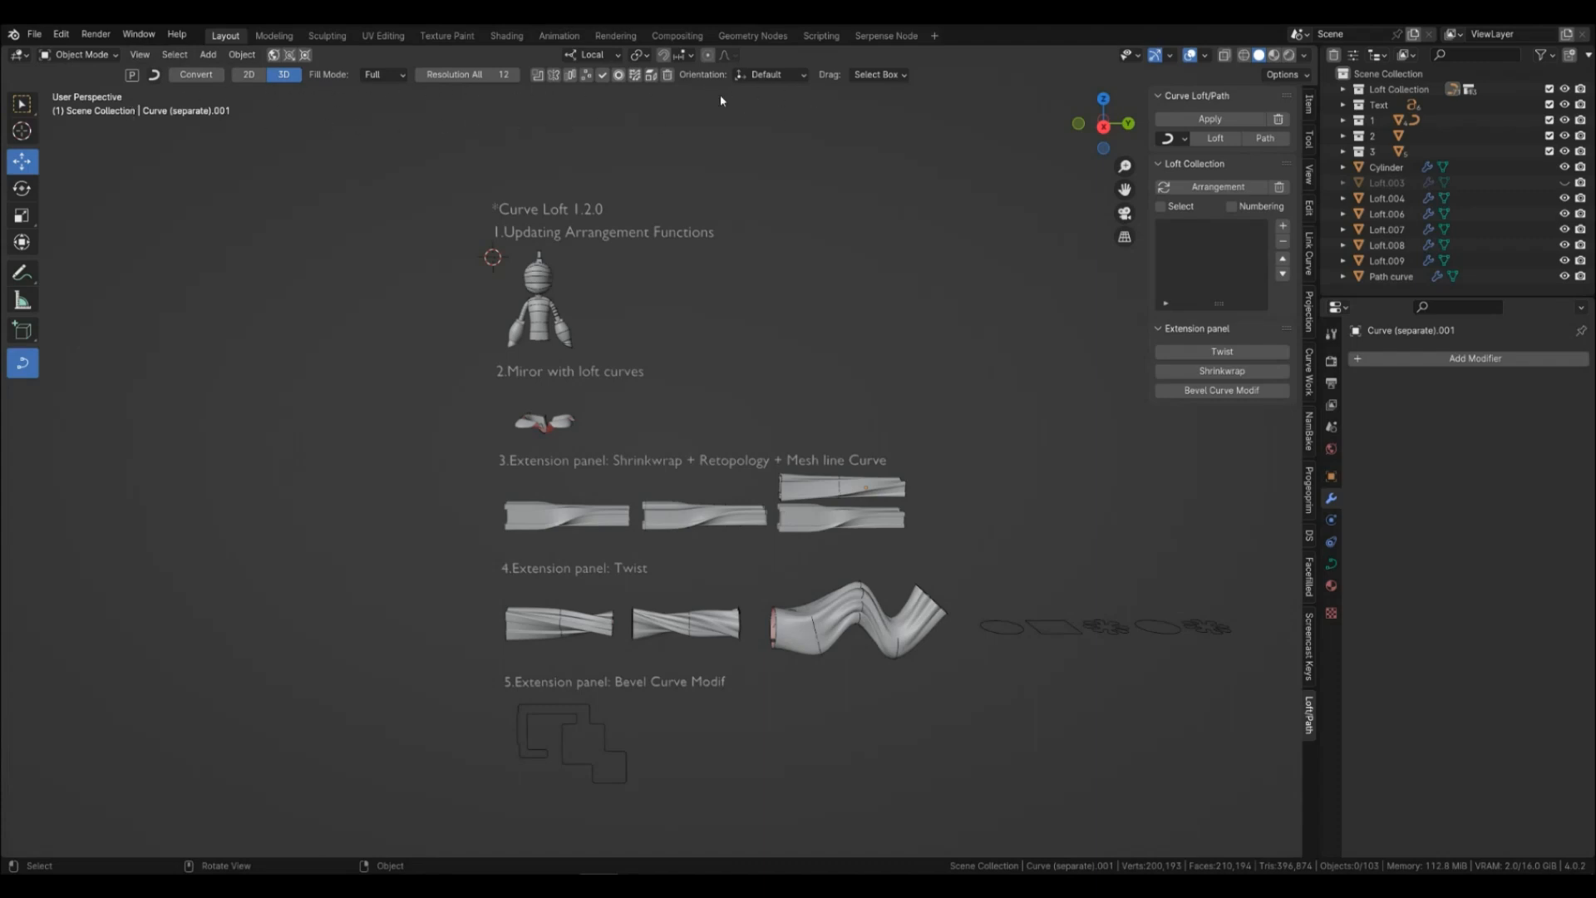
# Move the mirrored forearm loft, together with its section curves, outward from the figure's arms along the Y axis.
pyautogui.scroll(6, 706, 260)
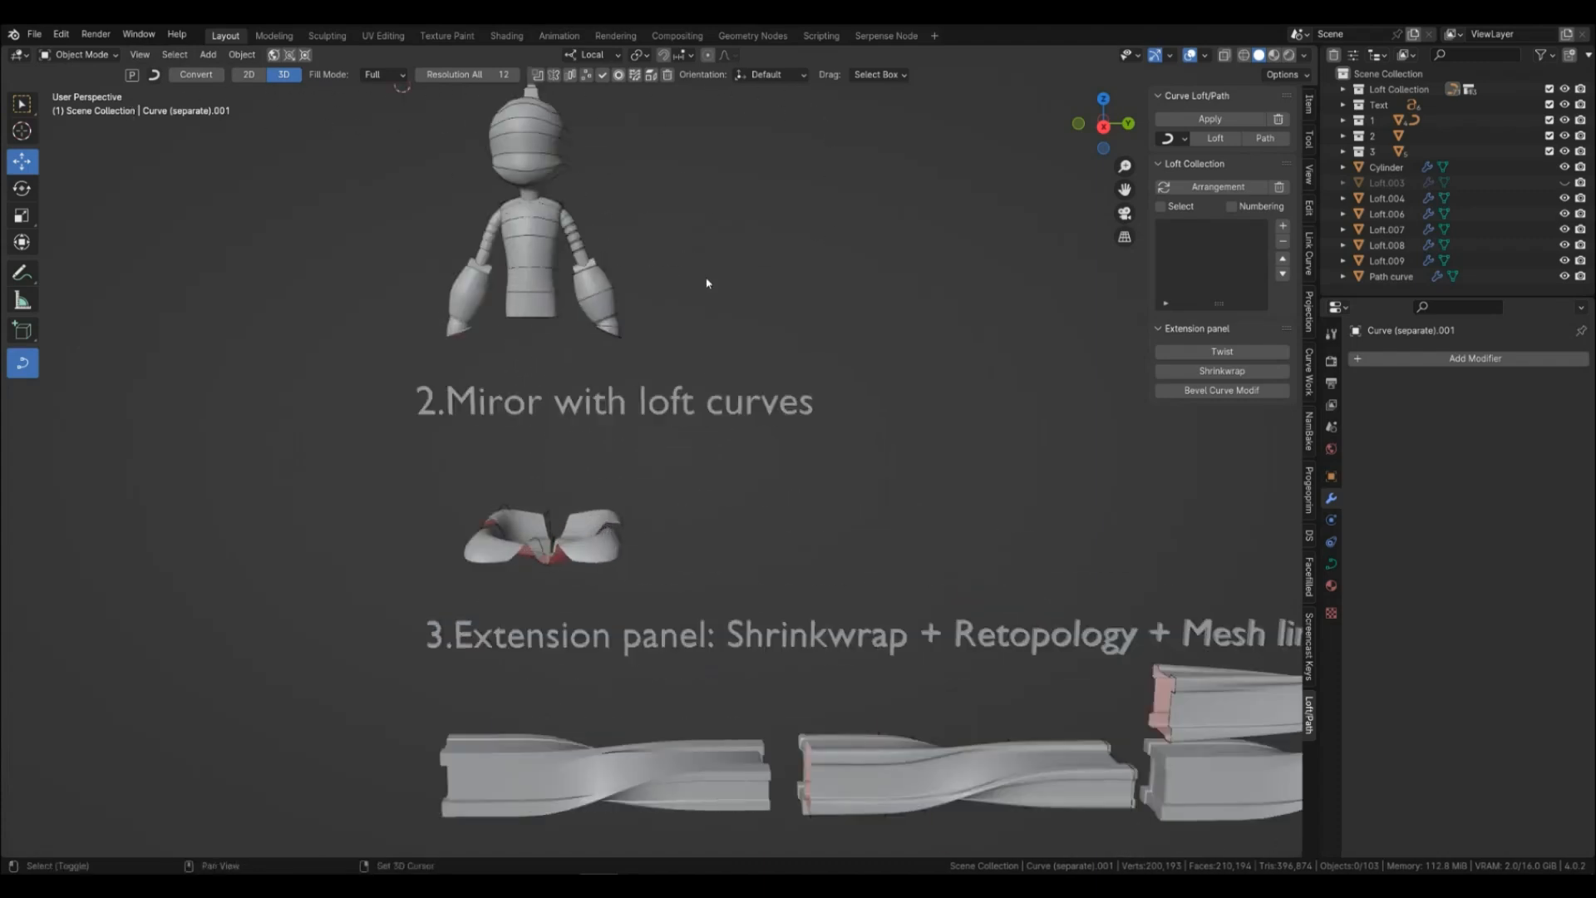
pyautogui.keyDown('shift'); pyautogui.moveTo(663, 414); pyautogui.dragTo(670, 406, button='middle'); pyautogui.keyUp('shift')
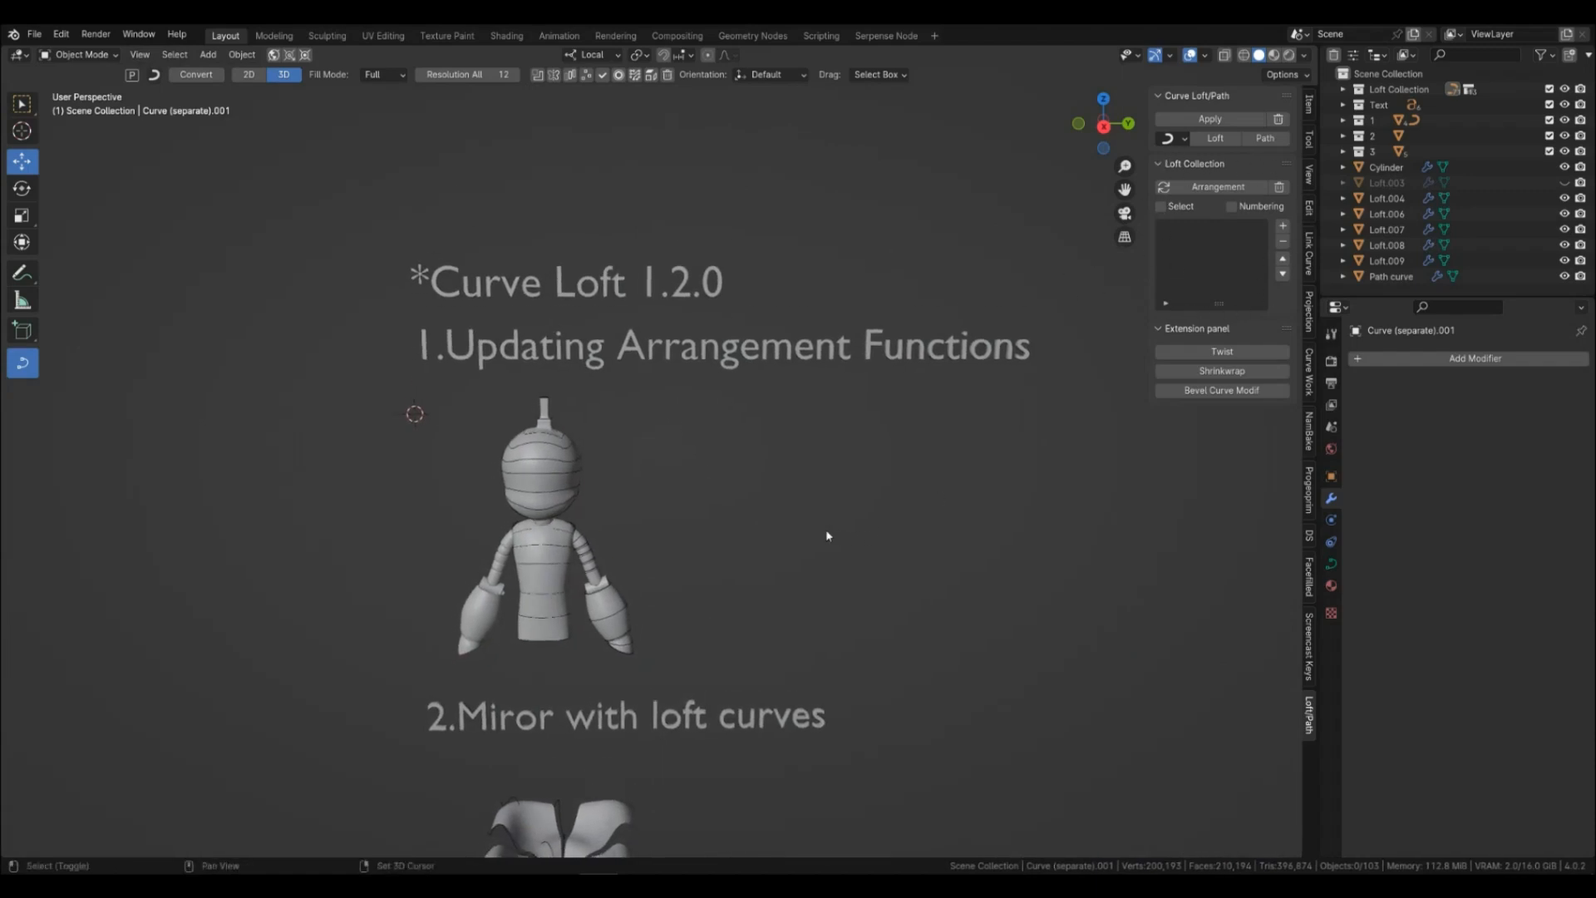
pyautogui.scroll(6, 840, 507)
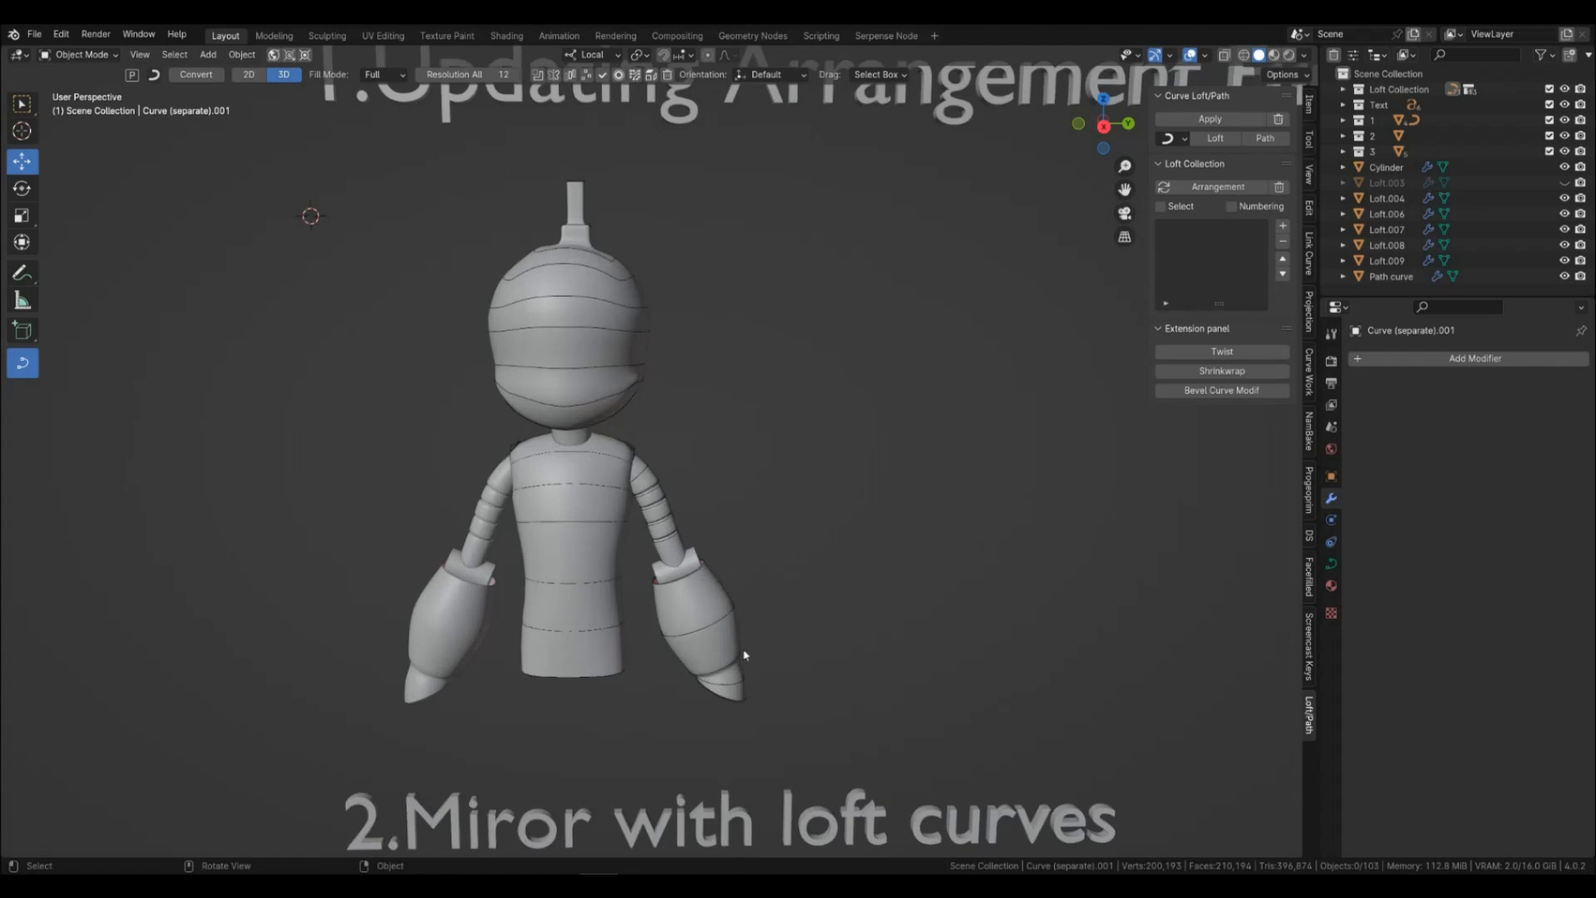
pyautogui.click(745, 654)
pyautogui.moveTo(796, 721); pyautogui.dragTo(705, 544)
pyautogui.press('g')
pyautogui.press('x')
pyautogui.press('y')
pyautogui.press('y')
pyautogui.click(856, 575)
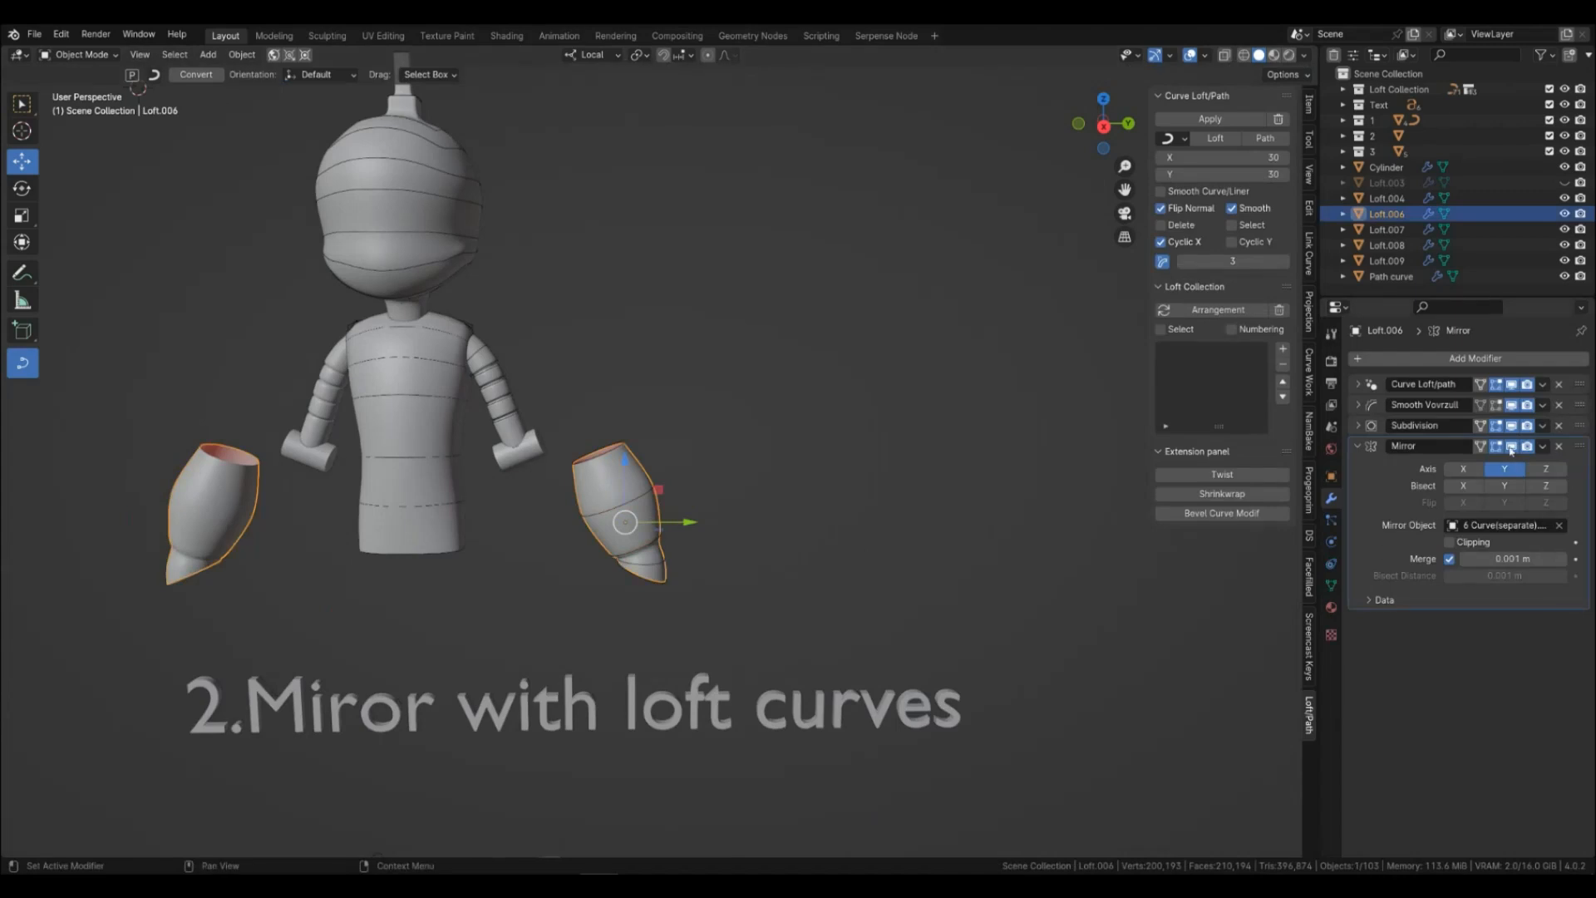
# Turn off the viewport display of the forearm's Mirror modifier and delete the forearm's loft mesh, keeping its curves.
pyautogui.click(1511, 447)
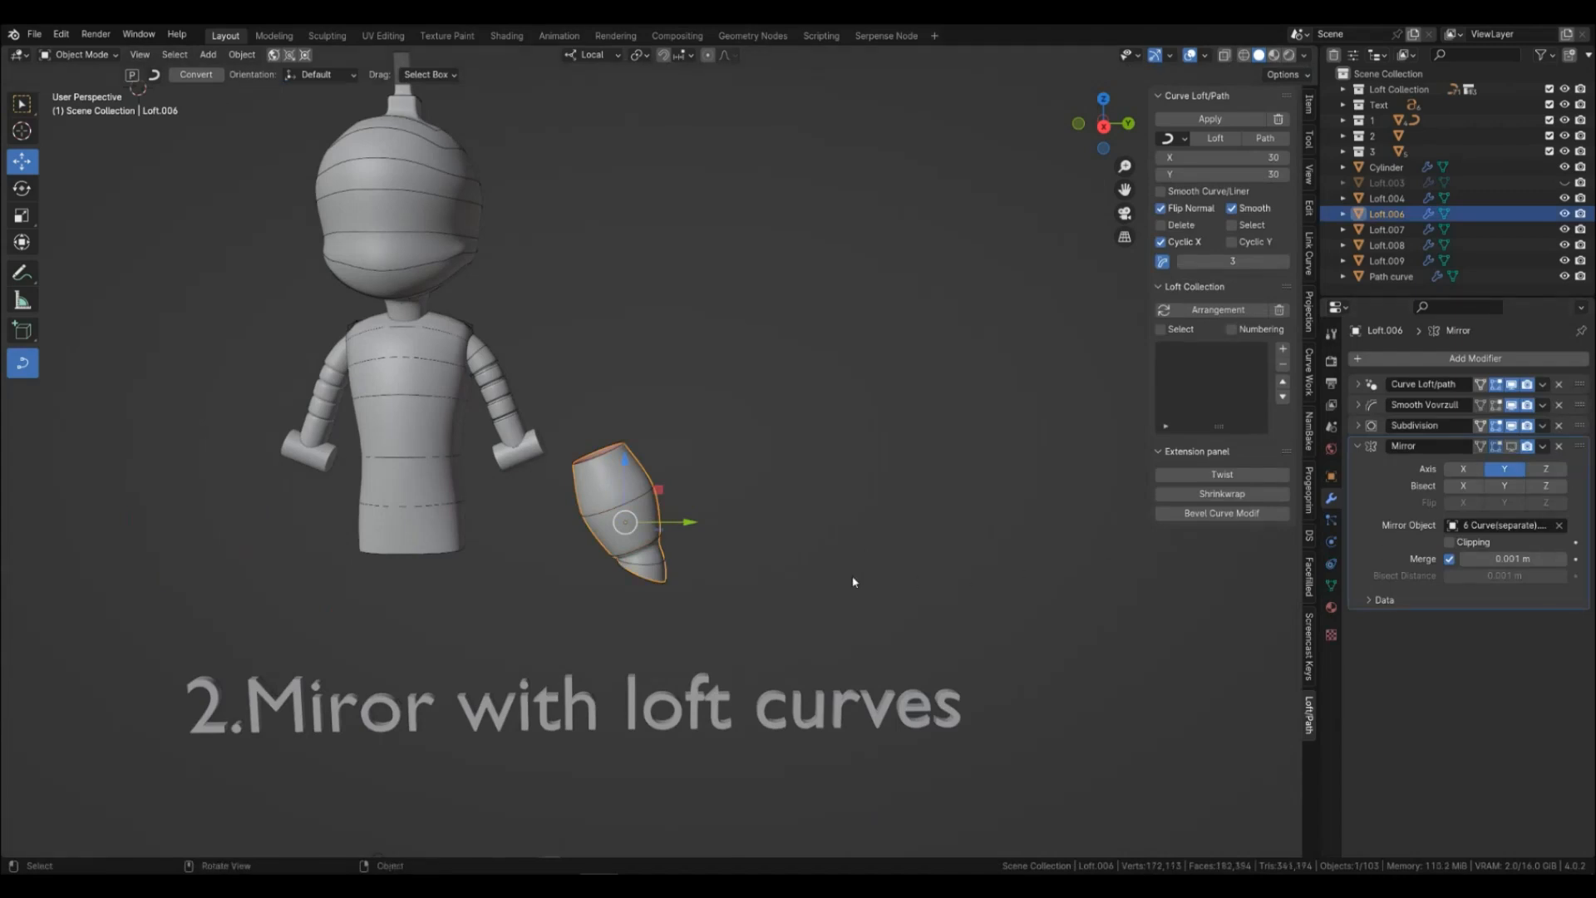
pyautogui.scroll(2, 640, 573)
pyautogui.press('x')
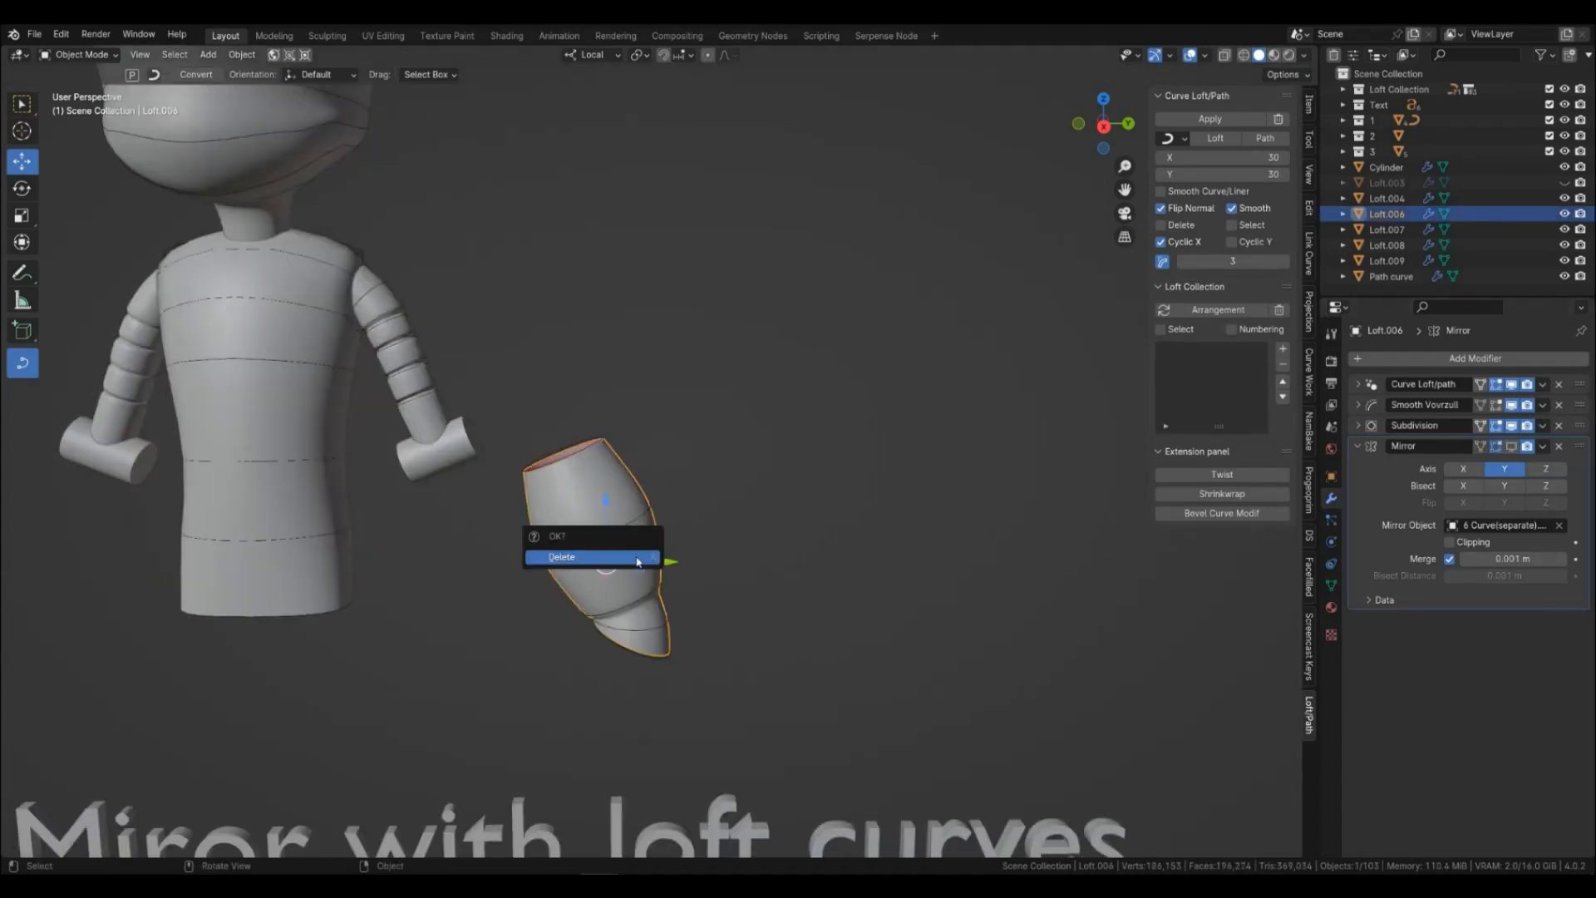
pyautogui.click(634, 553)
# Create a smooth-shaded loft through the six leftover forearm curves and add a level 1 subdivision to it.
pyautogui.moveTo(750, 709); pyautogui.dragTo(544, 385)
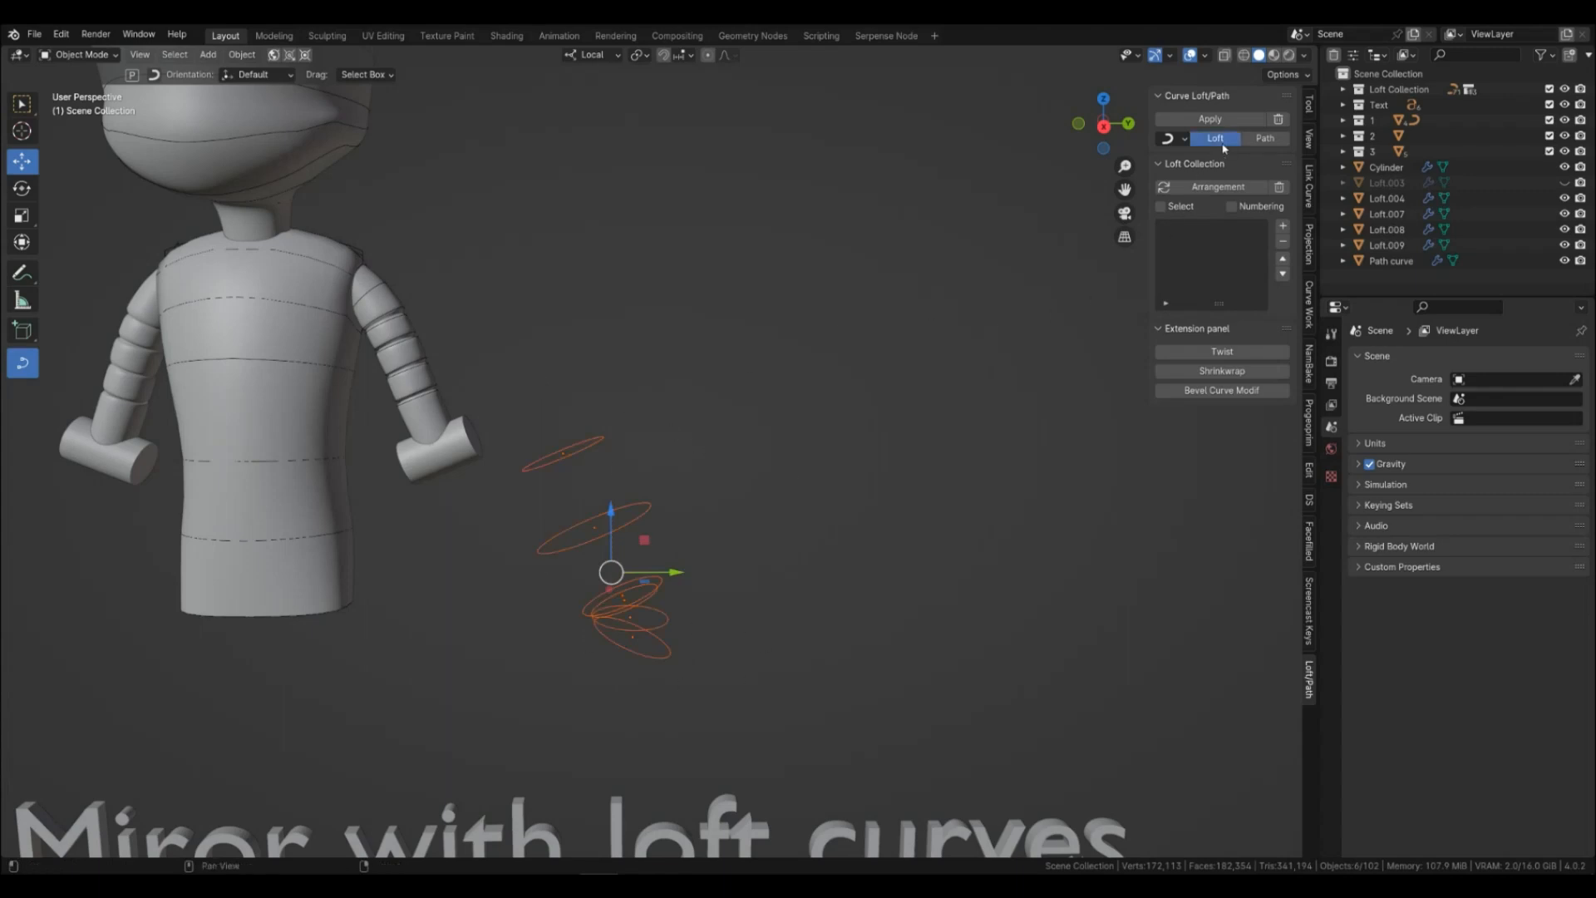
pyautogui.click(1214, 139)
pyautogui.click(1257, 209)
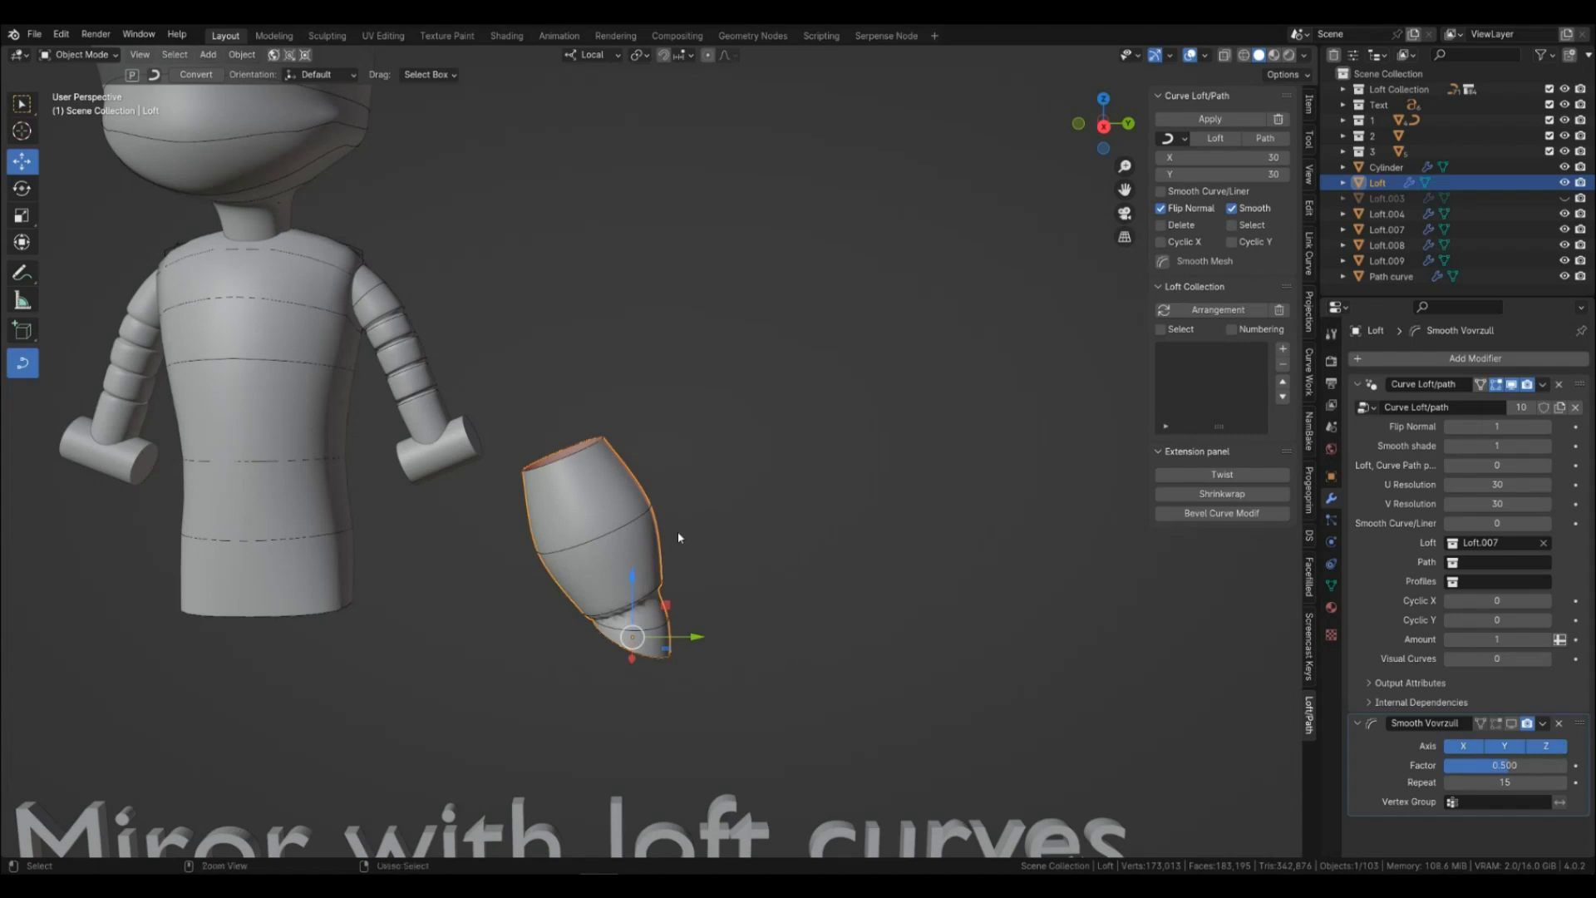
pyautogui.hotkey('ctrl', '1')
pyautogui.click(701, 516)
pyautogui.keyDown('shift'); pyautogui.moveTo(653, 536); pyautogui.dragTo(726, 542, button='middle'); pyautogui.keyUp('shift')
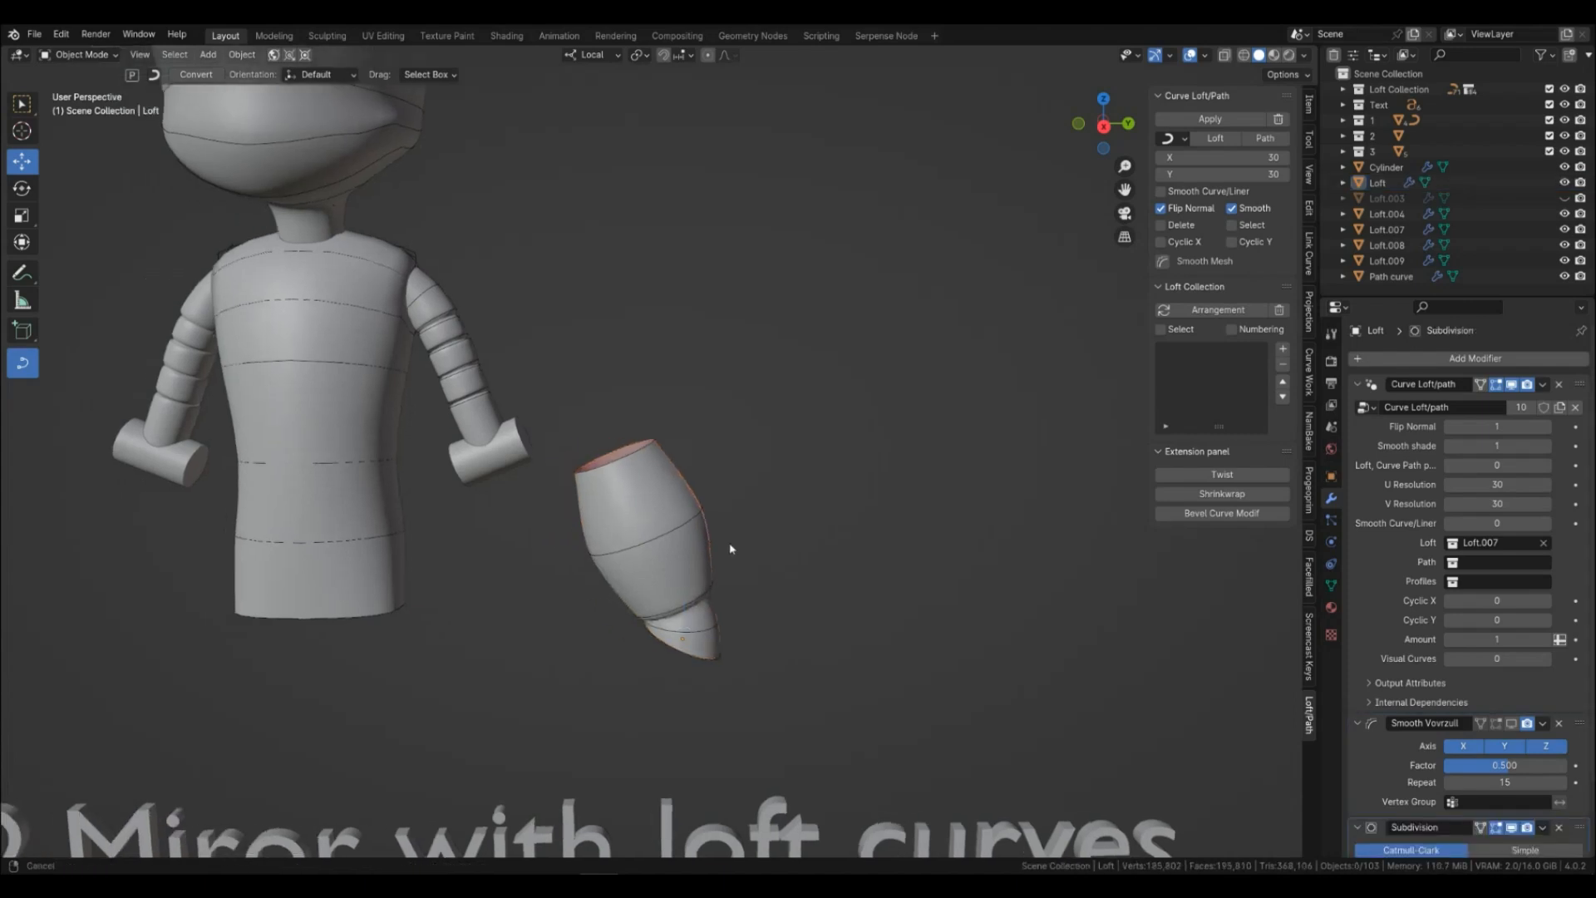
# Collapse the new forearm loft's modifiers and enable Cyclic X for the loft.
pyautogui.click(1357, 384)
pyautogui.click(1358, 405)
pyautogui.click(1358, 426)
pyautogui.keyDown('shift'); pyautogui.moveTo(767, 650); pyautogui.dragTo(602, 588, button='middle'); pyautogui.keyUp('shift')
pyautogui.click(572, 582)
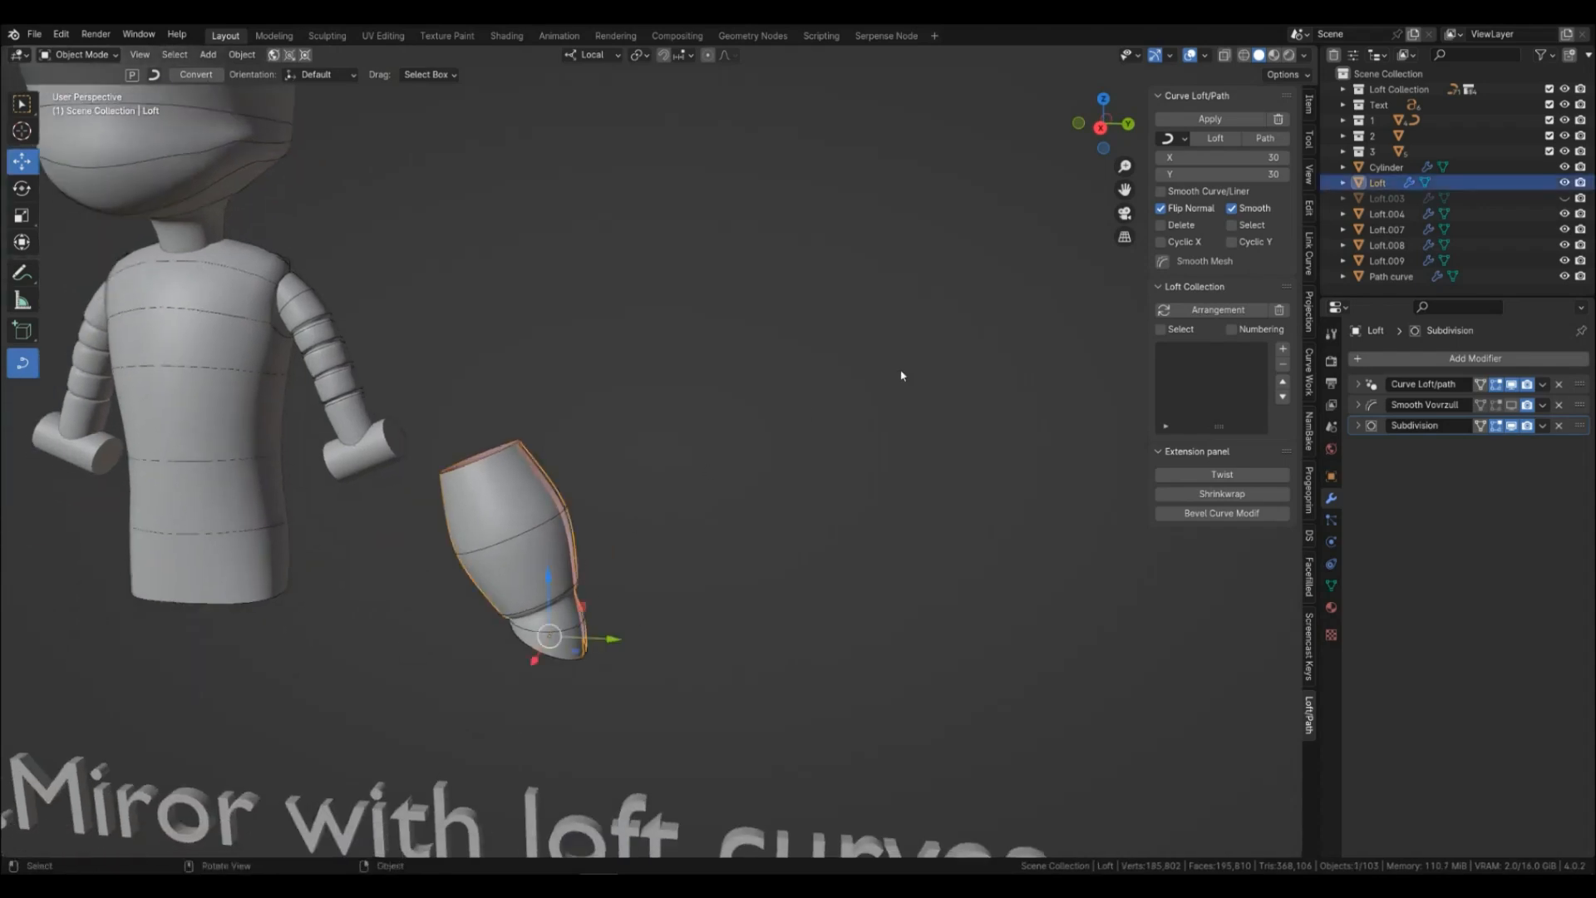
pyautogui.click(1188, 243)
pyautogui.click(720, 518)
pyautogui.moveTo(720, 519)
pyautogui.mouseDown(button='middle')
pyautogui.moveTo(690, 552)
pyautogui.moveTo(739, 561)
pyautogui.moveTo(728, 549)
pyautogui.mouseUp(button='middle')
pyautogui.click(657, 465)
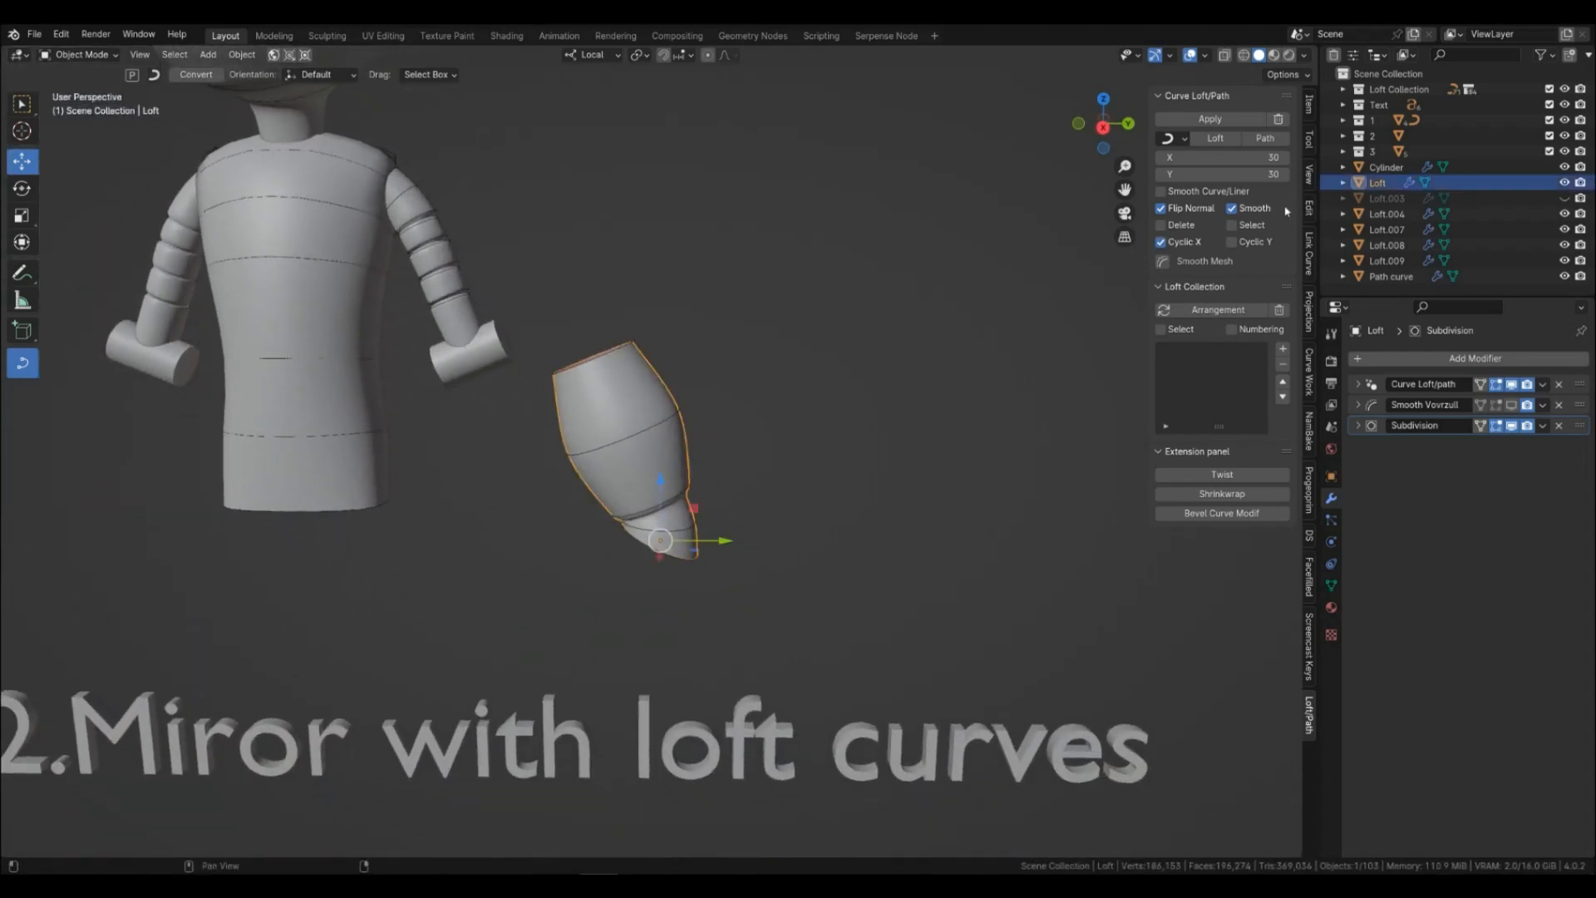
# Raise the forearm loft's resolution to 44 in X and 42 in Y.
pyautogui.moveTo(1222, 157); pyautogui.dragTo(1247, 157)
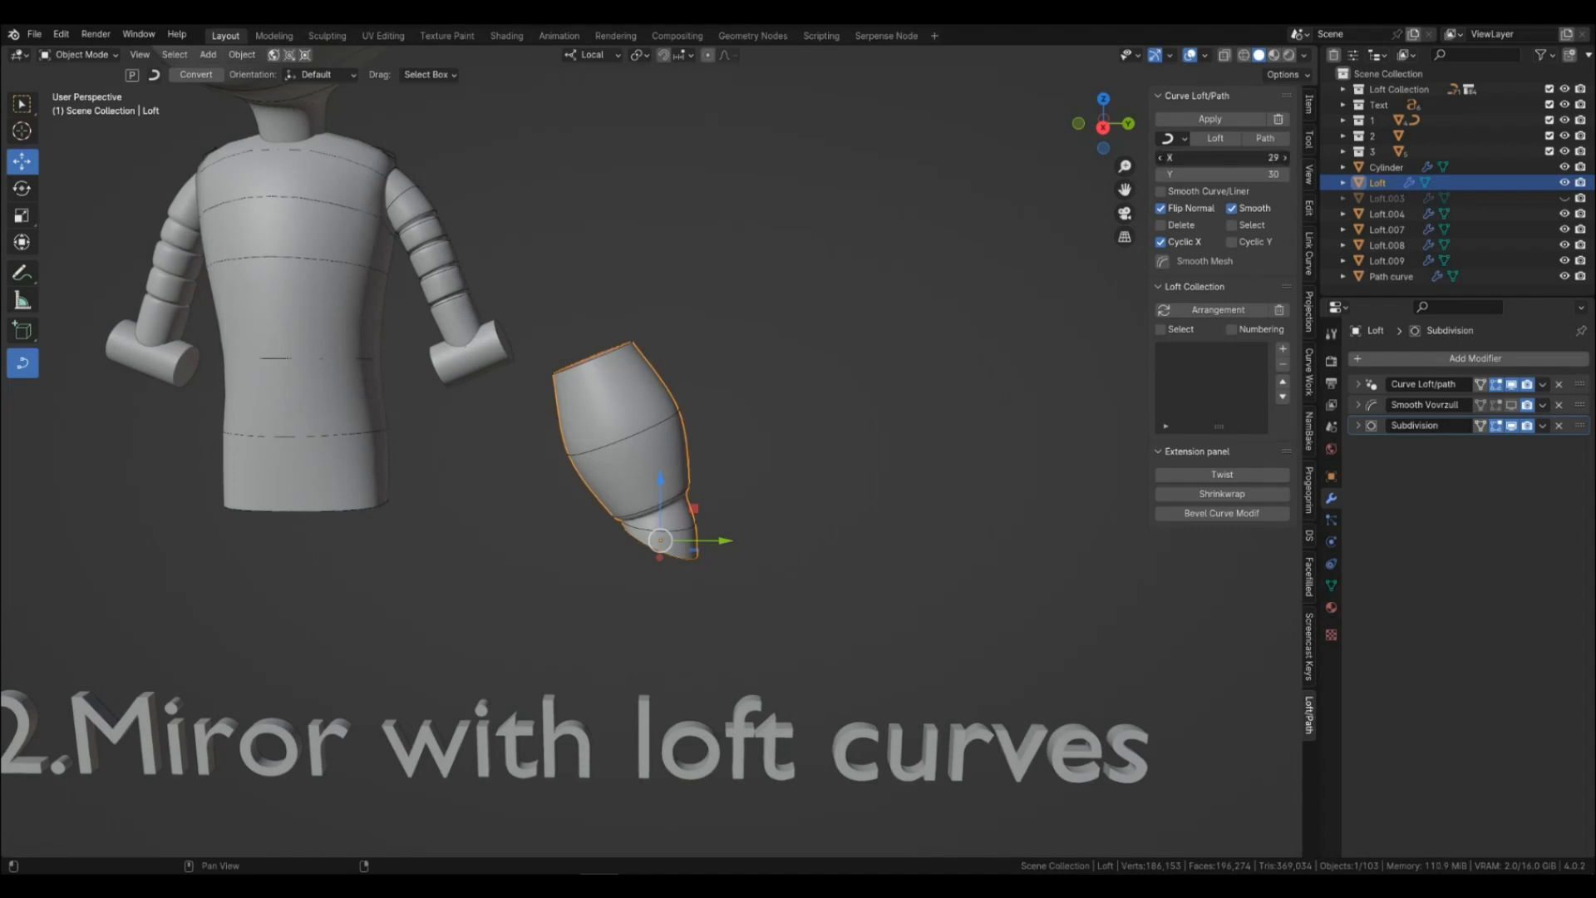
pyautogui.moveTo(1222, 157); pyautogui.dragTo(1218, 157)
pyautogui.moveTo(1222, 174); pyautogui.dragTo(1272, 173)
pyautogui.click(798, 427)
pyautogui.scroll(3, 798, 427)
pyautogui.keyDown('shift'); pyautogui.moveTo(798, 427); pyautogui.dragTo(819, 433, button='middle'); pyautogui.keyUp('shift')
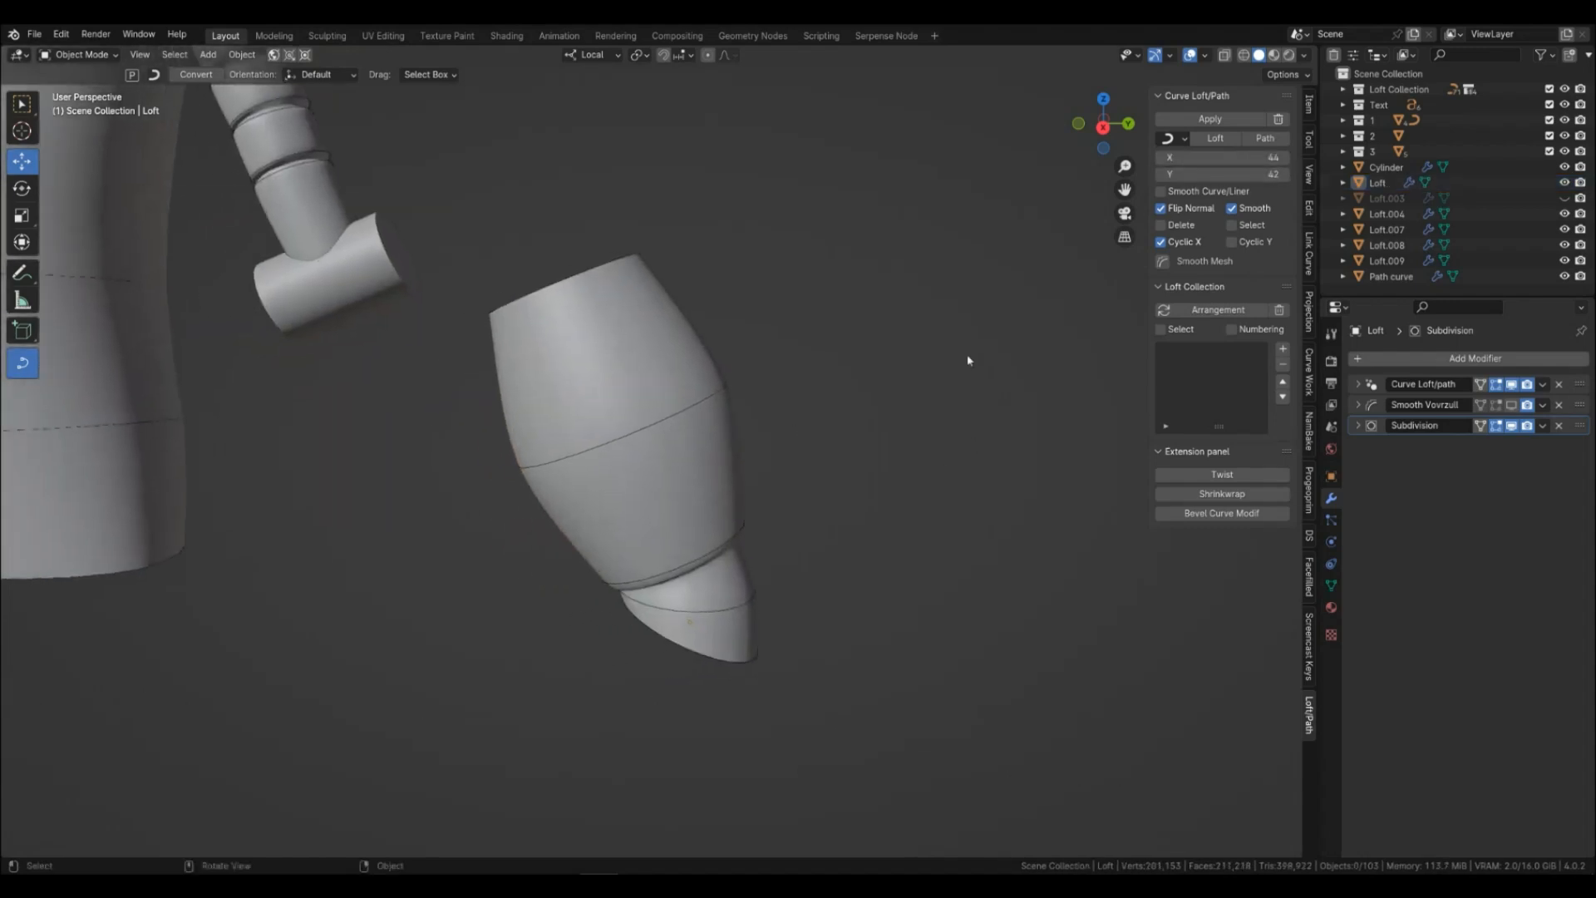
# Set the forearm loft's X resolution to 30.
pyautogui.click(1239, 158)
pyautogui.write('30')
pyautogui.press('Return')
pyautogui.keyDown('shift'); pyautogui.moveTo(790, 507); pyautogui.dragTo(836, 503, button='middle'); pyautogui.keyUp('shift')
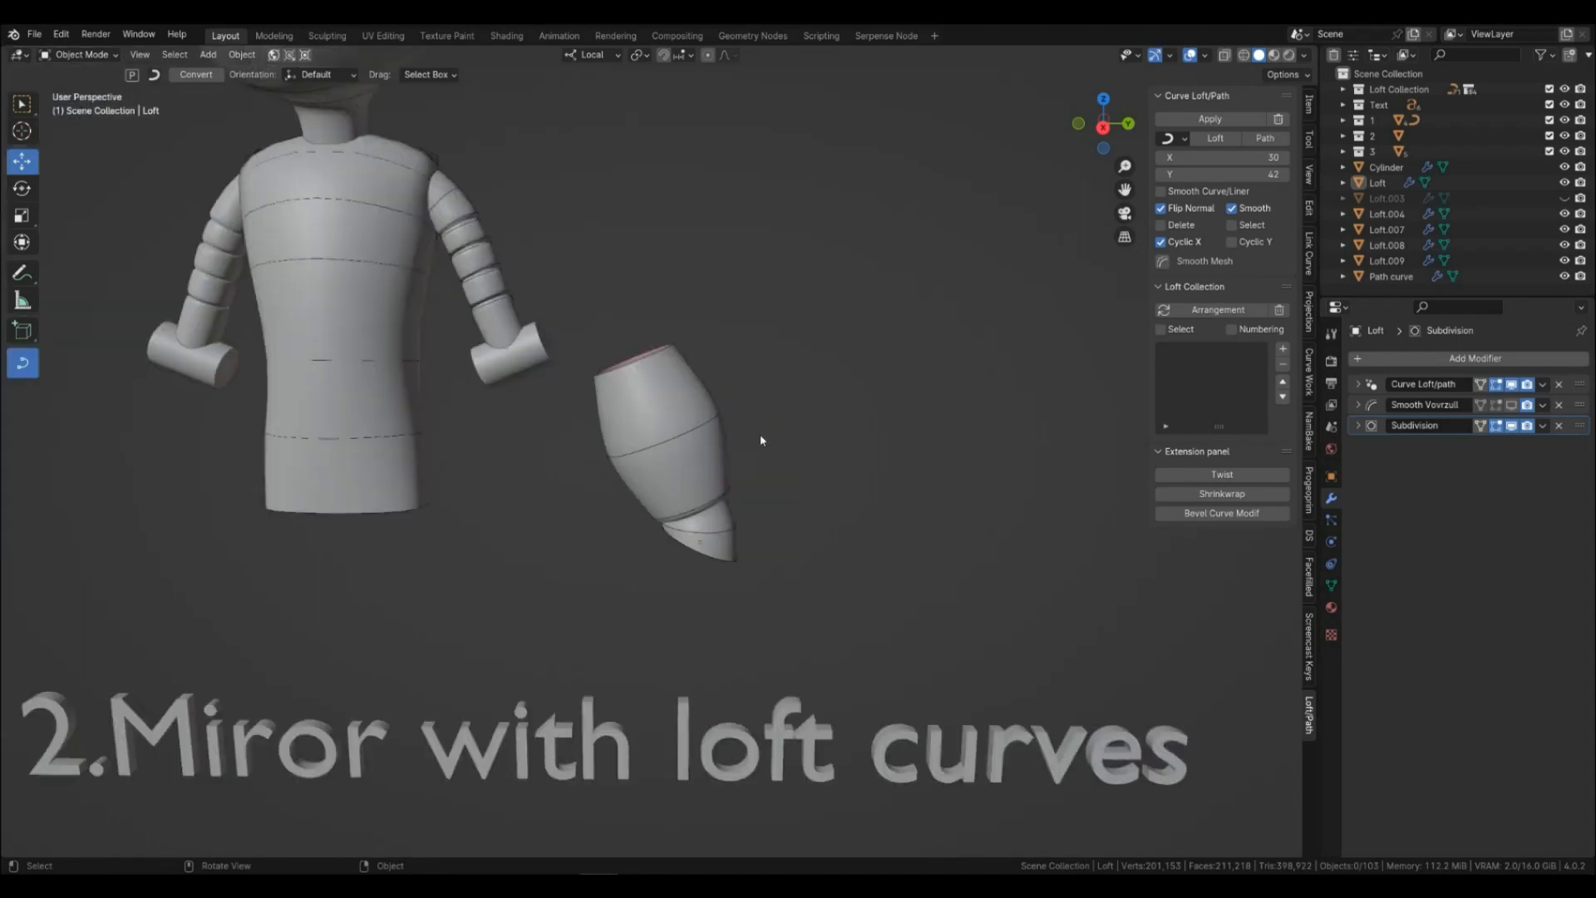
pyautogui.scroll(2, 748, 466)
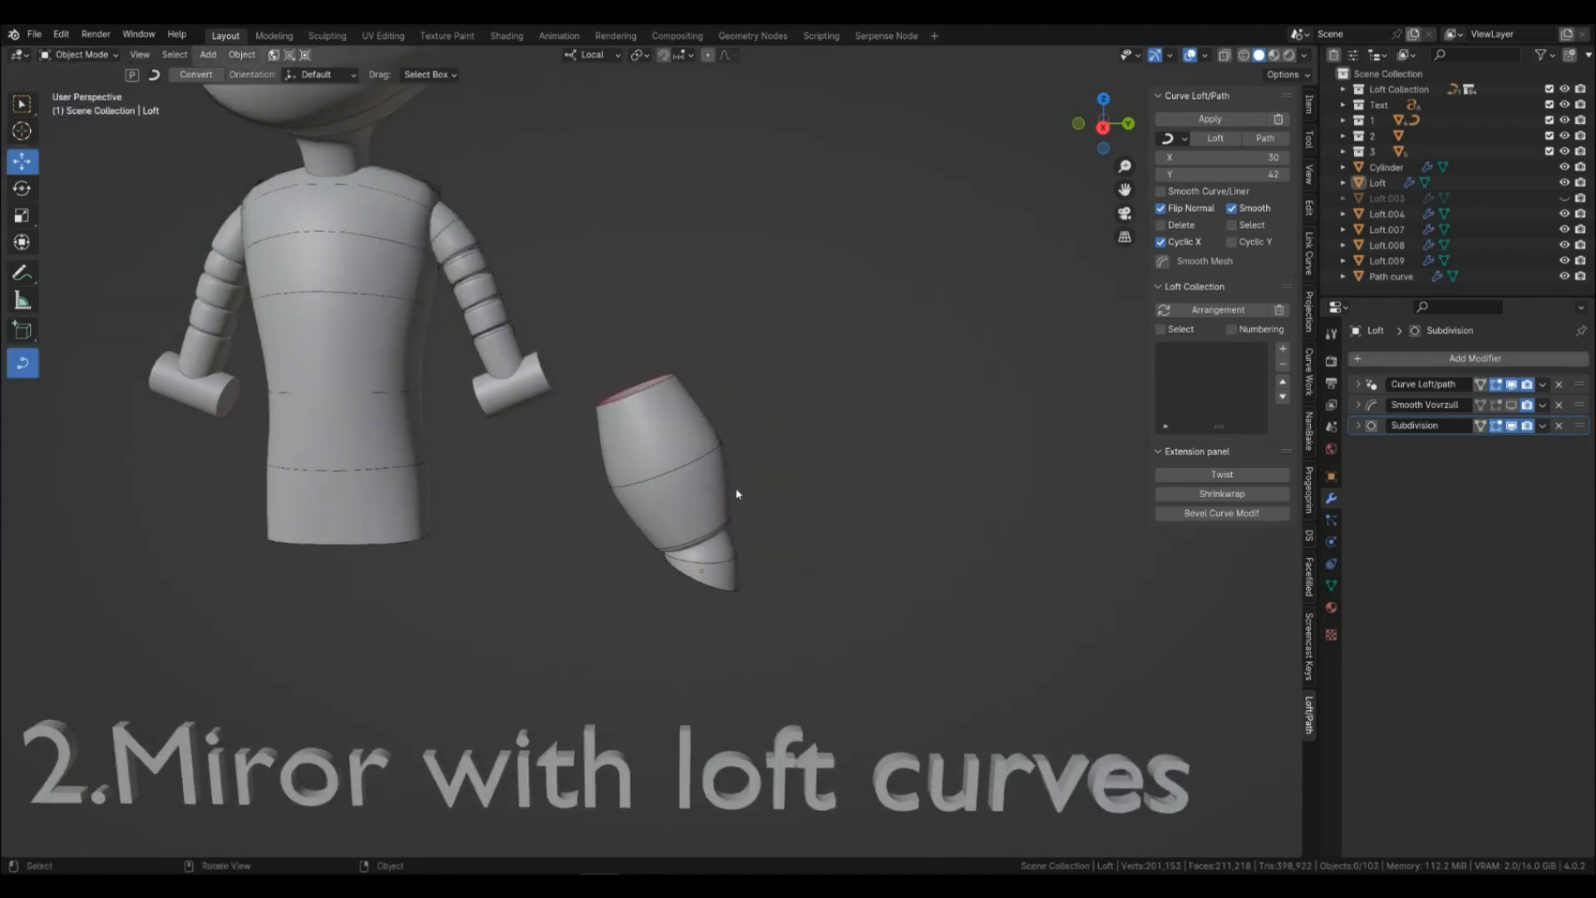
# Run Arrangement on the forearm loft, enlarge its curve list, and show the curve numbering on the model.
pyautogui.click(694, 503)
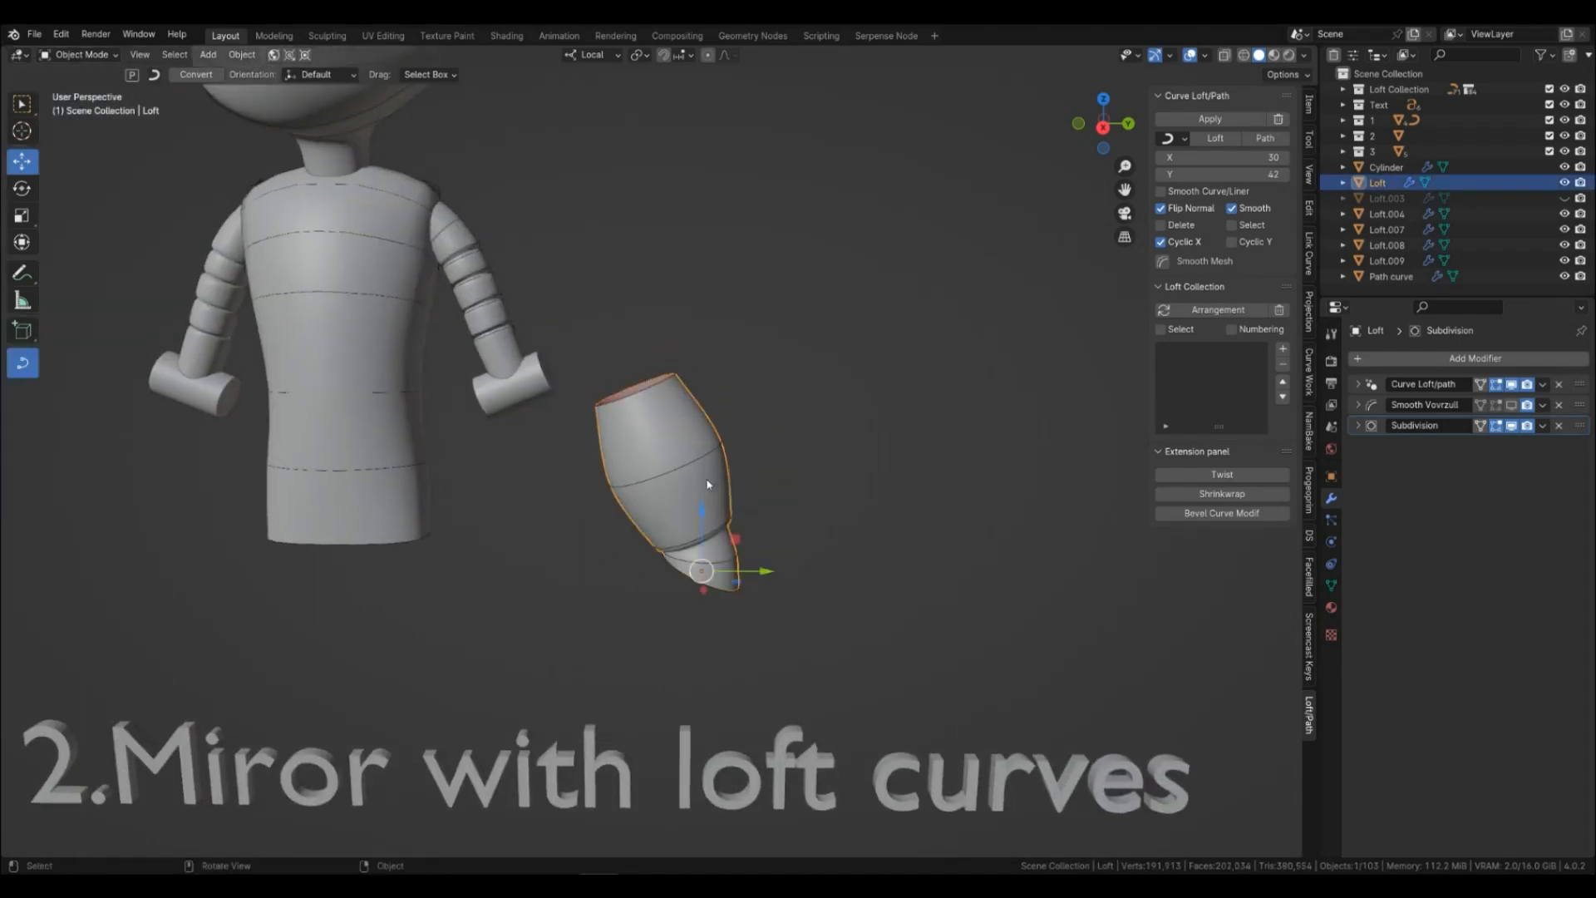
pyautogui.click(1220, 310)
pyautogui.moveTo(1219, 427); pyautogui.dragTo(1219, 464)
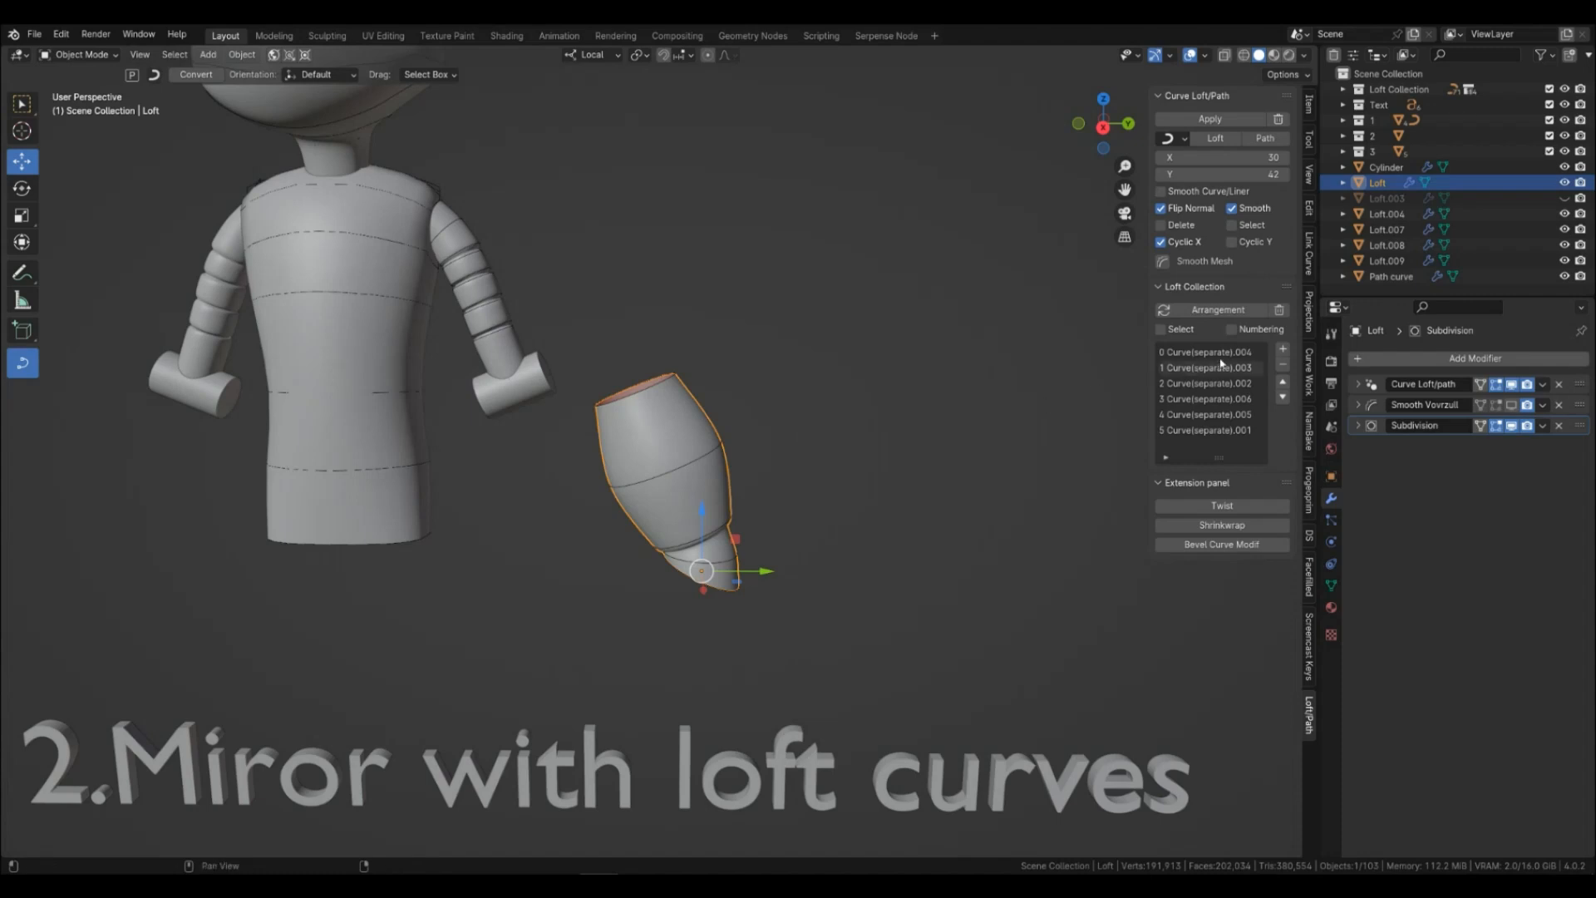
pyautogui.click(1244, 332)
# Move loft curve 3 about 0.023 m along its local Z axis.
pyautogui.moveTo(779, 553); pyautogui.dragTo(788, 542, button='middle')
pyautogui.scroll(4, 882, 469)
pyautogui.keyDown('shift'); pyautogui.moveTo(898, 469); pyautogui.dragTo(776, 503, button='middle'); pyautogui.keyUp('shift')
pyautogui.click(725, 500)
pyautogui.press('g')
pyautogui.press('z')
pyautogui.press('z')
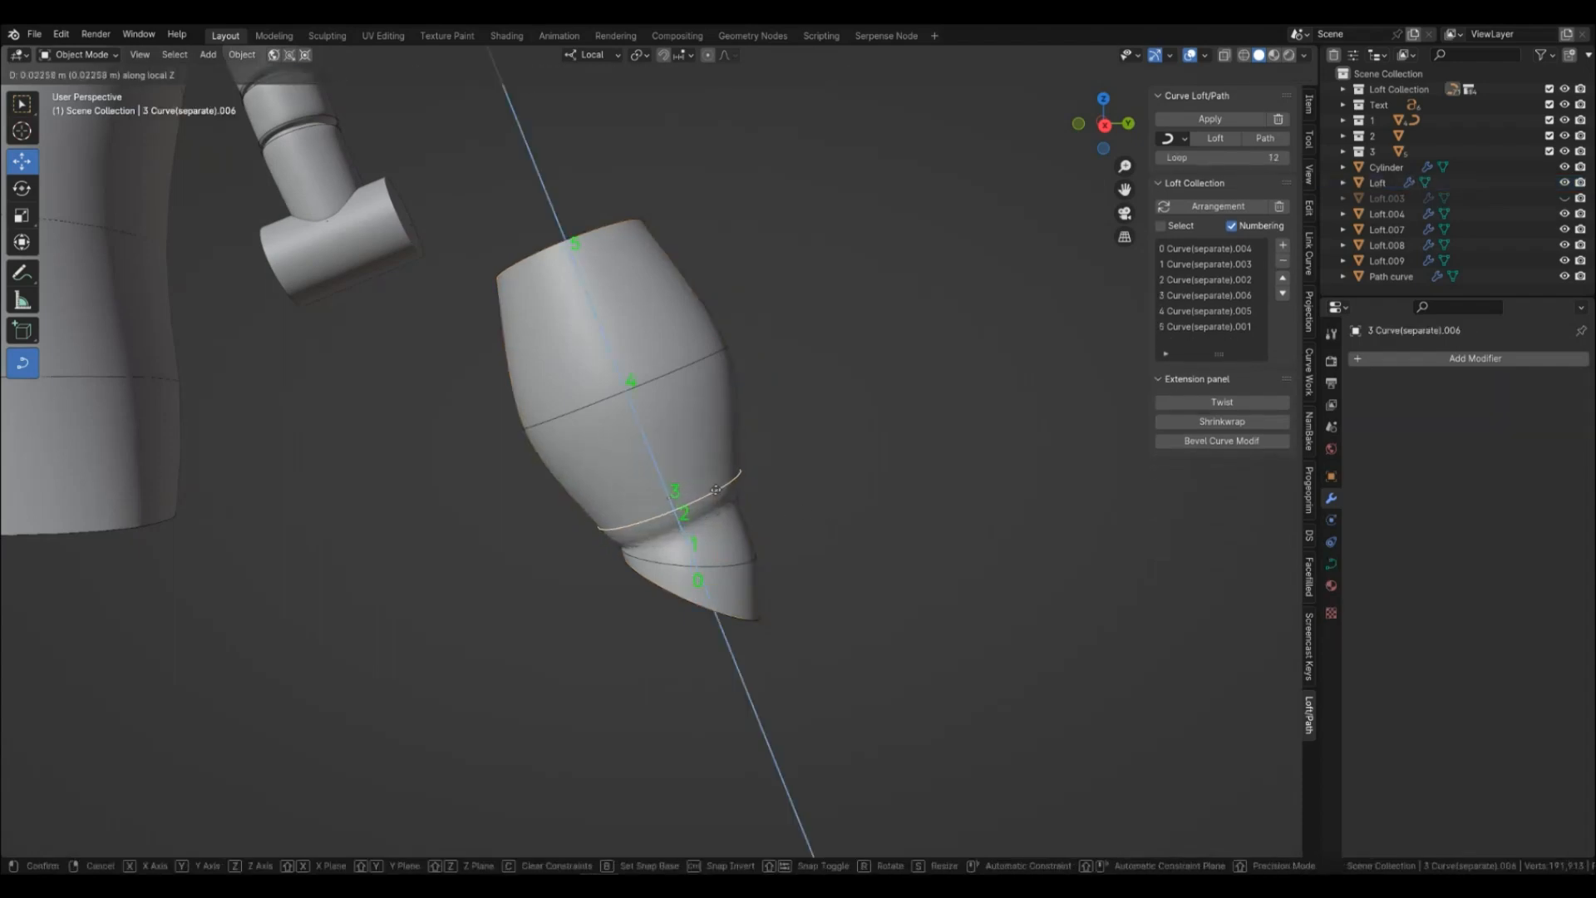
pyautogui.click(716, 492)
# Scale loft curve 3 up to about 1.067 and shift it about 0.021 m along its local Z axis.
pyautogui.press('s')
pyautogui.click(823, 474)
pyautogui.press('g')
pyautogui.press('z')
pyautogui.press('z')
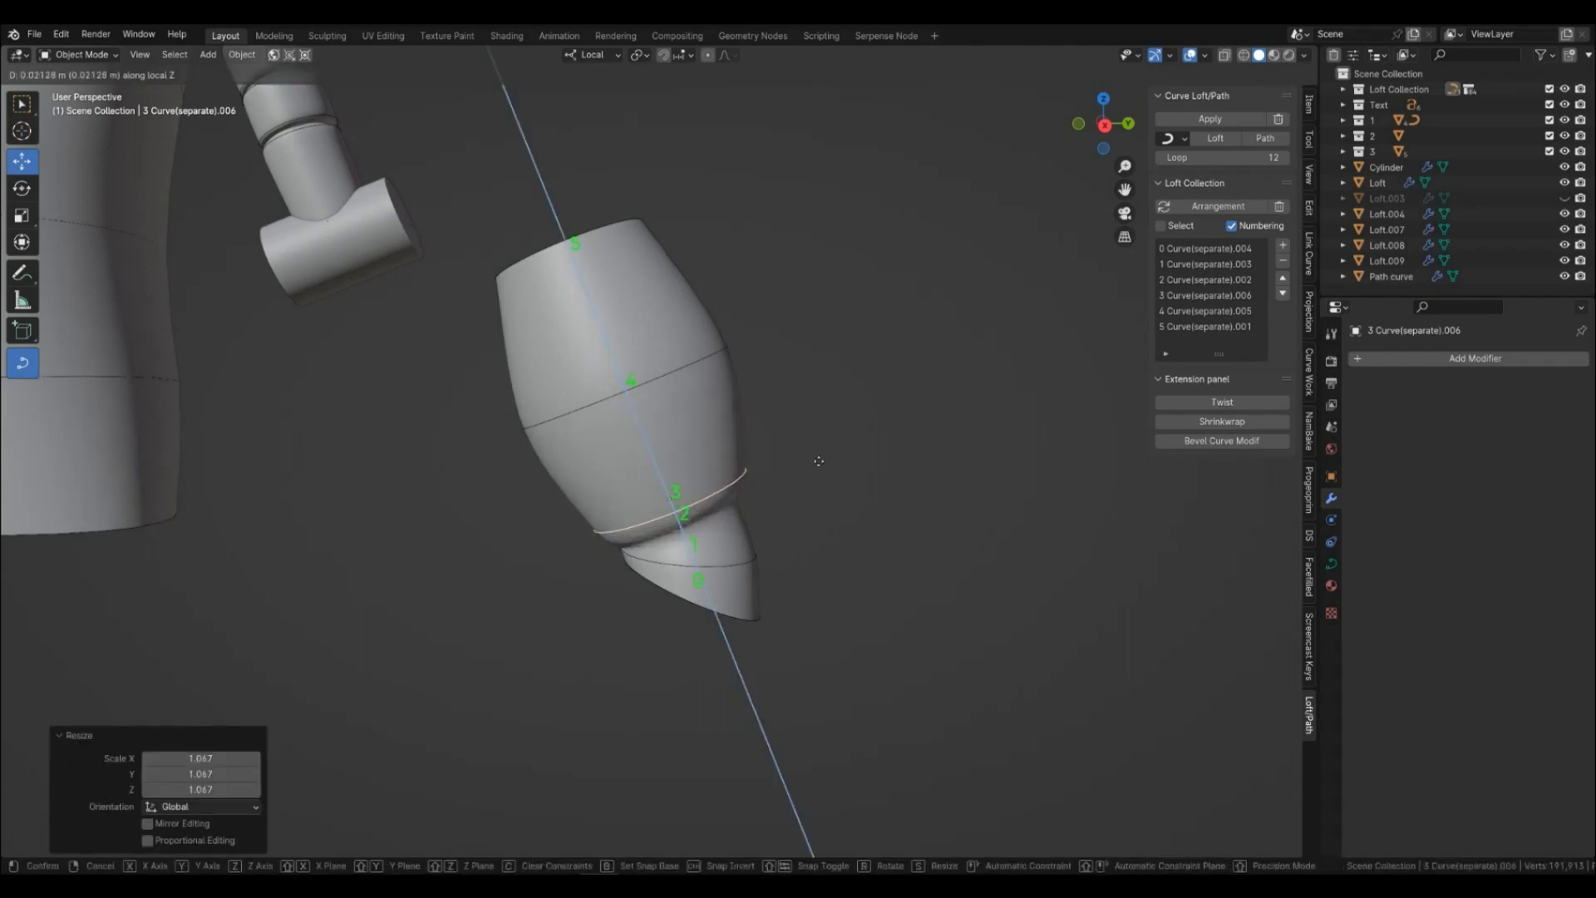
pyautogui.click(816, 461)
pyautogui.click(866, 492)
pyautogui.keyDown('shift'); pyautogui.moveTo(745, 527); pyautogui.dragTo(622, 546, button='middle'); pyautogui.keyUp('shift')
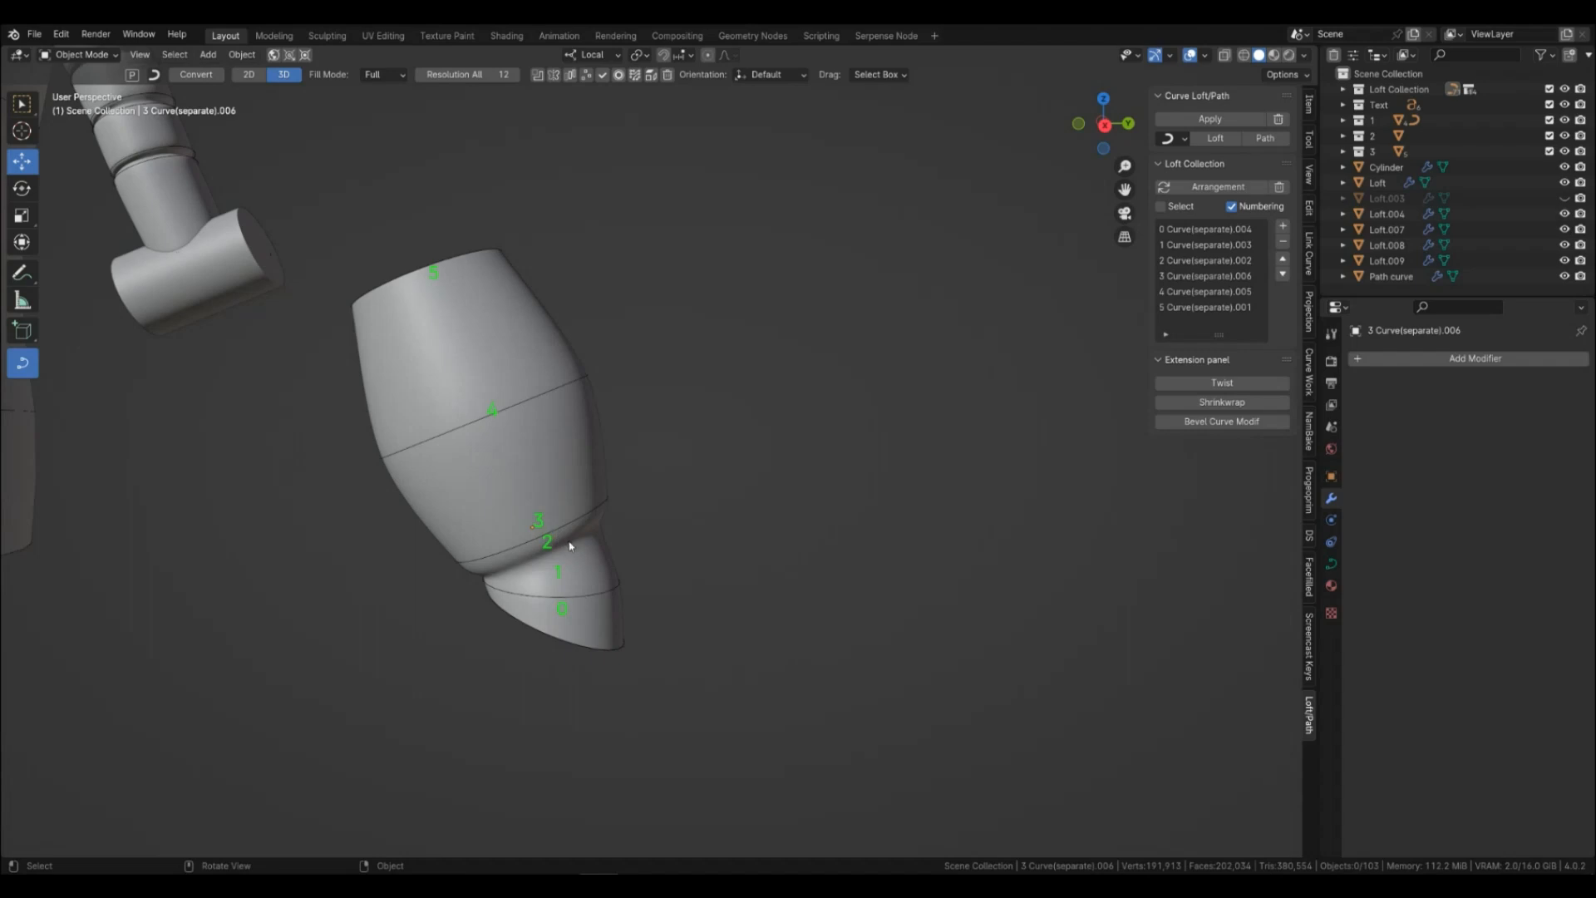
# Place the 3D cursor at the center of loft curve 4 in the middle of the forearm.
pyautogui.moveTo(449, 271); pyautogui.dragTo(662, 467, button='middle')
pyautogui.scroll(-3, 788, 476)
pyautogui.scroll(3, 787, 476)
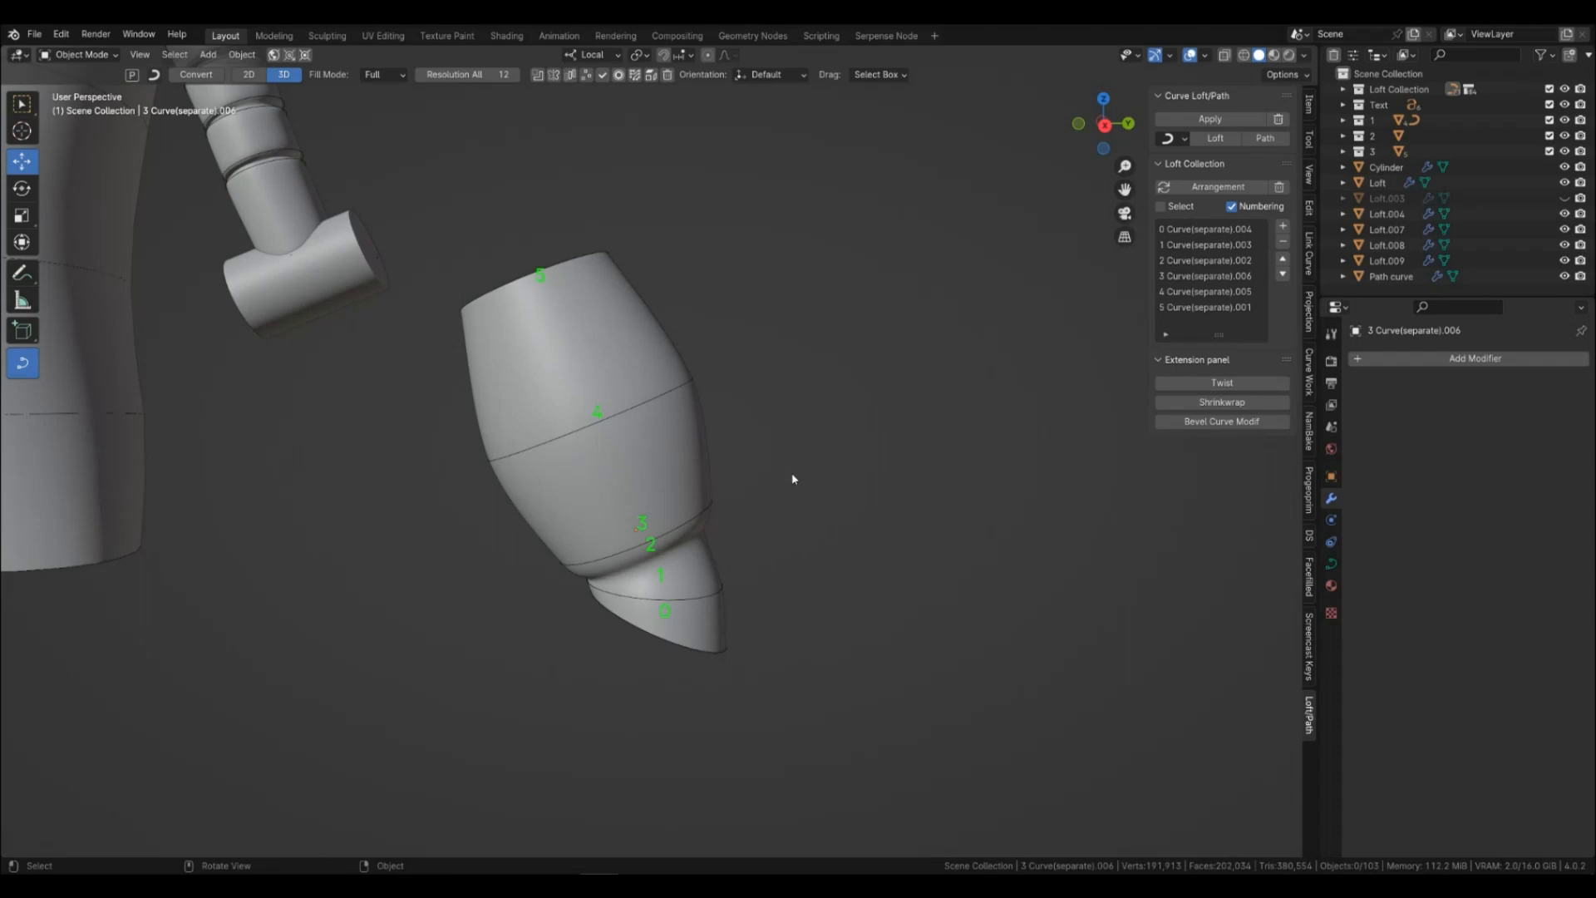
pyautogui.click(707, 663)
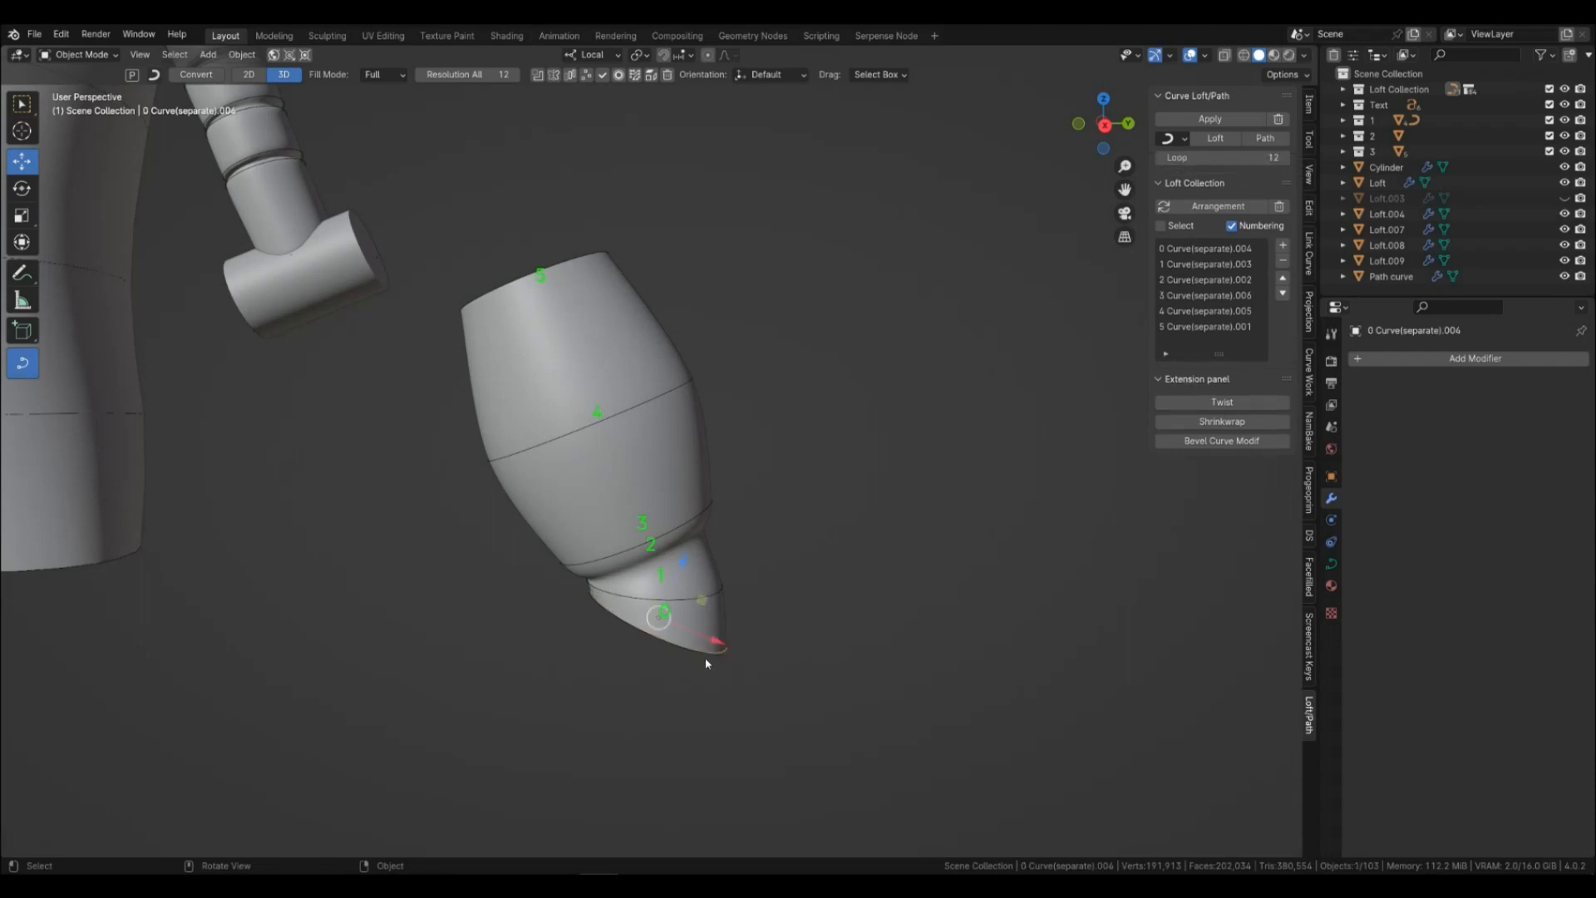
pyautogui.click(643, 406)
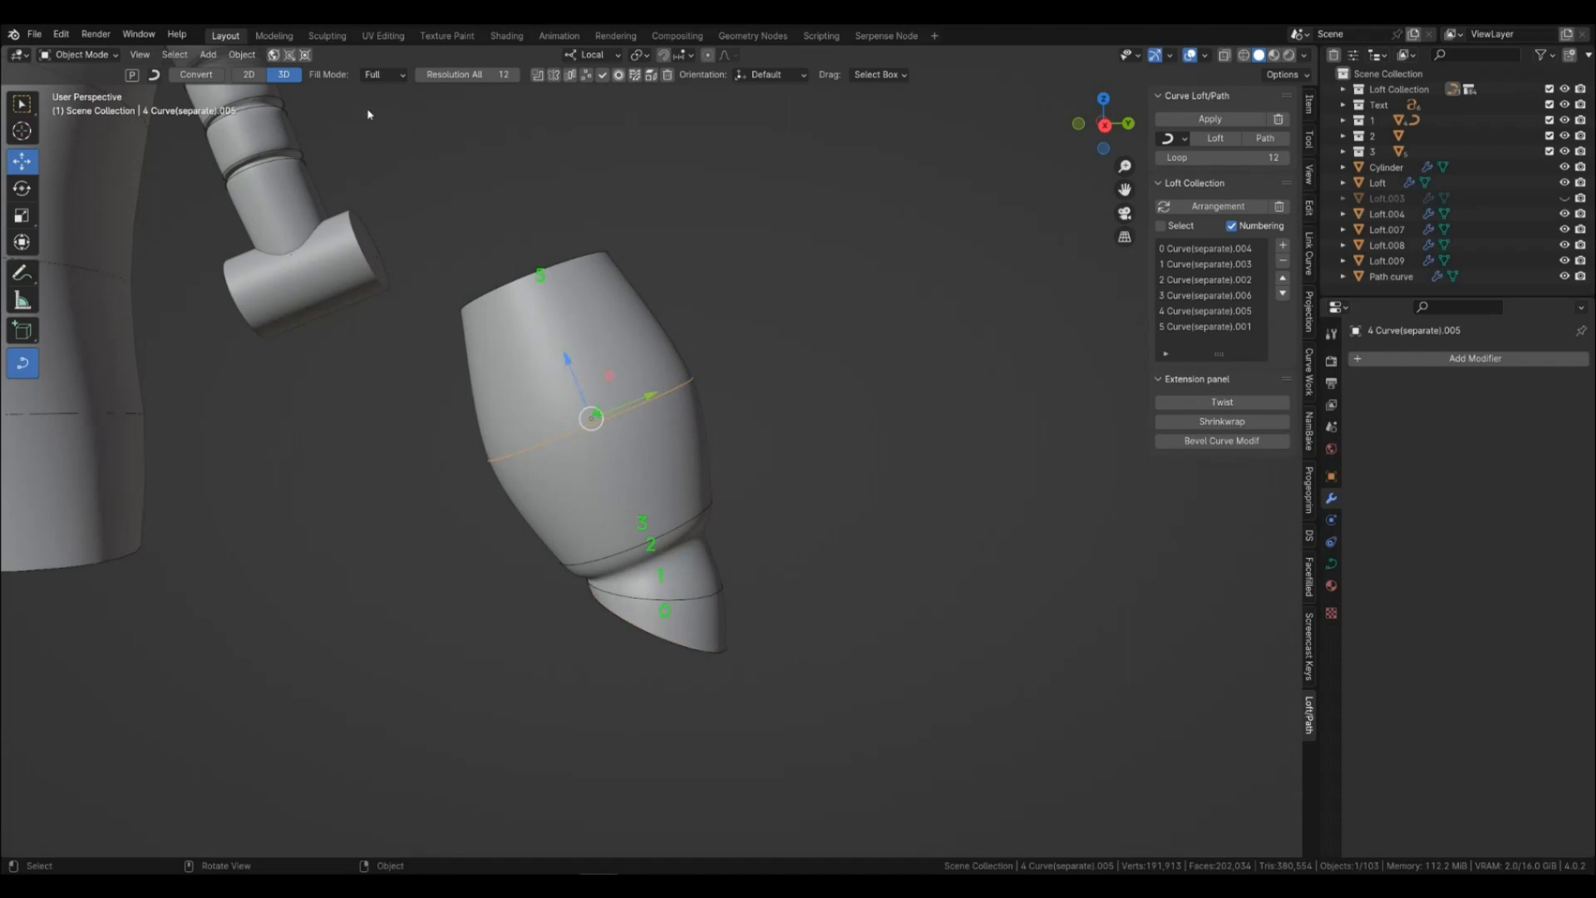
pyautogui.click(809, 387)
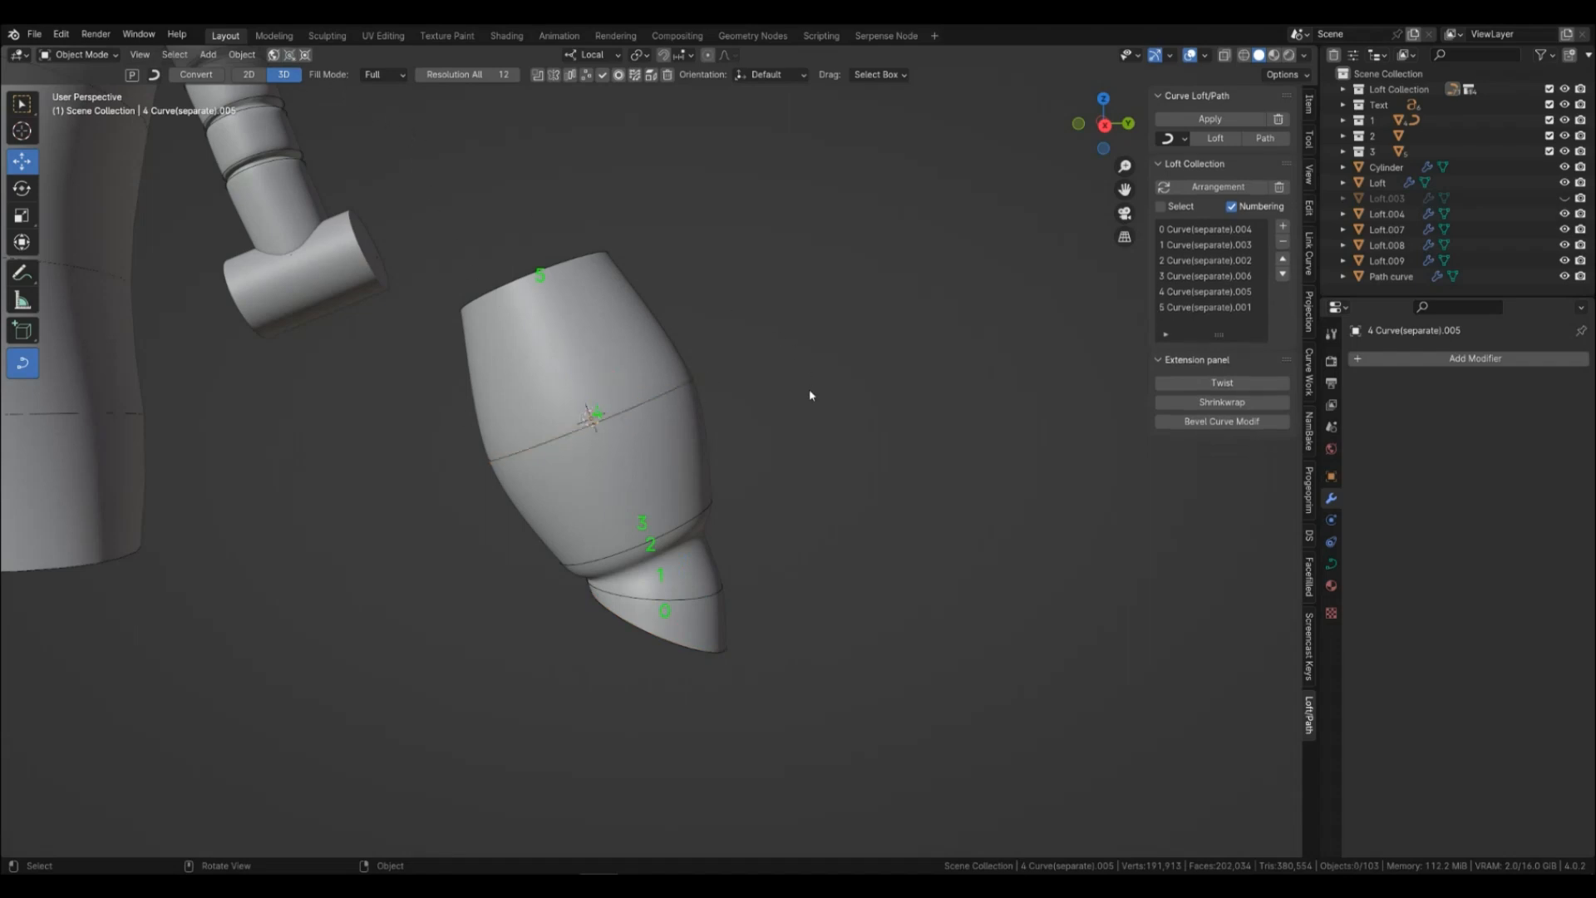
# Add a 2 m by 2 m rectangle curve at the 3D cursor, make it 3D, and leave edit mode.
pyautogui.hotkey('shift', 'a')
pyautogui.moveTo(774, 433)
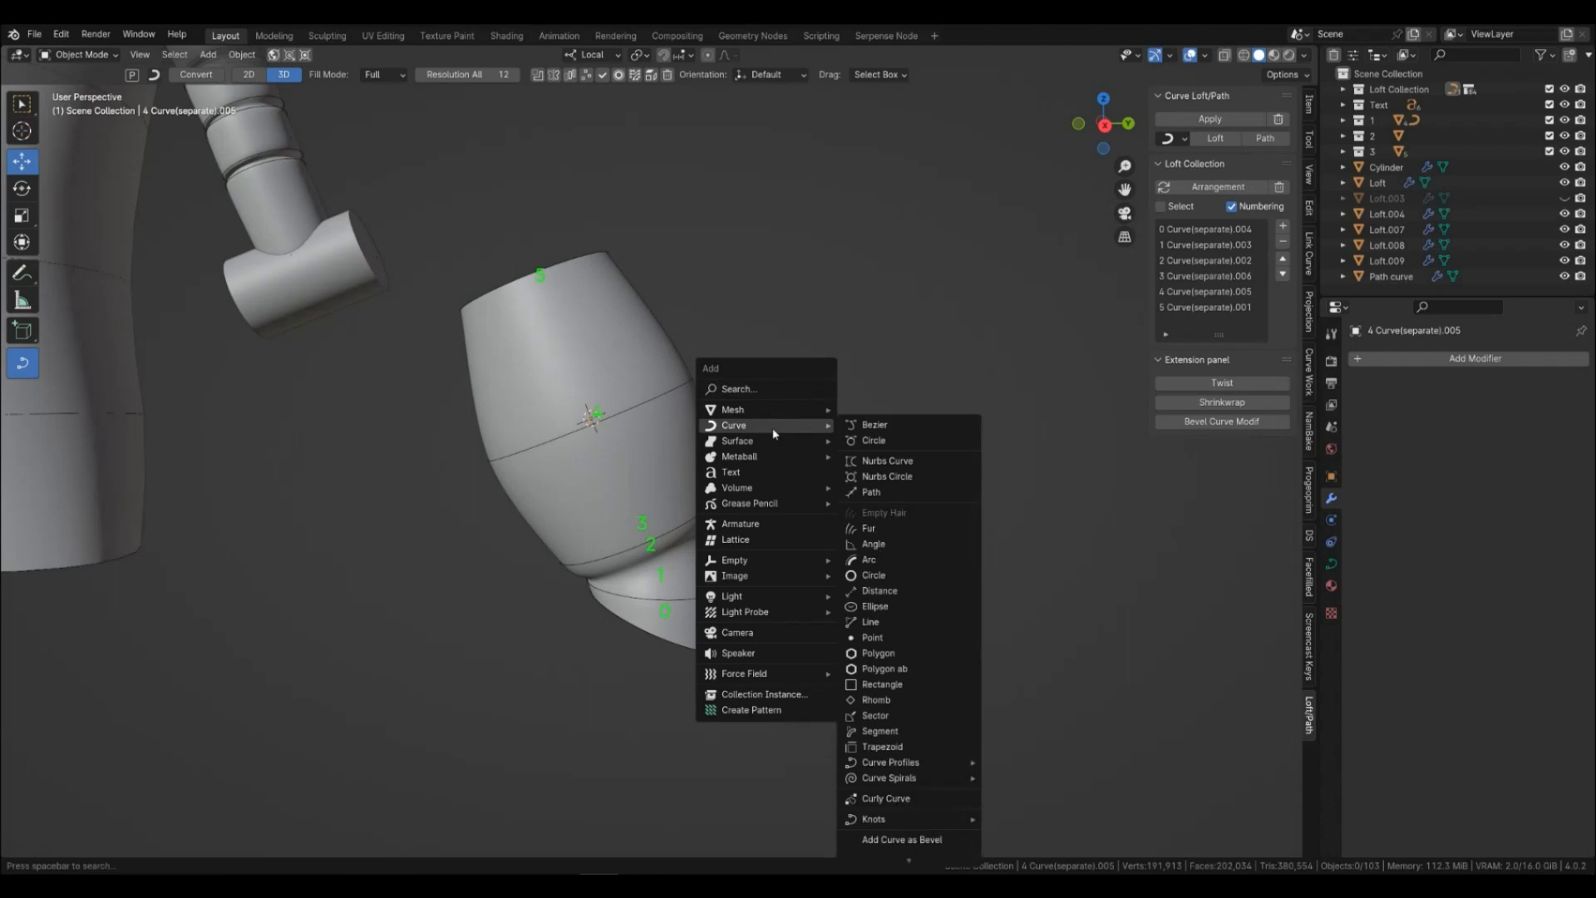
pyautogui.click(881, 684)
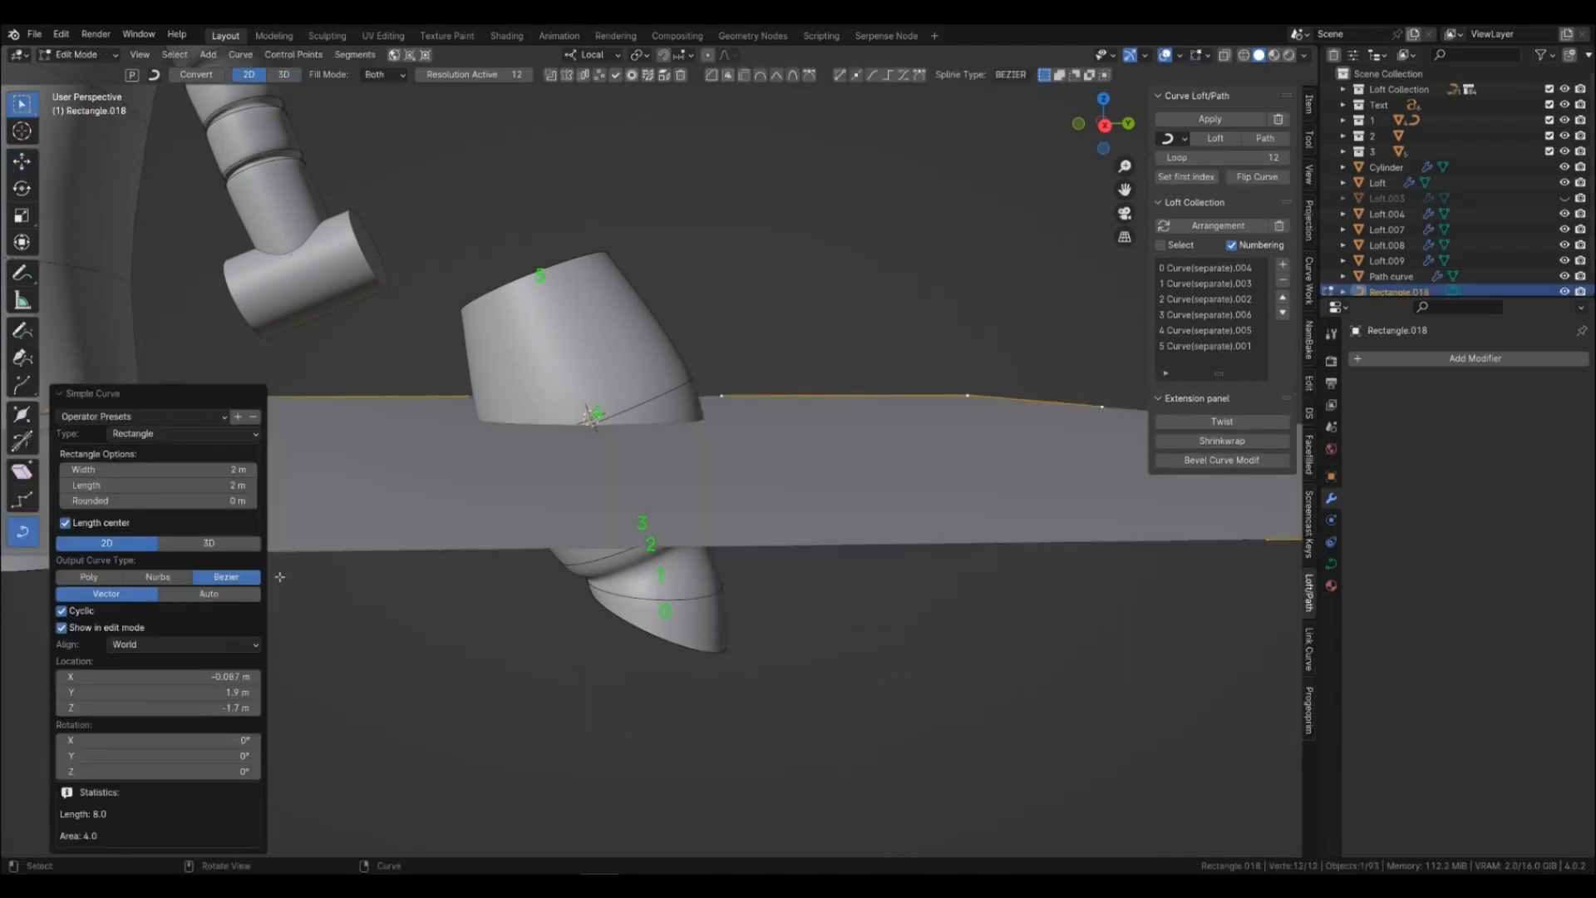
pyautogui.click(243, 542)
pyautogui.scroll(-6, 637, 556)
pyautogui.press('Tab')
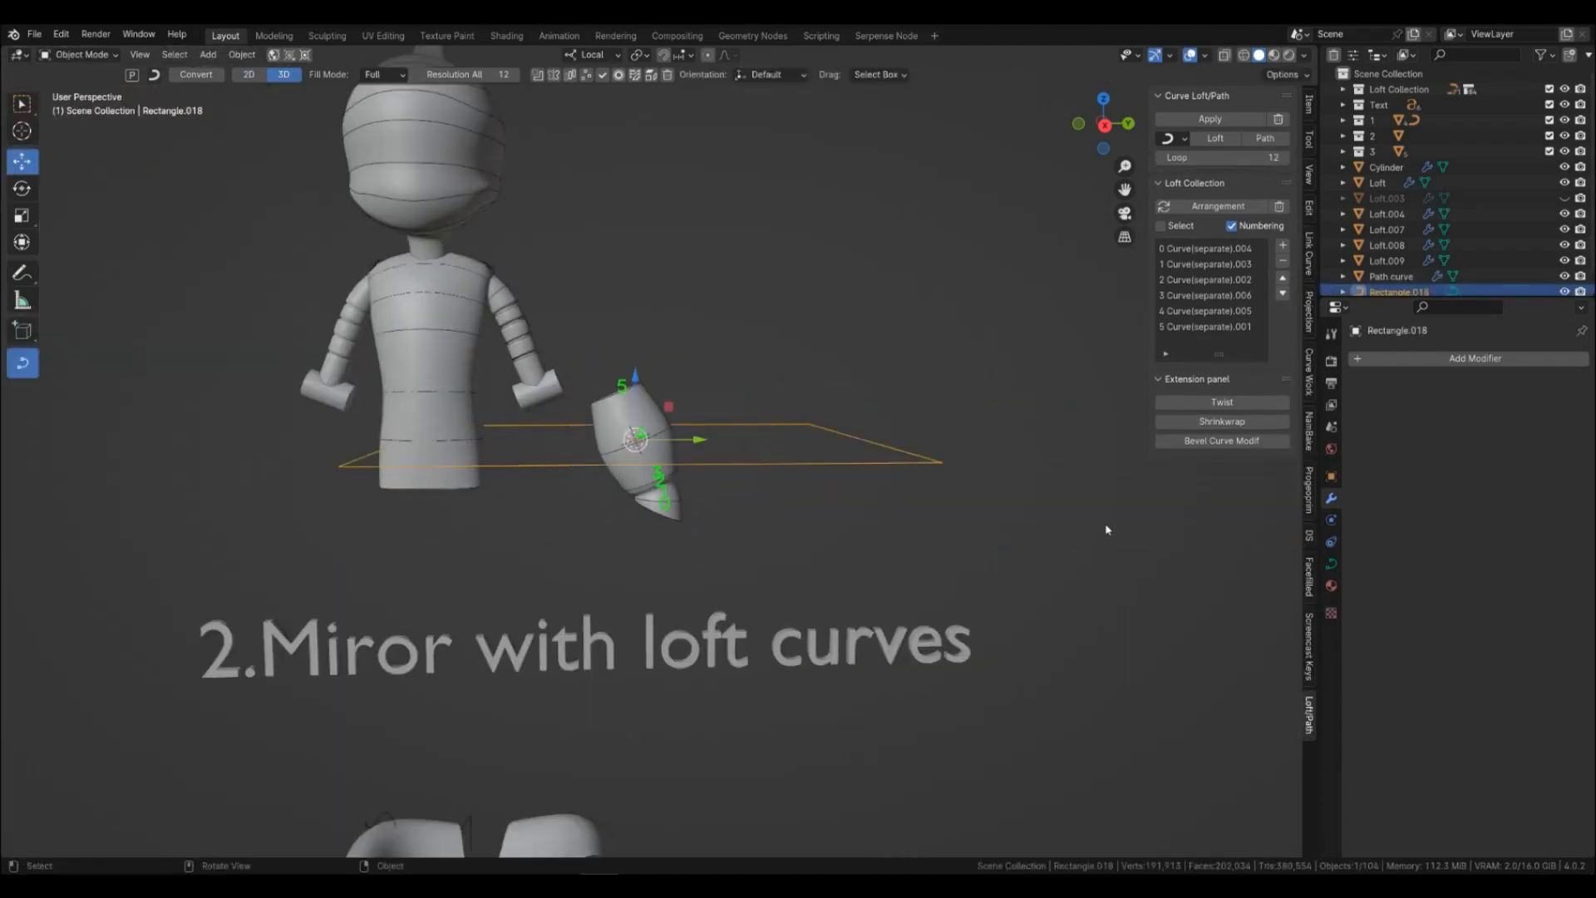
# Scale the rectangle curve to 0.225 and align its rotation with the tilt of loft curve 4.
pyautogui.press('s')
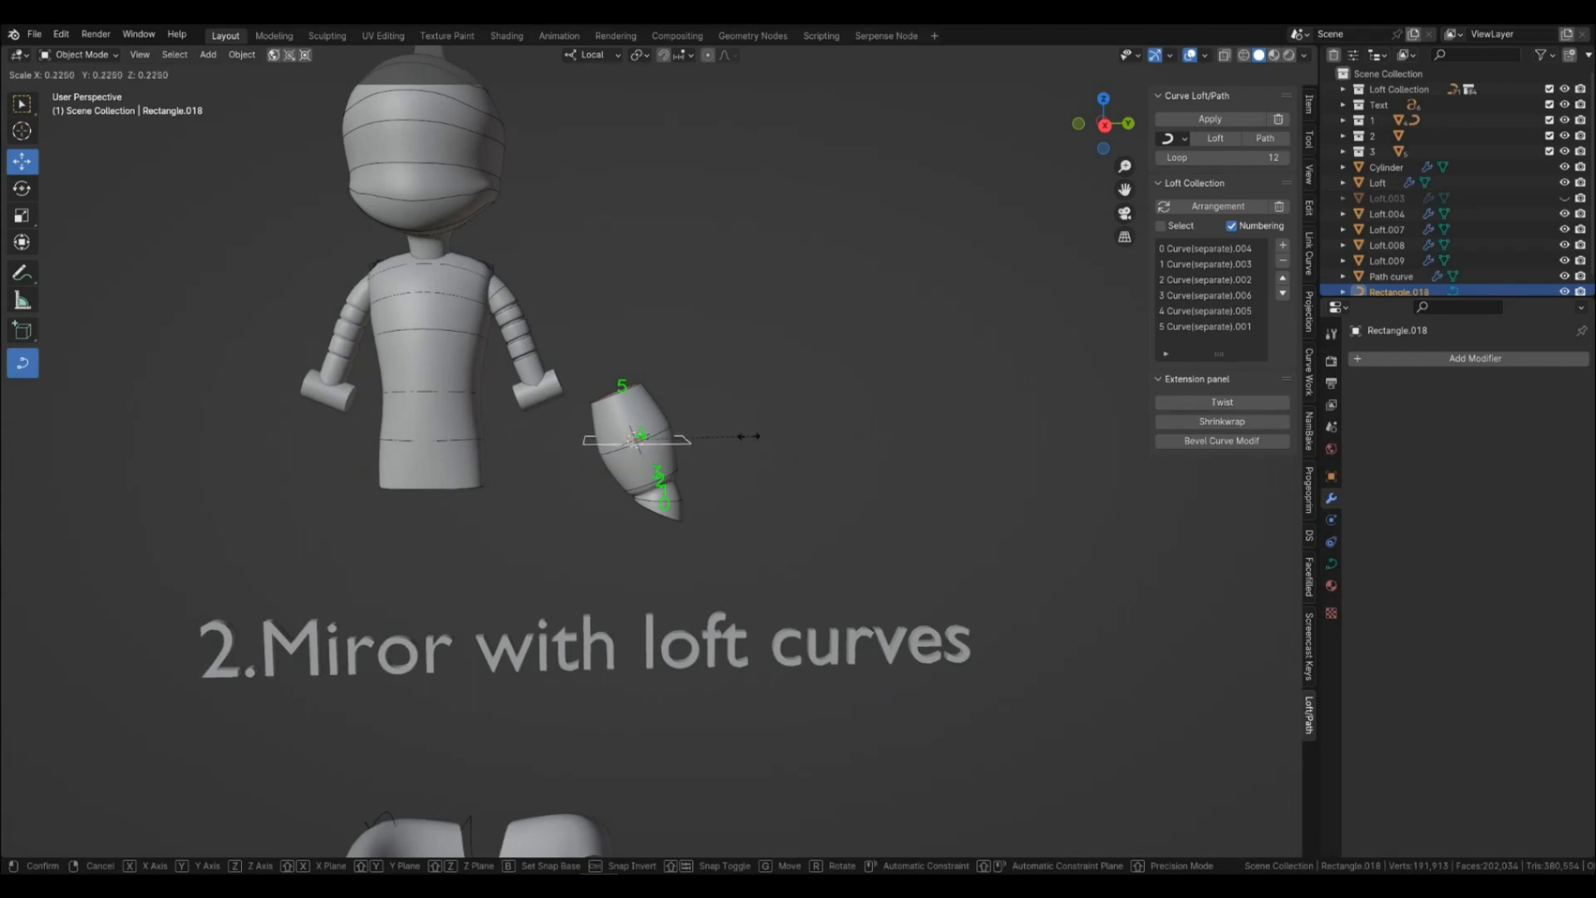
pyautogui.click(749, 437)
pyautogui.scroll(6, 695, 488)
pyautogui.keyDown('shift'); pyautogui.moveTo(695, 488); pyautogui.dragTo(713, 527, button='middle'); pyautogui.keyUp('shift')
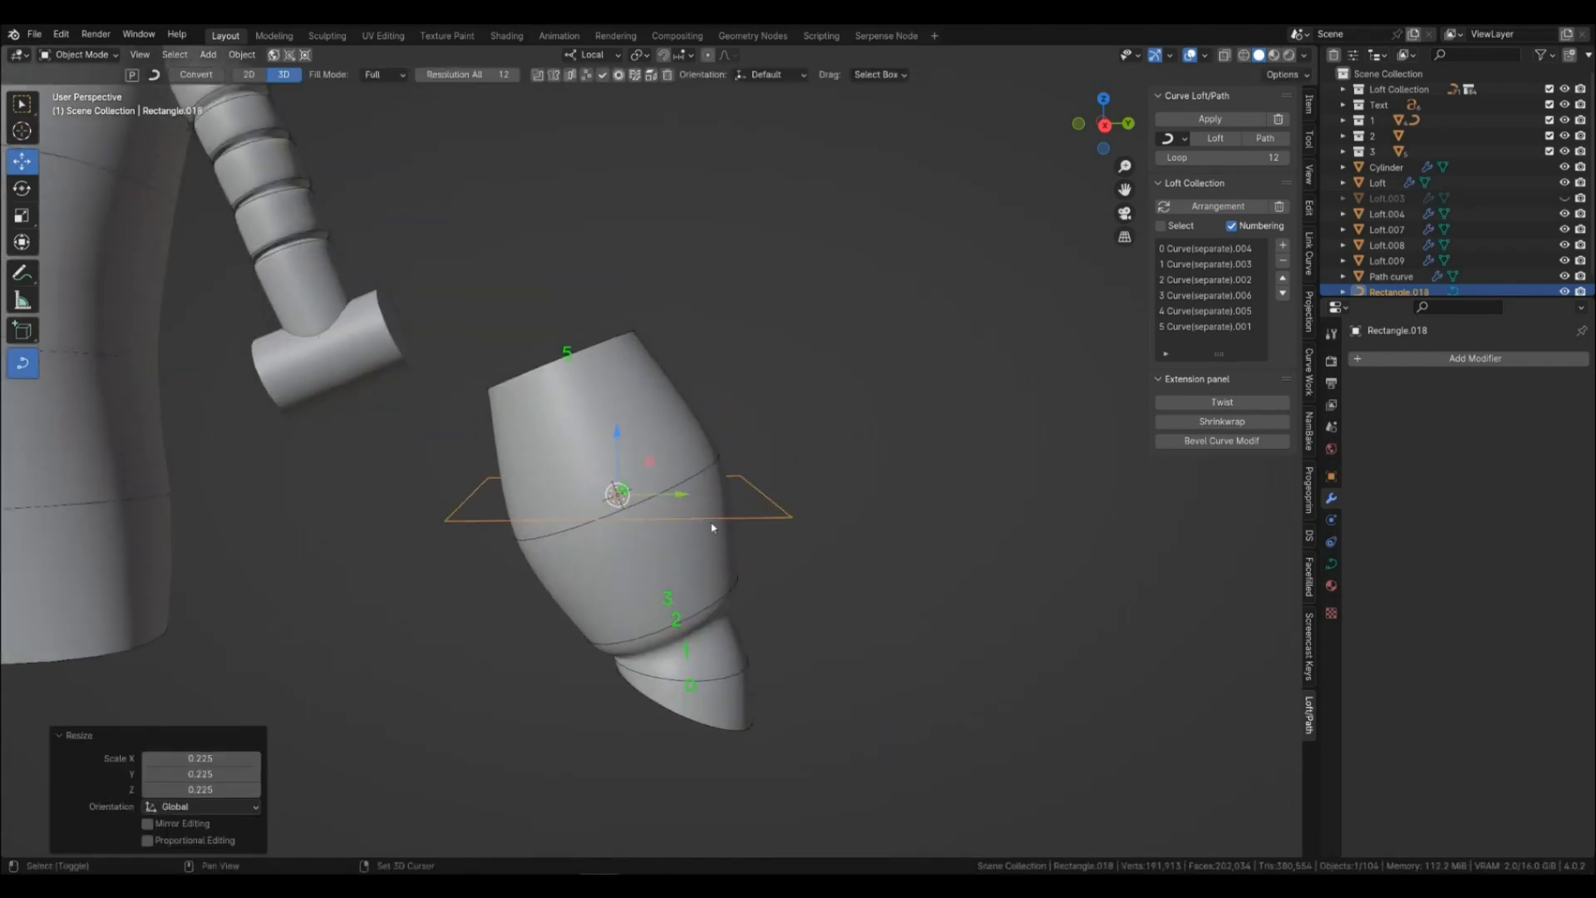
pyautogui.click(307, 57)
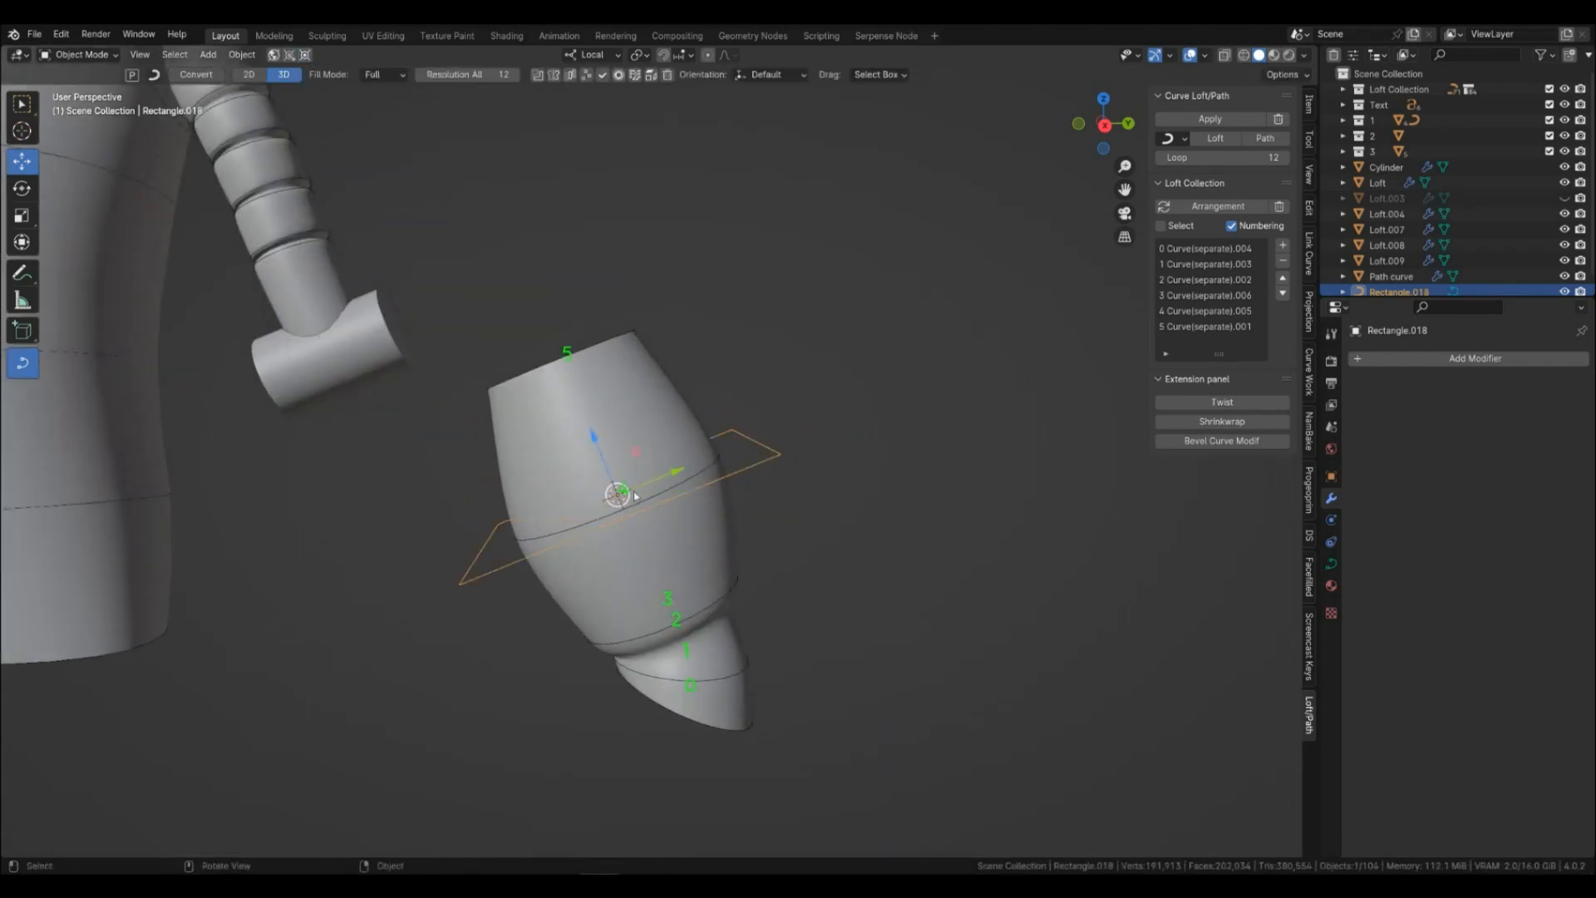
# Remove the middle curve, 4 Curve(separate).005, from the loft collection and move it away from the forearm.
pyautogui.click(680, 489)
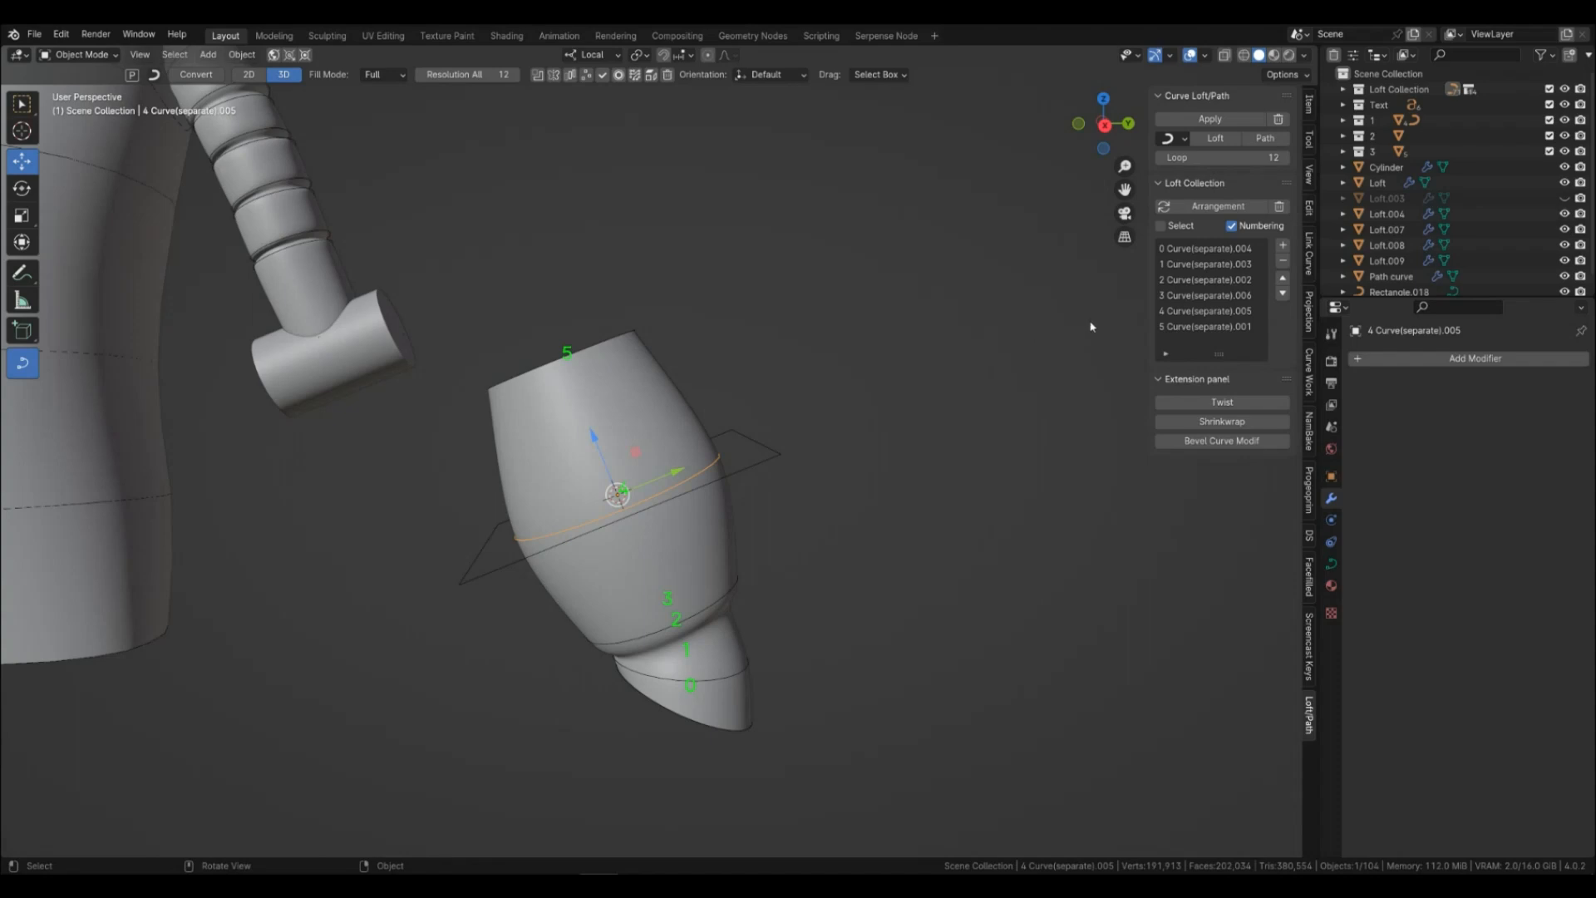
pyautogui.click(1188, 313)
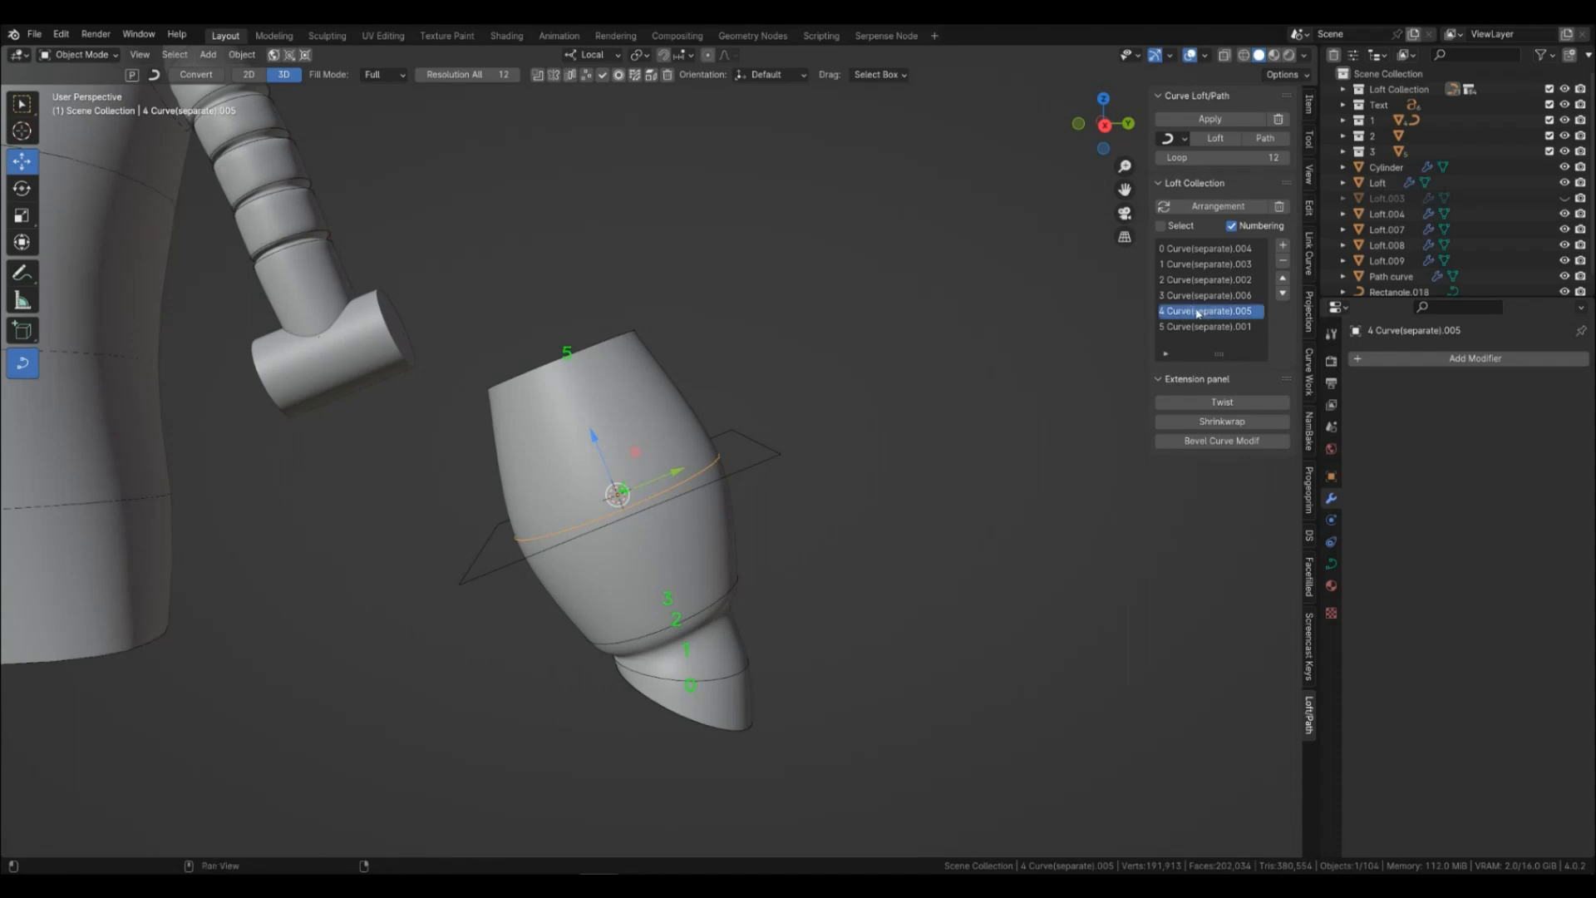
pyautogui.click(1283, 261)
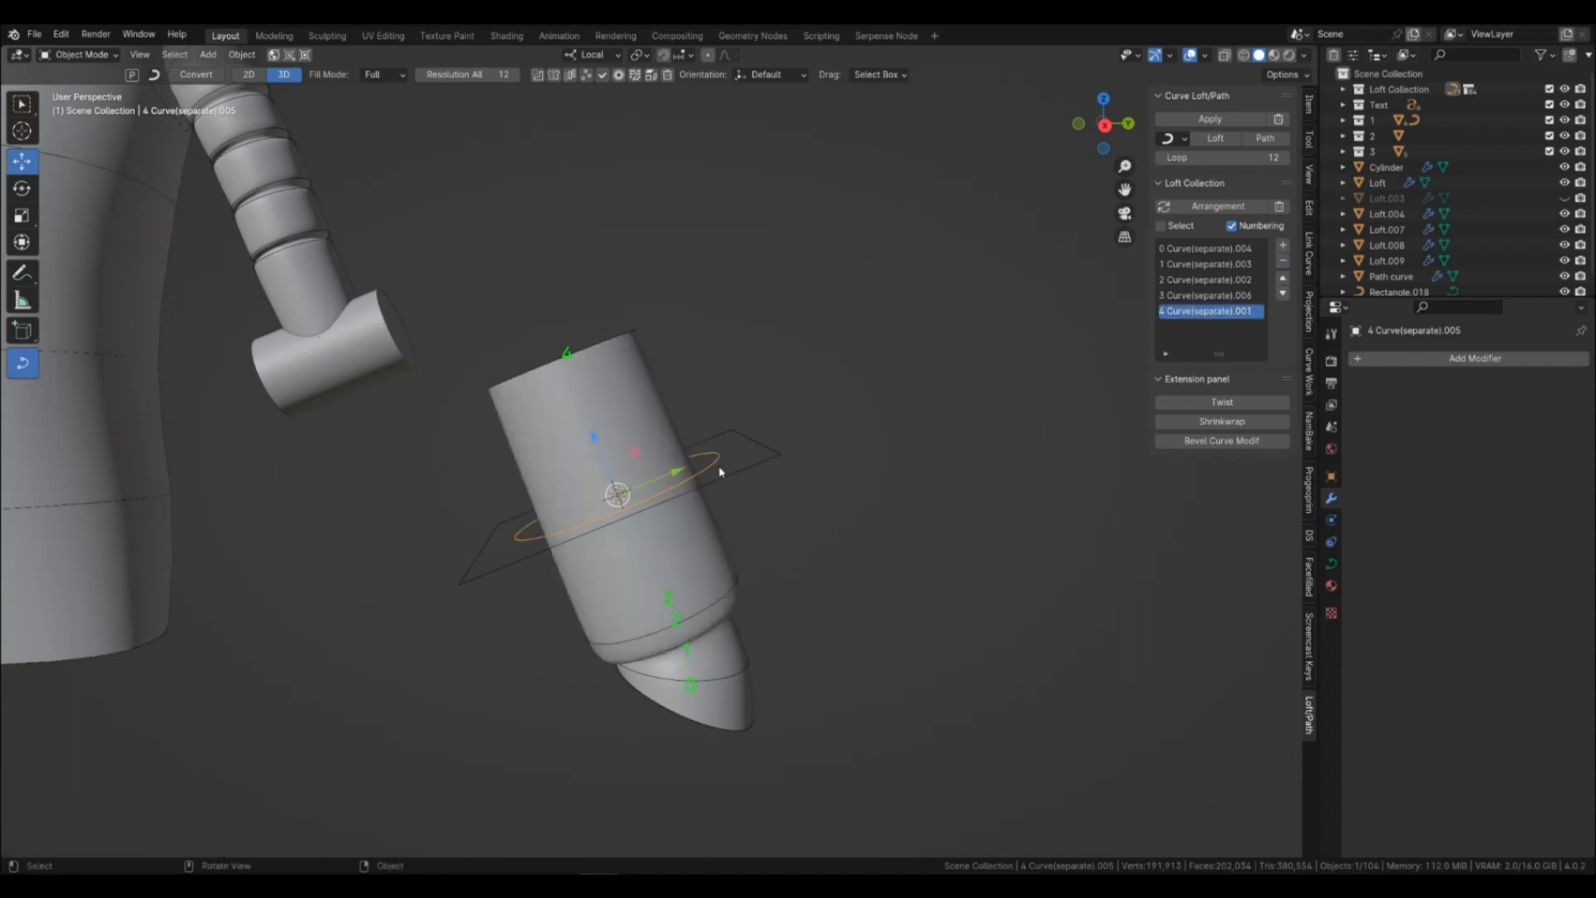
pyautogui.press('g')
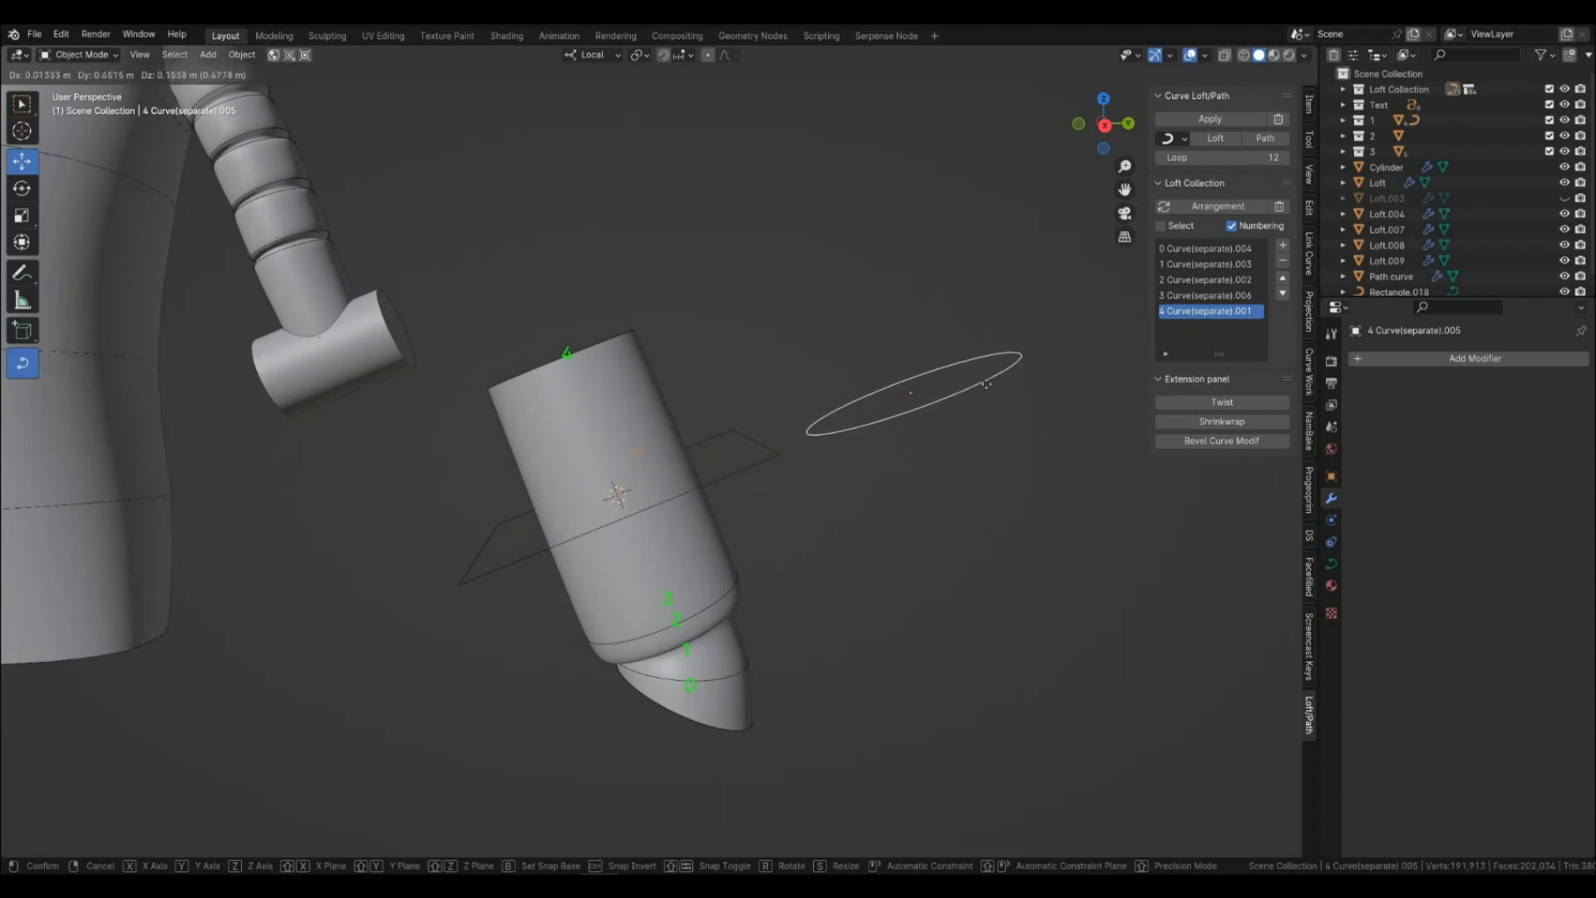
pyautogui.click(1002, 380)
# Add the rectangle curve to the loft collection directly after 3 Curve(separate).006.
pyautogui.click(747, 478)
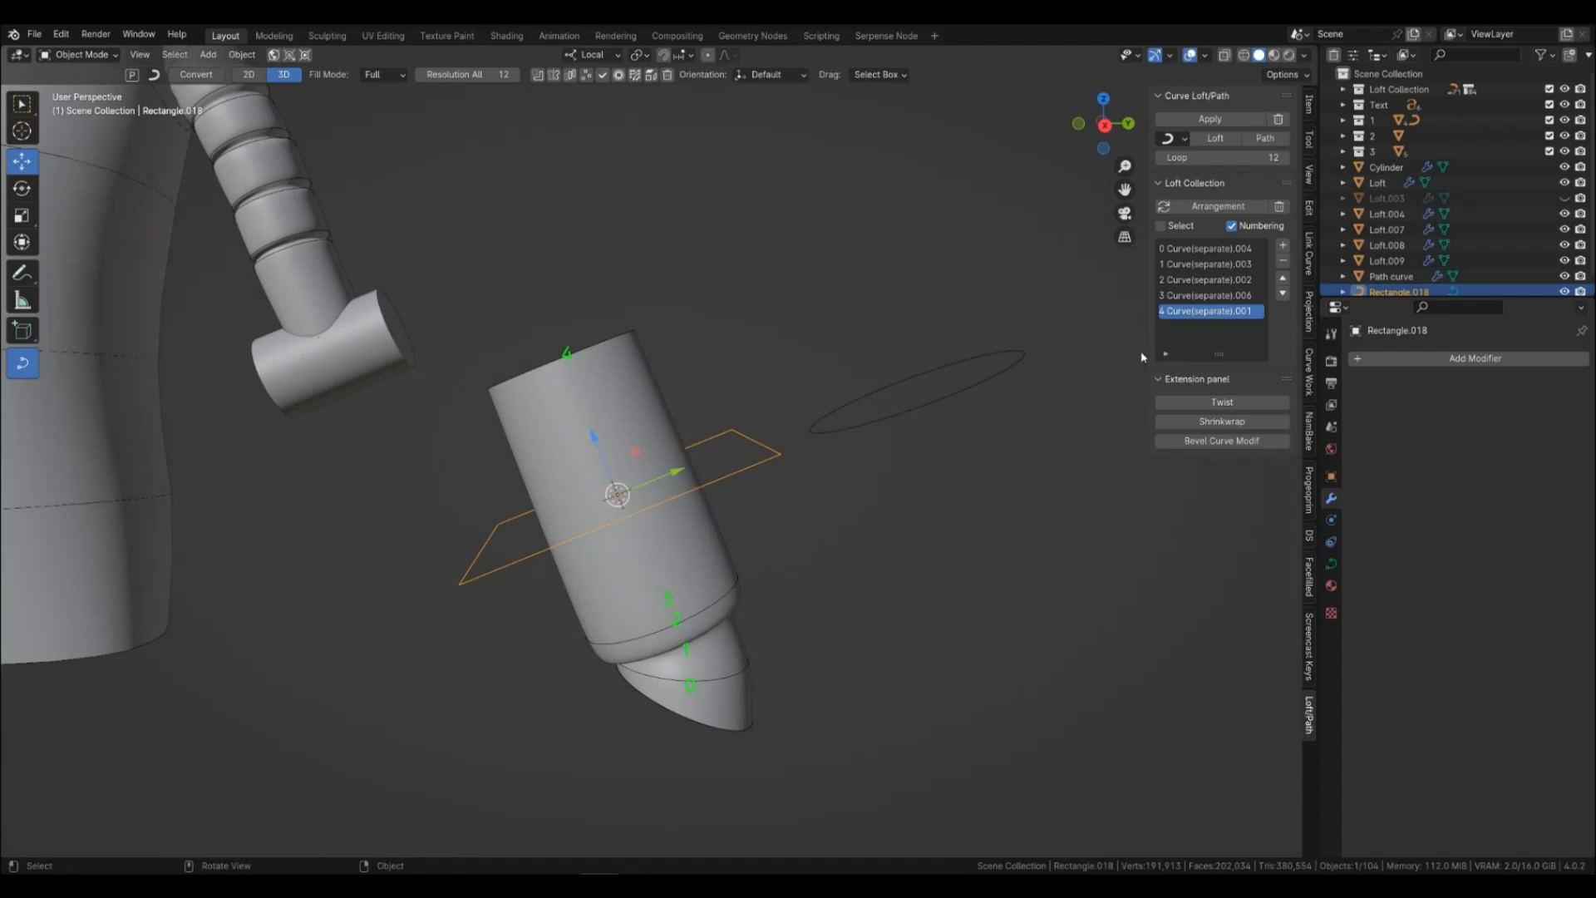
pyautogui.click(1213, 295)
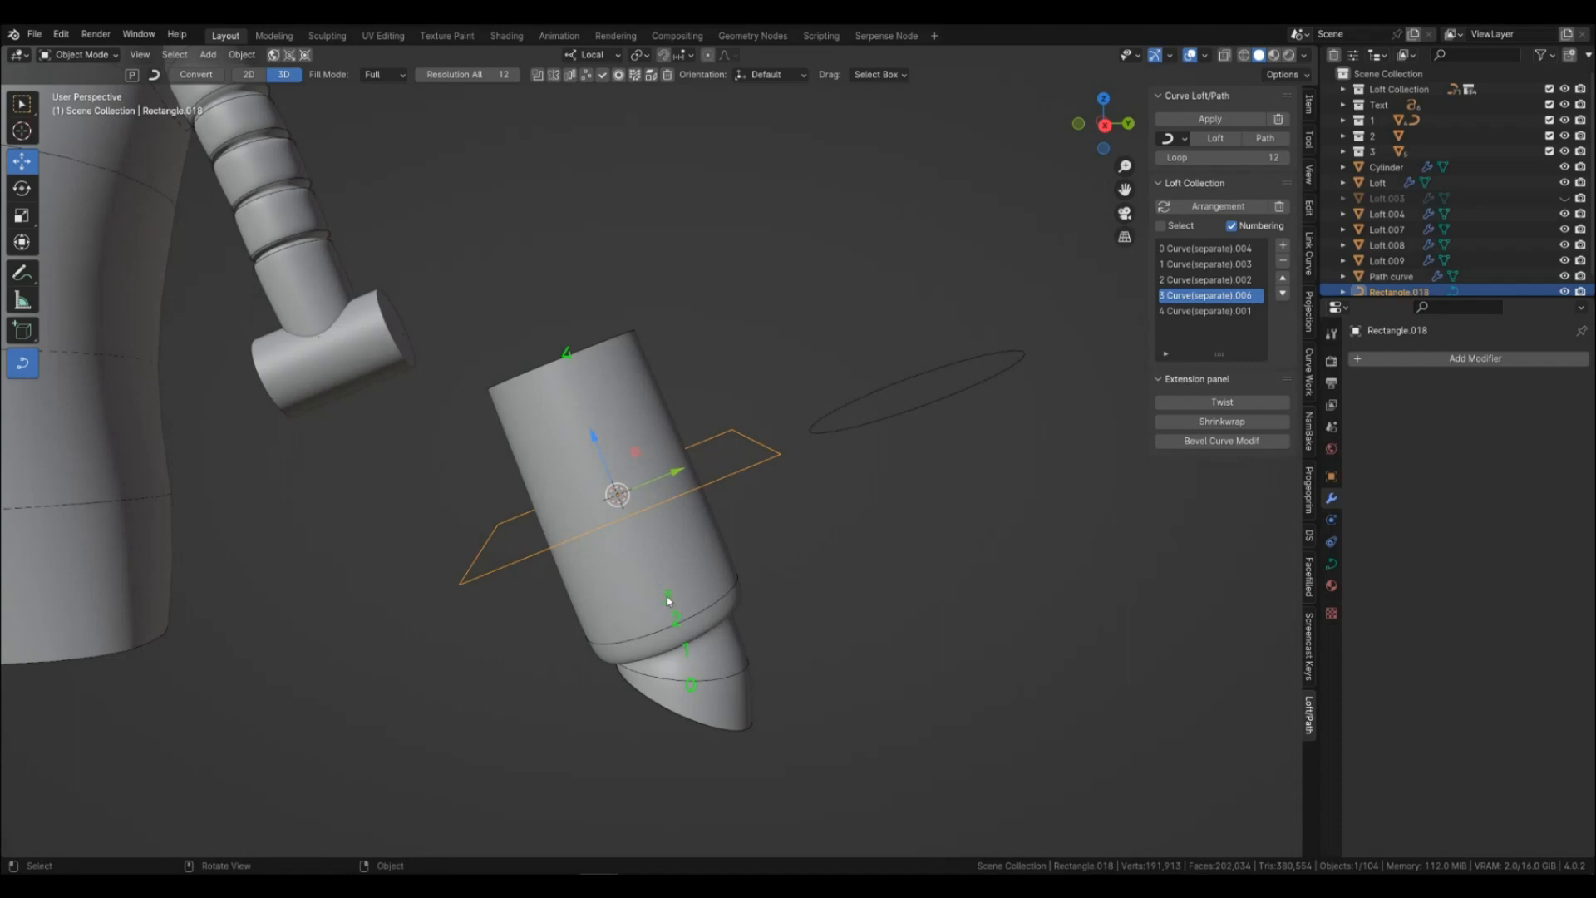
pyautogui.click(1282, 245)
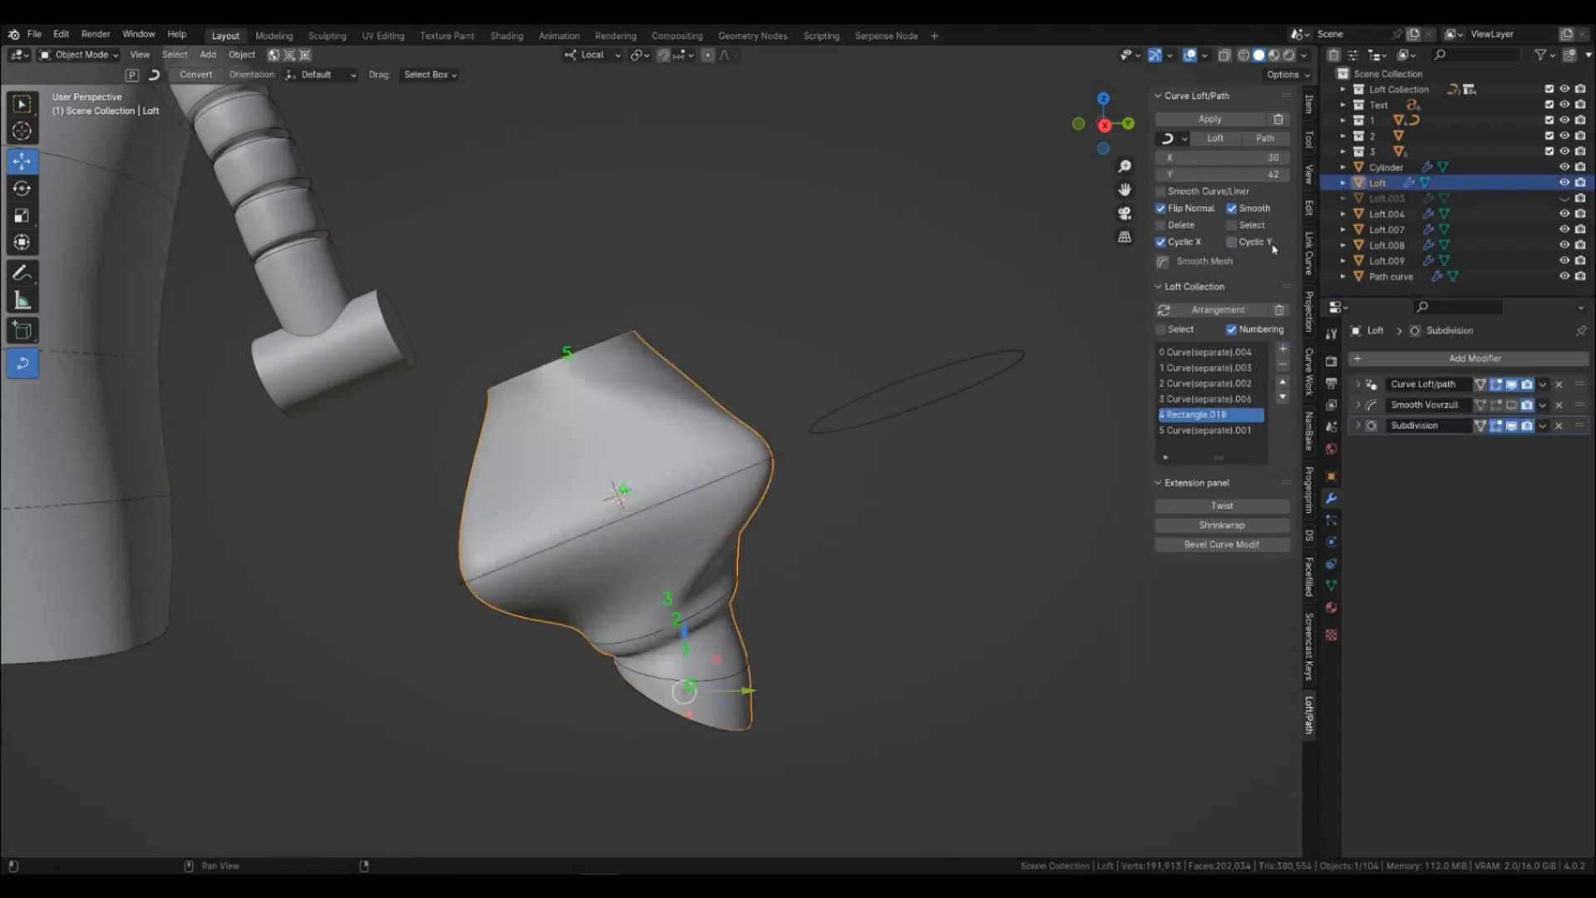
# Scale the rectangle section down to fit the forearm and rotate it about its local Z axis to reposition its corners.
pyautogui.click(773, 466)
pyautogui.press('s')
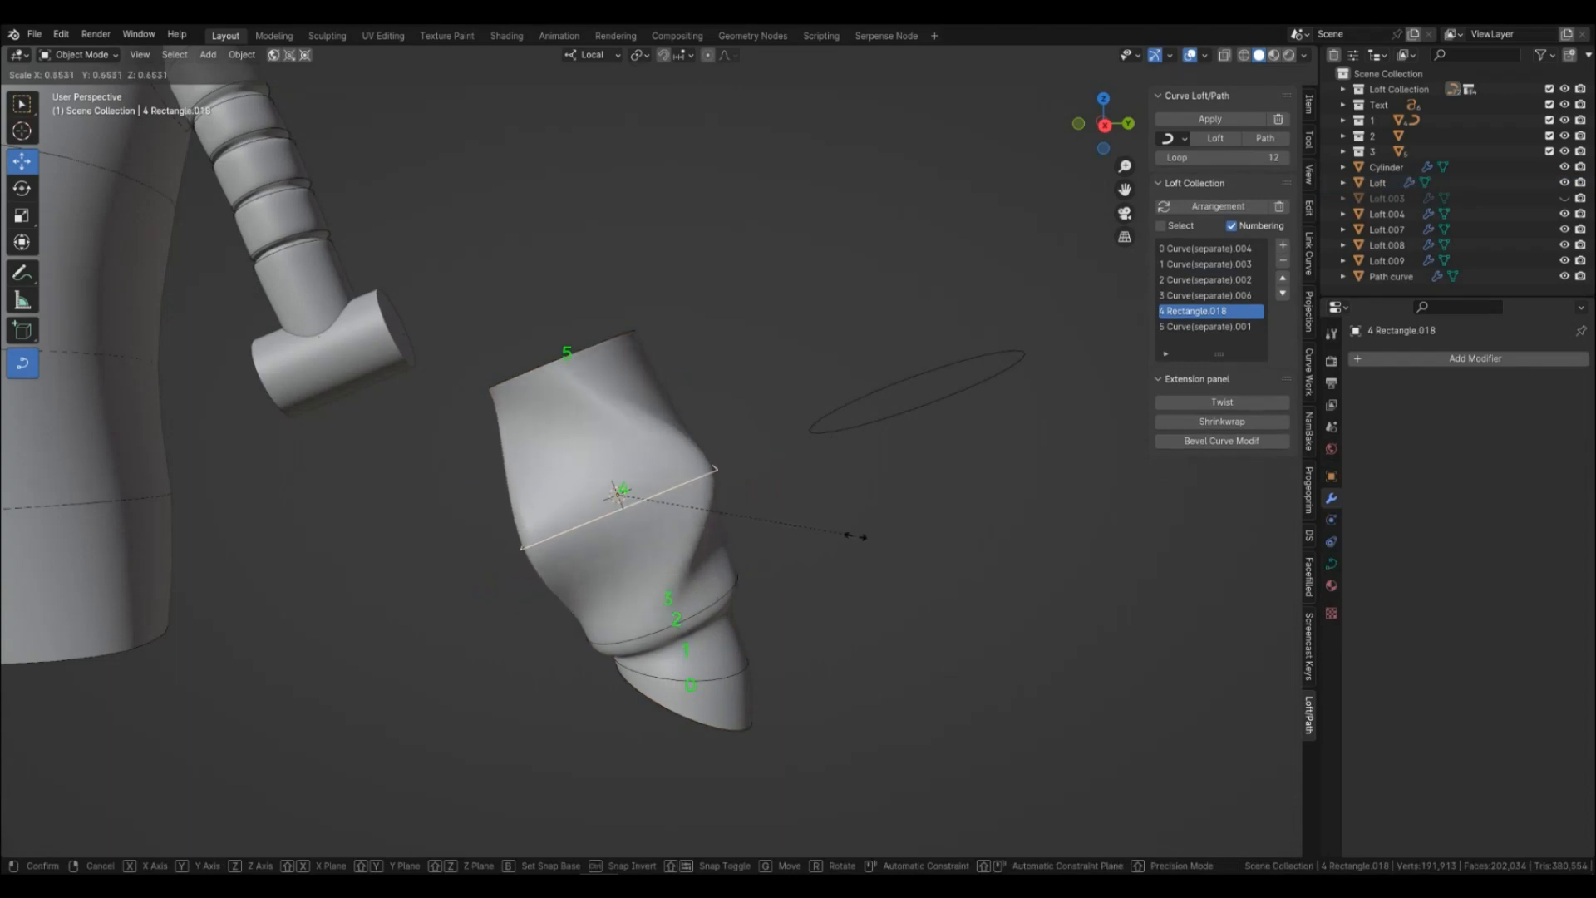
pyautogui.click(857, 546)
pyautogui.press('r')
pyautogui.press('z')
pyautogui.click(886, 629)
pyautogui.press('s')
pyautogui.click(902, 653)
pyautogui.click(917, 634)
pyautogui.moveTo(917, 635); pyautogui.dragTo(892, 517, button='middle')
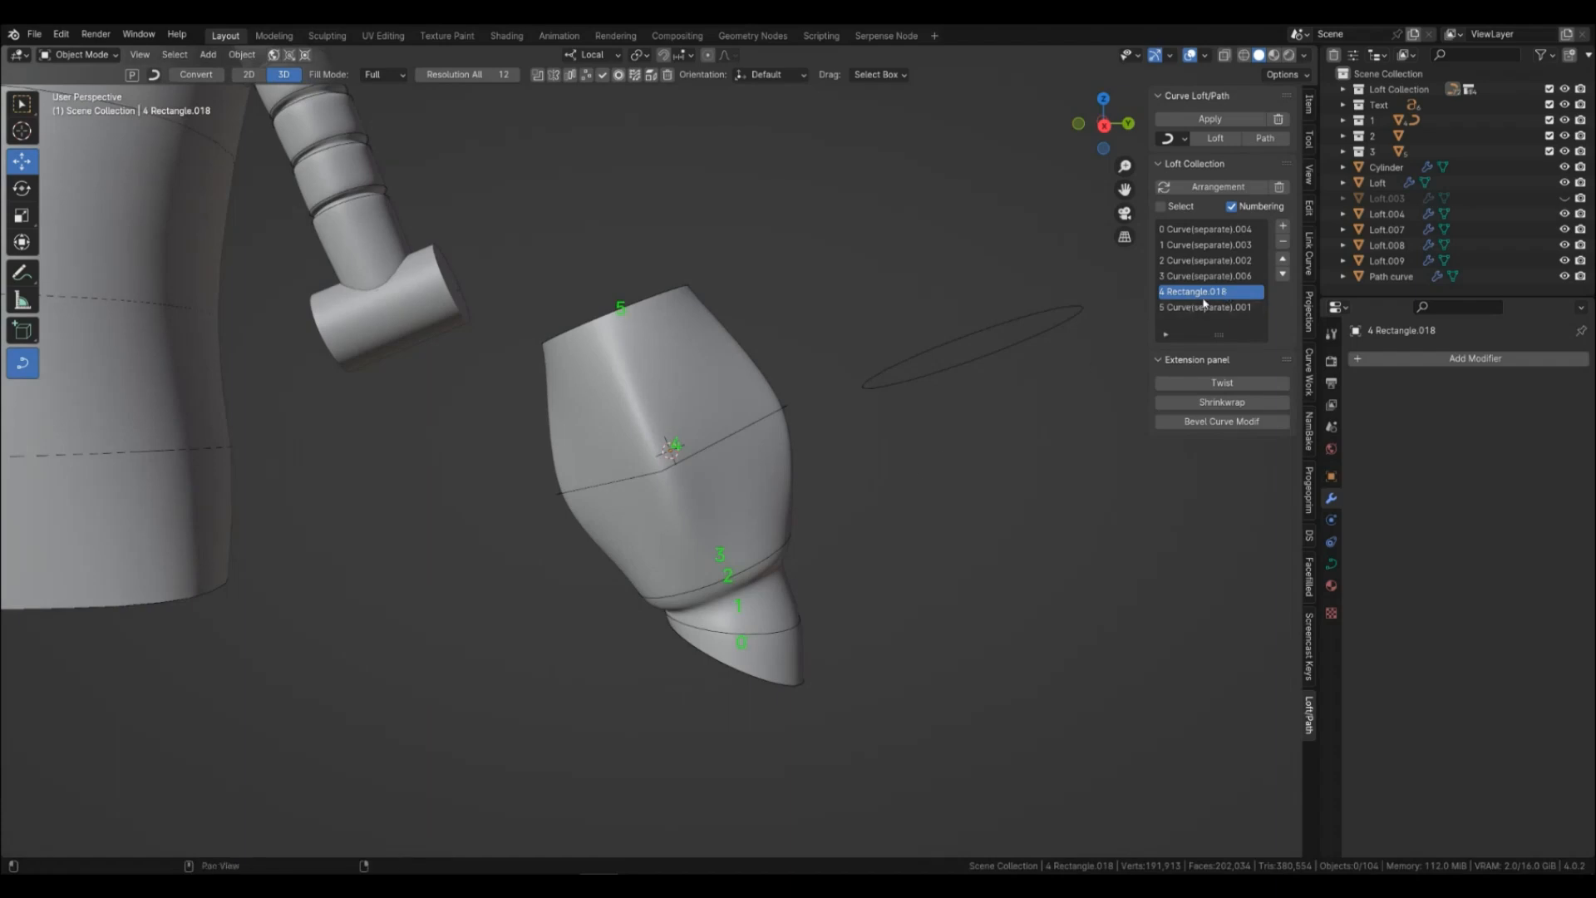
# Place the 3D cursor at loft curve 0 and snap the loose 4 Curve(separate).005 to it with matching orientation.
pyautogui.click(943, 391)
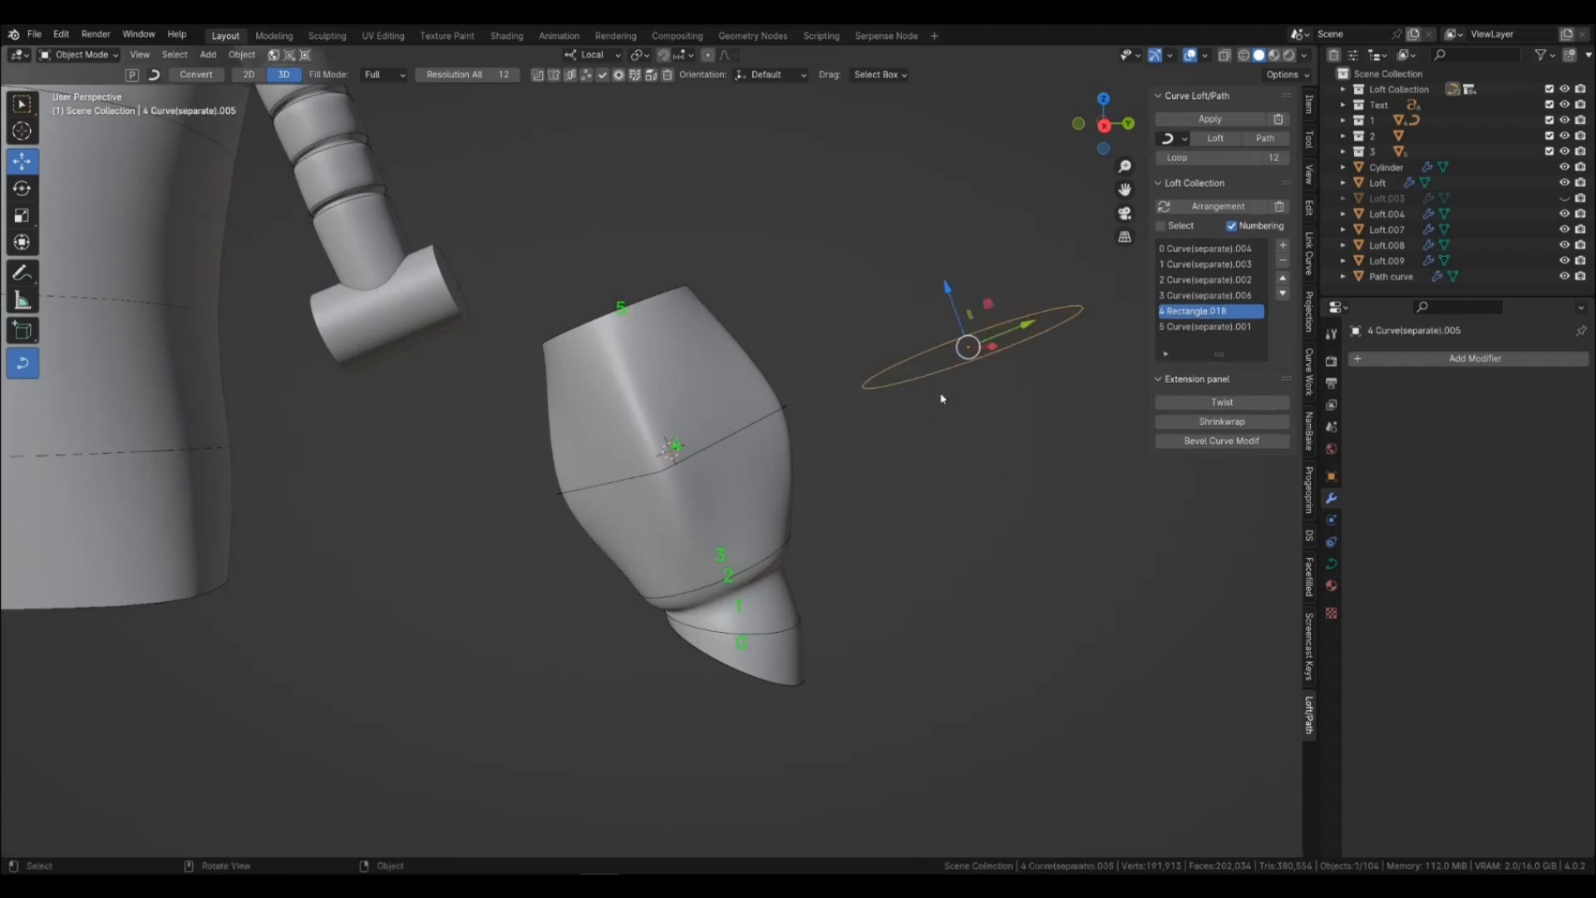
pyautogui.click(804, 697)
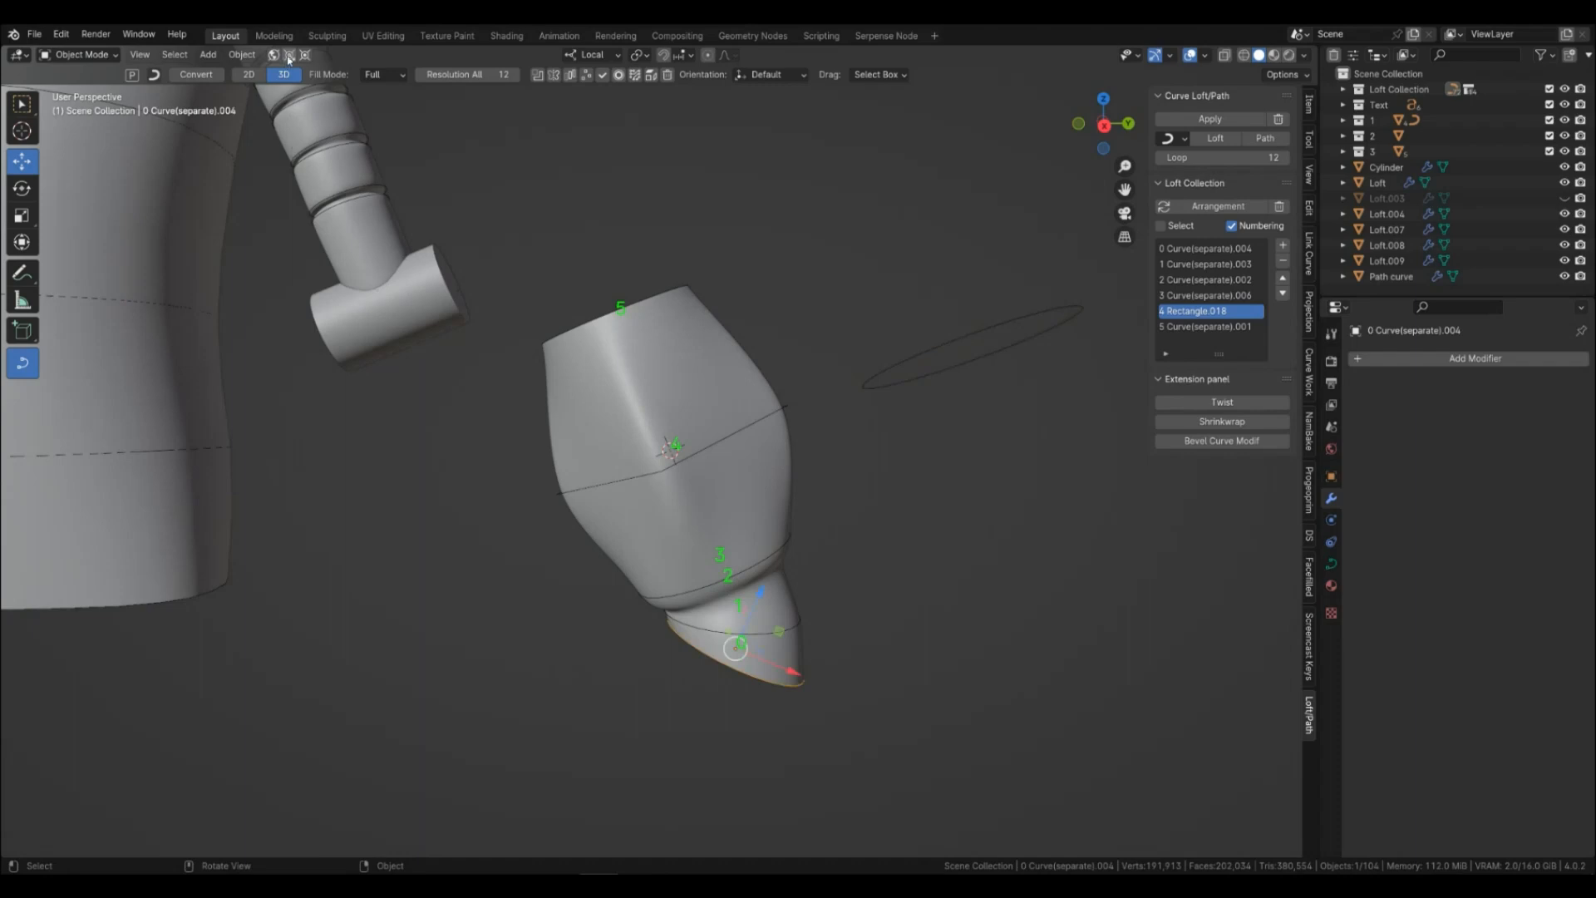
pyautogui.click(908, 375)
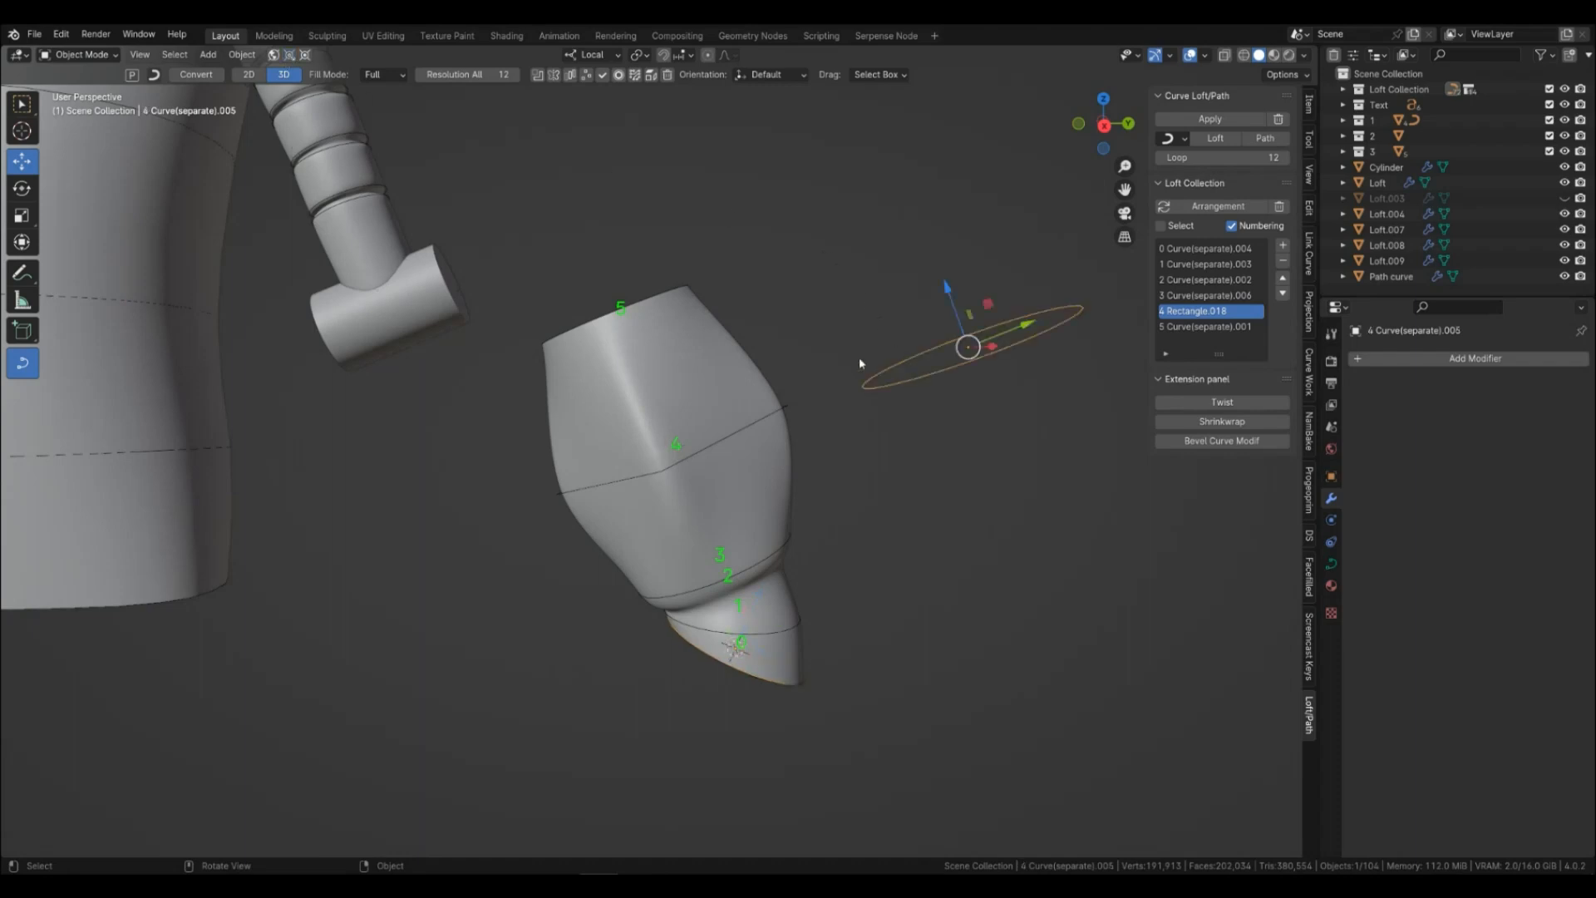
pyautogui.click(303, 54)
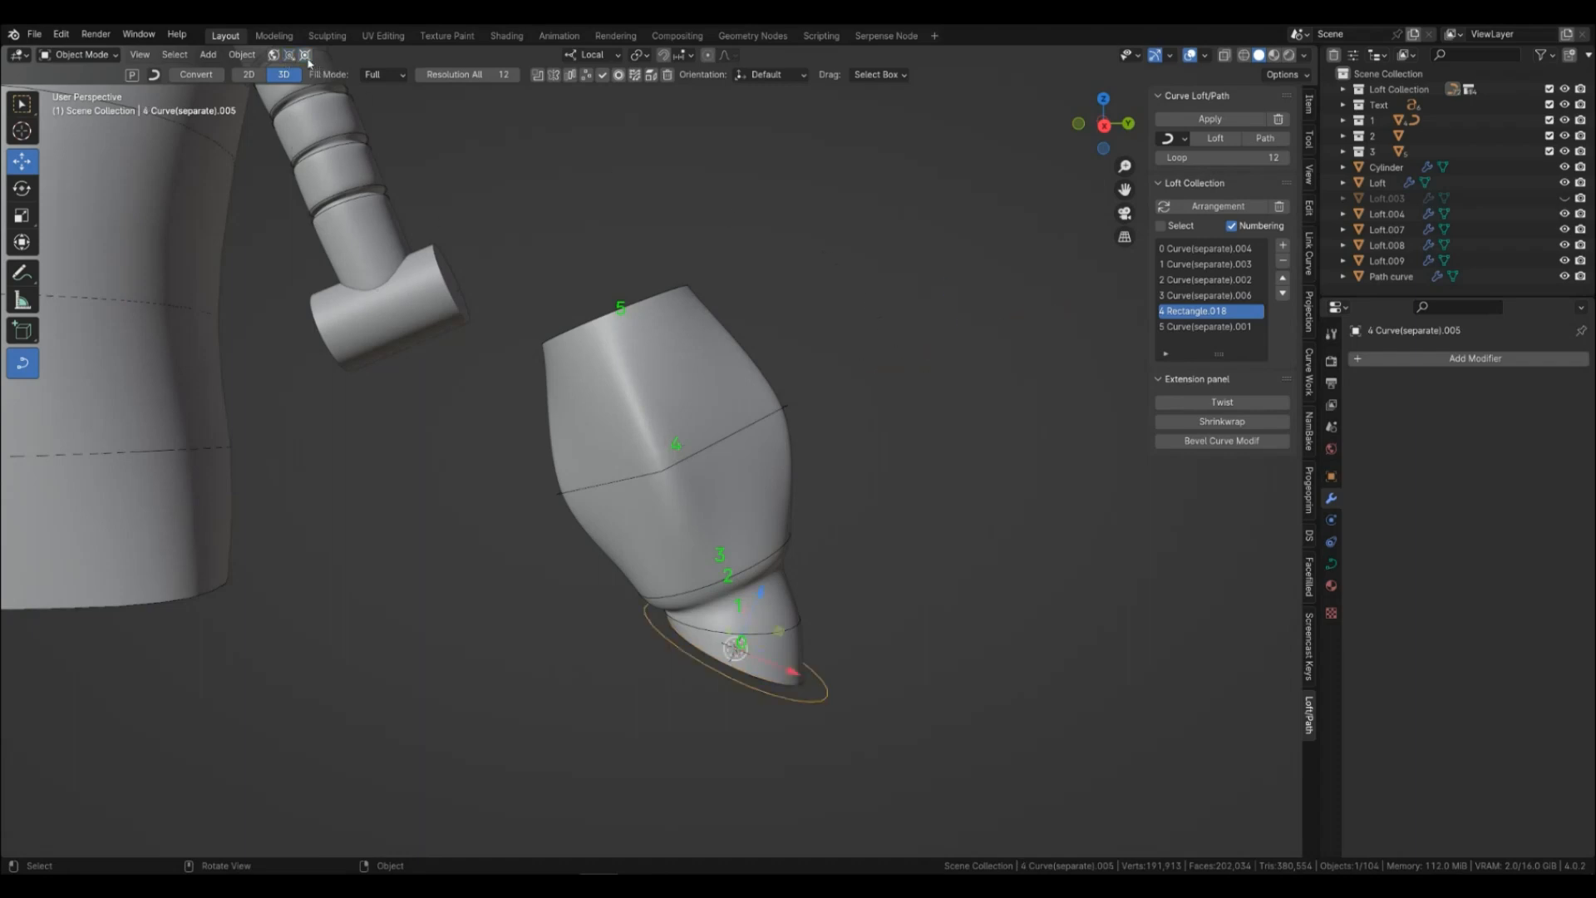
# Move the loose curve just beyond the loft's narrow end along local Z and scale it to 0.877.
pyautogui.press('g')
pyautogui.press('z')
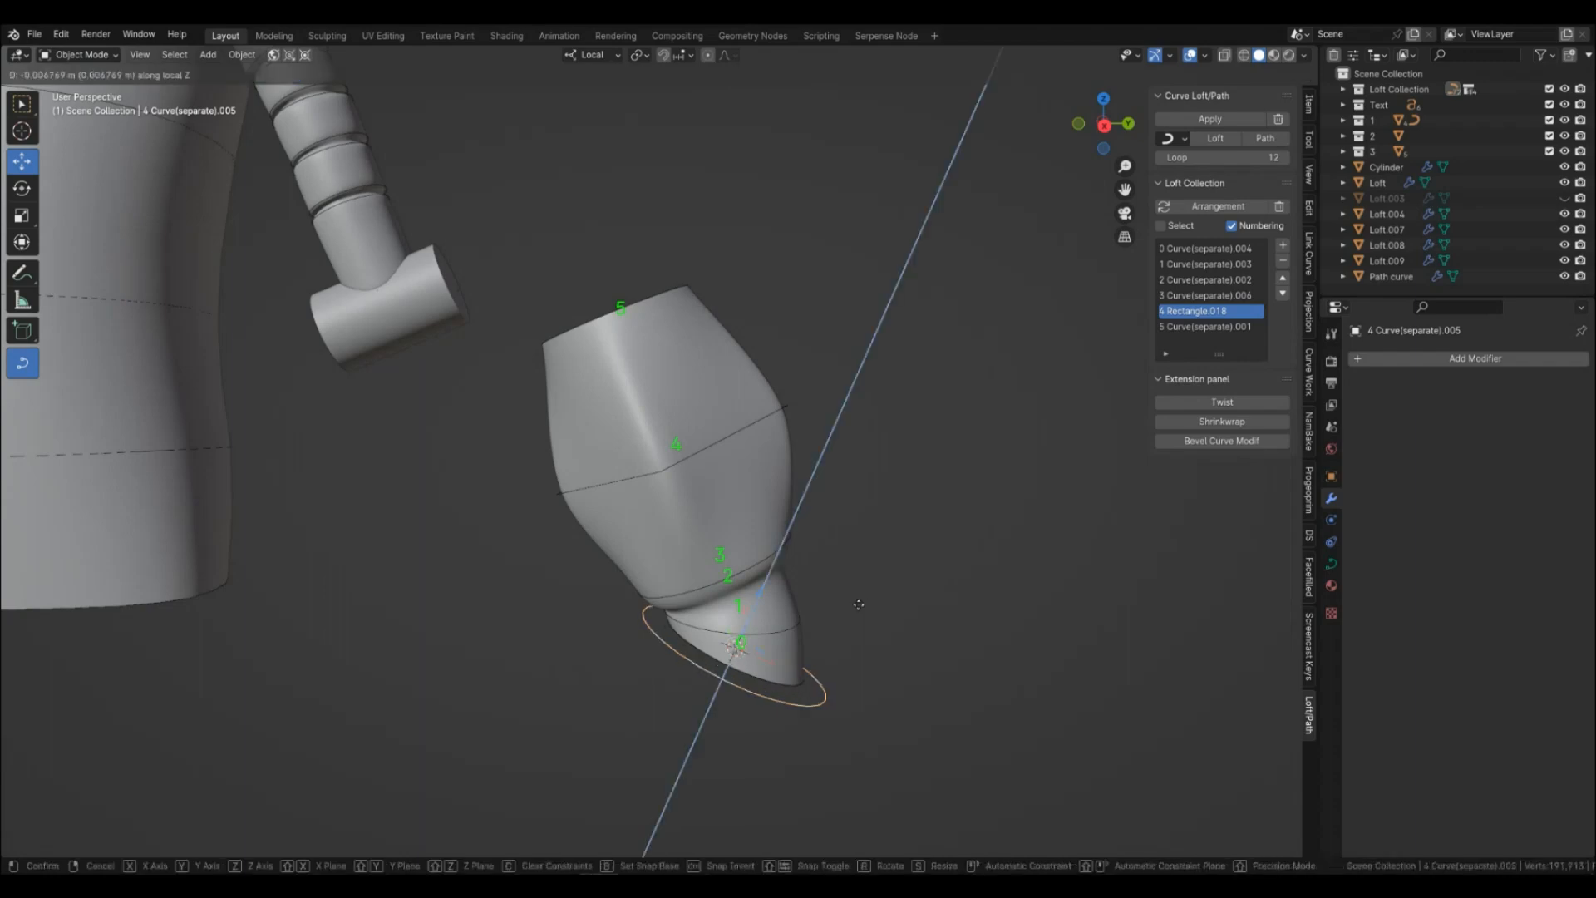
pyautogui.click(855, 621)
pyautogui.press('s')
pyautogui.click(987, 686)
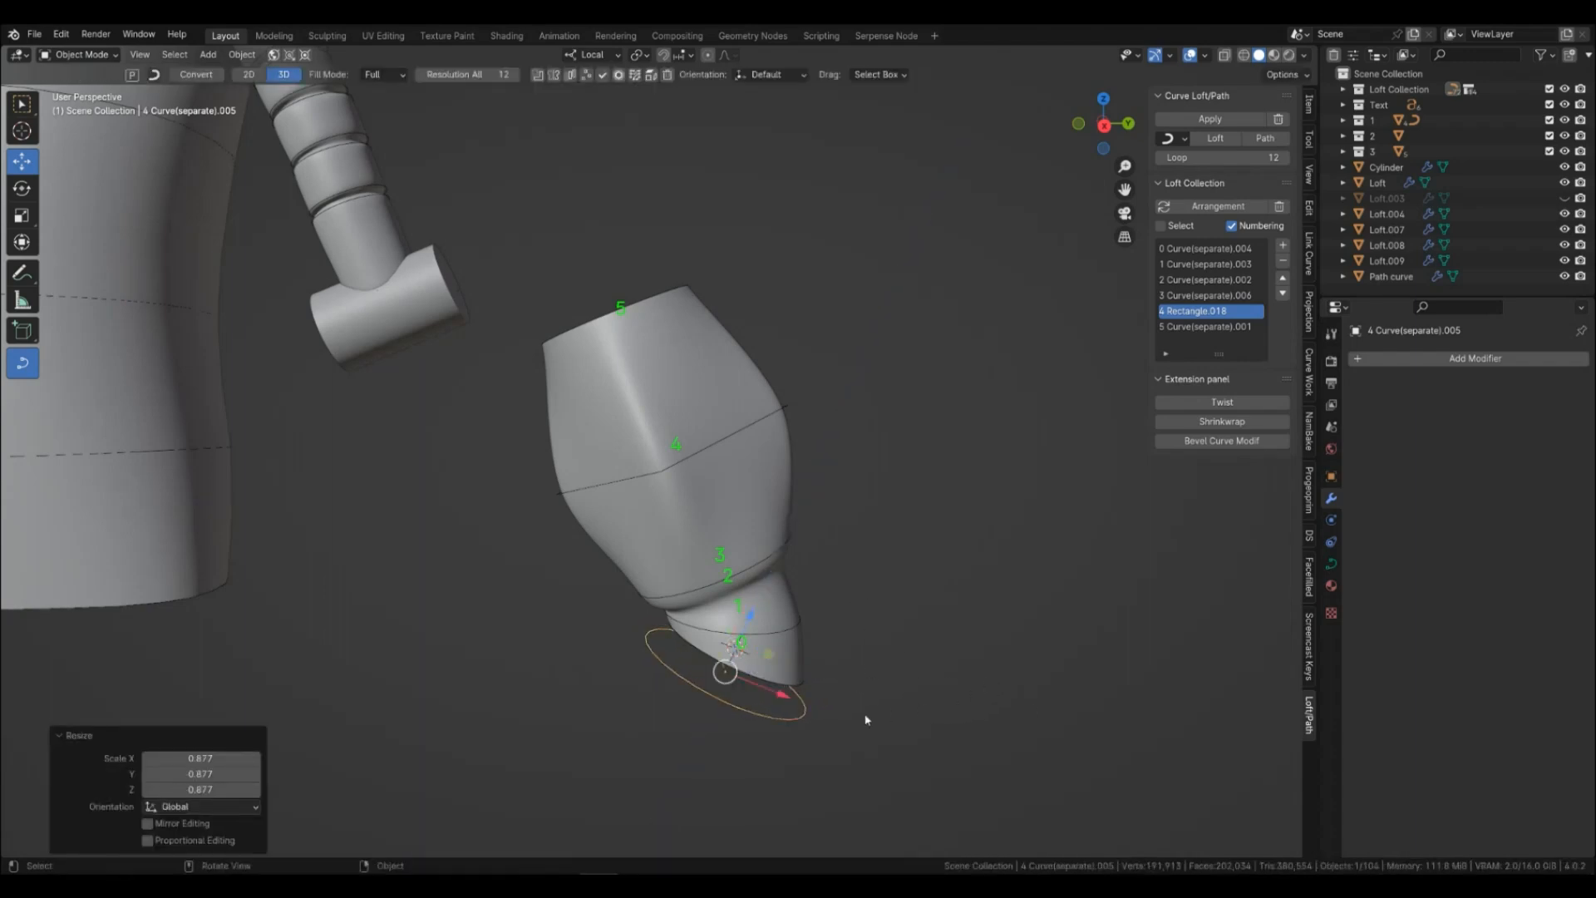
pyautogui.press('g')
pyautogui.press('z')
pyautogui.click(823, 661)
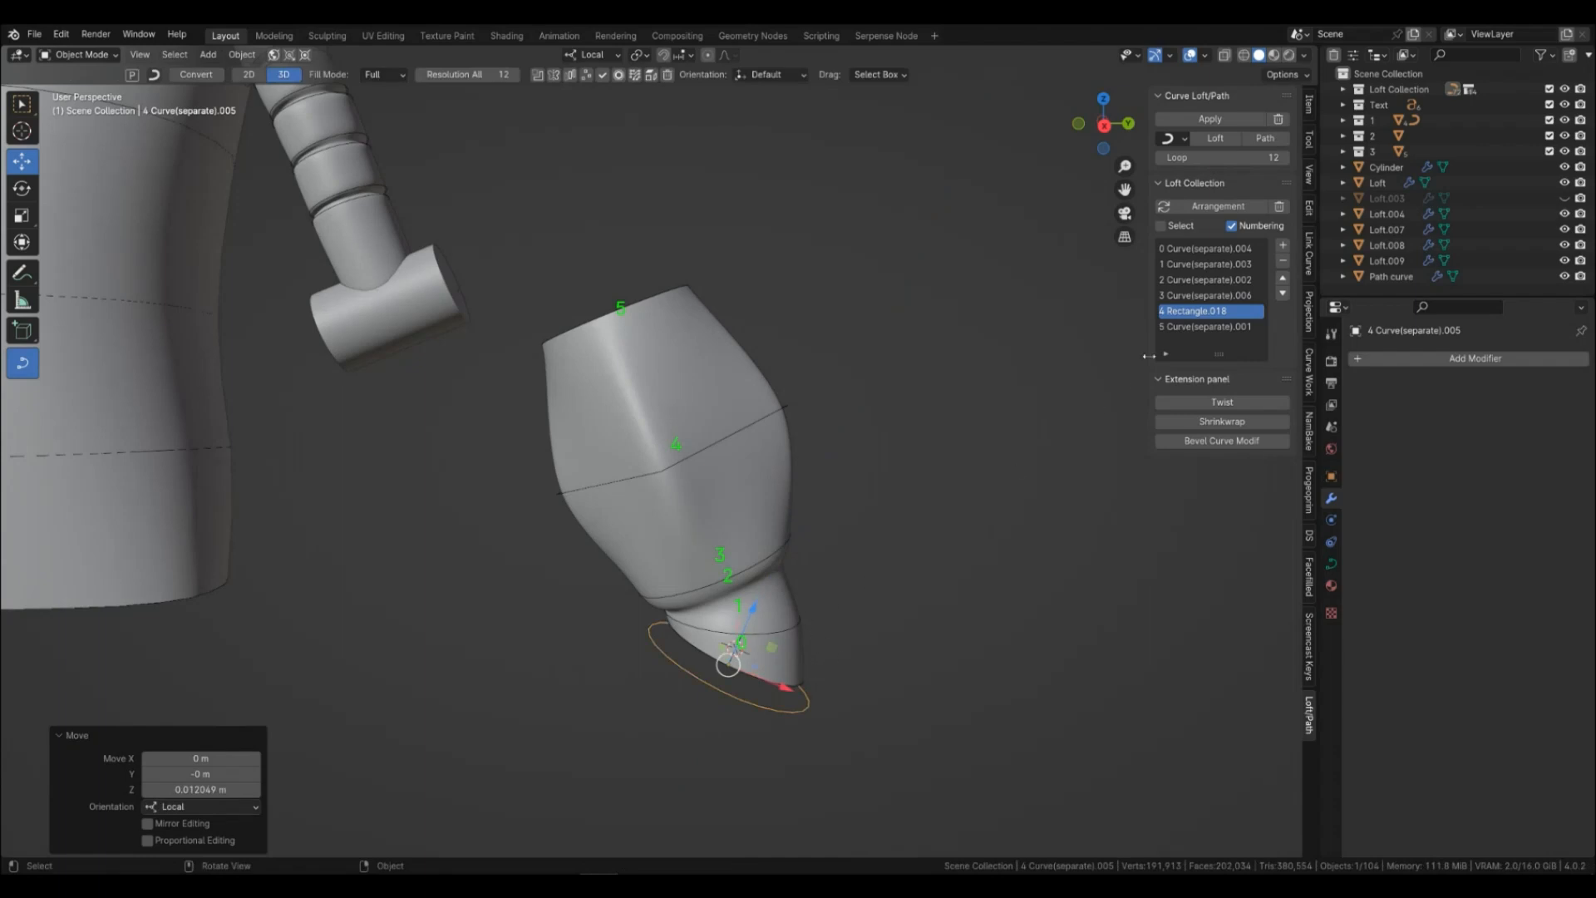
# Add the loose curve to the loft collection after 0 Curve(separate).004 and move it up to the first position.
pyautogui.click(1210, 249)
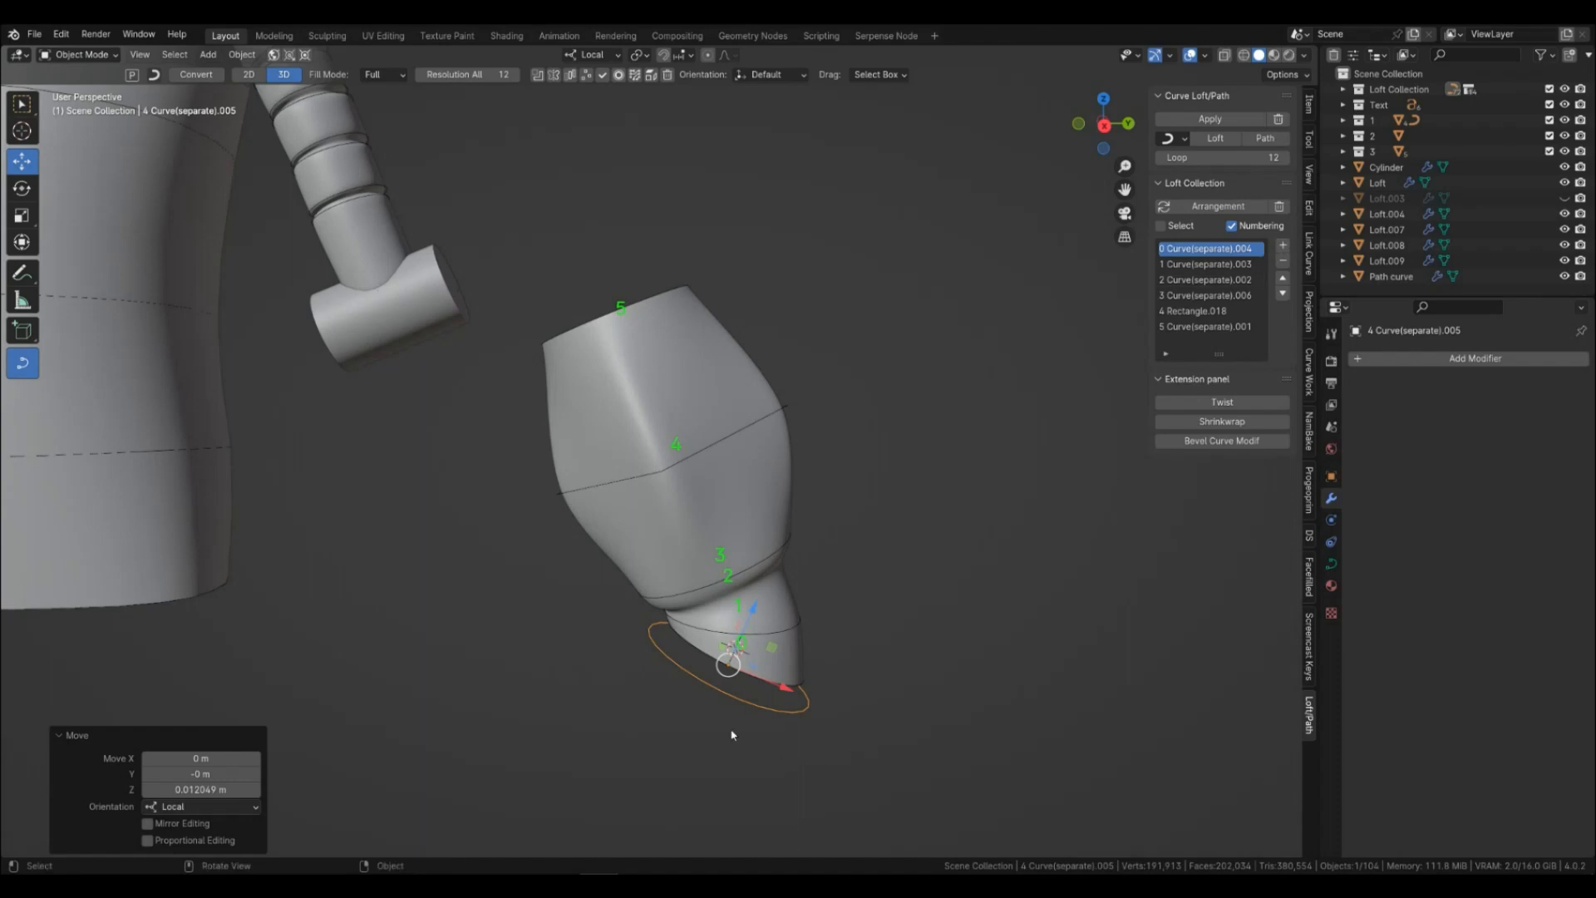
pyautogui.click(1283, 246)
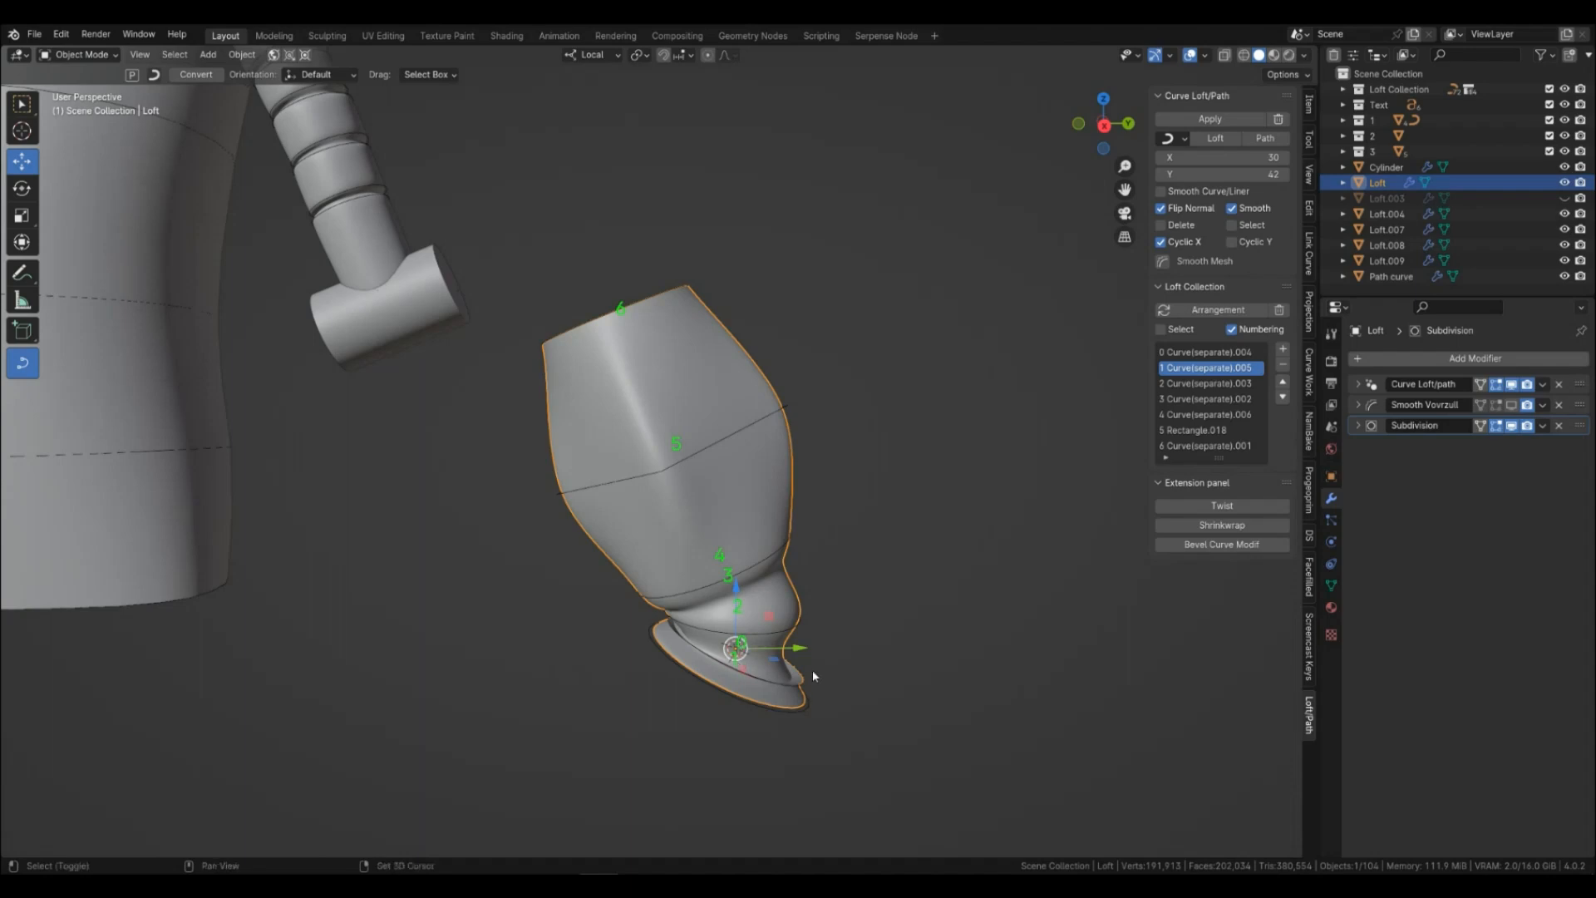
pyautogui.keyDown('shift'); pyautogui.moveTo(811, 670); pyautogui.dragTo(776, 607, button='middle'); pyautogui.keyUp('shift')
pyautogui.click(709, 539)
pyautogui.scroll(6, 661, 482)
pyautogui.keyDown('shift'); pyautogui.moveTo(434, 479); pyautogui.dragTo(623, 520, button='middle'); pyautogui.keyUp('shift')
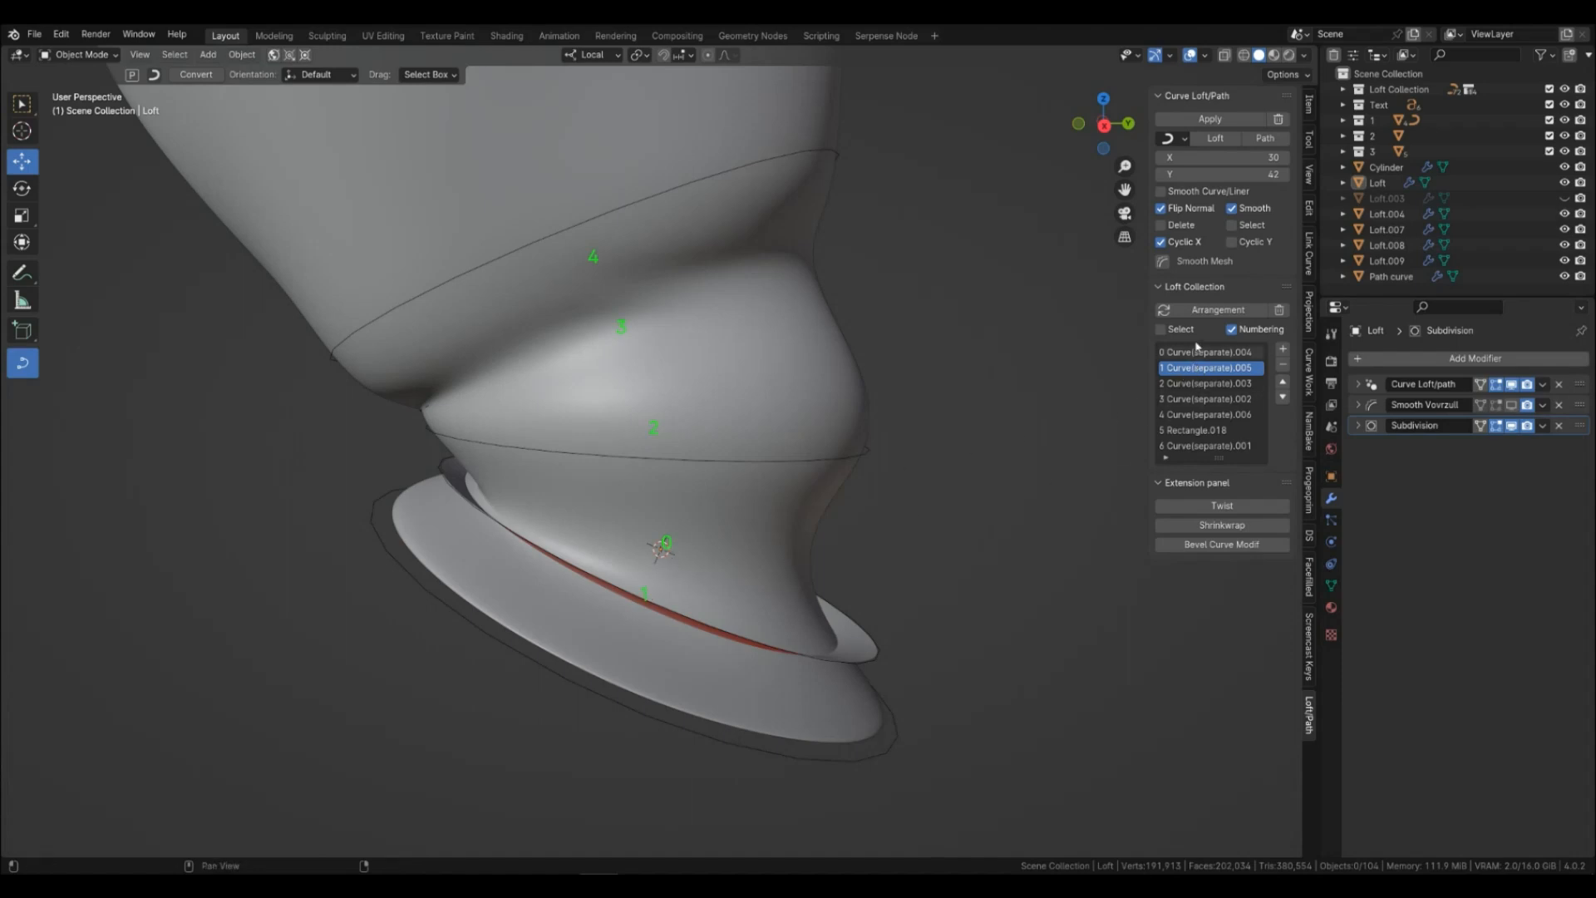
pyautogui.click(1283, 383)
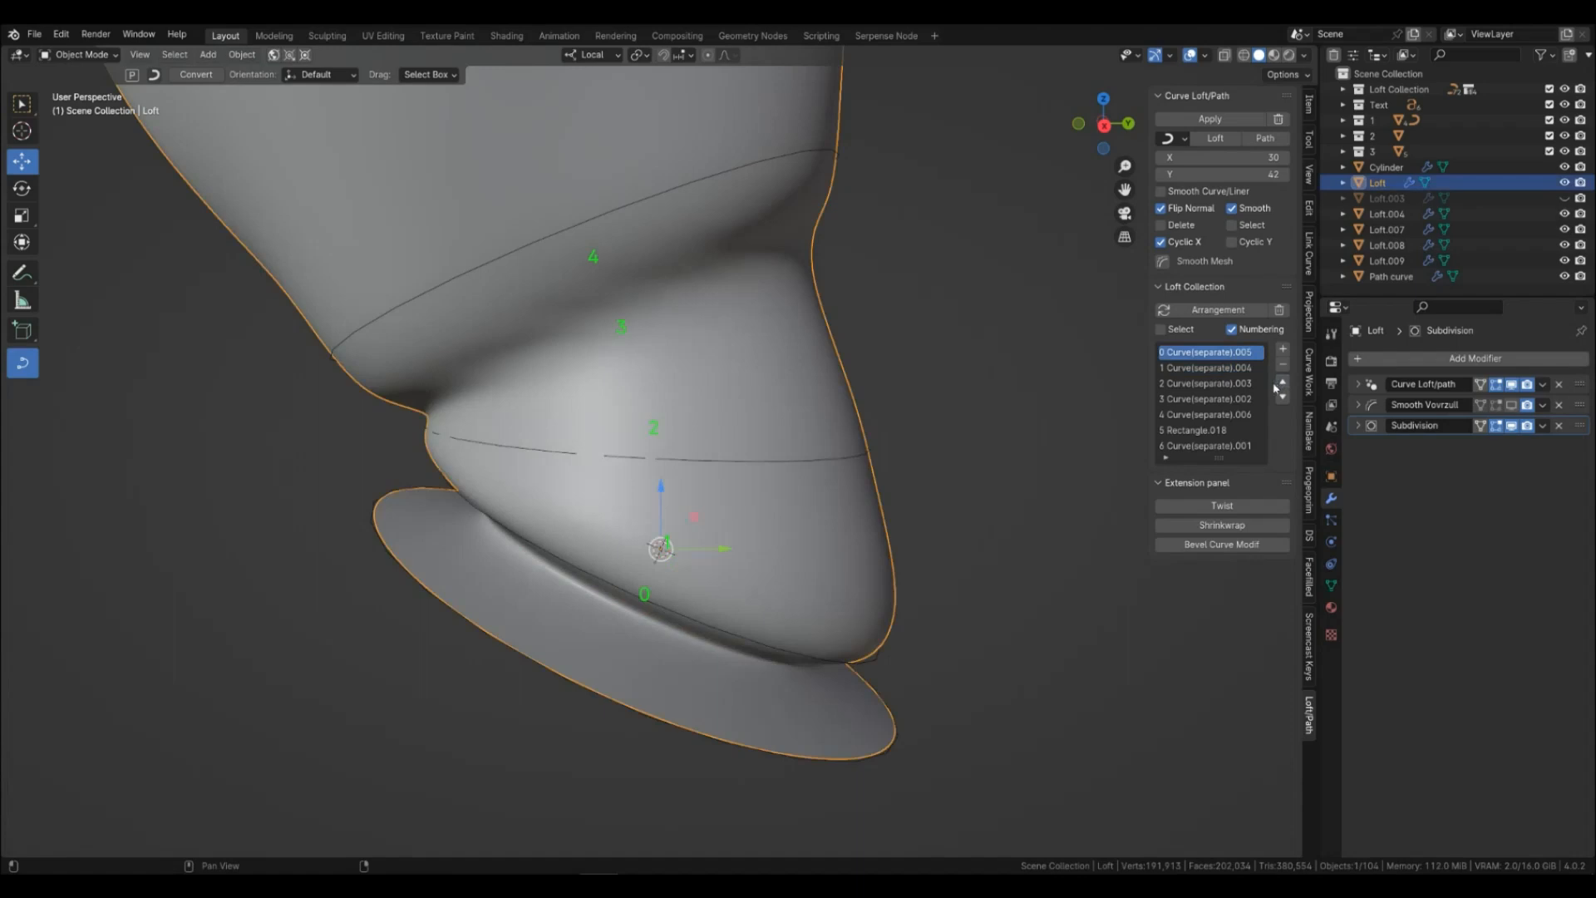
# Rotate the new end curve, 0 Curve(separate).005, by -99.1° about its local Z axis to untwist the loft.
pyautogui.click(679, 733)
pyautogui.press('r')
pyautogui.press('z')
pyautogui.click(569, 773)
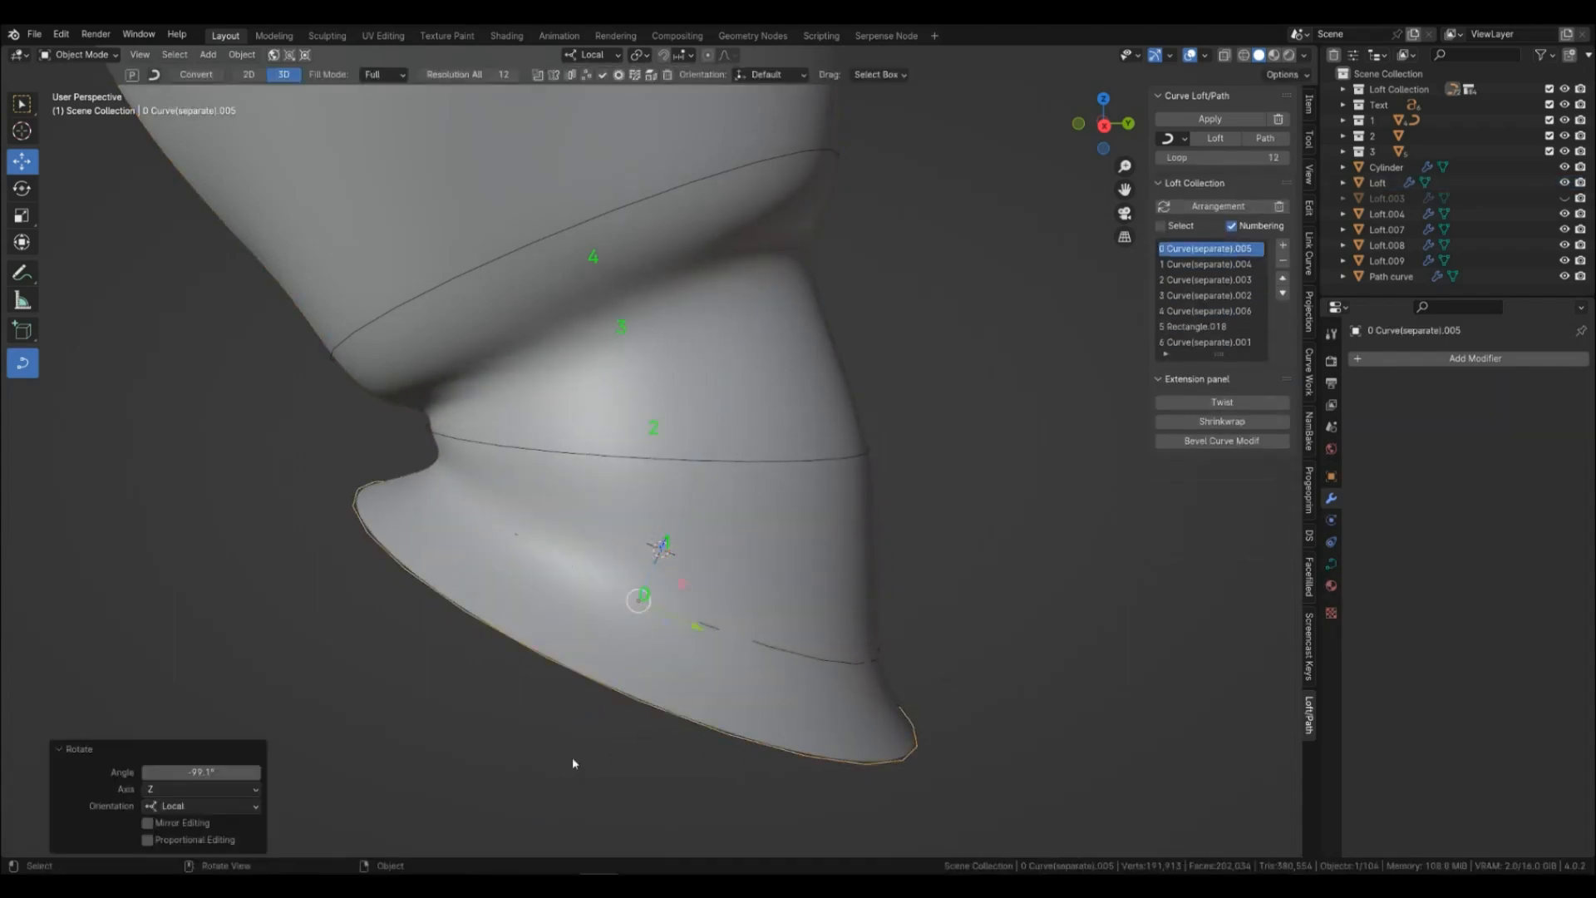
pyautogui.scroll(-7, 568, 772)
pyautogui.keyDown('shift'); pyautogui.moveTo(731, 574); pyautogui.dragTo(709, 687, button='middle'); pyautogui.keyUp('shift')
pyautogui.click(770, 581)
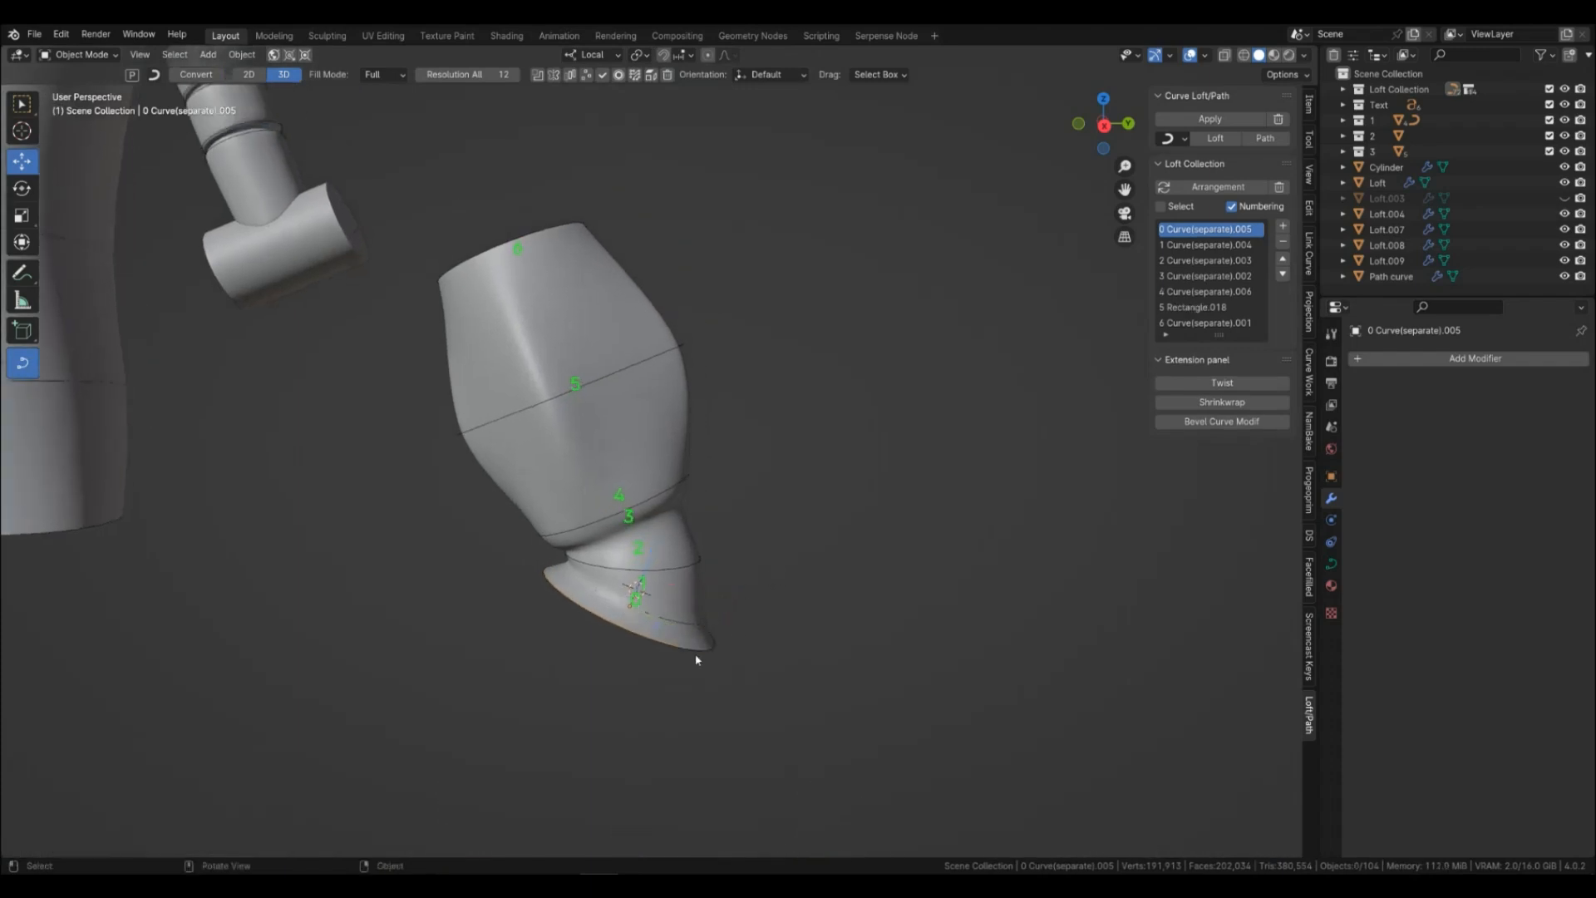
# Scale end curve 0 Curve(separate).005 to 0.849 and adjust its position along local Z.
pyautogui.click(696, 660)
pyautogui.press('s')
pyautogui.click(732, 636)
pyautogui.press('g')
pyautogui.press('z')
pyautogui.press('z')
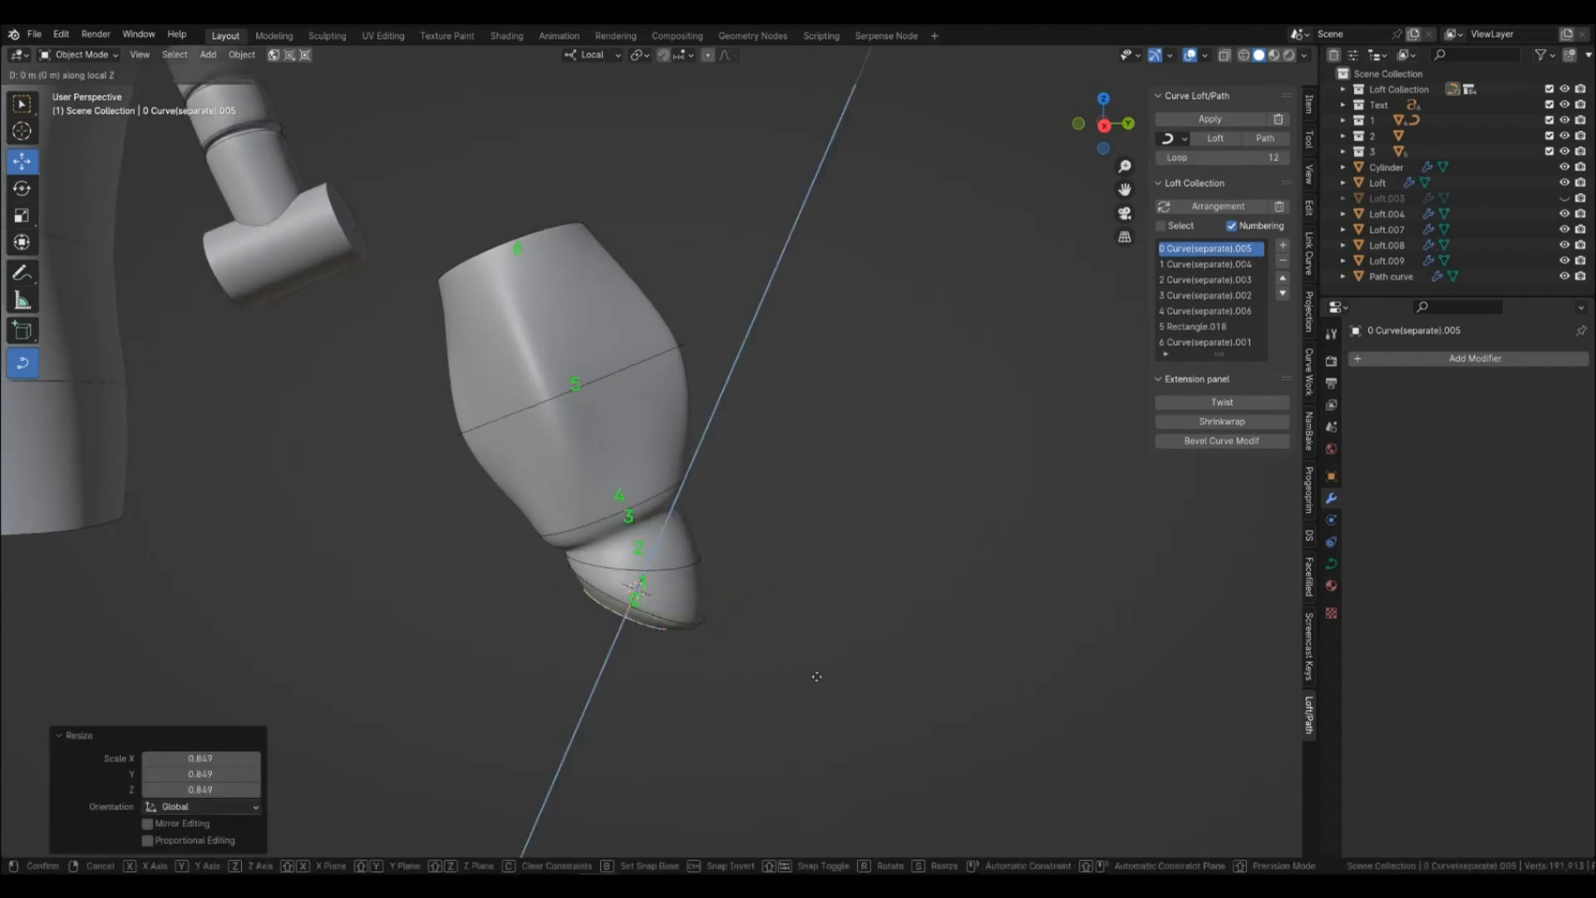
pyautogui.click(815, 680)
pyautogui.click(745, 610)
# Duplicate rectangle curve 5, move the copy along local Z beyond the loft's wide end, and scale it to 1.061.
pyautogui.keyDown('shift'); pyautogui.moveTo(673, 560); pyautogui.dragTo(762, 681, button='middle'); pyautogui.keyUp('shift')
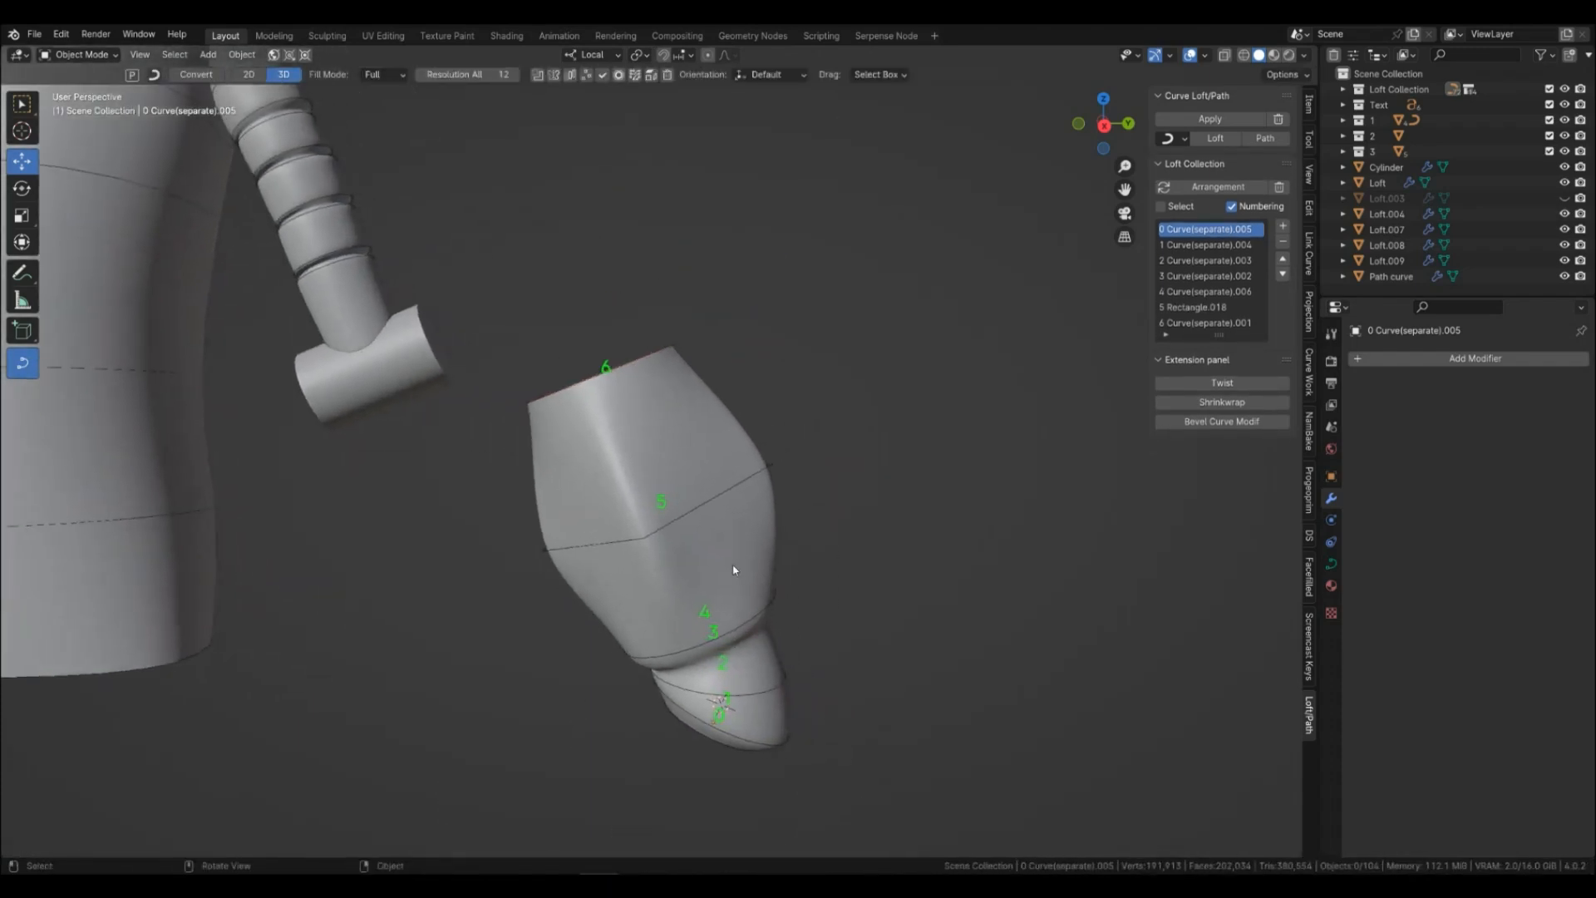
pyautogui.click(734, 569)
pyautogui.click(648, 354)
pyautogui.keyDown('shift'); pyautogui.moveTo(773, 413); pyautogui.dragTo(802, 441, button='middle'); pyautogui.keyUp('shift')
pyautogui.click(768, 579)
pyautogui.click(769, 580)
pyautogui.hotkey('shift', 'd')
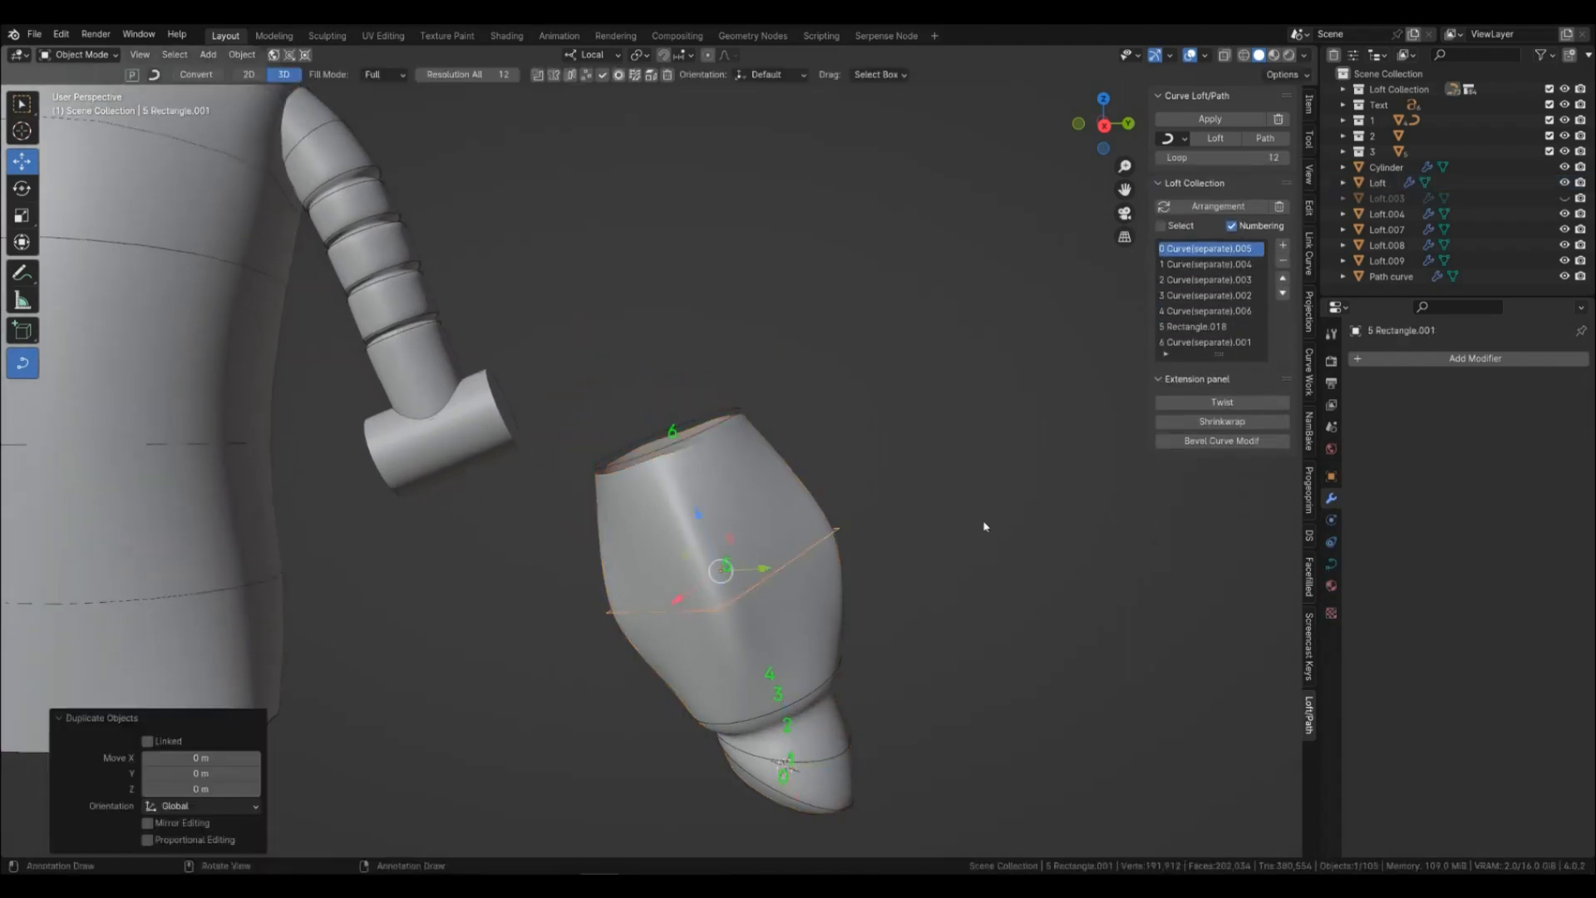
pyautogui.press('z')
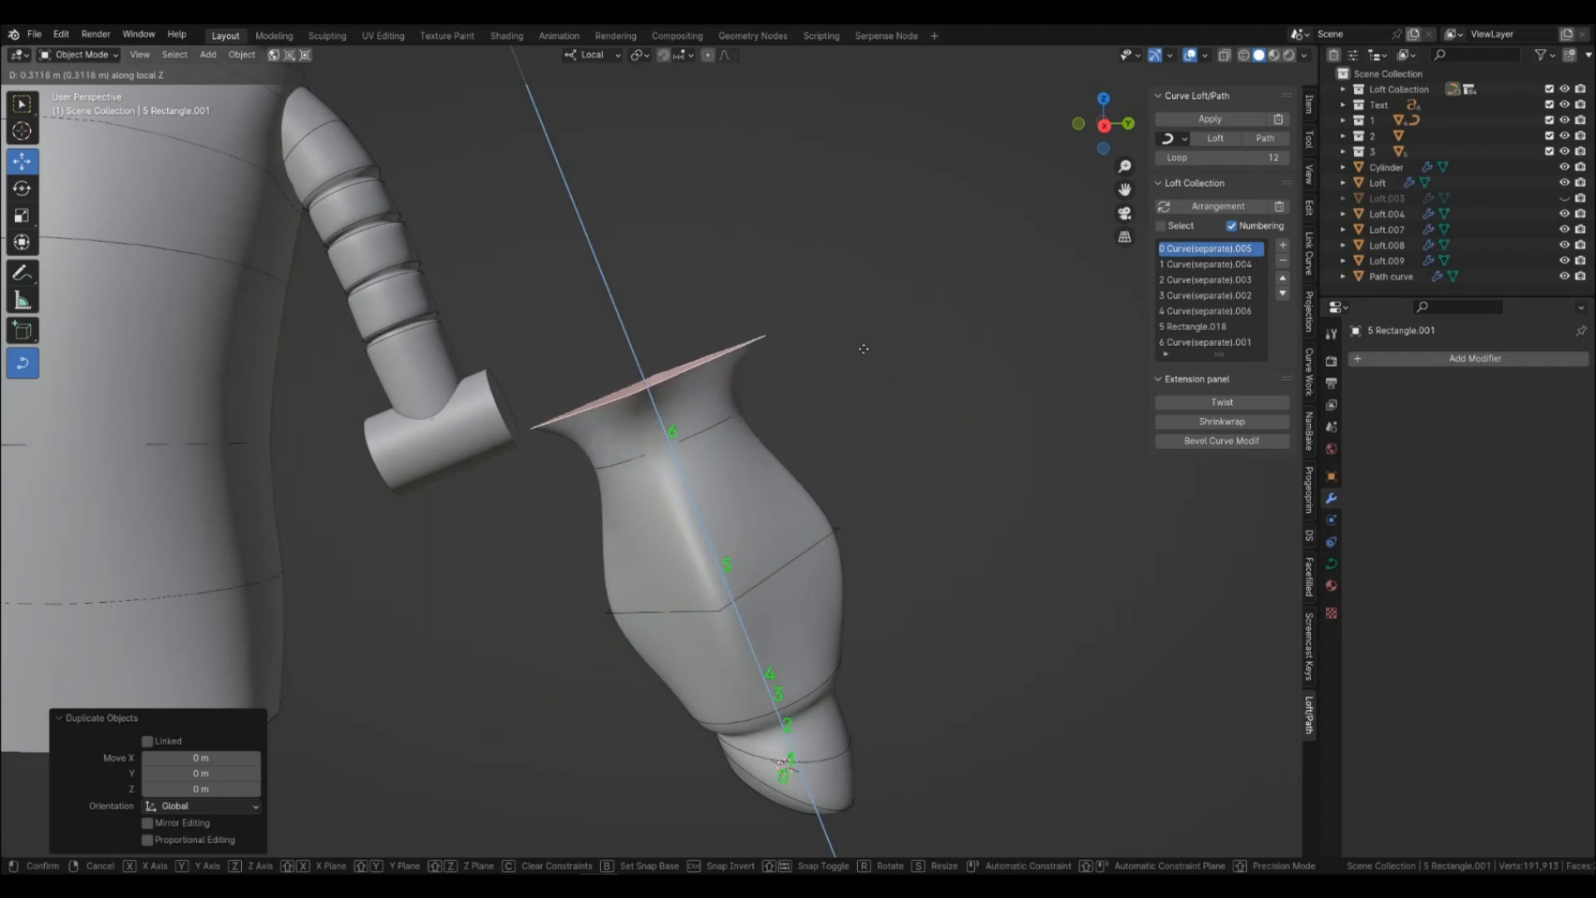
pyautogui.click(850, 333)
pyautogui.press('s')
pyautogui.click(840, 456)
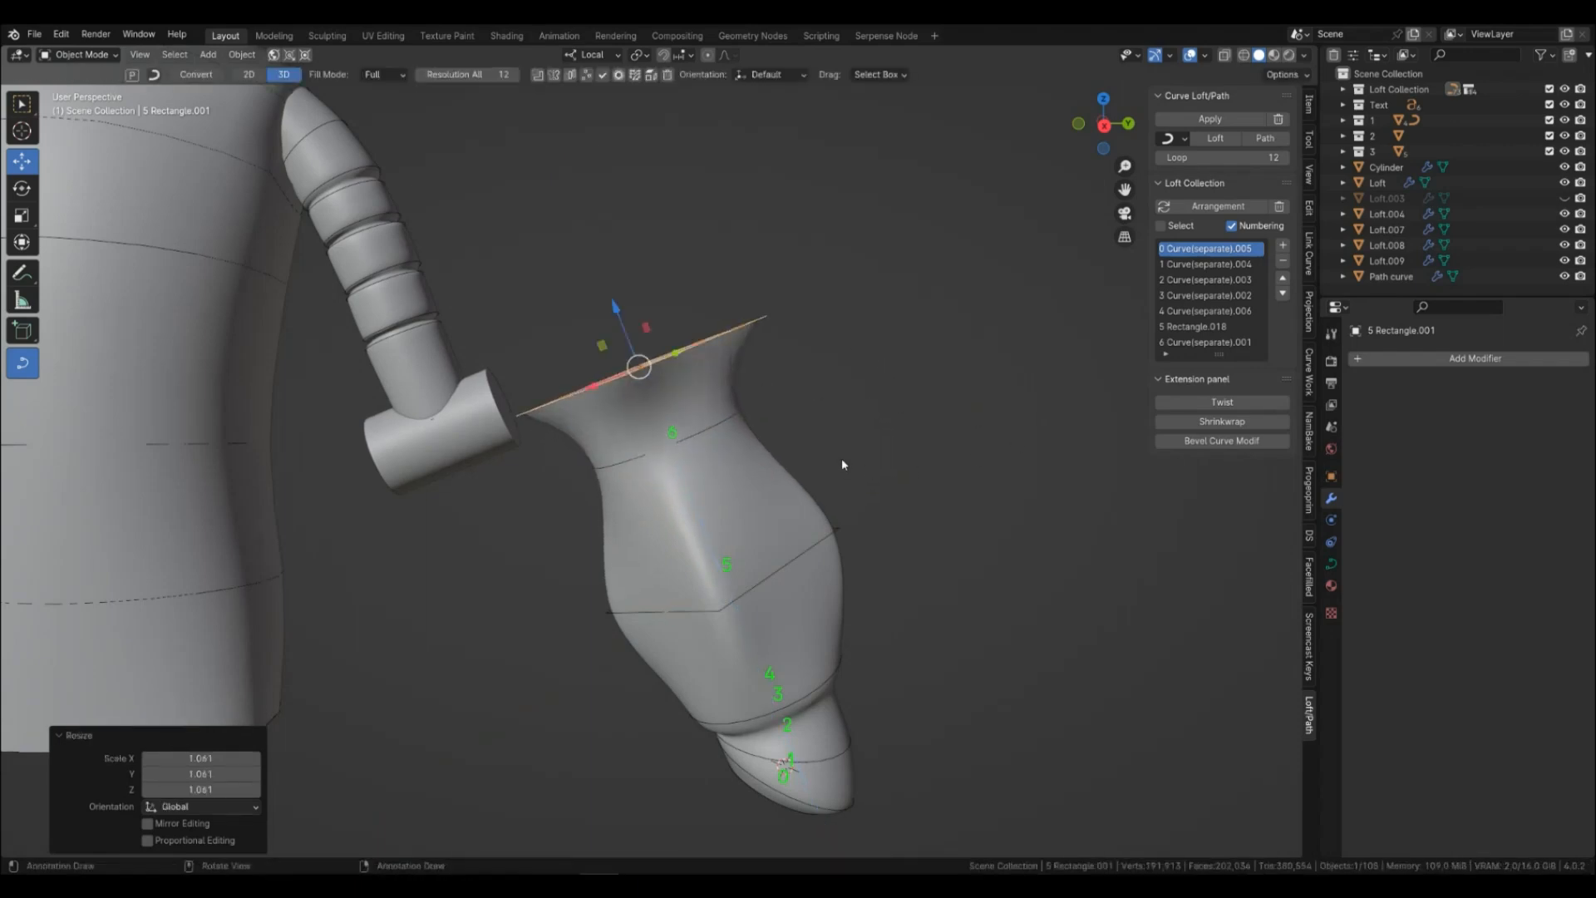
pyautogui.keyDown('shift'); pyautogui.moveTo(841, 456); pyautogui.dragTo(741, 339, button='middle'); pyautogui.keyUp('shift')
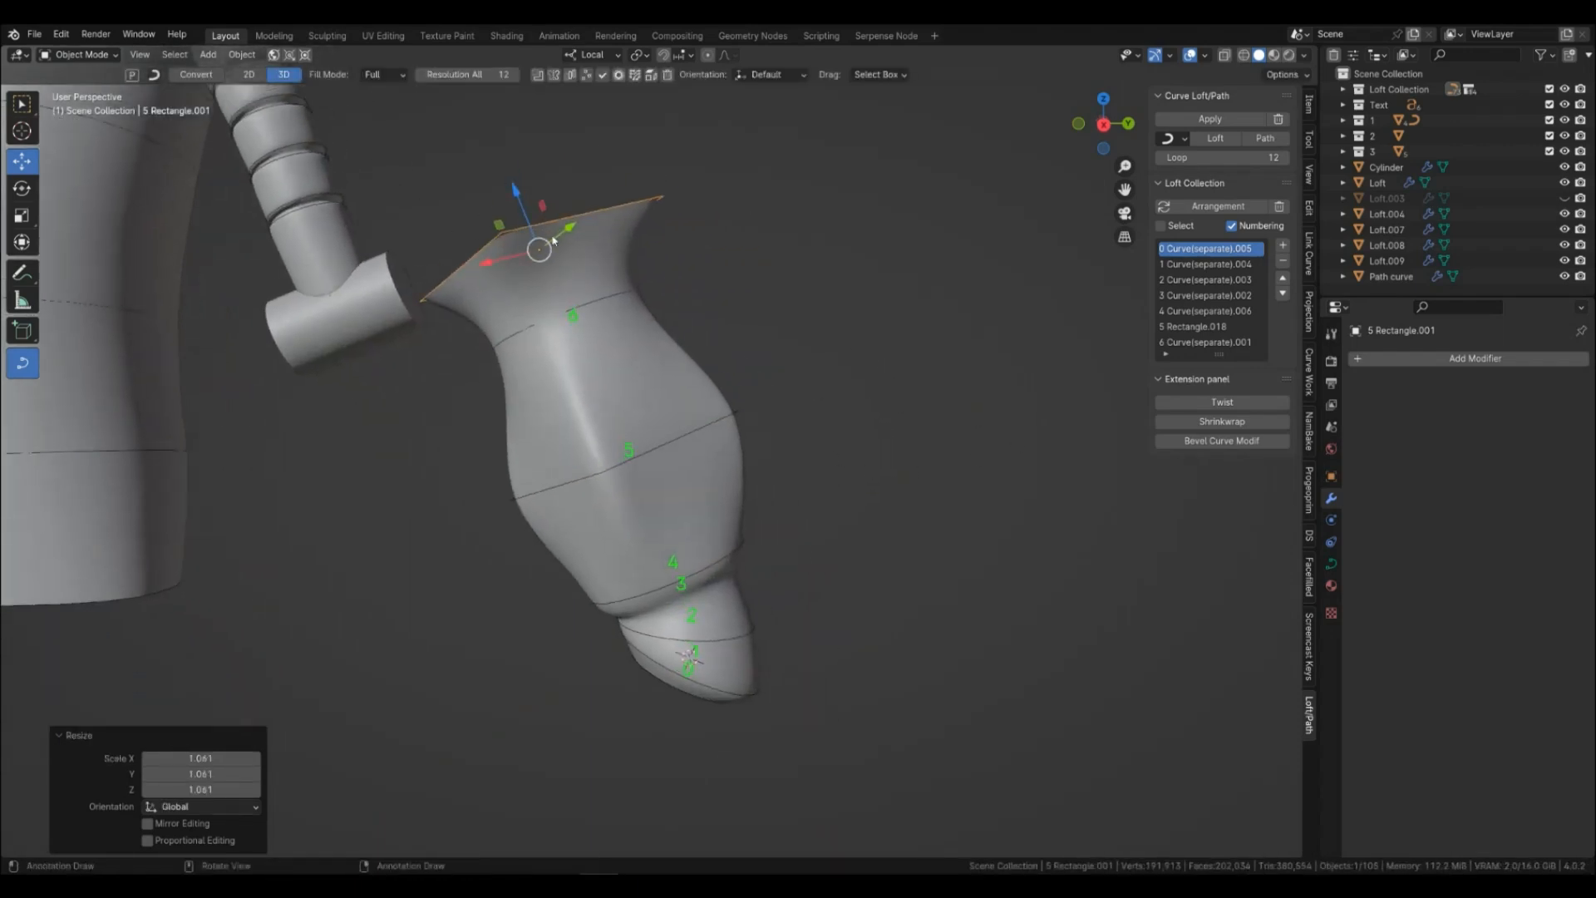
# Update the loft's arrangement to include the duplicated rectangle and enlarge the curve list to show every entry.
pyautogui.click(649, 360)
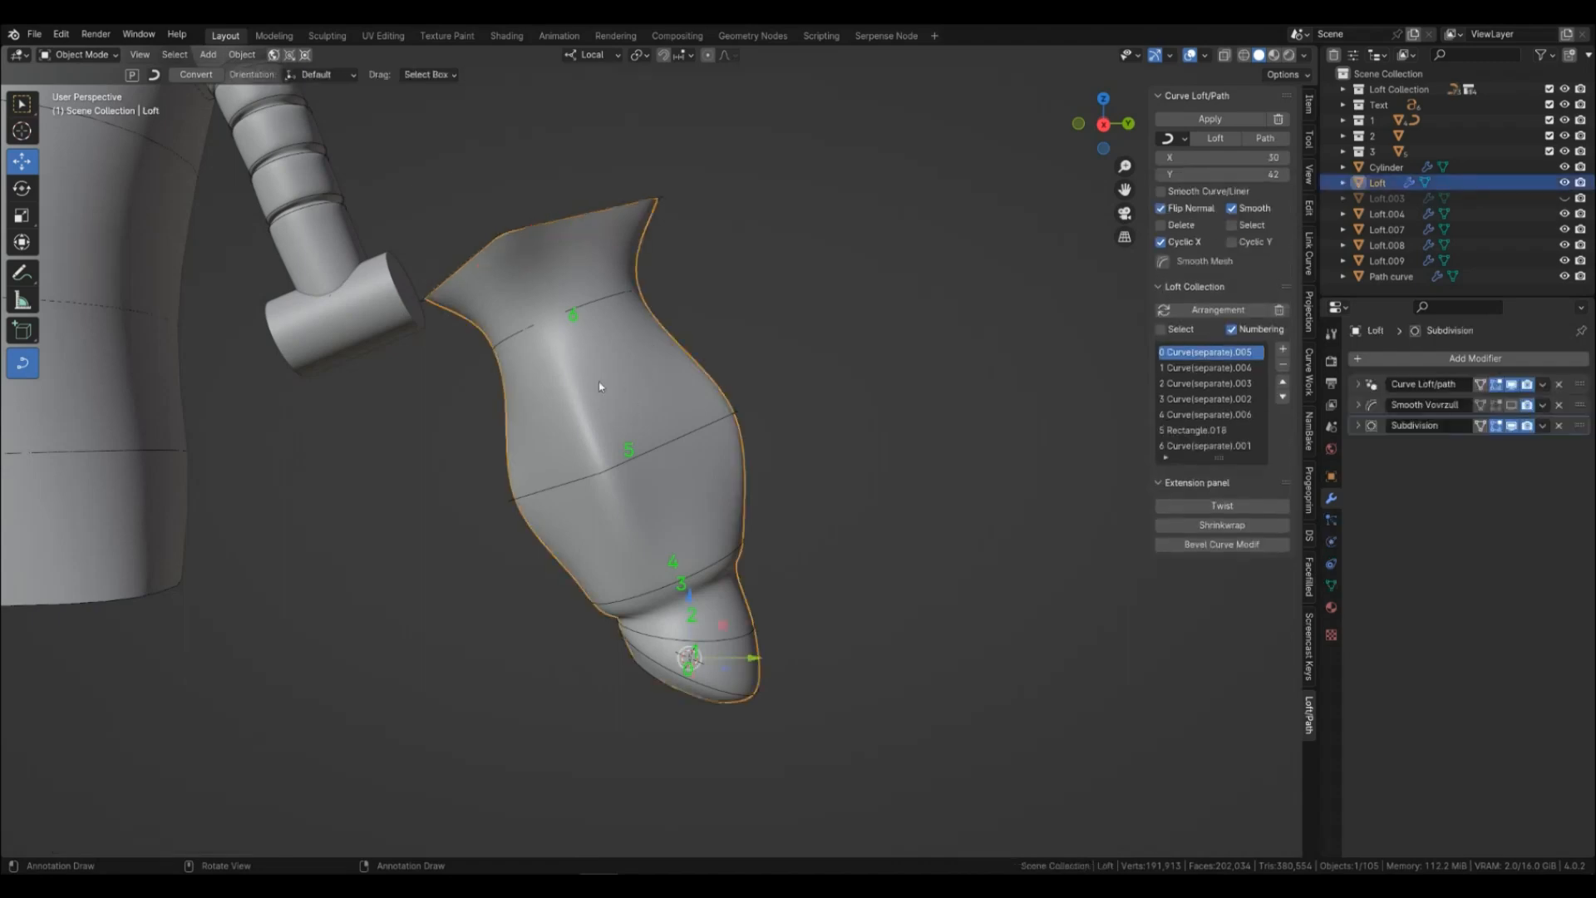
pyautogui.click(1206, 312)
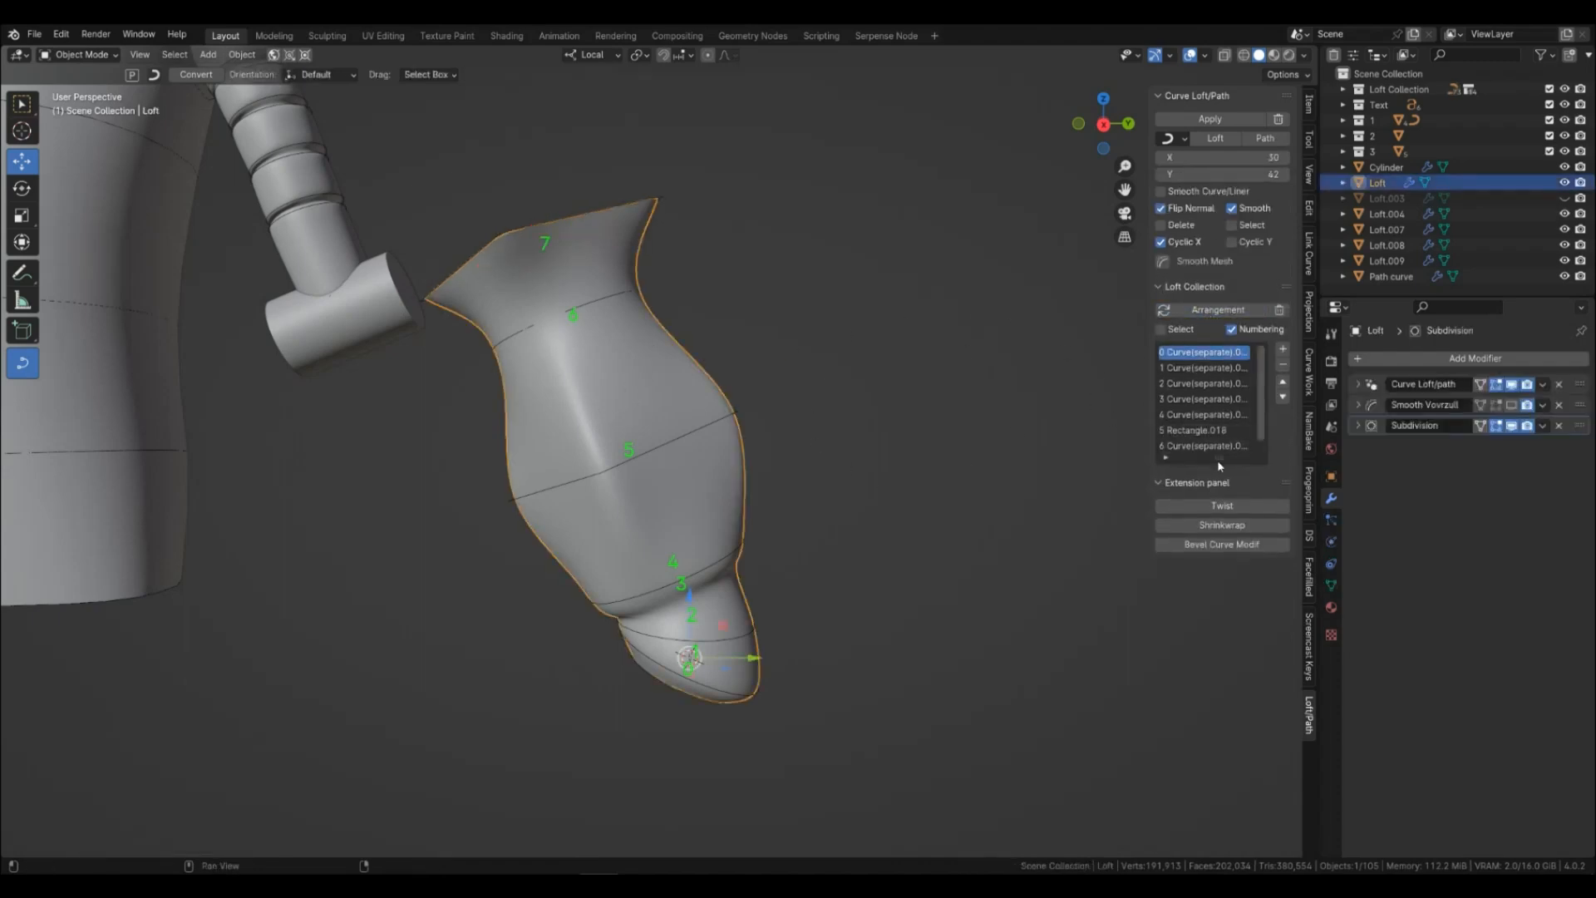
pyautogui.moveTo(1217, 457); pyautogui.dragTo(1168, 464)
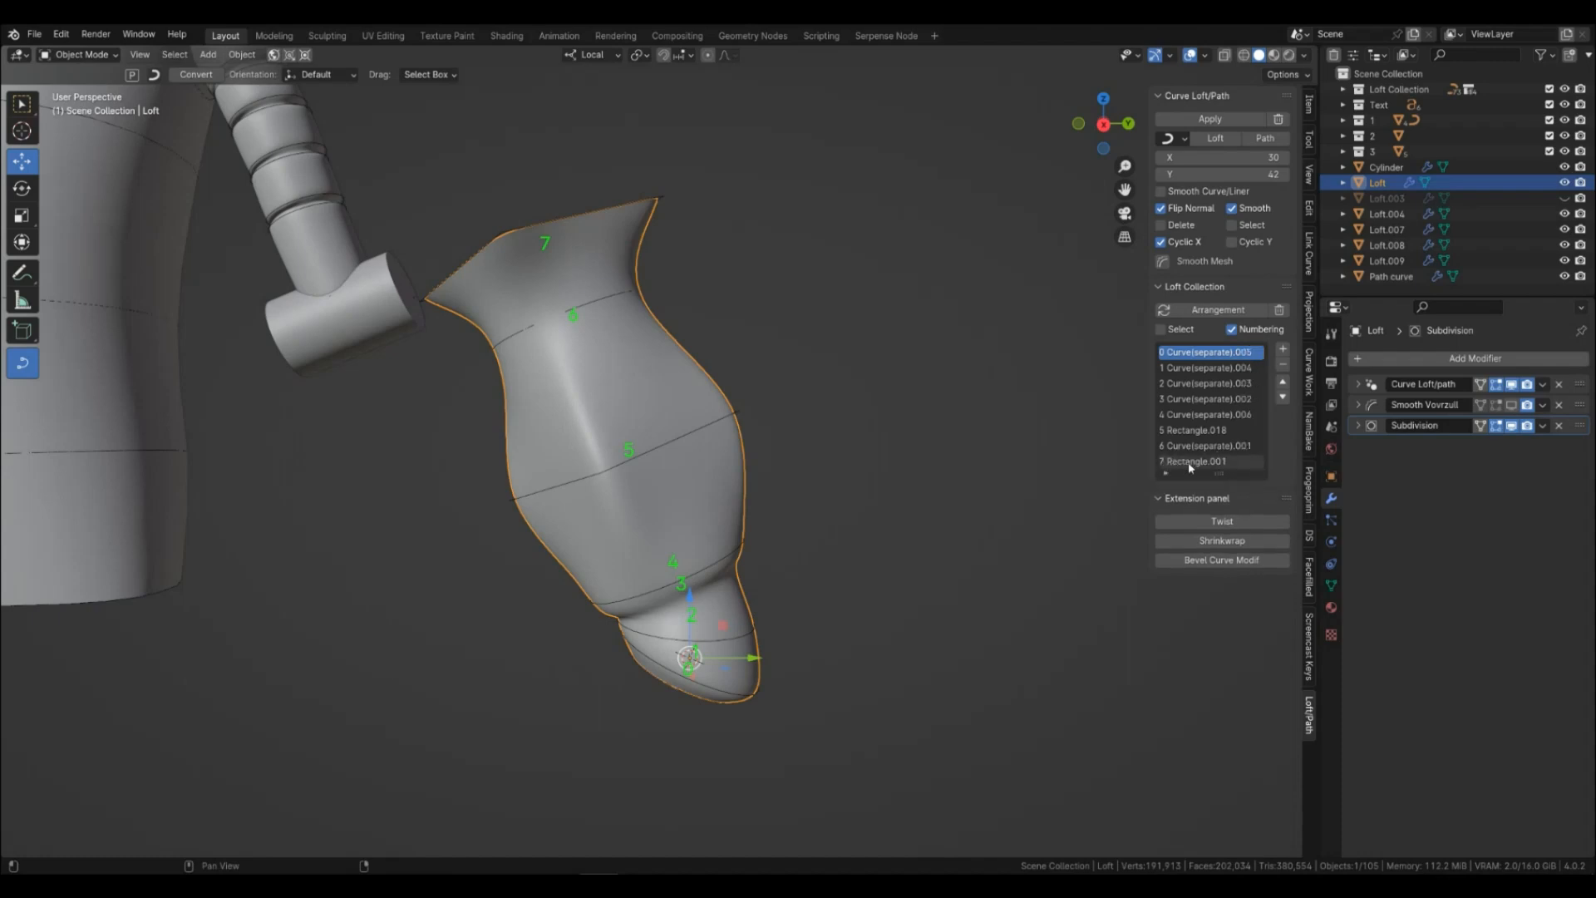
# Enable the Select option for the loft collection and select several curves through its list, ending with 3 Curve(separate).002.
pyautogui.click(1174, 329)
pyautogui.click(1210, 383)
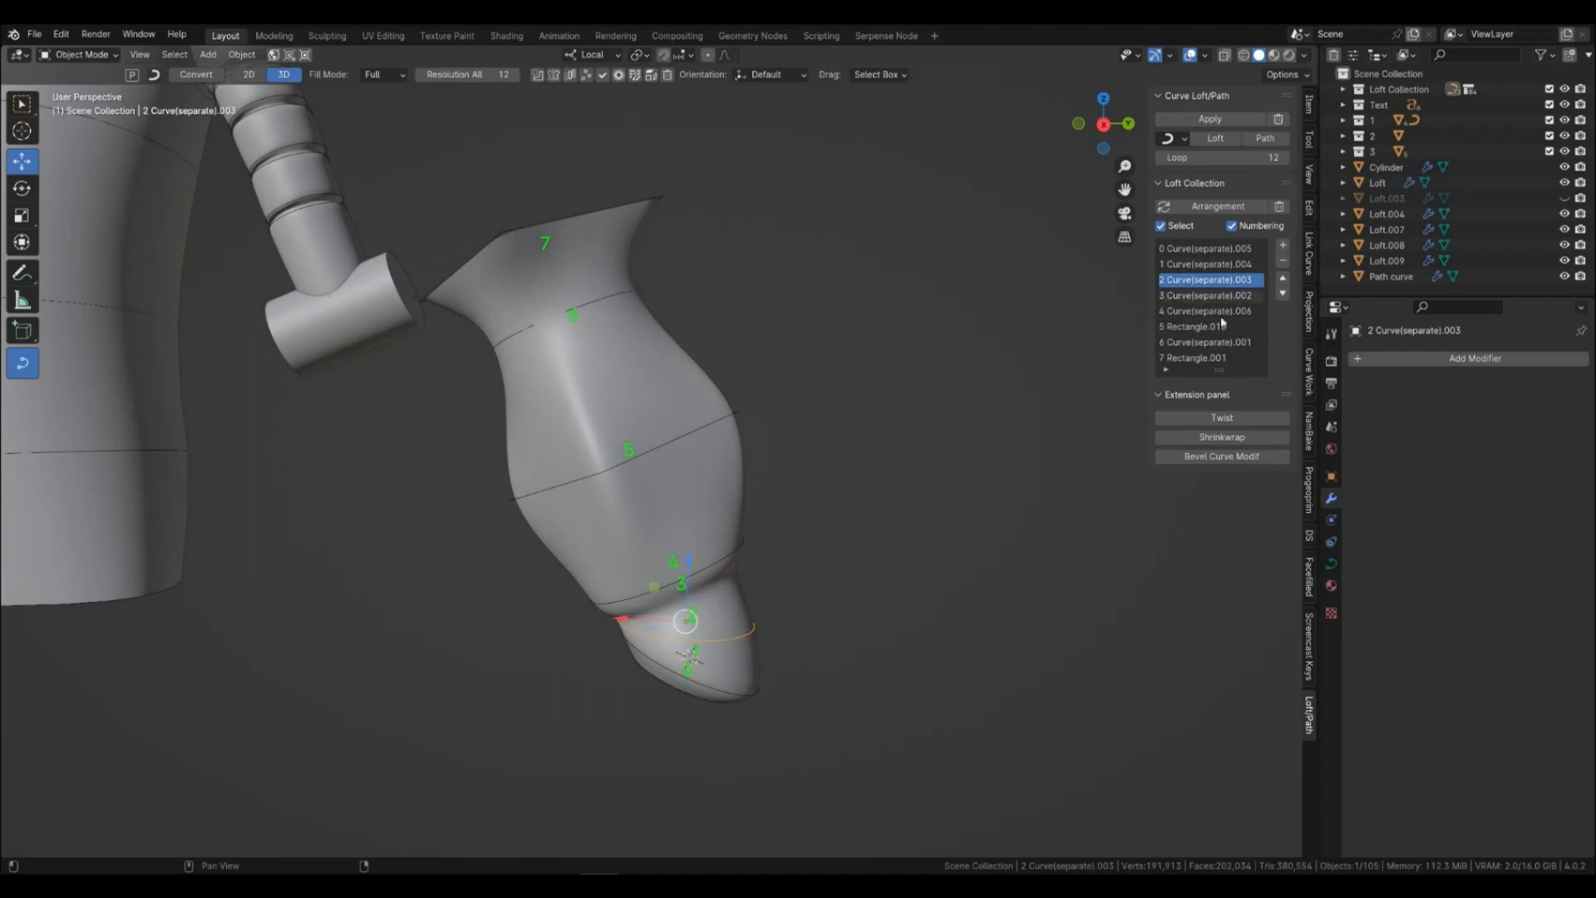
pyautogui.click(1218, 327)
pyautogui.click(1217, 343)
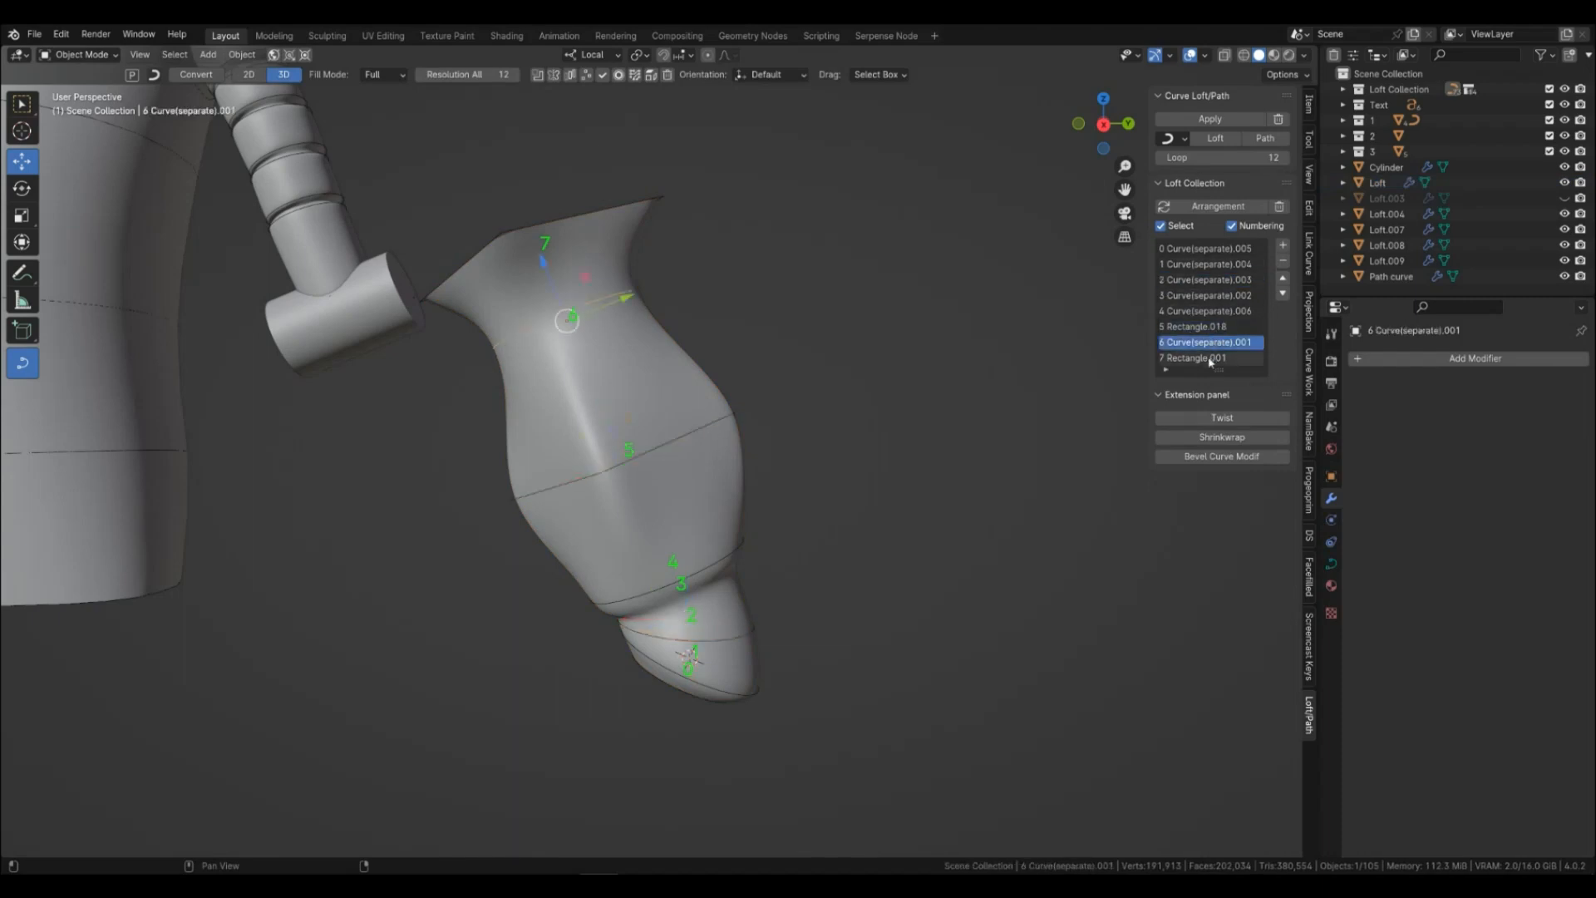
pyautogui.click(1211, 359)
pyautogui.click(1211, 296)
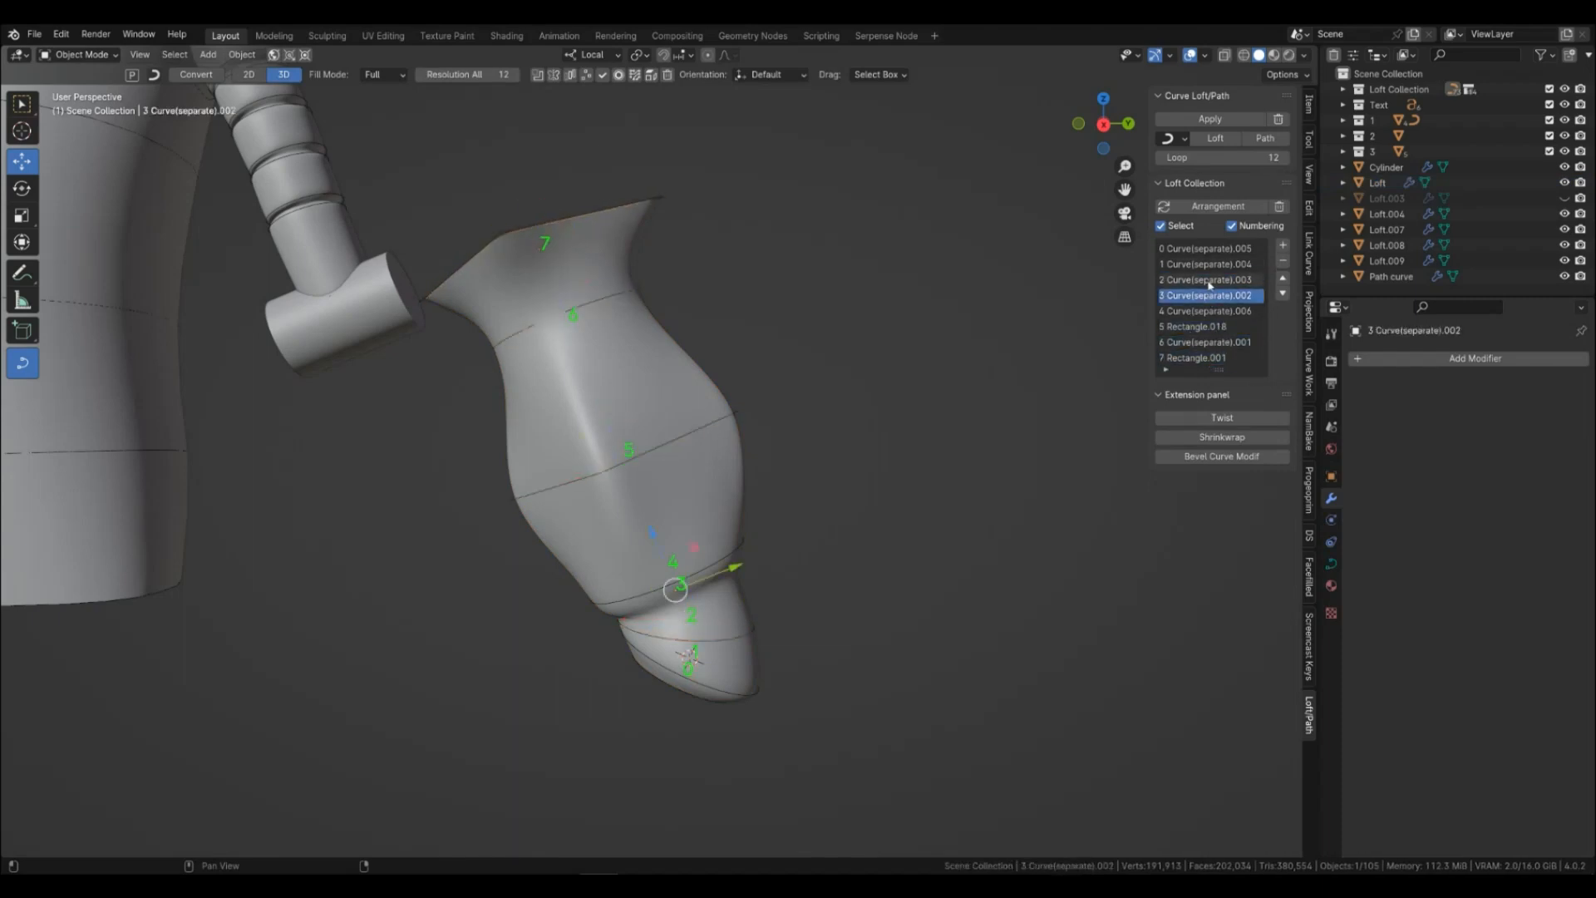
pyautogui.click(1209, 281)
pyautogui.click(1210, 264)
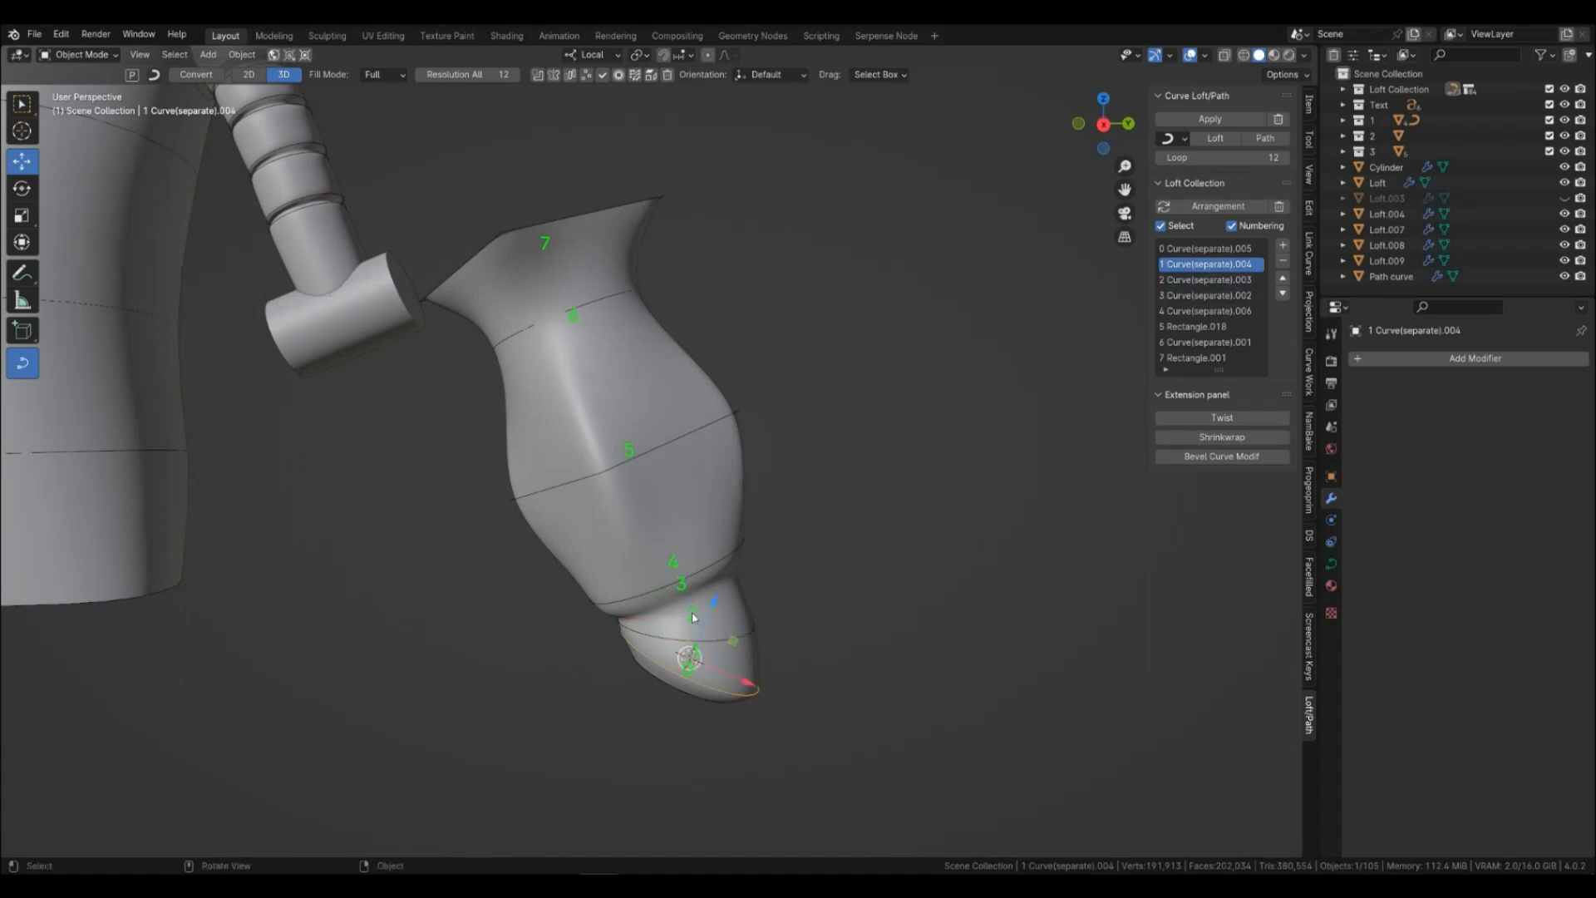
pyautogui.click(1181, 280)
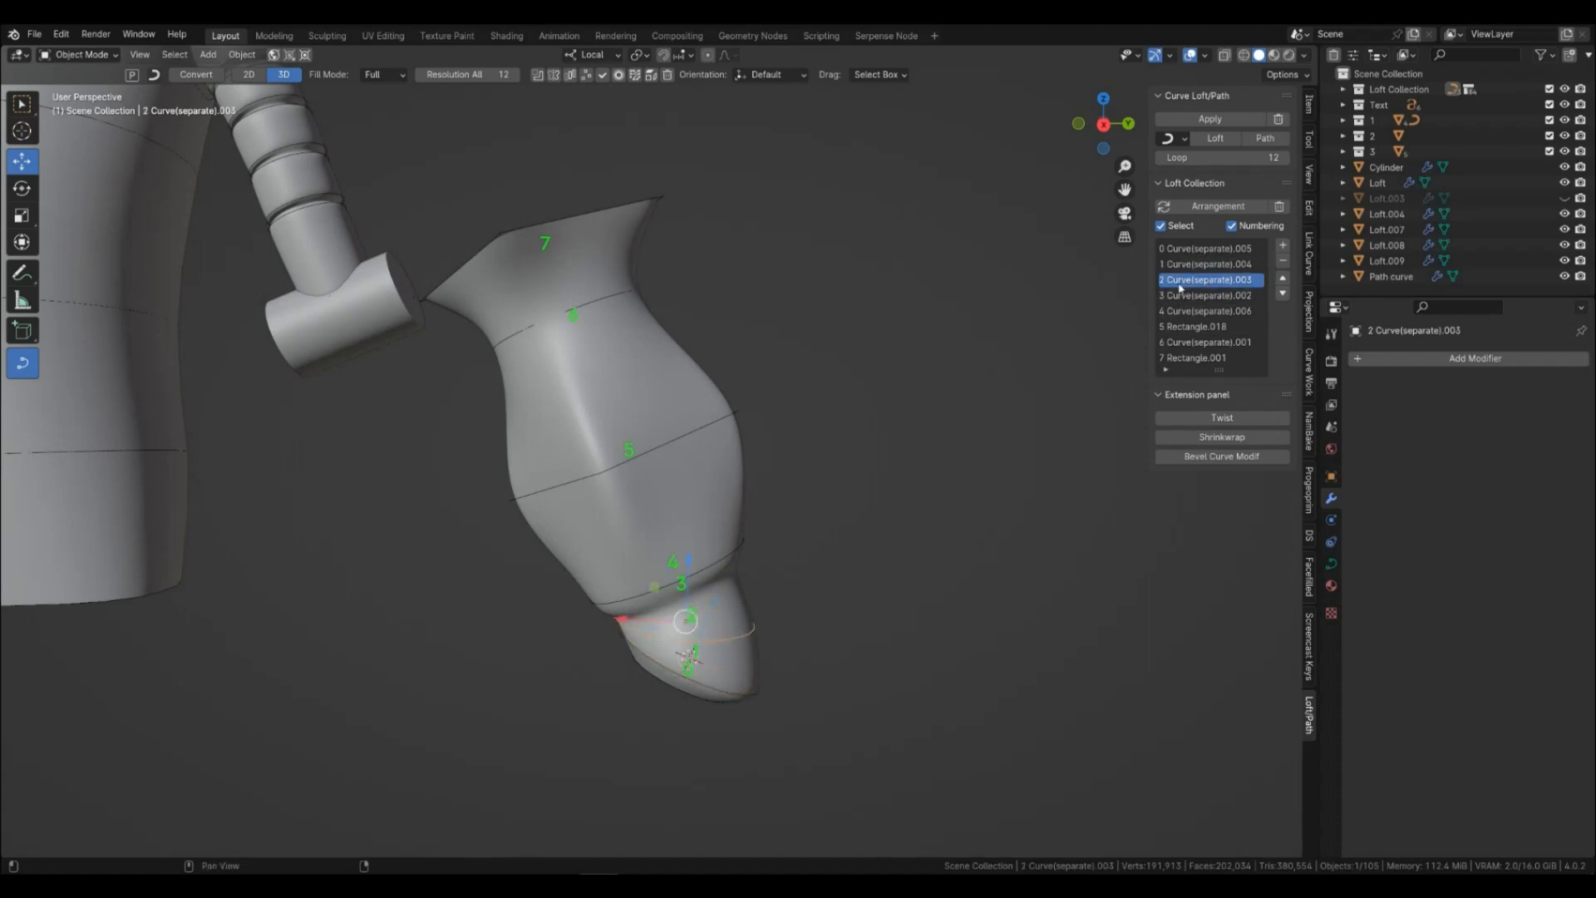
pyautogui.click(1197, 296)
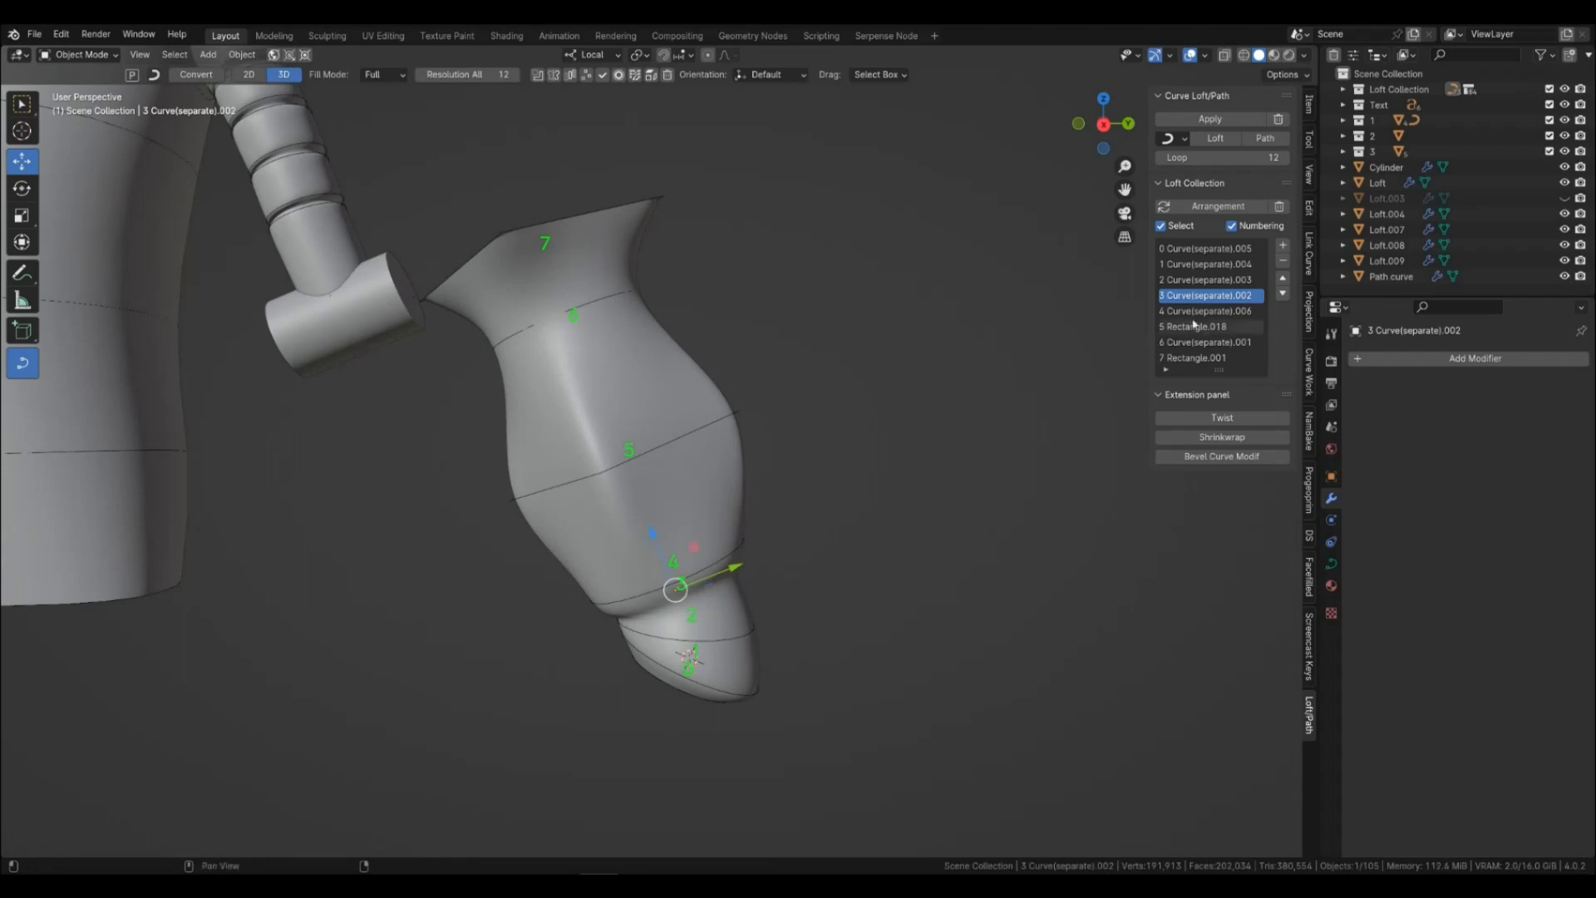
pyautogui.press('s')
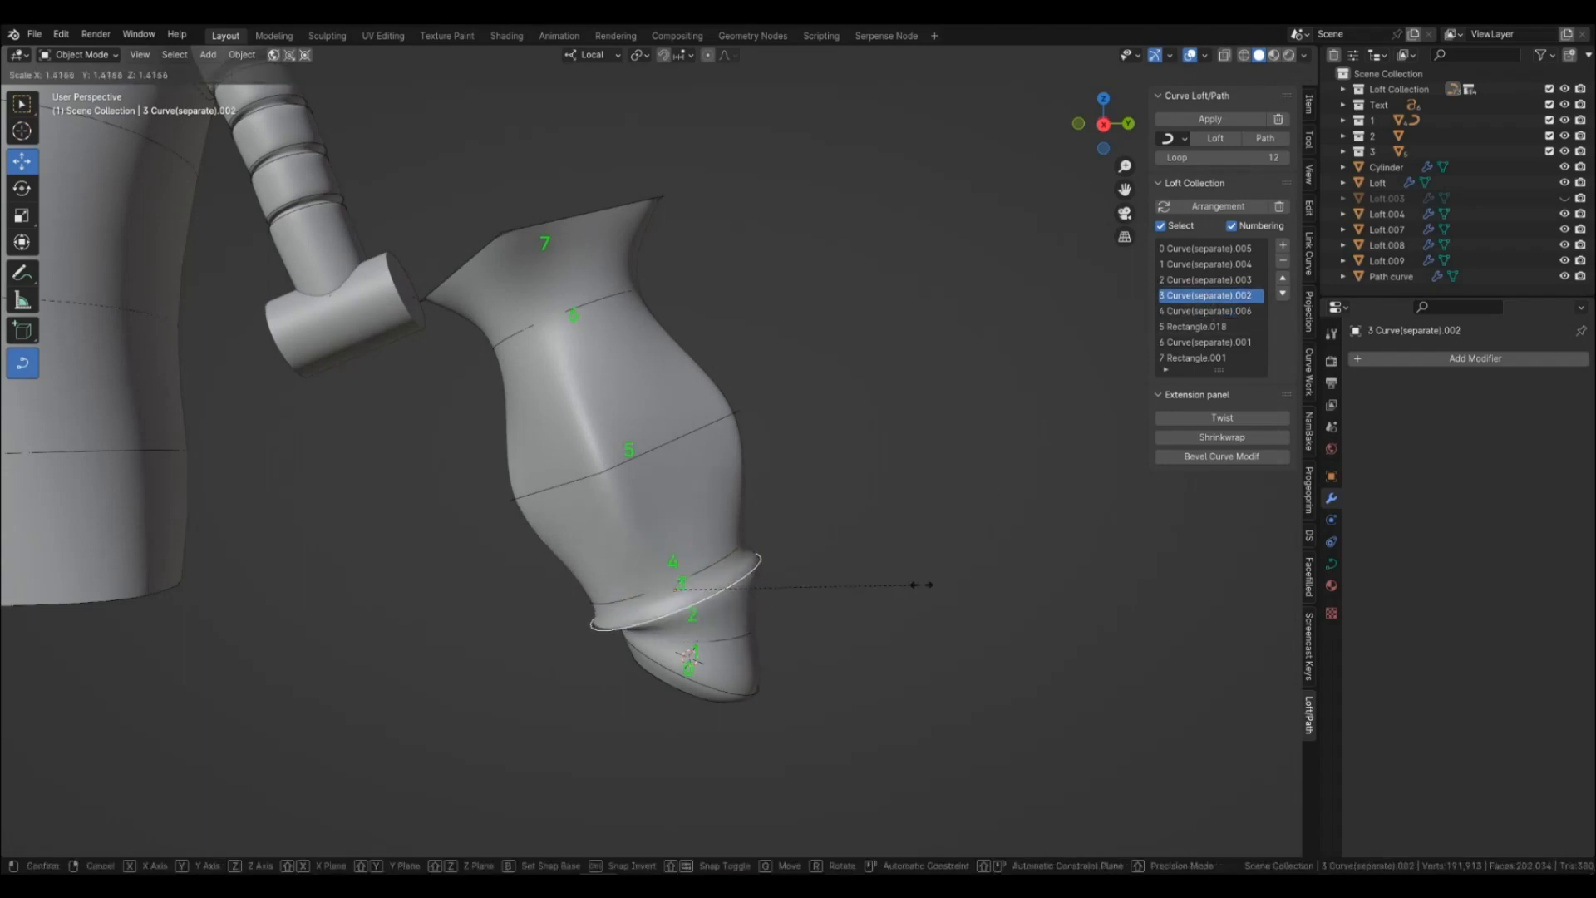
pyautogui.rightClick(890, 582)
pyautogui.press('r')
pyautogui.press('x')
pyautogui.press('z')
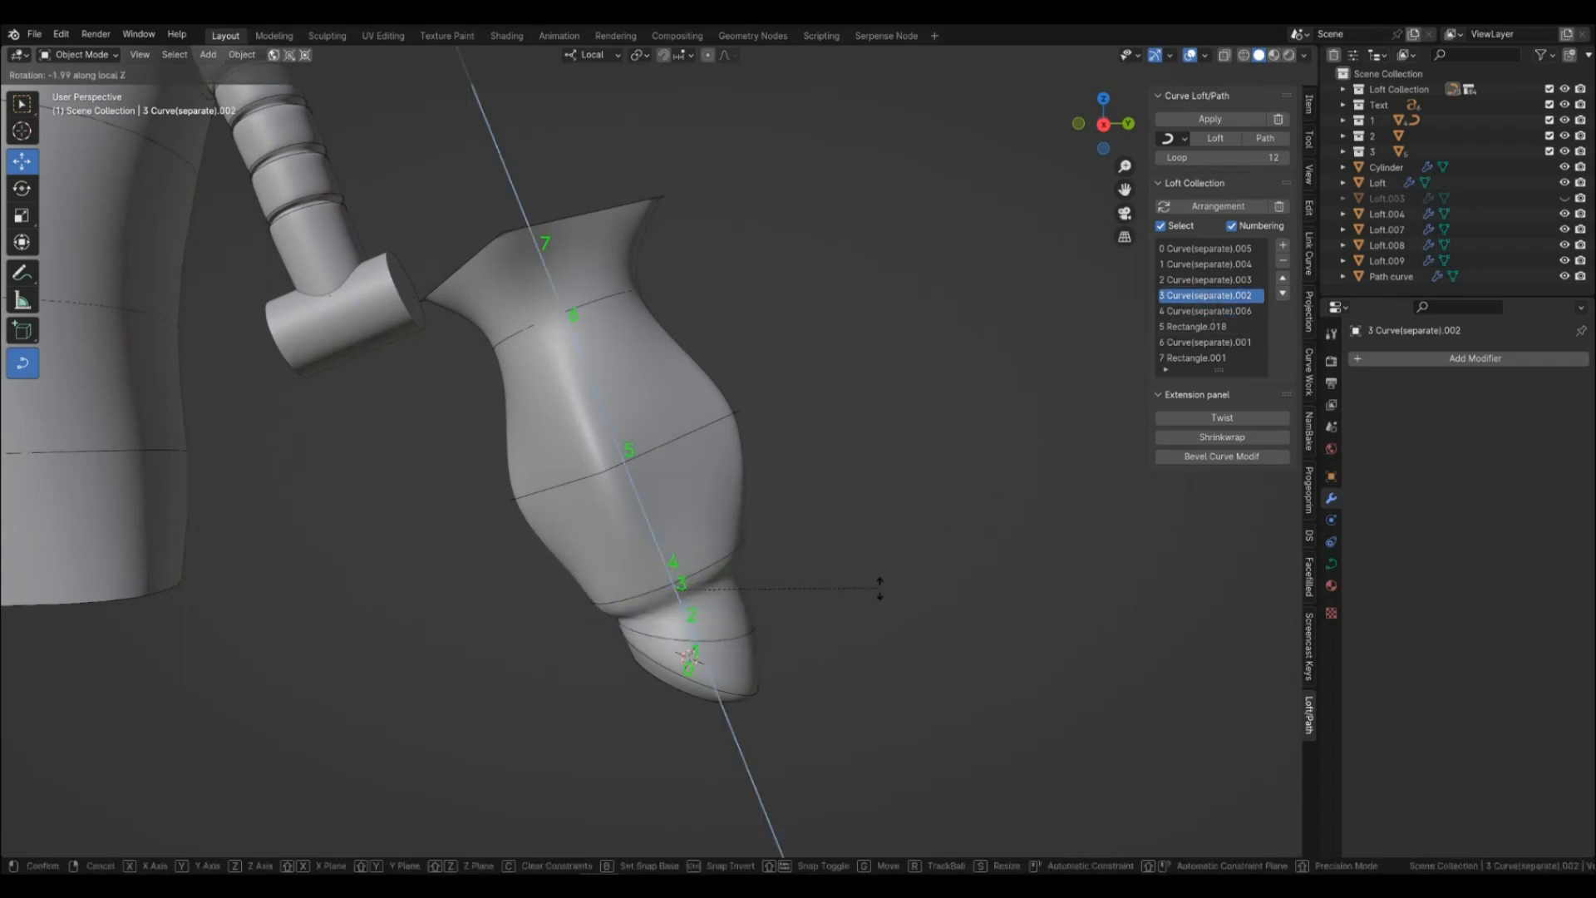
pyautogui.rightClick(861, 588)
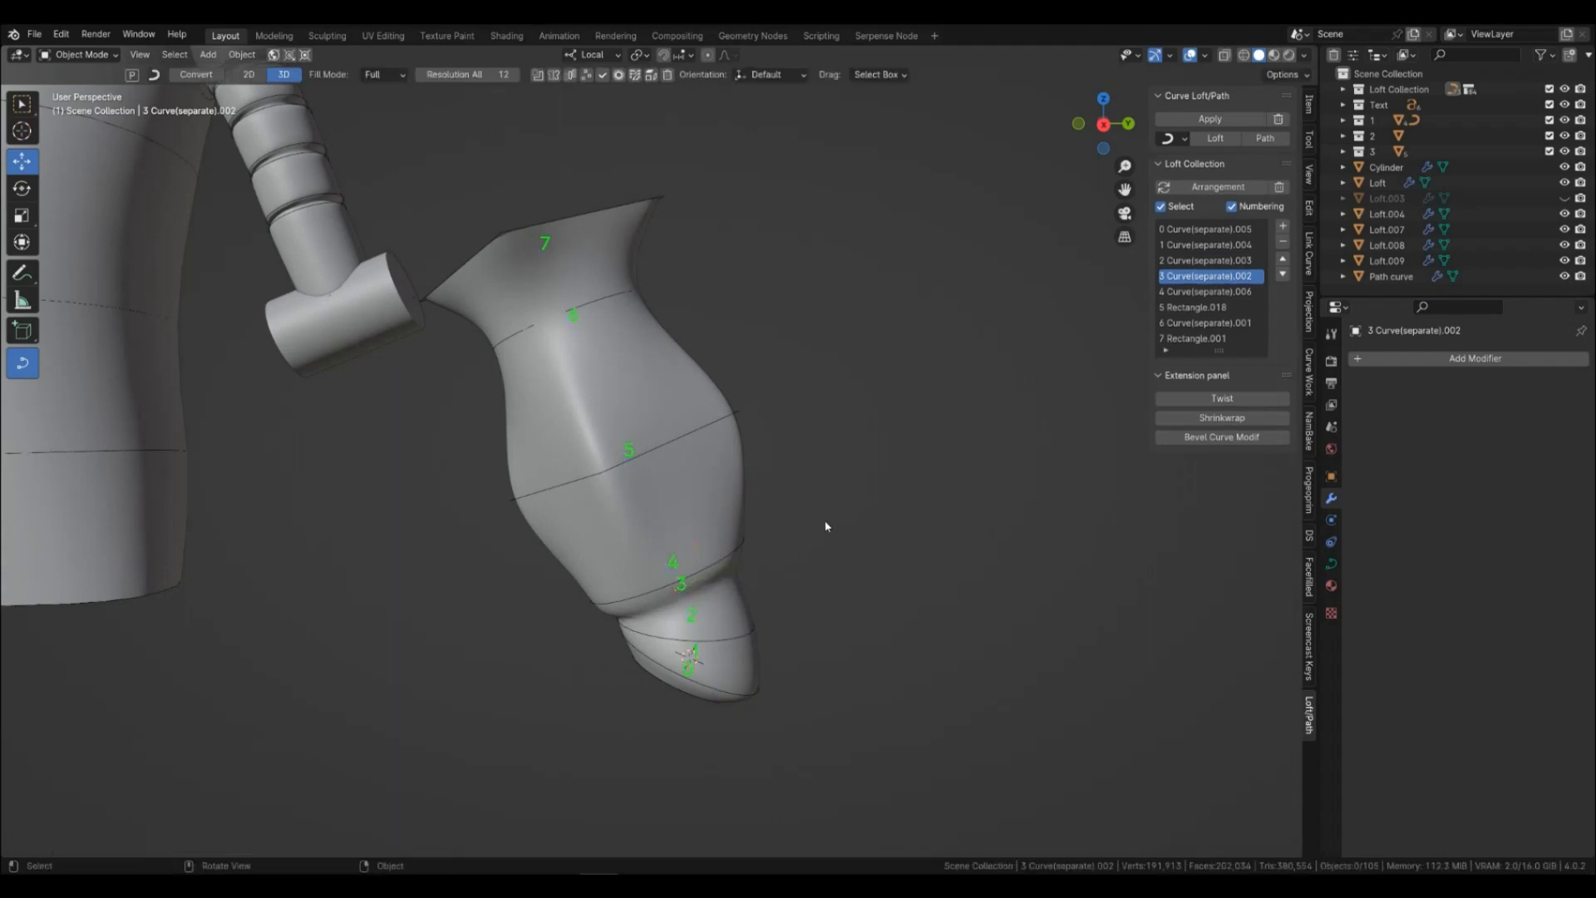
# Move section curve 6 Curve(separate).001 along local Z past rectangle curve 5 towards the loft's narrow end.
pyautogui.click(1200, 311)
pyautogui.click(1203, 327)
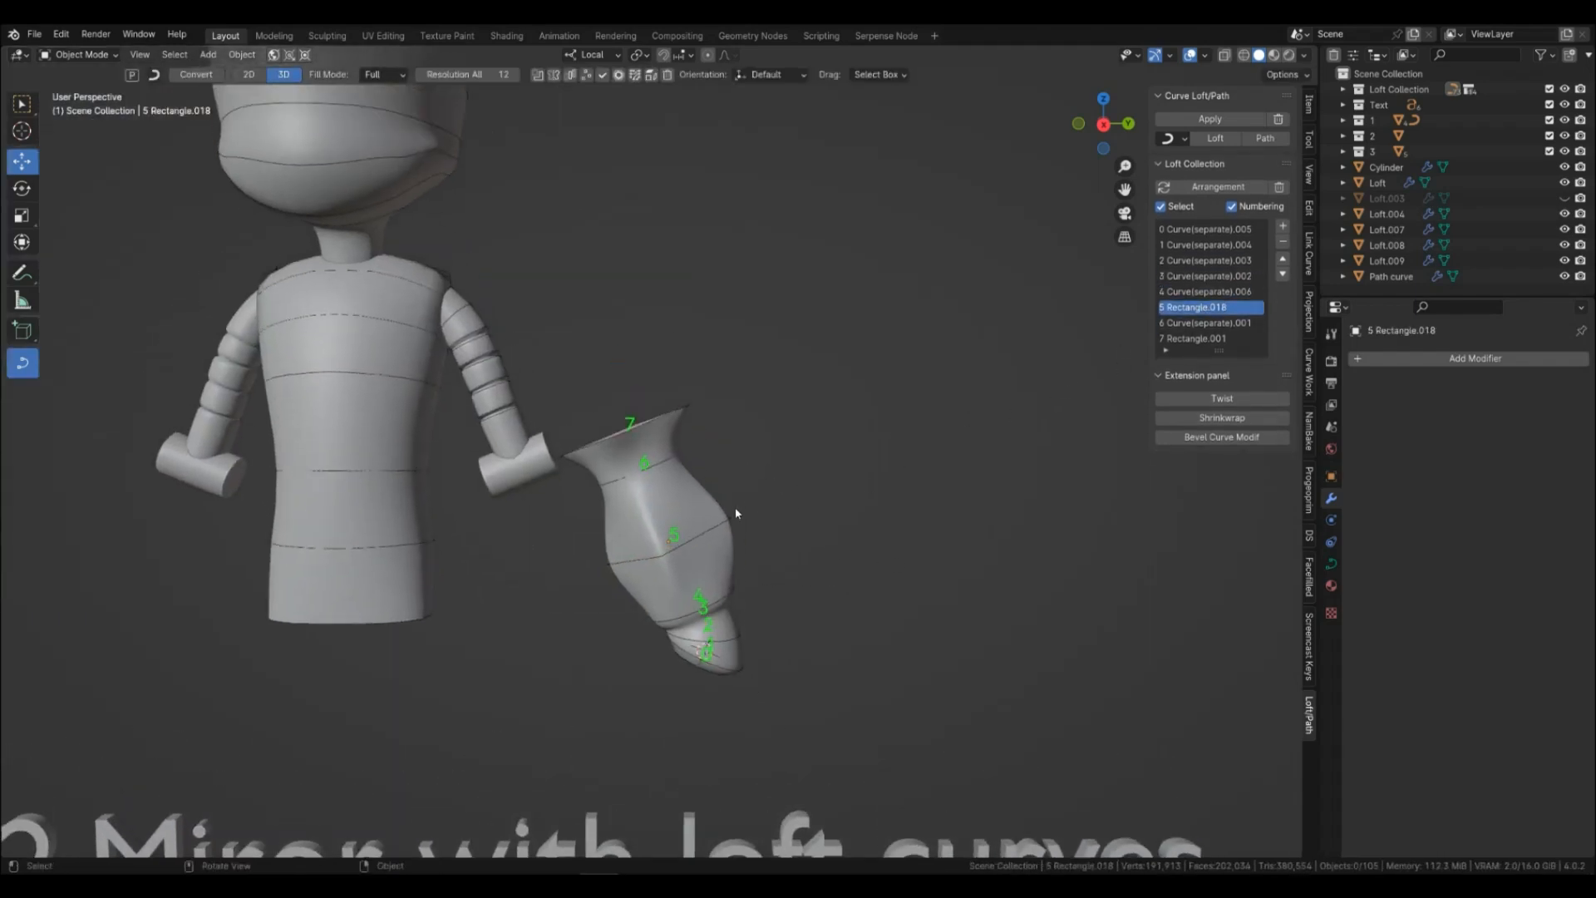
pyautogui.click(651, 467)
pyautogui.click(651, 468)
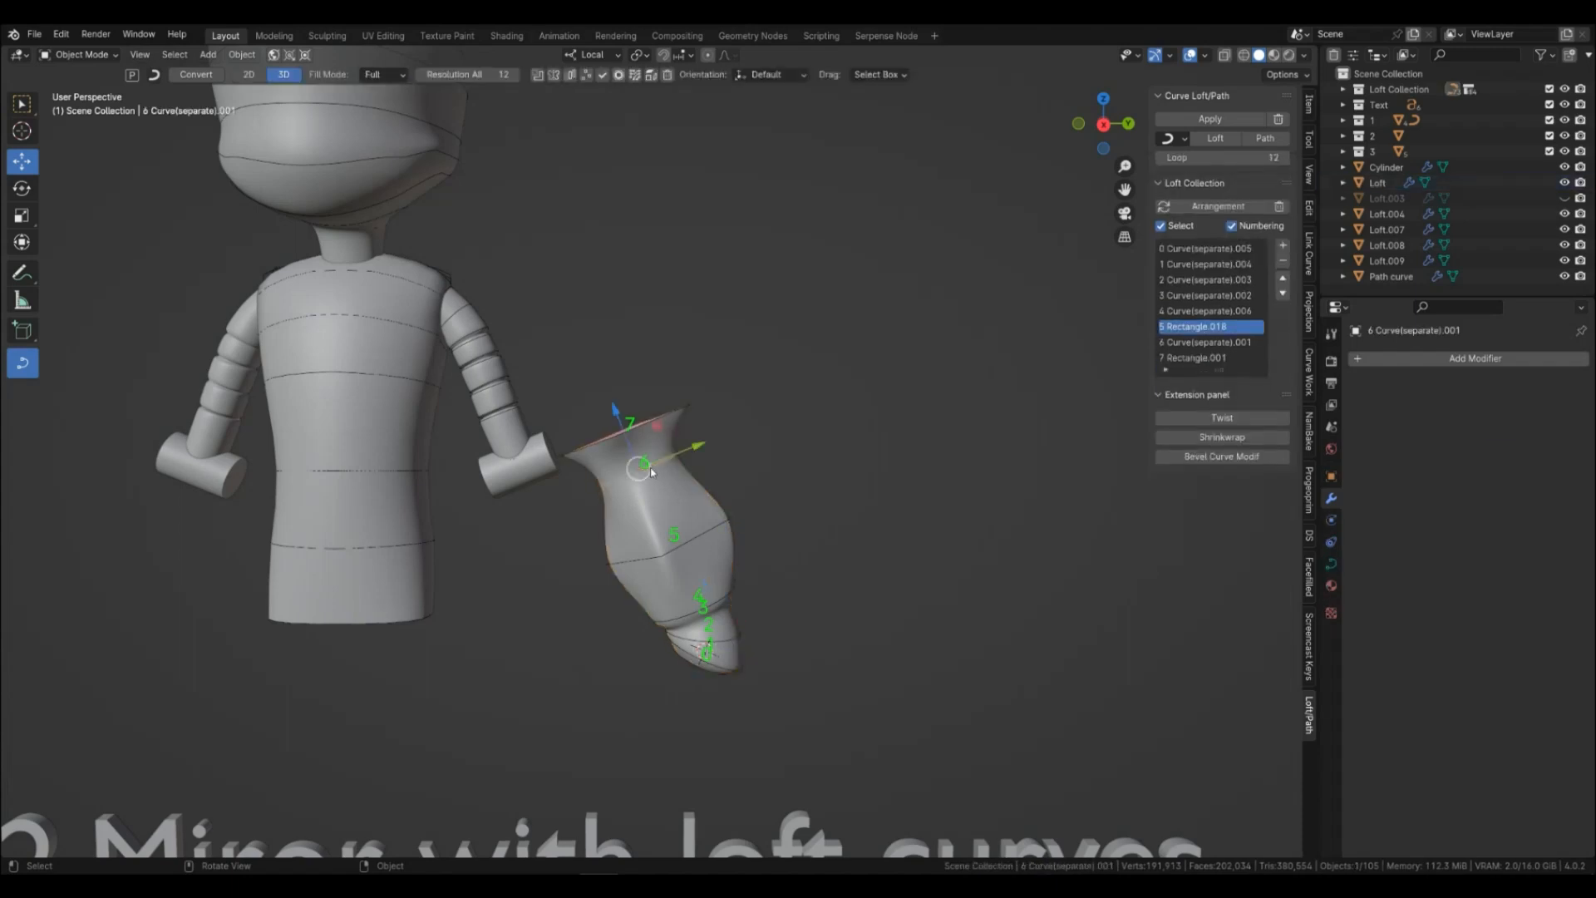
pyautogui.scroll(3, 700, 543)
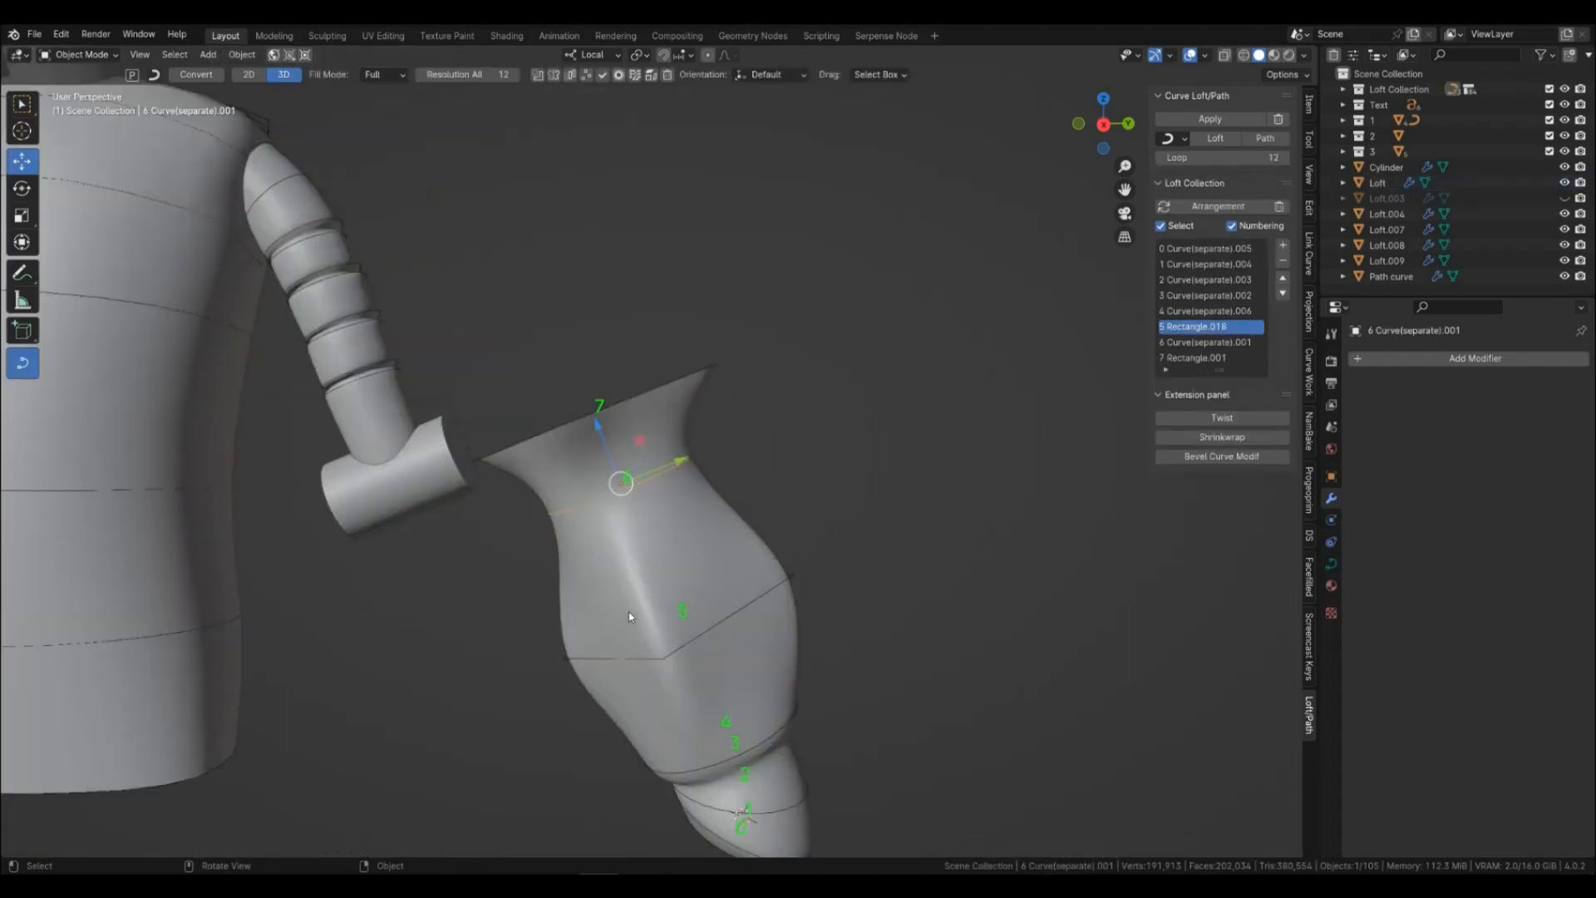
pyautogui.press('g')
pyautogui.press('z')
pyautogui.press('z')
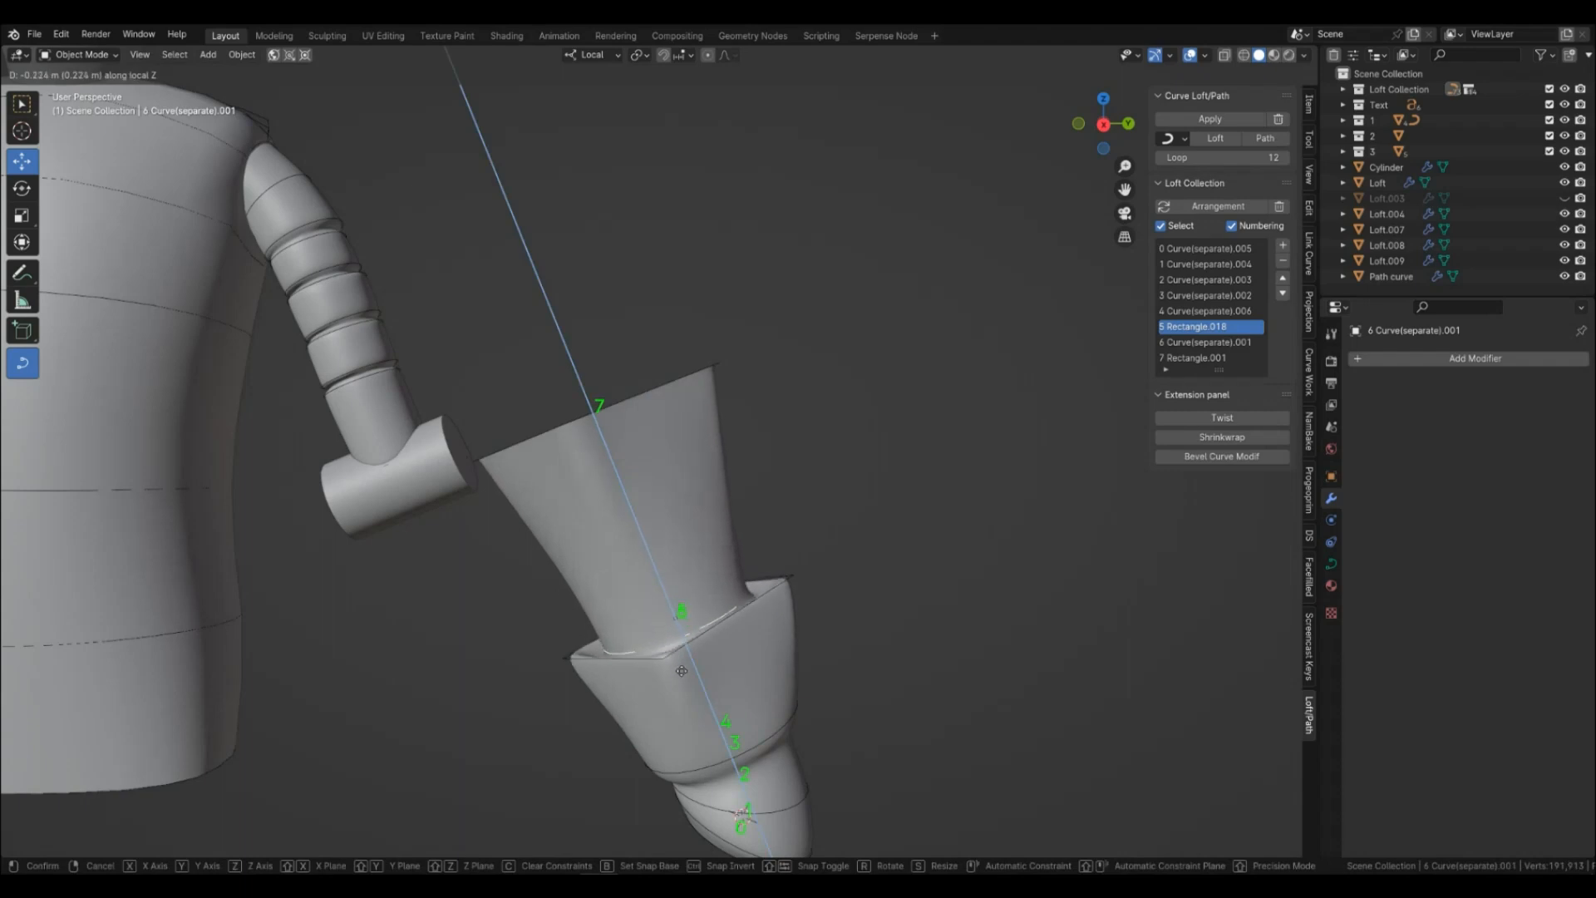
pyautogui.click(680, 669)
# Move rectangle curve 5 about 0.1 m along local Z and place it one position lower in the loft's arrangement.
pyautogui.click(666, 658)
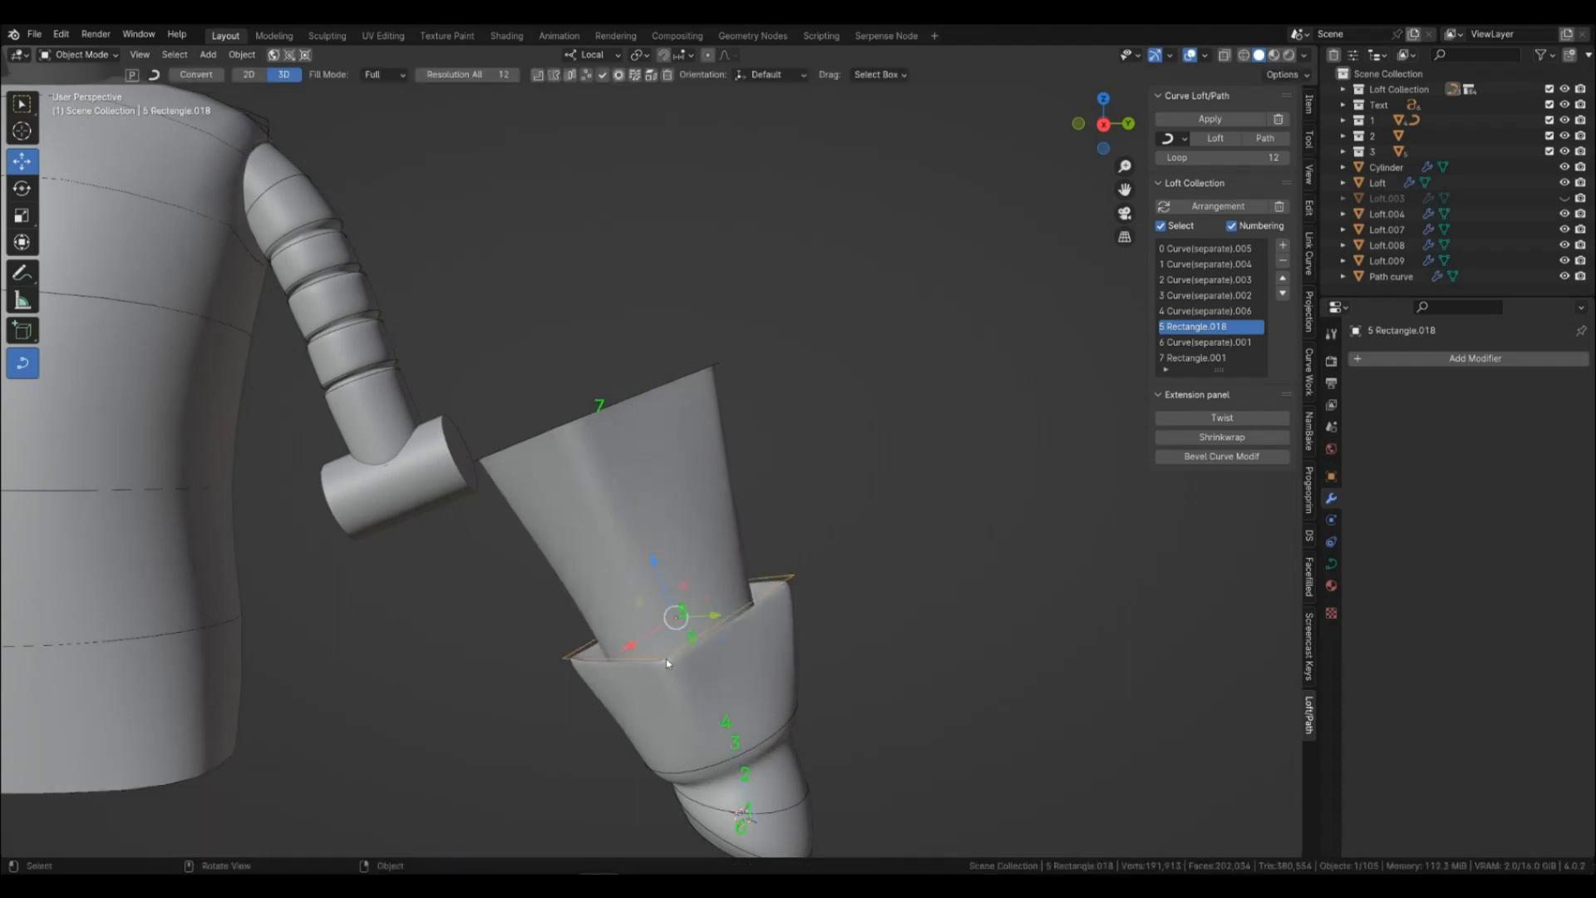
pyautogui.press('g')
pyautogui.press('z')
pyautogui.press('z')
pyautogui.click(649, 600)
pyautogui.moveTo(649, 600); pyautogui.dragTo(641, 631, button='middle')
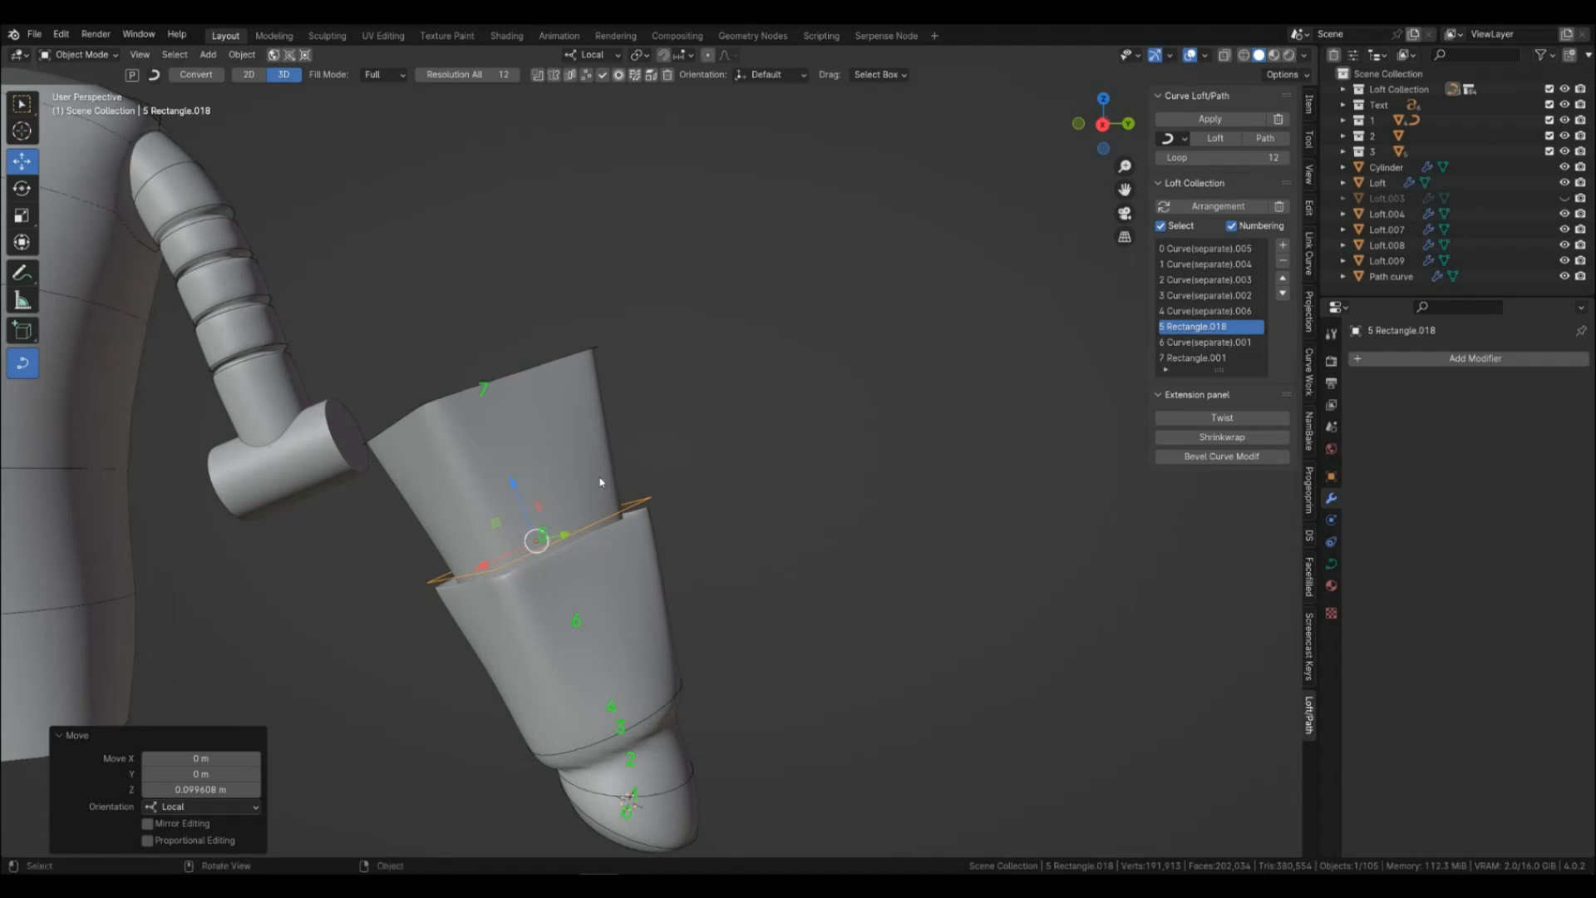
pyautogui.click(1283, 293)
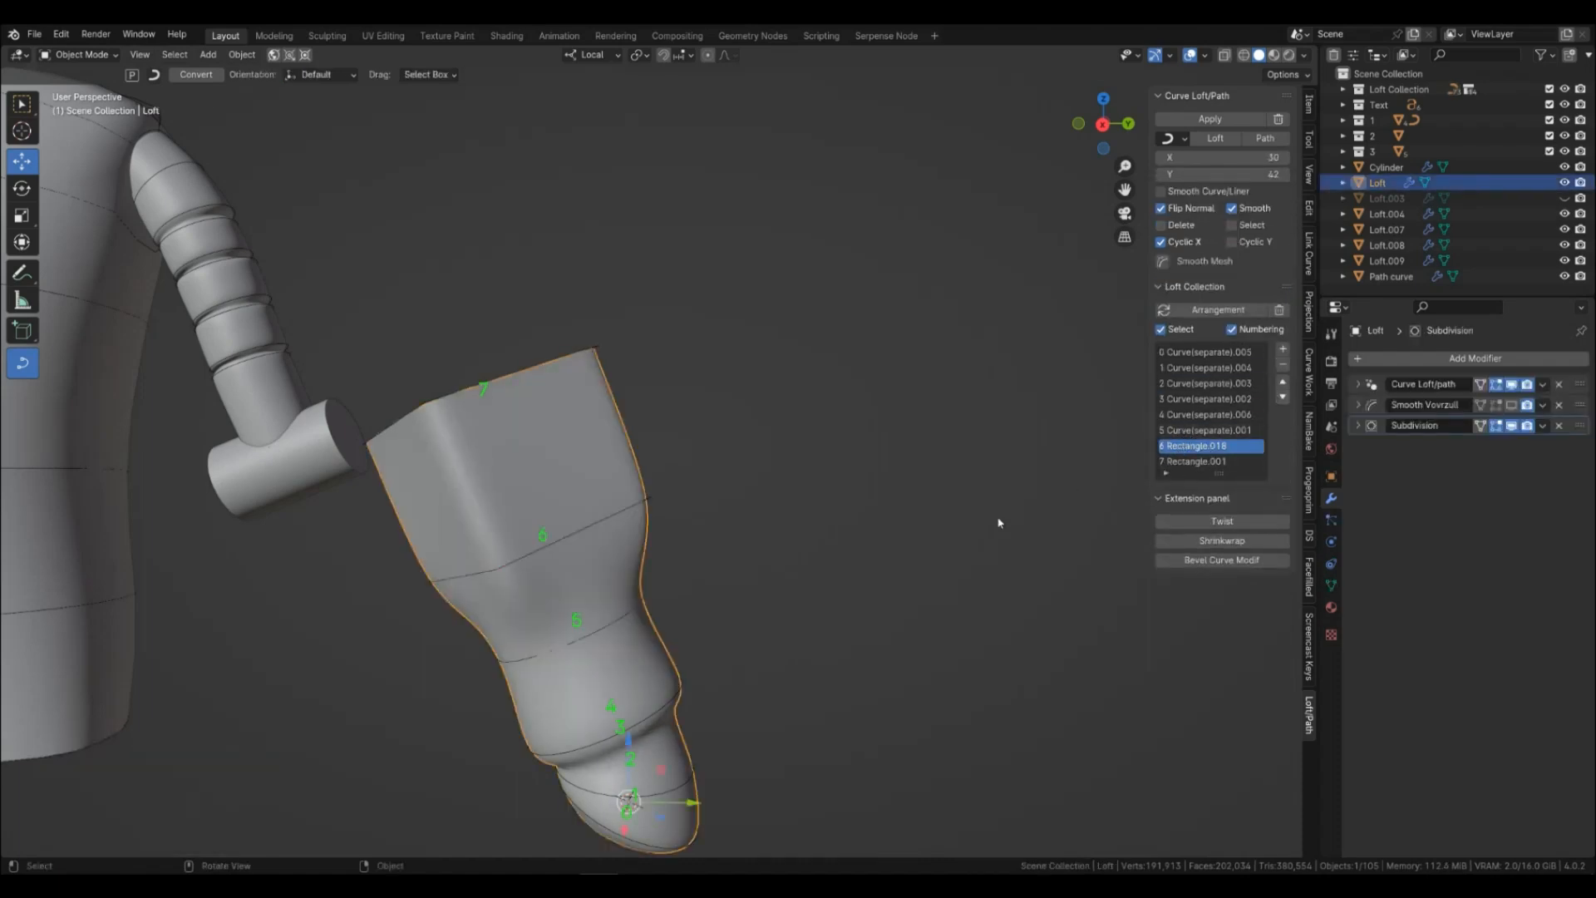
# Move curve 5 Curve(separate).001 about 0.24 m along local Z past Rectangle.018, and raise Rectangle.018 one position in the arrangement.
pyautogui.keyDown('shift'); pyautogui.moveTo(591, 544); pyautogui.dragTo(691, 580, button='middle'); pyautogui.keyUp('shift')
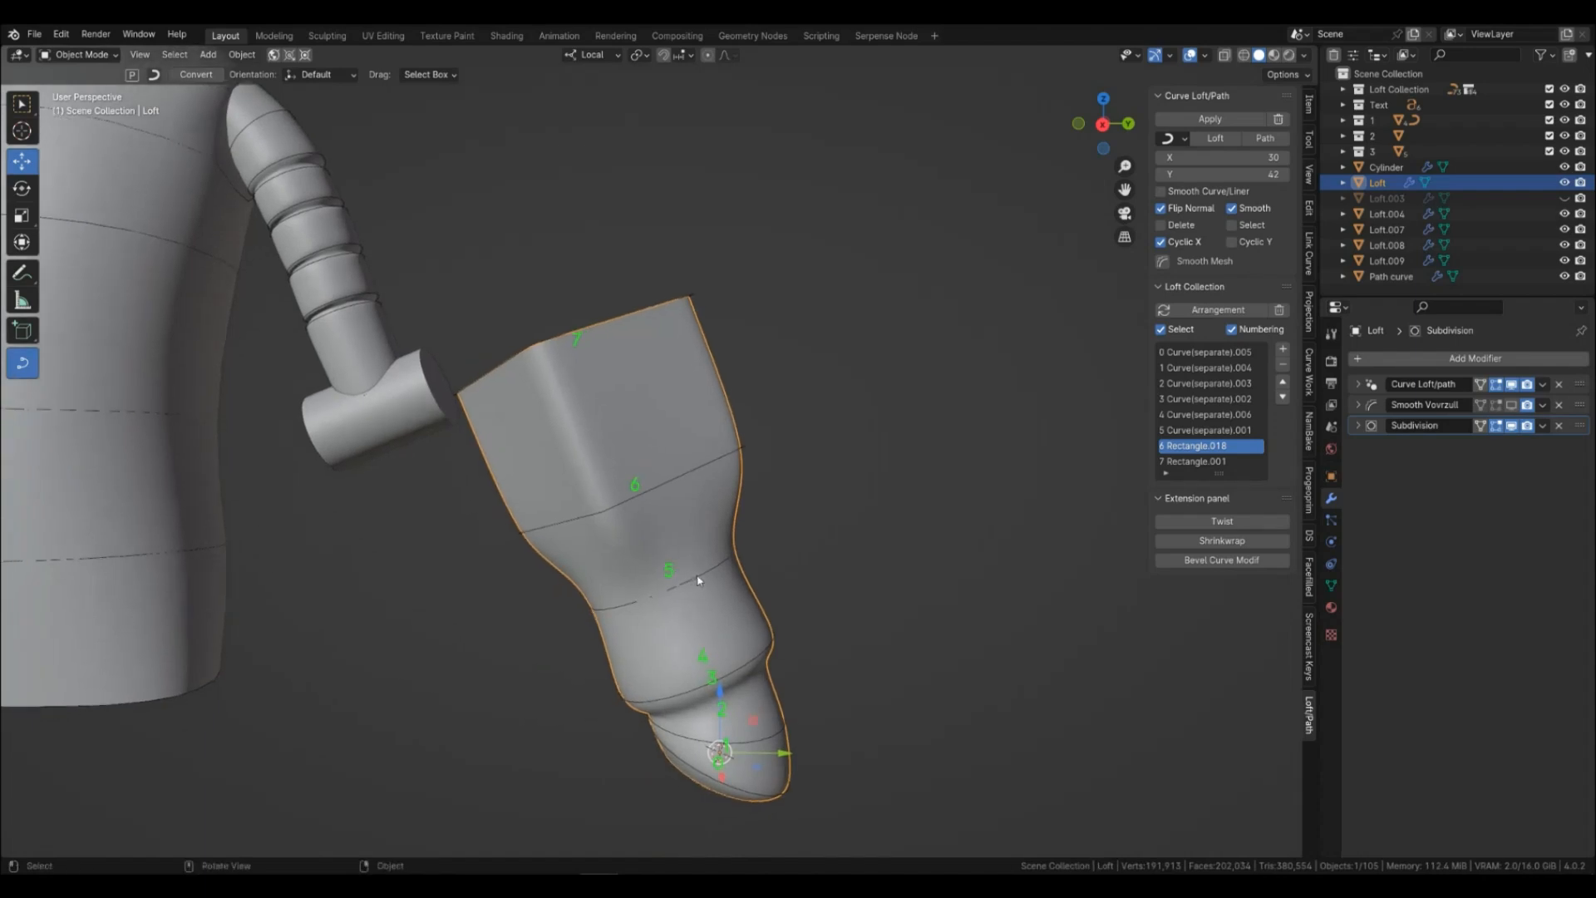
pyautogui.click(699, 581)
pyautogui.press('g')
pyautogui.press('z')
pyautogui.press('z')
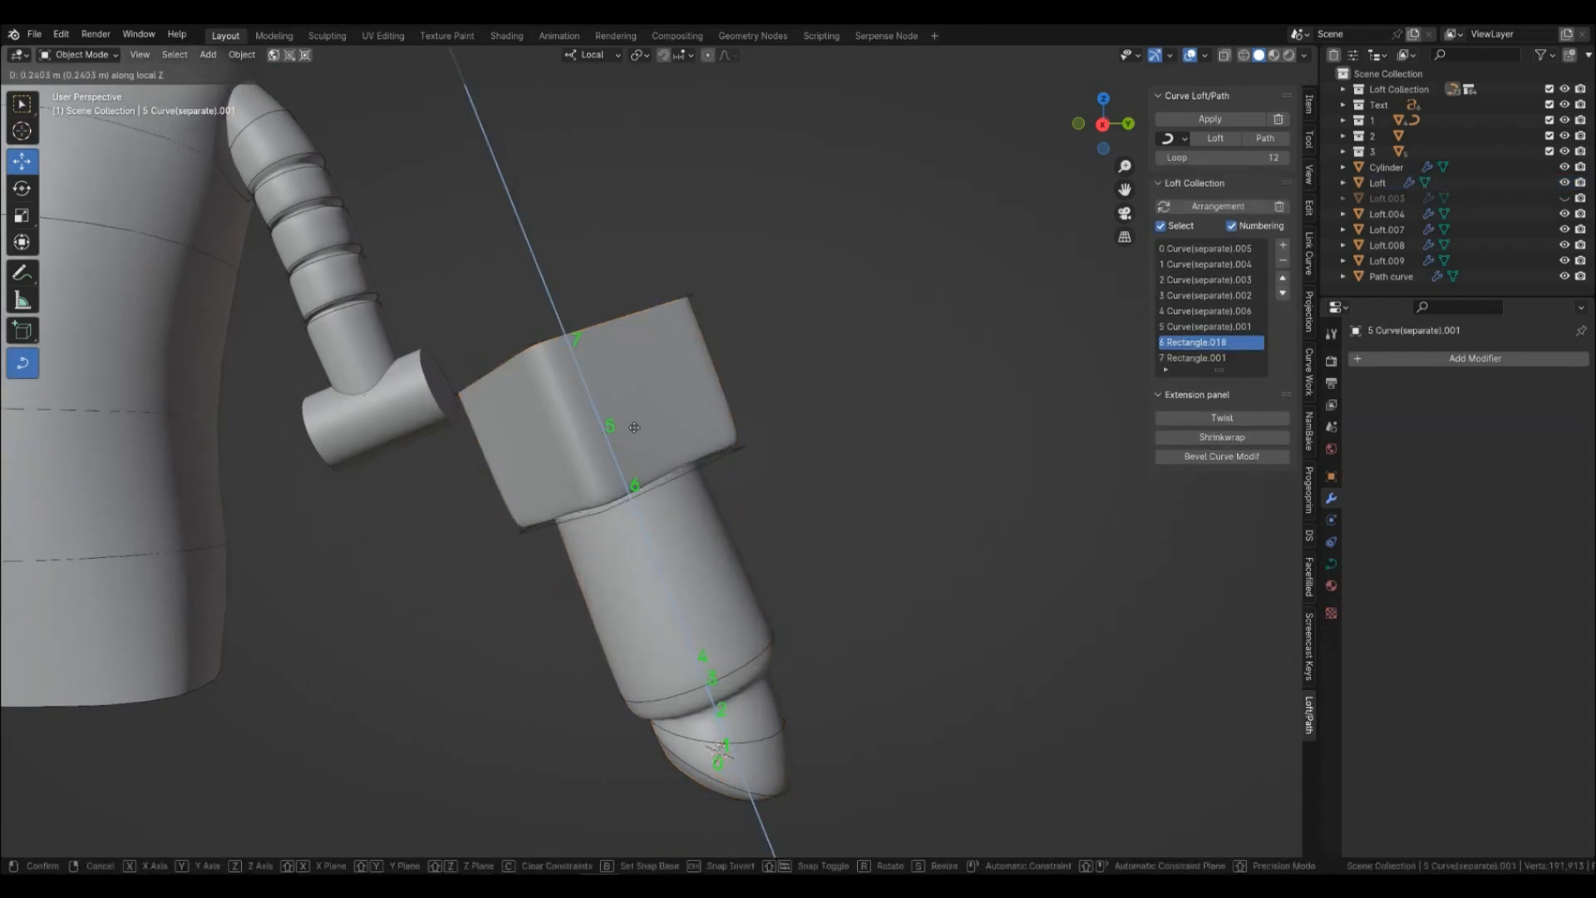
pyautogui.click(634, 429)
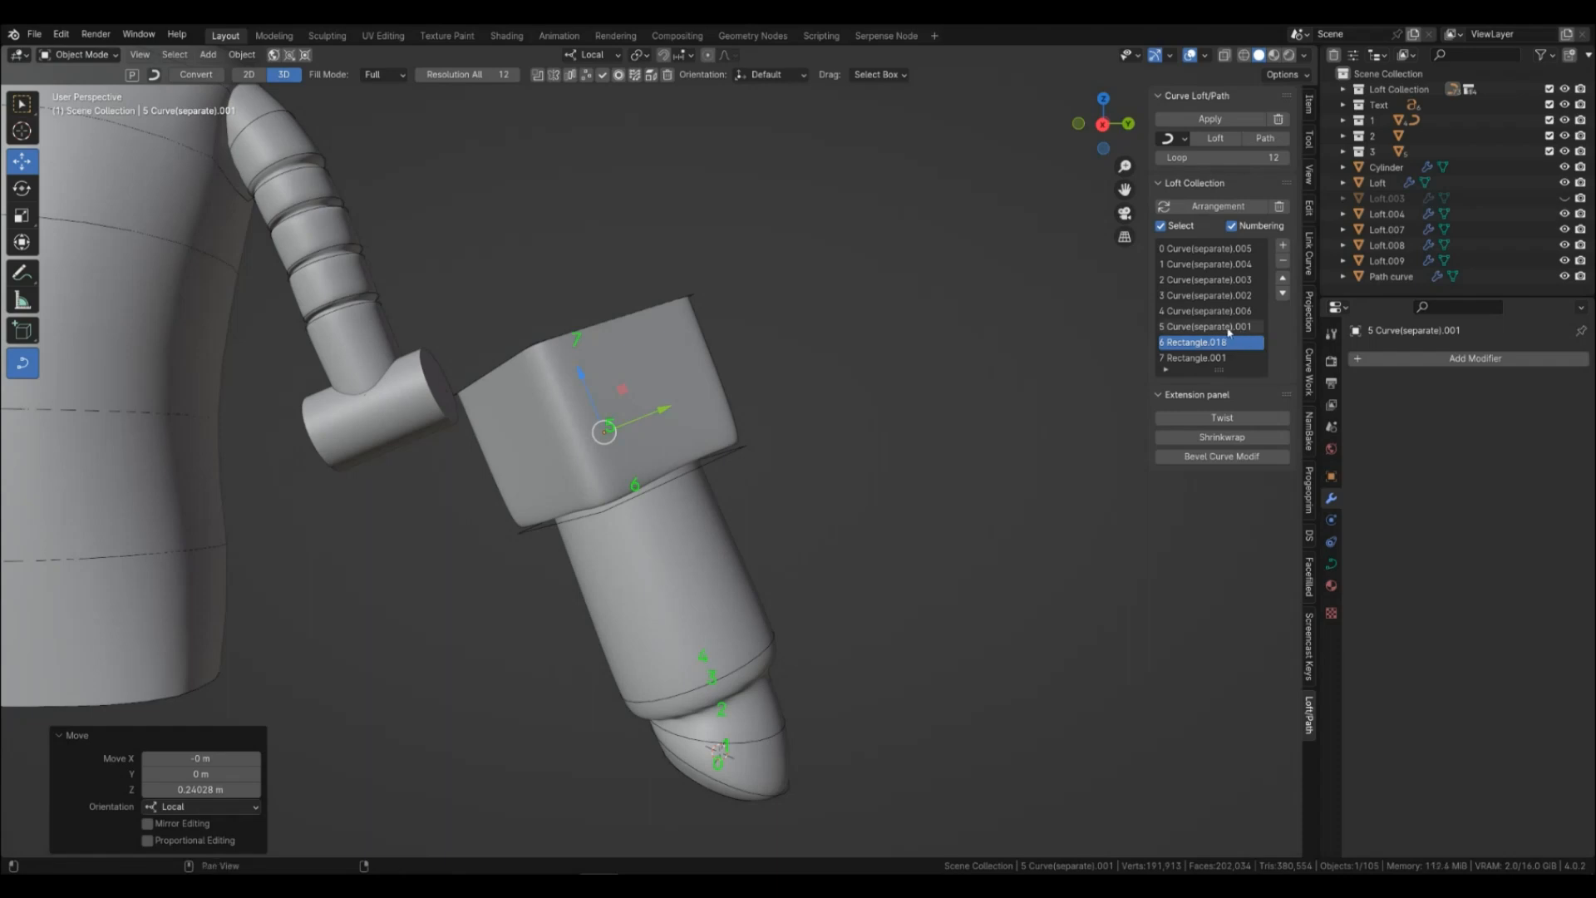
pyautogui.click(1168, 339)
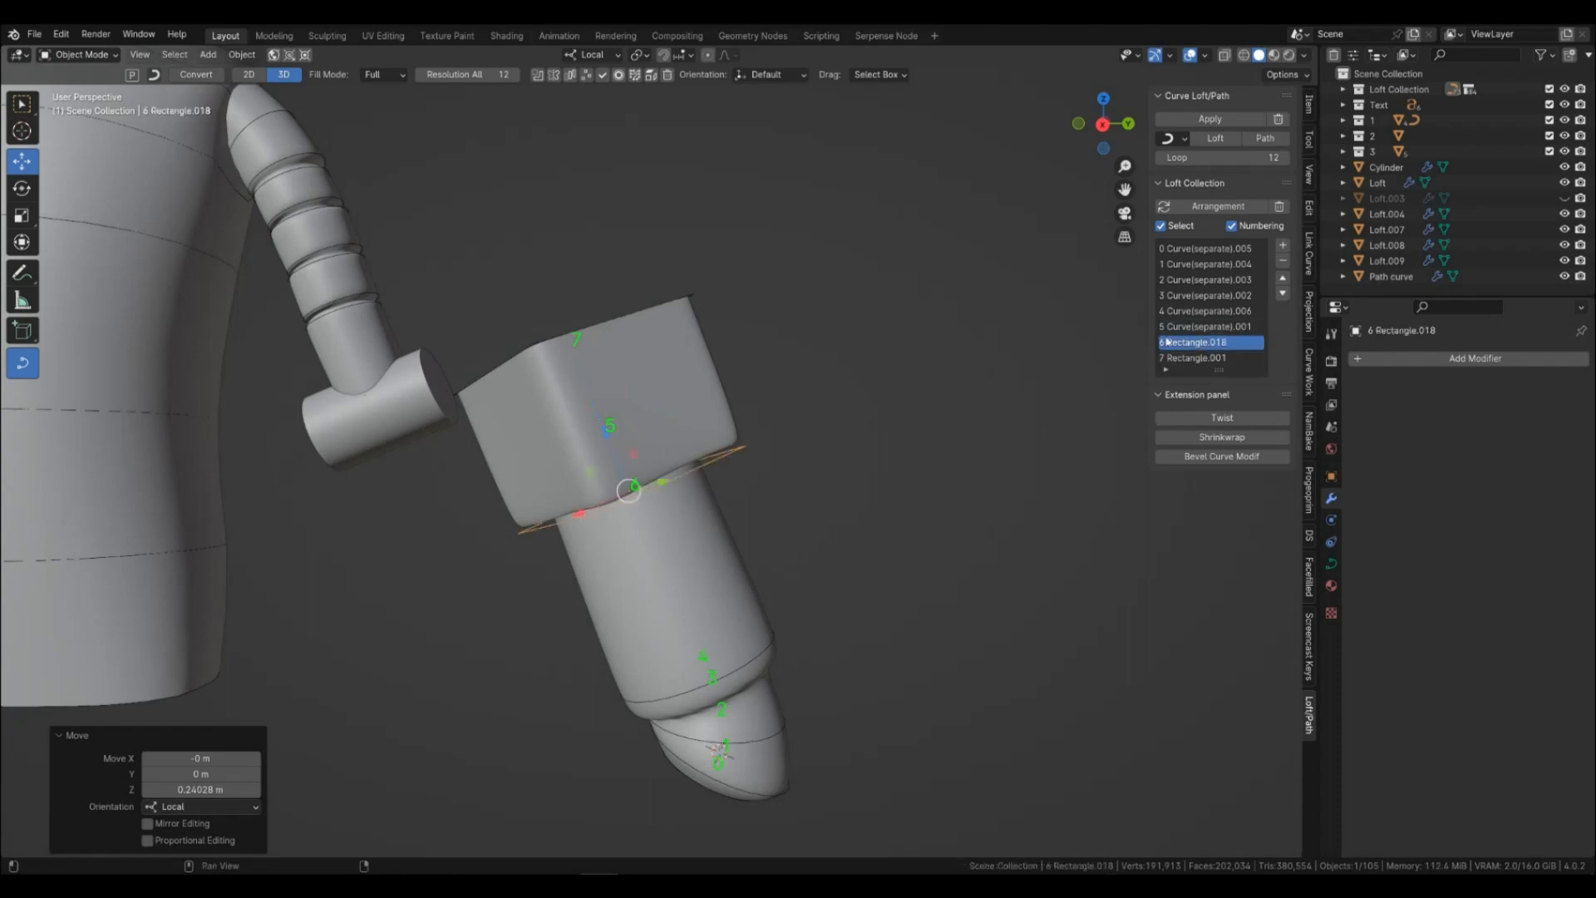
pyautogui.click(1283, 279)
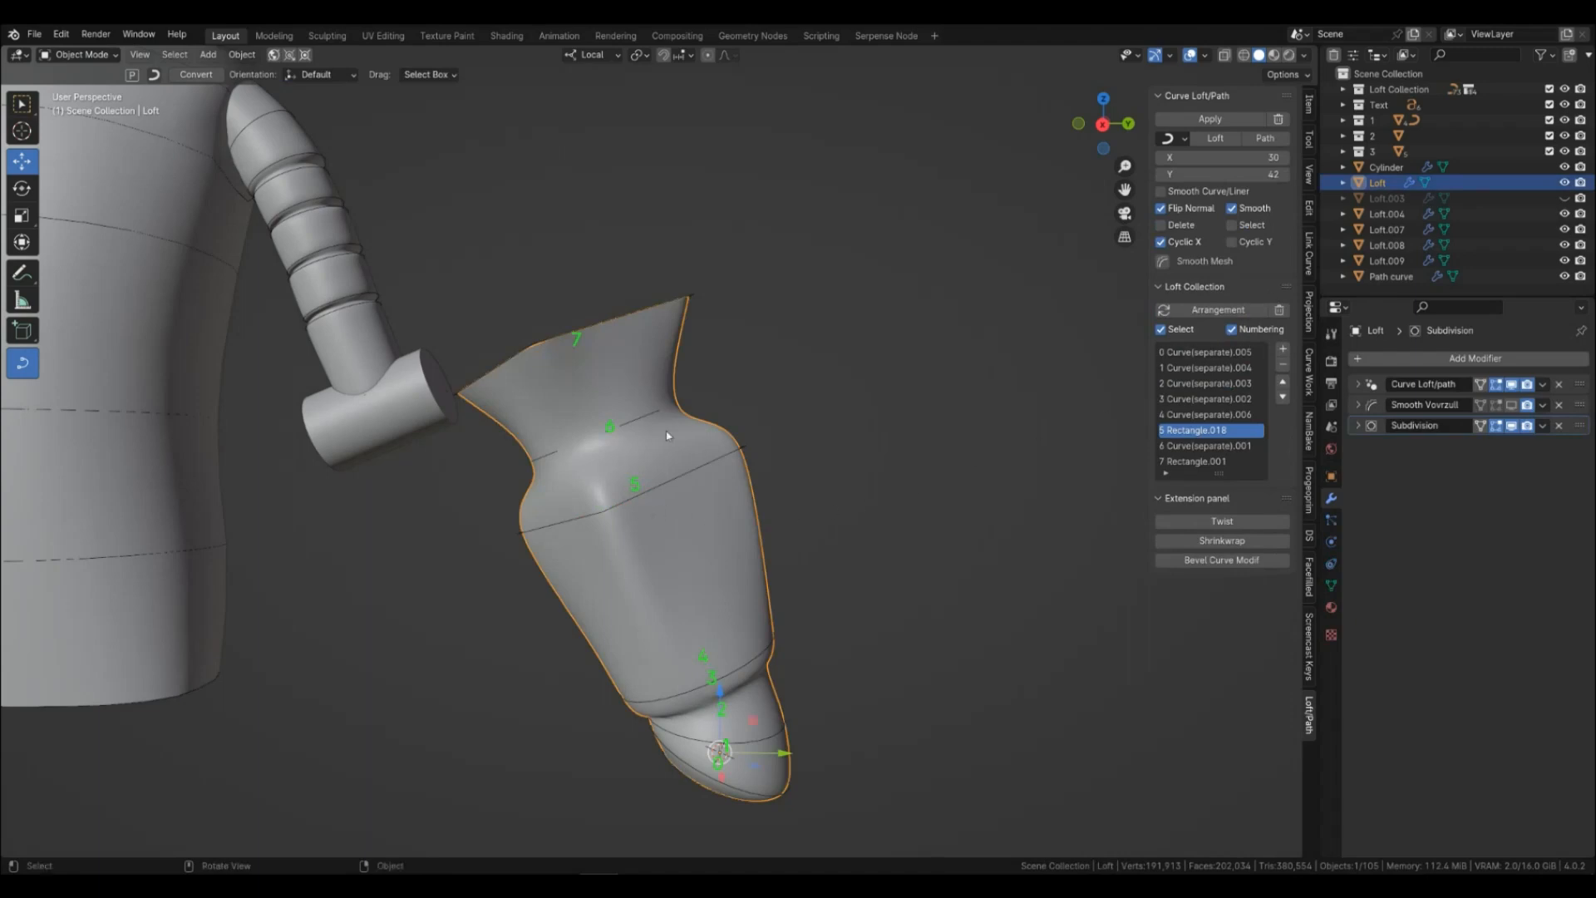
# Move curve 6 Curve(separate).001 about -0.195 m along local Z, past rectangle curve 5 towards the loft's narrow end.
pyautogui.click(612, 442)
pyautogui.press('g')
pyautogui.press('z')
pyautogui.press('z')
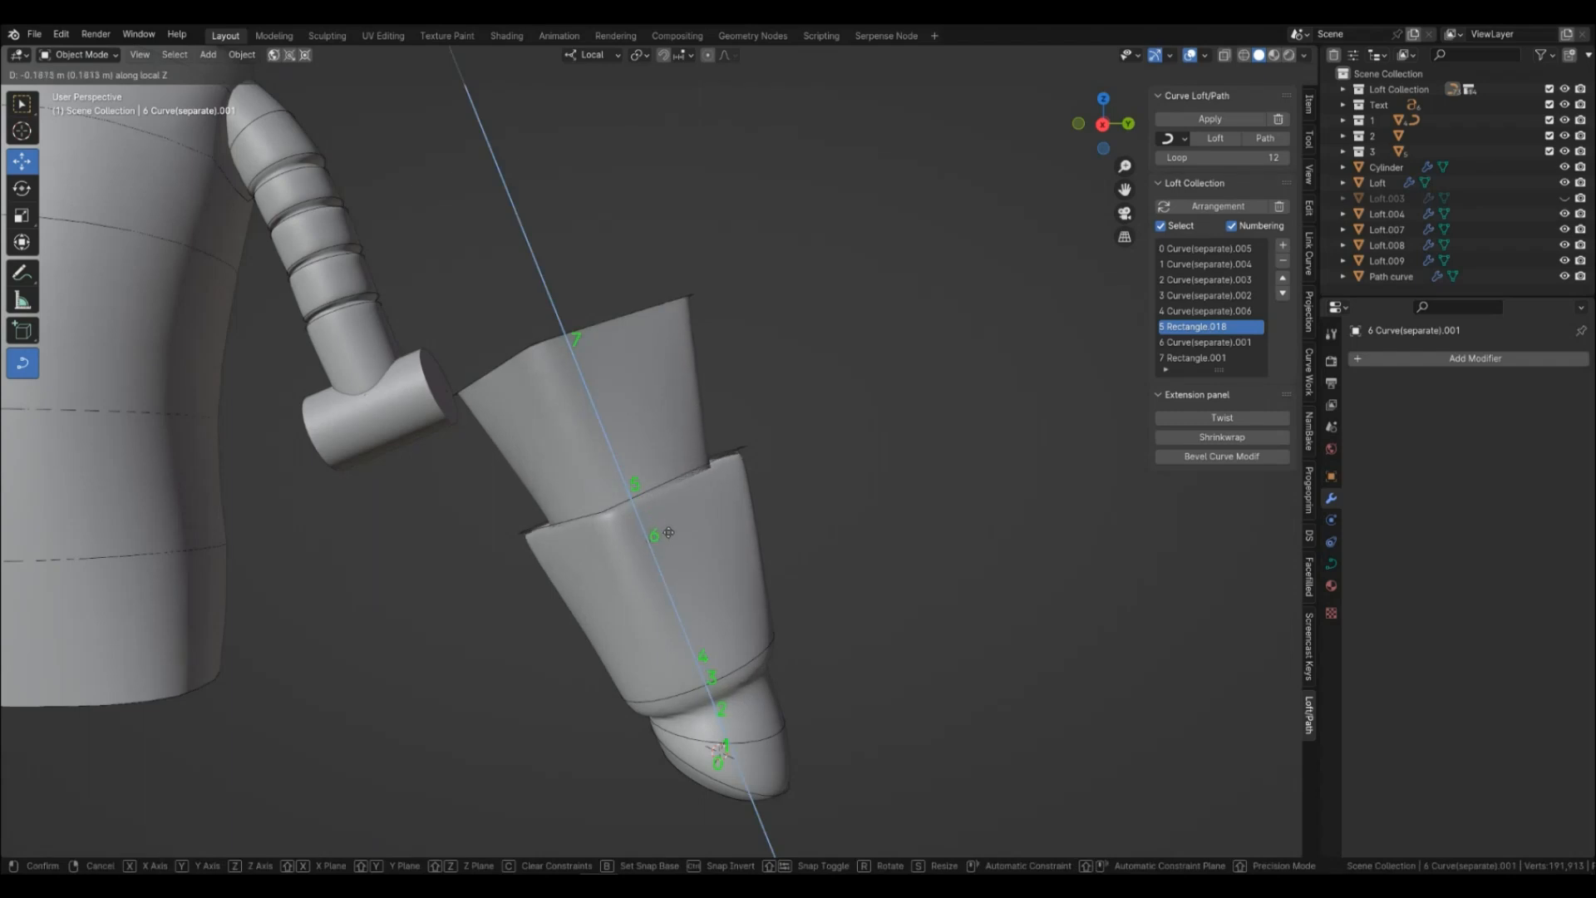
pyautogui.click(667, 532)
# Annotate the loft with handwritten curve numbers beside it, a line from curve 6 to a 5, and an upward arrow.
pyautogui.click(23, 275)
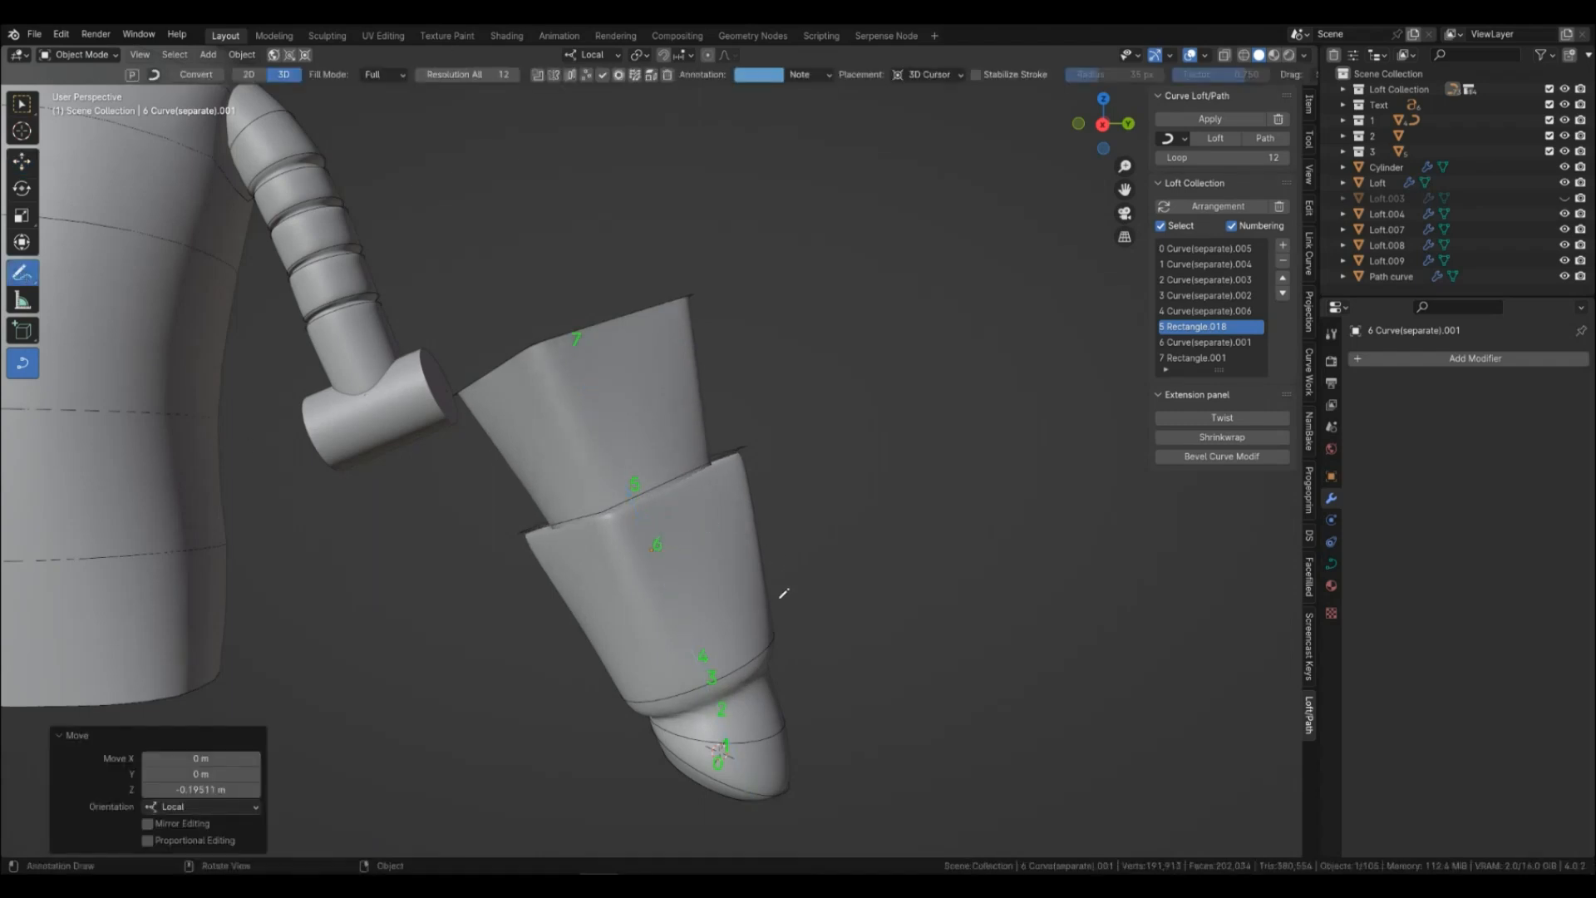
pyautogui.moveTo(796, 630)
pyautogui.mouseDown()
pyautogui.moveTo(800, 657)
pyautogui.moveTo(811, 604)
pyautogui.mouseUp()
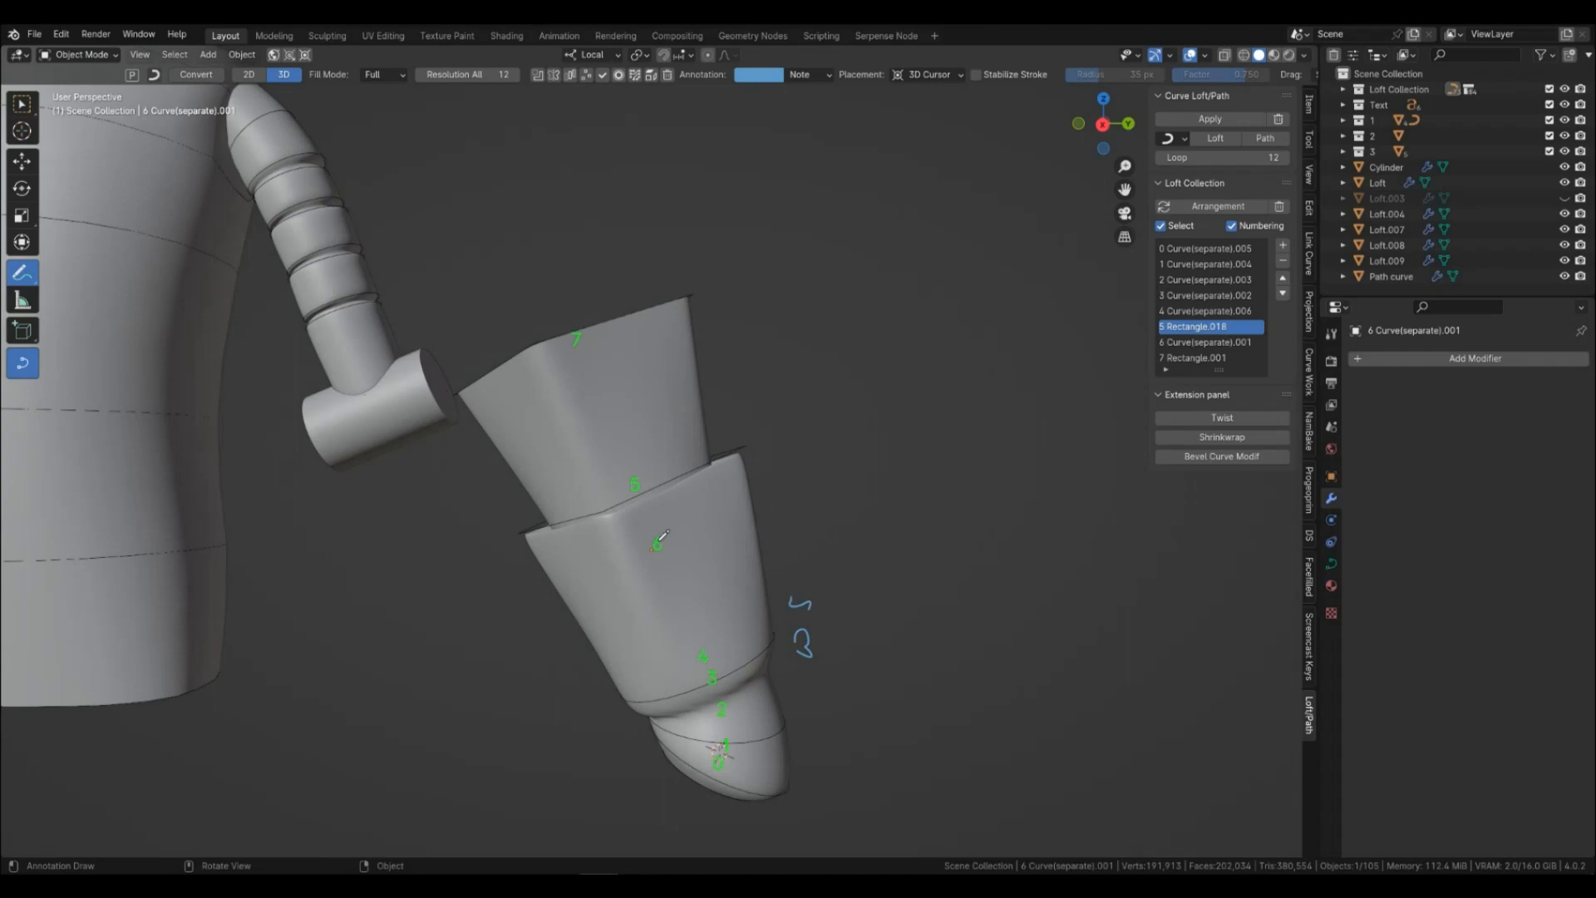
pyautogui.moveTo(686, 531)
pyautogui.mouseDown()
pyautogui.moveTo(799, 516)
pyautogui.moveTo(835, 488)
pyautogui.mouseUp()
pyautogui.moveTo(636, 541)
pyautogui.mouseDown()
pyautogui.moveTo(620, 517)
pyautogui.moveTo(638, 526)
pyautogui.mouseUp()
# Compare entries 5 and 6 in the curve list and raise Curve(separate).001 to position 5, before Rectangle.018.
pyautogui.click(1206, 343)
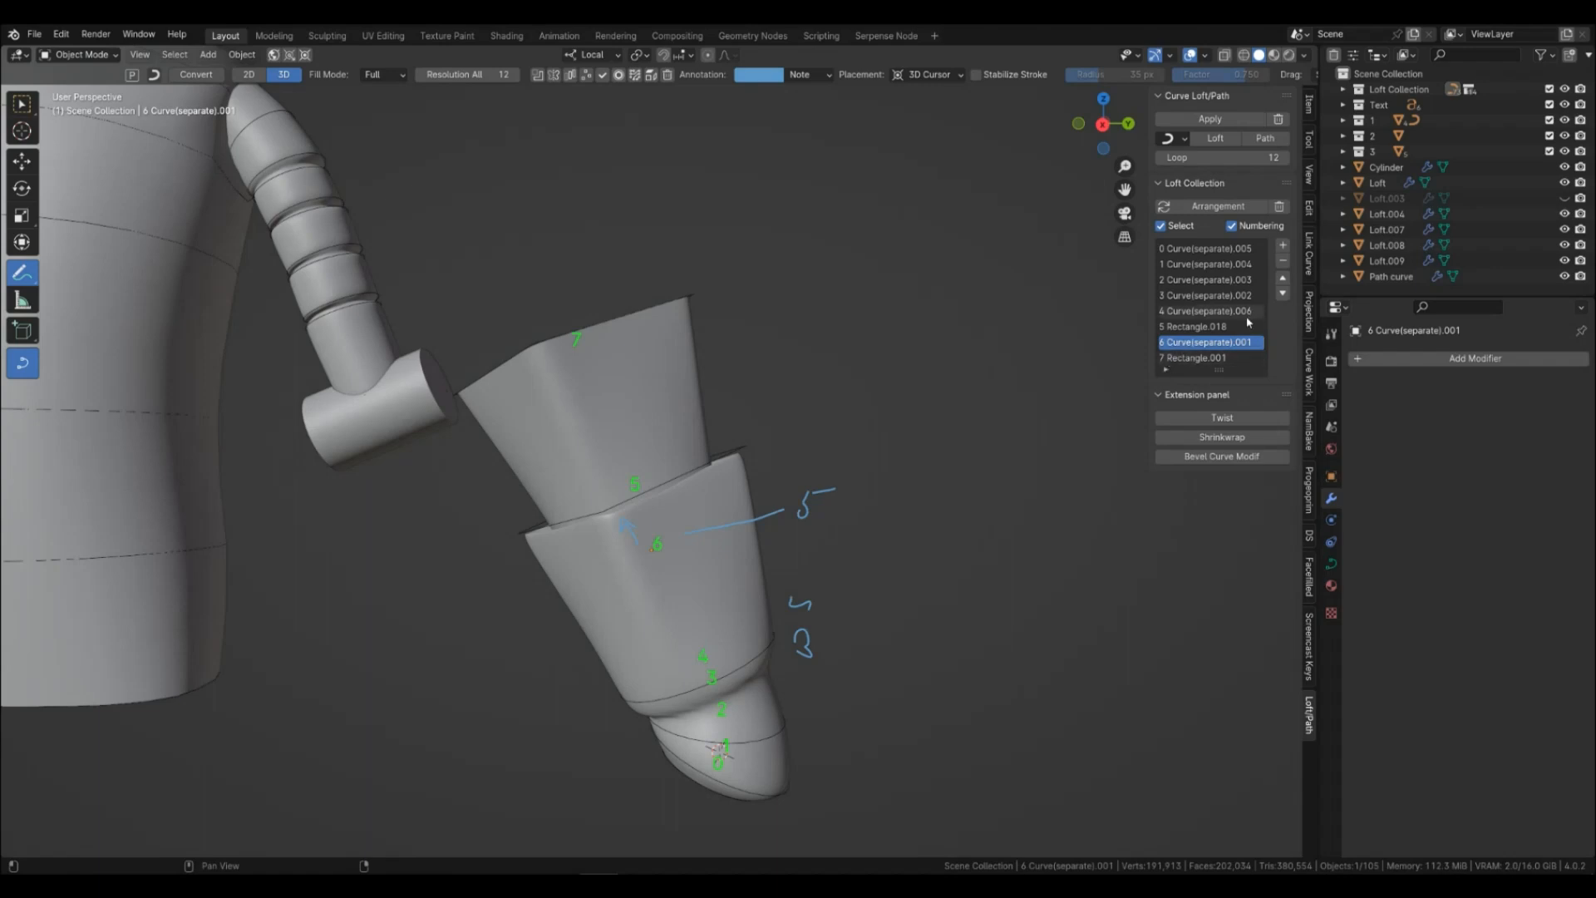
pyautogui.click(1204, 328)
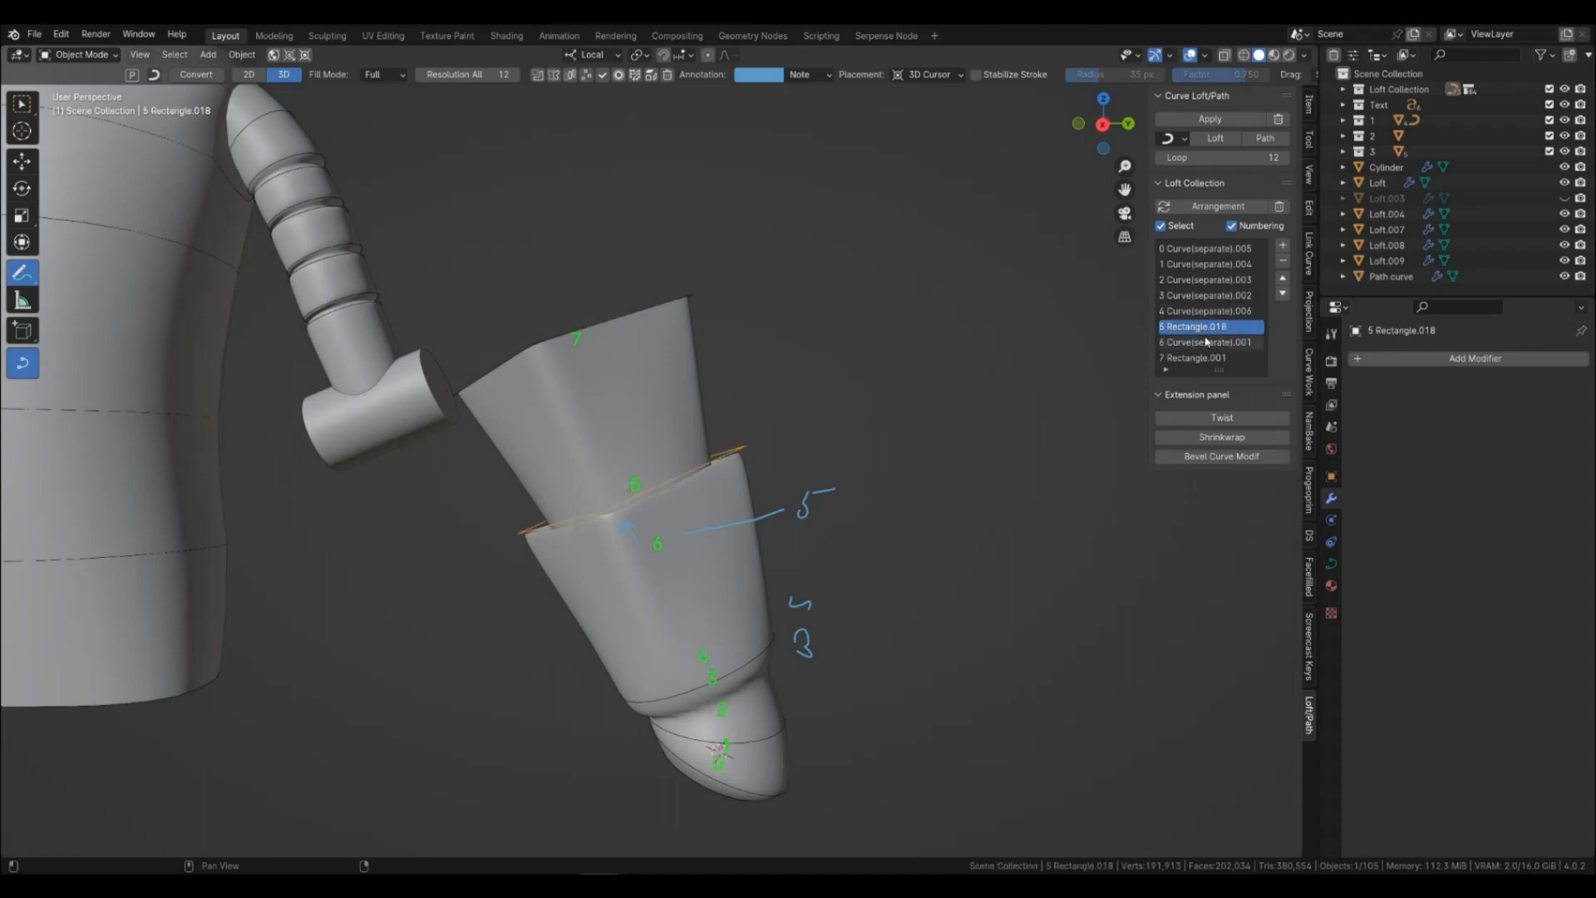
pyautogui.click(1212, 343)
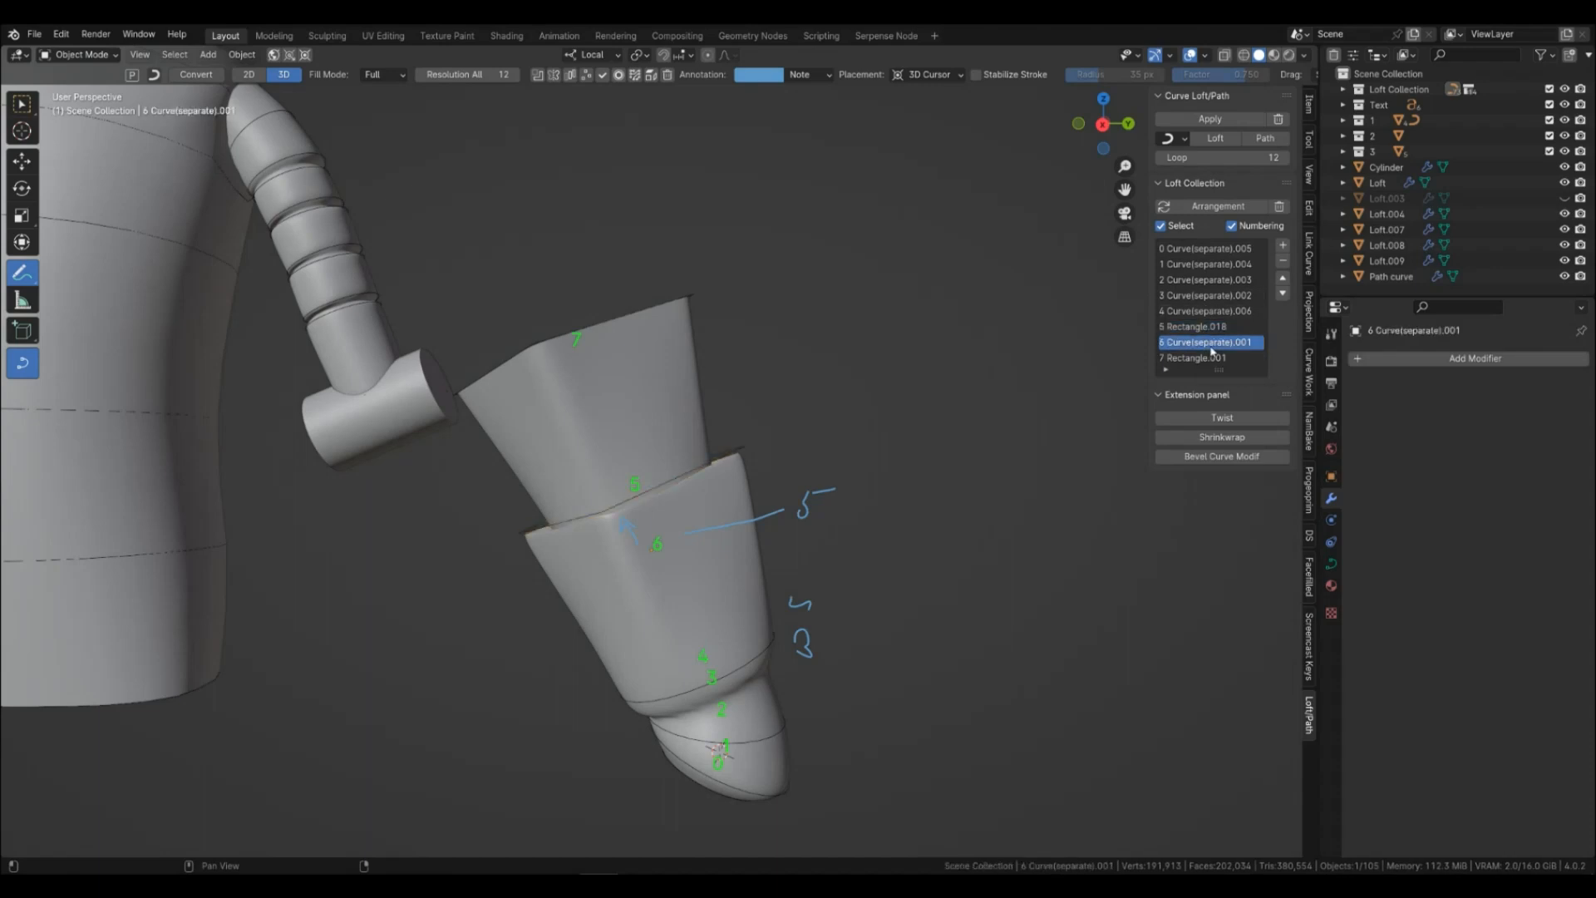
pyautogui.click(1284, 280)
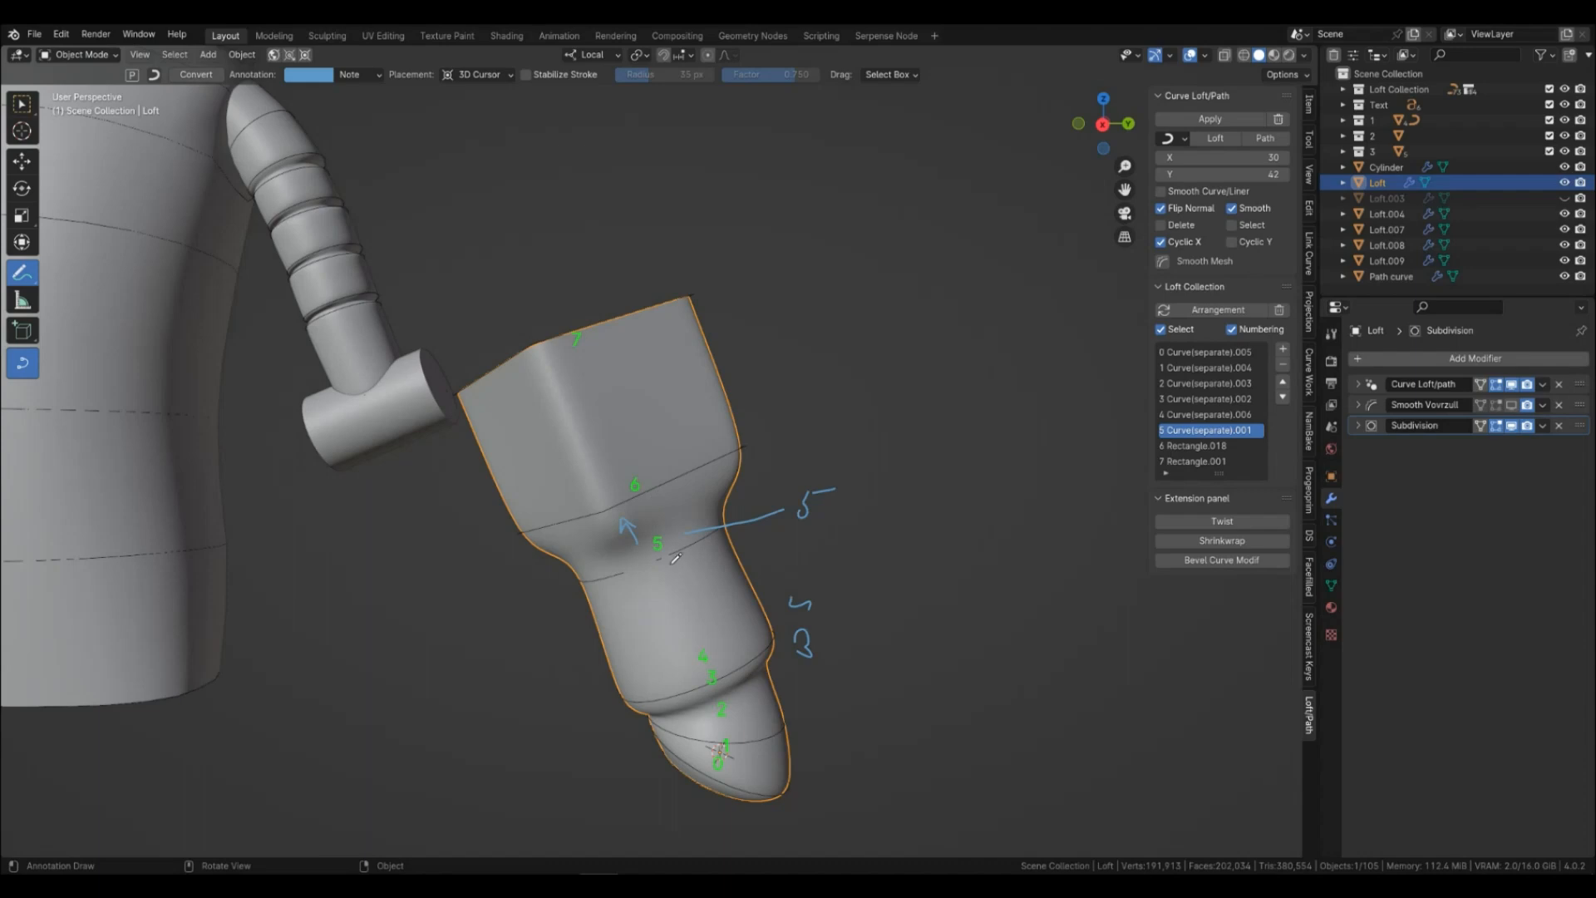
# Mark a downward arrow near curve 5 and twice shift Curve(separate).001 one position down and back up in the arrangement.
pyautogui.moveTo(674, 513); pyautogui.dragTo(681, 519)
pyautogui.click(1198, 432)
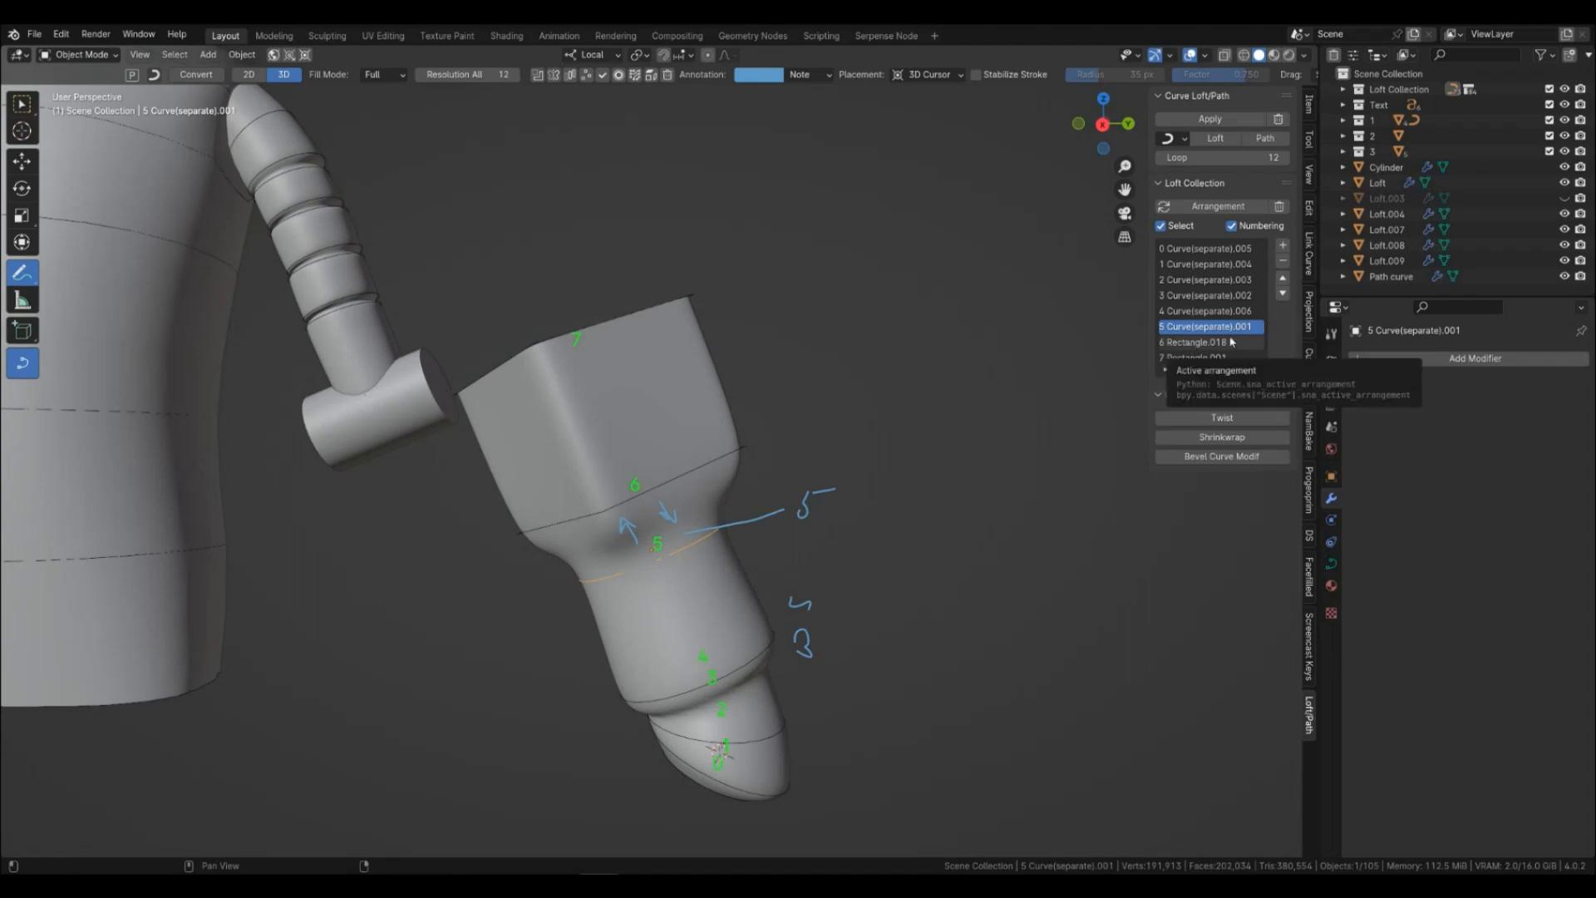
pyautogui.click(1283, 293)
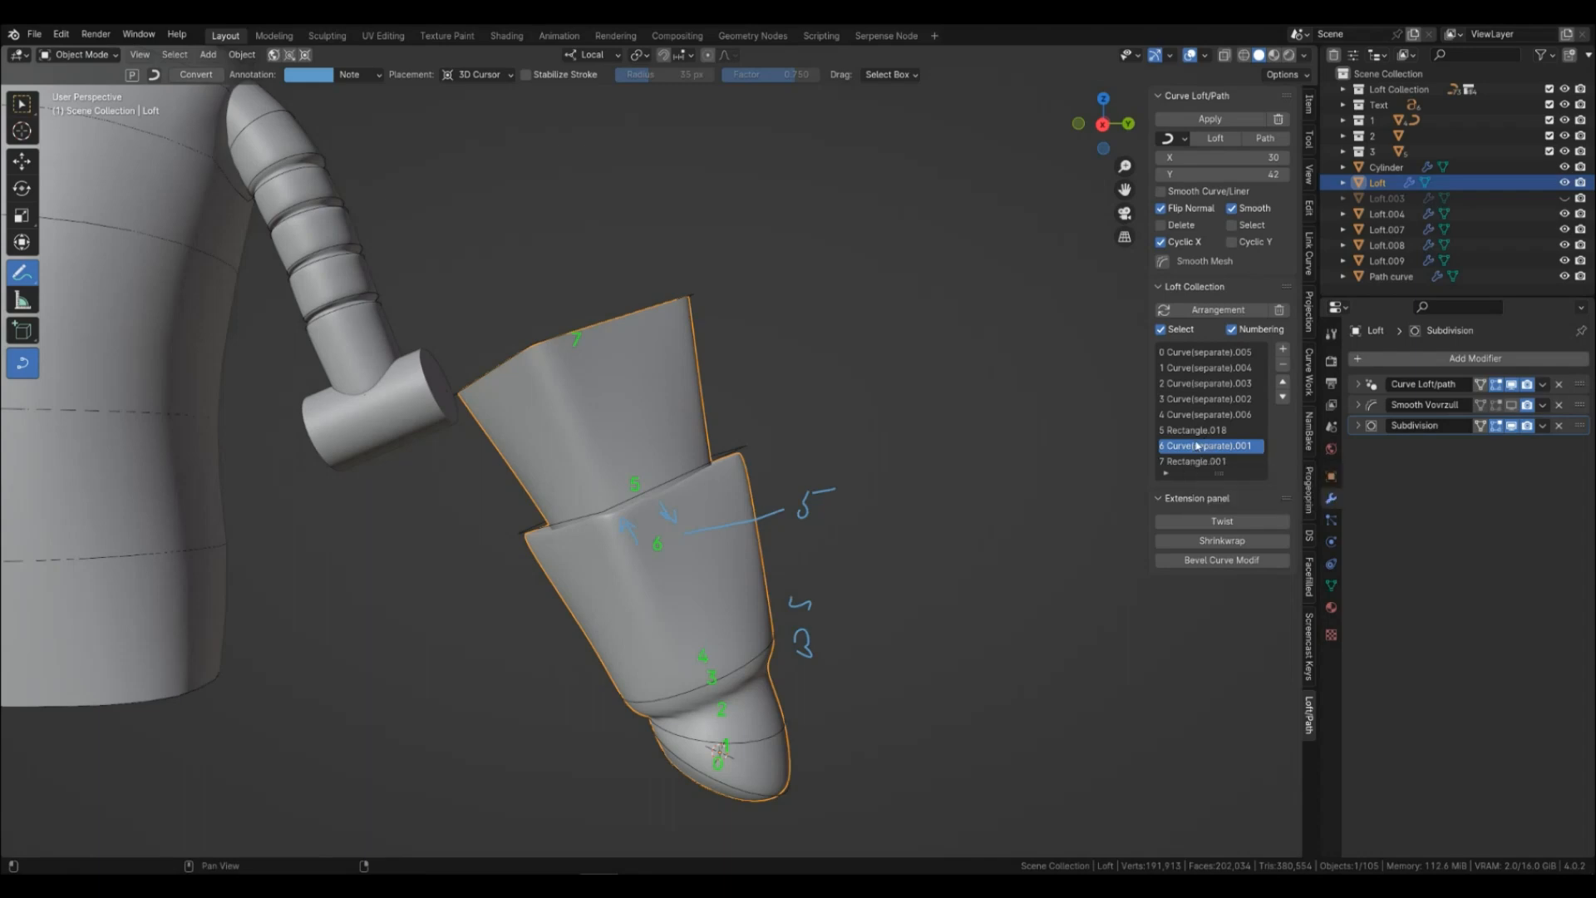
pyautogui.click(1283, 382)
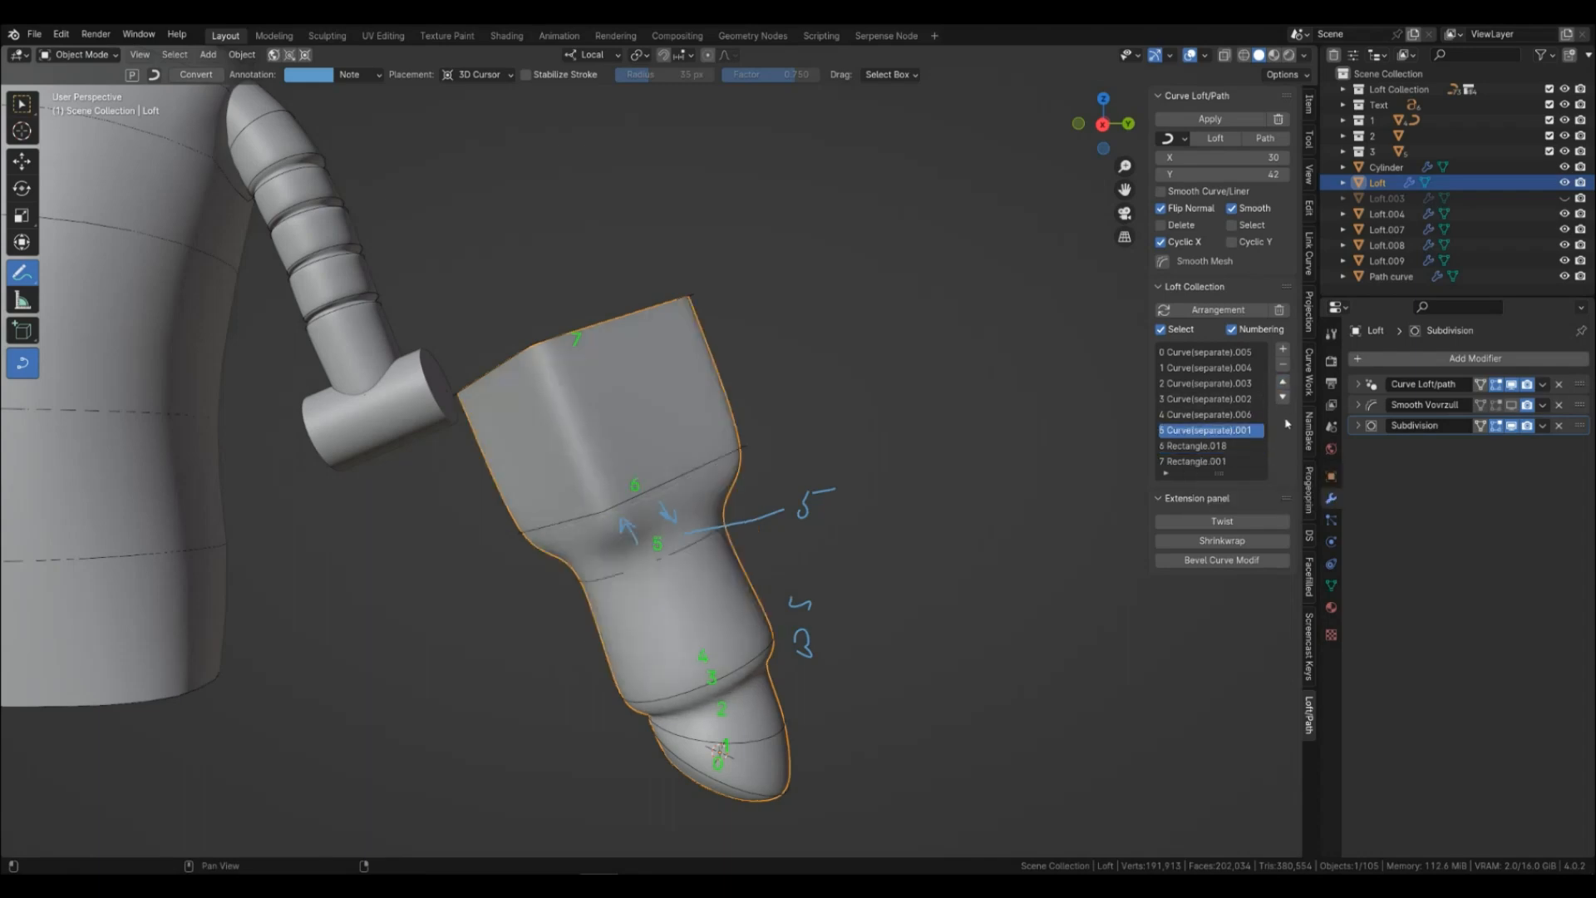
pyautogui.click(1283, 397)
pyautogui.click(1283, 384)
# Erase all the annotation strokes around the forearm loft and return to the selection tool.
pyautogui.moveTo(22, 272); pyautogui.dragTo(125, 380)
pyautogui.moveTo(620, 521)
pyautogui.mouseDown()
pyautogui.moveTo(641, 552)
pyautogui.moveTo(781, 632)
pyautogui.mouseUp()
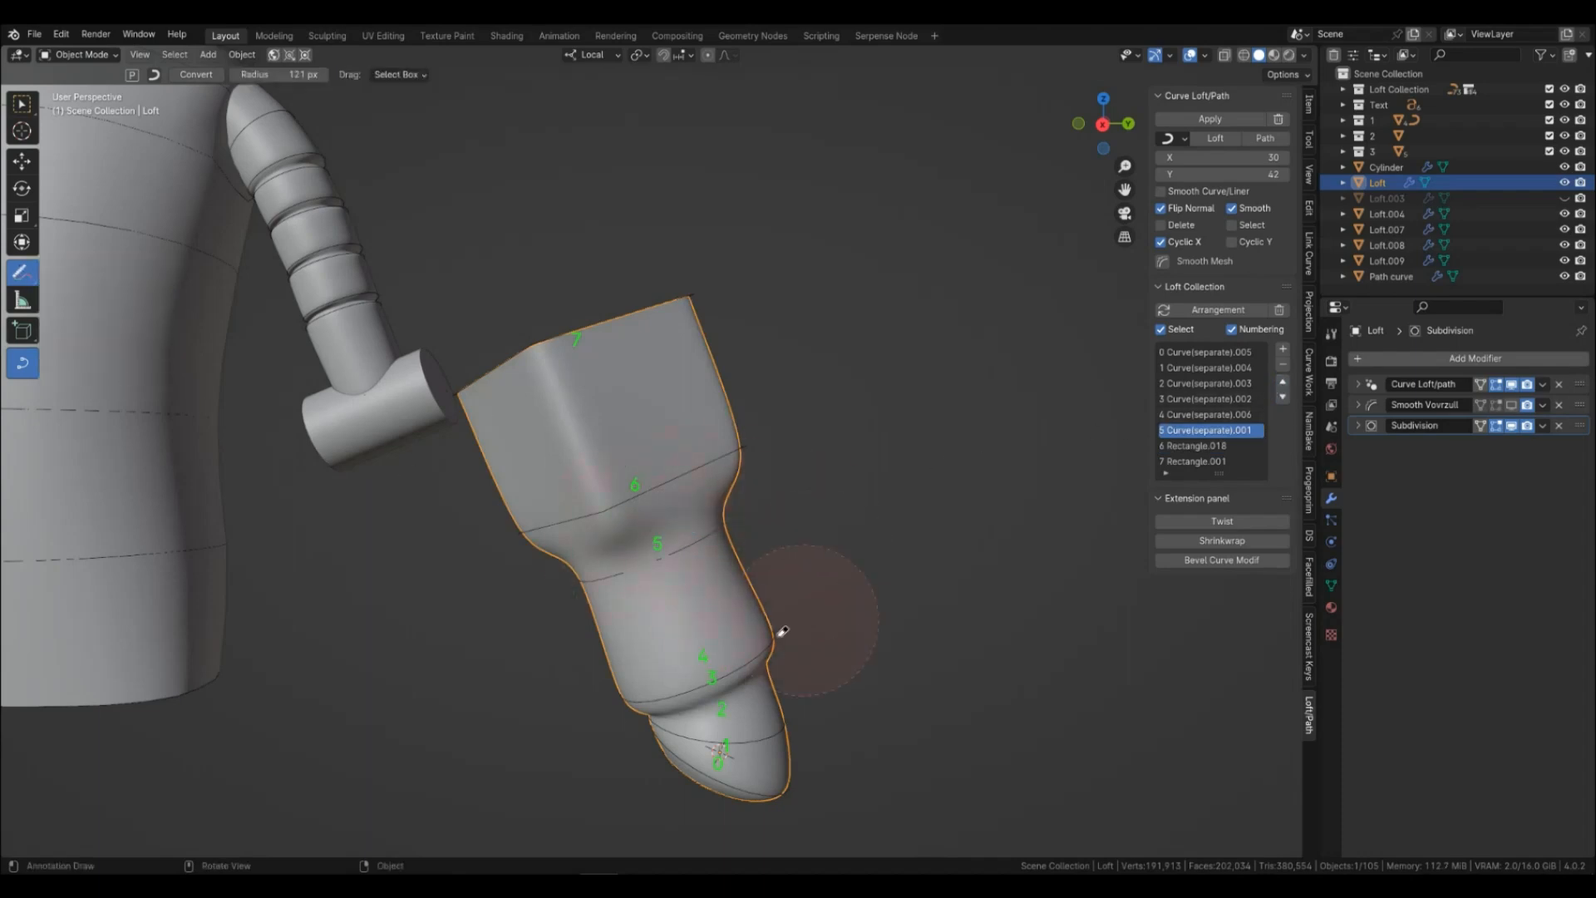
pyautogui.moveTo(25, 276); pyautogui.dragTo(79, 271)
pyautogui.click(23, 105)
# Scale down section curve 7 Rectangle.001 at the forearm loft's wide end.
pyautogui.scroll(-4, 928, 500)
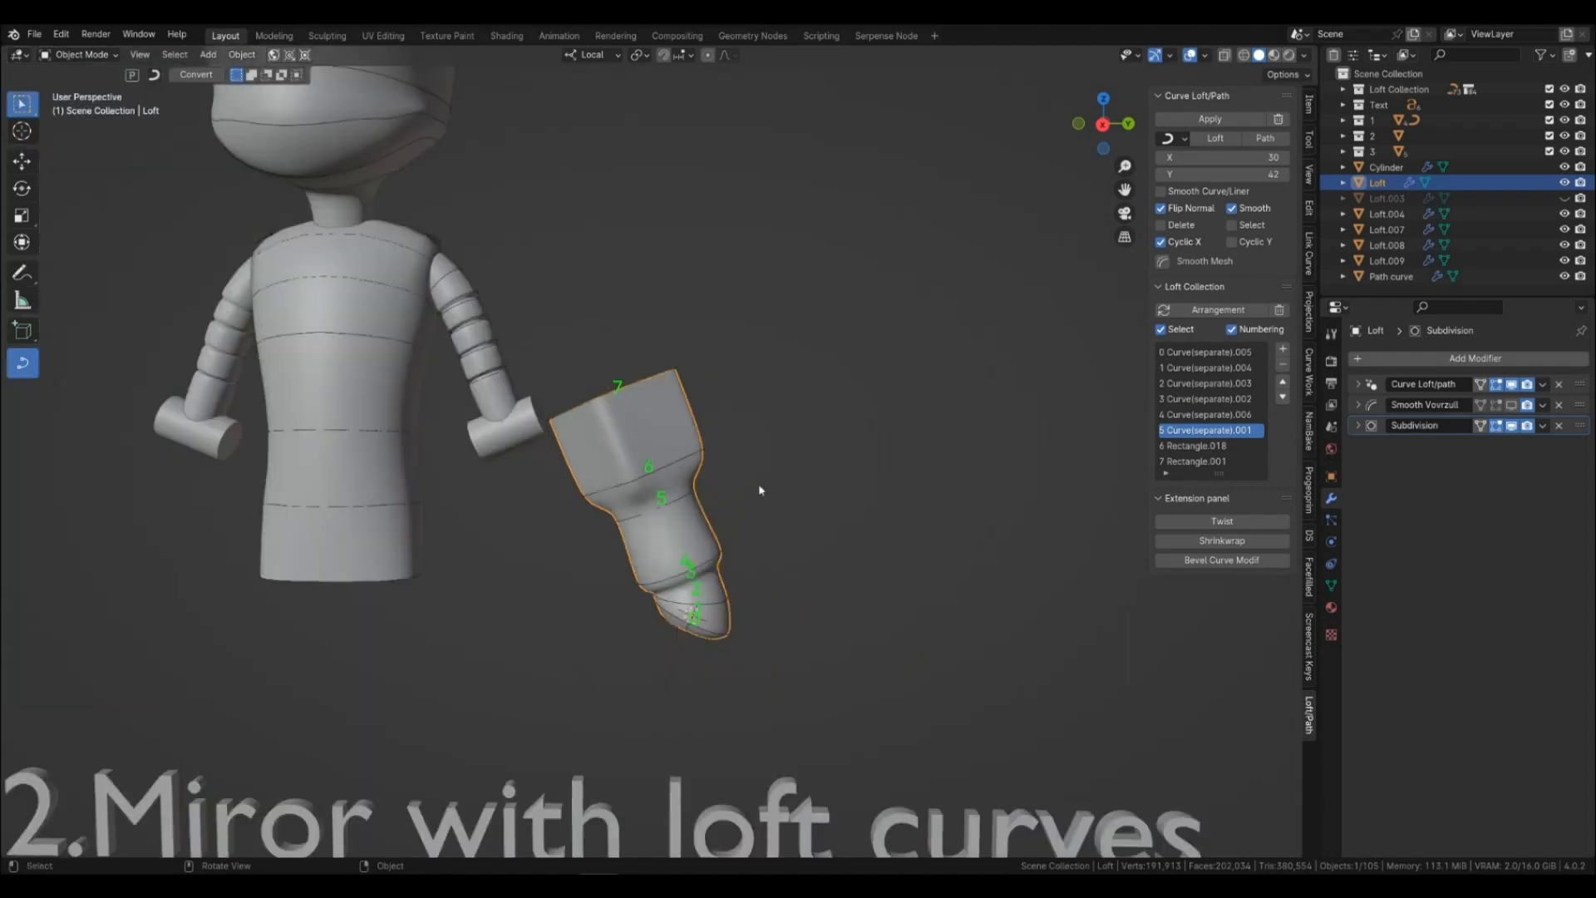
pyautogui.click(642, 380)
pyautogui.press('s')
pyautogui.click(845, 393)
# Move the whole forearm loft with its curves along global Y to the figure's arm and scale it to 0.912.
pyautogui.moveTo(780, 674); pyautogui.dragTo(610, 354)
pyautogui.press('g')
pyautogui.press('x')
pyautogui.press('y')
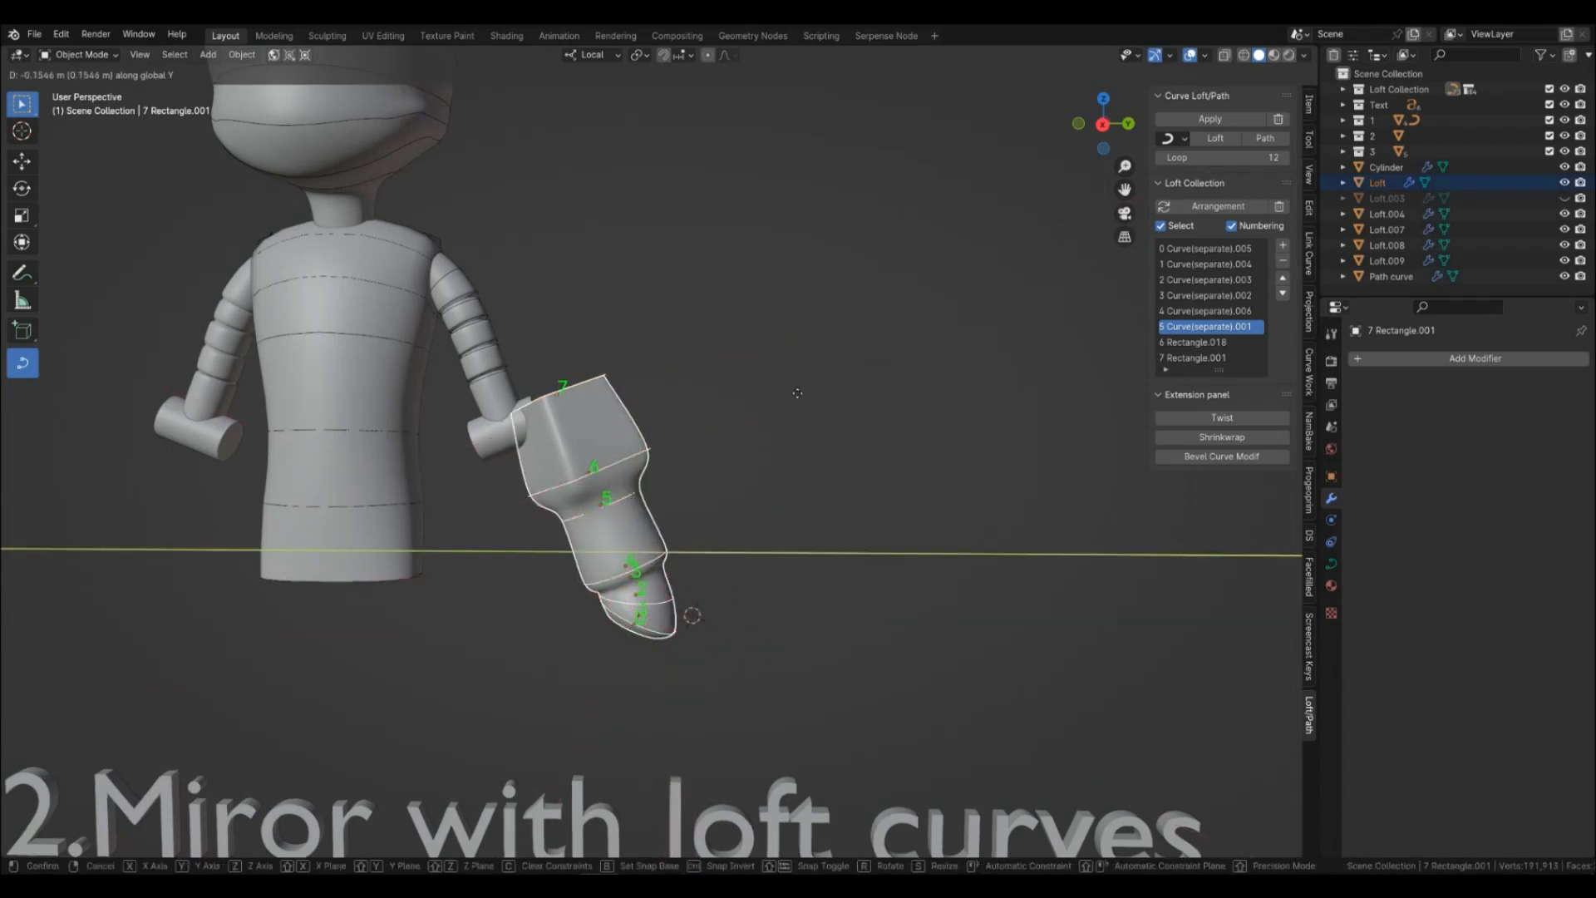
pyautogui.click(756, 420)
pyautogui.press('s')
pyautogui.click(828, 518)
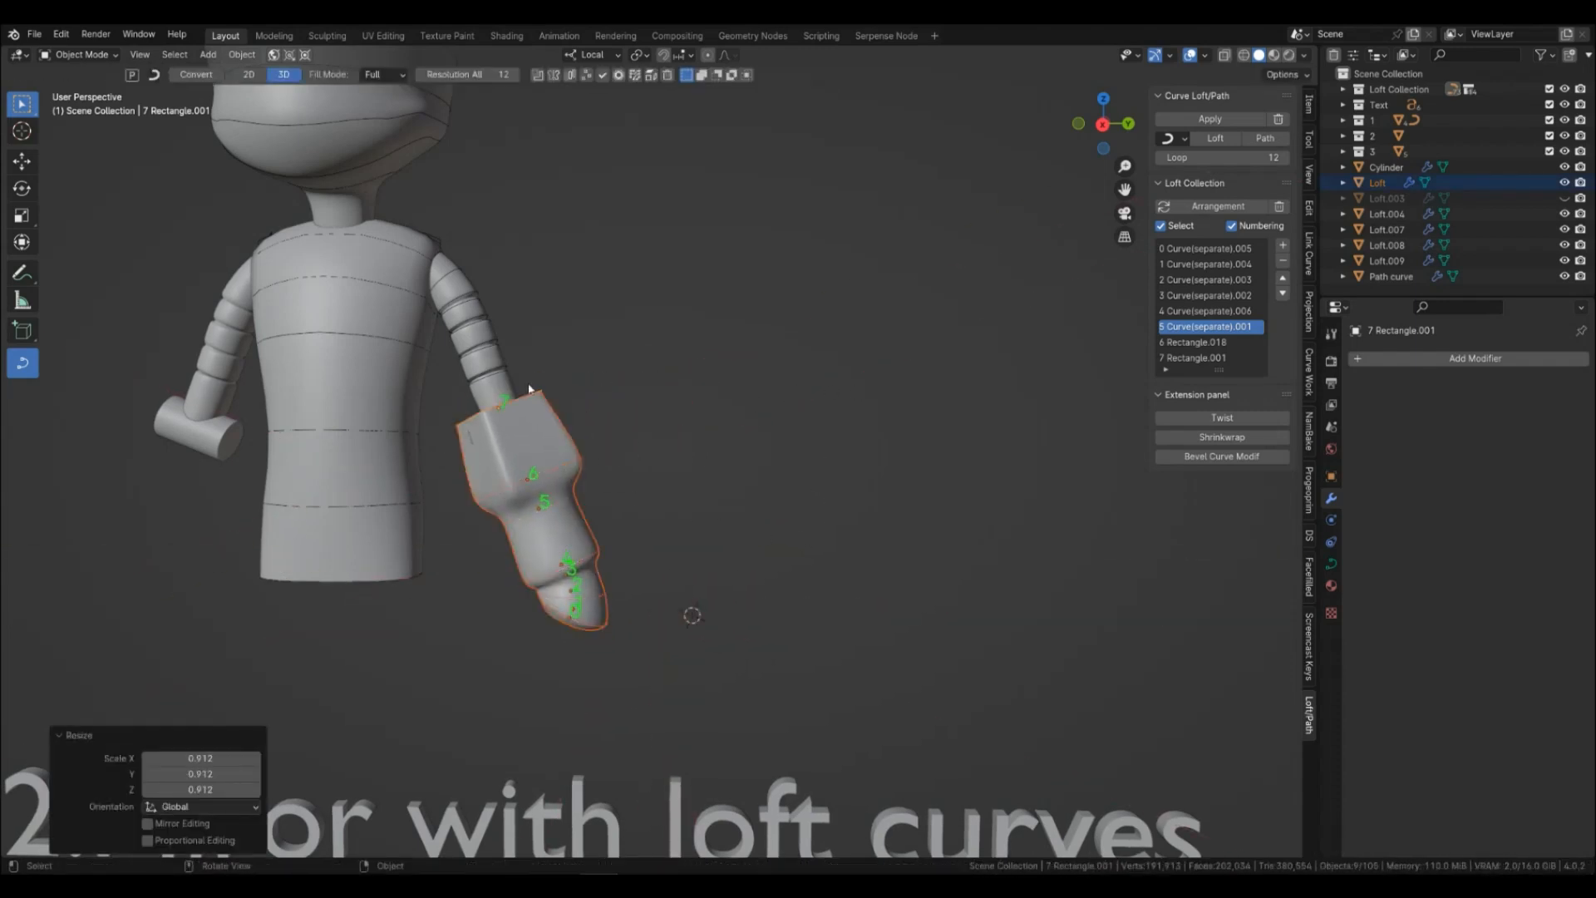
# Lower section curve 7 Rectangle.001 along Z so the loft's wide end sits below the arm's cylindrical joint.
pyautogui.click(532, 415)
pyautogui.press('g')
pyautogui.press('z')
pyautogui.rightClick(613, 406)
pyautogui.click(540, 393)
pyautogui.press('g')
pyautogui.press('z')
pyautogui.click(687, 459)
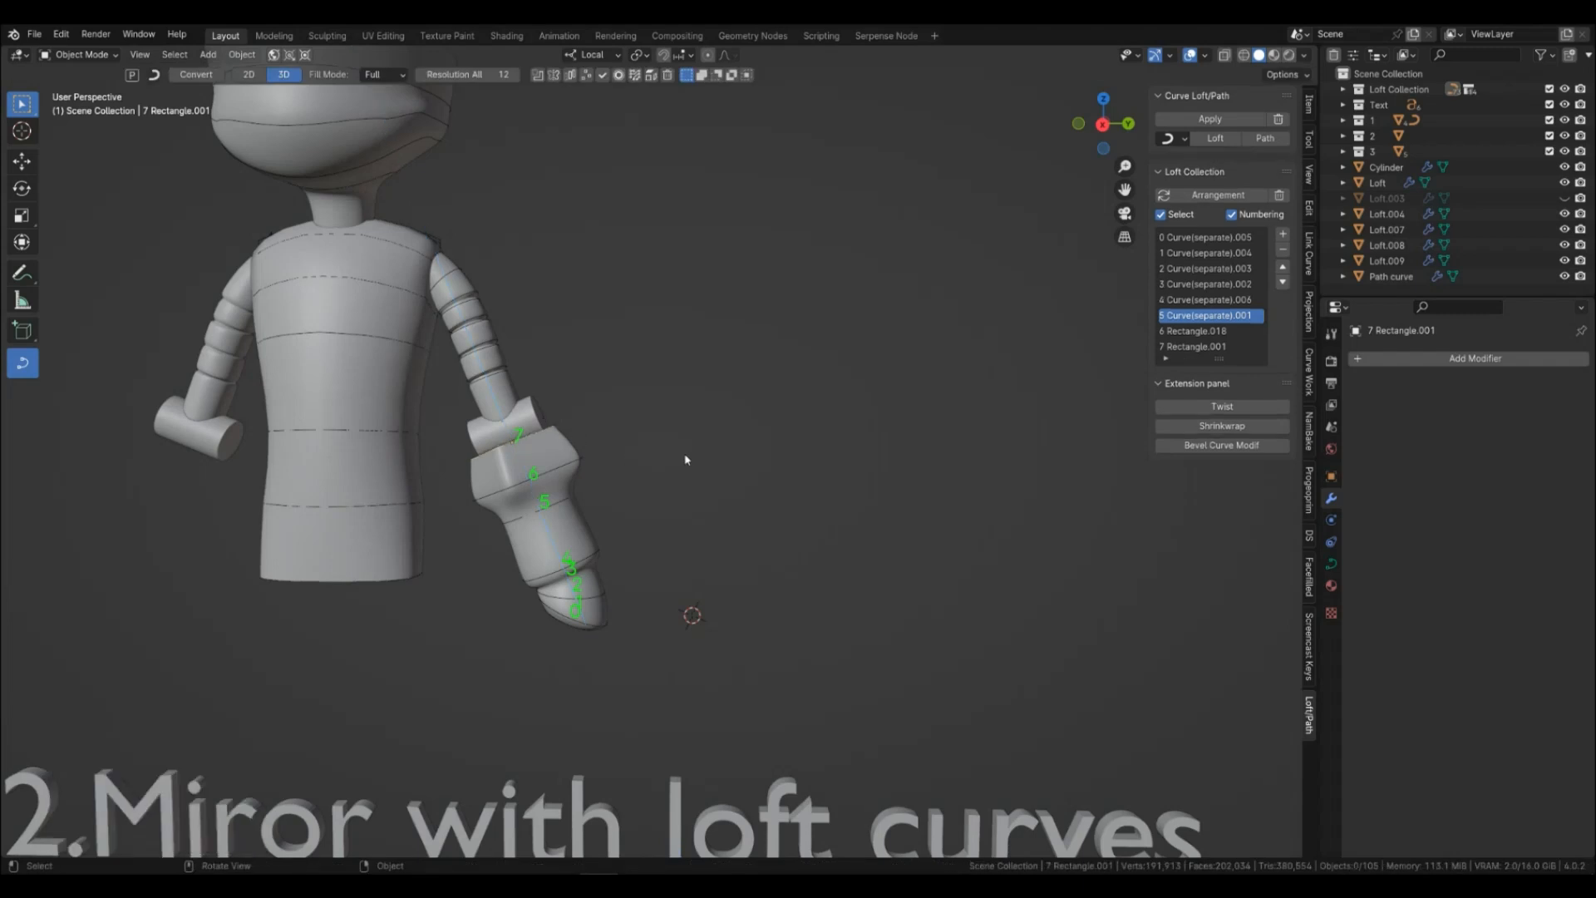
pyautogui.click(687, 458)
# Select the figure's head loft and lengthen the loft collection's curve list.
pyautogui.scroll(-5, 687, 465)
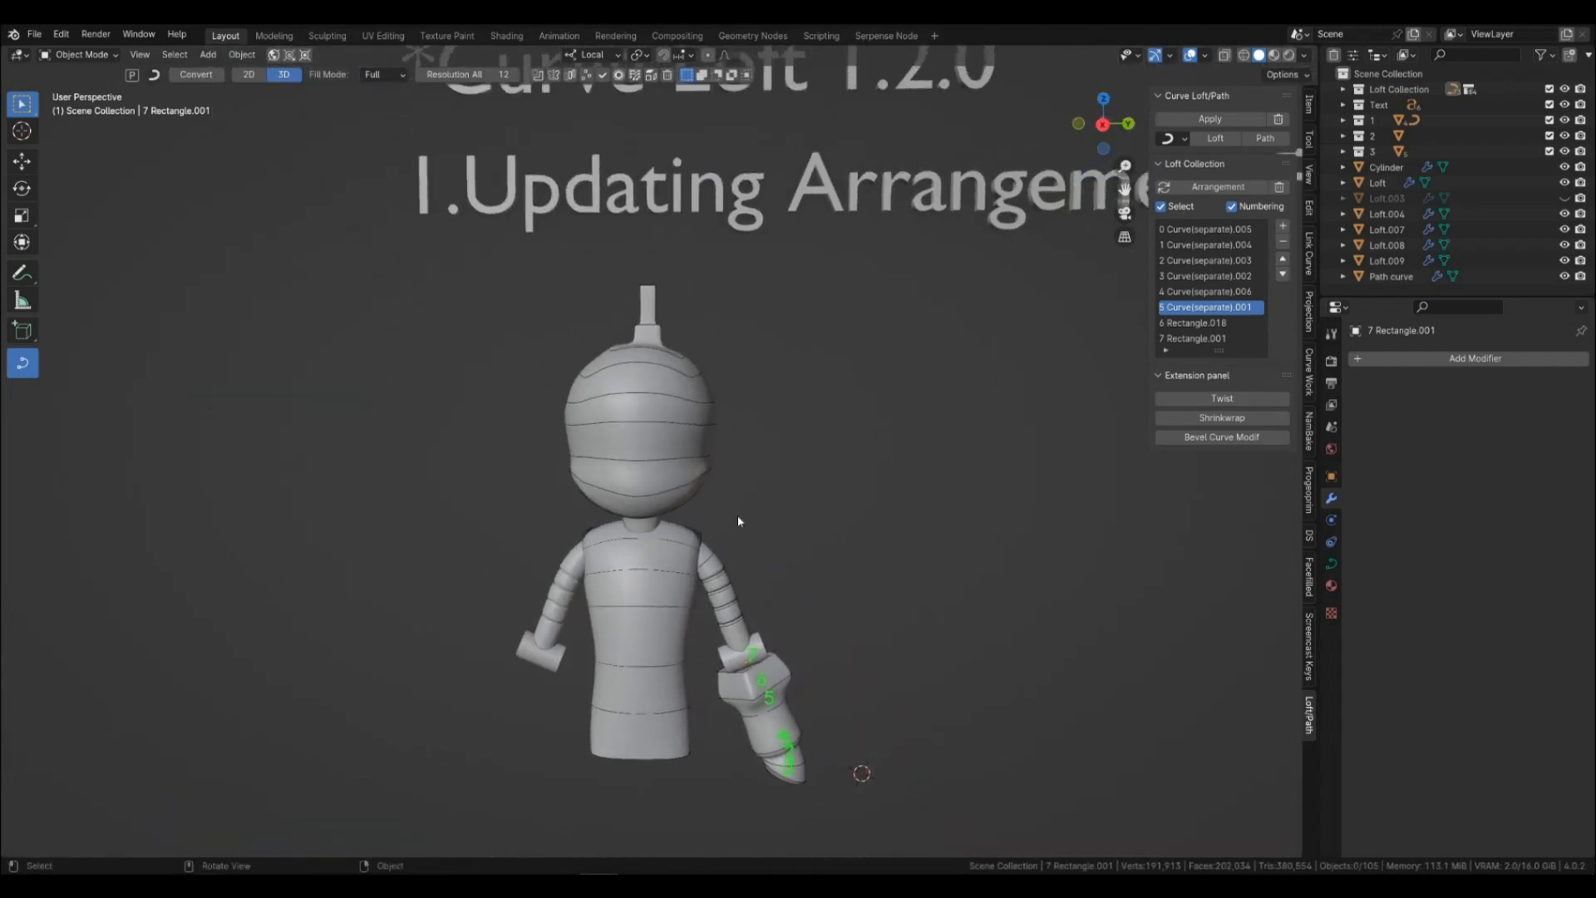
pyautogui.click(660, 480)
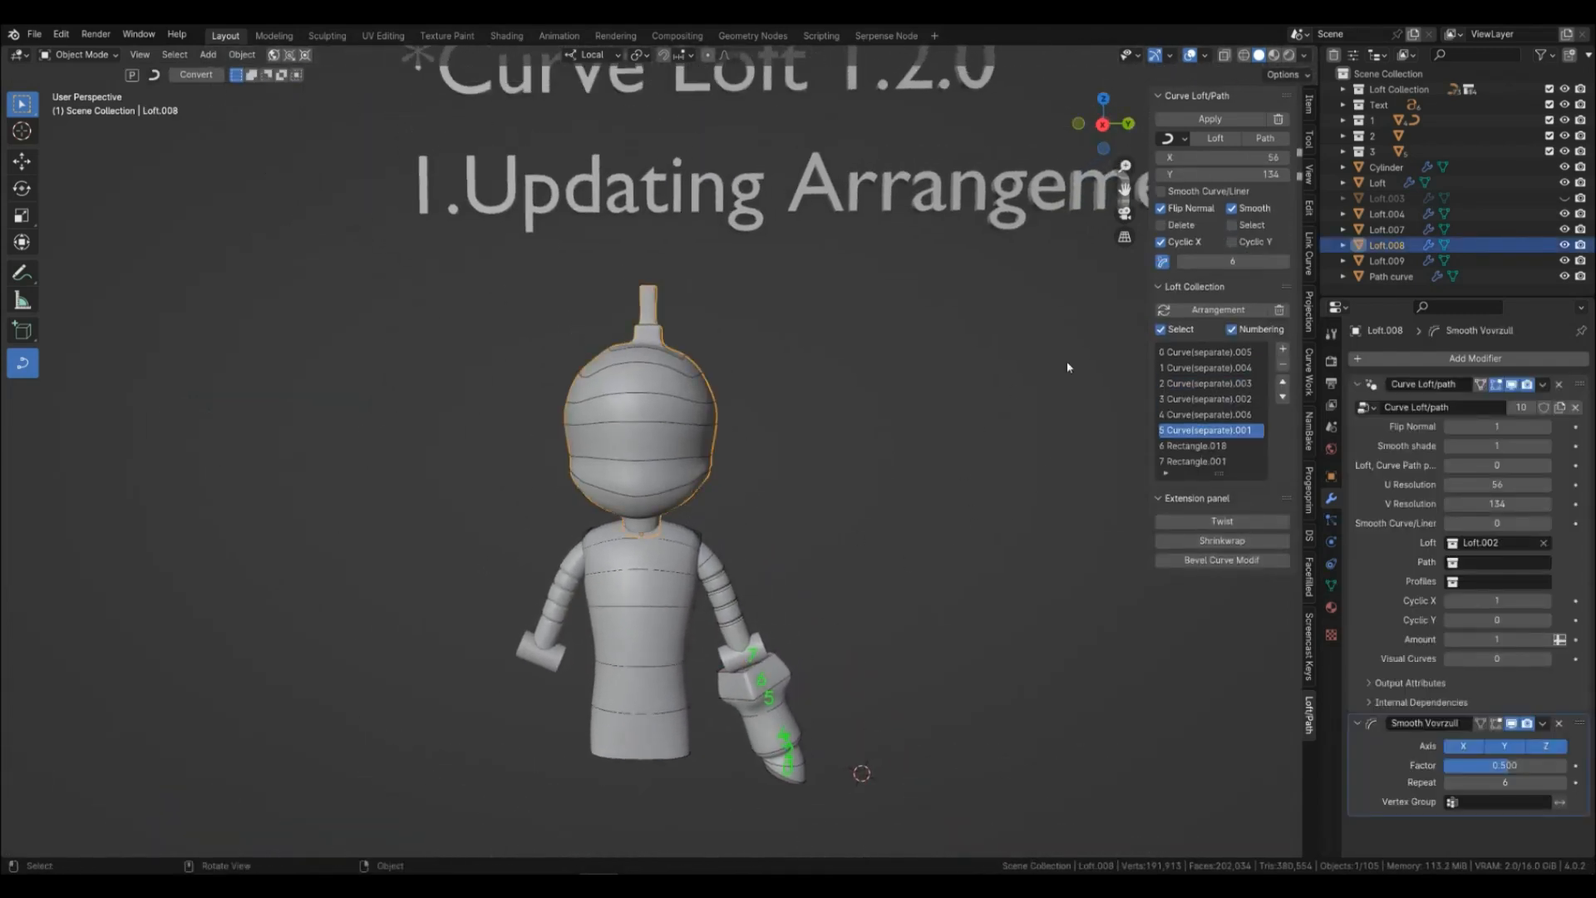
pyautogui.moveTo(1224, 480); pyautogui.dragTo(1224, 495)
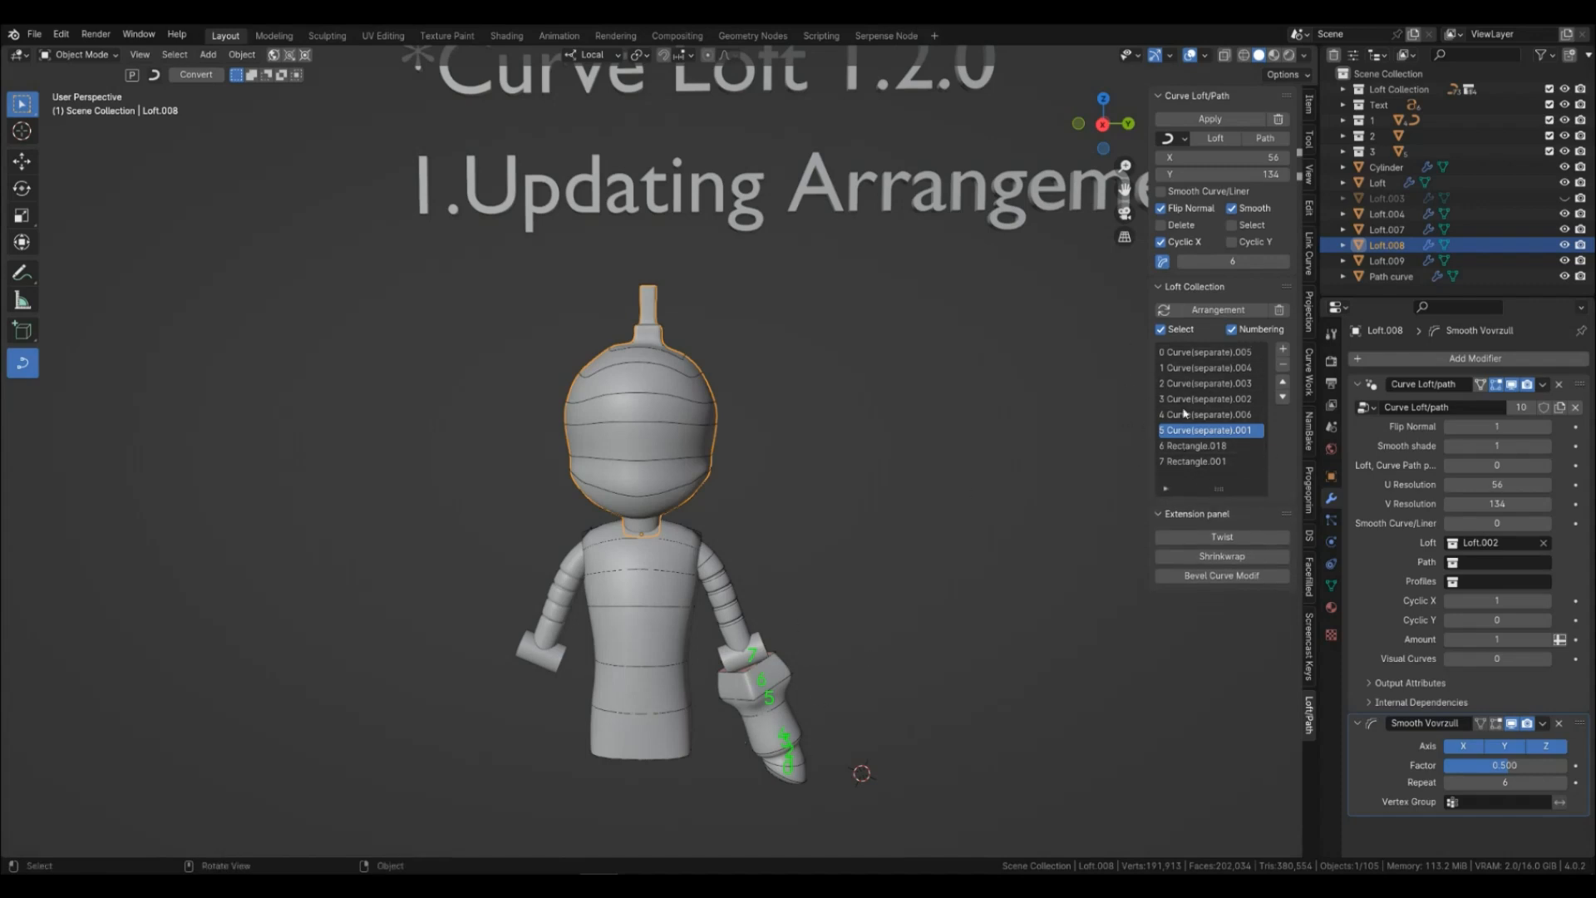
# Select the forearm loft at the end of the figure's arm and delete it.
pyautogui.click(1239, 331)
pyautogui.click(779, 735)
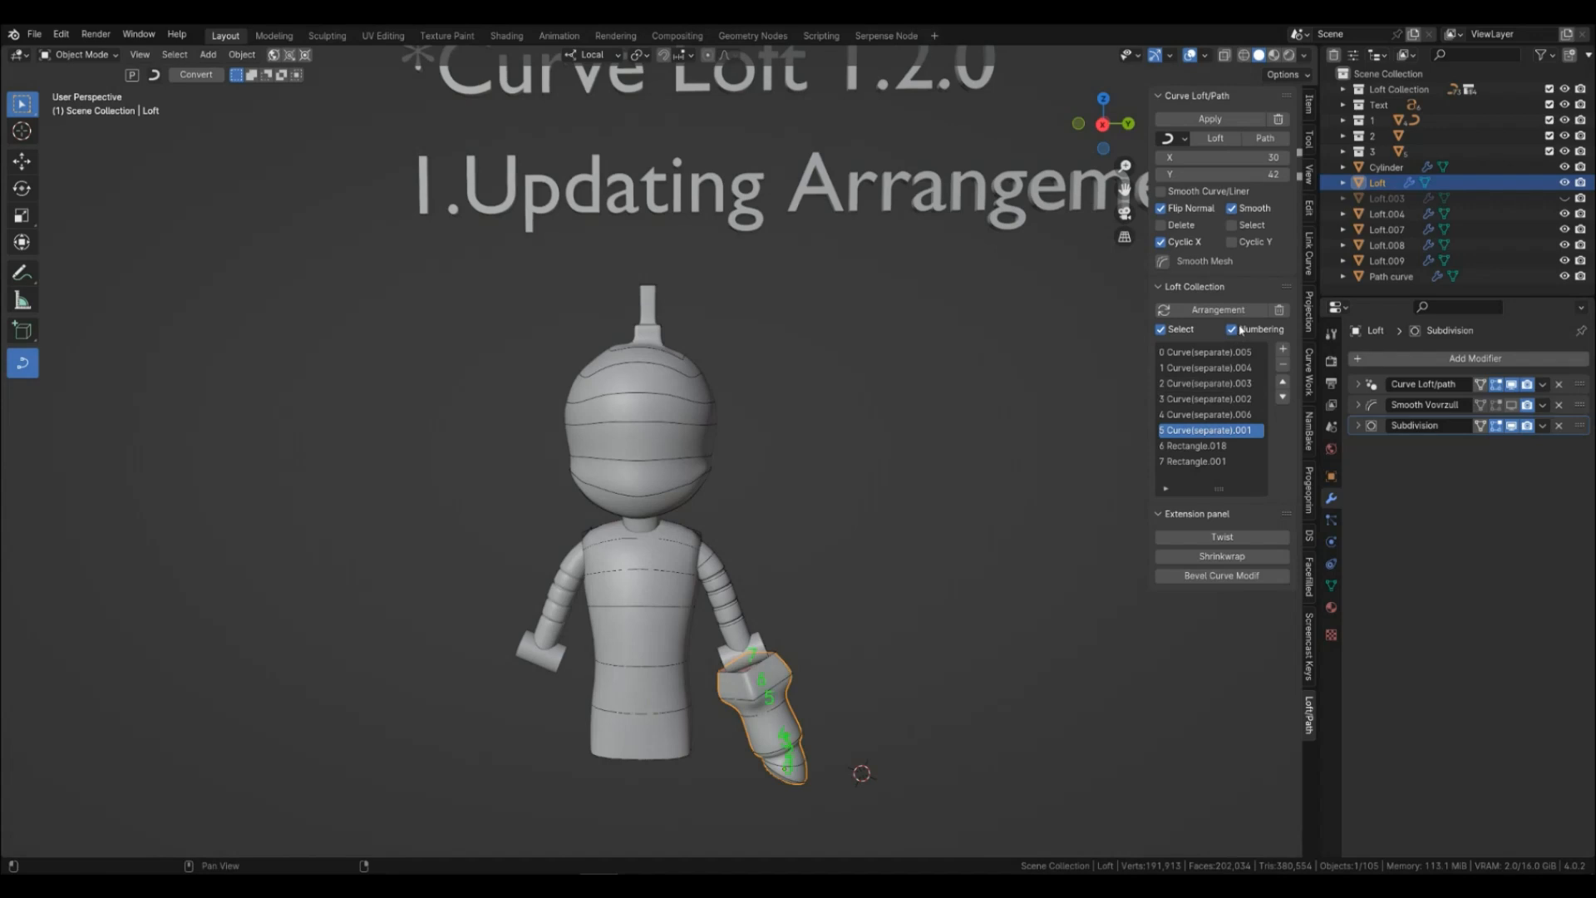
pyautogui.press('x')
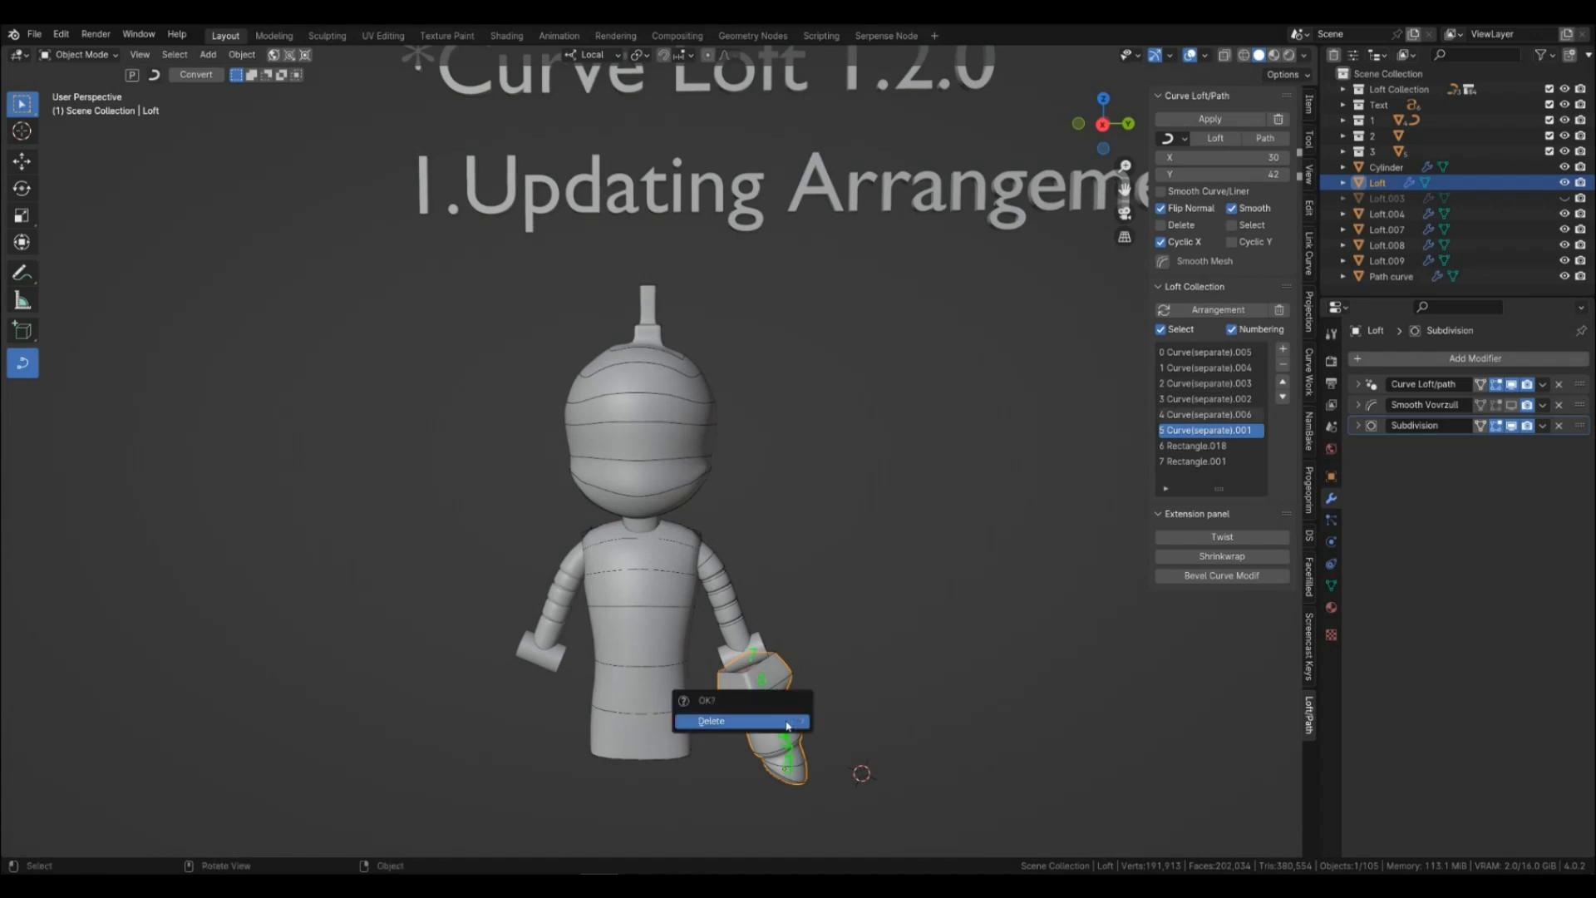
pyautogui.click(790, 725)
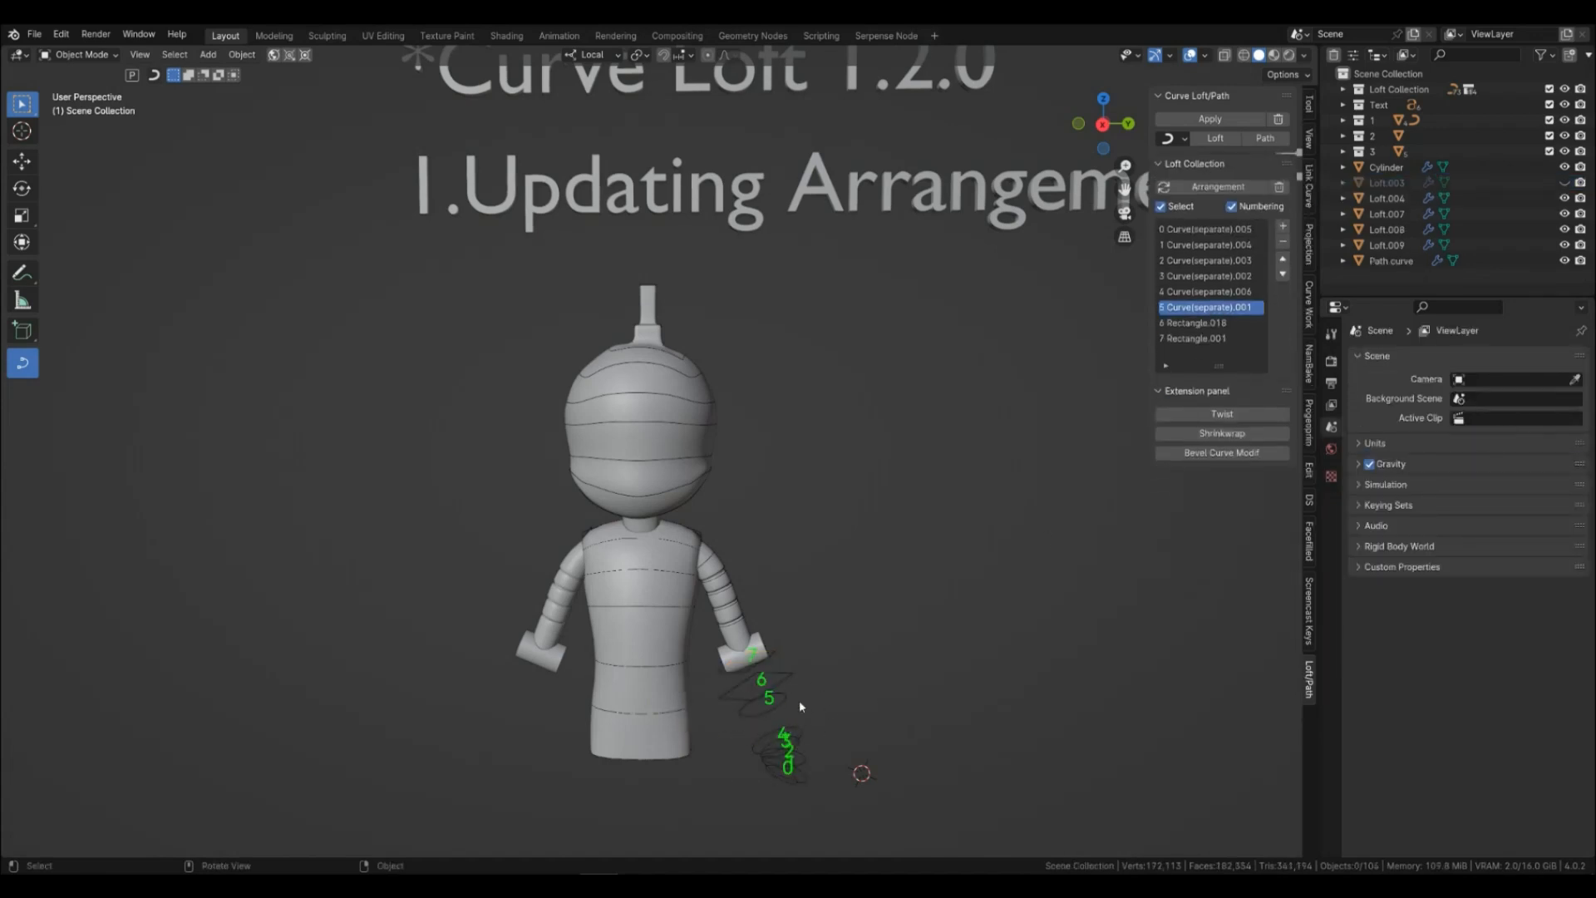
# Toggle the curve numbering and clear the loft collection's curve list.
pyautogui.click(1258, 209)
pyautogui.click(1260, 208)
pyautogui.click(1279, 189)
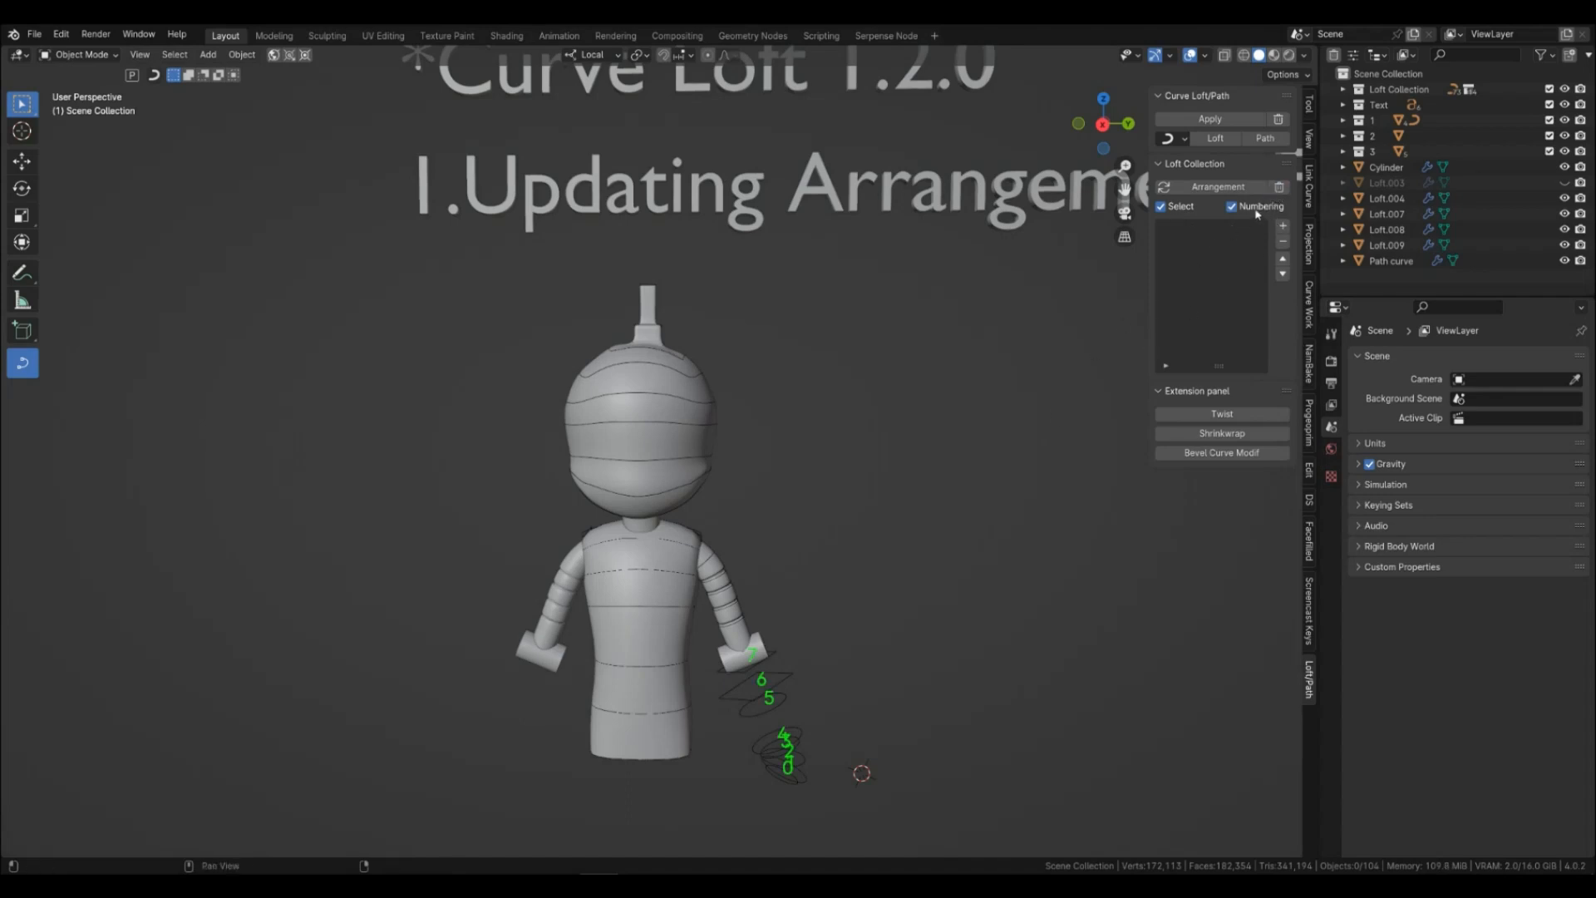
# Undo the clearing of the curve list and the deletion of the forearm loft.
pyautogui.click(1257, 210)
pyautogui.hotkey('ctrl', 'z')
pyautogui.hotkey('ctrl', 'z')
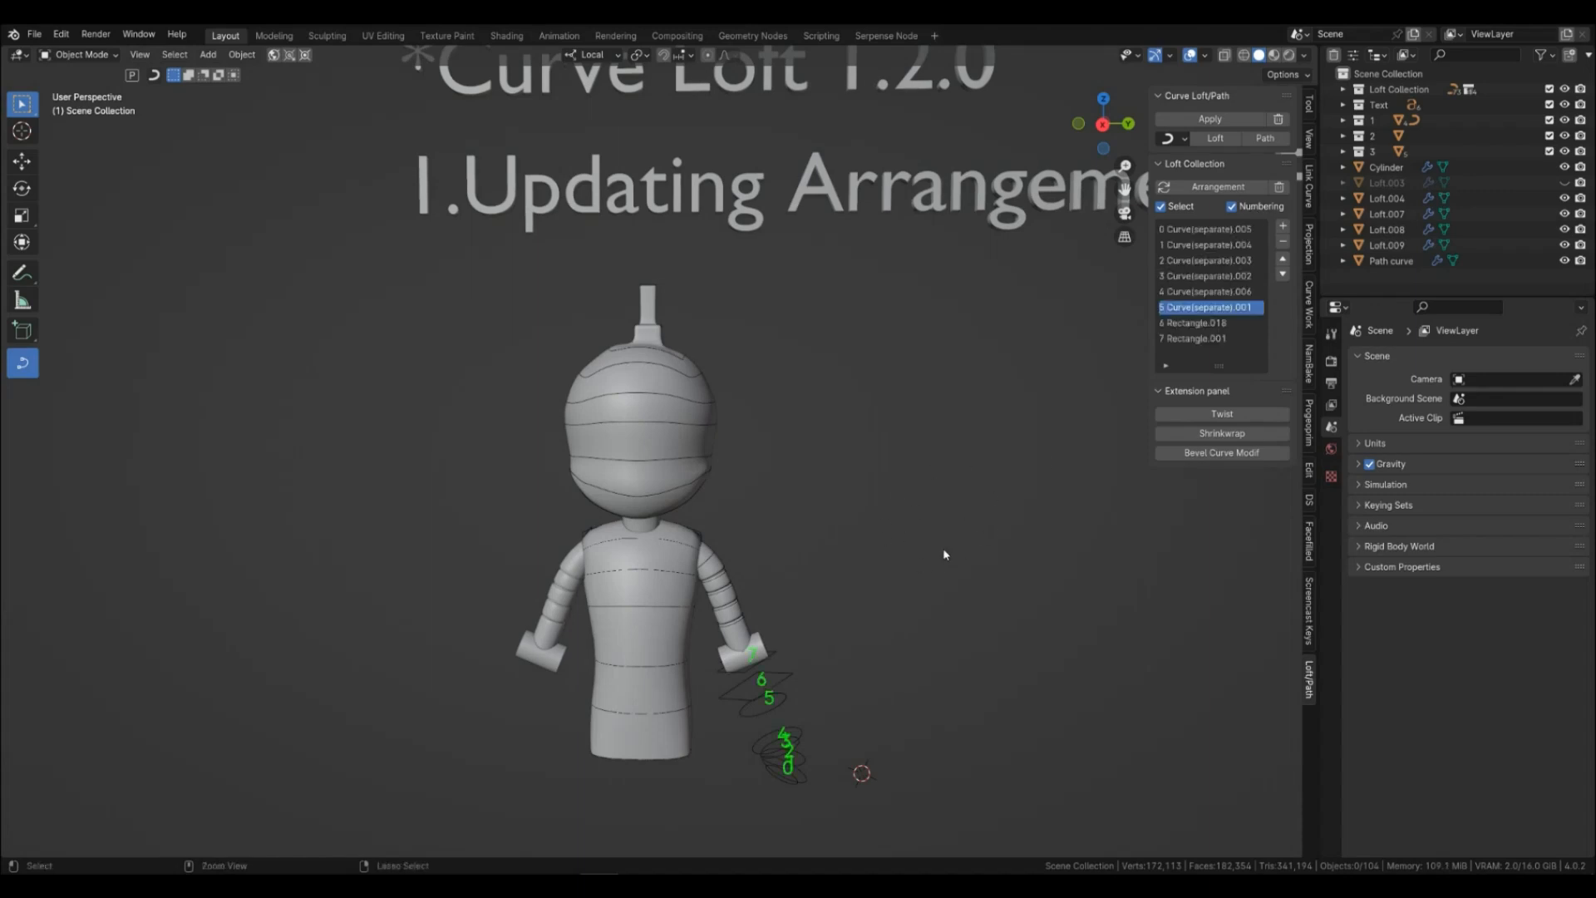
pyautogui.hotkey('ctrl', 'shift', 'z')
# Turn off curve numbering and load the head loft's curves into the loft collection, lengthening the list to show them all.
pyautogui.click(1251, 333)
pyautogui.click(832, 577)
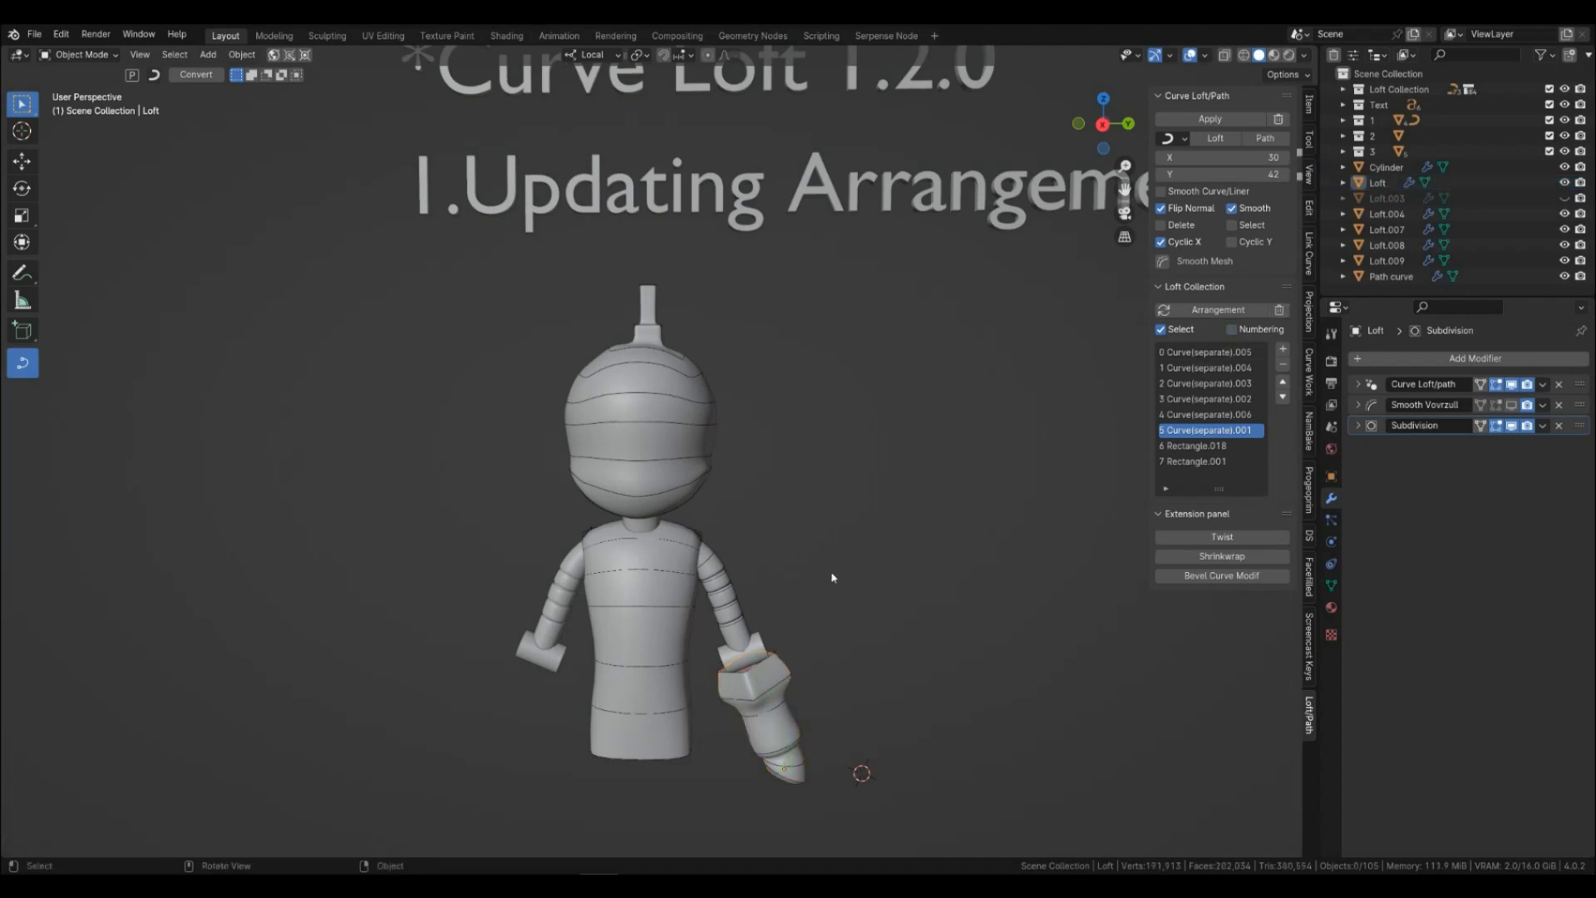
pyautogui.click(656, 487)
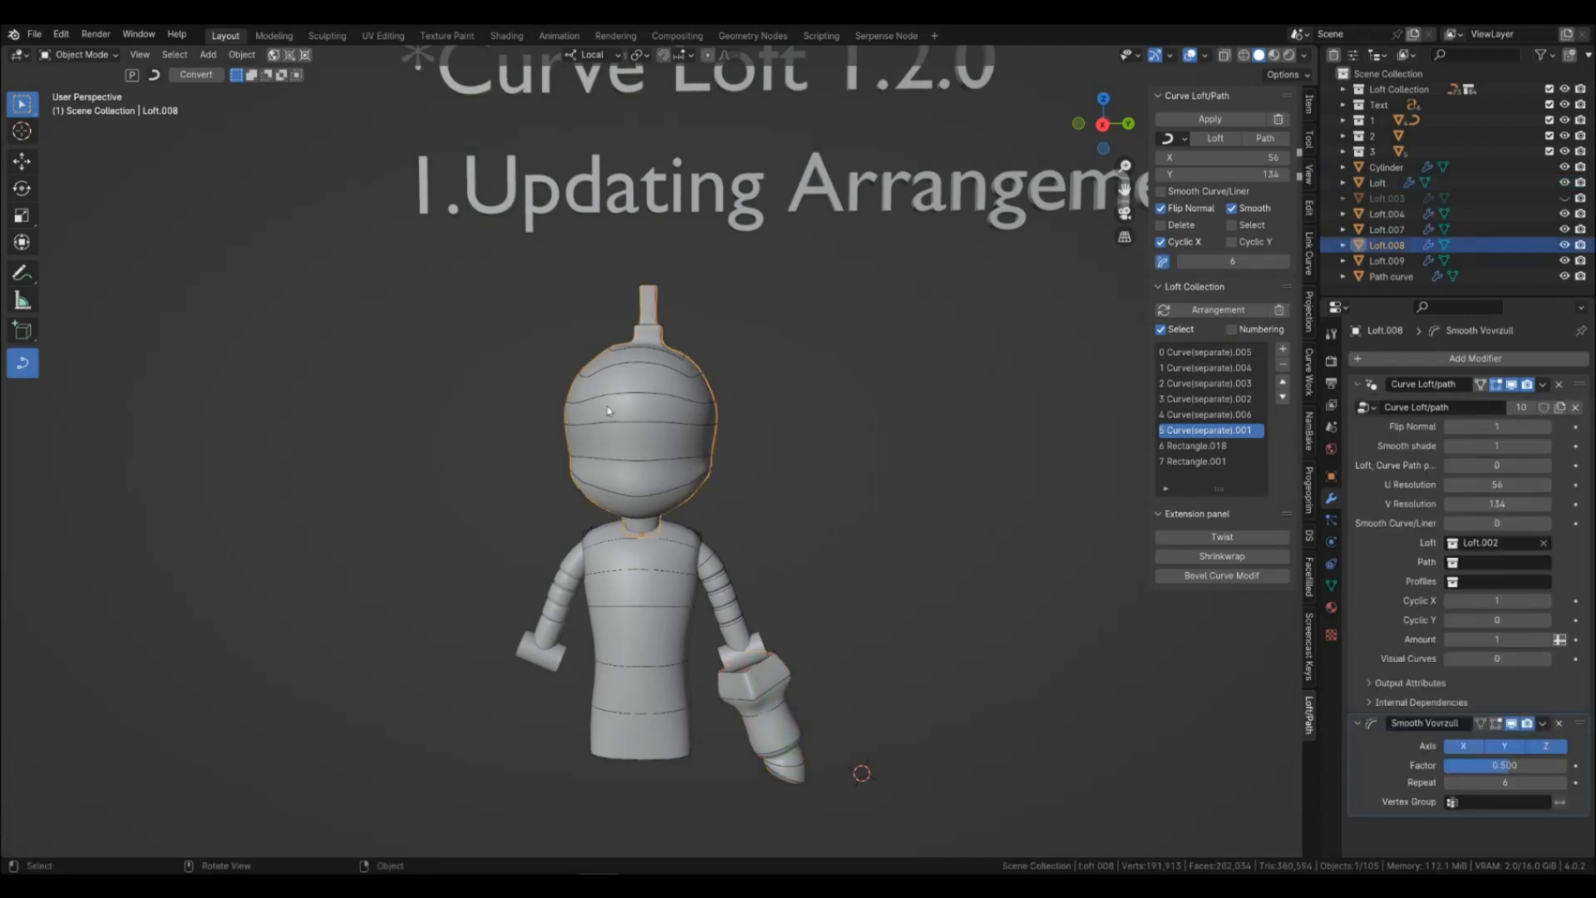
pyautogui.click(1205, 312)
pyautogui.moveTo(1224, 495); pyautogui.dragTo(1218, 572)
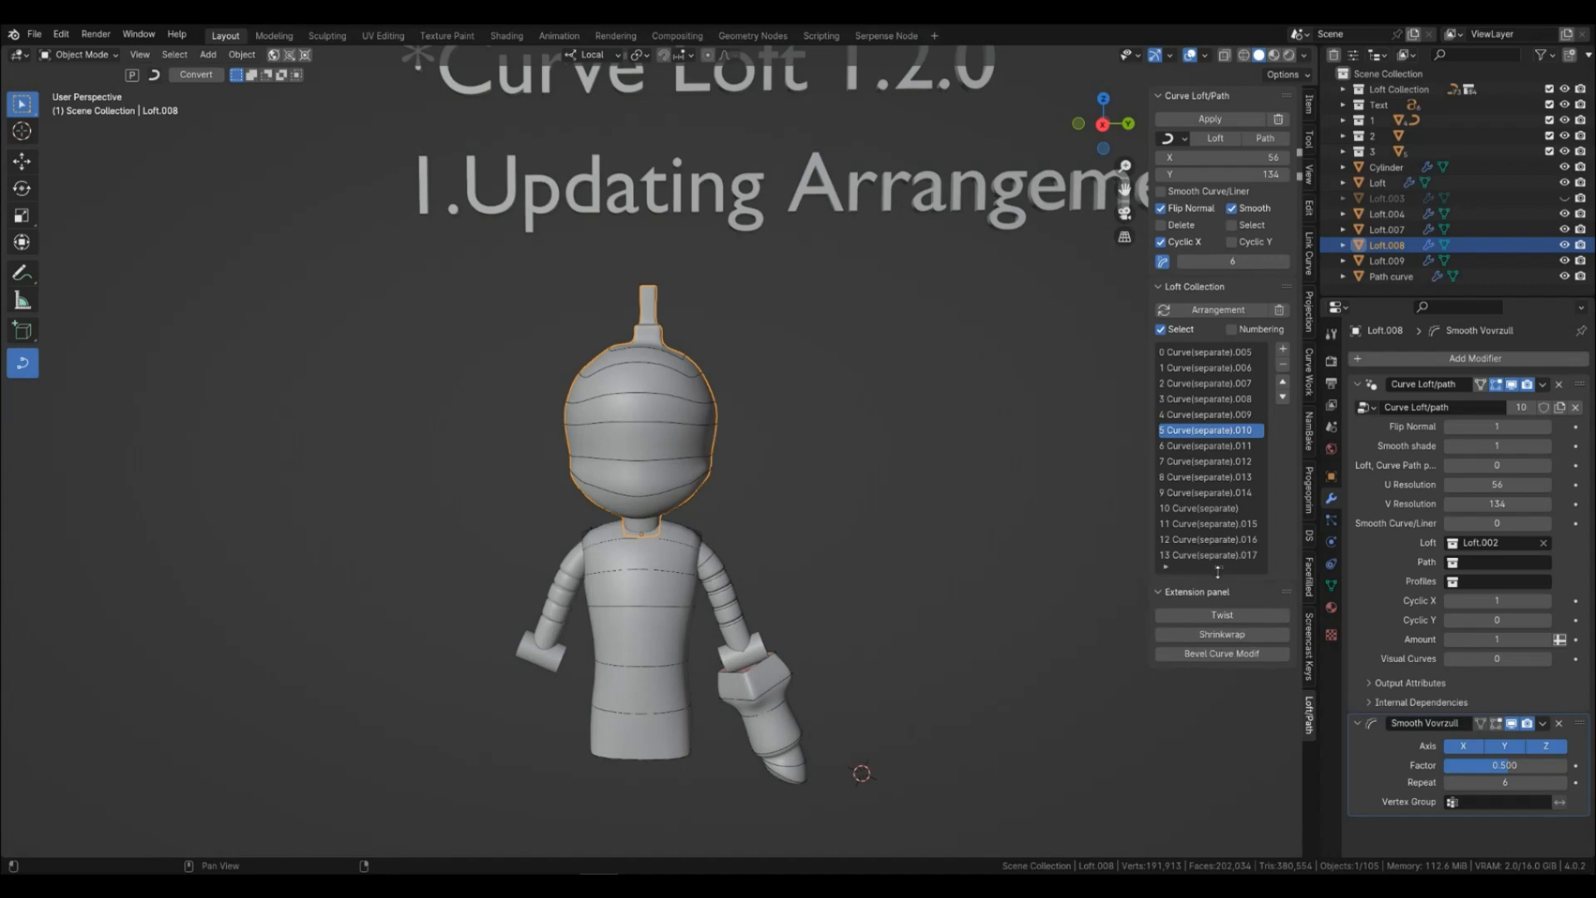
# Select the head loft's curves one after another through the list, from 2 Curve(separate).007 to 12 Curve(separate).016.
pyautogui.click(1187, 385)
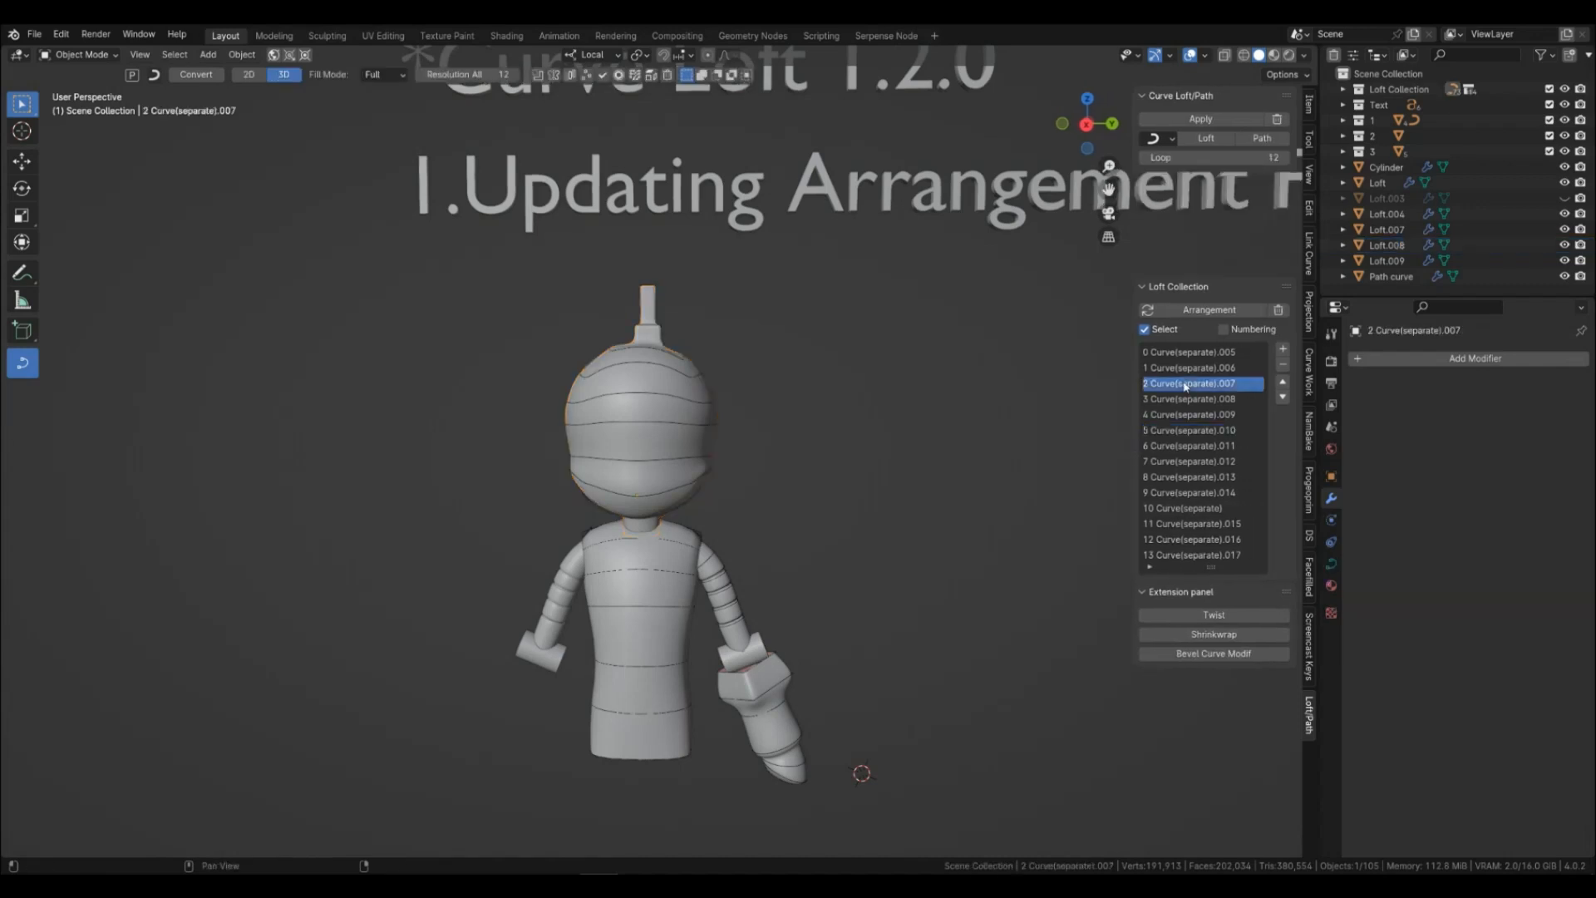
pyautogui.click(1185, 389)
pyautogui.click(1187, 405)
pyautogui.click(1189, 420)
pyautogui.click(1191, 450)
pyautogui.click(1191, 435)
pyautogui.click(1189, 388)
pyautogui.click(1186, 358)
pyautogui.click(1180, 326)
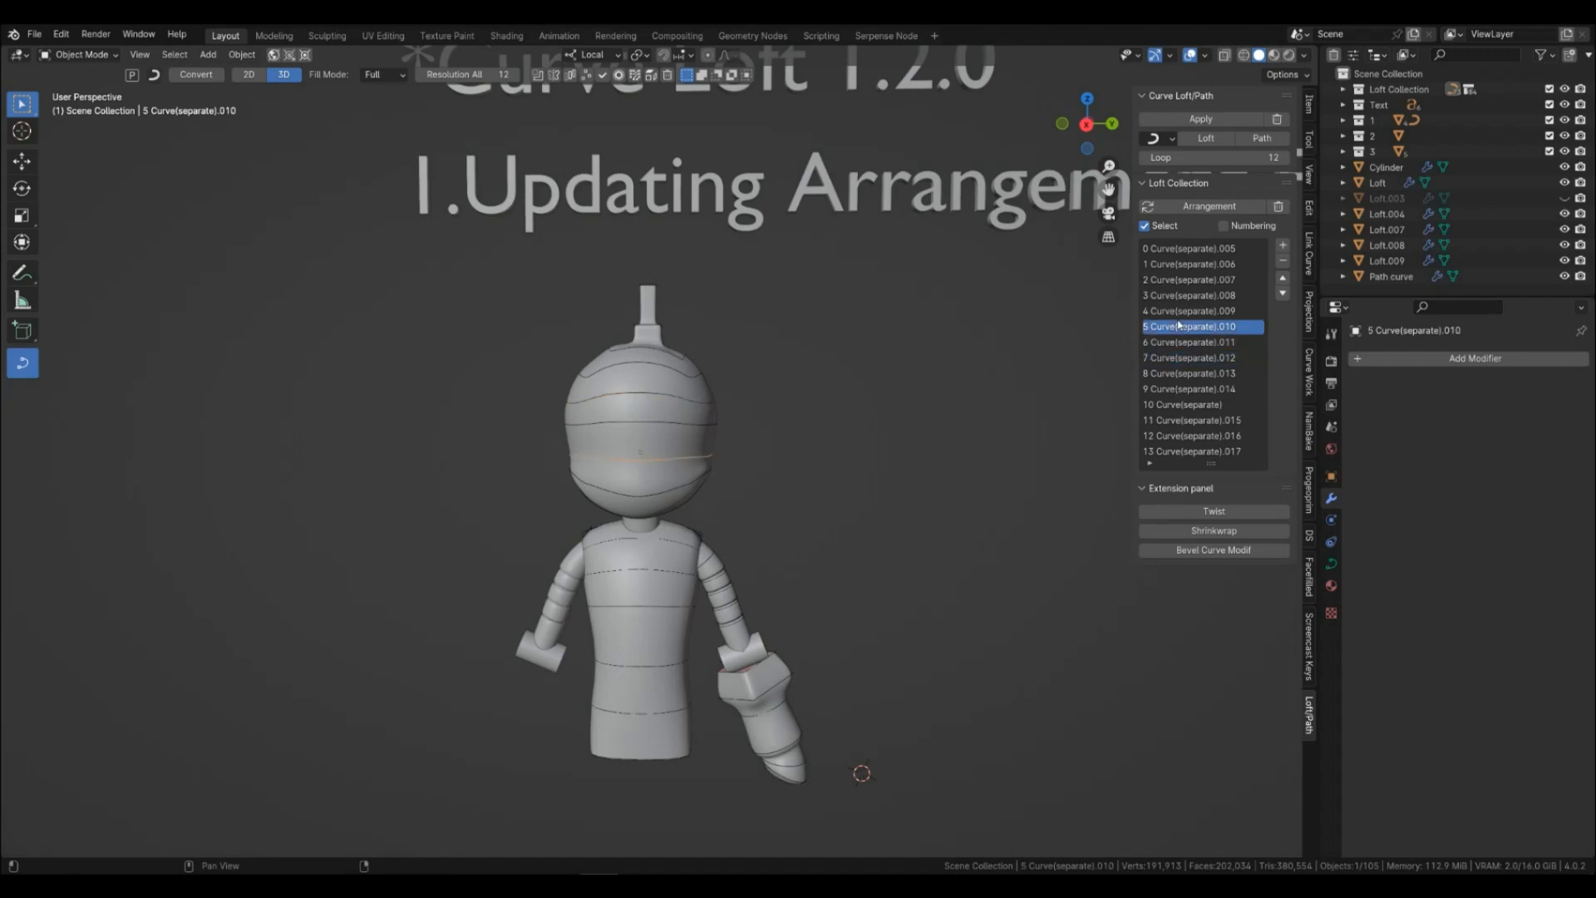
pyautogui.click(1188, 404)
pyautogui.click(1191, 436)
# Show the head curves' order numbers, hide them again, and shorten the curve list.
pyautogui.click(1231, 208)
pyautogui.moveTo(716, 471); pyautogui.dragTo(623, 495, button='middle')
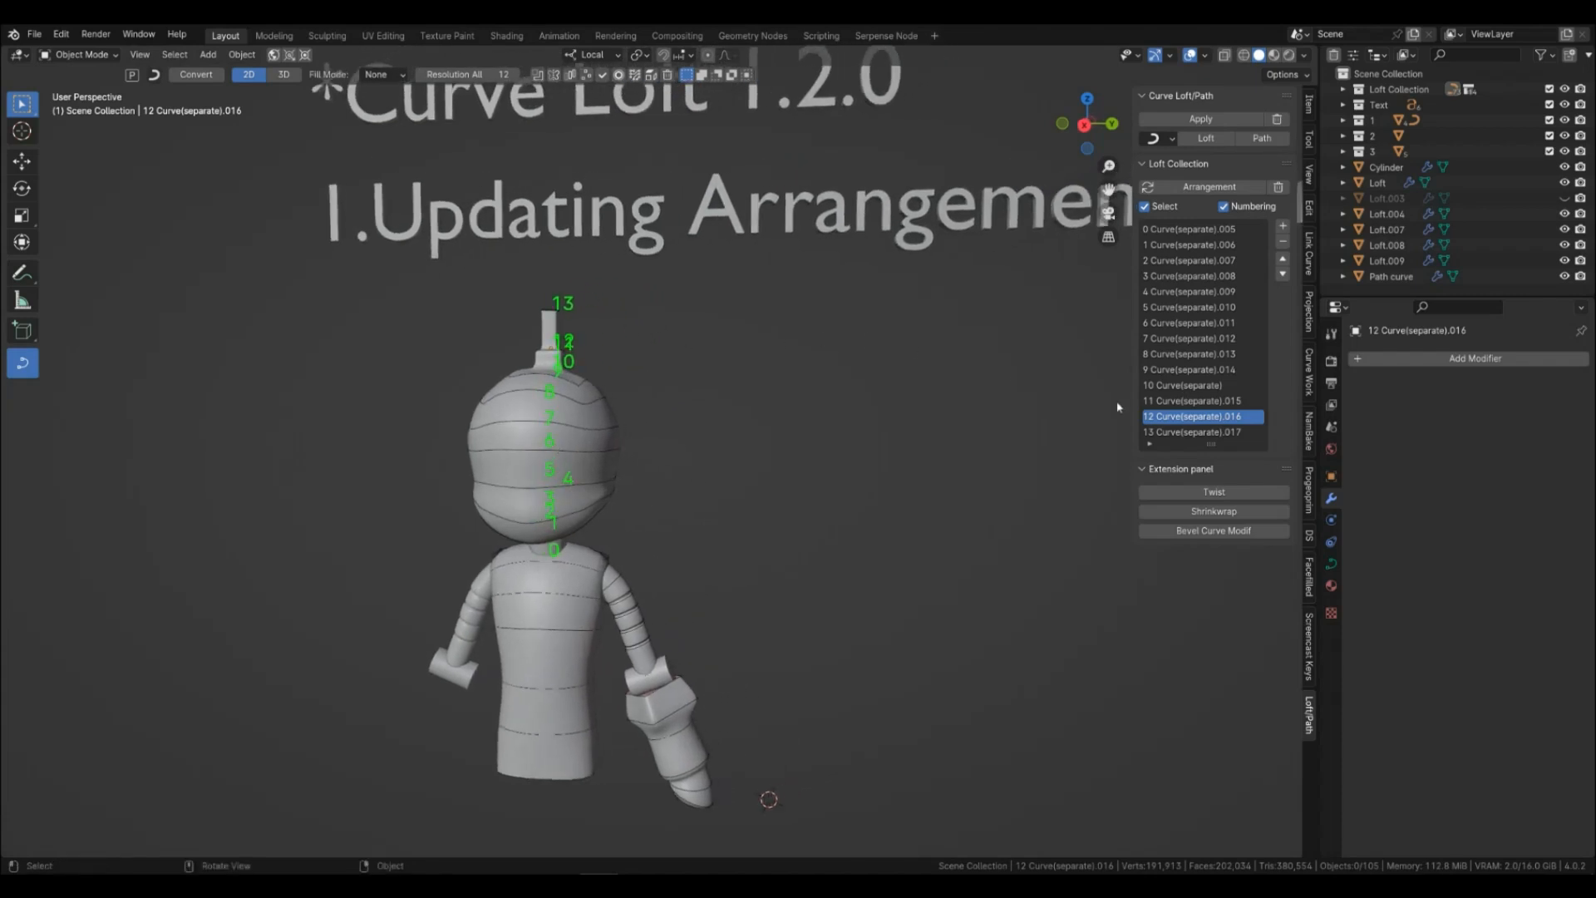
pyautogui.moveTo(792, 448); pyautogui.dragTo(808, 443, button='middle')
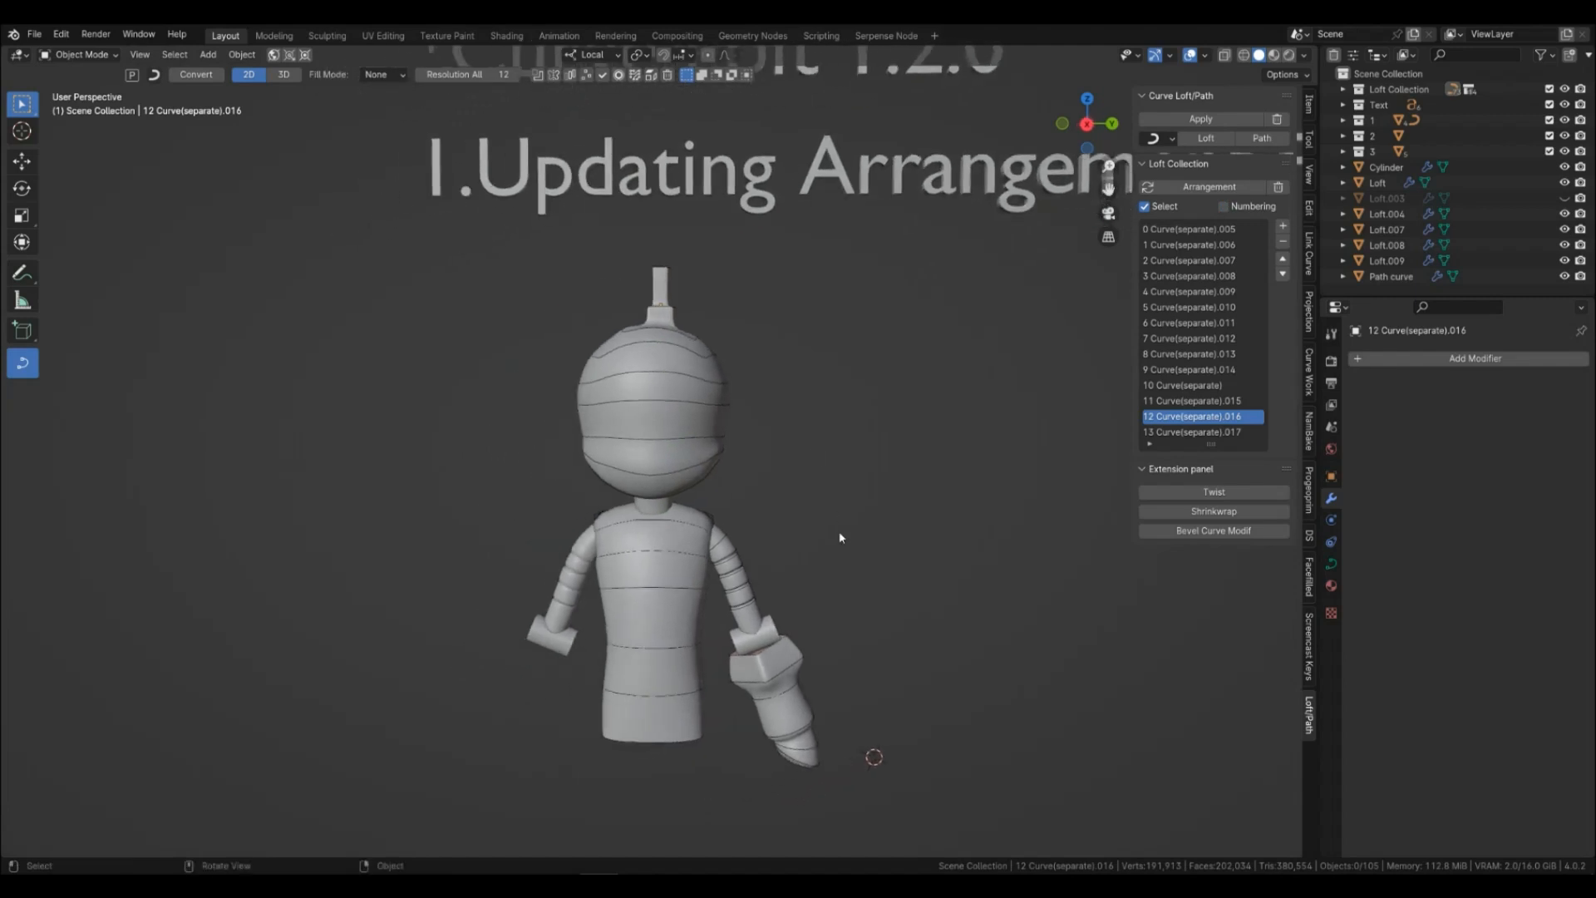
pyautogui.moveTo(1216, 450); pyautogui.dragTo(1213, 385)
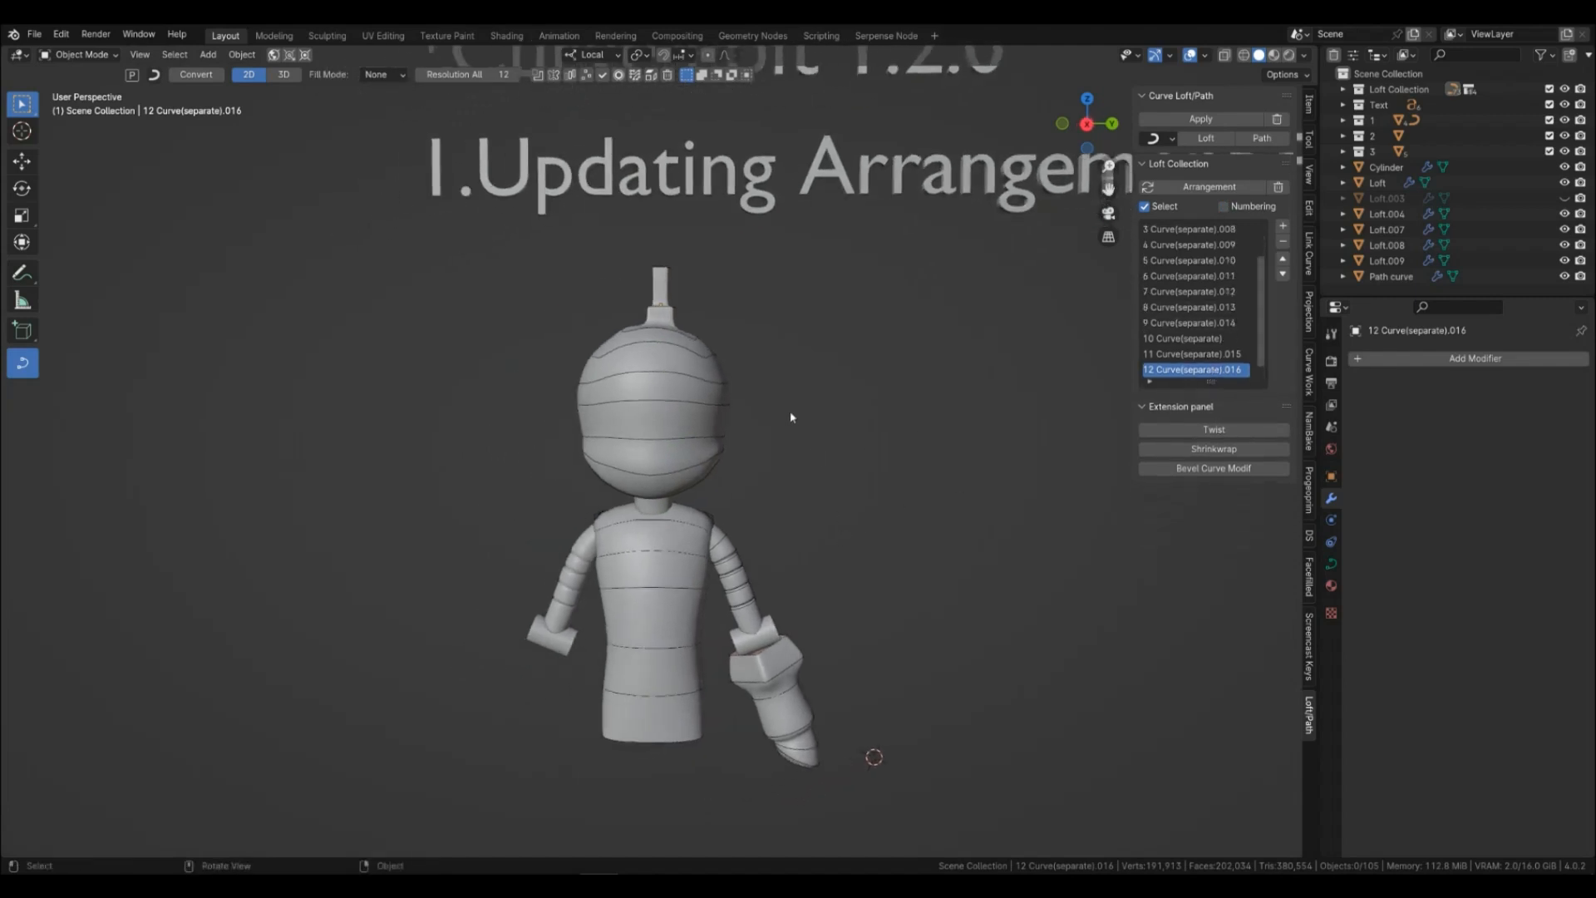
pyautogui.scroll(3, 765, 449)
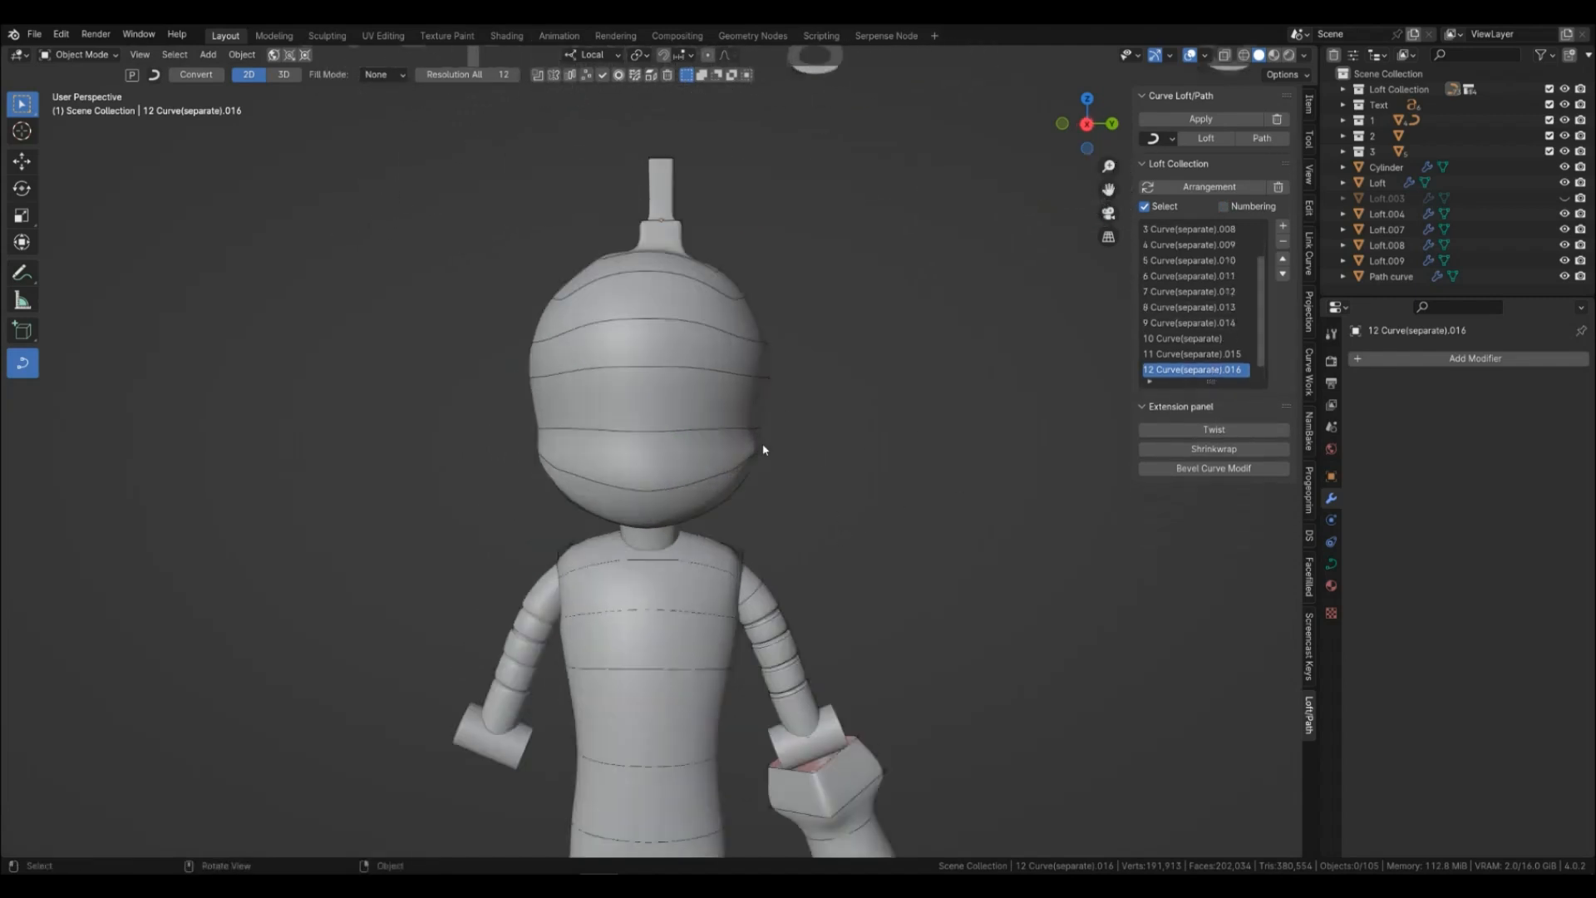
# Turn on curve numbering and remove 6 Curve(separate).011 from the head's loft collection list.
pyautogui.click(1173, 327)
pyautogui.click(659, 383)
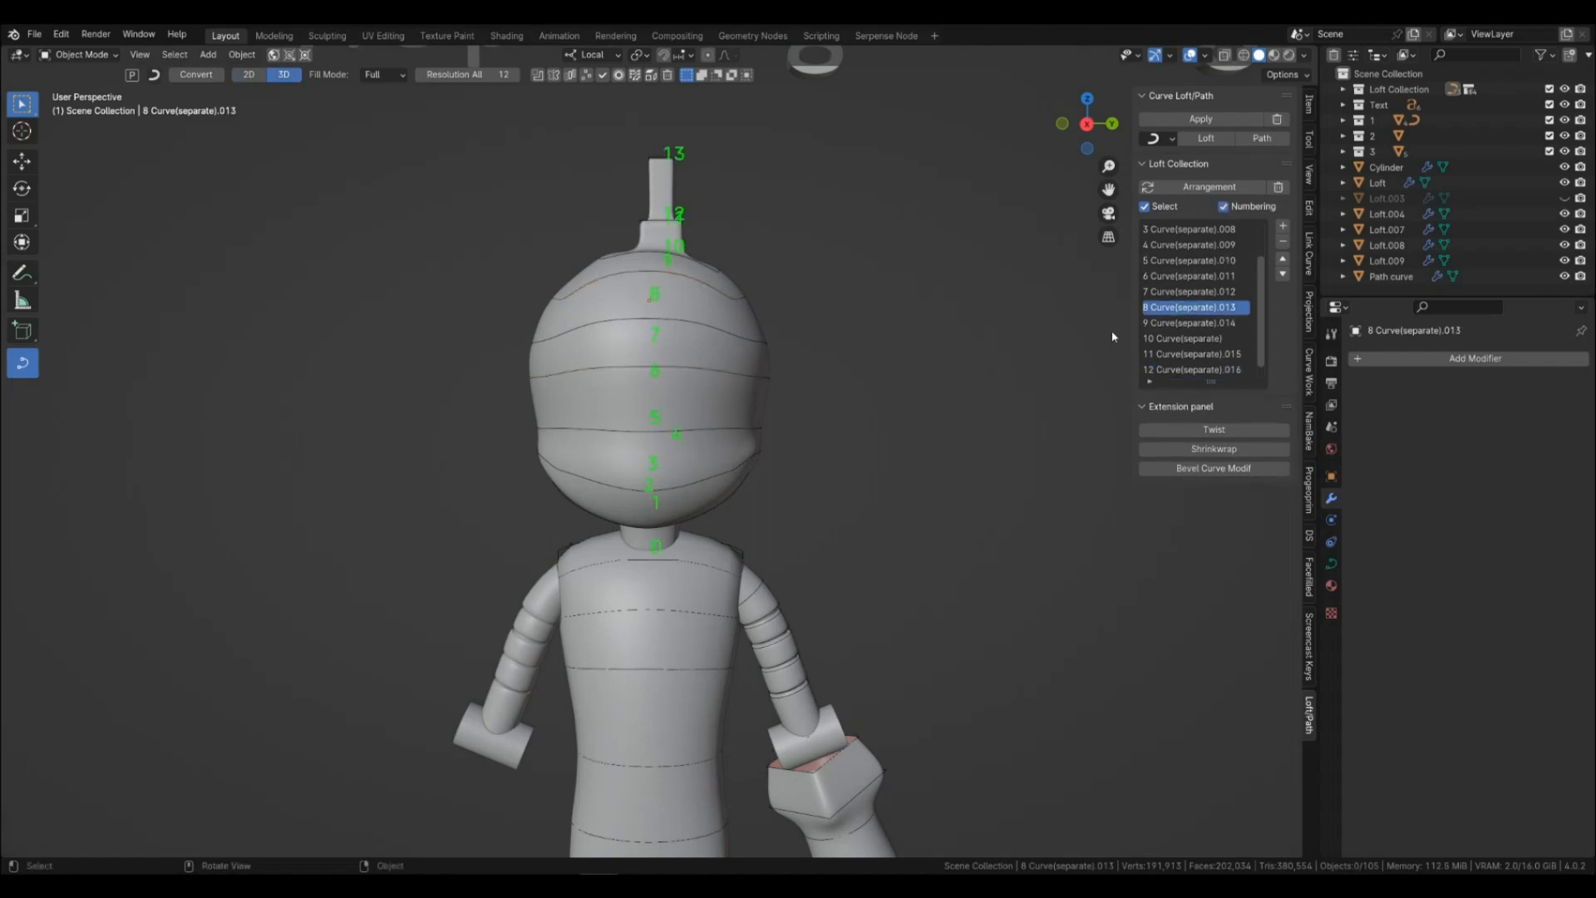
pyautogui.click(1181, 277)
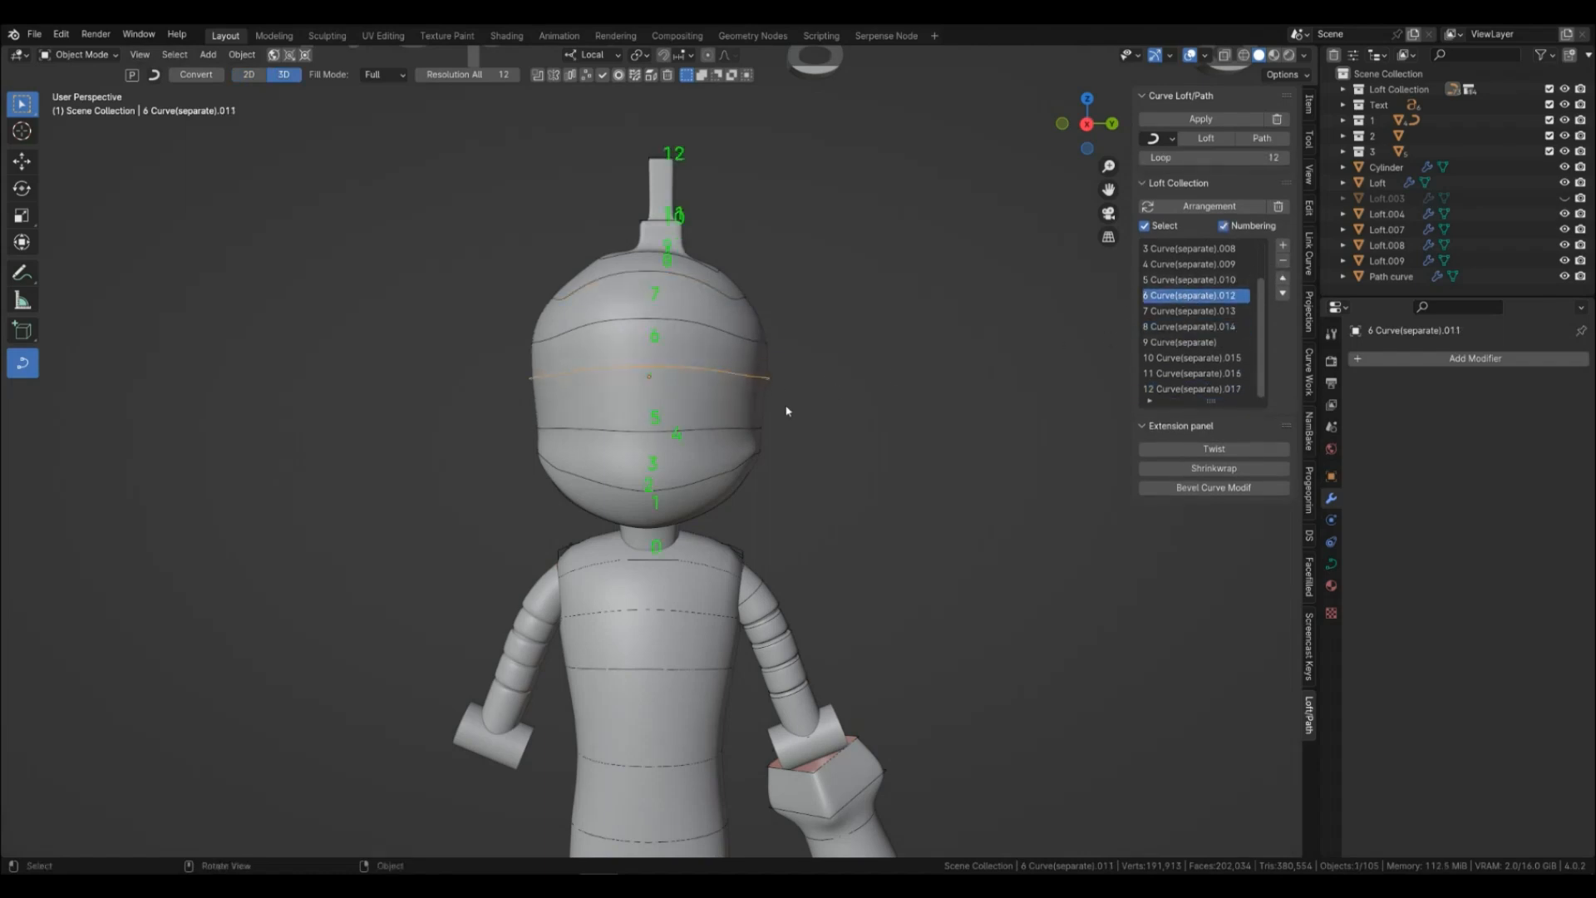
pyautogui.press('g')
pyautogui.rightClick(756, 454)
pyautogui.scroll(2, 1159, 323)
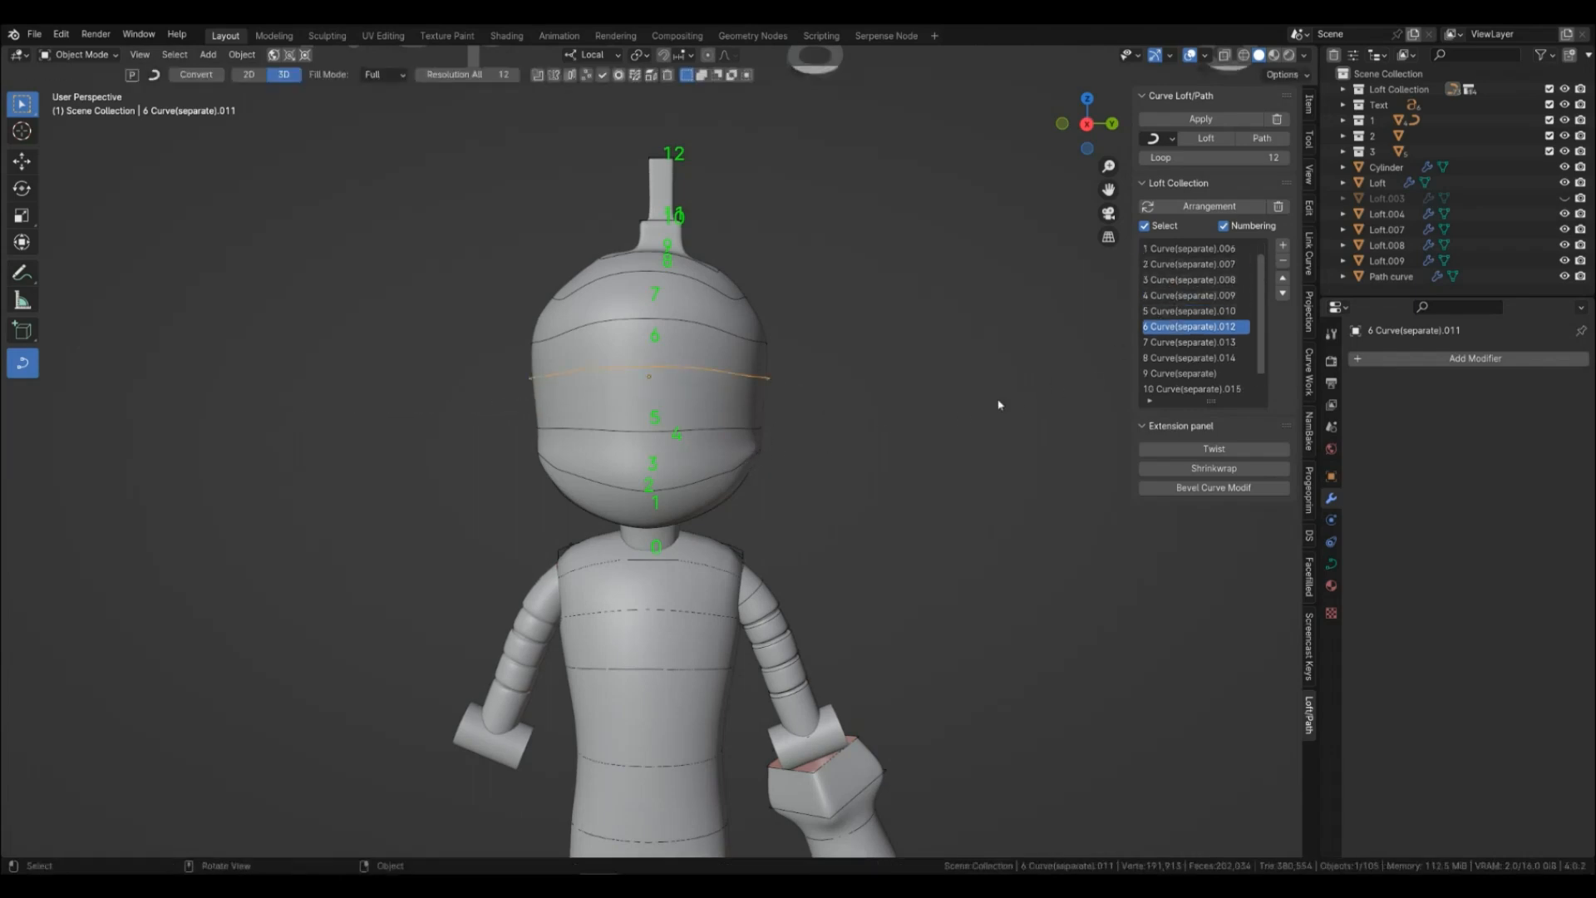
# Remove 2 Curve(separate).007 from the loft collection list and delete the curve after moving it out beside the head.
pyautogui.click(1234, 263)
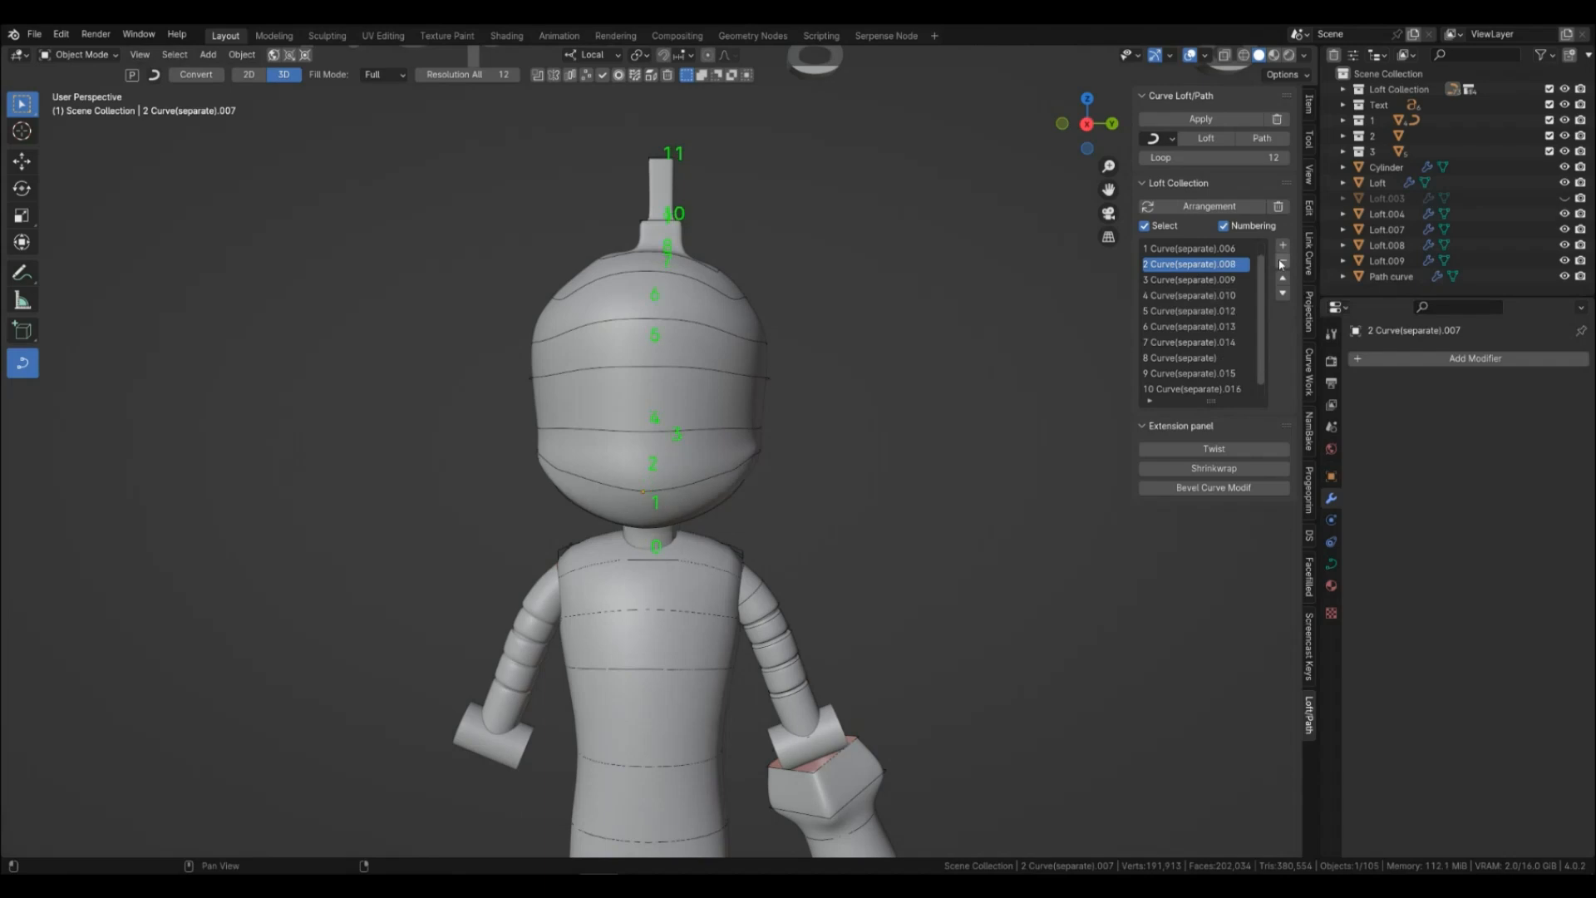
pyautogui.press('g')
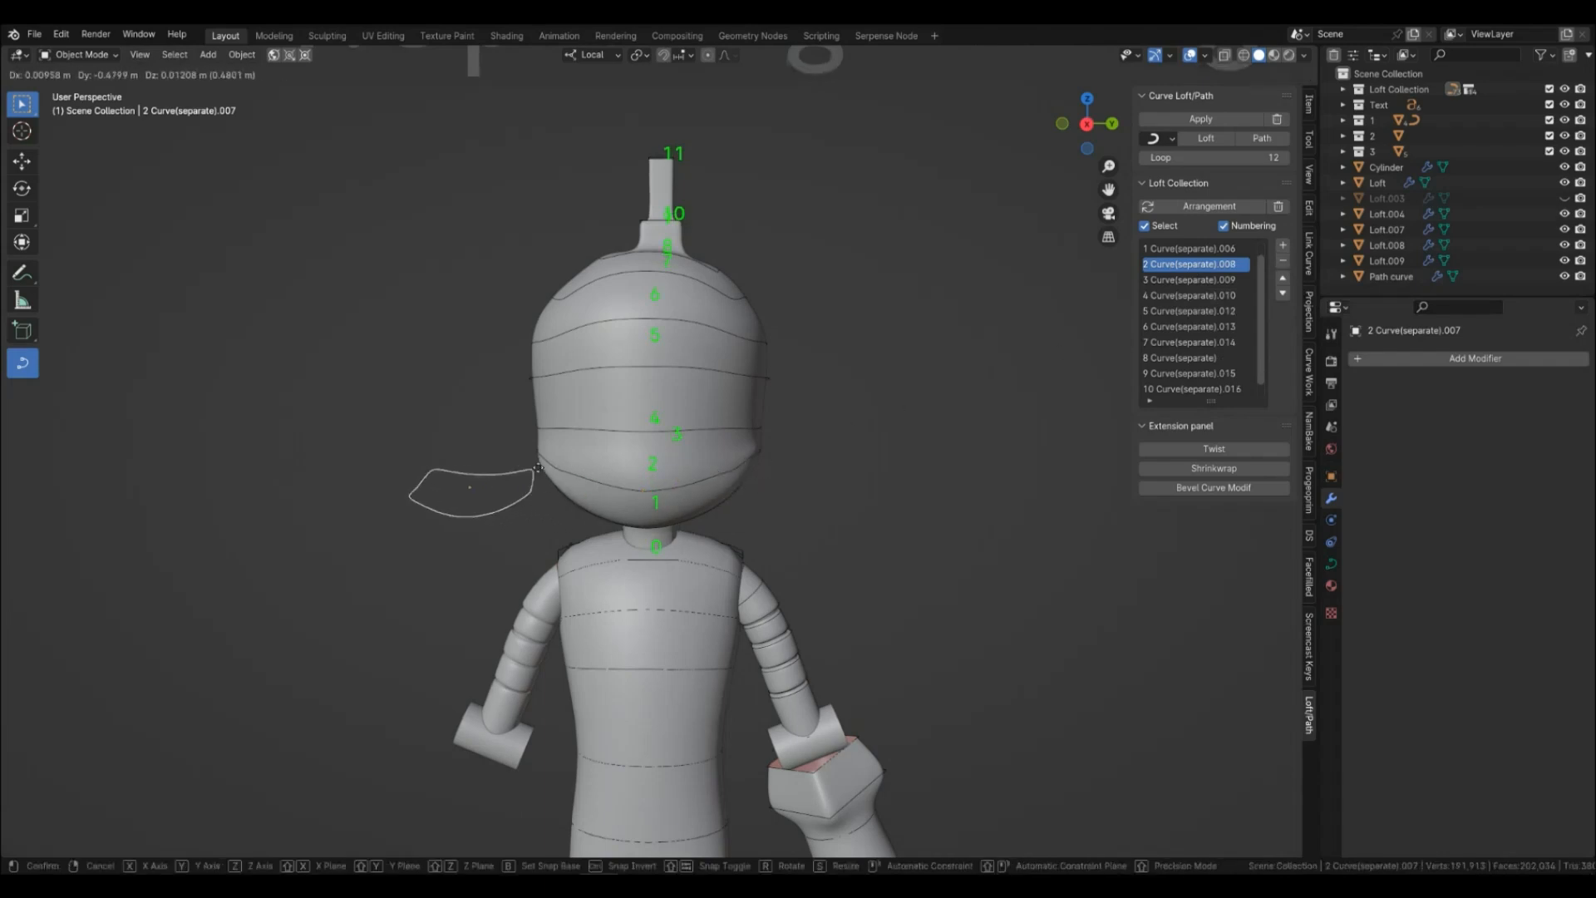
pyautogui.click(488, 474)
pyautogui.press('Delete')
pyautogui.scroll(-3, 817, 499)
pyautogui.keyDown('shift'); pyautogui.moveTo(786, 504); pyautogui.dragTo(753, 460, button='middle'); pyautogui.keyUp('shift')
# Remove 4 Curve(separate).009 from the loft collection list and delete the curve from the head.
pyautogui.click(1173, 263)
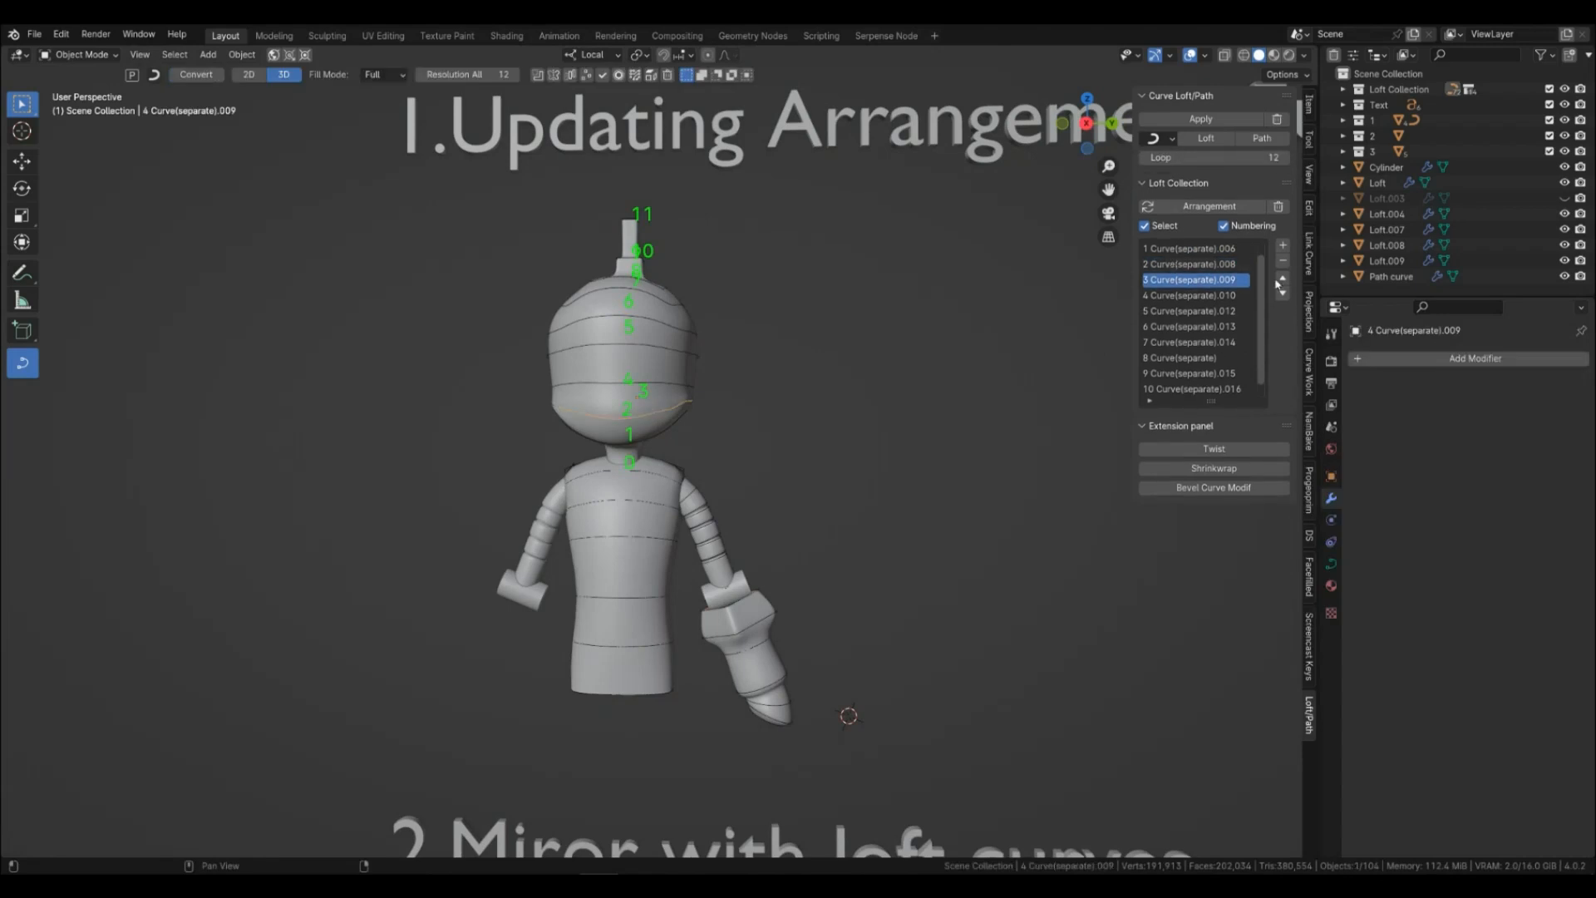
pyautogui.press('x')
pyautogui.click(721, 423)
pyautogui.keyDown('shift'); pyautogui.moveTo(720, 424); pyautogui.dragTo(725, 423, button='middle'); pyautogui.keyUp('shift')
pyautogui.scroll(-4, 784, 456)
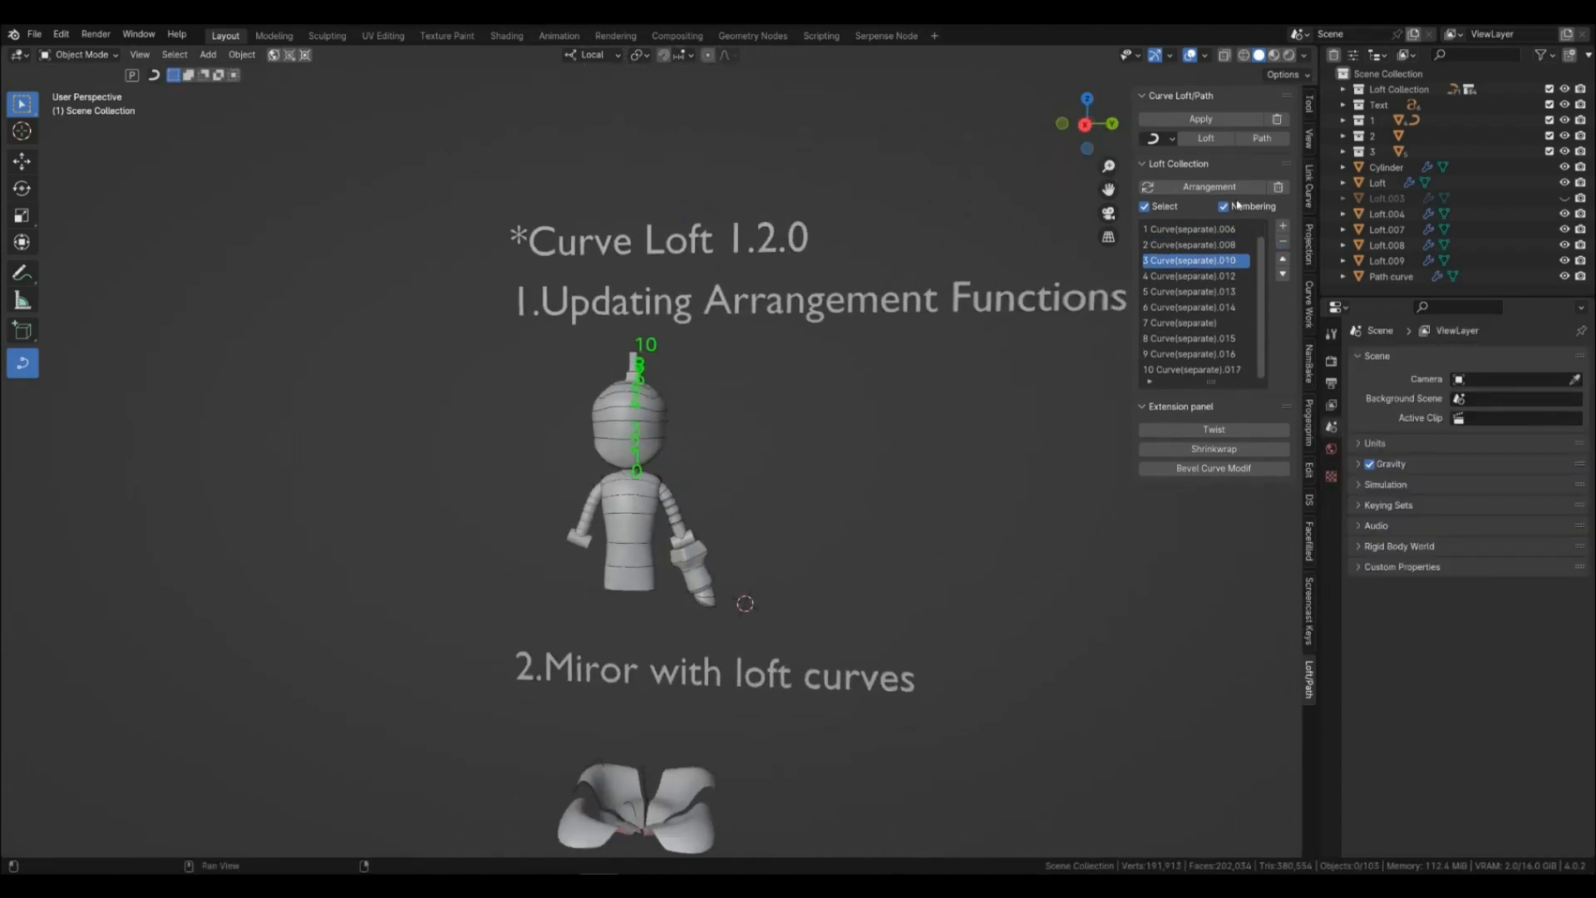
# Select a few of the remaining head curves through the list and turn off the Select and Numbering options.
pyautogui.scroll(2, 733, 551)
pyautogui.press('Escape')
pyautogui.click(1184, 291)
pyautogui.click(1183, 264)
pyautogui.click(1183, 358)
pyautogui.click(1145, 226)
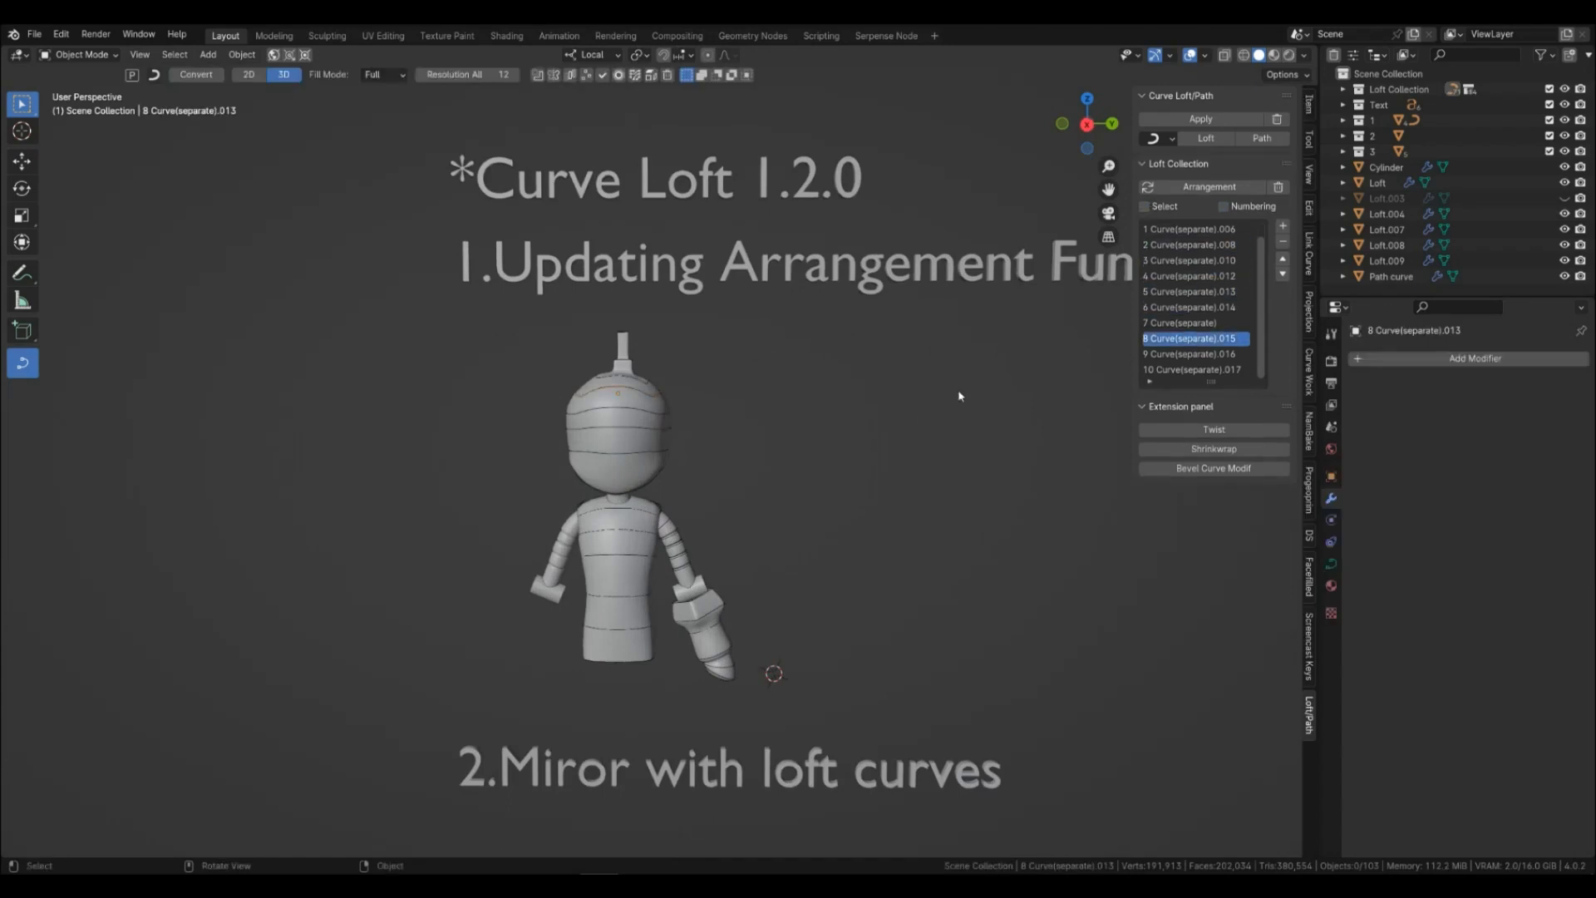
# Go to the "2.Miror with loft curves" section and clear the loft collection's curve list.
pyautogui.moveTo(776, 460)
pyautogui.keyDown('shift'); pyautogui.mouseDown(button='middle')
pyautogui.moveTo(776, 530)
pyautogui.moveTo(727, 544)
pyautogui.moveTo(770, 346)
pyautogui.moveTo(754, 458)
pyautogui.mouseUp(button='middle'); pyautogui.keyUp('shift')
pyautogui.scroll(-2, 776, 531)
pyautogui.scroll(1, 778, 465)
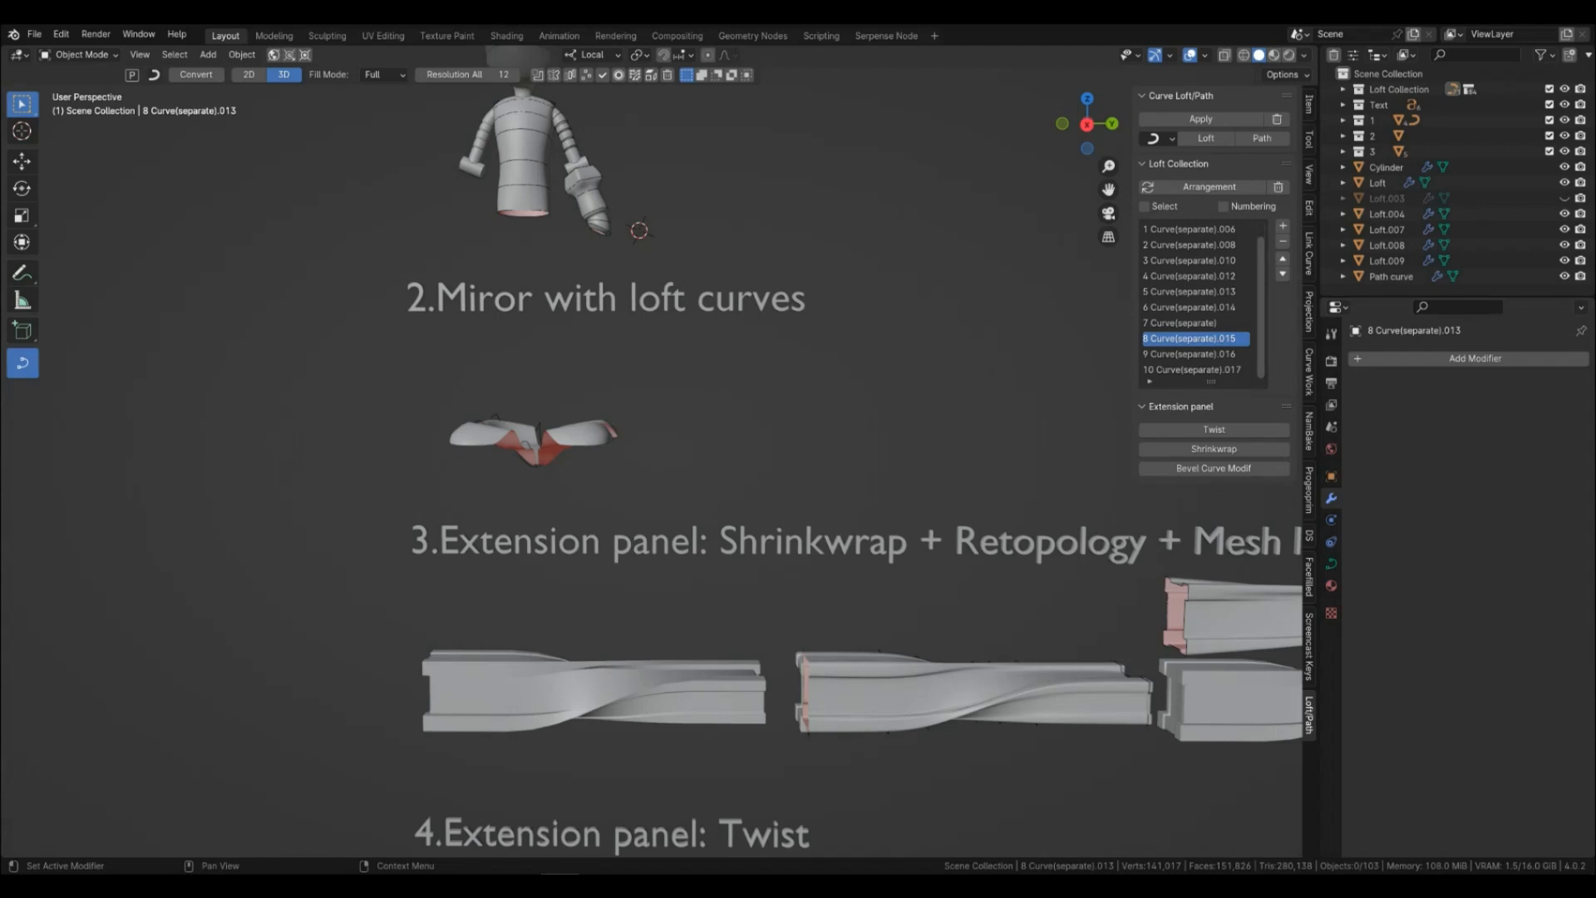
pyautogui.click(1281, 188)
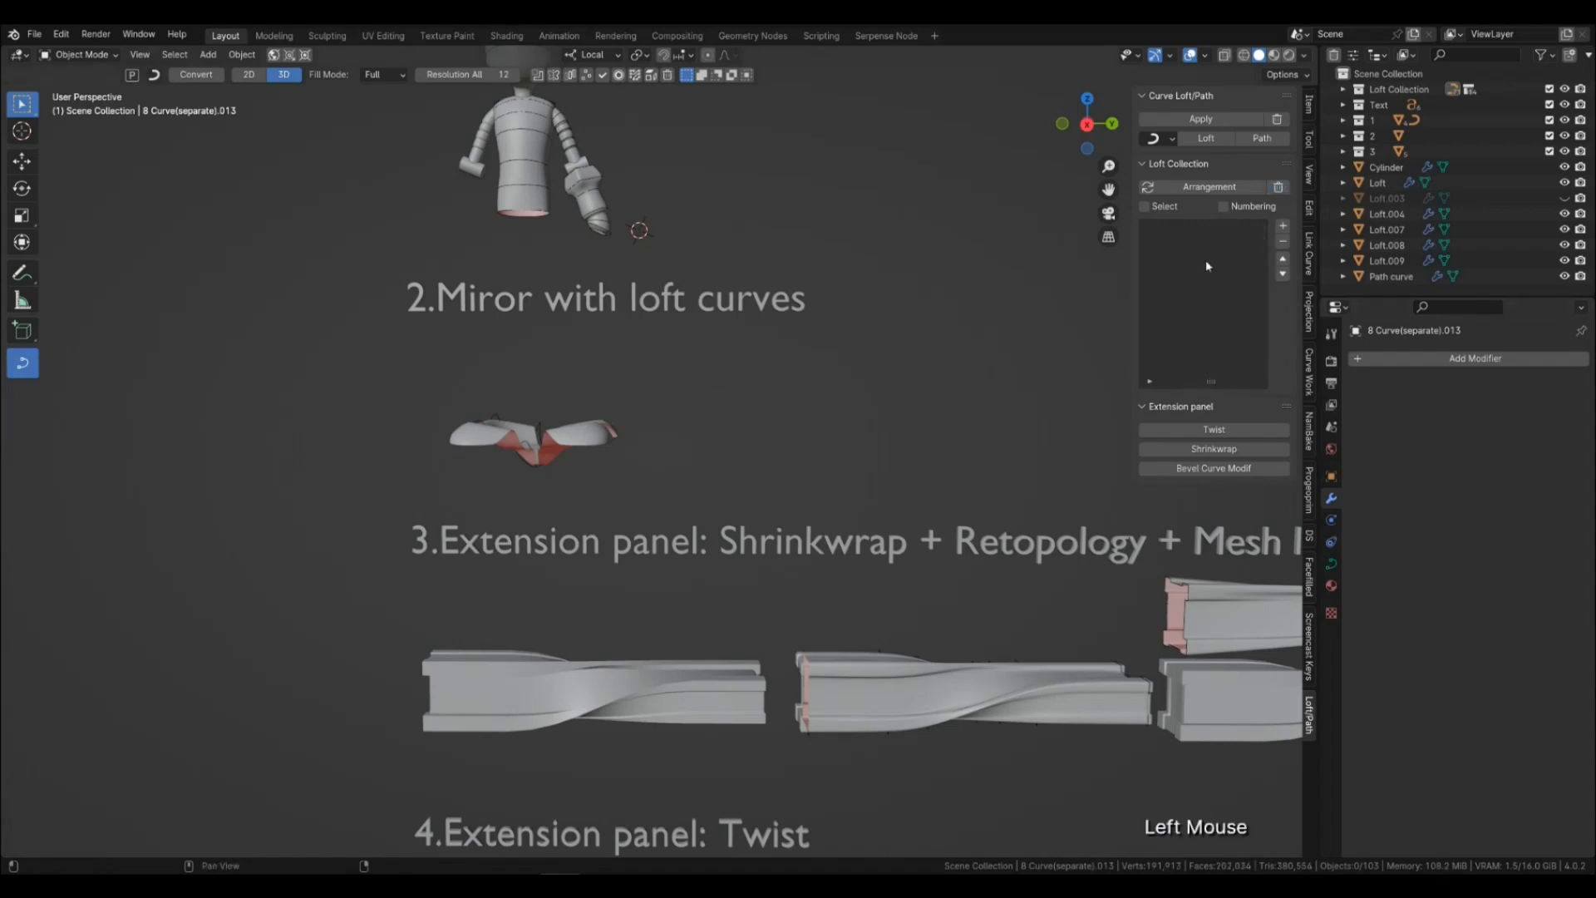
# Place the 3D cursor beside the flower model below the section 2 heading and add a Bezier curve there.
pyautogui.moveTo(821, 474); pyautogui.dragTo(827, 510, button='middle')
pyautogui.keyDown('shift'); pyautogui.moveTo(770, 588); pyautogui.dragTo(641, 510, button='middle'); pyautogui.keyUp('shift')
pyautogui.keyDown('shift'); pyautogui.rightClick(686, 497); pyautogui.keyUp('shift')
pyautogui.scroll(1, 632, 566)
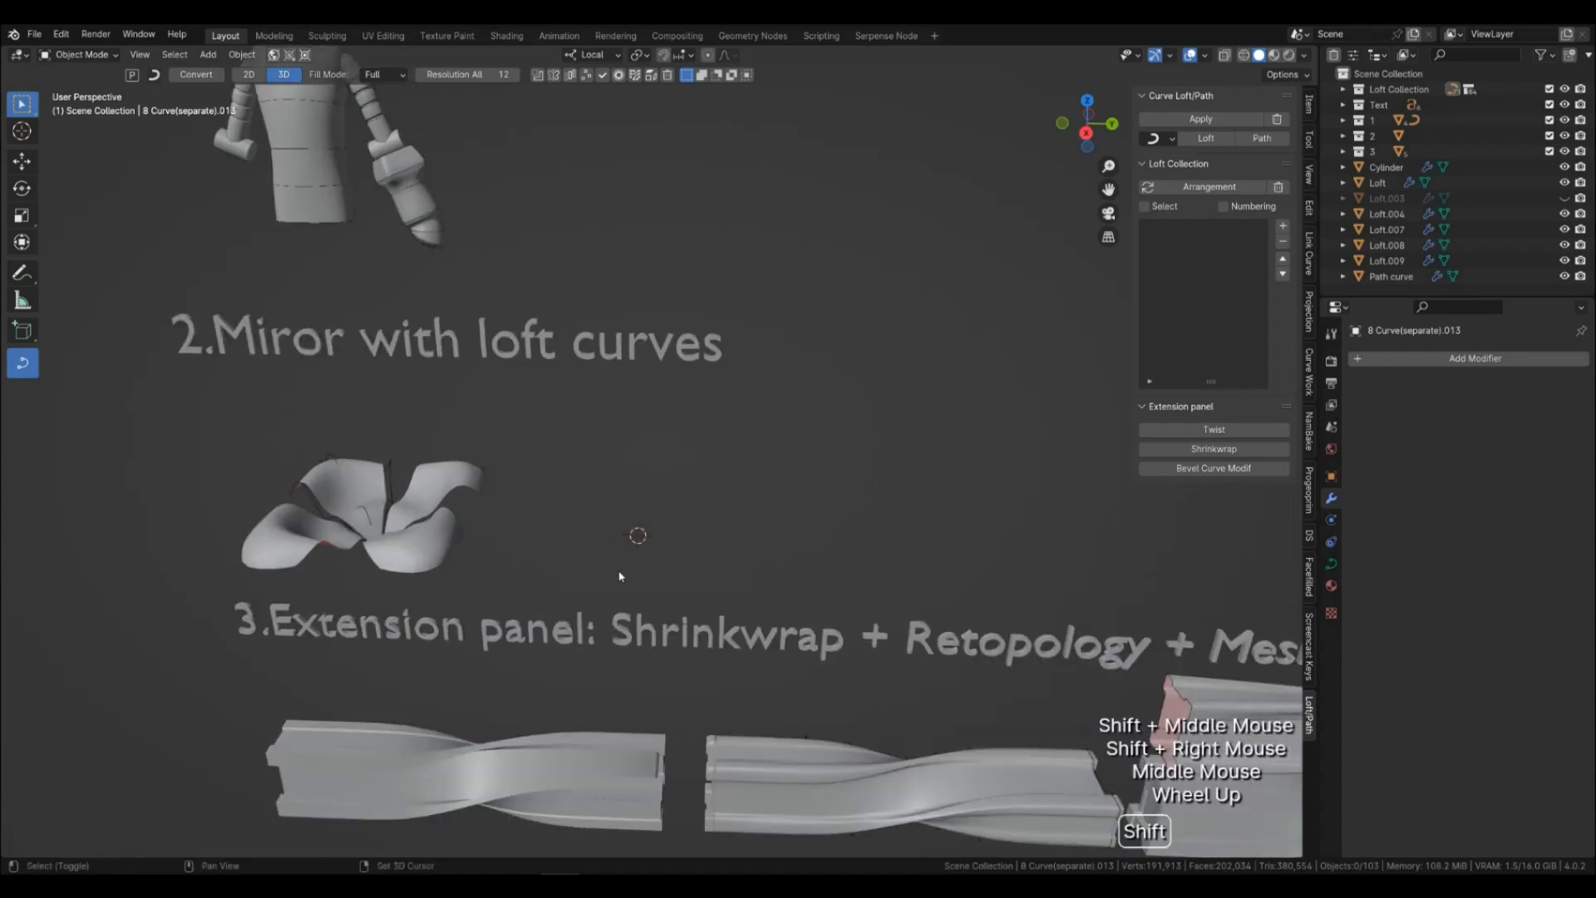
pyautogui.keyDown('shift'); pyautogui.moveTo(624, 577); pyautogui.dragTo(682, 579, button='middle'); pyautogui.keyUp('shift')
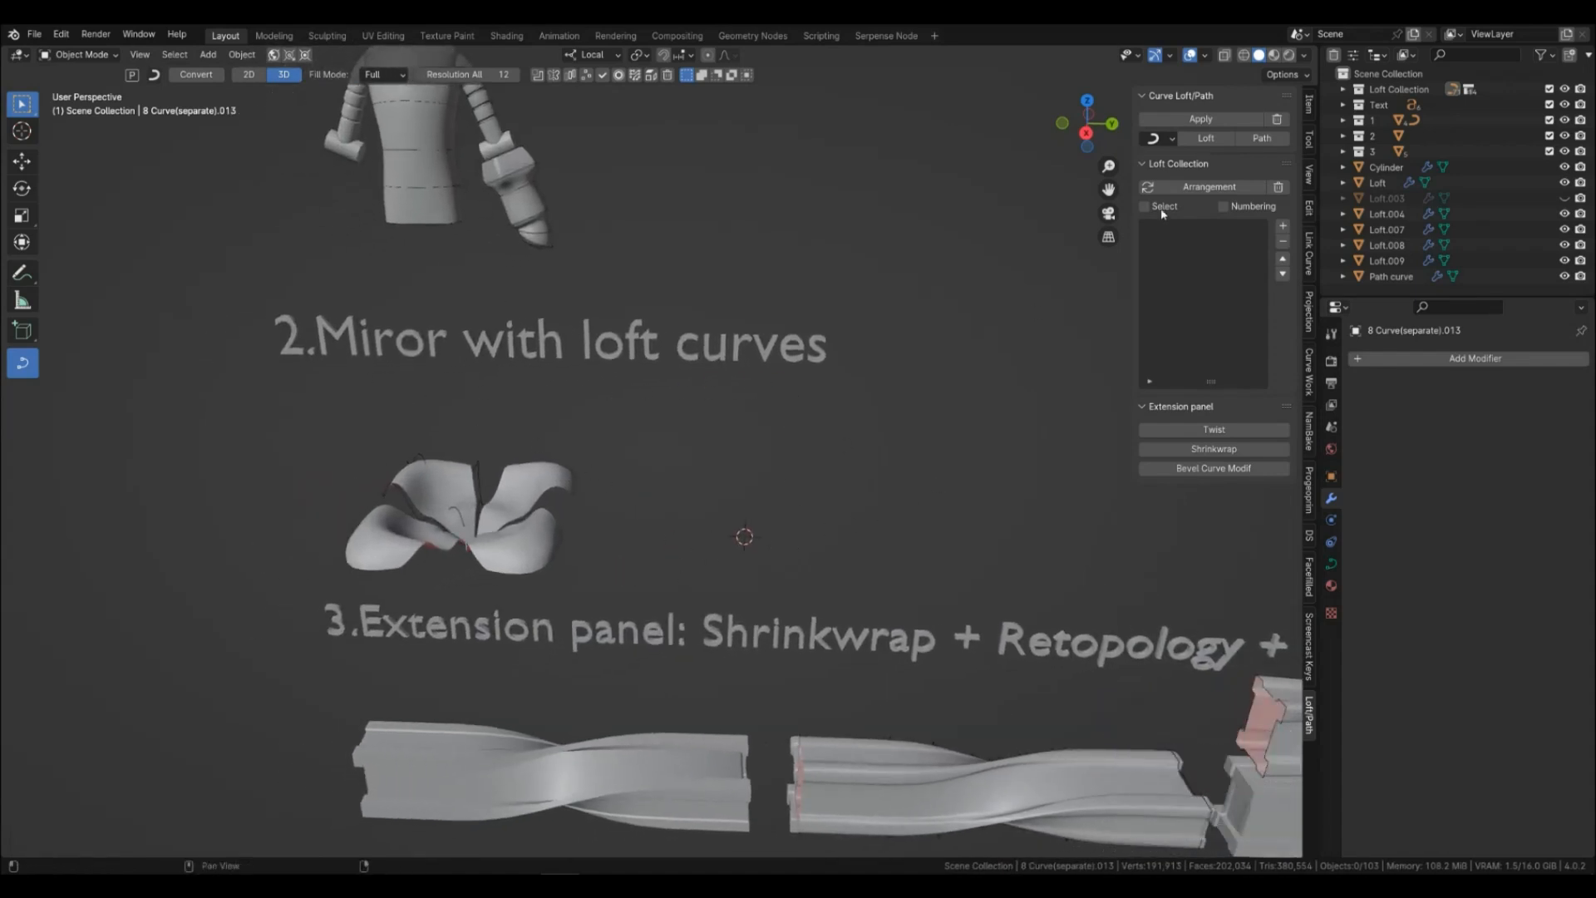
pyautogui.click(1163, 138)
pyautogui.click(1175, 170)
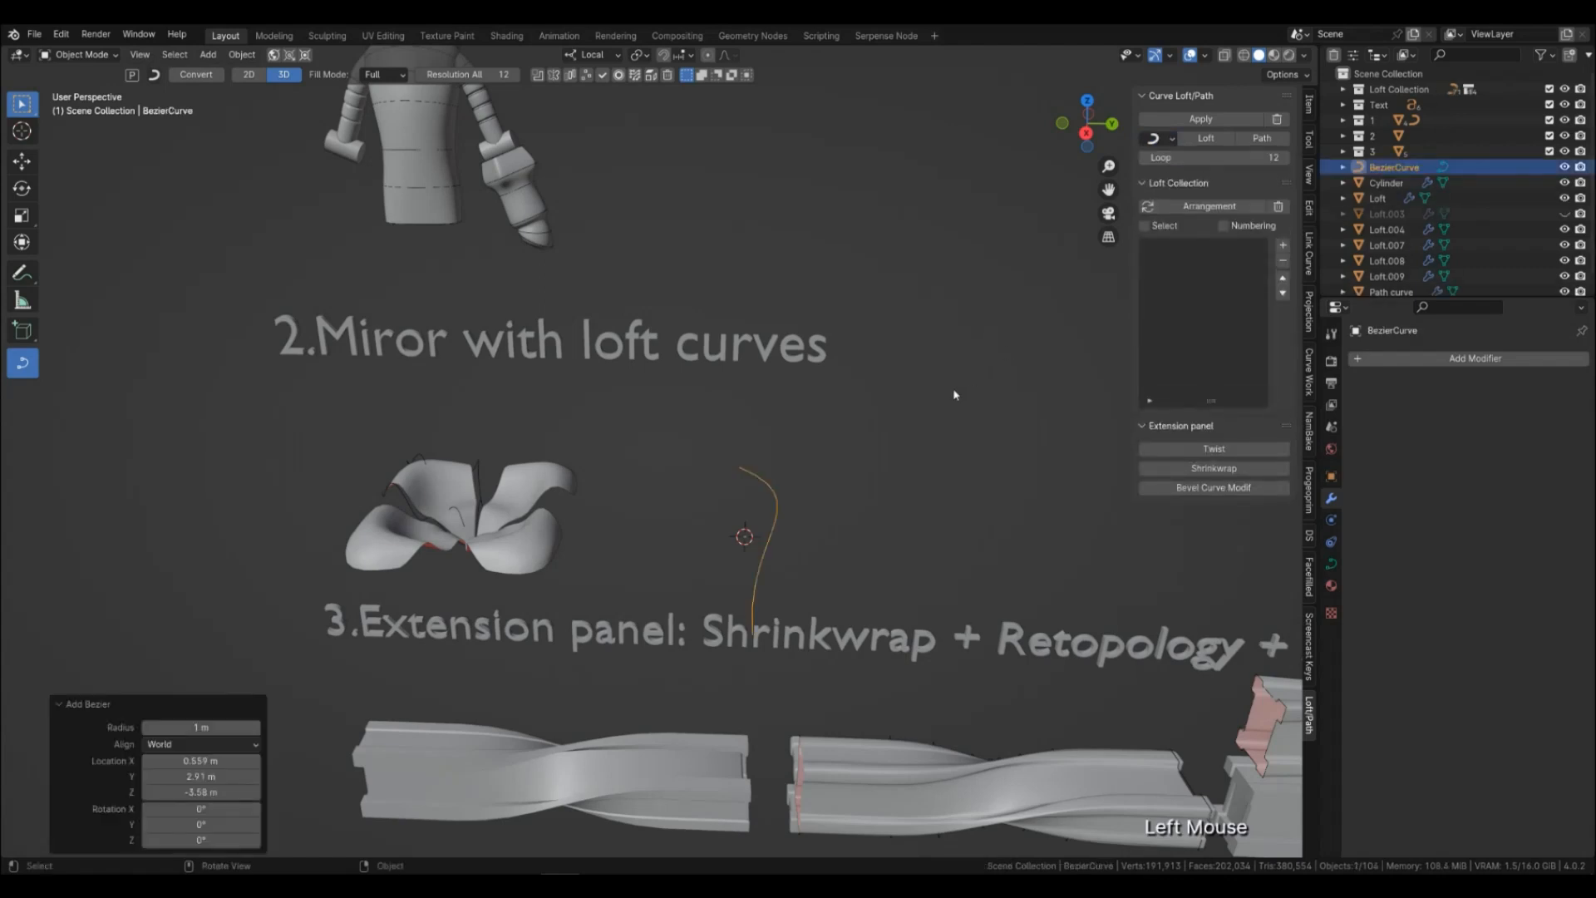
# Move all control points of the Bezier curve along local X so one end sits at the curve's origin.
pyautogui.moveTo(845, 503); pyautogui.dragTo(690, 579, button='middle')
pyautogui.press('Tab')
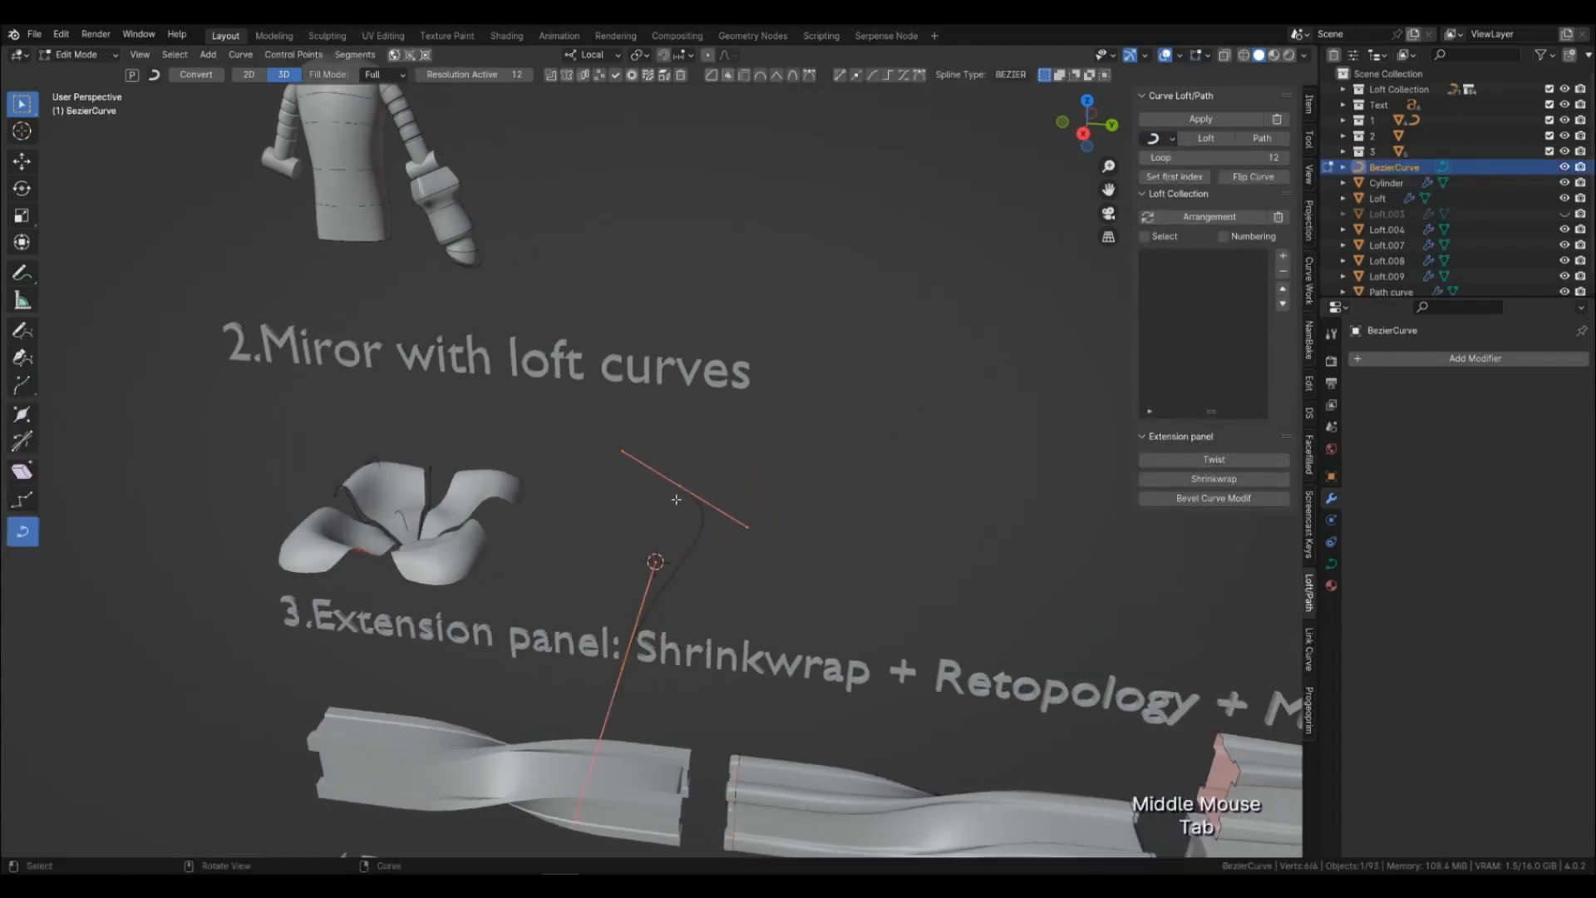
pyautogui.press('g')
pyautogui.press('x')
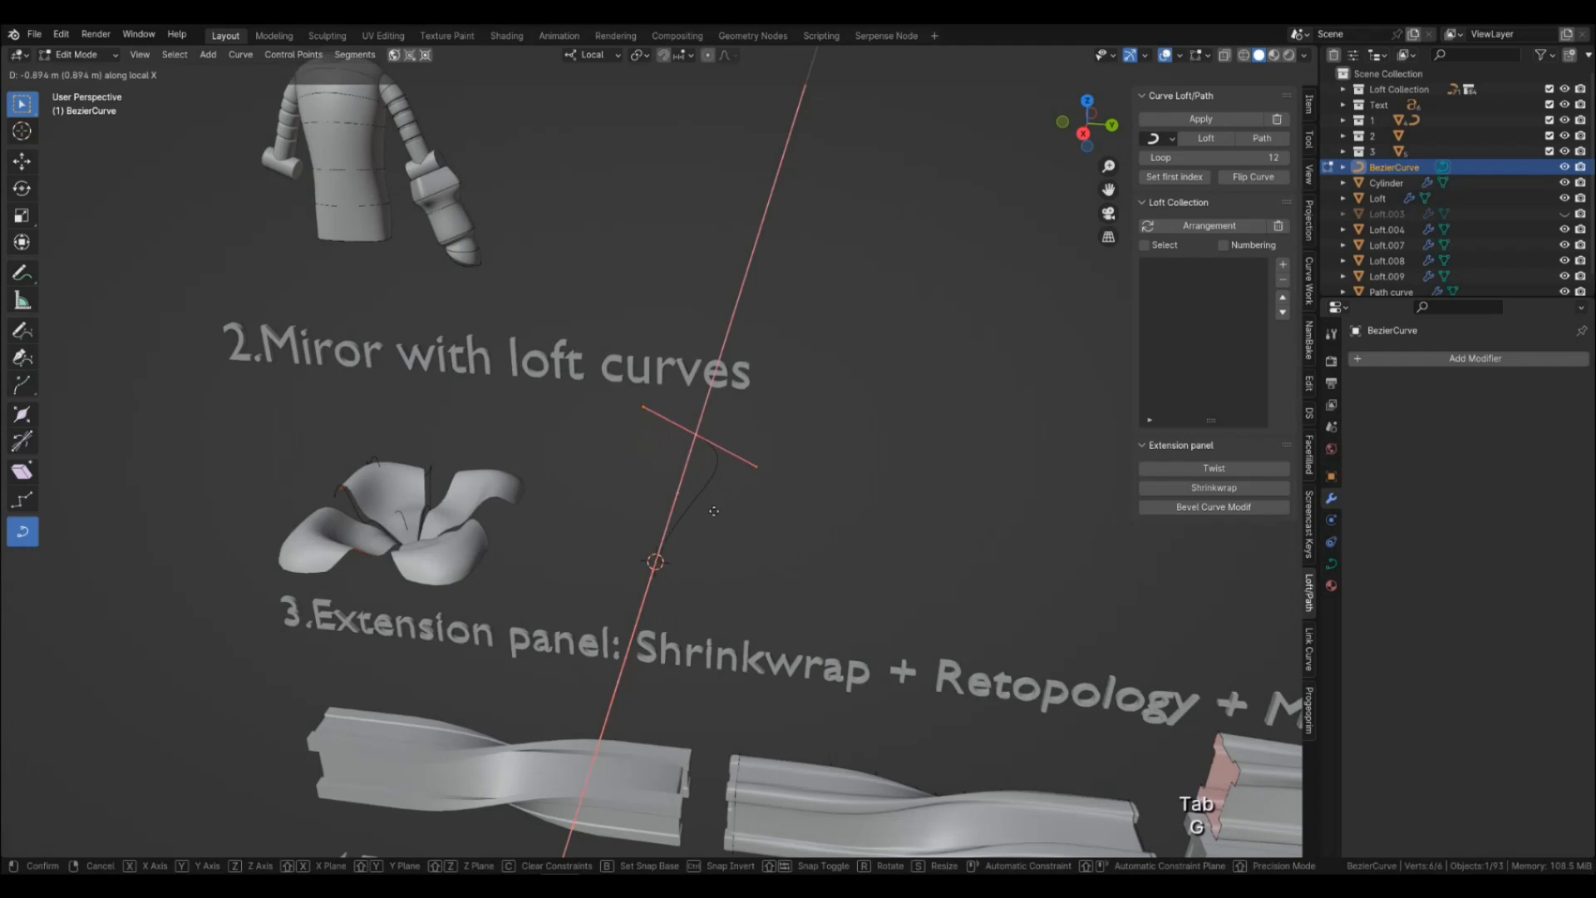
pyautogui.click(731, 555)
pyautogui.press('Tab')
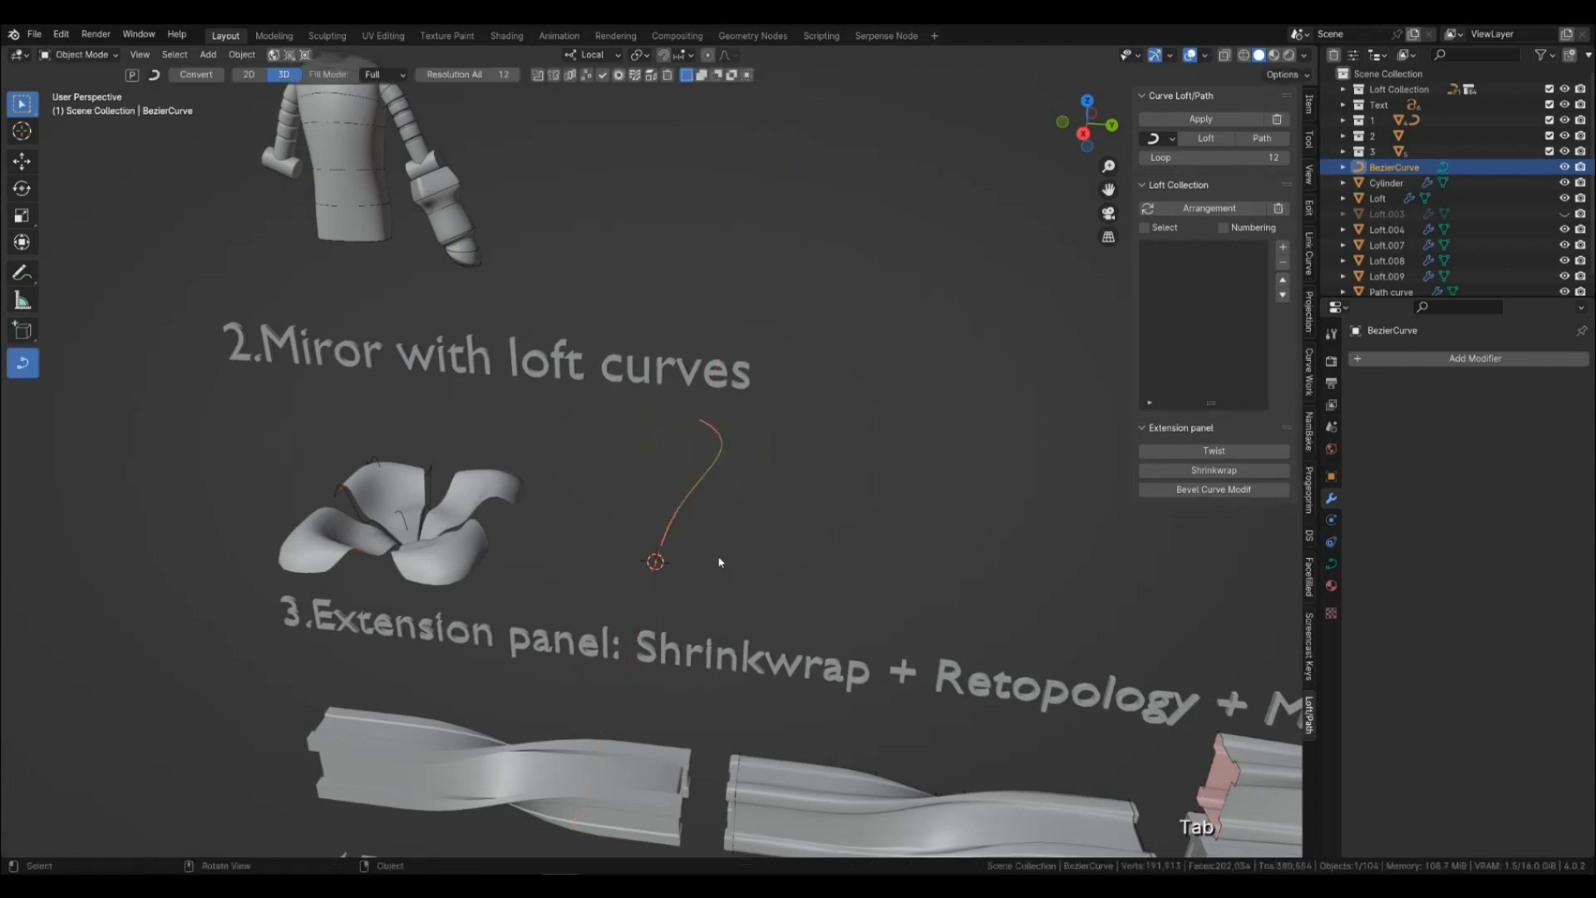
# Scale the Bezier curve down to a little under half its size.
pyautogui.click(716, 563)
pyautogui.click(684, 517)
pyautogui.press('s')
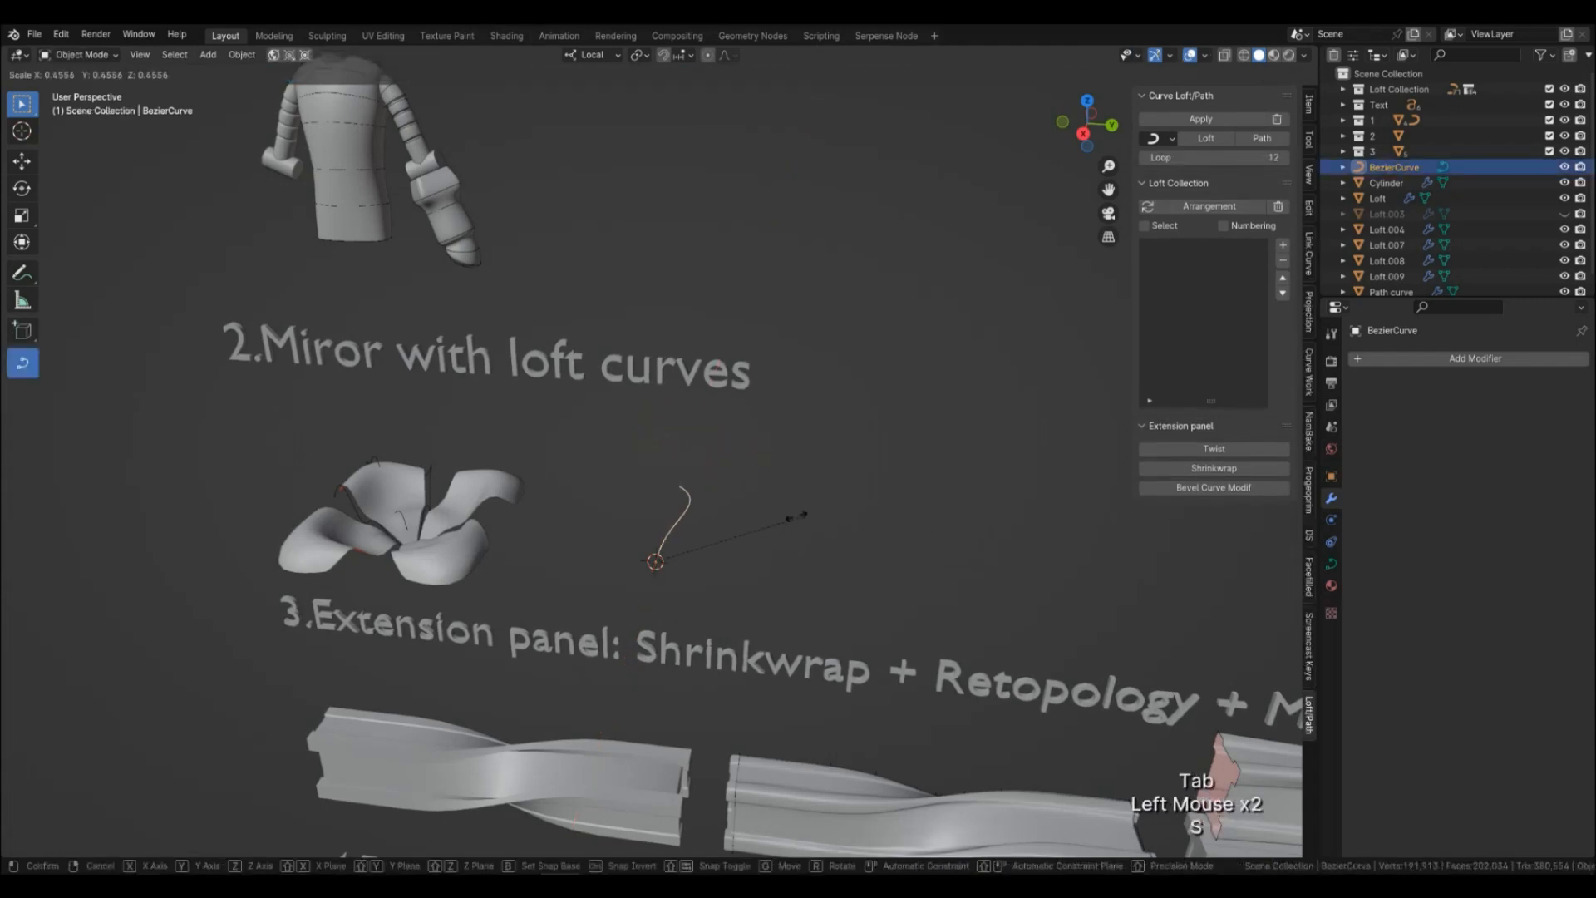
pyautogui.click(812, 522)
# Rotate the Bezier curve 90° about its local X axis.
pyautogui.click(720, 577)
pyautogui.click(688, 510)
pyautogui.press('r')
pyautogui.press('x')
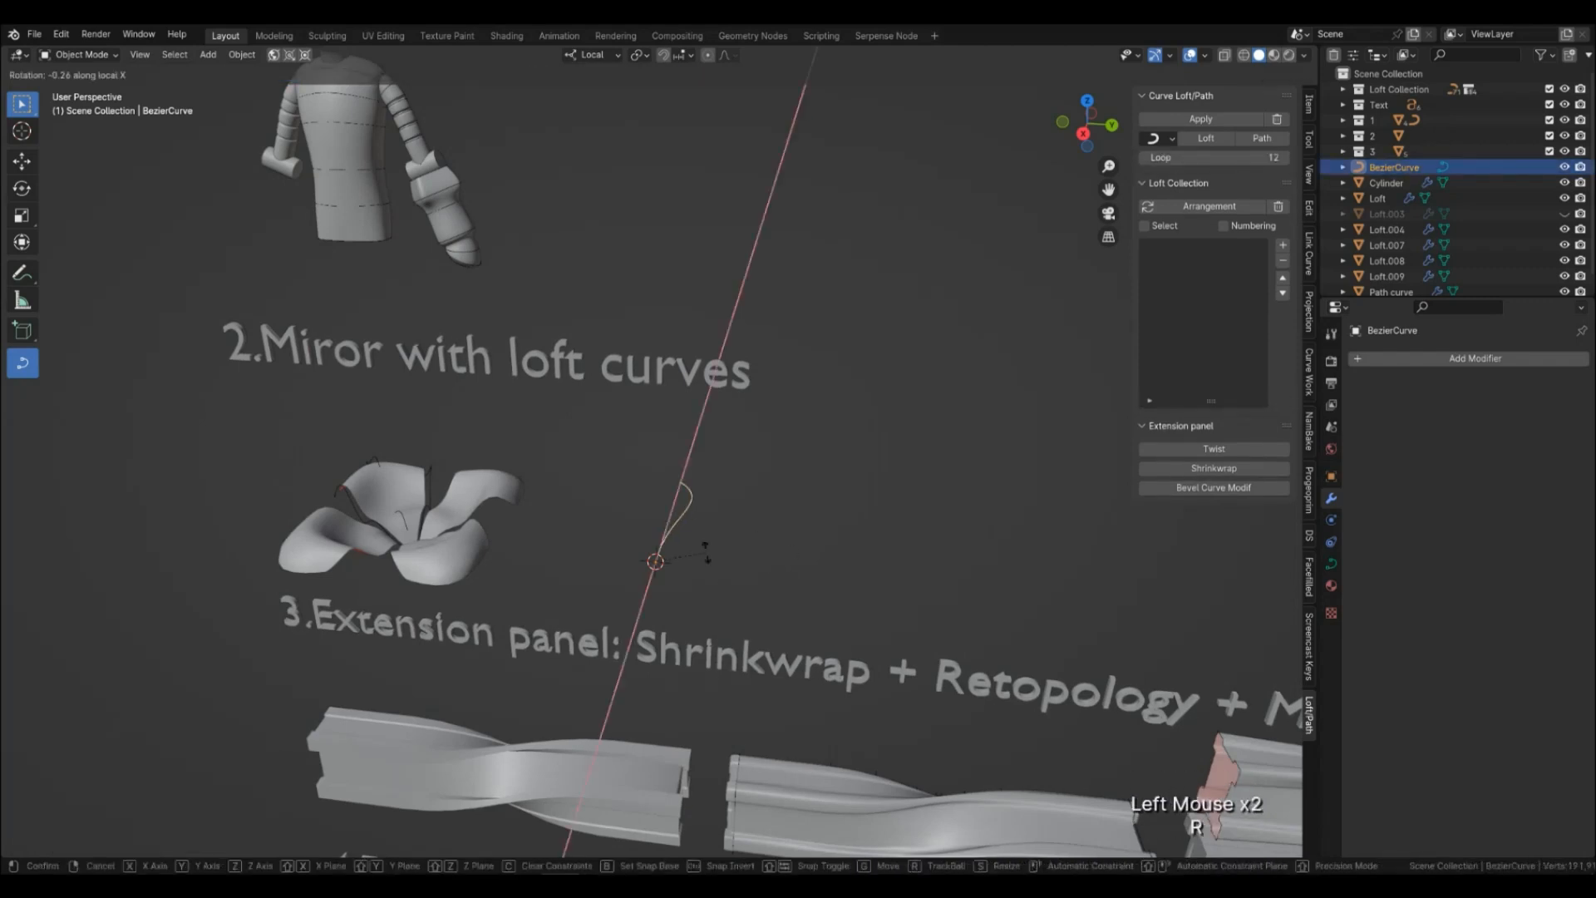
pyautogui.press('Return')
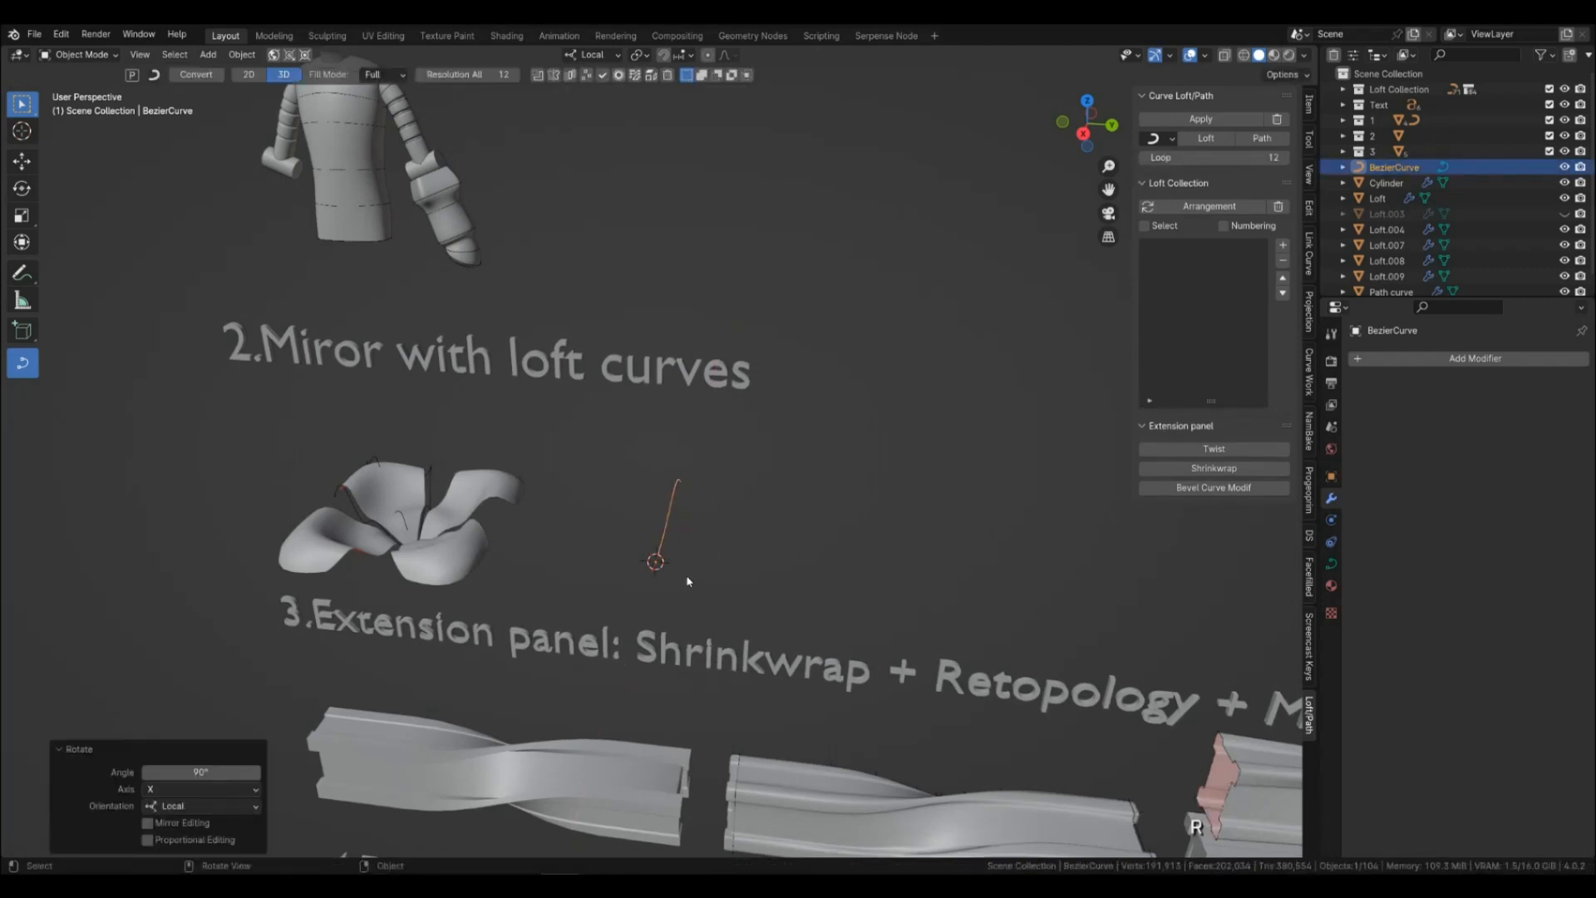
pyautogui.press('KP_Decimal')
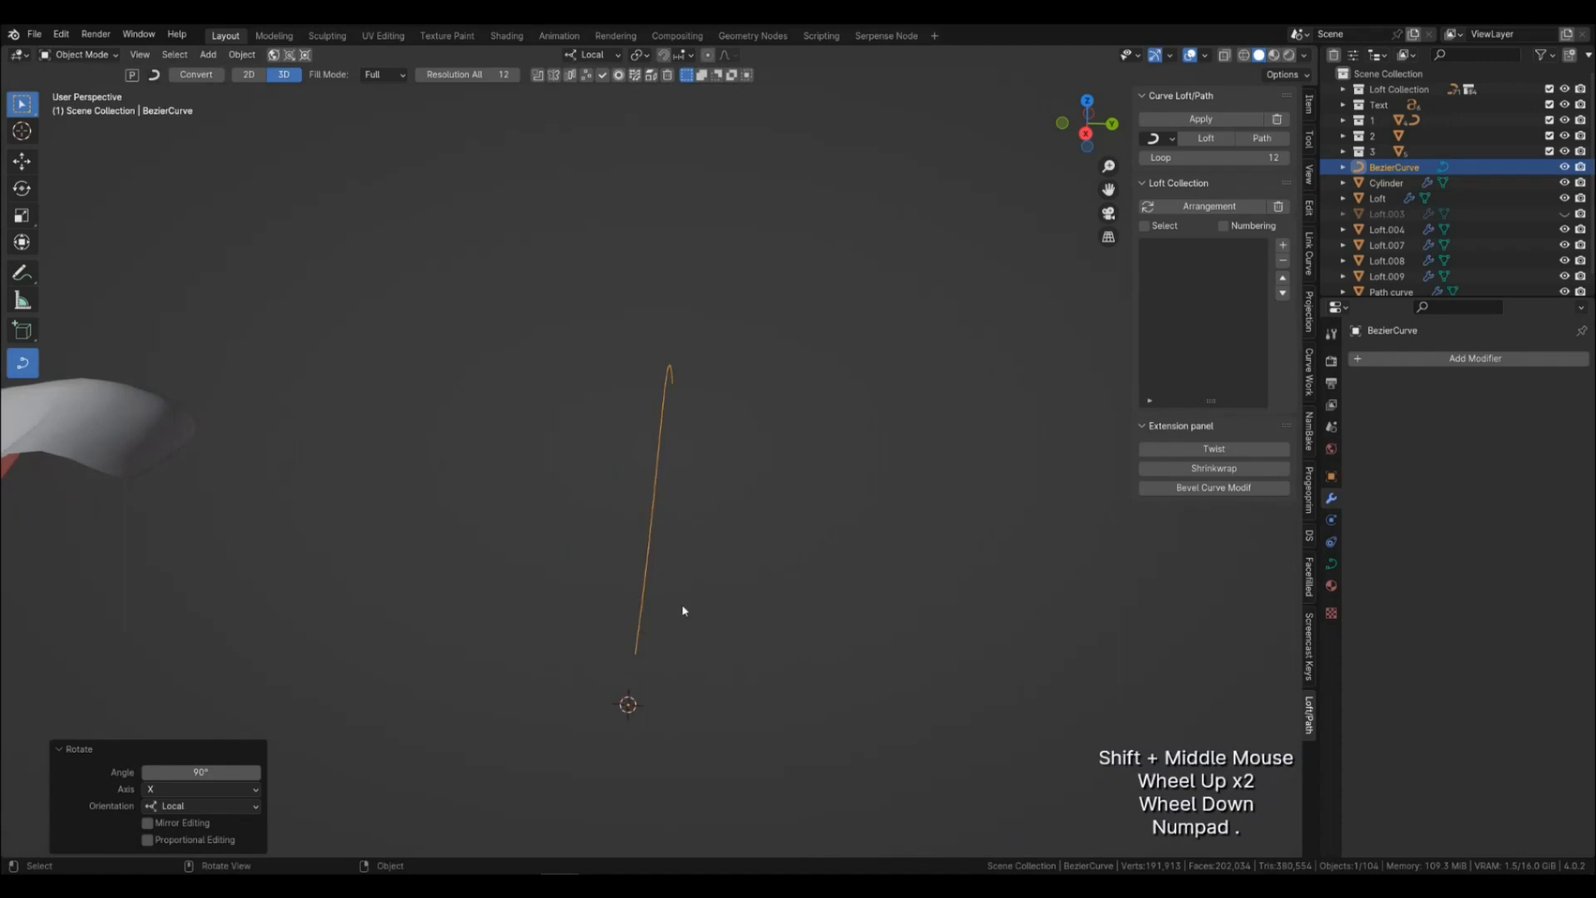
pyautogui.moveTo(683, 611); pyautogui.dragTo(680, 658, button='middle')
pyautogui.press('Tab')
pyautogui.press('Tab')
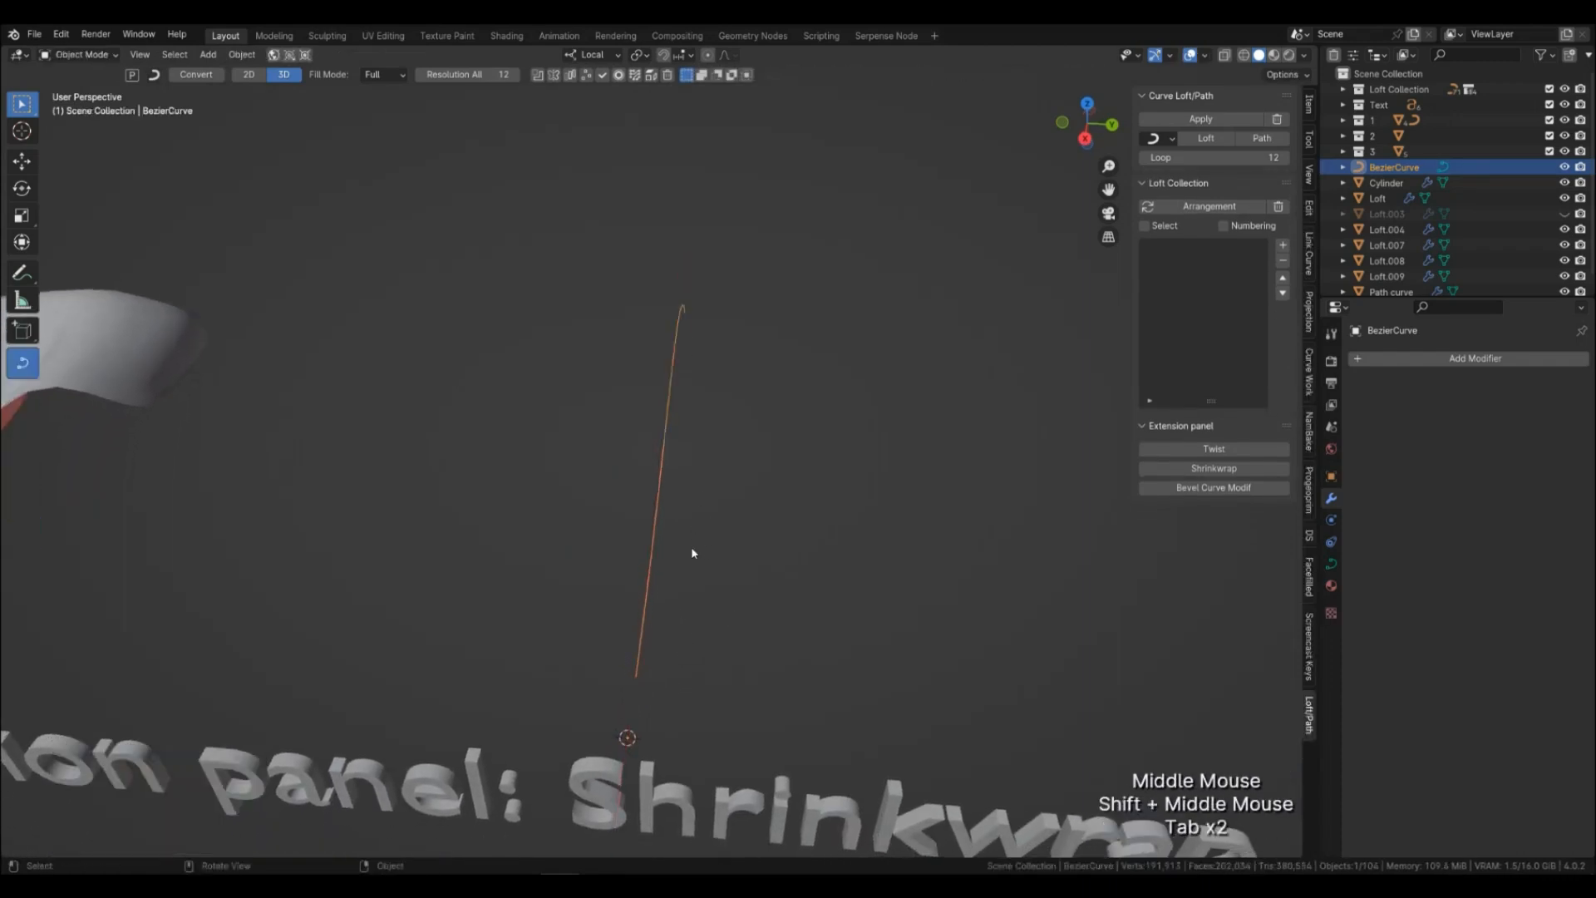
# Duplicate the Bezier curve in place and rotate the copy 28.6° about the global Z axis.
pyautogui.hotkey('shift', 'd')
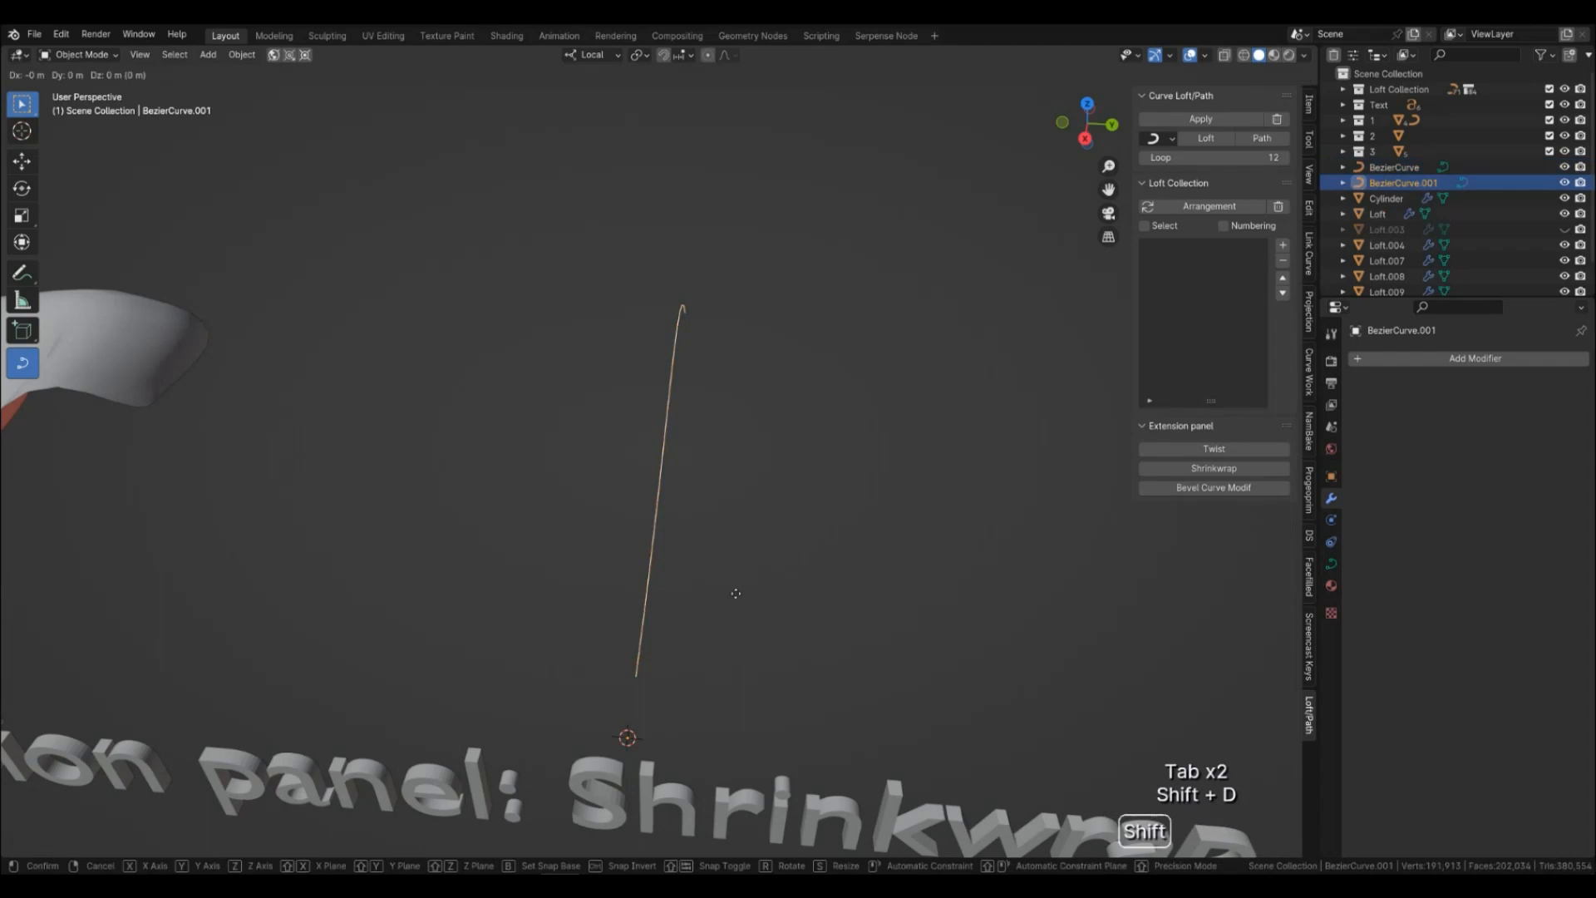
pyautogui.rightClick(737, 598)
pyautogui.press('r')
pyautogui.press('z')
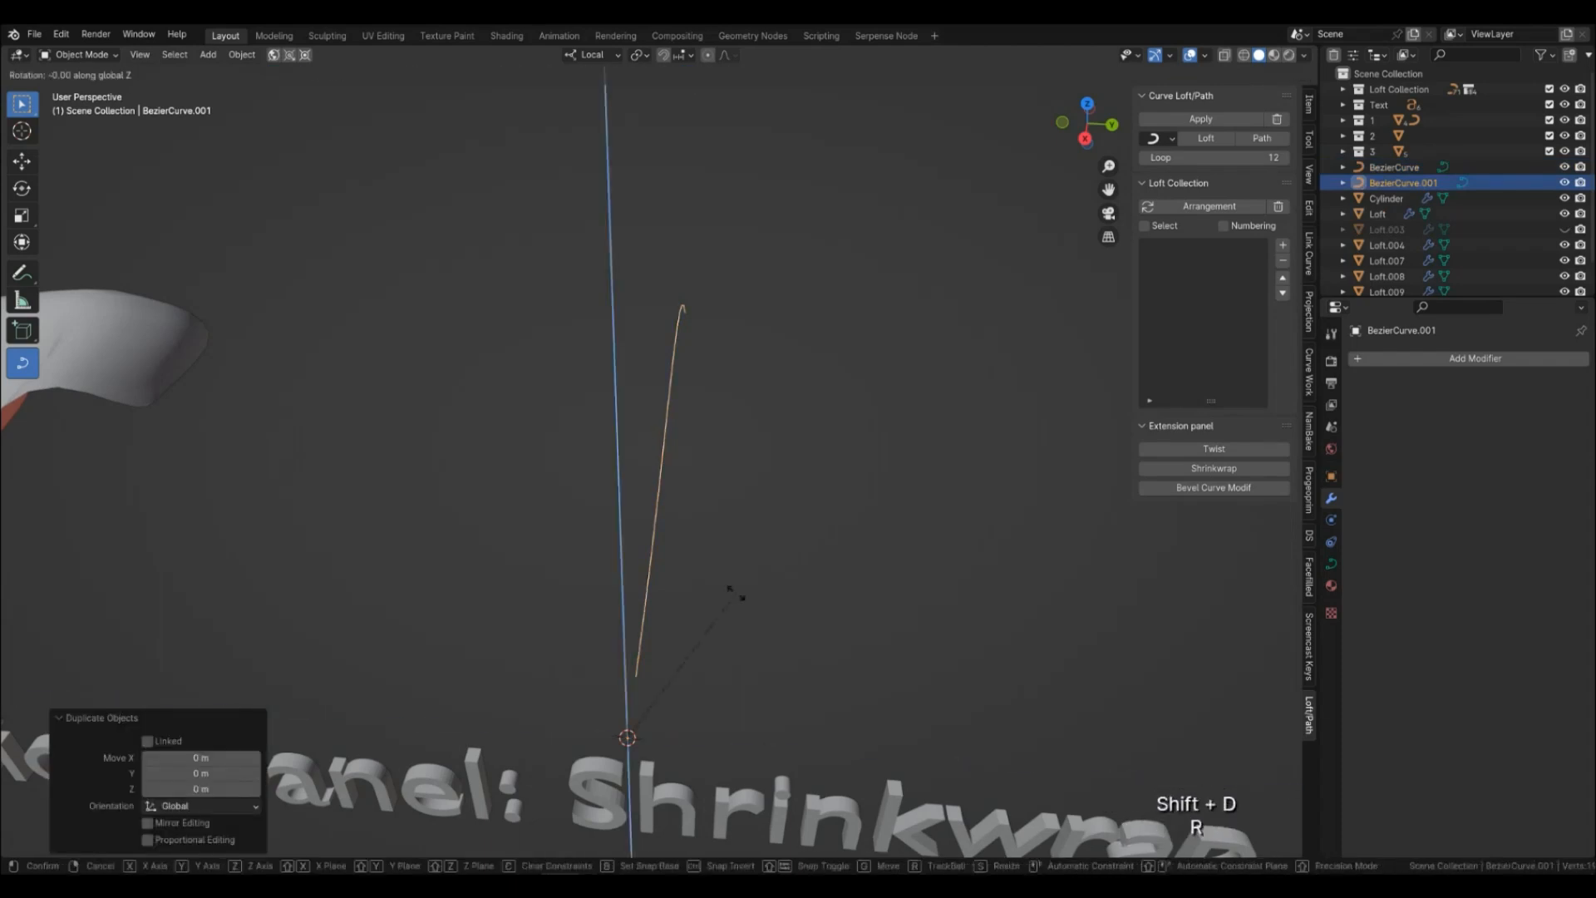
pyautogui.click(650, 587)
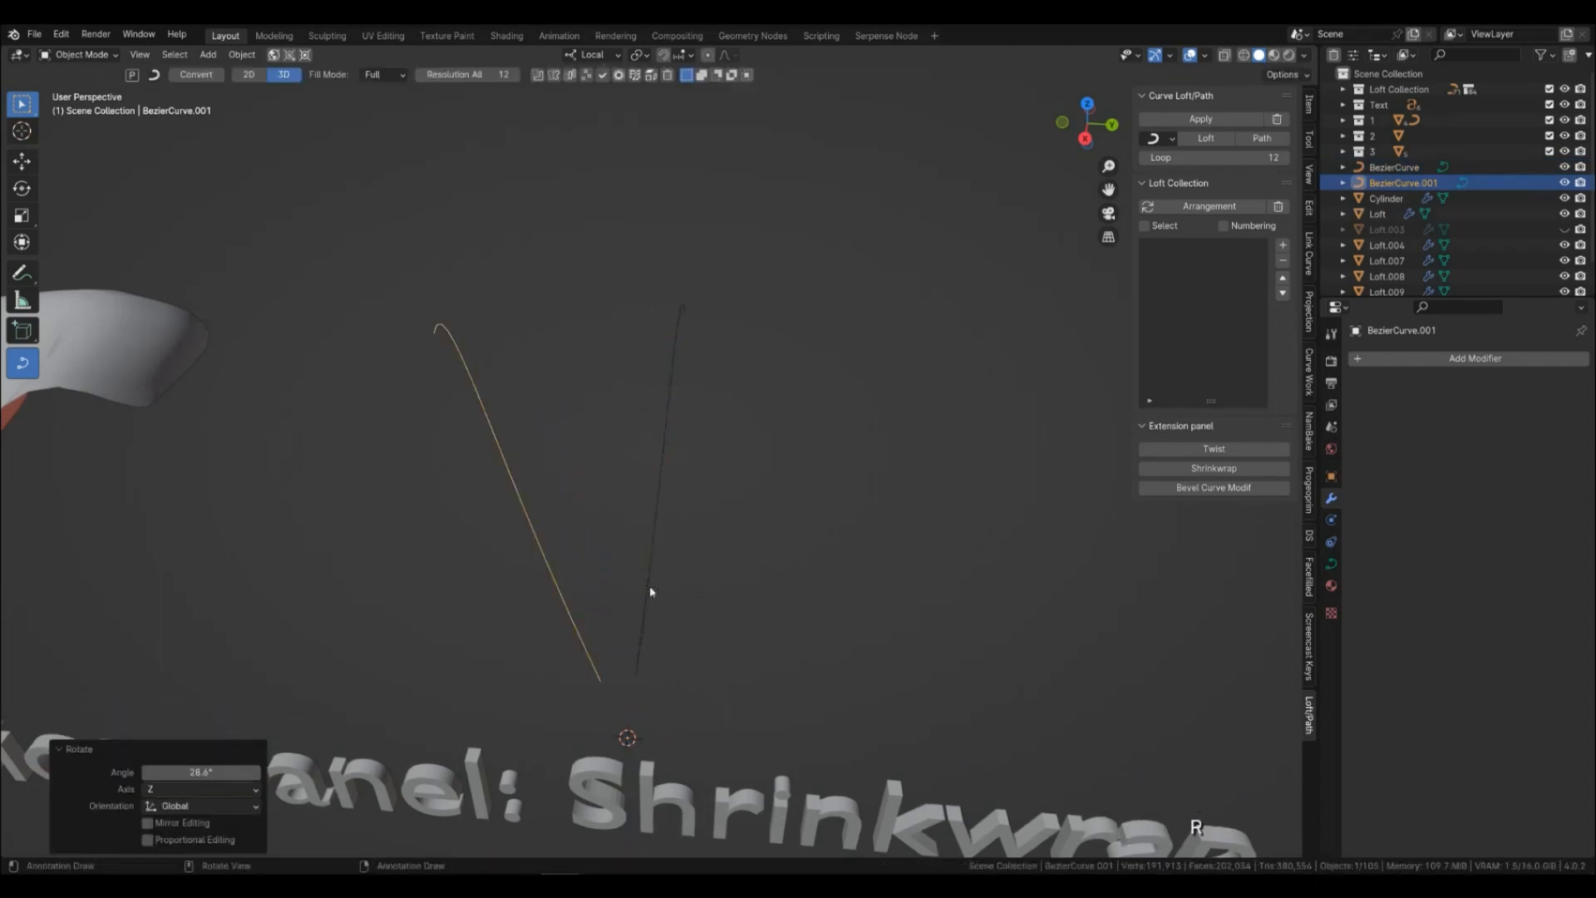
# Duplicate the rotated curve in place and rotate this third curve further around the 3D cursor about global Z.
pyautogui.hotkey('shift', 'd')
pyautogui.click(750, 598)
pyautogui.press('r')
pyautogui.press('z')
pyautogui.click(673, 629)
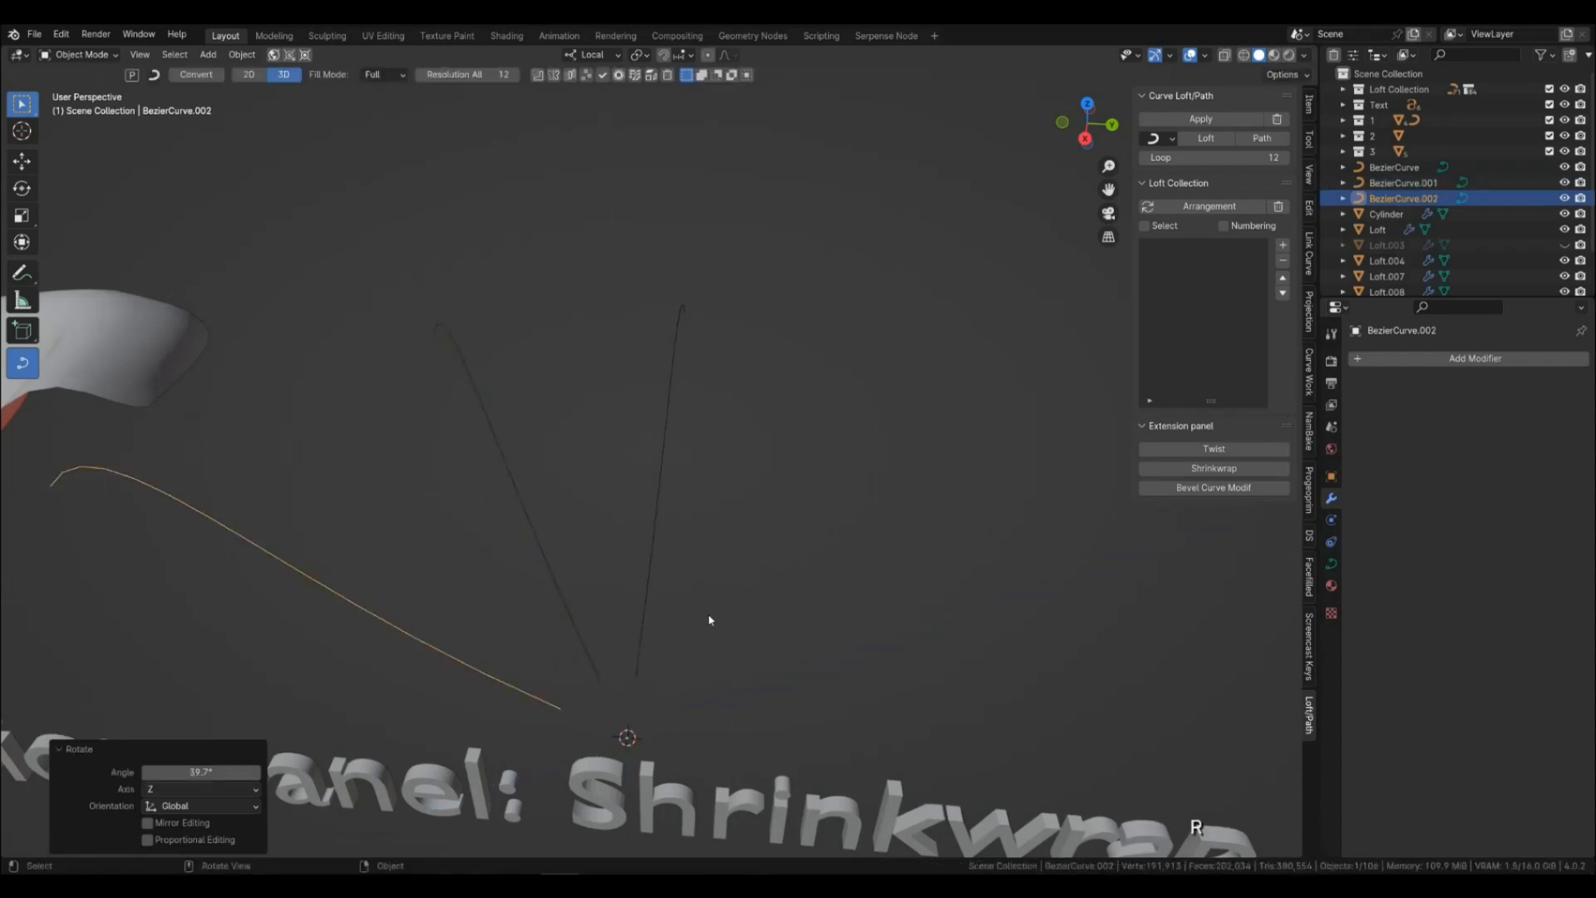
# Box-select the three Bezier curves and scale them together to 0.714.
pyautogui.scroll(-3, 748, 605)
pyautogui.keyDown('shift'); pyautogui.moveTo(704, 582); pyautogui.dragTo(841, 624, button='middle'); pyautogui.keyUp('shift')
pyautogui.moveTo(644, 545); pyautogui.dragTo(893, 650)
pyautogui.press('s')
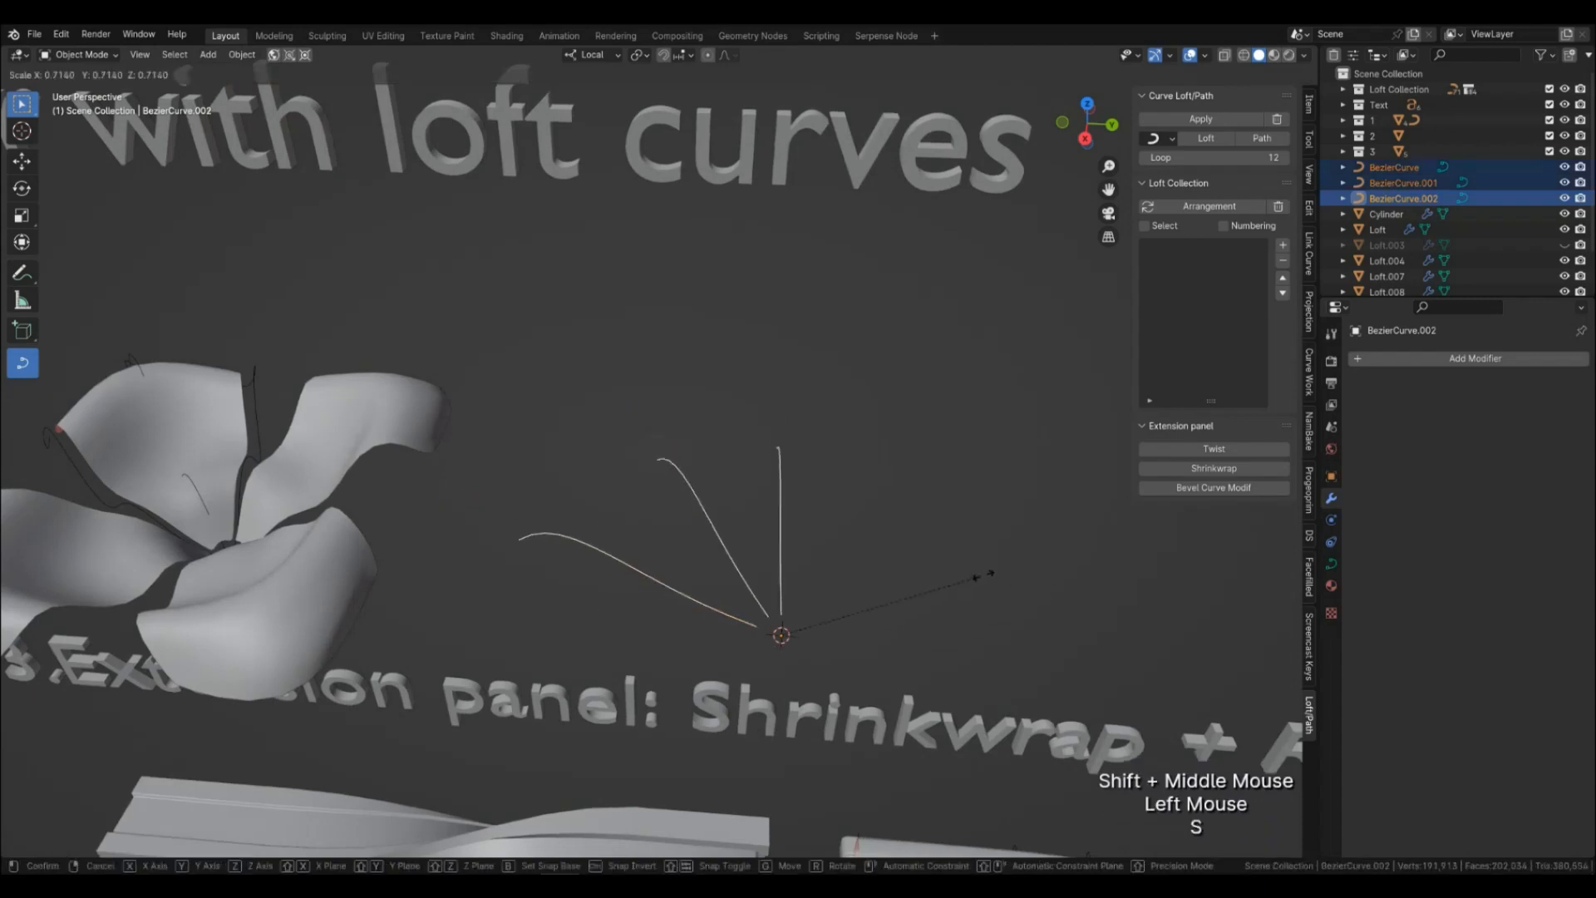
pyautogui.click(863, 580)
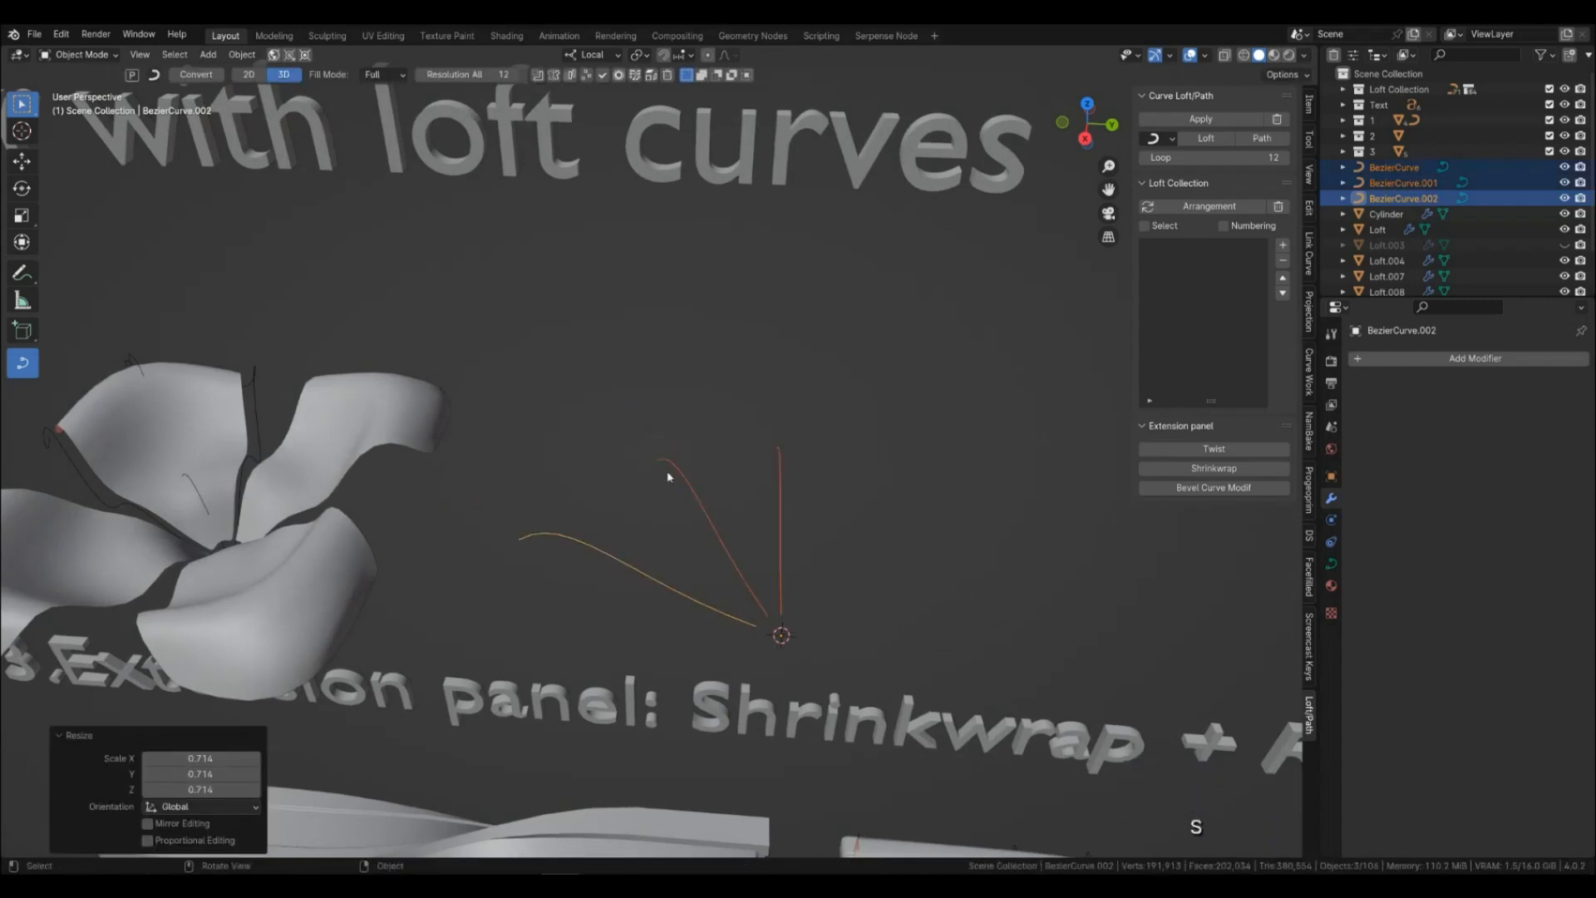
# Loft the three Bezier curves into a single petal surface.
pyautogui.click(1206, 138)
pyautogui.click(790, 451)
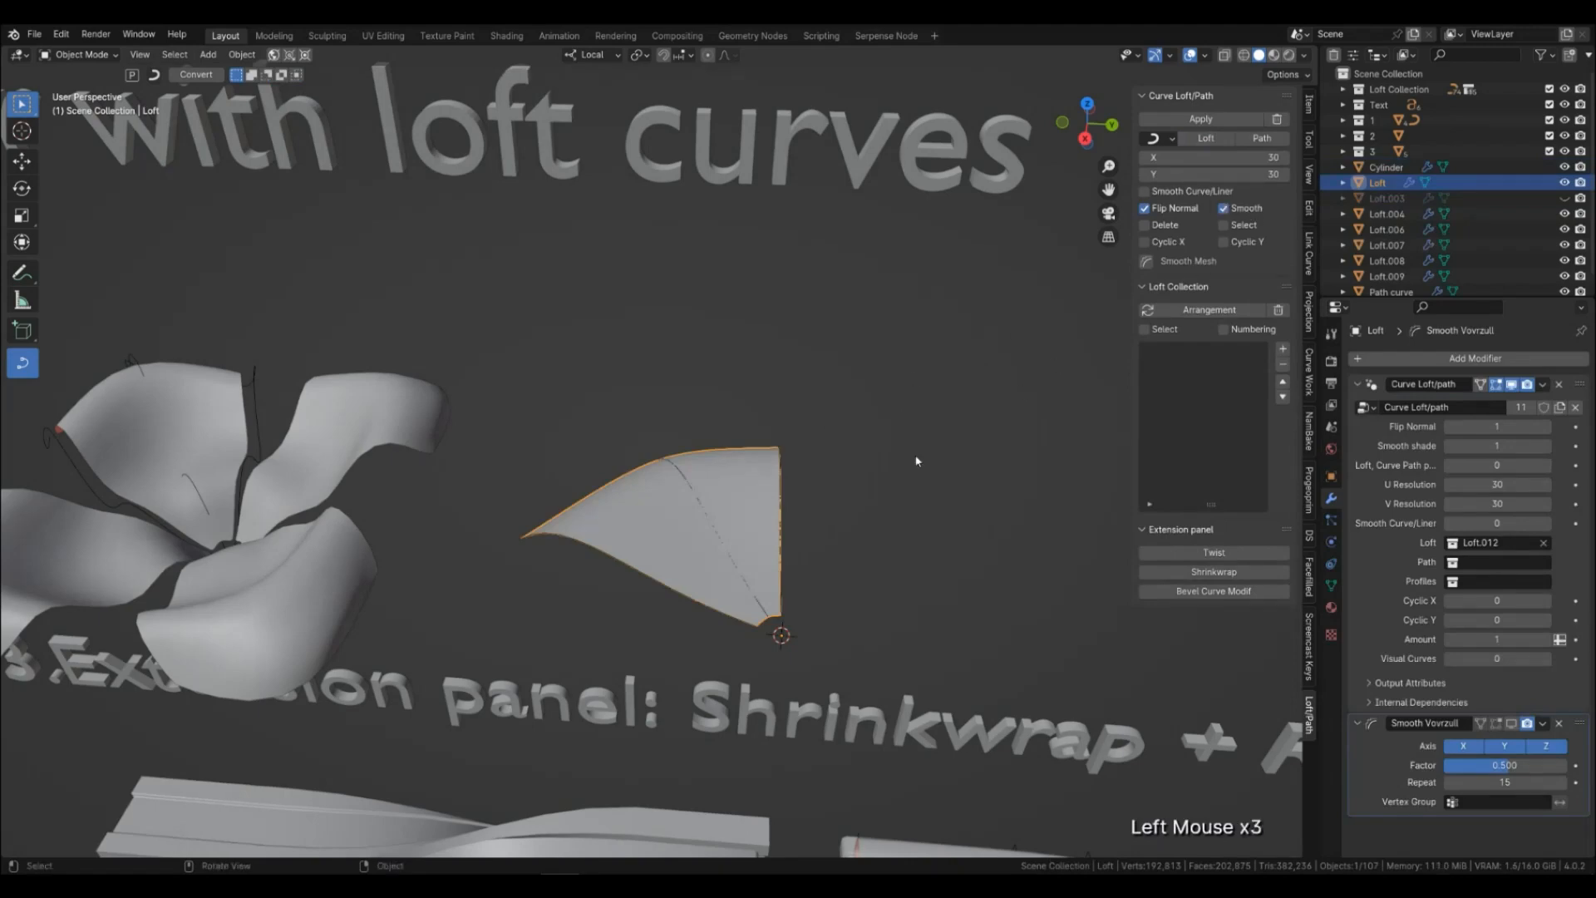
pyautogui.click(800, 493)
pyautogui.click(703, 508)
pyautogui.moveTo(728, 607)
pyautogui.mouseDown(button='middle')
pyautogui.moveTo(965, 552)
pyautogui.moveTo(1045, 584)
pyautogui.moveTo(710, 588)
pyautogui.mouseUp(button='middle')
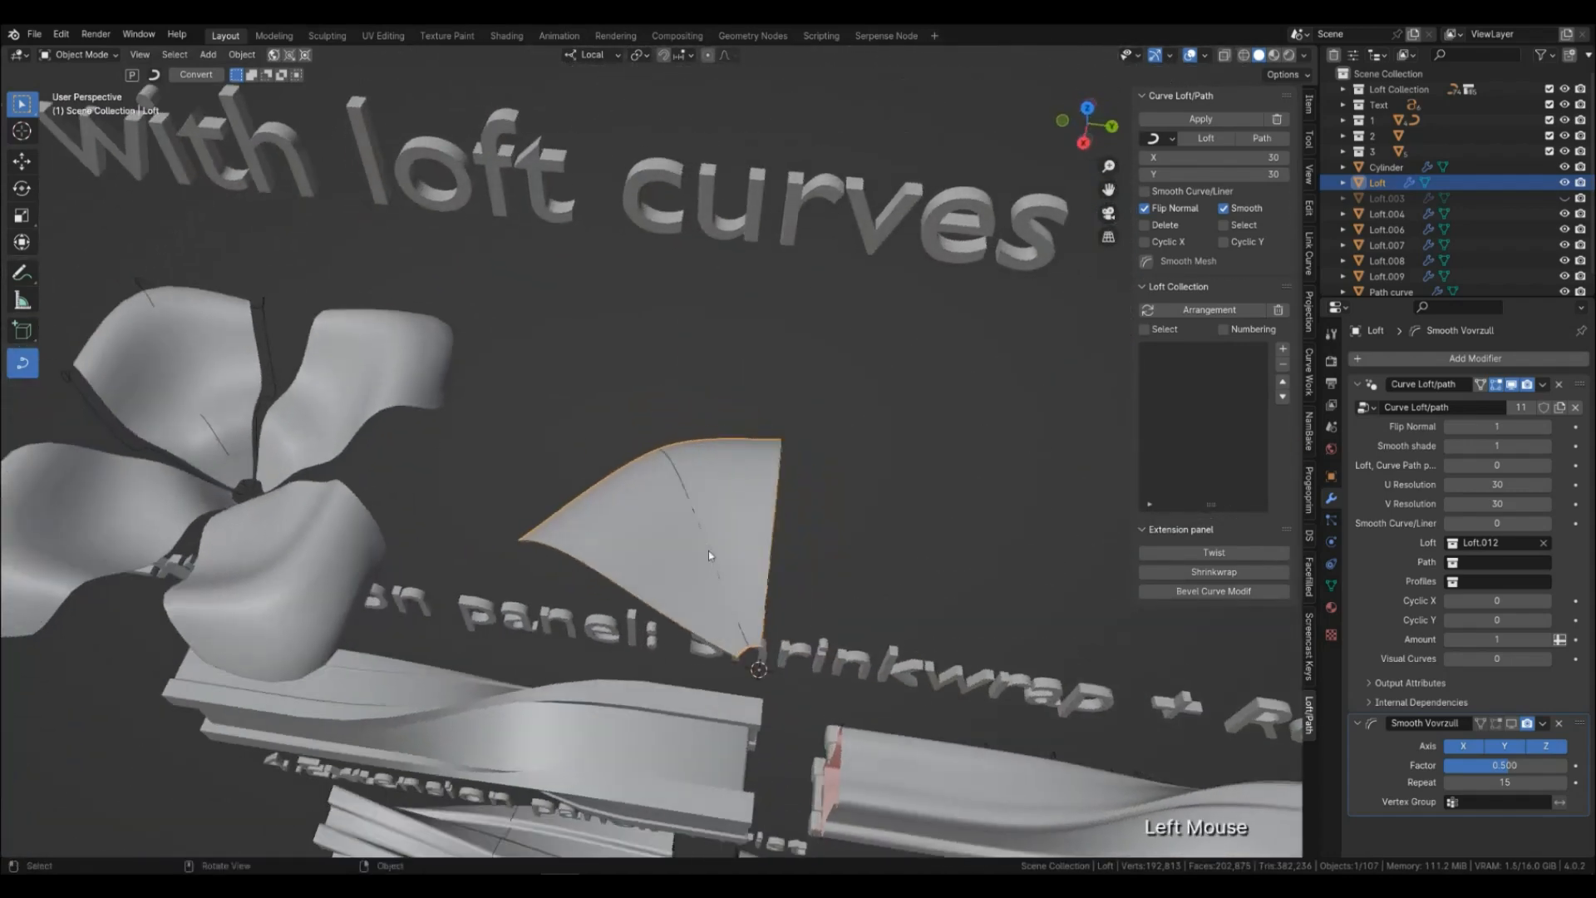
# Rotate the petal's middle curve 4.78° about the global Z axis.
pyautogui.click(709, 550)
pyautogui.press('r')
pyautogui.press('z')
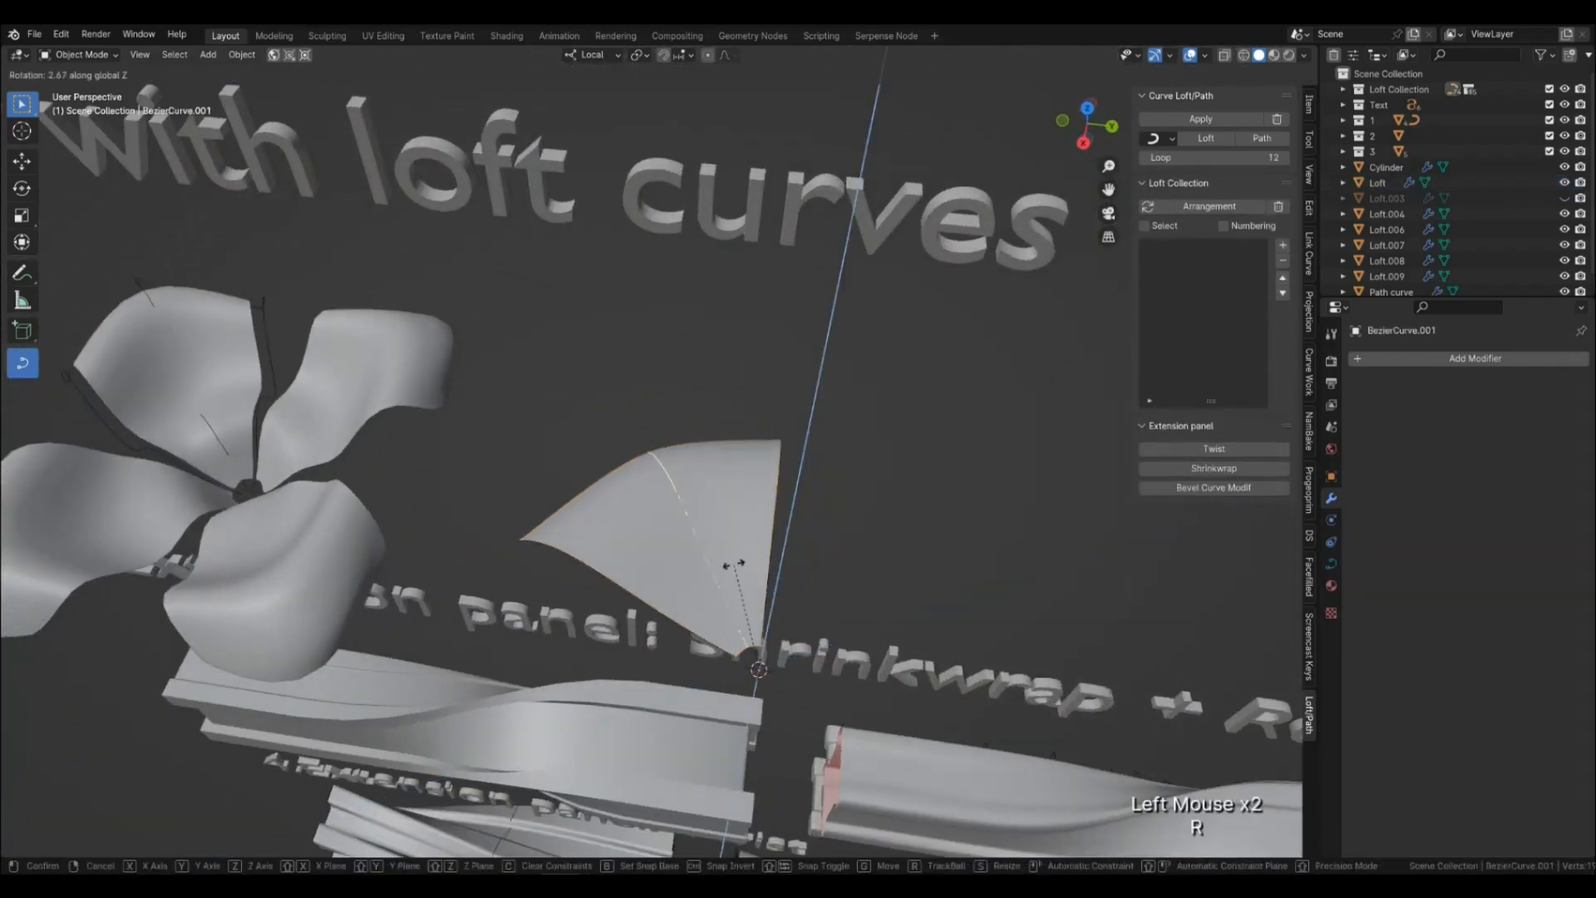
pyautogui.click(730, 566)
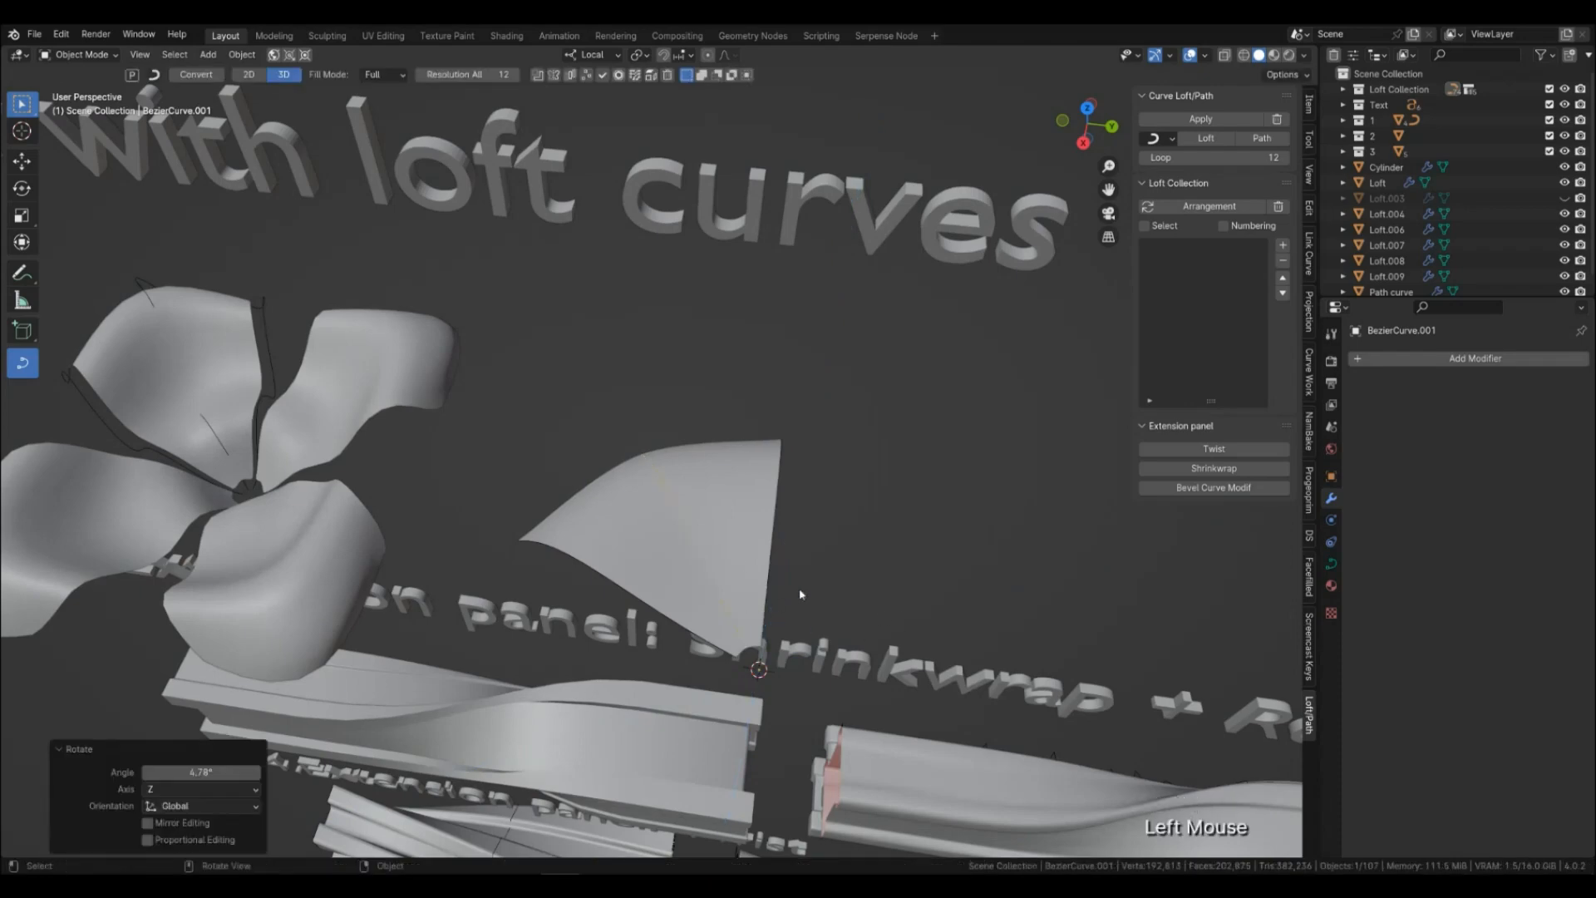
pyautogui.click(819, 581)
pyautogui.moveTo(819, 581); pyautogui.dragTo(615, 542, button='middle')
pyautogui.click(605, 568)
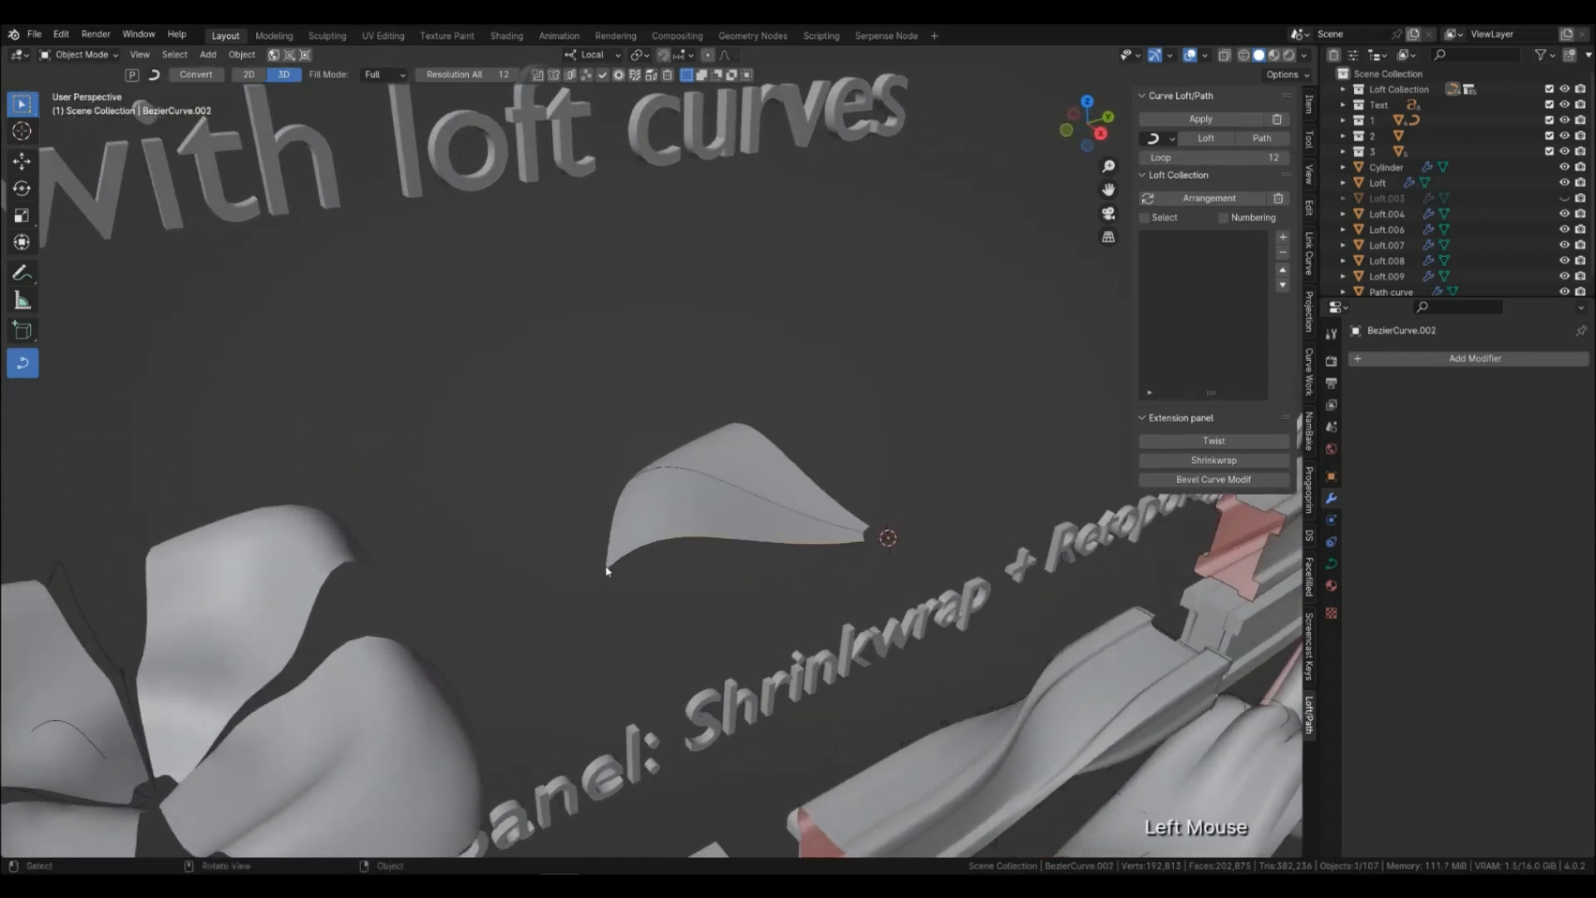
pyautogui.keyDown('shift'); pyautogui.click(619, 483); pyautogui.keyUp('shift')
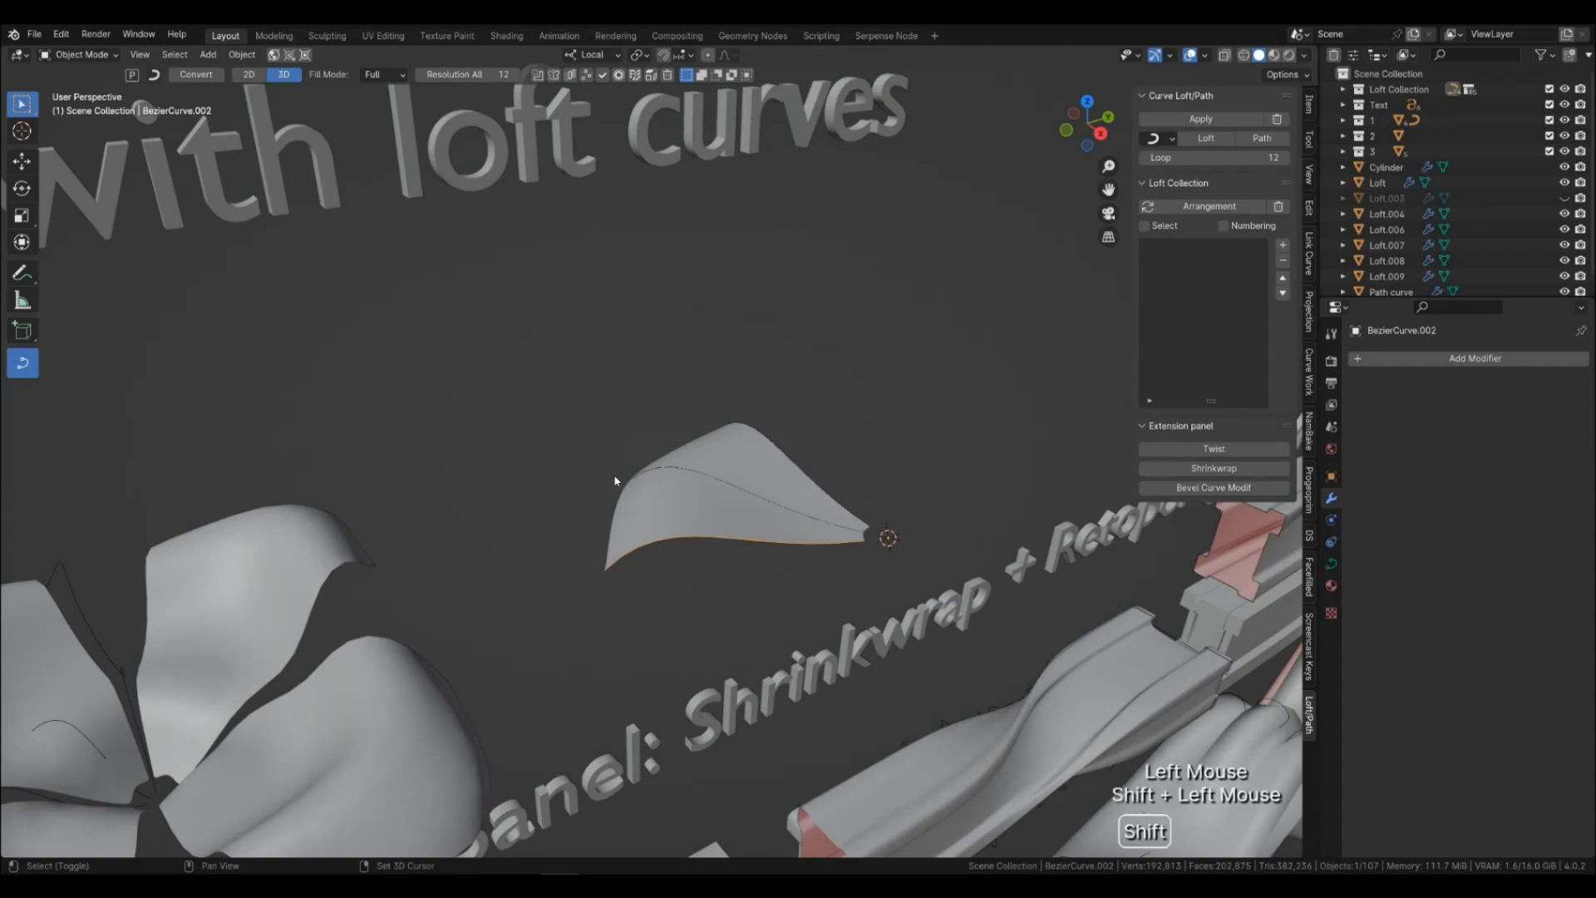
pyautogui.keyDown('shift'); pyautogui.click(620, 481); pyautogui.keyUp('shift')
pyautogui.keyDown('shift'); pyautogui.click(622, 481); pyautogui.keyUp('shift')
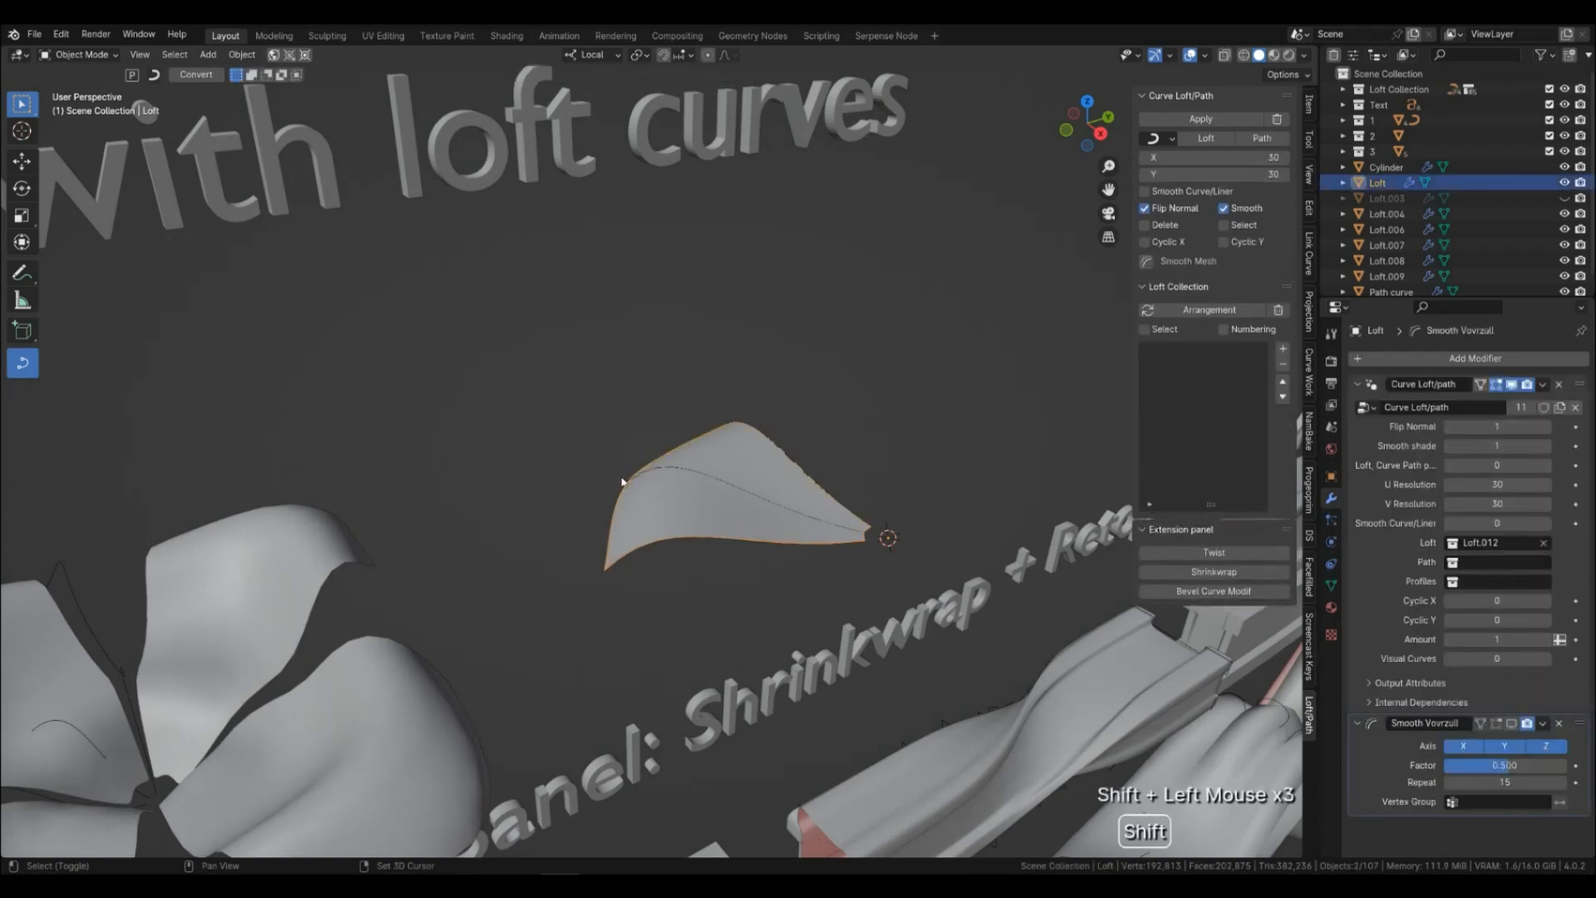
# Select the petal loft, collapse its existing modifiers and add a Mirror modifier.
pyautogui.click(688, 512)
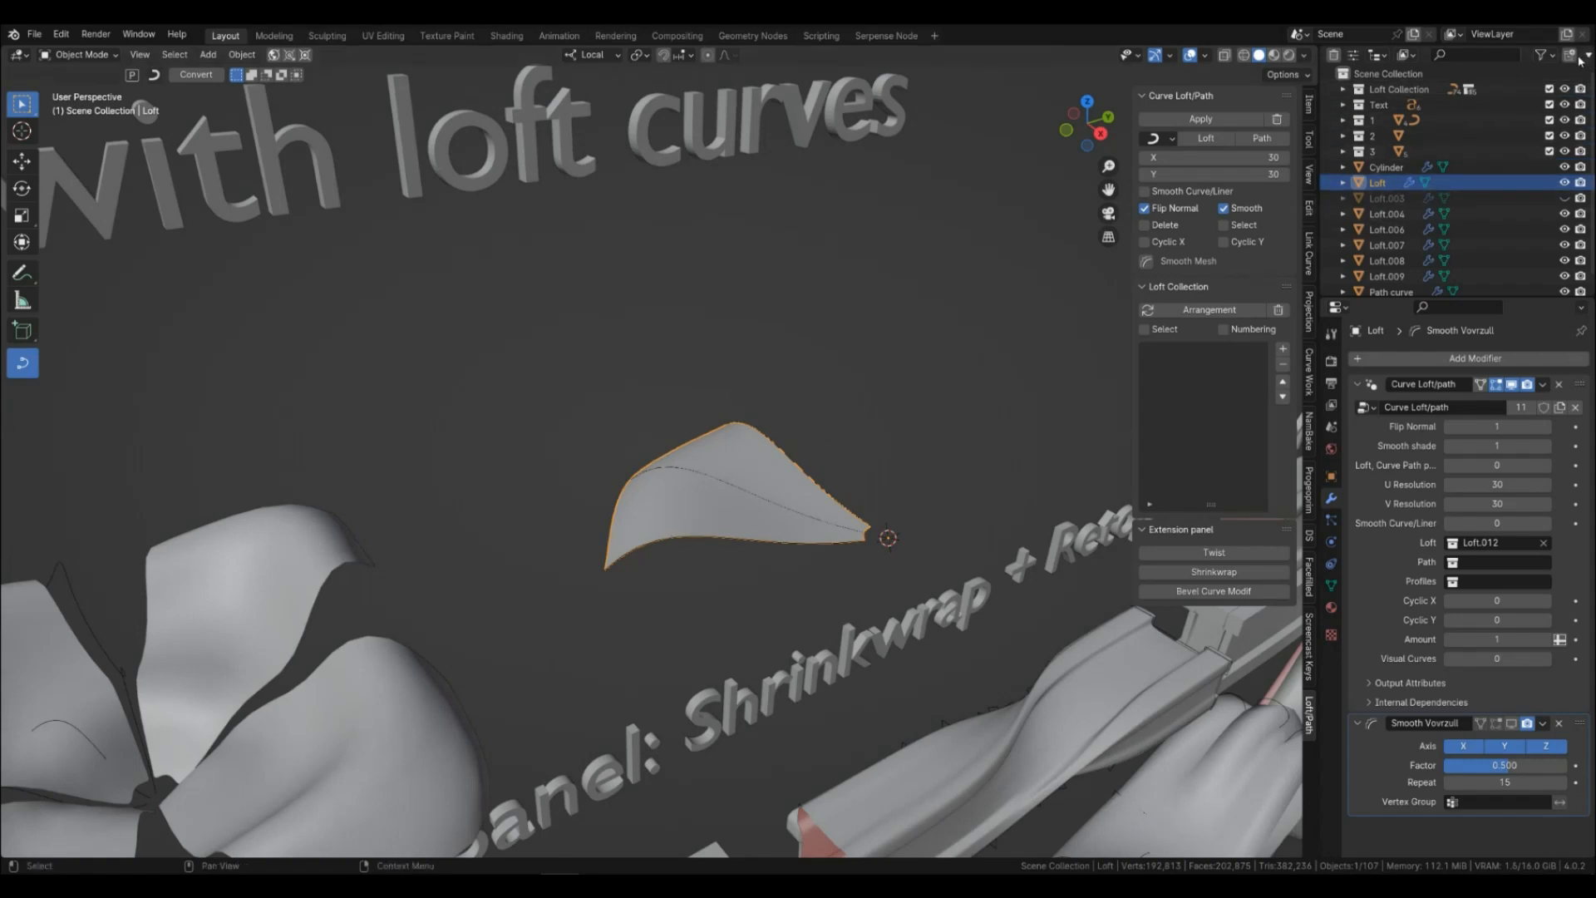
pyautogui.click(1360, 724)
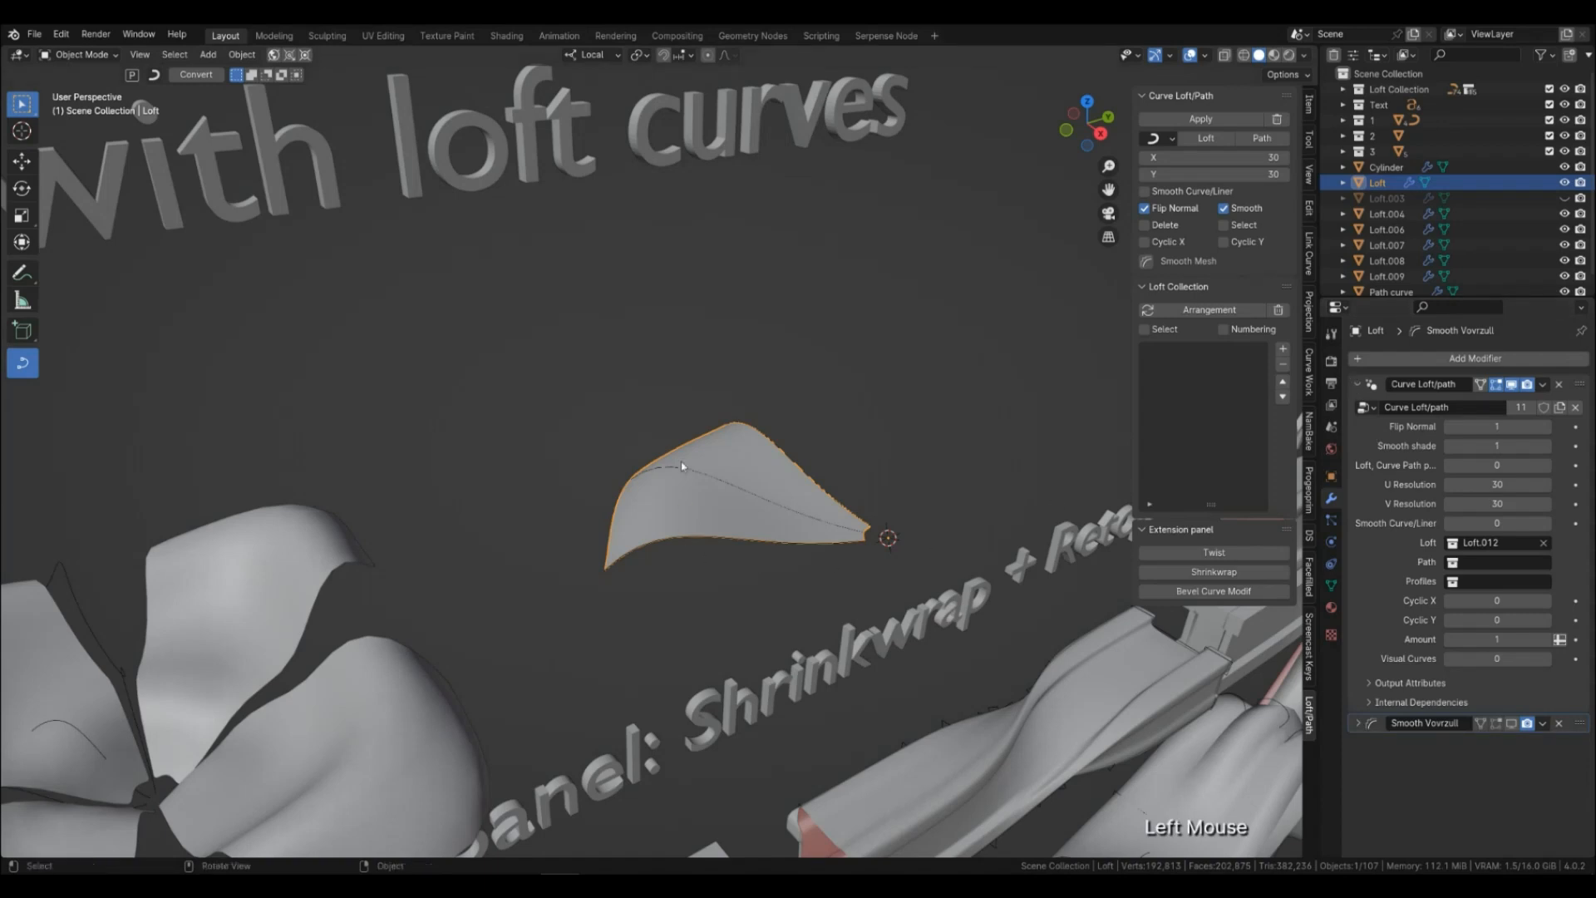
pyautogui.click(1356, 385)
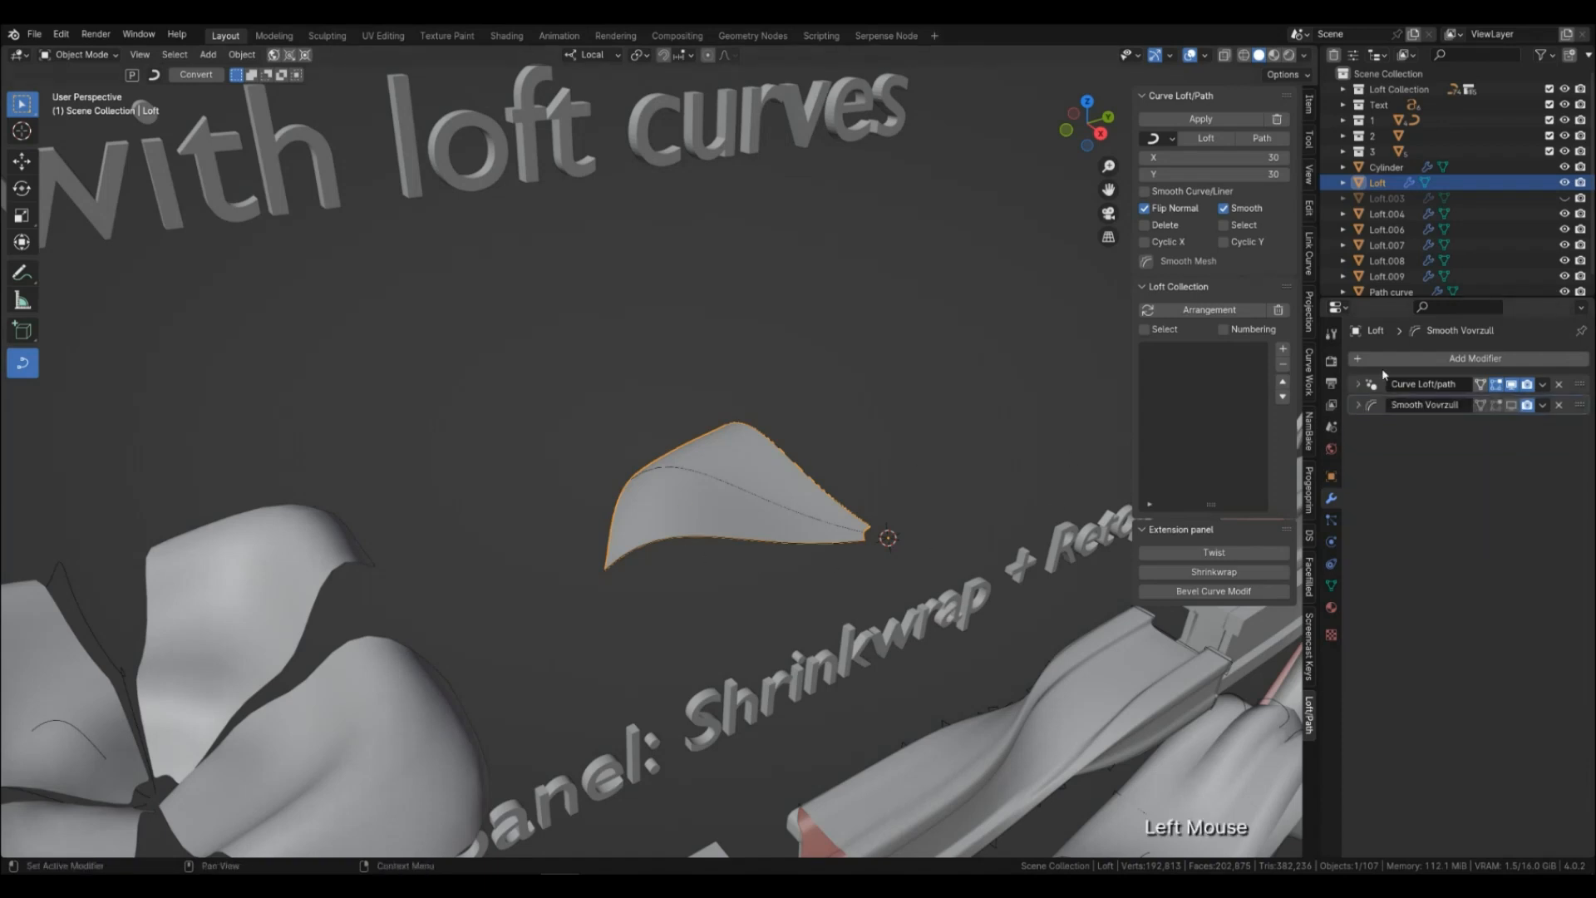
pyautogui.click(724, 515)
pyautogui.click(1355, 358)
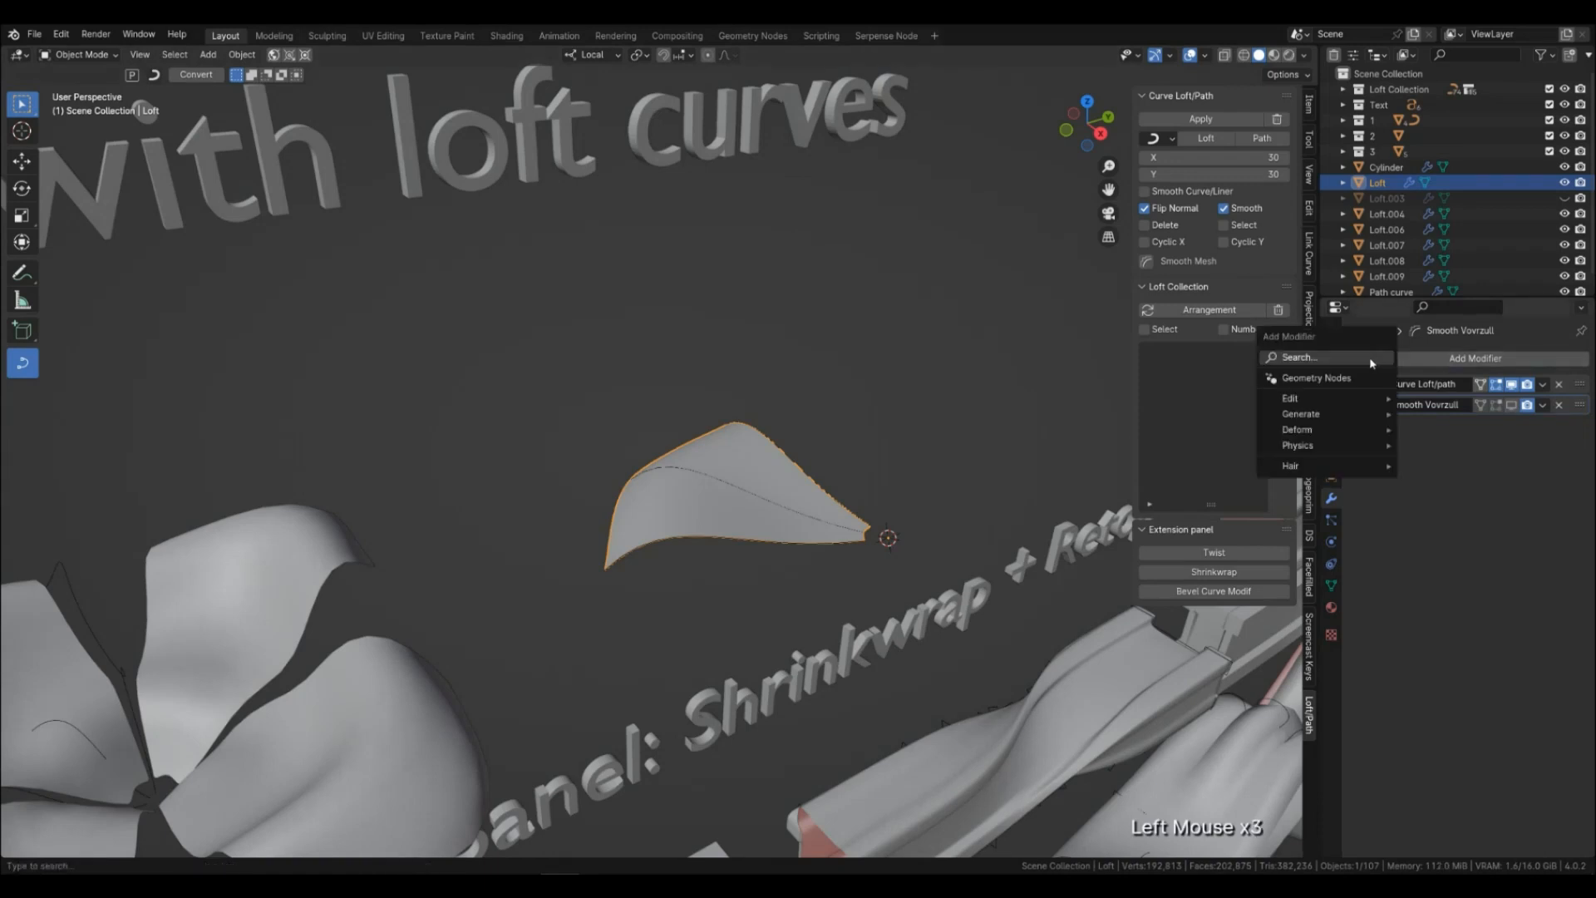
pyautogui.write('M')
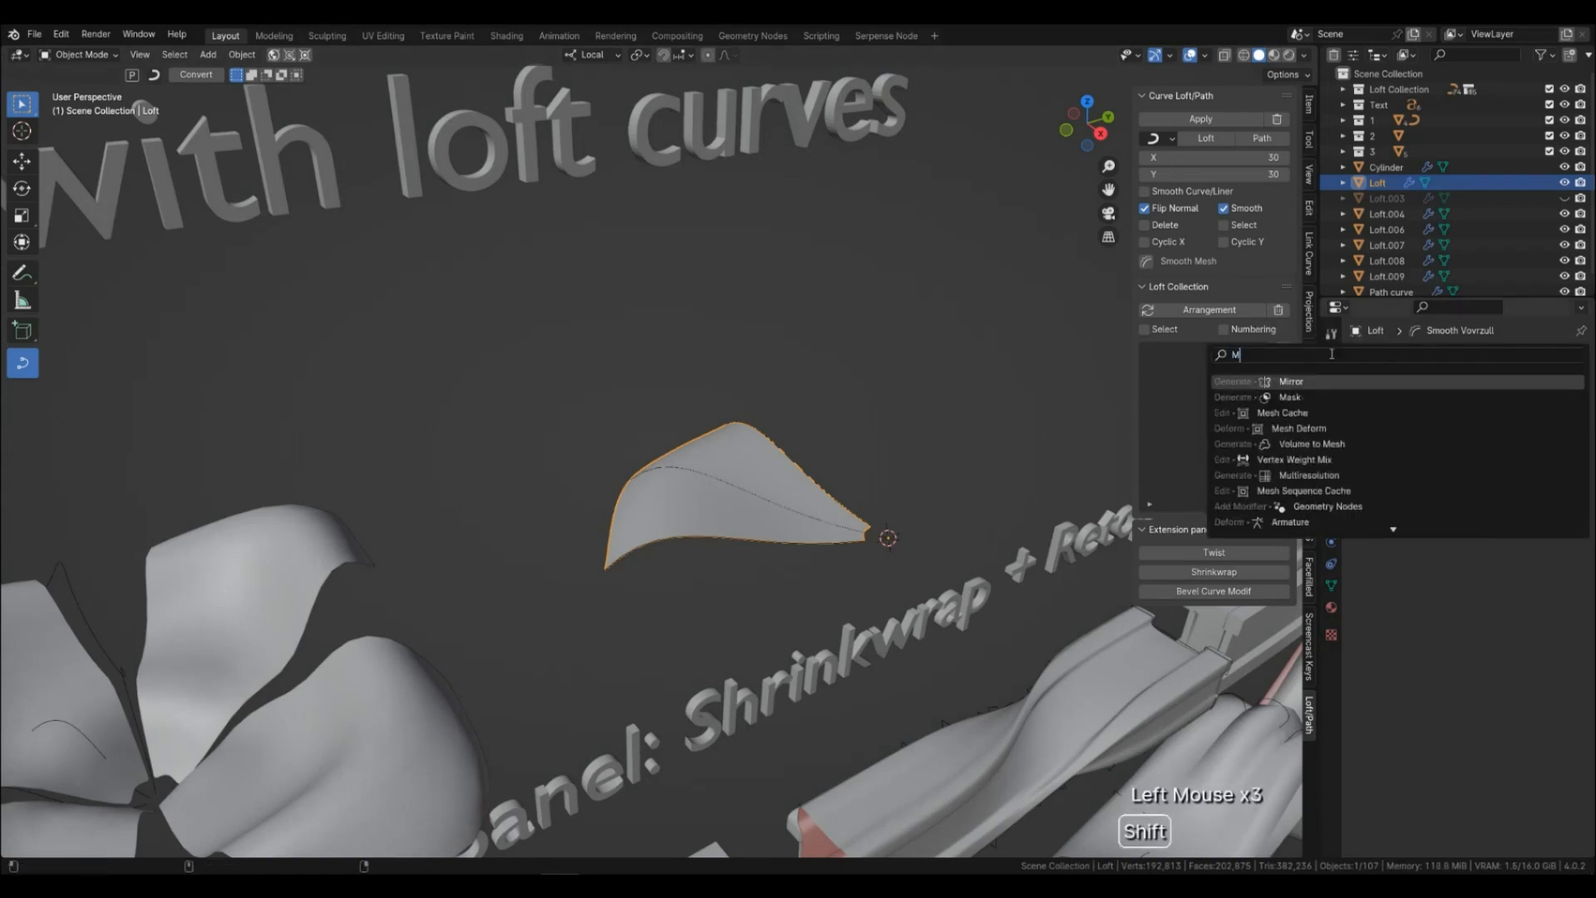
pyautogui.click(1298, 383)
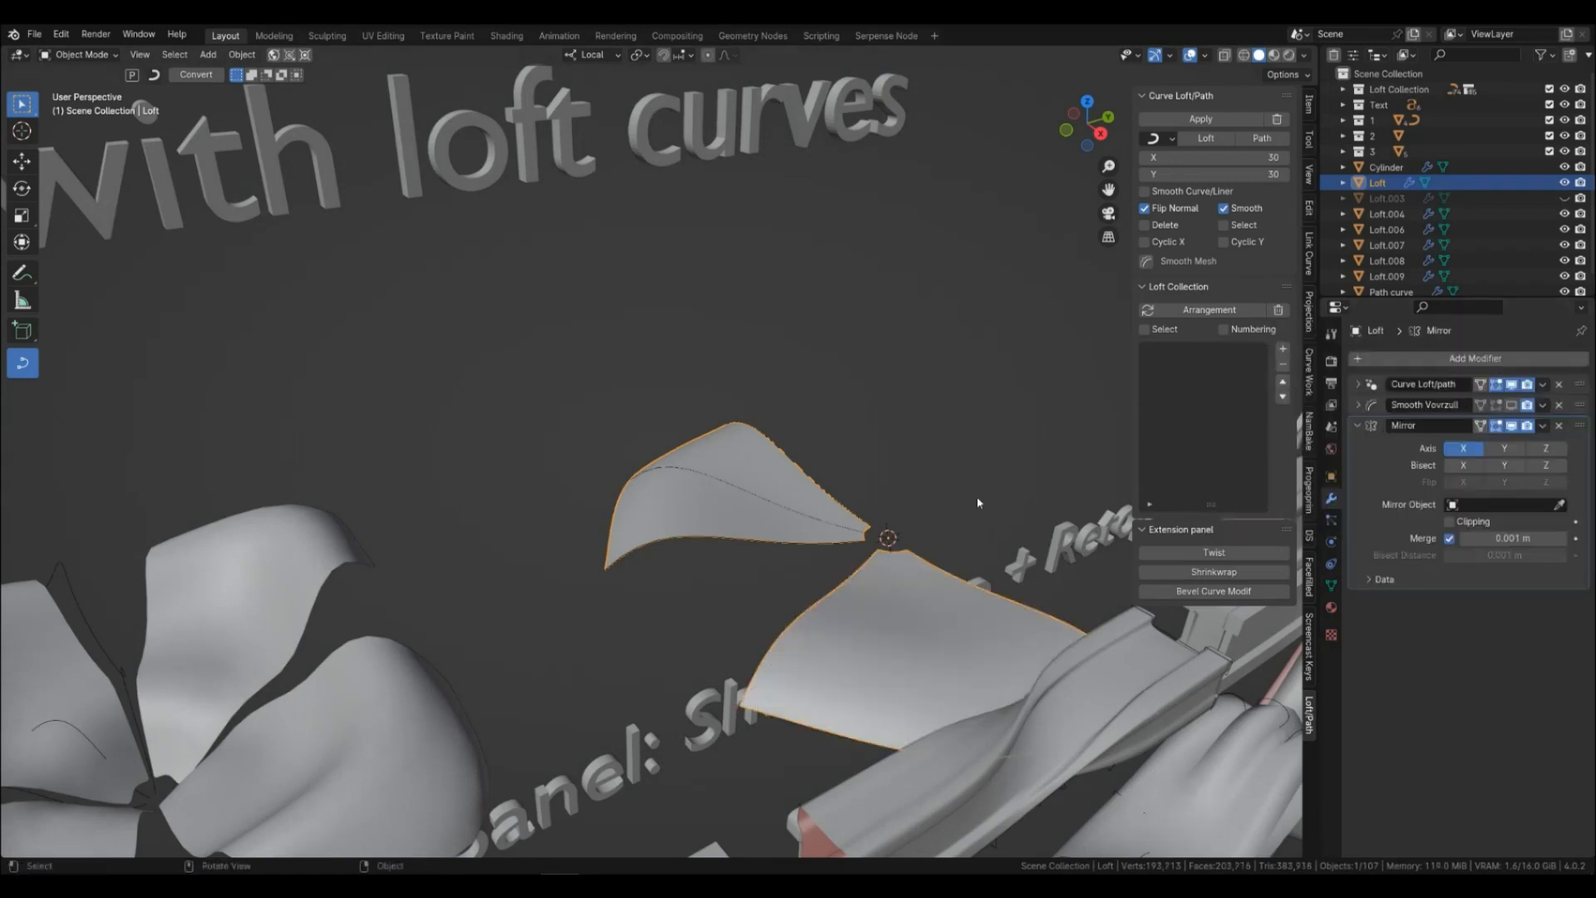
# Enable the Y axis in addition to X on the Mirror modifier and collapse its settings.
pyautogui.scroll(-3, 978, 503)
pyautogui.moveTo(979, 503); pyautogui.dragTo(886, 552, button='middle')
pyautogui.click(1506, 449)
pyautogui.keyDown('shift'); pyautogui.moveTo(886, 552); pyautogui.dragTo(793, 519, button='middle'); pyautogui.keyUp('shift')
pyautogui.click(1357, 426)
# Select the source petal's inner edge curve and rotate it about 11° around the global Z axis.
pyautogui.scroll(2, 790, 507)
pyautogui.click(780, 484)
pyautogui.click(781, 484)
pyautogui.click(780, 484)
pyautogui.press('r')
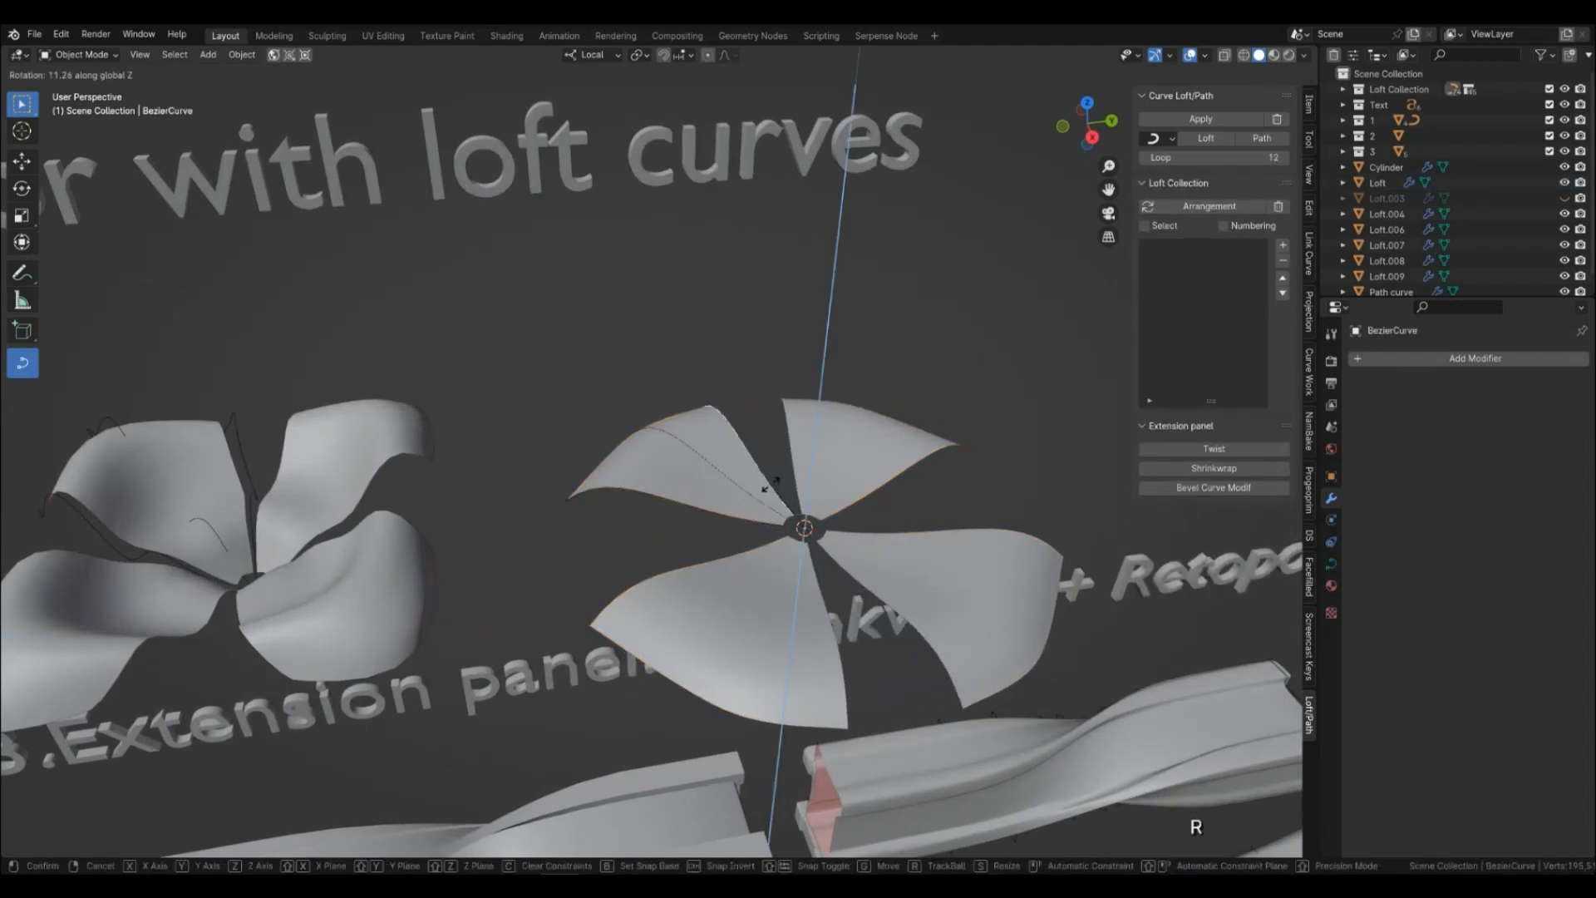
pyautogui.click(773, 486)
pyautogui.press('Tab')
pyautogui.press('Tab')
# Rotate the petal's outer edge curve about the global Z axis to widen the petal.
pyautogui.click(882, 503)
pyautogui.moveTo(898, 506); pyautogui.dragTo(741, 580, button='middle')
pyautogui.click(786, 541)
pyautogui.click(794, 528)
pyautogui.press('r')
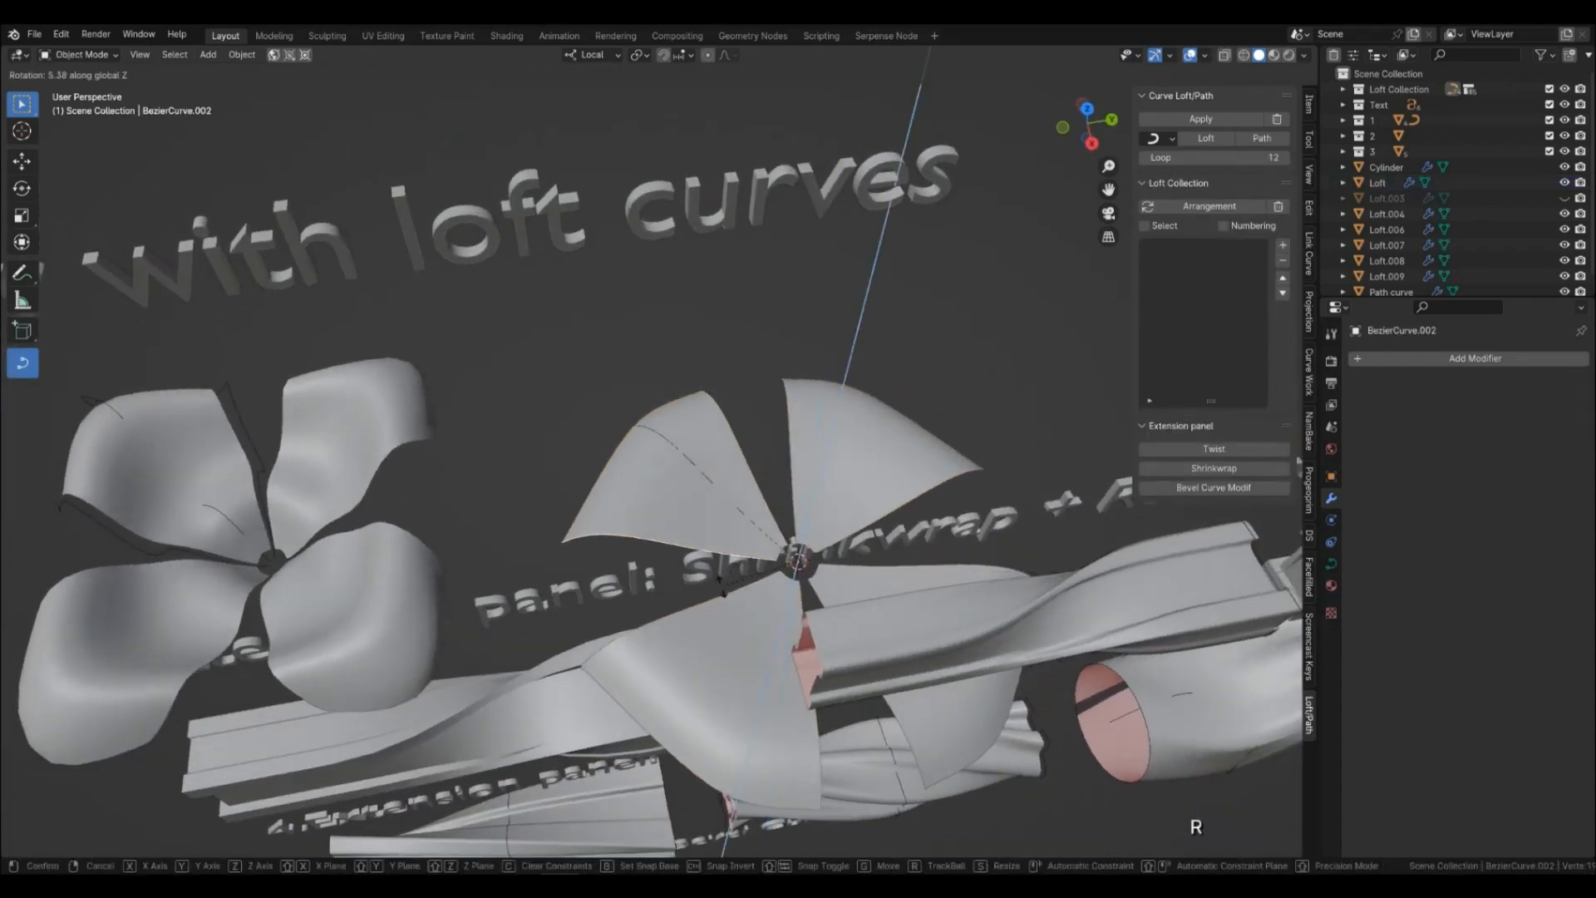
pyautogui.click(708, 607)
# Rotate the petal's middle curve about global Z so it sits between the two edge curves.
pyautogui.click(738, 515)
pyautogui.press('r')
pyautogui.click(726, 529)
pyautogui.moveTo(726, 528); pyautogui.dragTo(890, 475, button='middle')
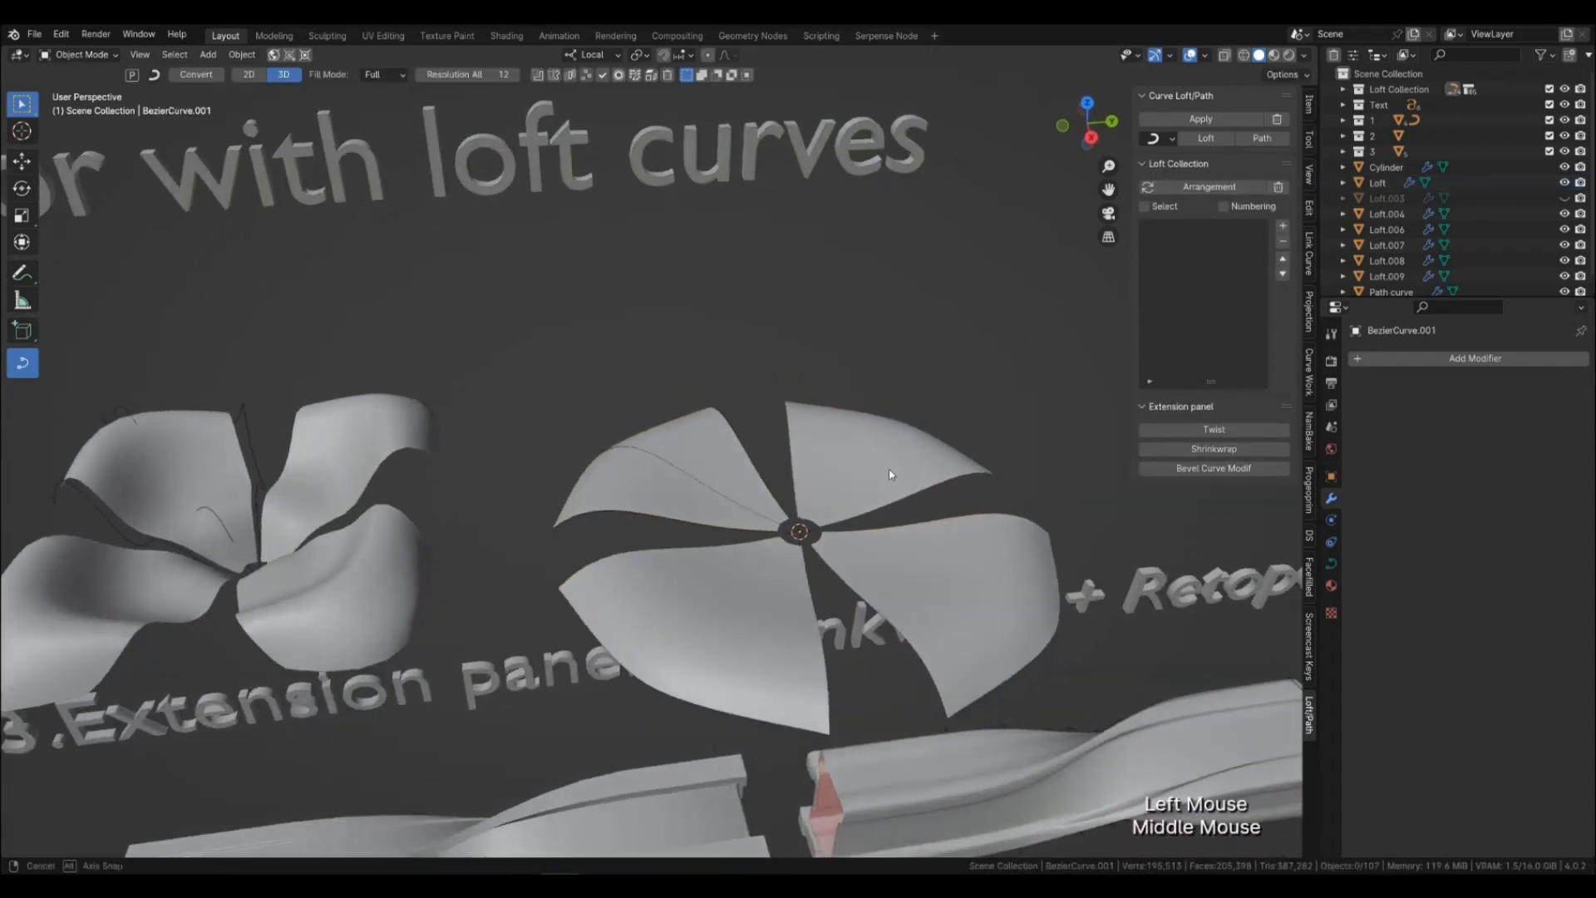
# Turn off In Front for the shrinkwrapped loft overlapping the new flower and hide that object.
pyautogui.click(915, 795)
pyautogui.click(1331, 476)
pyautogui.scroll(-2, 1455, 665)
pyautogui.click(1451, 746)
pyautogui.moveTo(907, 582); pyautogui.dragTo(948, 568, button='middle')
pyautogui.press('h')
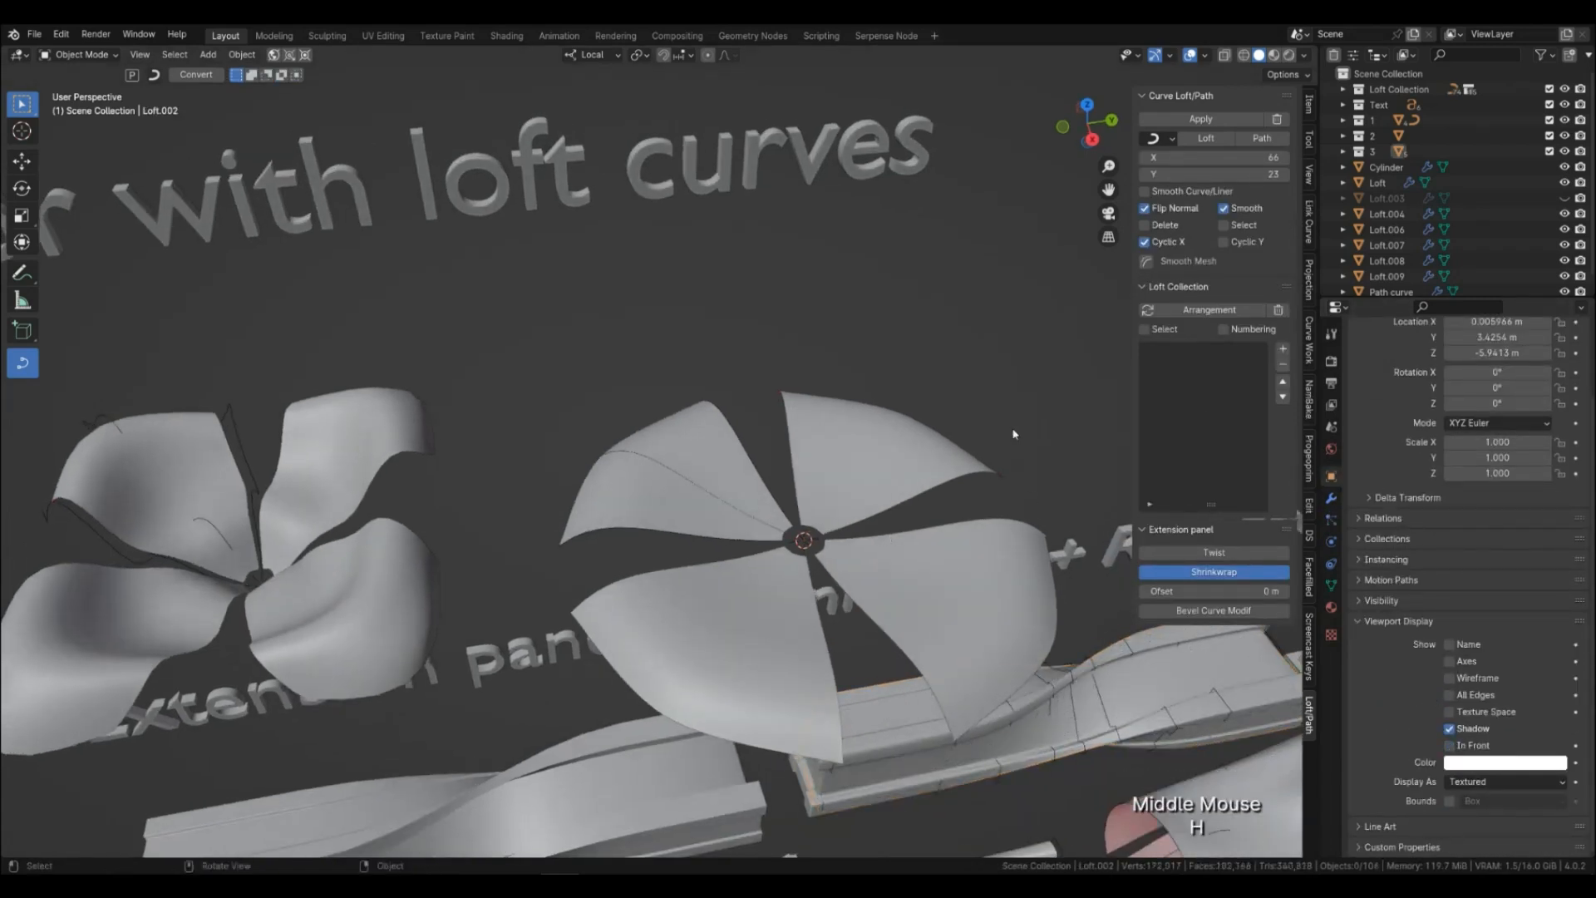
# Check in the viewport how selection alternates between the mirrored petal loft and its middle curve.
pyautogui.moveTo(841, 476); pyautogui.dragTo(685, 489, button='middle')
pyautogui.click(767, 468)
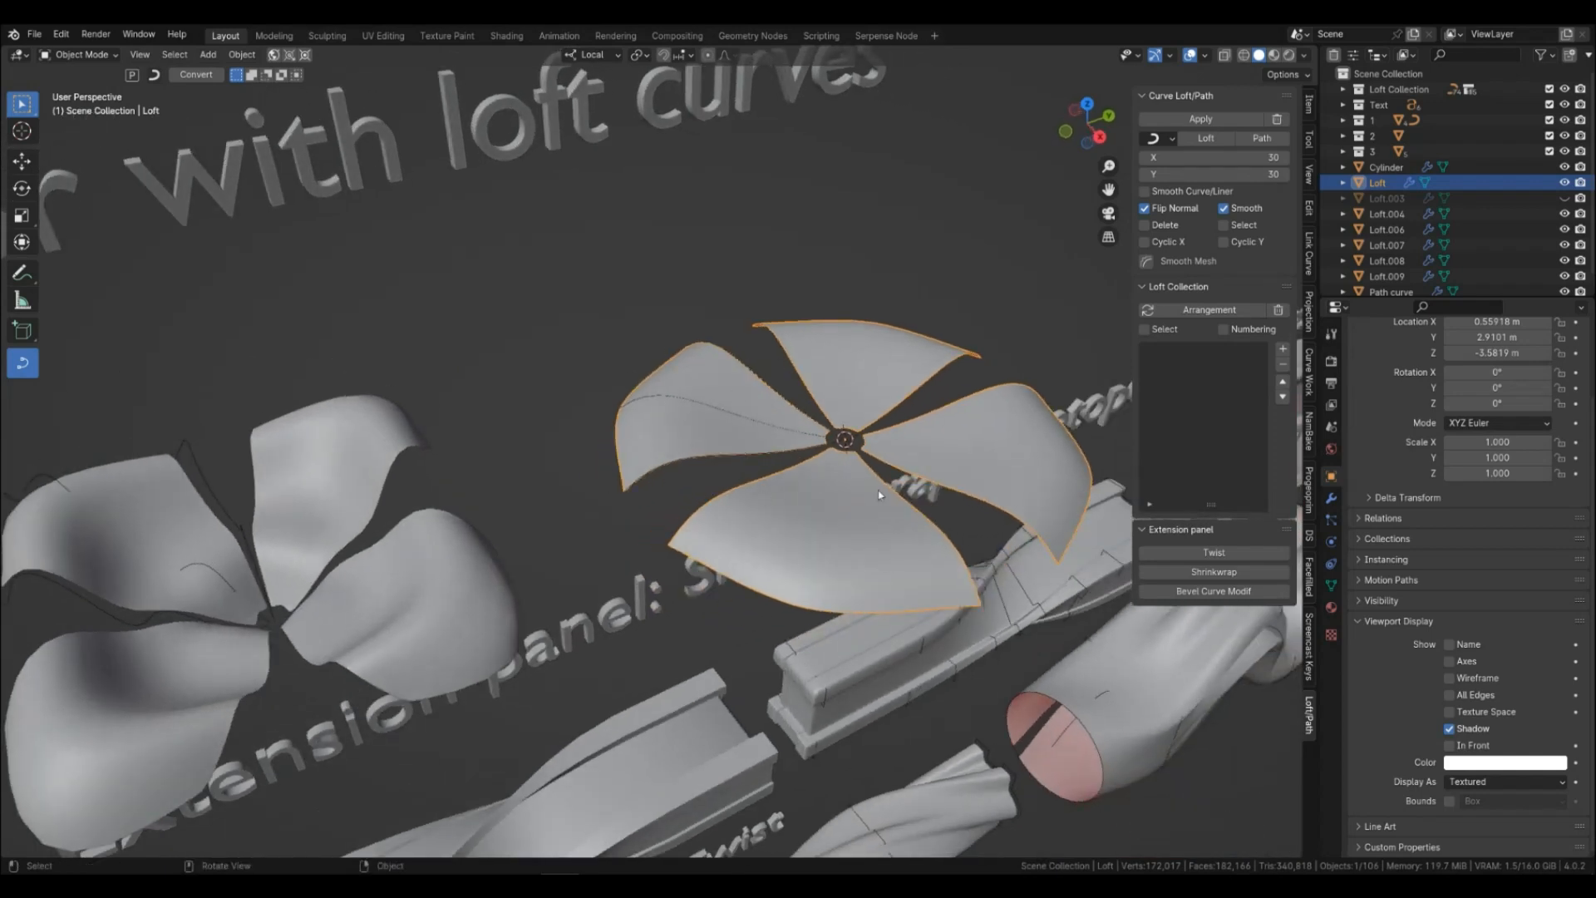
pyautogui.moveTo(831, 491); pyautogui.dragTo(779, 507, button='middle')
pyautogui.doubleClick(620, 474)
pyautogui.click(646, 392)
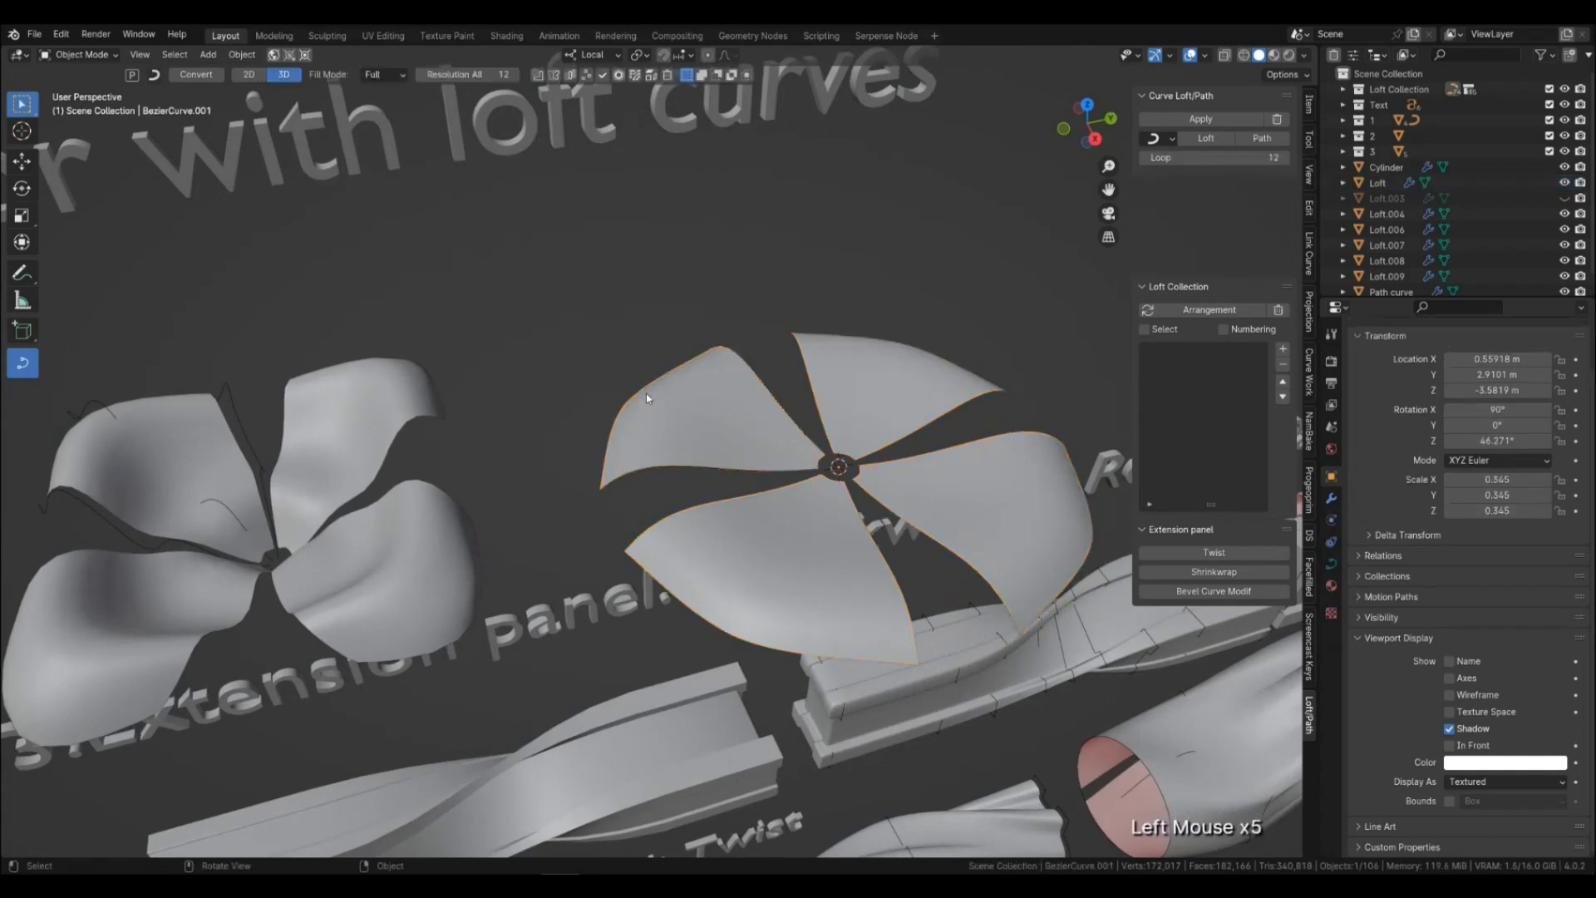
pyautogui.click(646, 392)
pyautogui.click(647, 444)
pyautogui.click(647, 444)
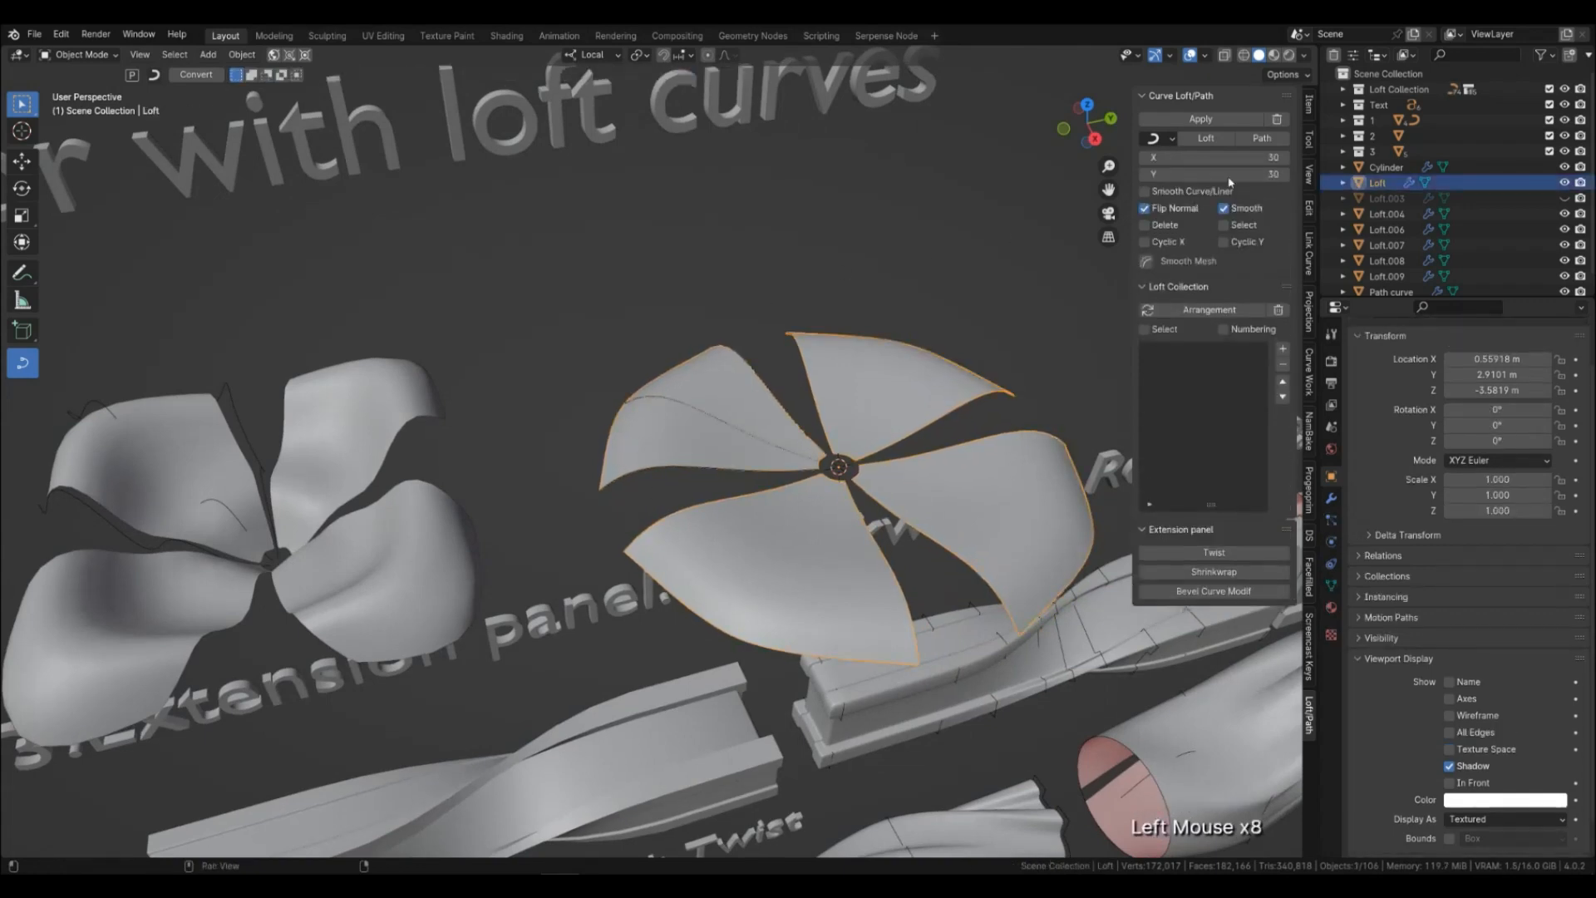
# Show the Selectable restriction toggle in the outliner and make the petal's Loft object unselectable.
pyautogui.click(1545, 55)
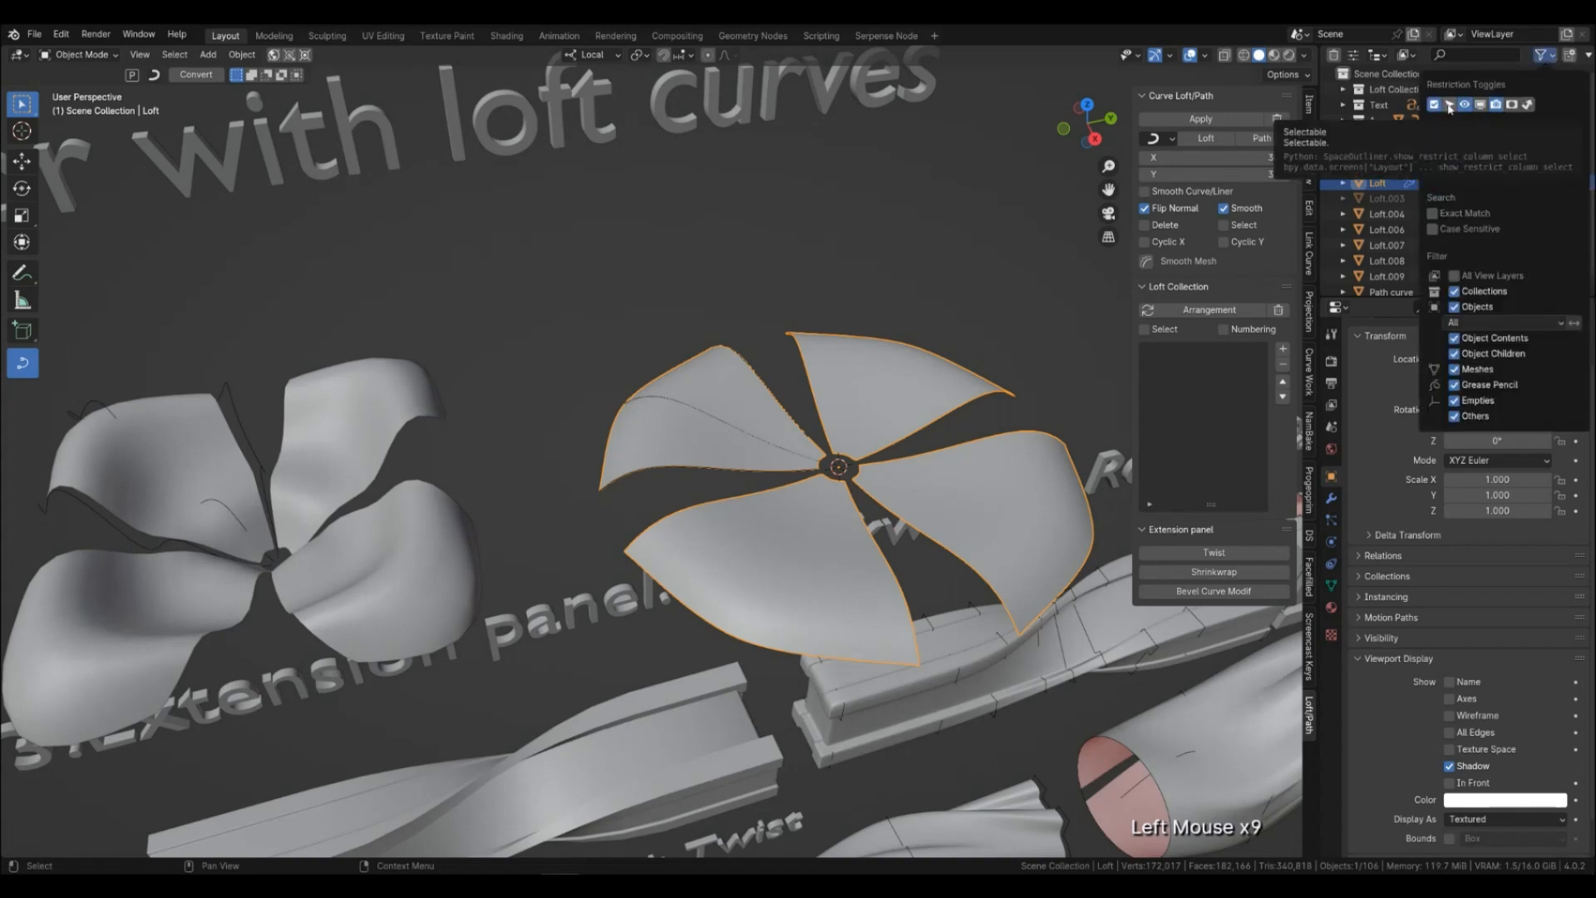
pyautogui.click(1449, 105)
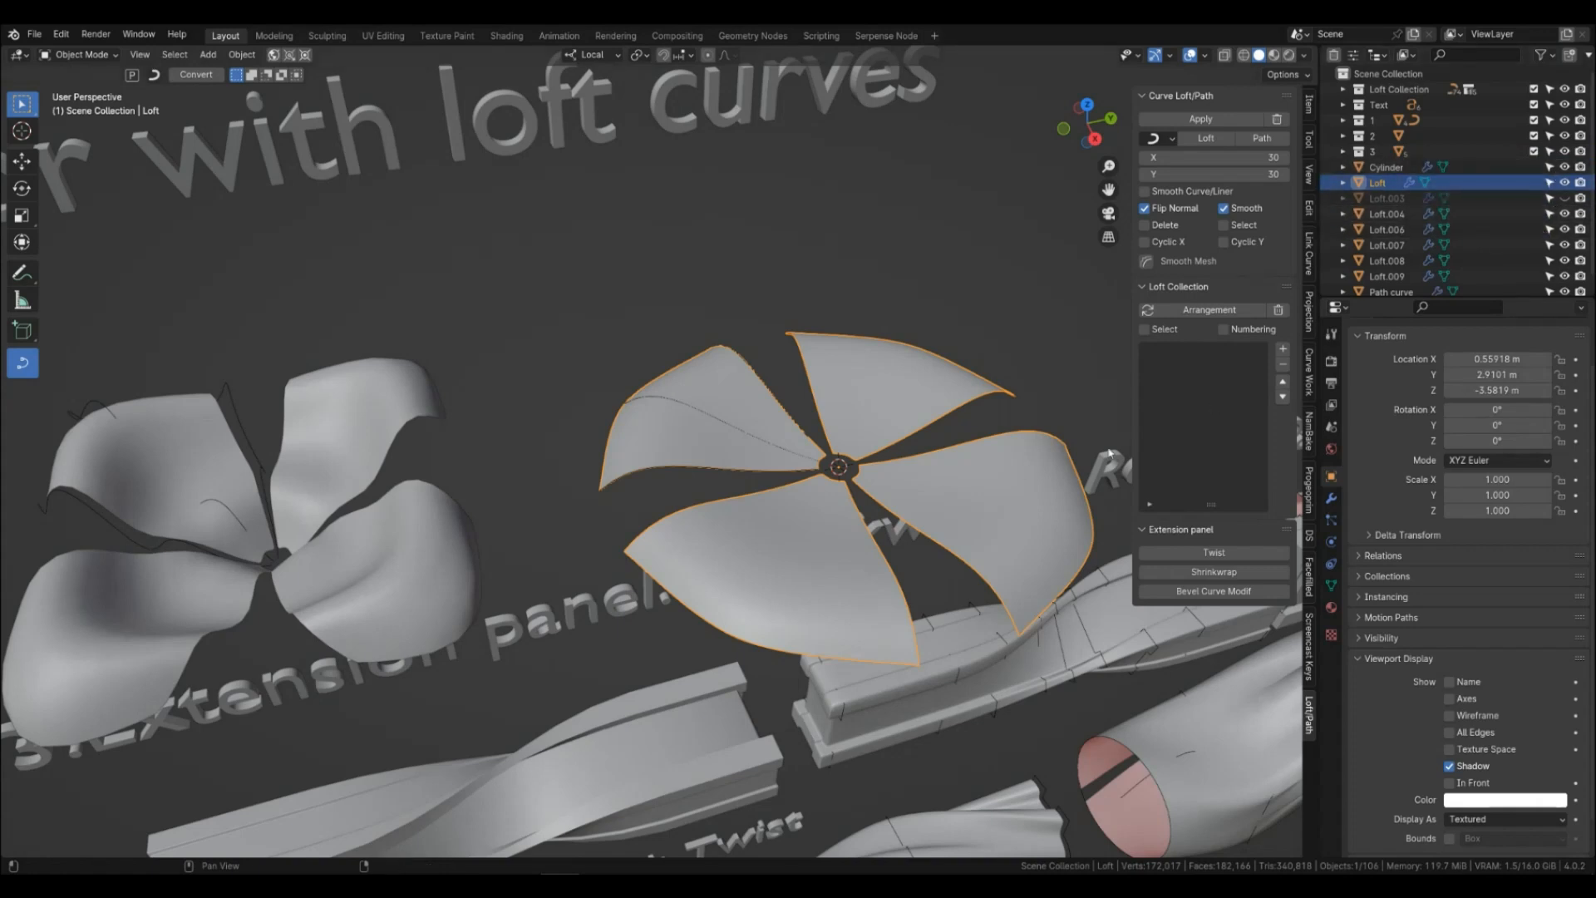
pyautogui.click(592, 499)
pyautogui.click(687, 430)
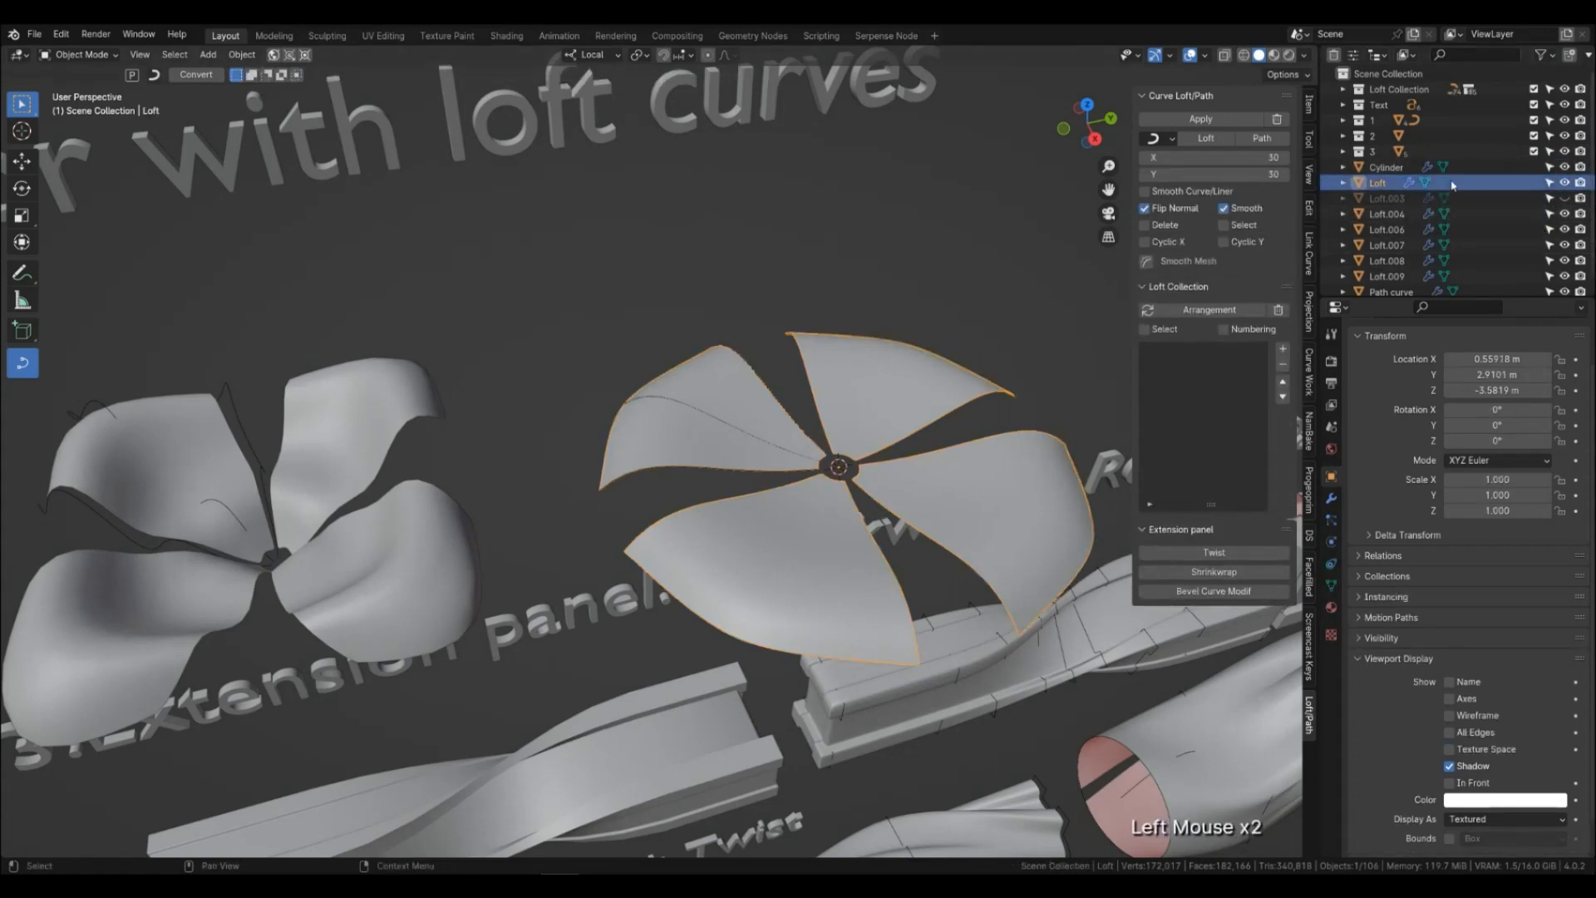
pyautogui.click(1552, 184)
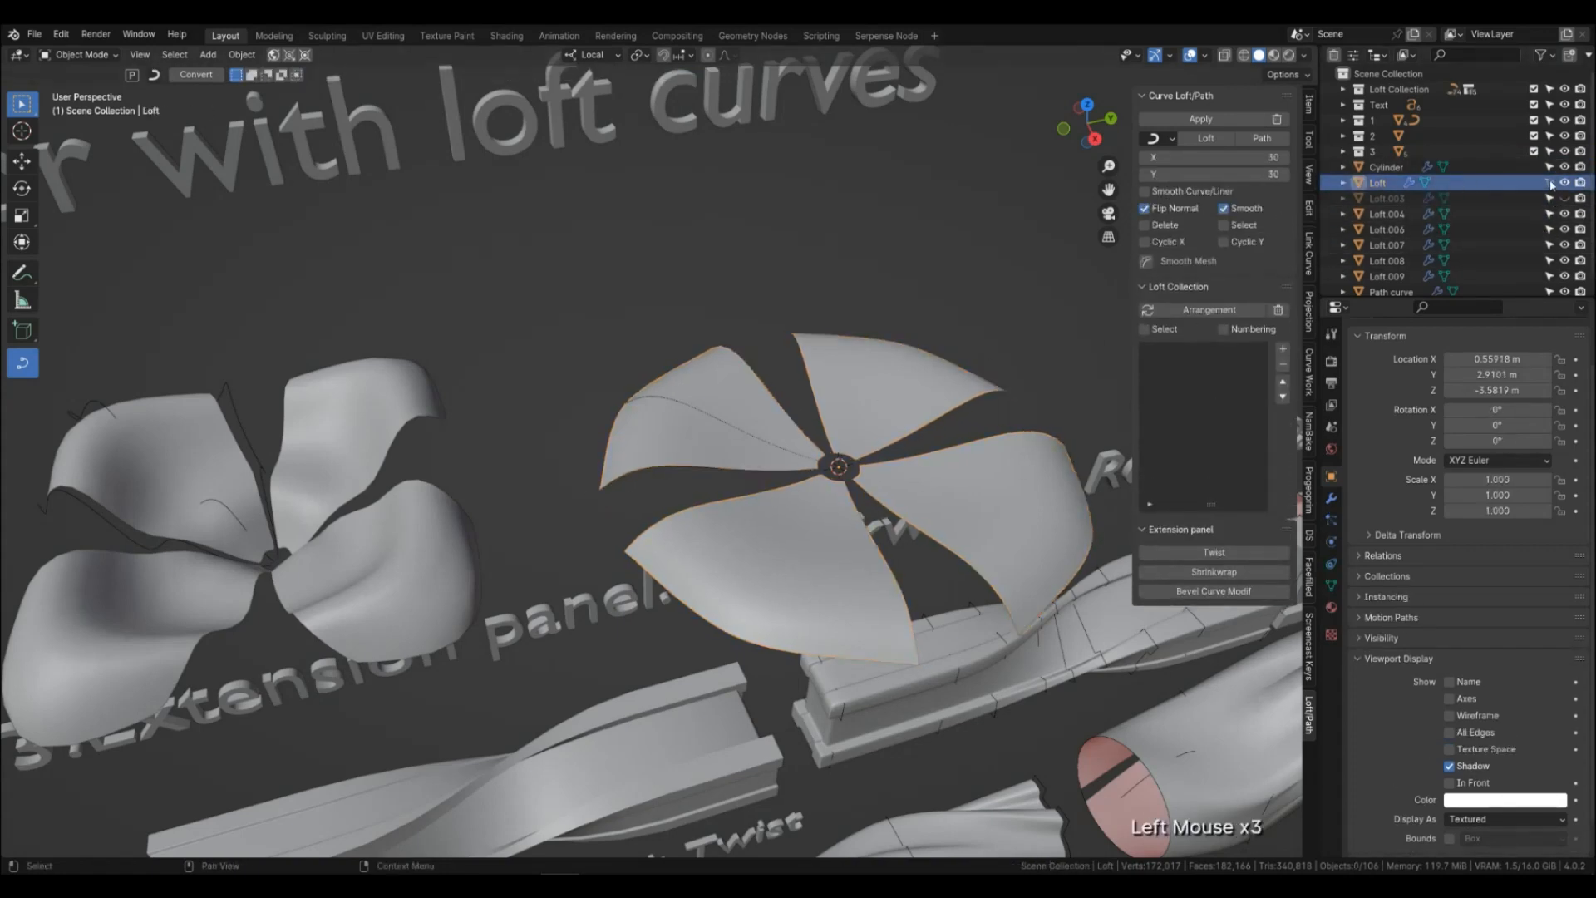
# Check selection of the petal's curves through the surface, individually and with a selection box.
pyautogui.click(697, 411)
pyautogui.click(765, 356)
pyautogui.click(755, 371)
pyautogui.click(732, 355)
pyautogui.moveTo(615, 316); pyautogui.dragTo(766, 477)
pyautogui.click(578, 285)
# Box-select the petal's three curves and, in Edit Mode, select their outer end control points.
pyautogui.moveTo(578, 285); pyautogui.dragTo(751, 488)
pyautogui.moveTo(683, 420); pyautogui.dragTo(582, 312, button='middle')
pyautogui.press('Tab')
pyautogui.click(578, 308)
pyautogui.moveTo(536, 287); pyautogui.dragTo(701, 523)
# Try extruding the three outer end points about -0.26 m in X and -0.31 m in Y, and undo the extrusion.
pyautogui.press('e')
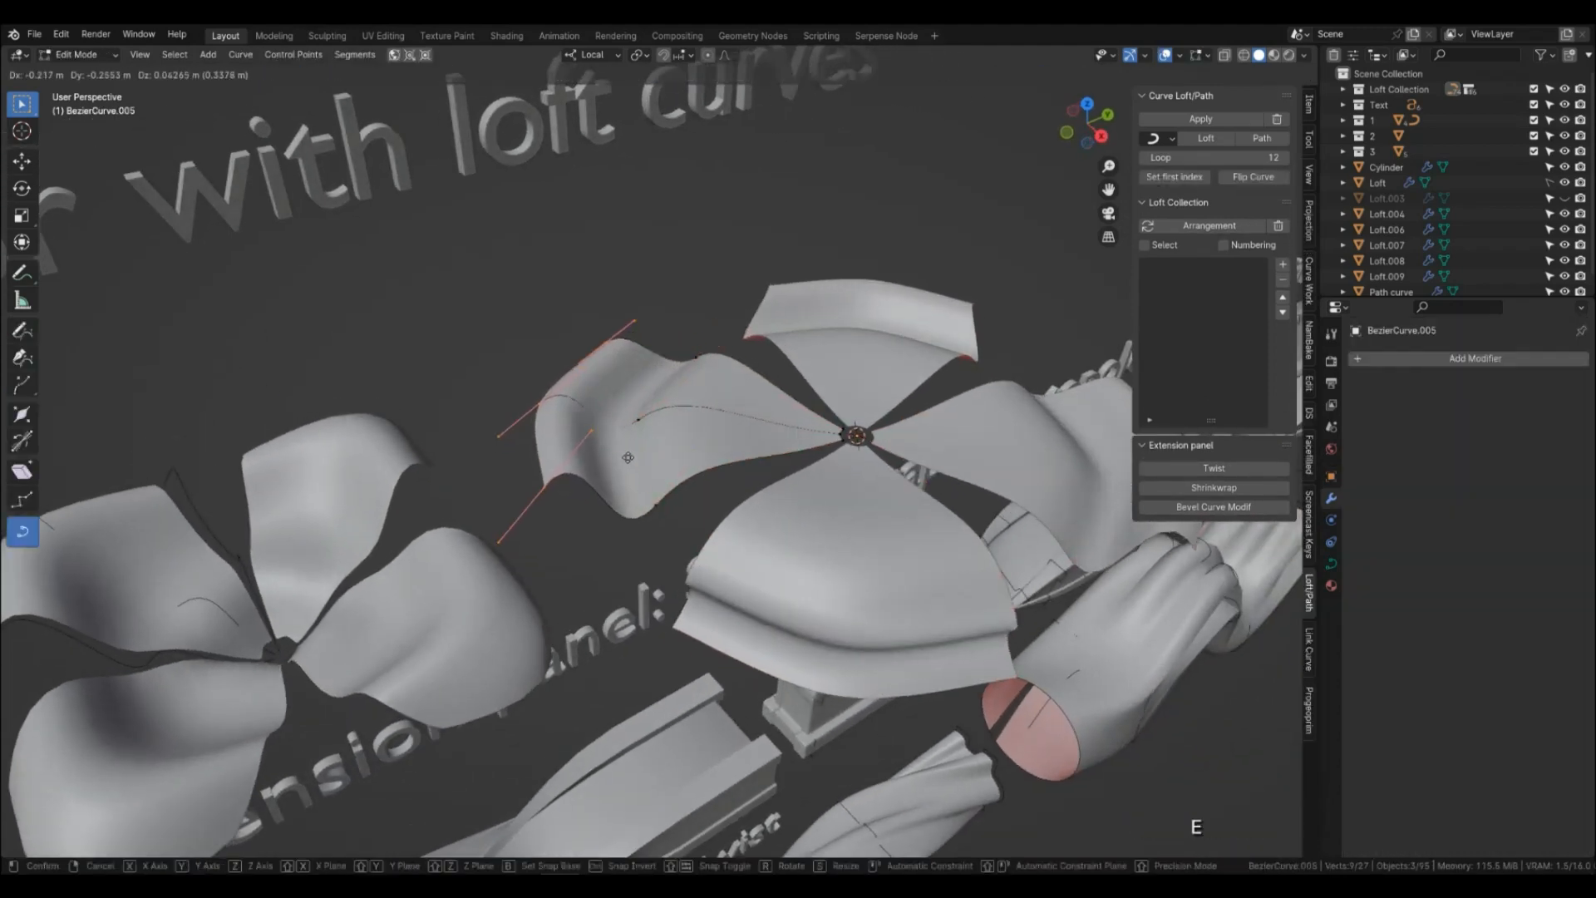
pyautogui.click(694, 523)
pyautogui.moveTo(694, 523); pyautogui.dragTo(573, 670, button='middle')
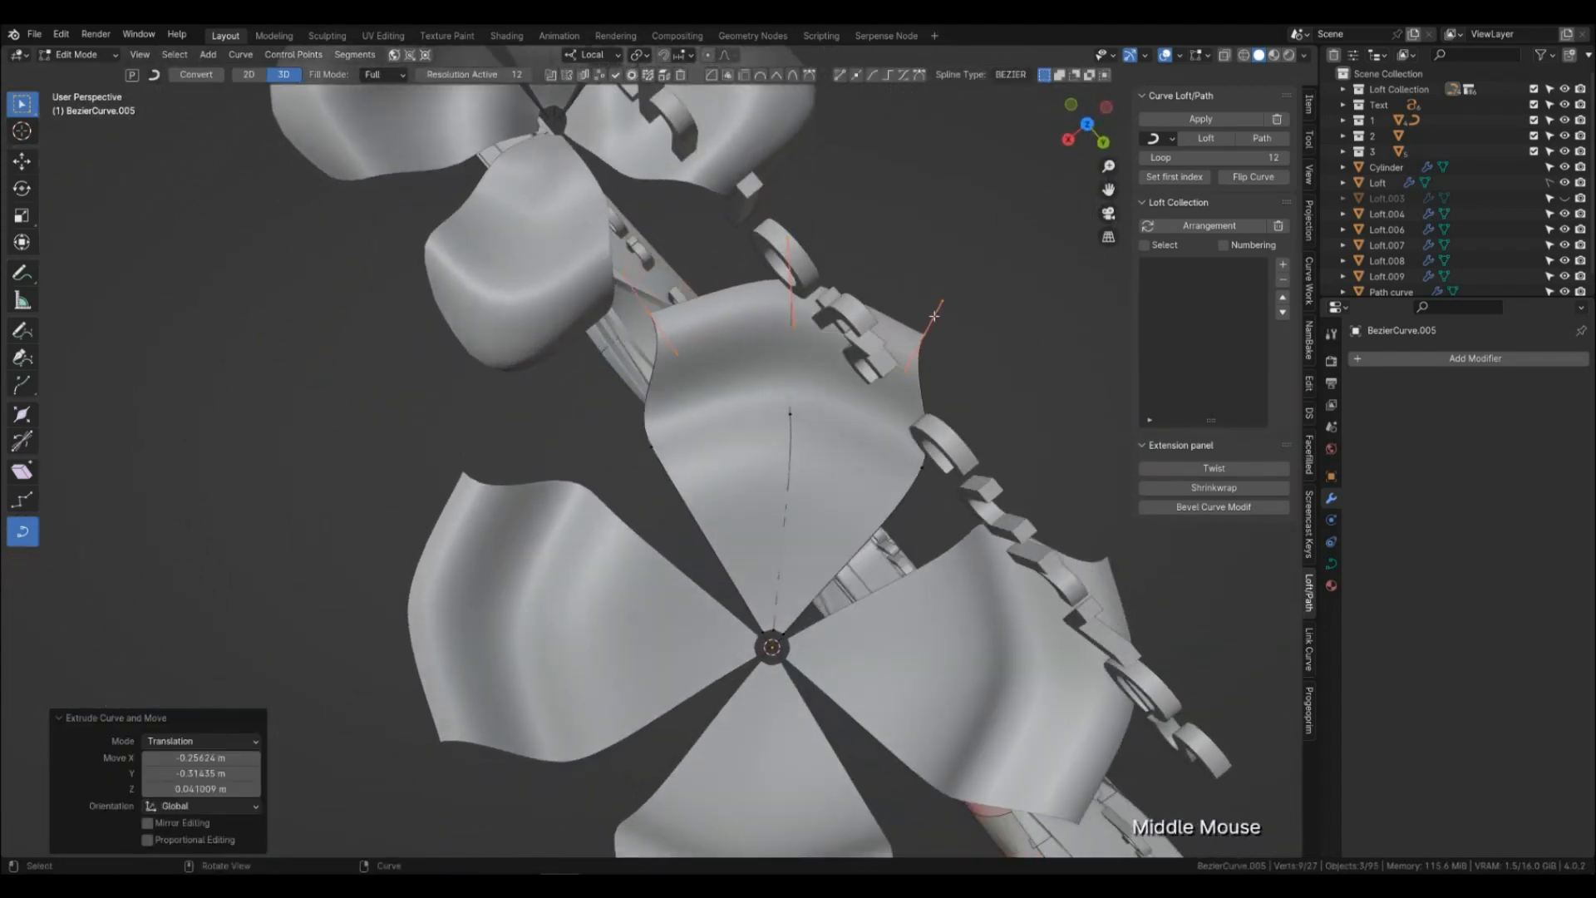
pyautogui.moveTo(933, 411); pyautogui.dragTo(562, 525, button='middle')
pyautogui.hotkey('ctrl', 'z')
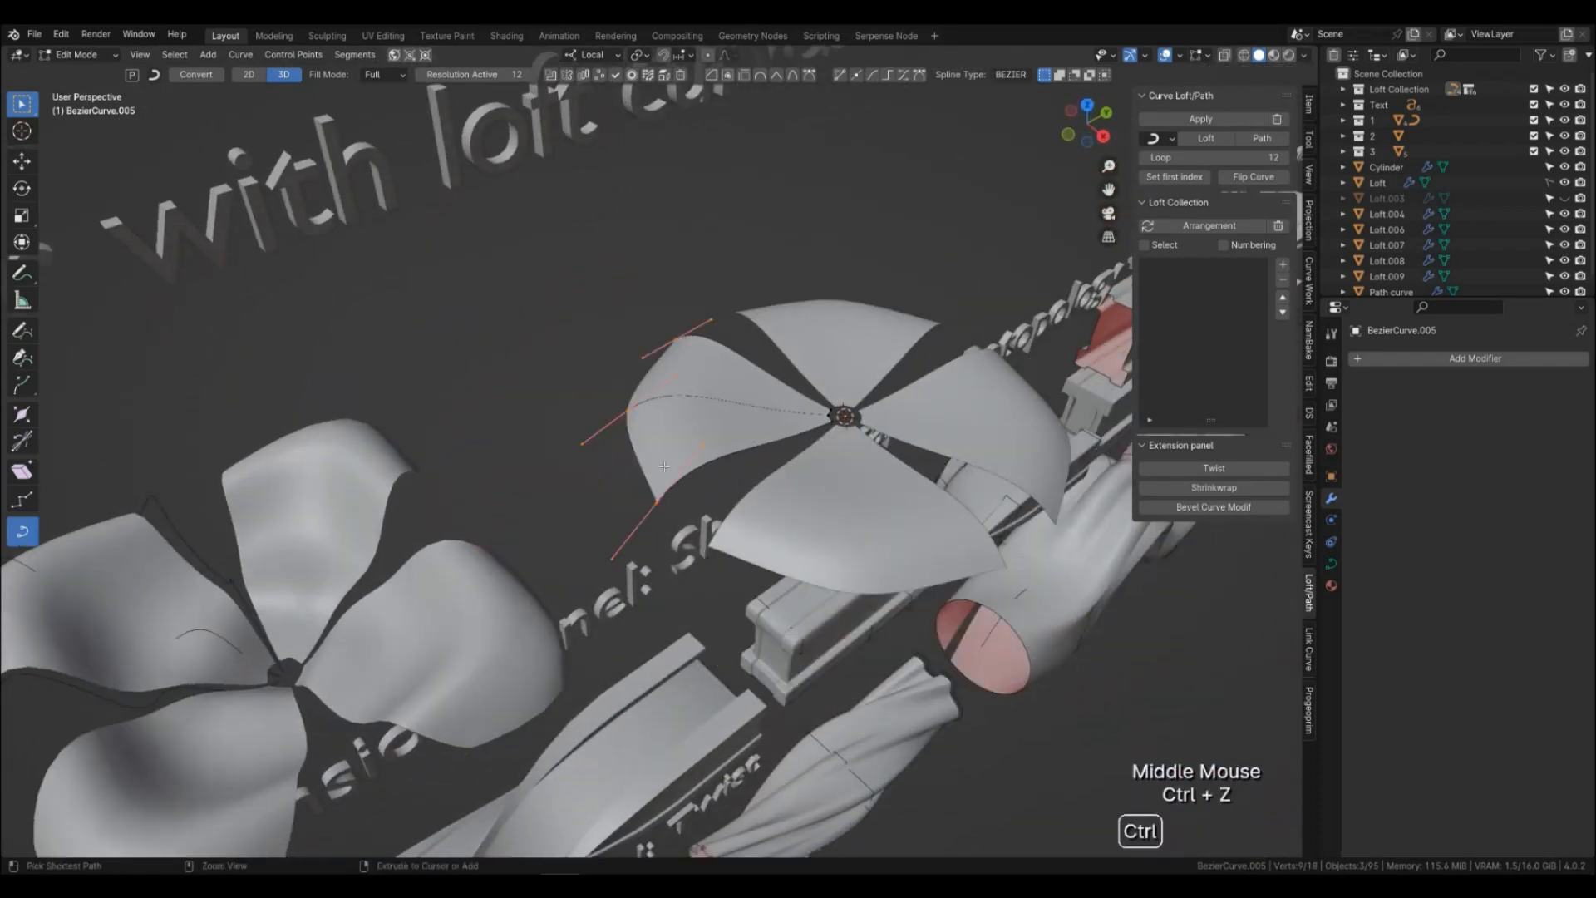
pyautogui.moveTo(665, 466); pyautogui.dragTo(684, 449, button='middle')
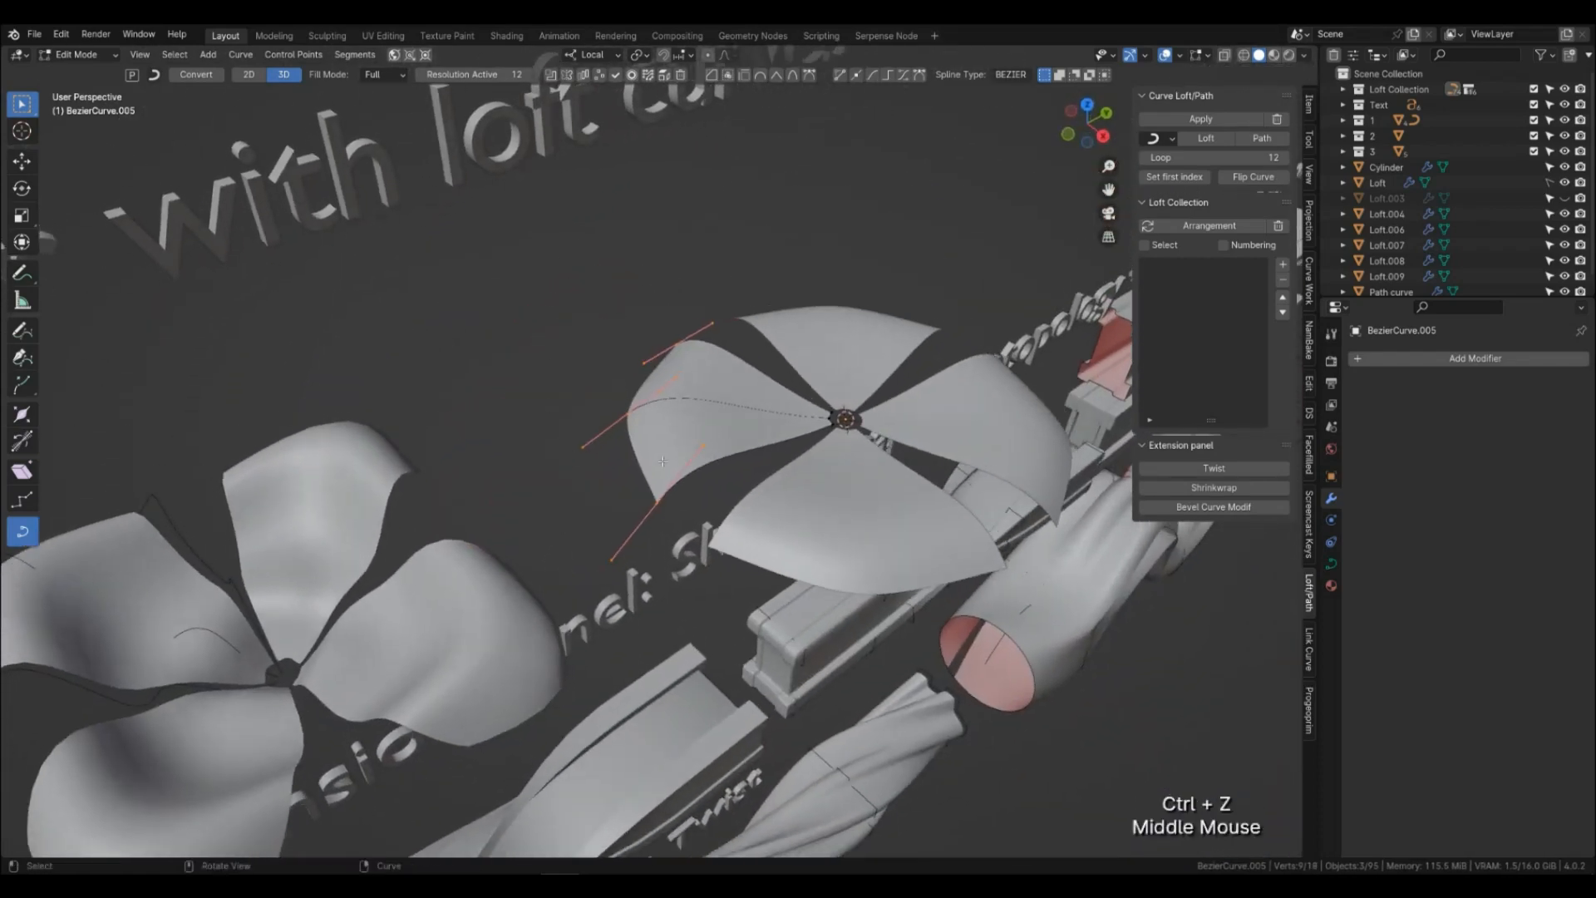
# Set the transform pivot point to Individual Origins and the transform orientation to Normal.
pyautogui.click(641, 55)
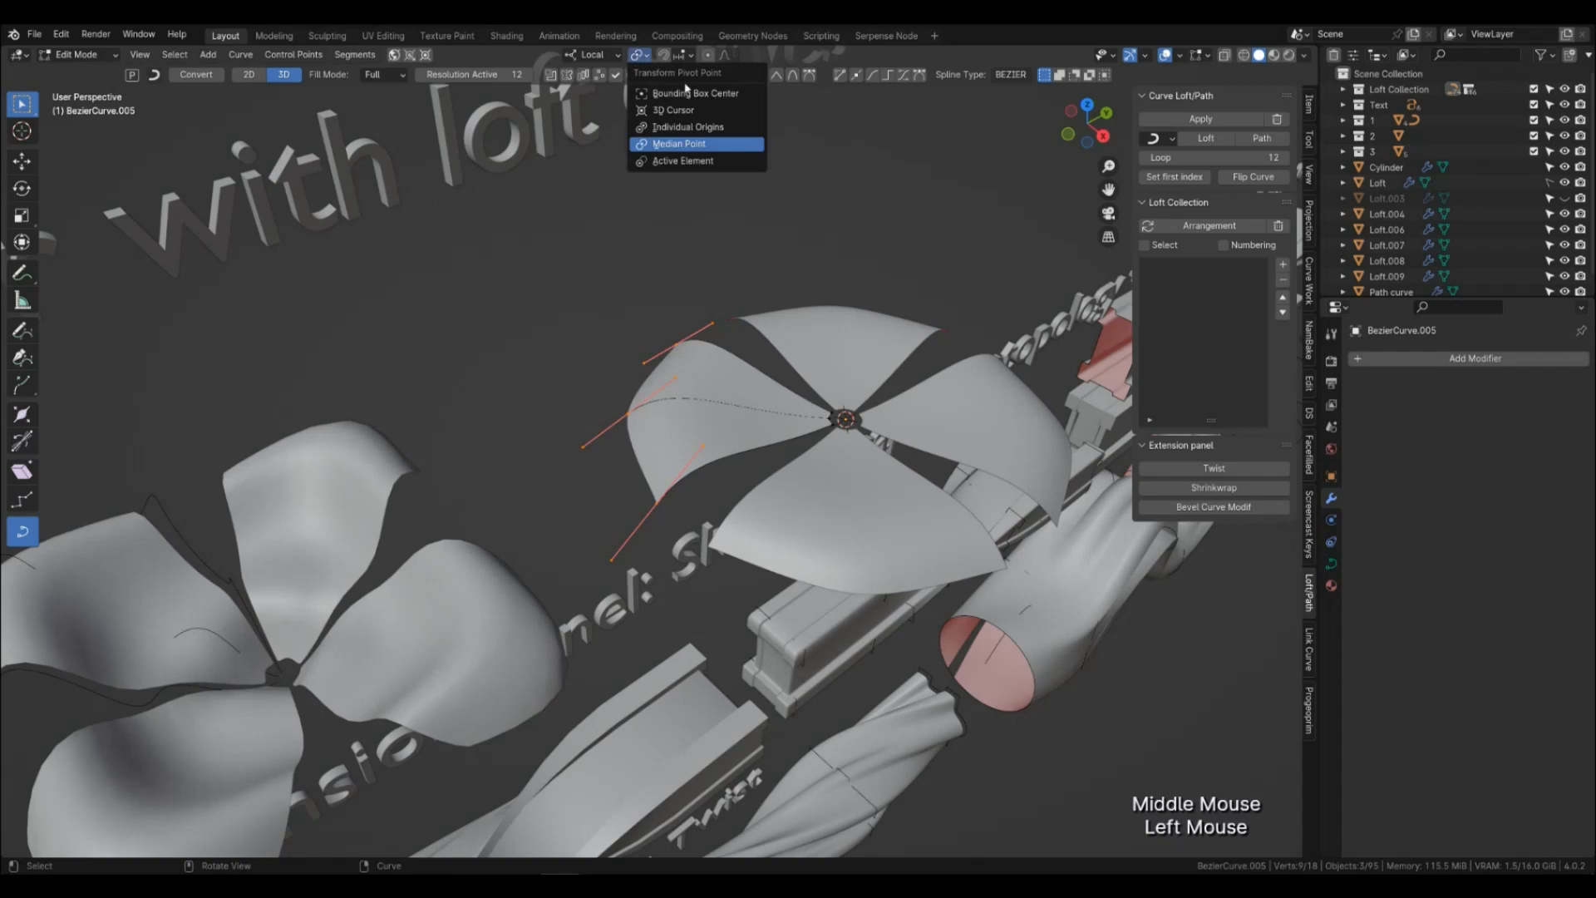
pyautogui.click(708, 124)
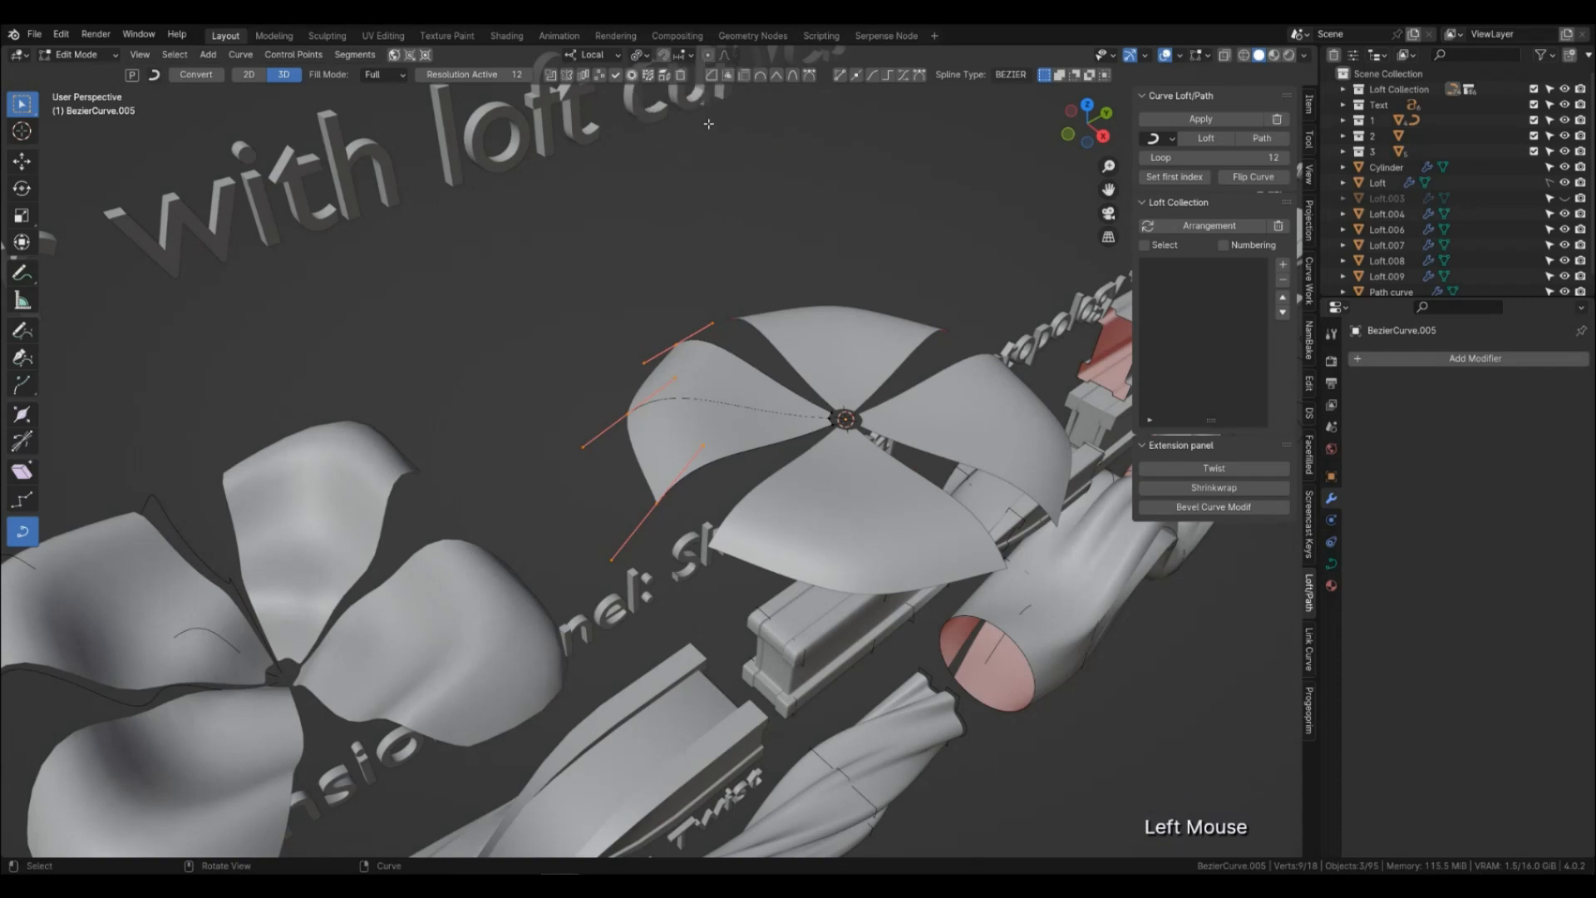
pyautogui.click(602, 58)
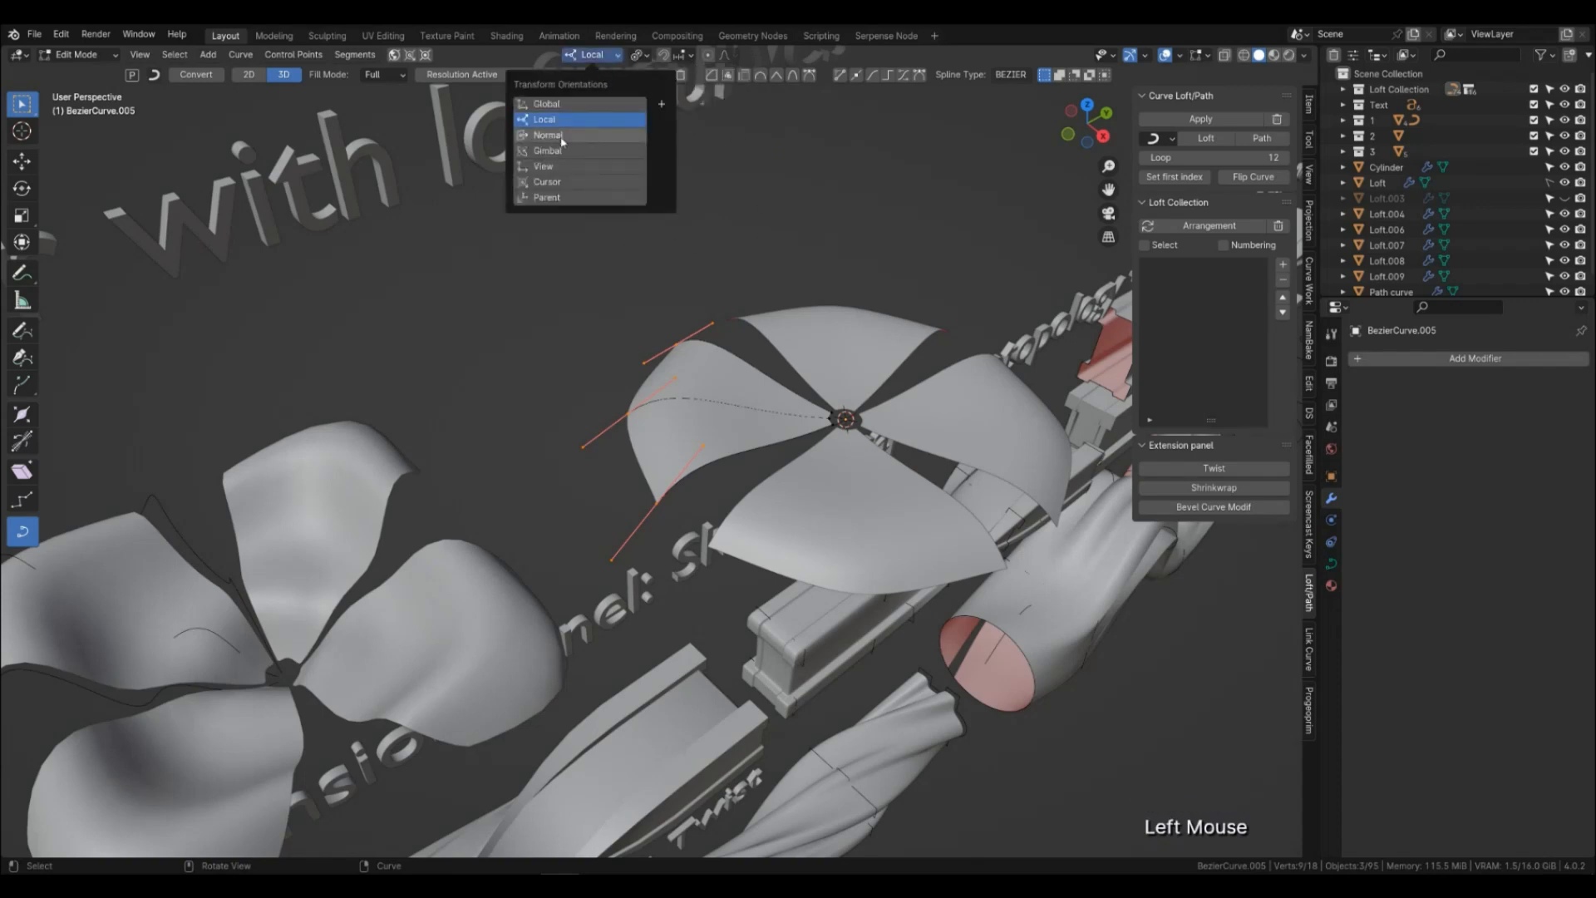
# Extrude the petal's three outer end points outward along their normal Z axis.
pyautogui.moveTo(699, 416); pyautogui.dragTo(725, 441, button='middle')
pyautogui.press('e')
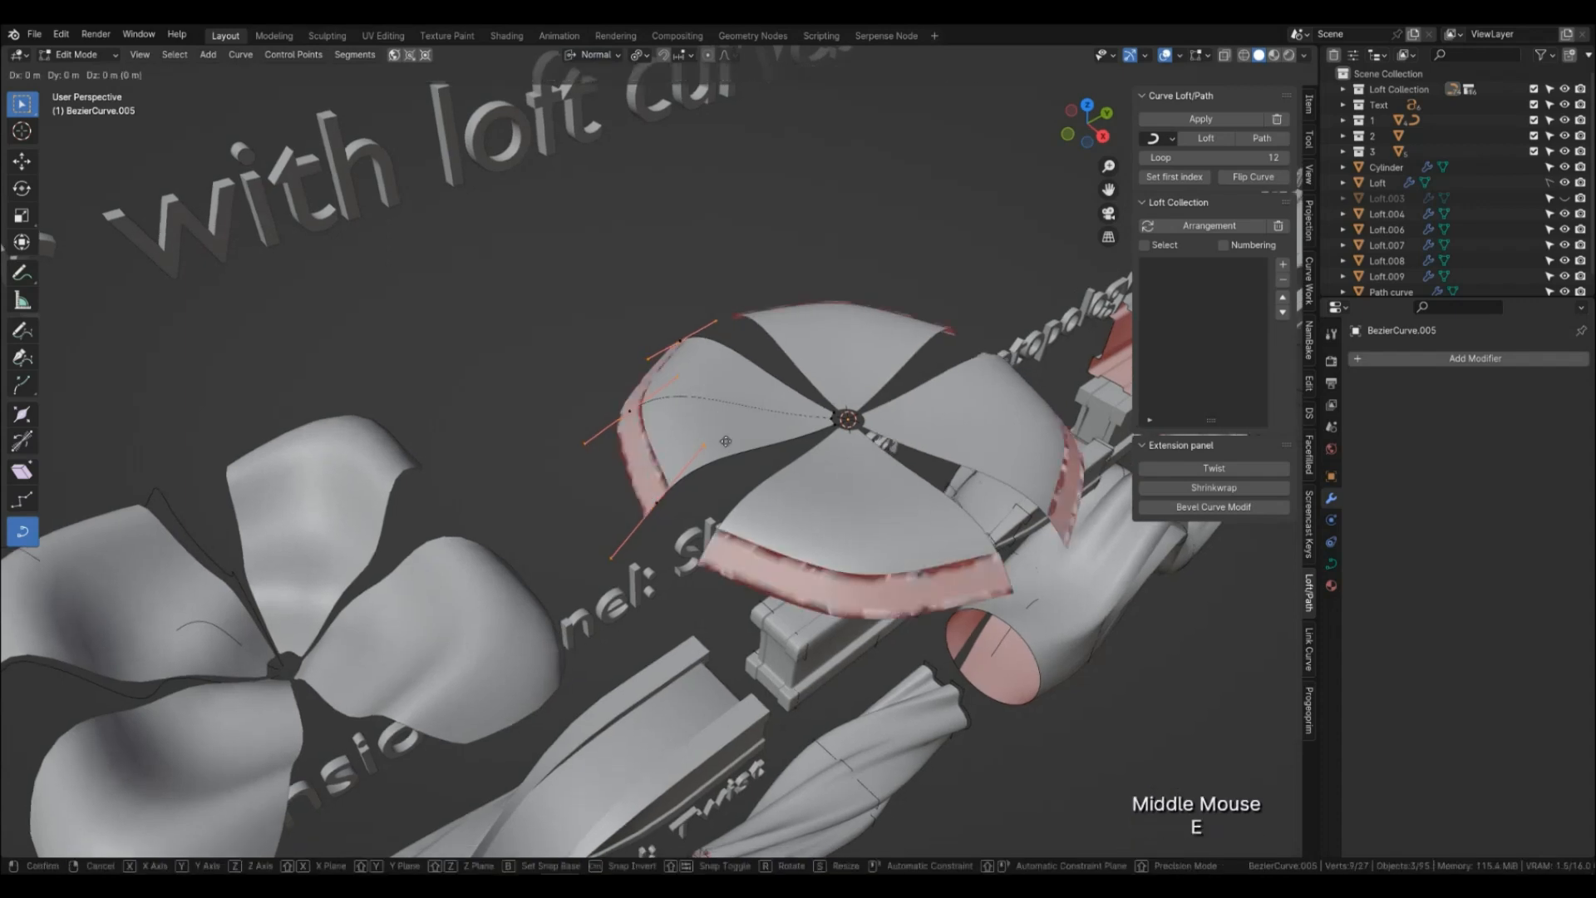
pyautogui.press('z')
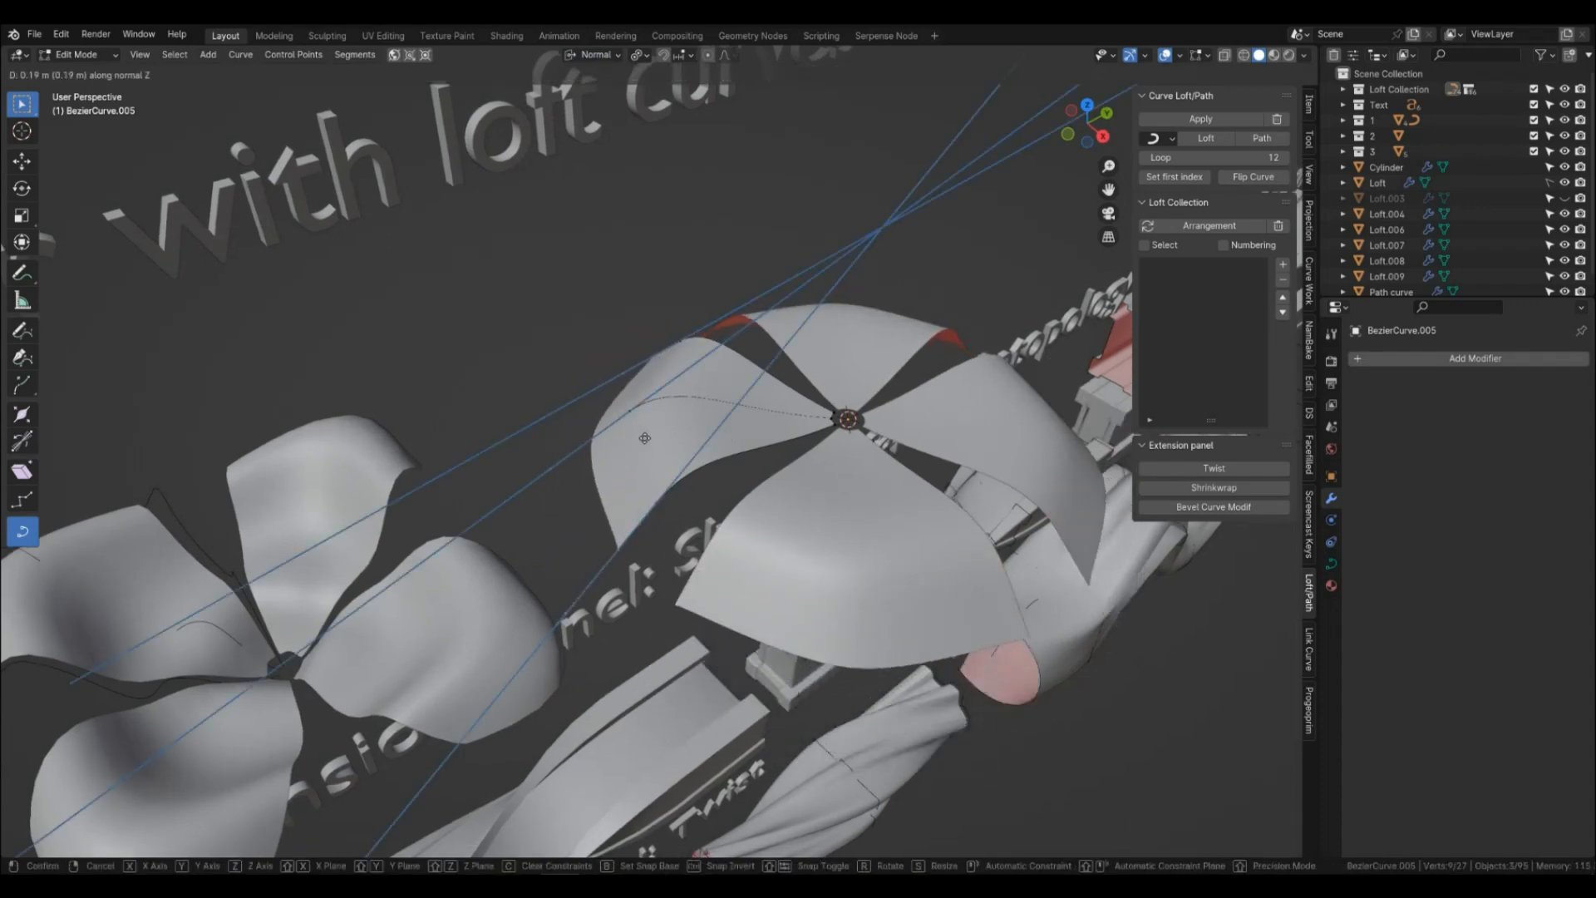
pyautogui.click(552, 513)
# Raise the extruded outer points about 0.42 m along global Z.
pyautogui.moveTo(794, 470); pyautogui.dragTo(756, 483, button='middle')
pyautogui.press('g')
pyautogui.press('z')
pyautogui.press('z')
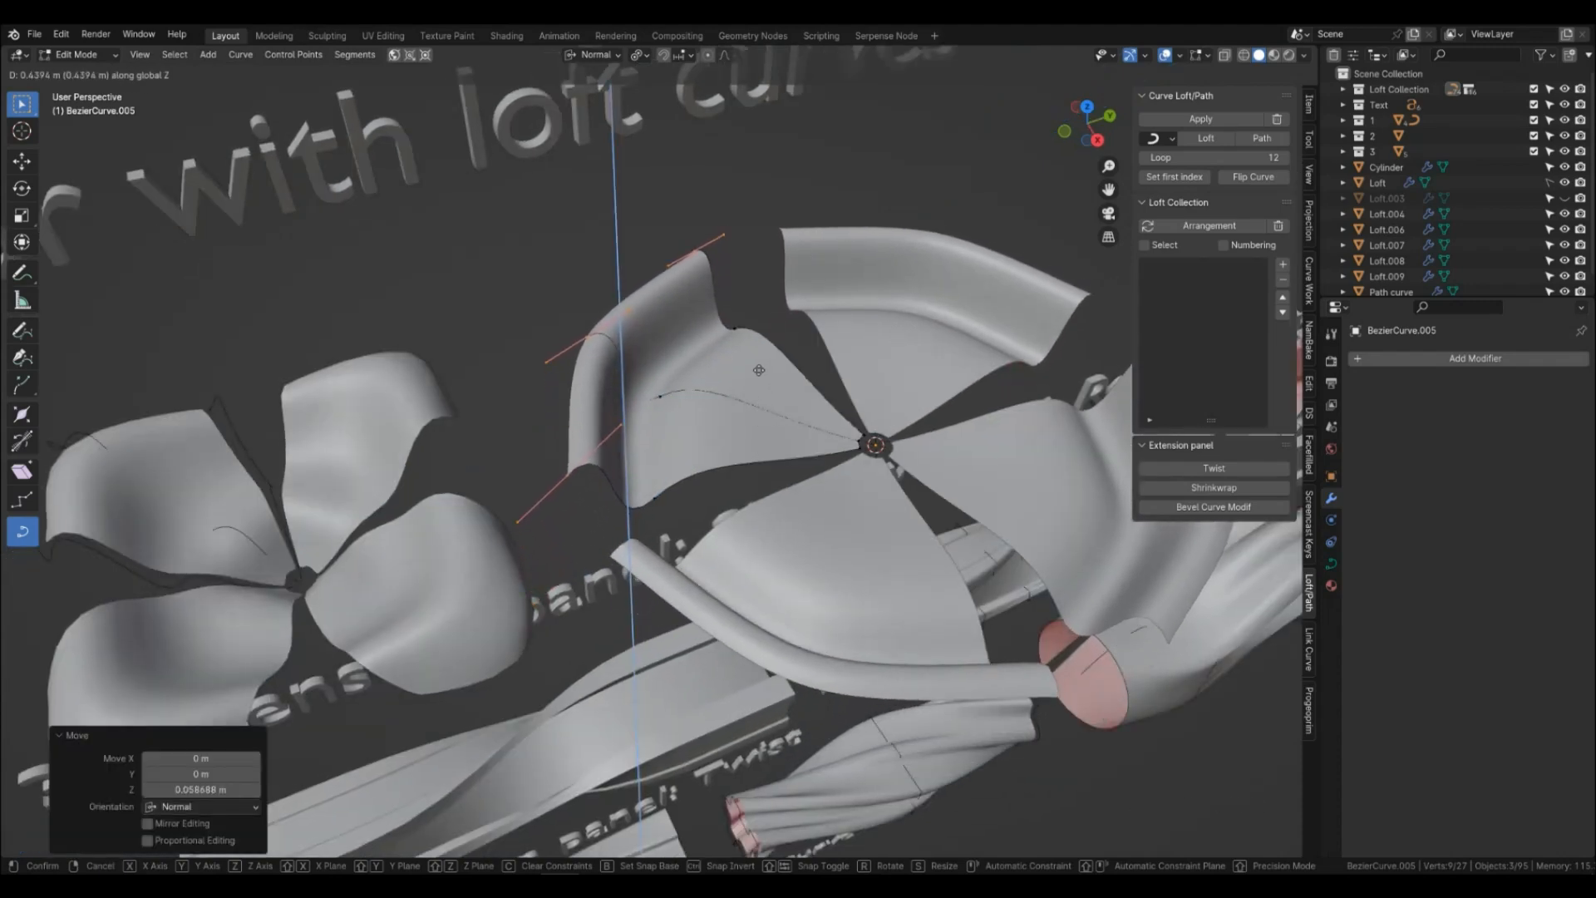
pyautogui.click(759, 375)
pyautogui.moveTo(758, 375); pyautogui.dragTo(780, 453, button='middle')
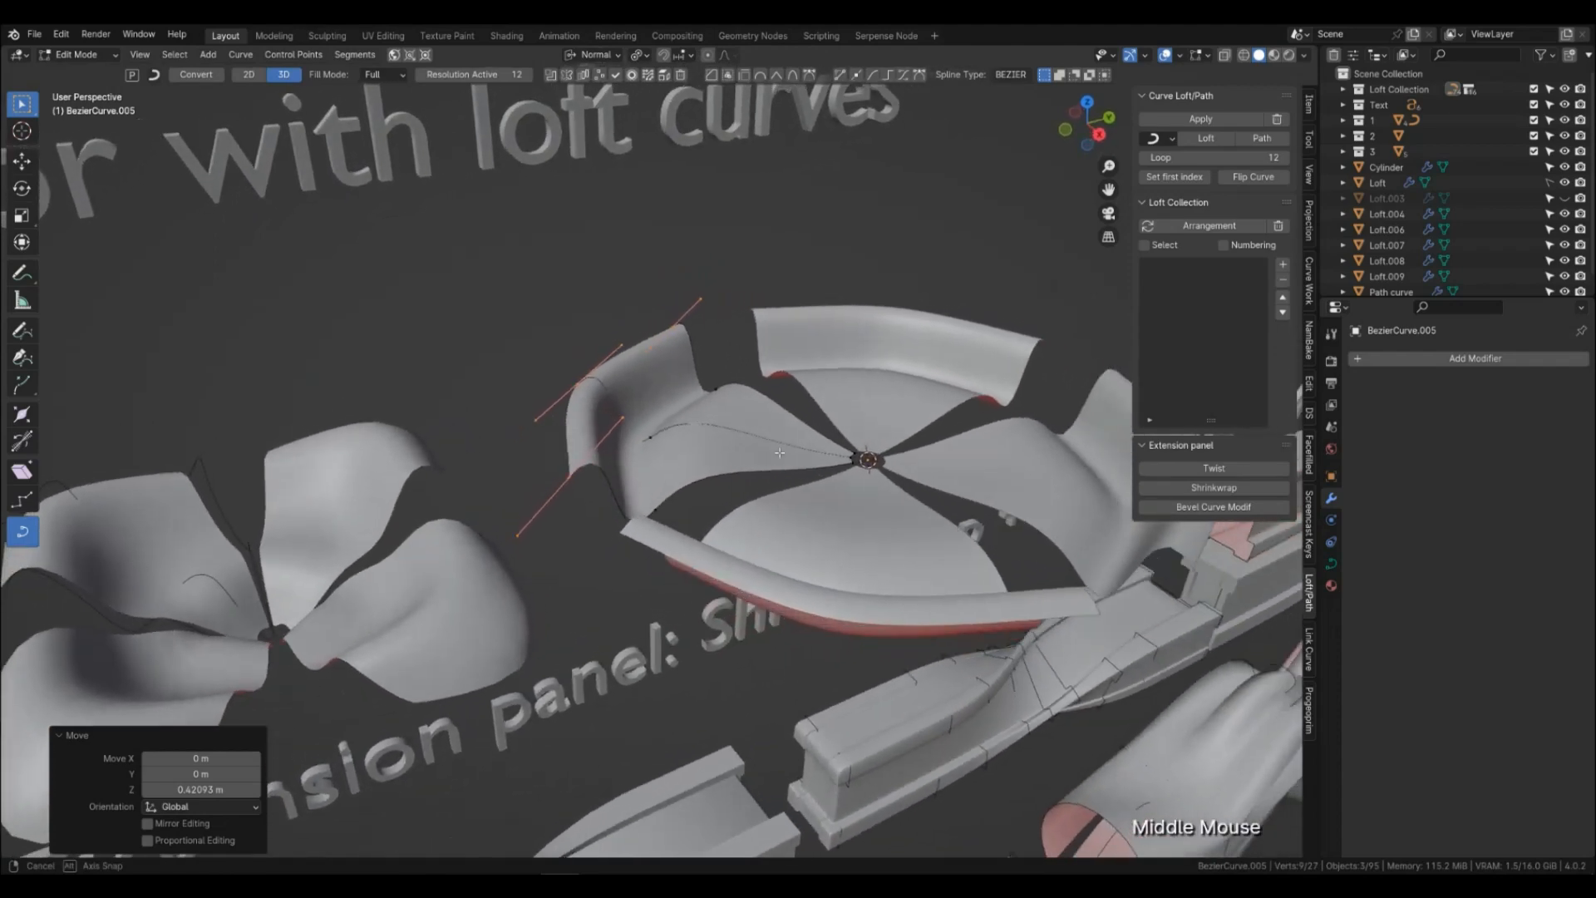
# Select the middle control points of the petal's three curves and move them about -0.19 m along their normal Z.
pyautogui.click(652, 423)
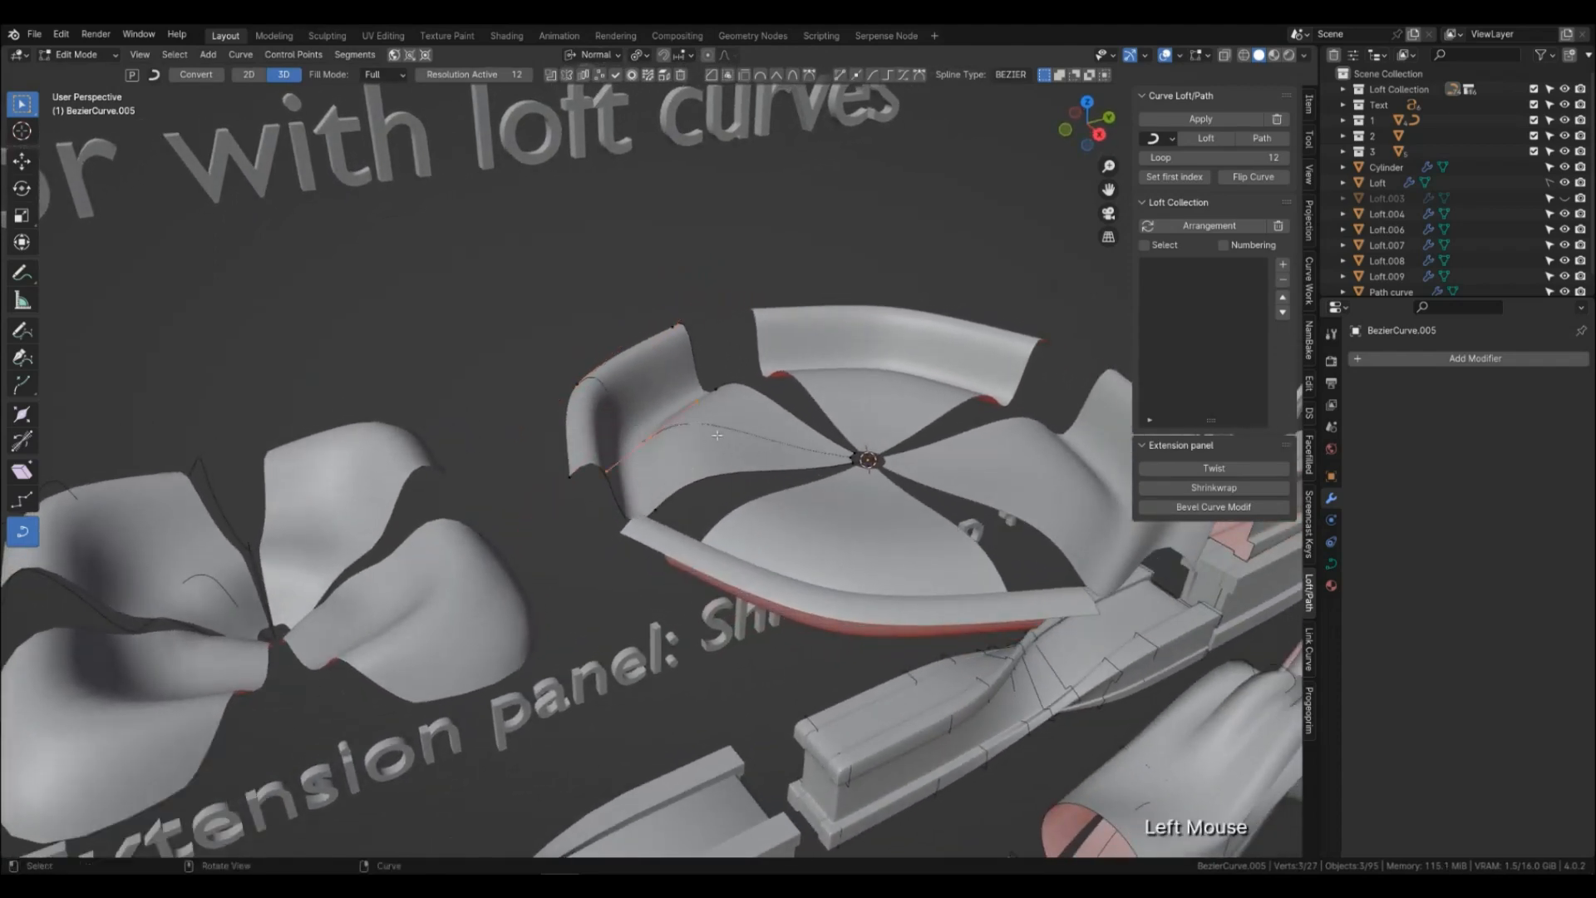
pyautogui.press('r')
pyautogui.rightClick(719, 435)
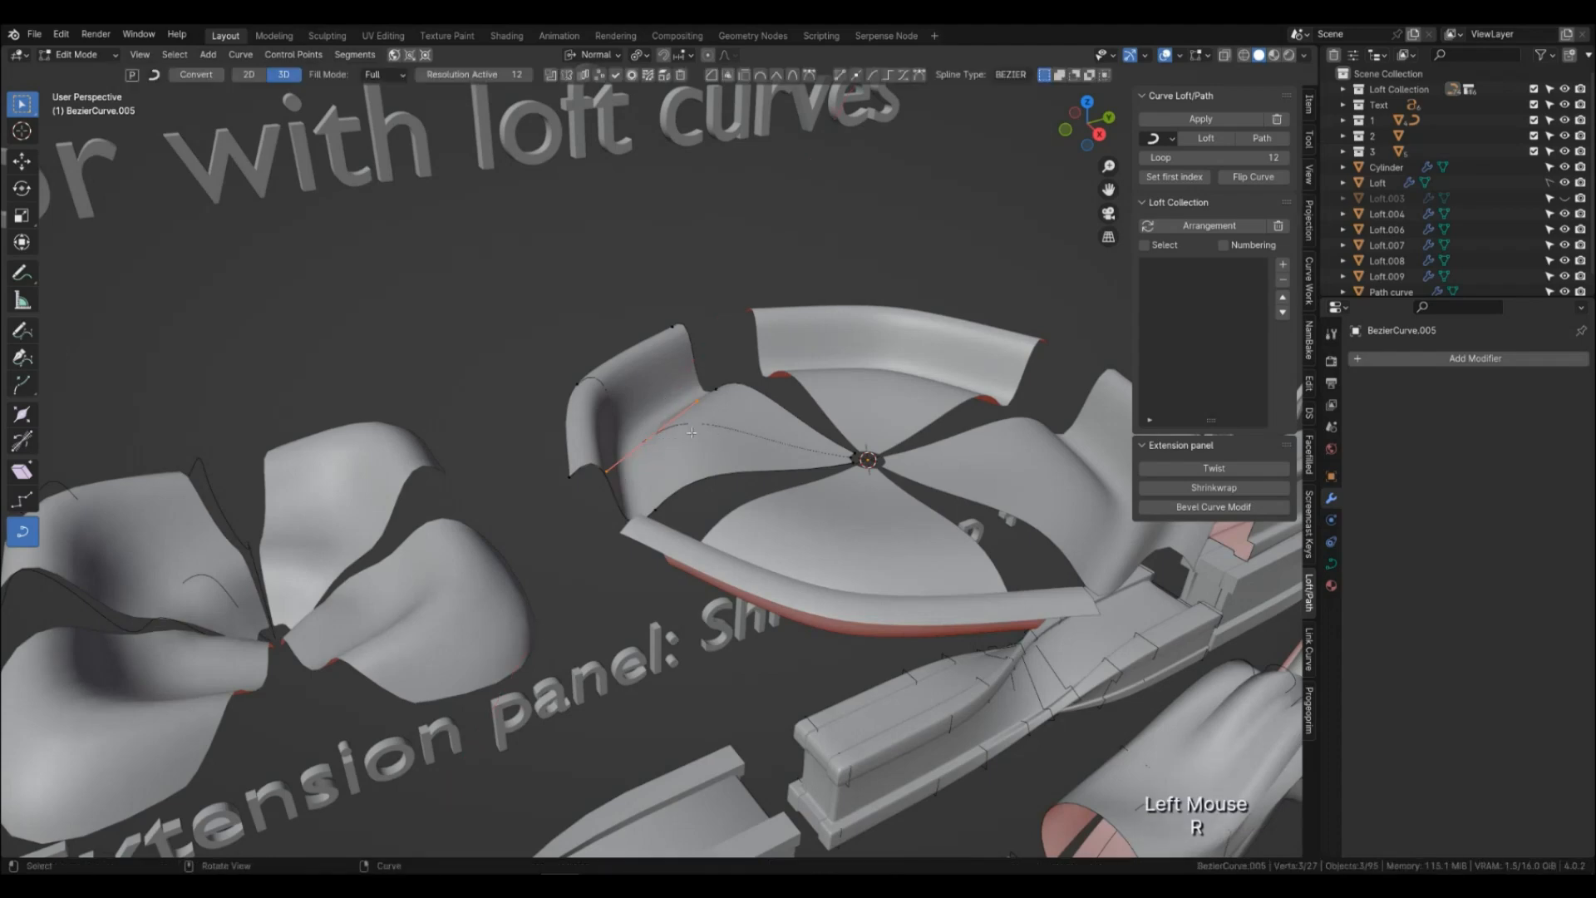
pyautogui.moveTo(691, 432); pyautogui.dragTo(649, 390, button='middle')
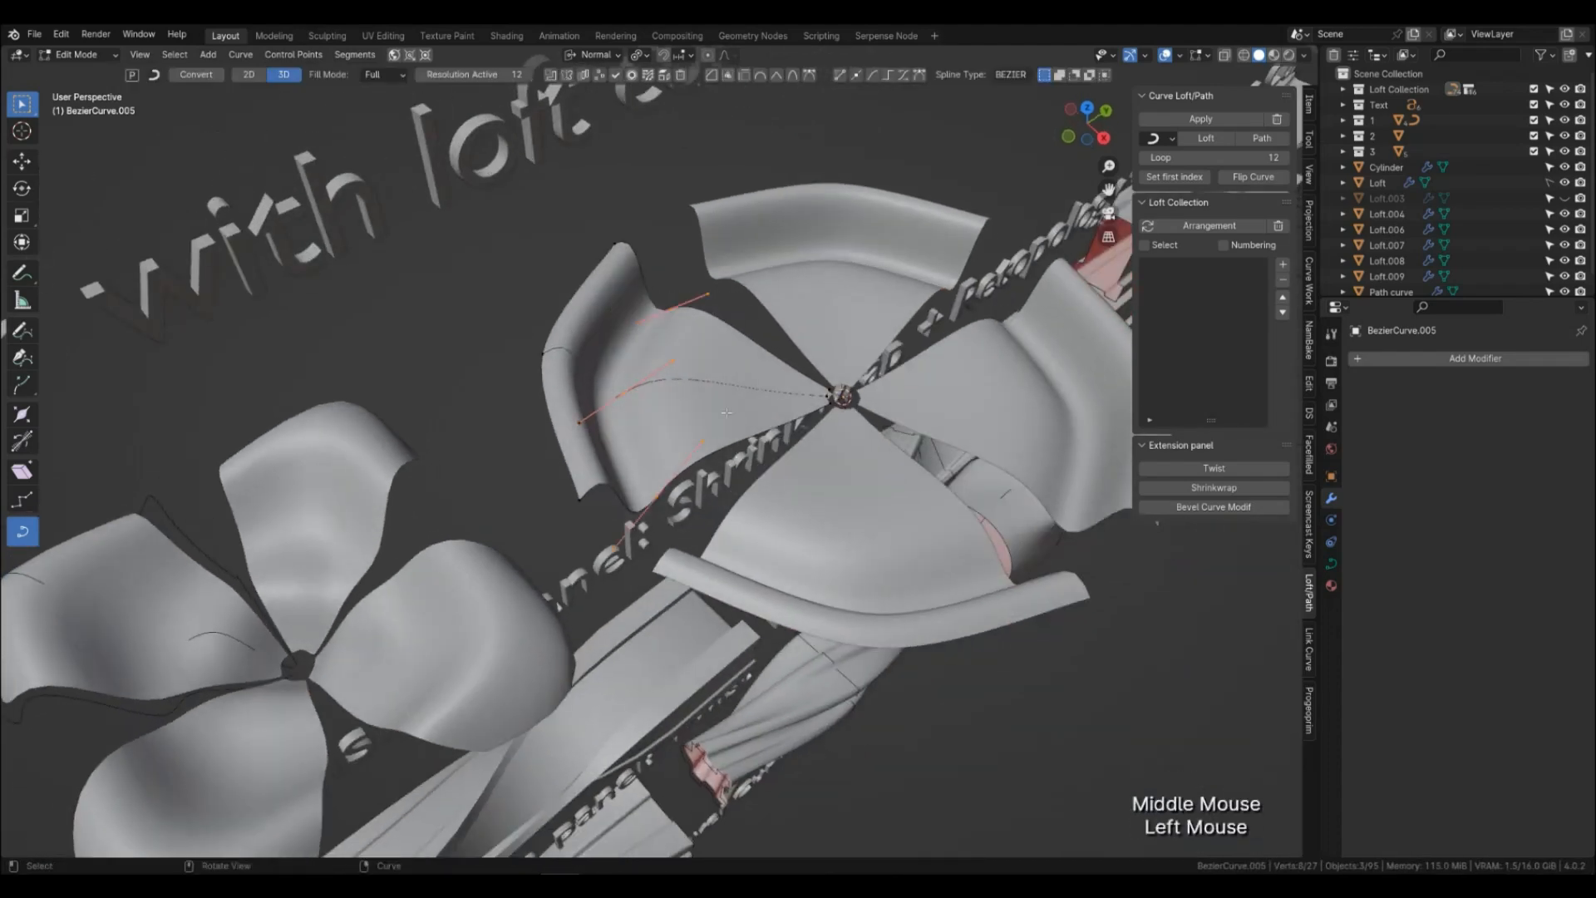
pyautogui.press('r')
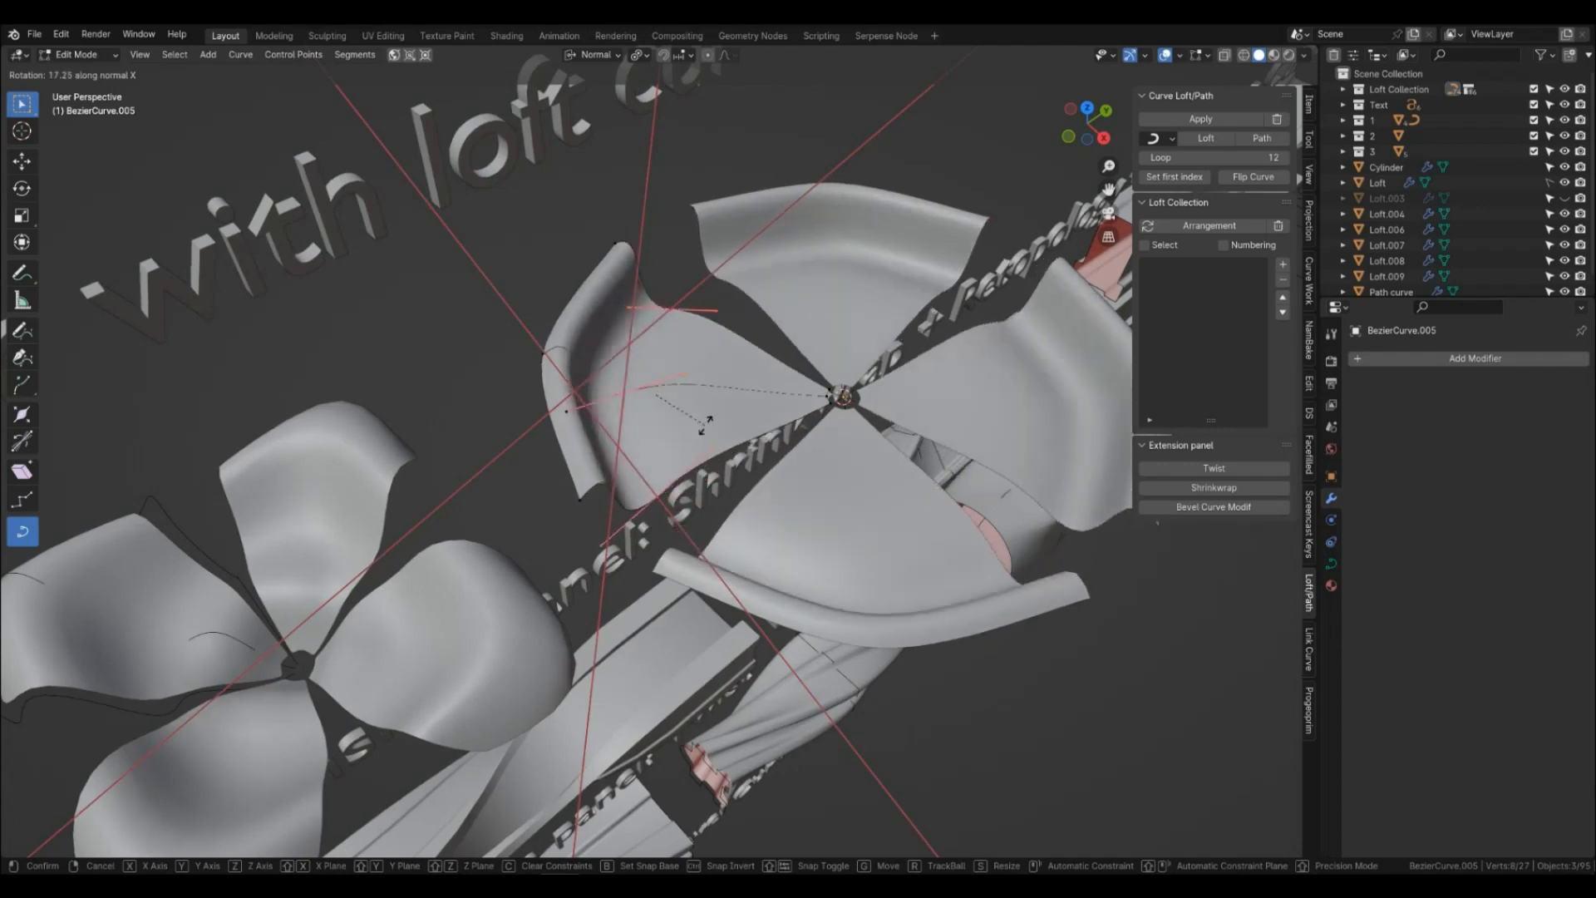
pyautogui.click(704, 433)
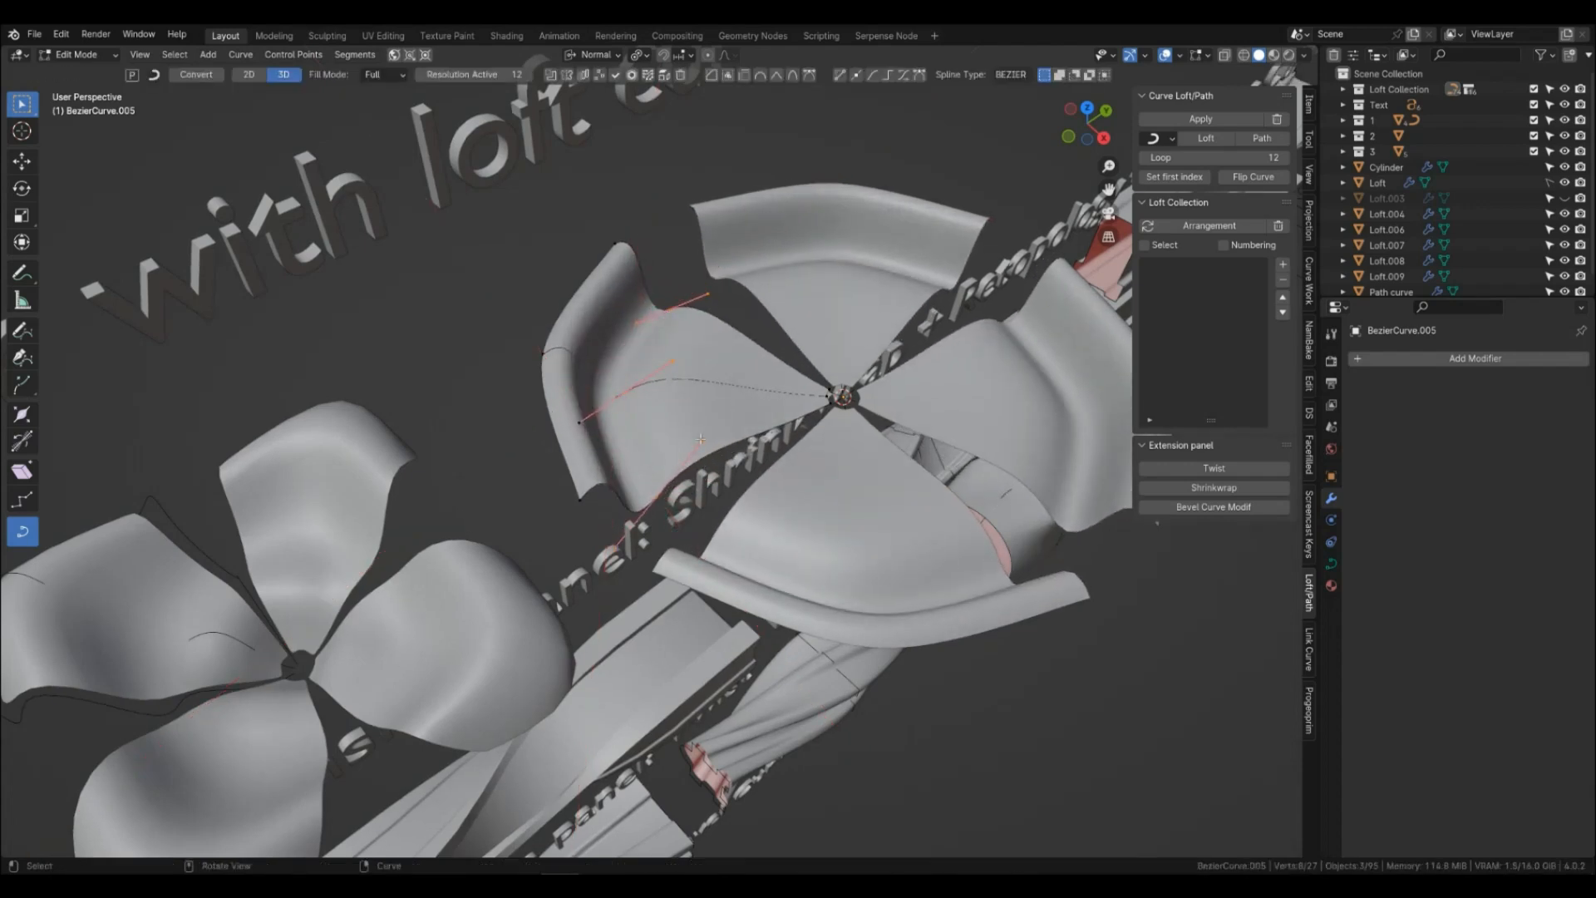
pyautogui.press('g')
pyautogui.press('g')
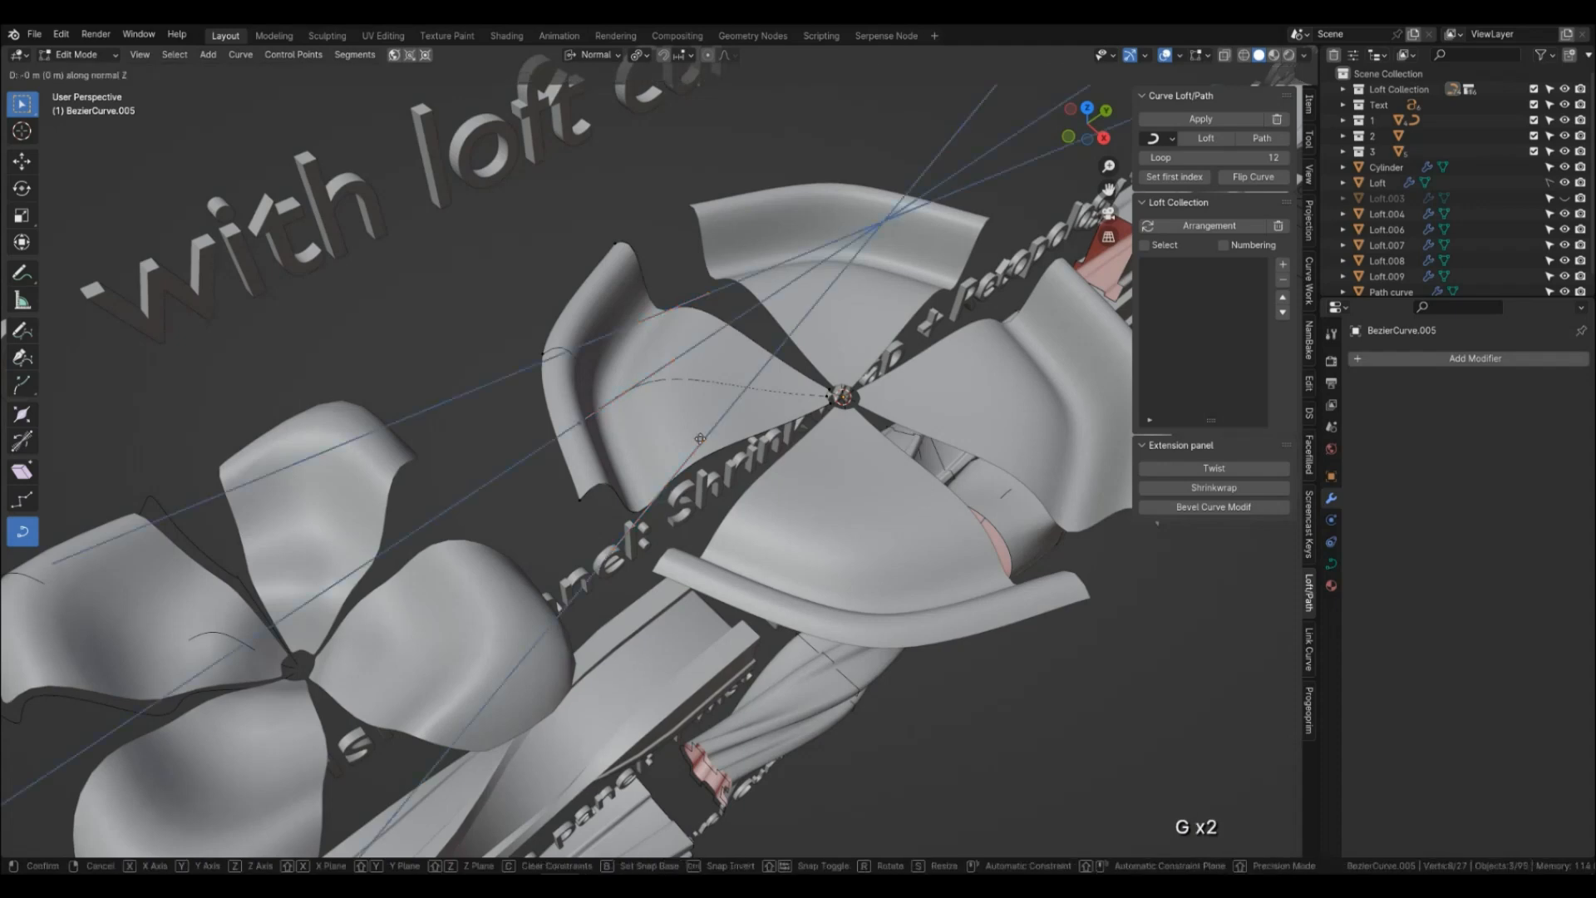
pyautogui.click(808, 434)
# Rotate the three middle control points about -90° around their normal X axis.
pyautogui.moveTo(808, 434); pyautogui.dragTo(805, 457, button='middle')
pyautogui.press('r')
pyautogui.press('x')
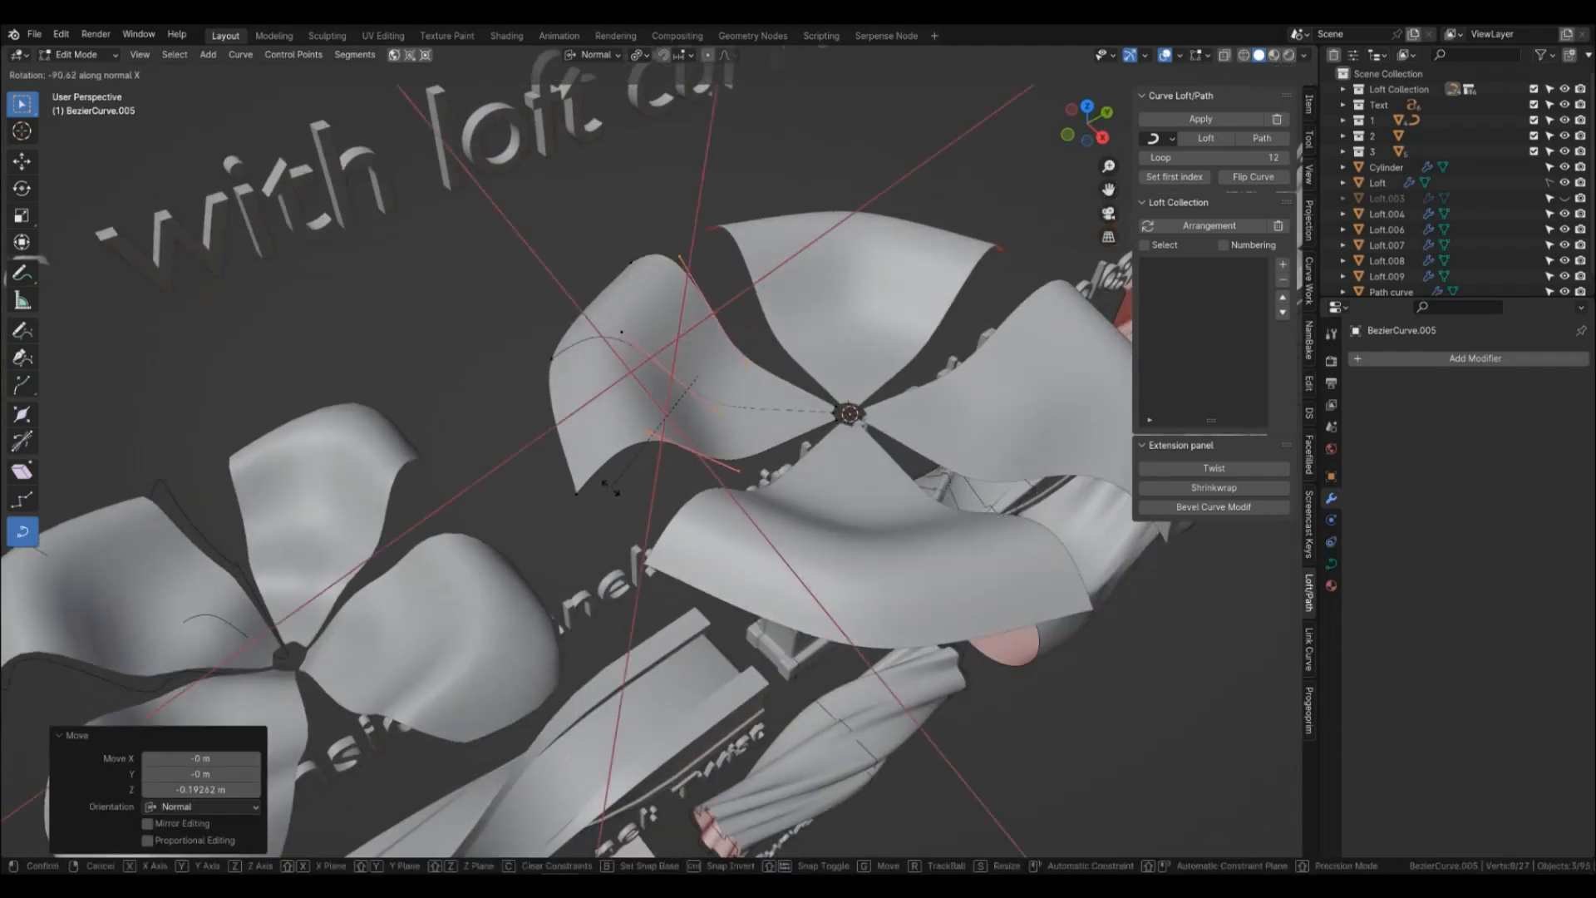
pyautogui.click(606, 490)
# Select the curves' inner end points at the flower's centre and rotate them around their normal X axis.
pyautogui.moveTo(800, 371); pyautogui.dragTo(892, 459)
pyautogui.press('r')
pyautogui.press('x')
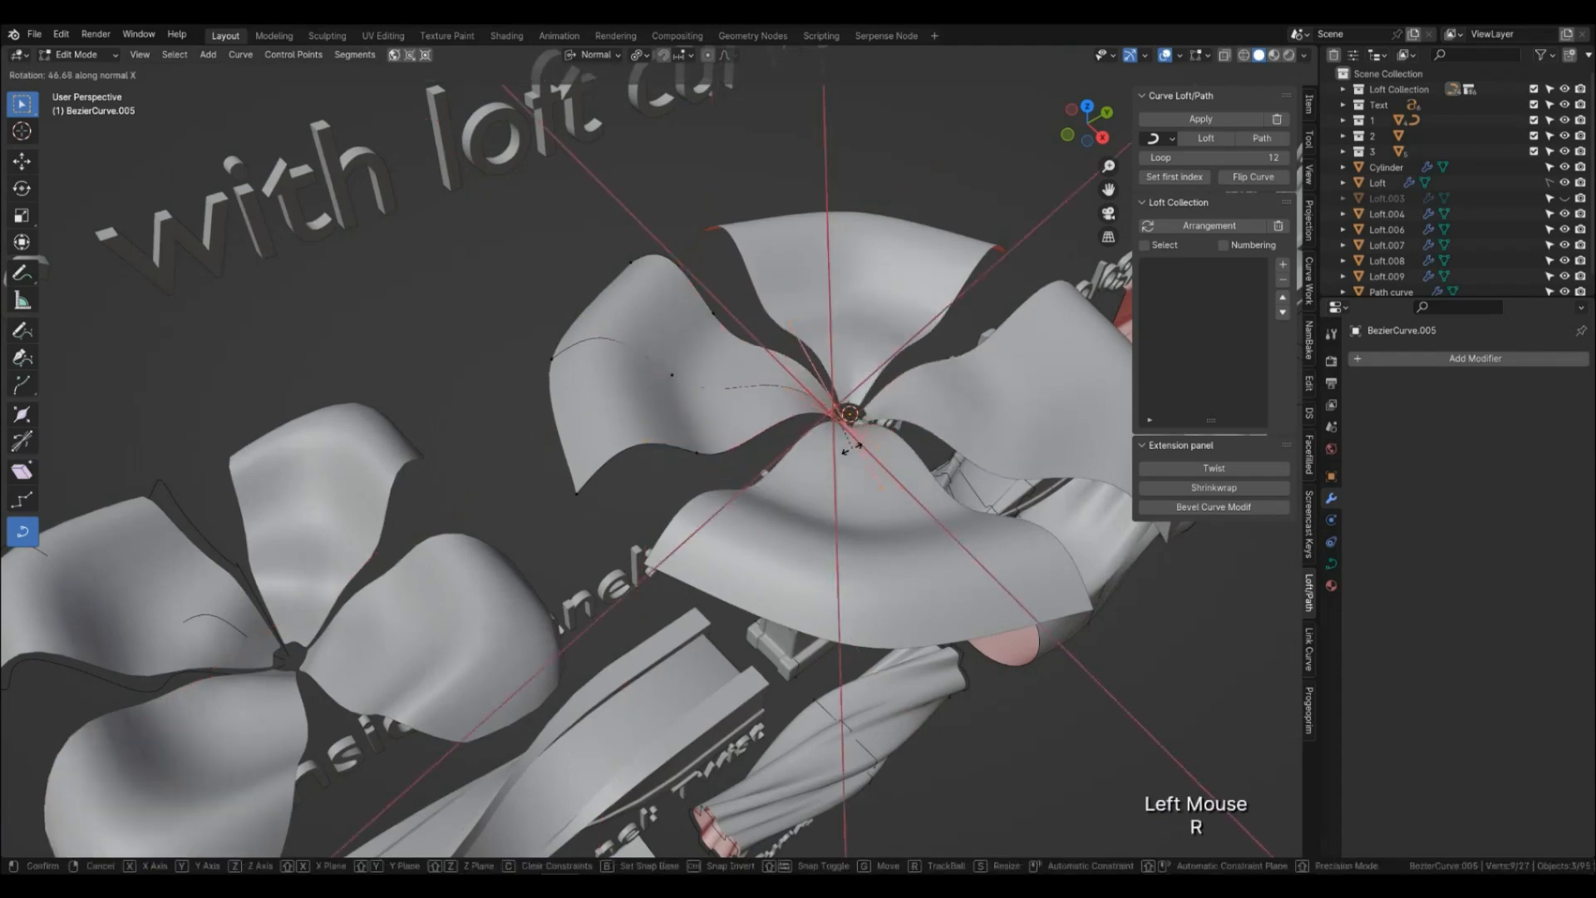
pyautogui.click(846, 481)
# Select the middle control point of the petal's central curve and move it along global Z.
pyautogui.keyDown('shift'); pyautogui.moveTo(847, 480); pyautogui.dragTo(776, 533, button='middle'); pyautogui.keyUp('shift')
pyautogui.scroll(1, 776, 533)
pyautogui.click(594, 424)
pyautogui.press('g')
pyautogui.moveTo(594, 424); pyautogui.dragTo(532, 639, button='middle')
pyautogui.press('z')
pyautogui.press('z')
pyautogui.click(665, 425)
# Move the central curve's selected point along its normal Z and scale its handles by 0.606.
pyautogui.press('g')
pyautogui.press('z')
pyautogui.click(707, 472)
pyautogui.press('s')
pyautogui.click(766, 524)
# Select the outer end points of all three curves and extrude them about 0.2 m along their normal Z.
pyautogui.scroll(-2, 691, 599)
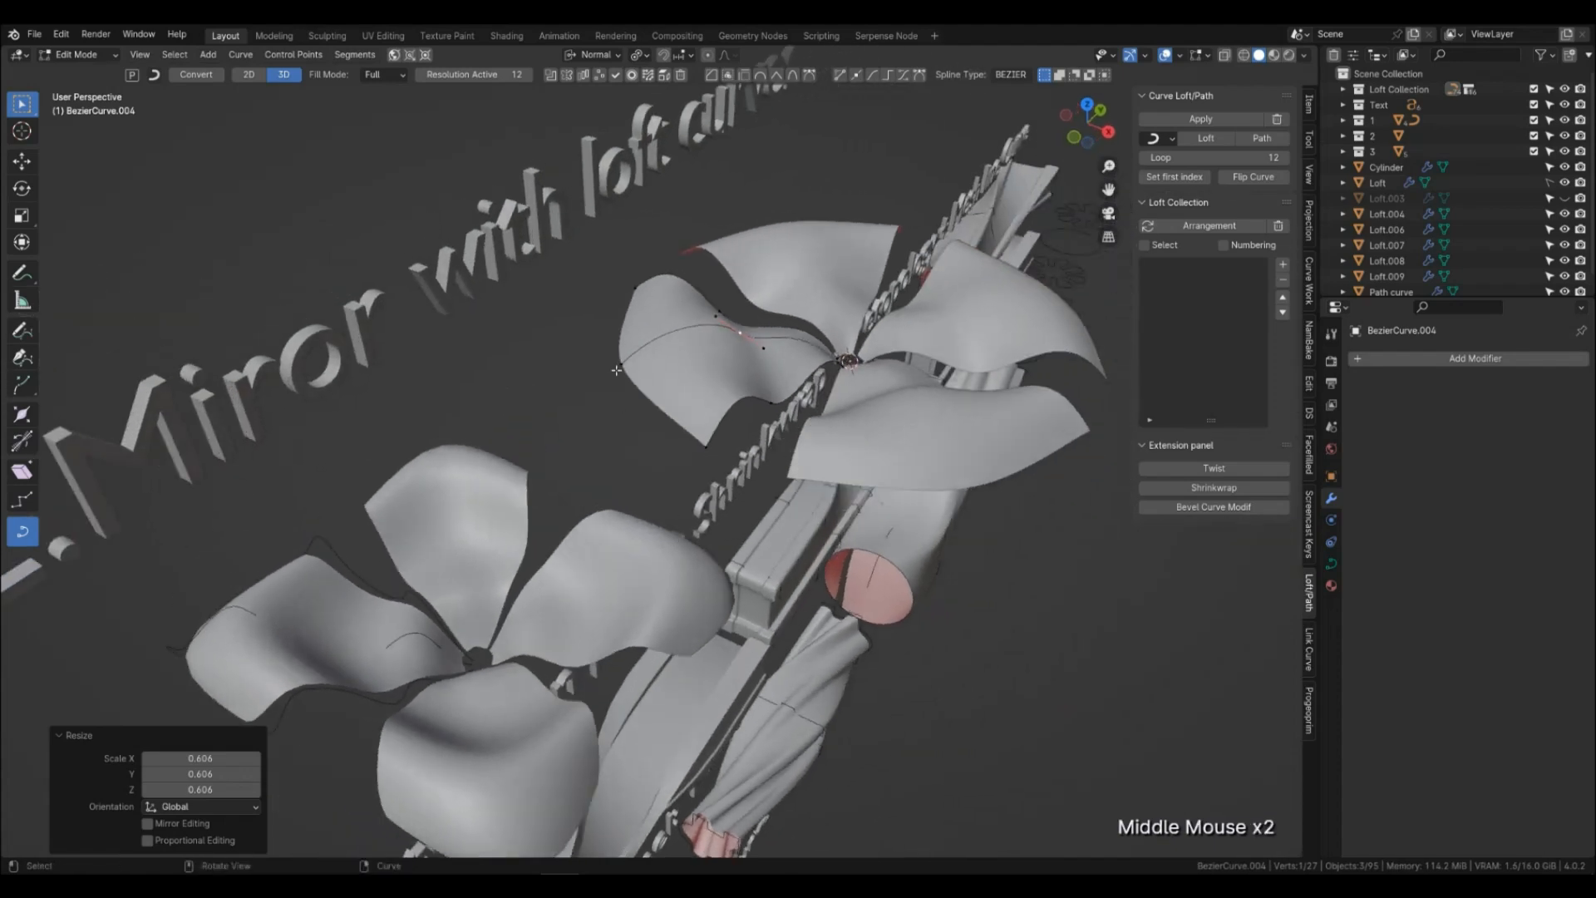
pyautogui.click(618, 369)
pyautogui.keyDown('shift'); pyautogui.moveTo(662, 438); pyautogui.dragTo(641, 540, button='middle'); pyautogui.keyUp('shift')
pyautogui.scroll(2, 641, 540)
pyautogui.moveTo(523, 333); pyautogui.dragTo(670, 597)
pyautogui.keyDown('shift'); pyautogui.click(696, 581); pyautogui.keyUp('shift')
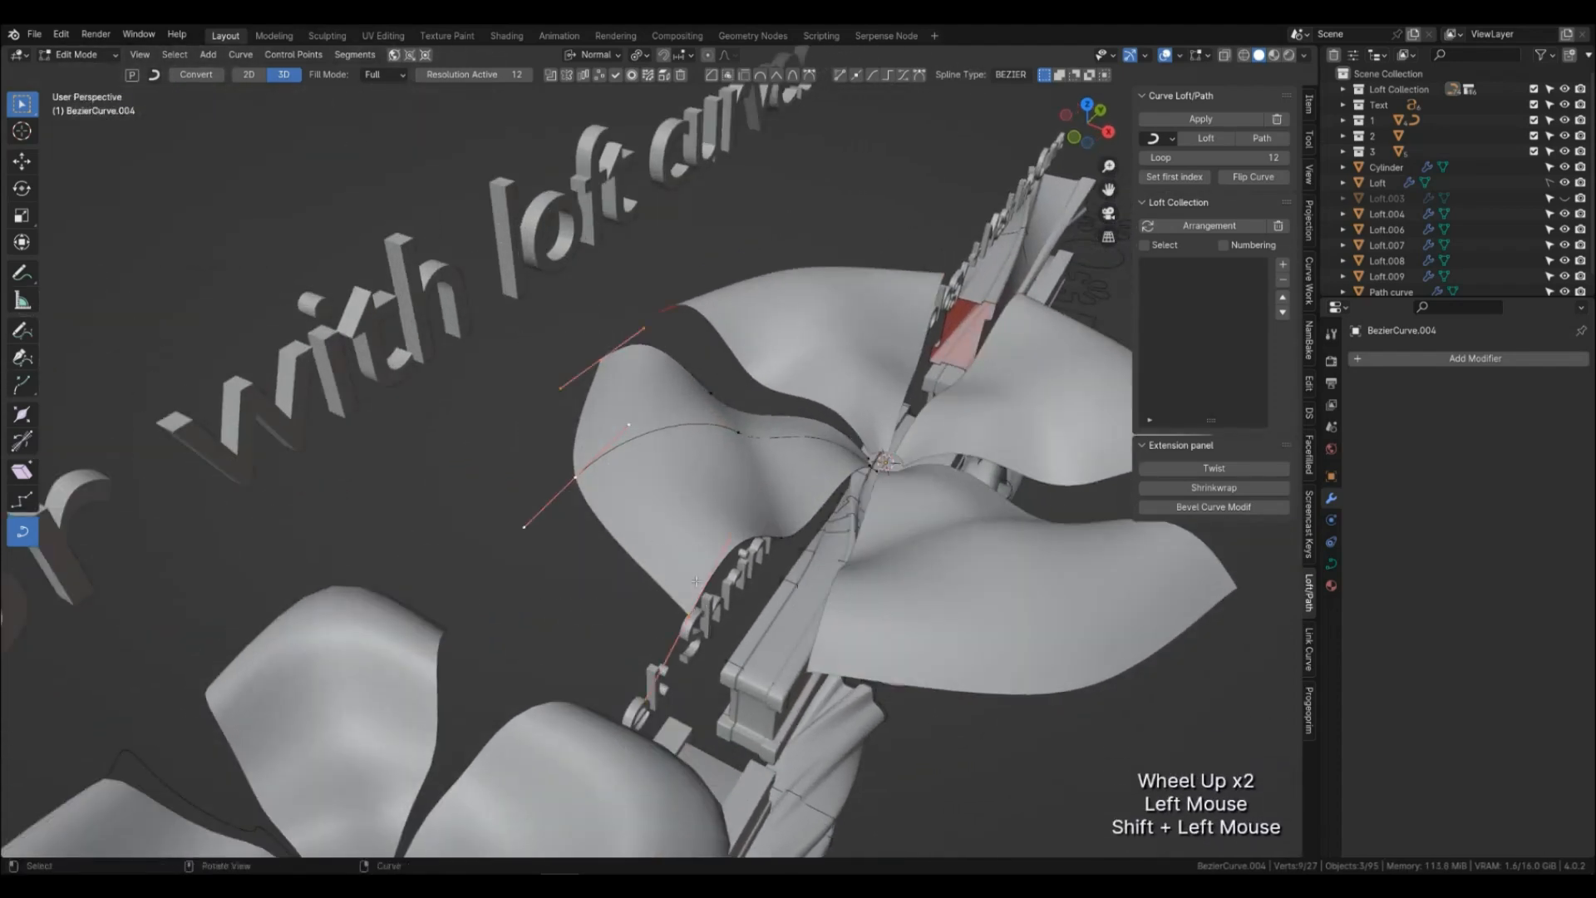
pyautogui.moveTo(642, 568); pyautogui.dragTo(620, 570, button='middle')
pyautogui.press('e')
pyautogui.press('z')
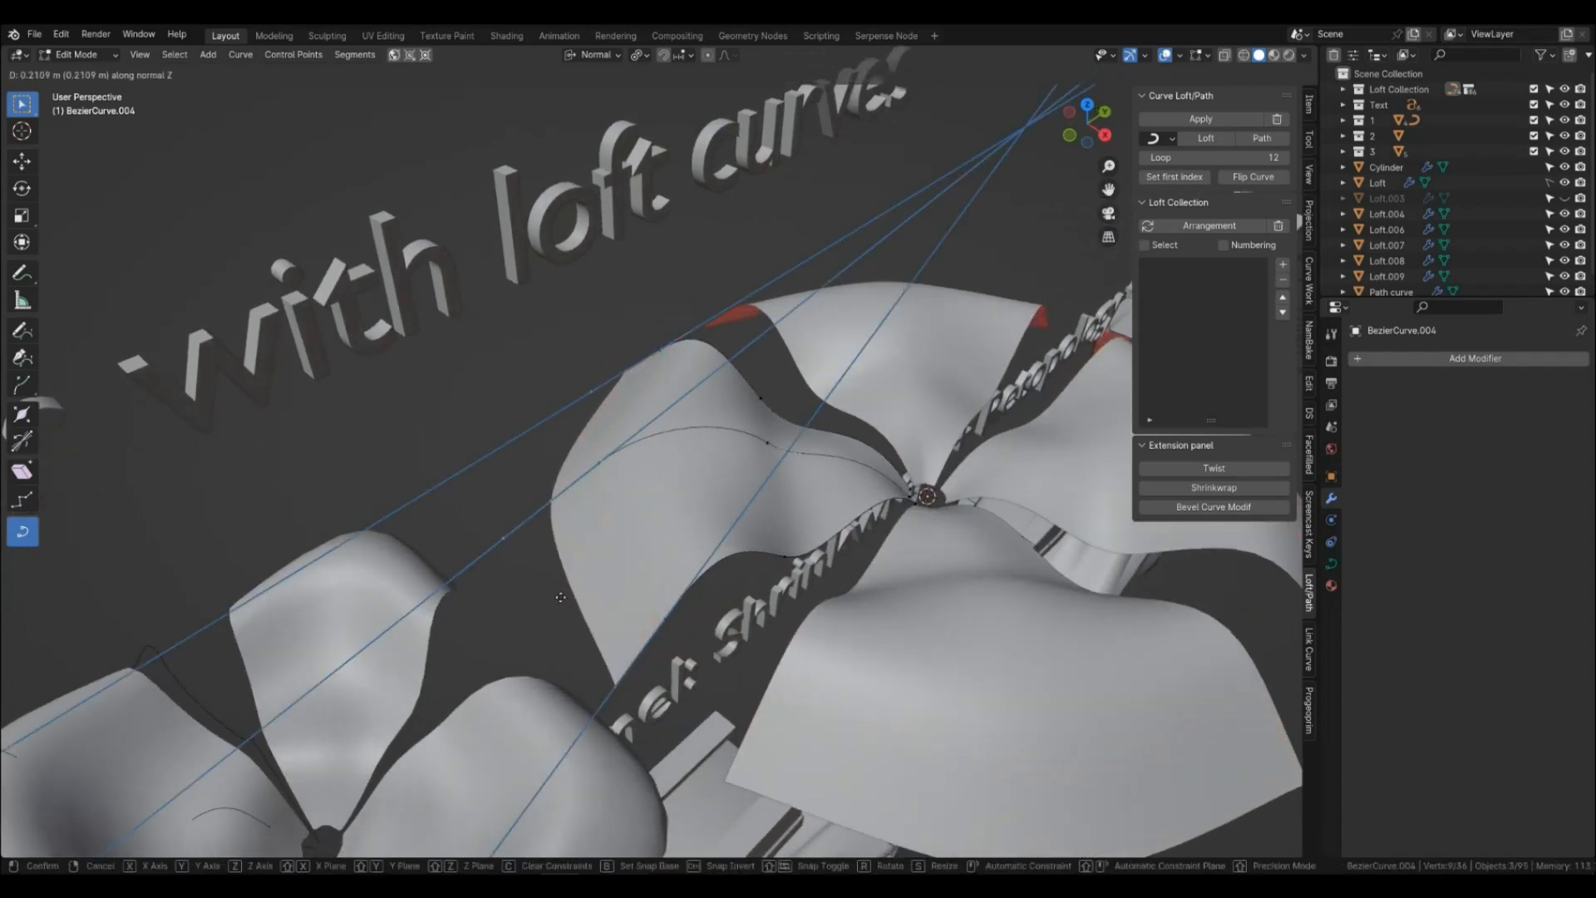
pyautogui.click(562, 594)
# Lower the newly extruded end points along global Z and rotate them around the X axis.
pyautogui.moveTo(561, 593); pyautogui.dragTo(609, 537, button='middle')
pyautogui.press('g')
pyautogui.press('z')
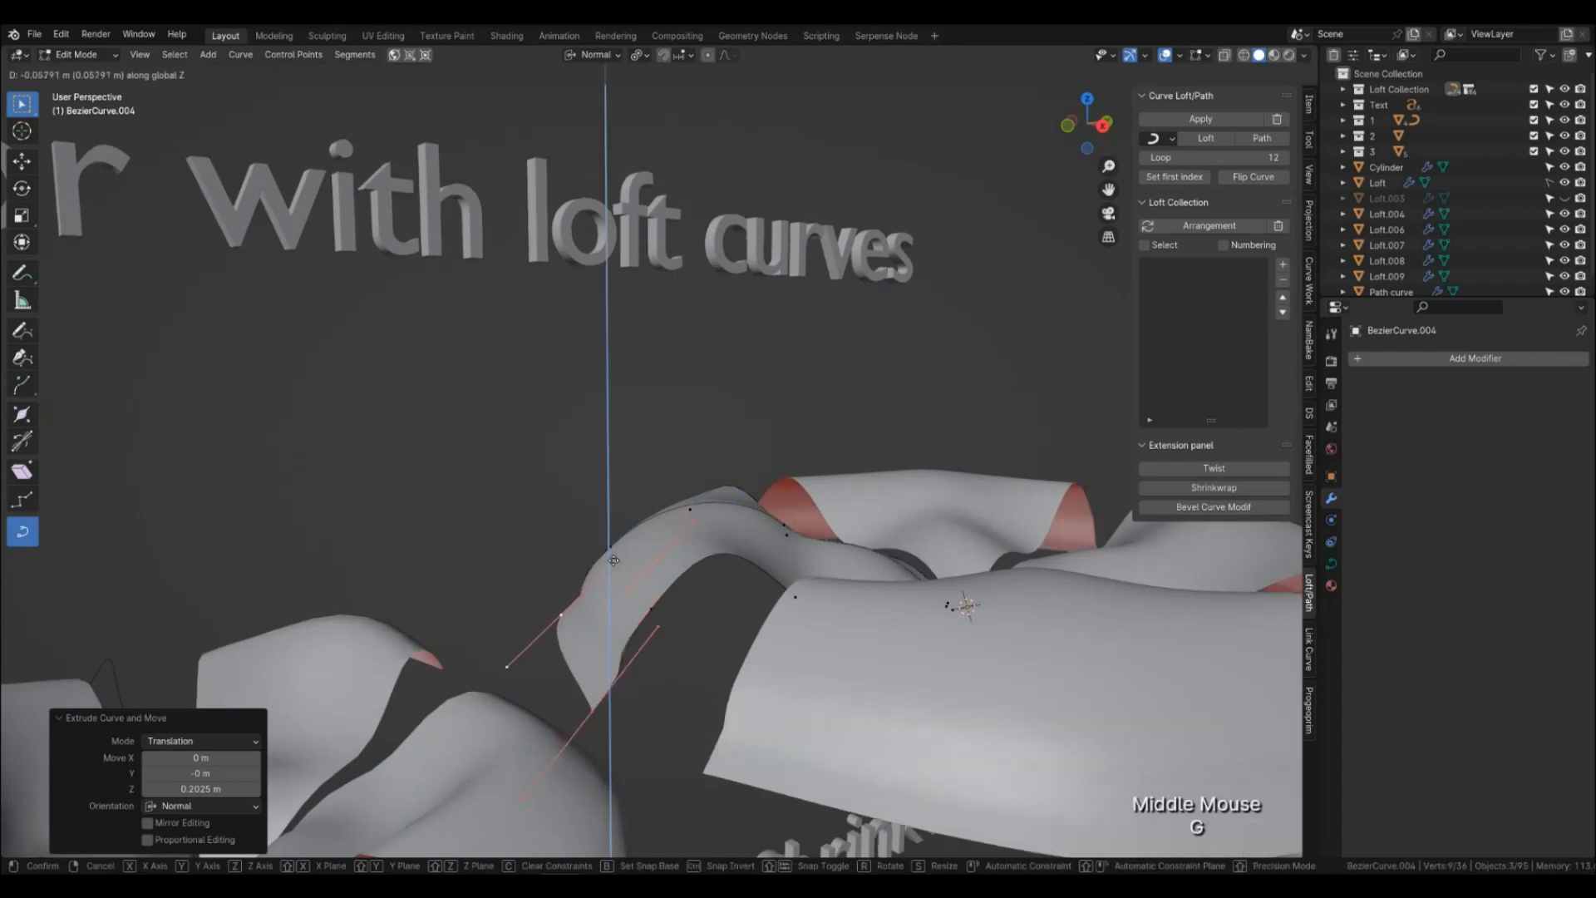
pyautogui.click(618, 568)
pyautogui.press('r')
pyautogui.press('x')
pyautogui.press('x')
pyautogui.click(701, 599)
pyautogui.moveTo(701, 598); pyautogui.dragTo(888, 720, button='middle')
pyautogui.press('g')
pyautogui.click(722, 633)
pyautogui.hotkey('ctrl', 'z')
# Reposition the extruded end points and scale their handles.
pyautogui.press('g')
pyautogui.press('z')
pyautogui.press('z')
pyautogui.press('z')
pyautogui.click(759, 666)
pyautogui.press('s')
pyautogui.click(715, 646)
# Select matching control points on the two side curves and move them along their normal Z.
pyautogui.moveTo(715, 646); pyautogui.dragTo(740, 677, button='middle')
pyautogui.click(816, 695)
pyautogui.moveTo(624, 645); pyautogui.dragTo(688, 636, button='middle')
pyautogui.keyDown('shift'); pyautogui.click(406, 595); pyautogui.keyUp('shift')
pyautogui.moveTo(405, 595); pyautogui.dragTo(722, 665, button='middle')
pyautogui.press('g')
pyautogui.press('z')
pyautogui.click(655, 618)
pyautogui.press('s')
pyautogui.rightClick(723, 670)
pyautogui.press('a')
pyautogui.press('s')
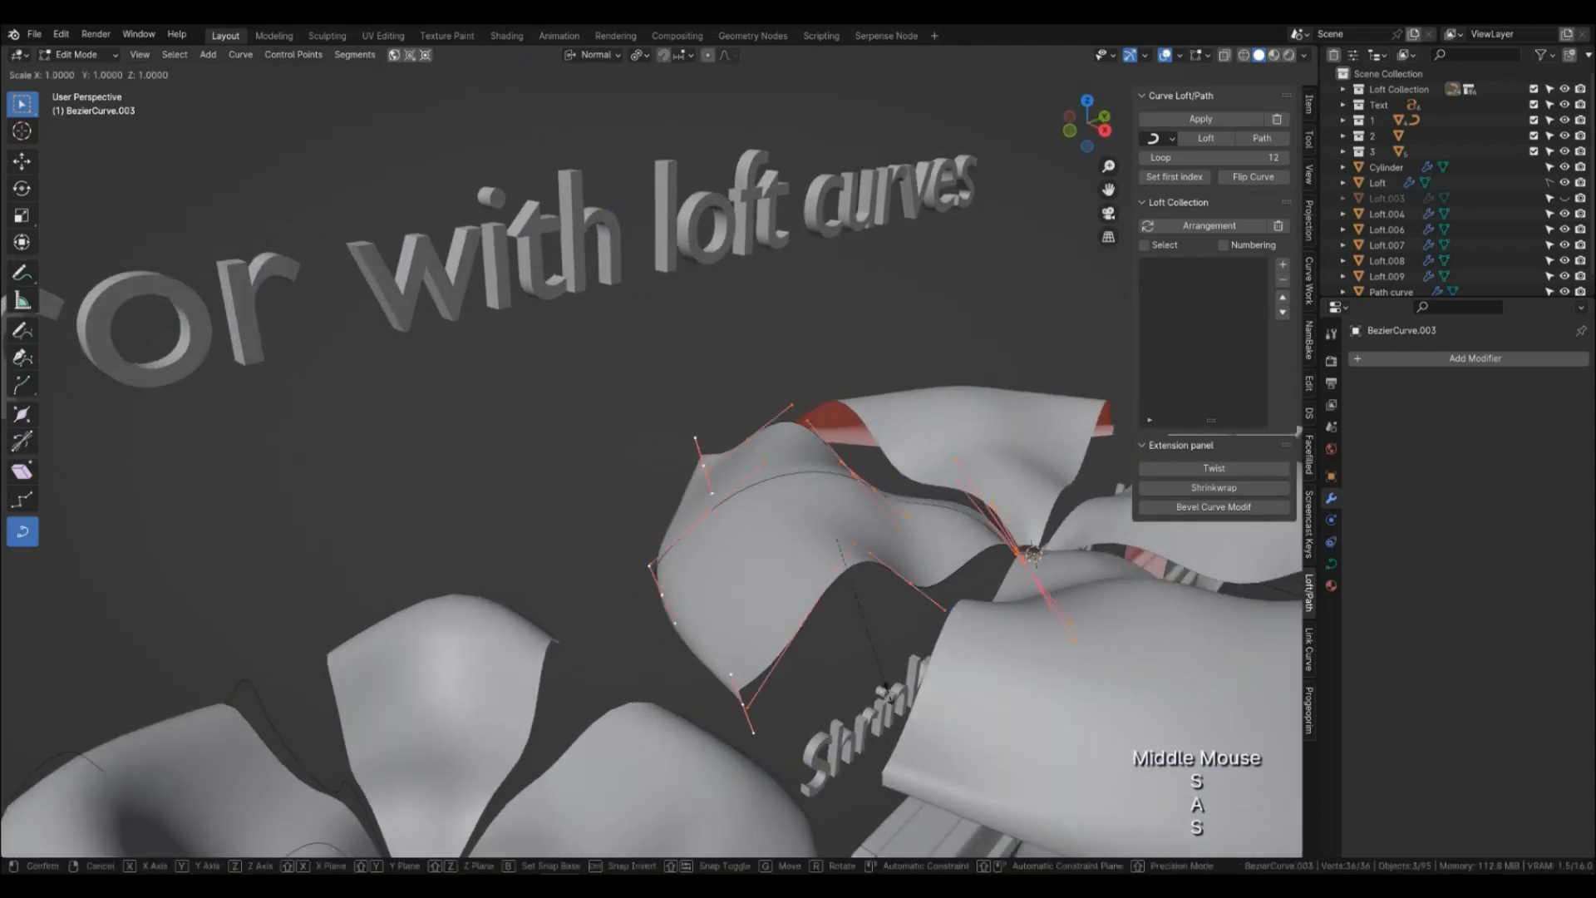
pyautogui.rightClick(723, 670)
# Select the outer corner points of the two side curves and scale their handles by 0.432.
pyautogui.moveTo(777, 739); pyautogui.dragTo(777, 739)
pyautogui.moveTo(778, 739); pyautogui.dragTo(841, 735, button='middle')
pyautogui.keyDown('shift'); pyautogui.moveTo(529, 406); pyautogui.dragTo(587, 485); pyautogui.keyUp('shift')
pyautogui.press('s')
pyautogui.click(832, 652)
# Set the transform pivot point to Median Point and scale the two outer corner points together.
pyautogui.moveTo(832, 652); pyautogui.dragTo(955, 672, button='middle')
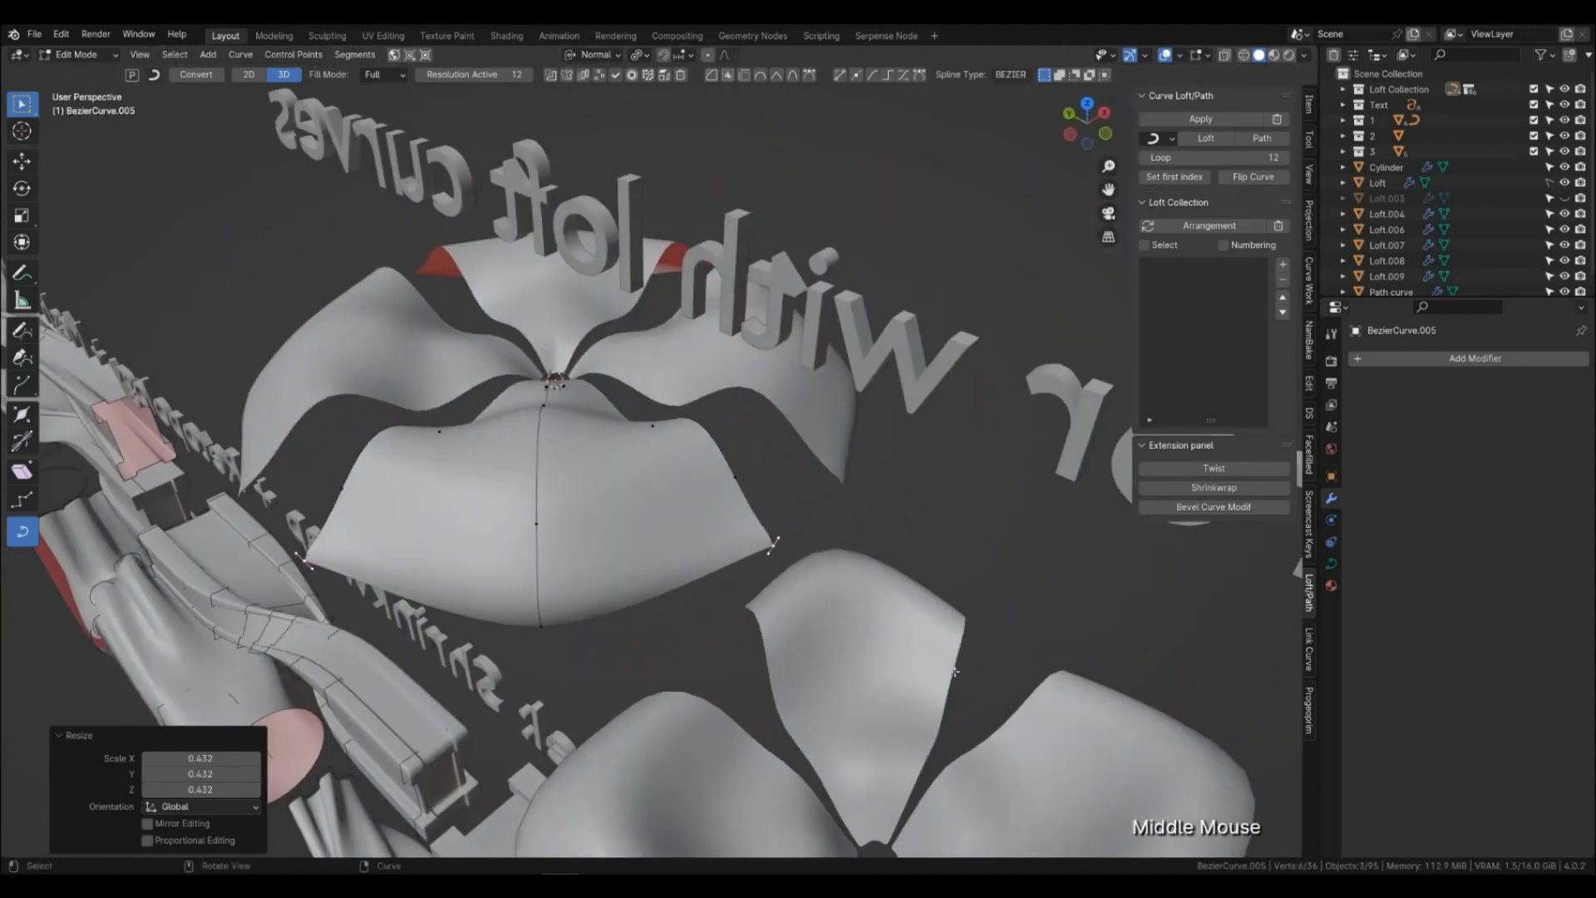
pyautogui.press('s')
pyautogui.click(642, 55)
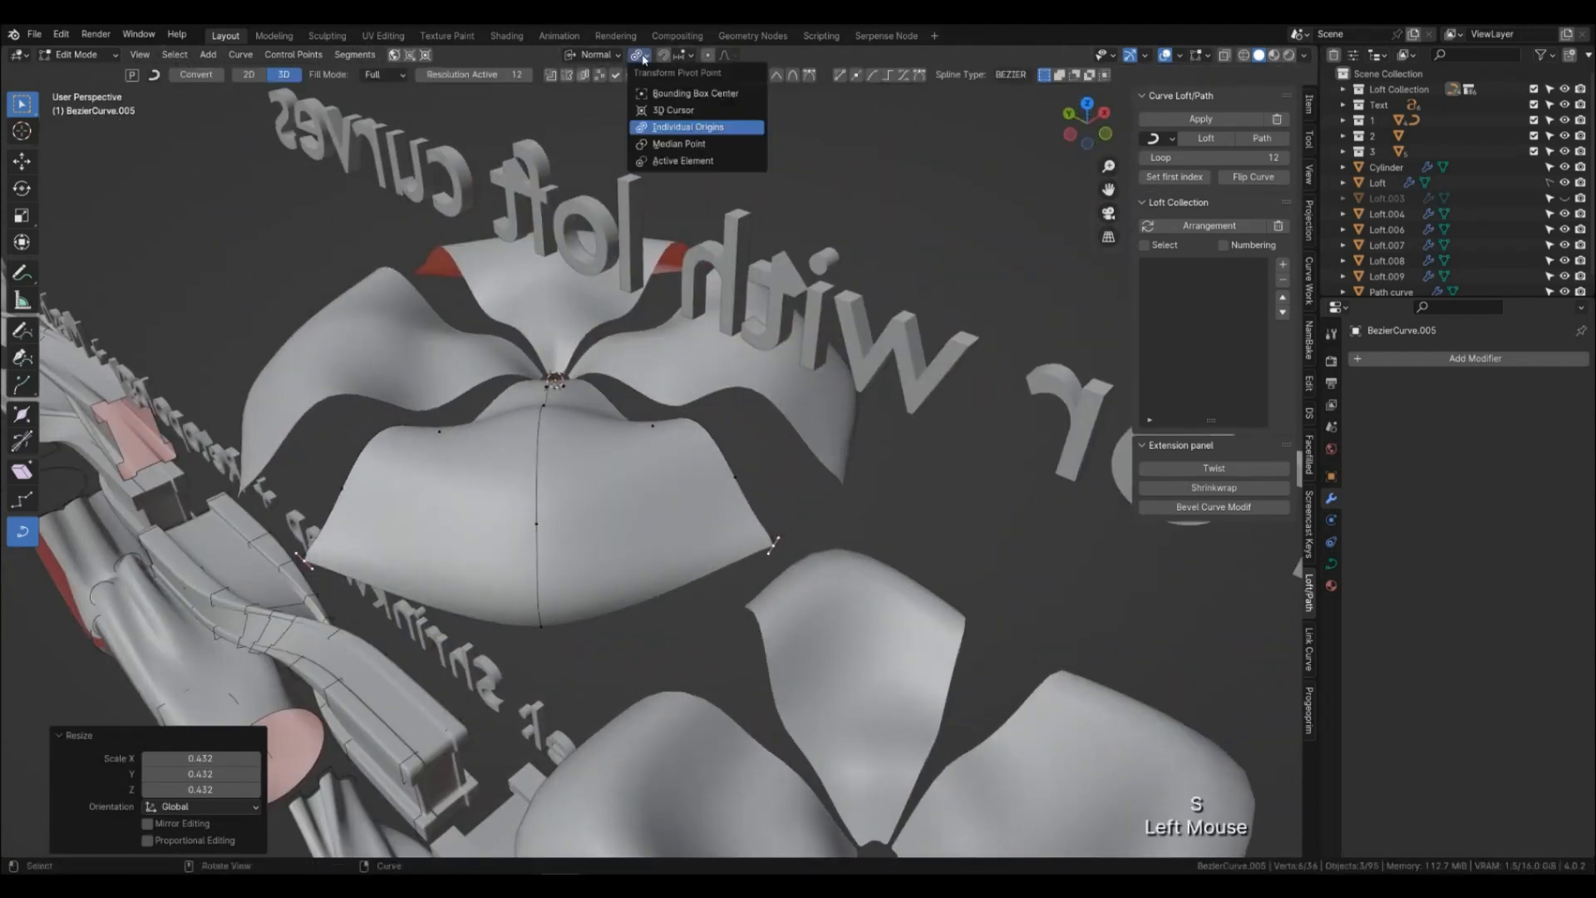
pyautogui.click(680, 144)
pyautogui.press('s')
pyautogui.click(924, 470)
# Select the next pair of side-curve points inward from the petal's corners and scale them around their median.
pyautogui.moveTo(925, 470); pyautogui.dragTo(549, 506, button='middle')
pyautogui.click(838, 686)
pyautogui.press('s')
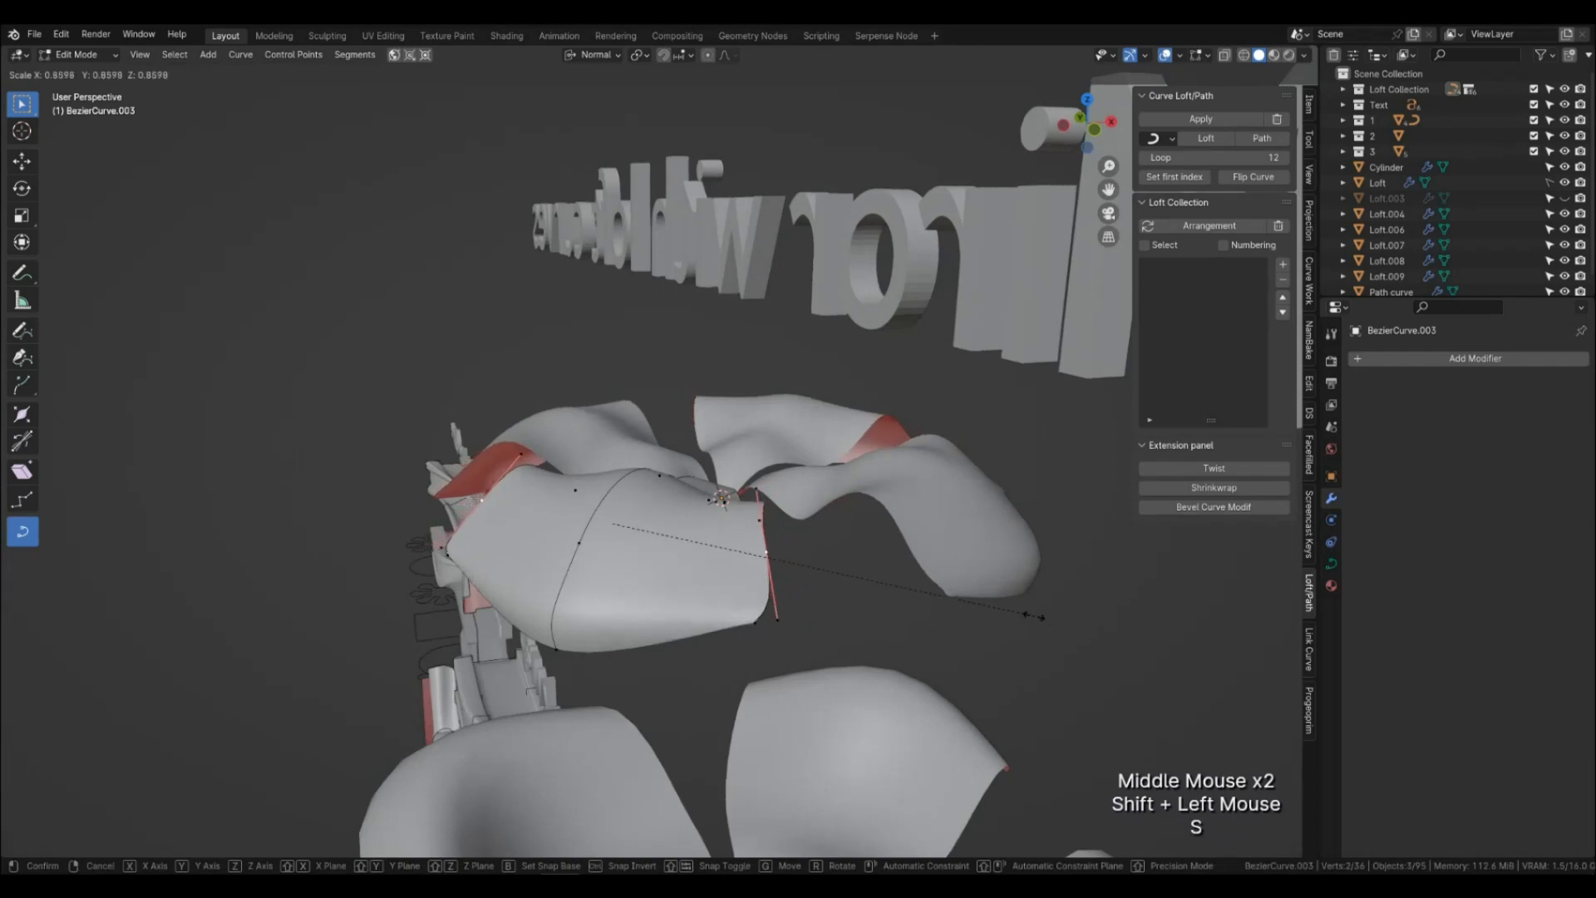
pyautogui.click(1049, 629)
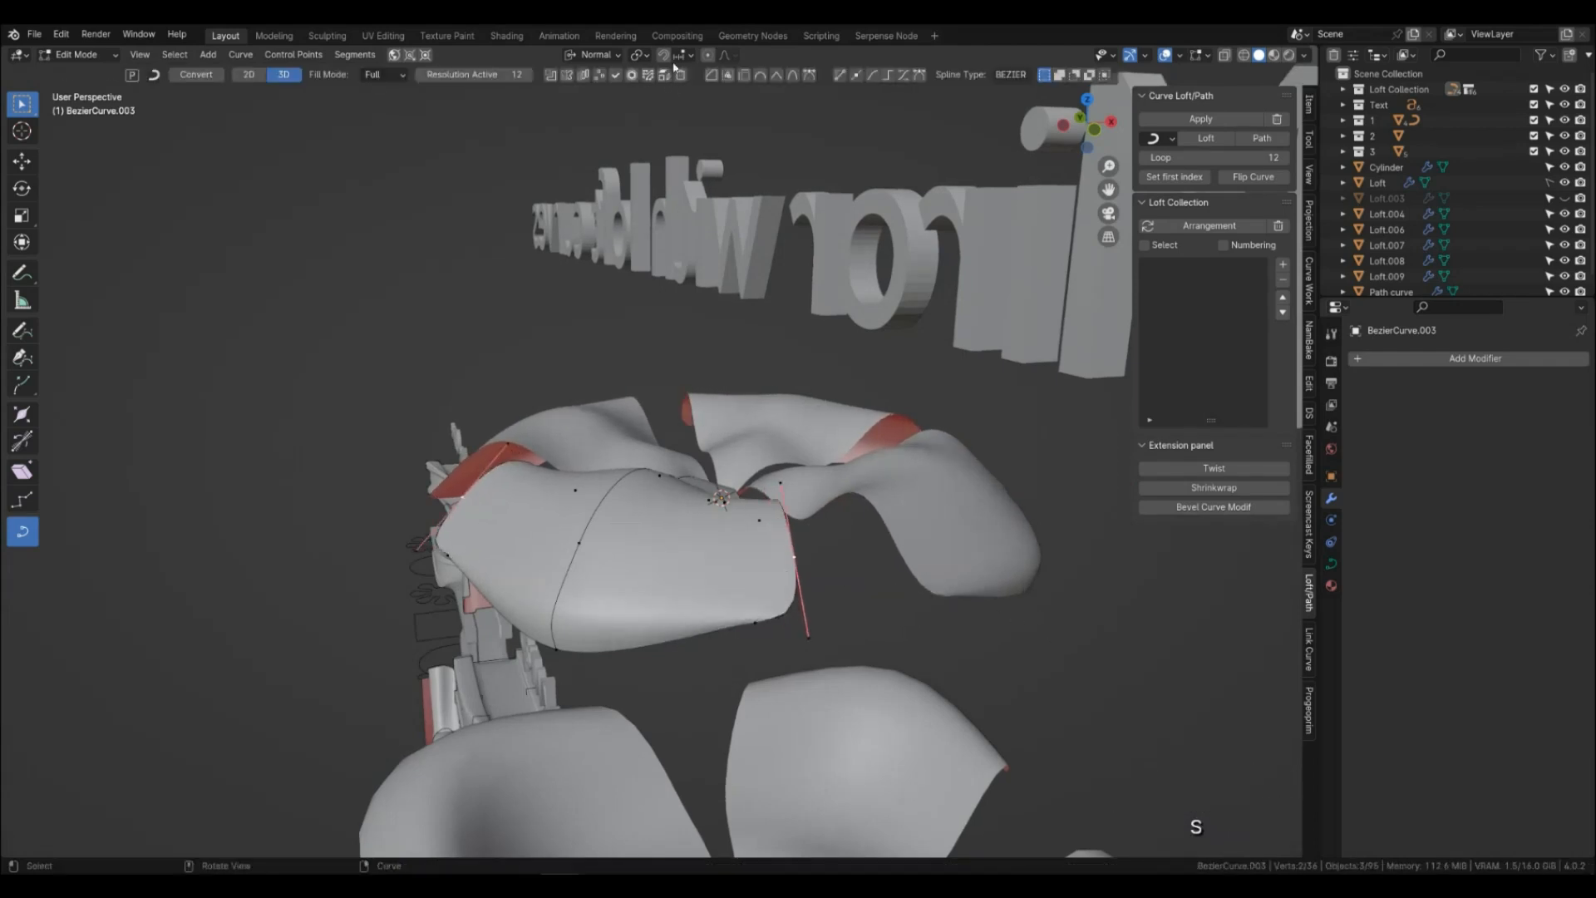
# Return the pivot point to Individual Origins and scale the handles of the two selected side points.
pyautogui.click(639, 55)
pyautogui.press('s')
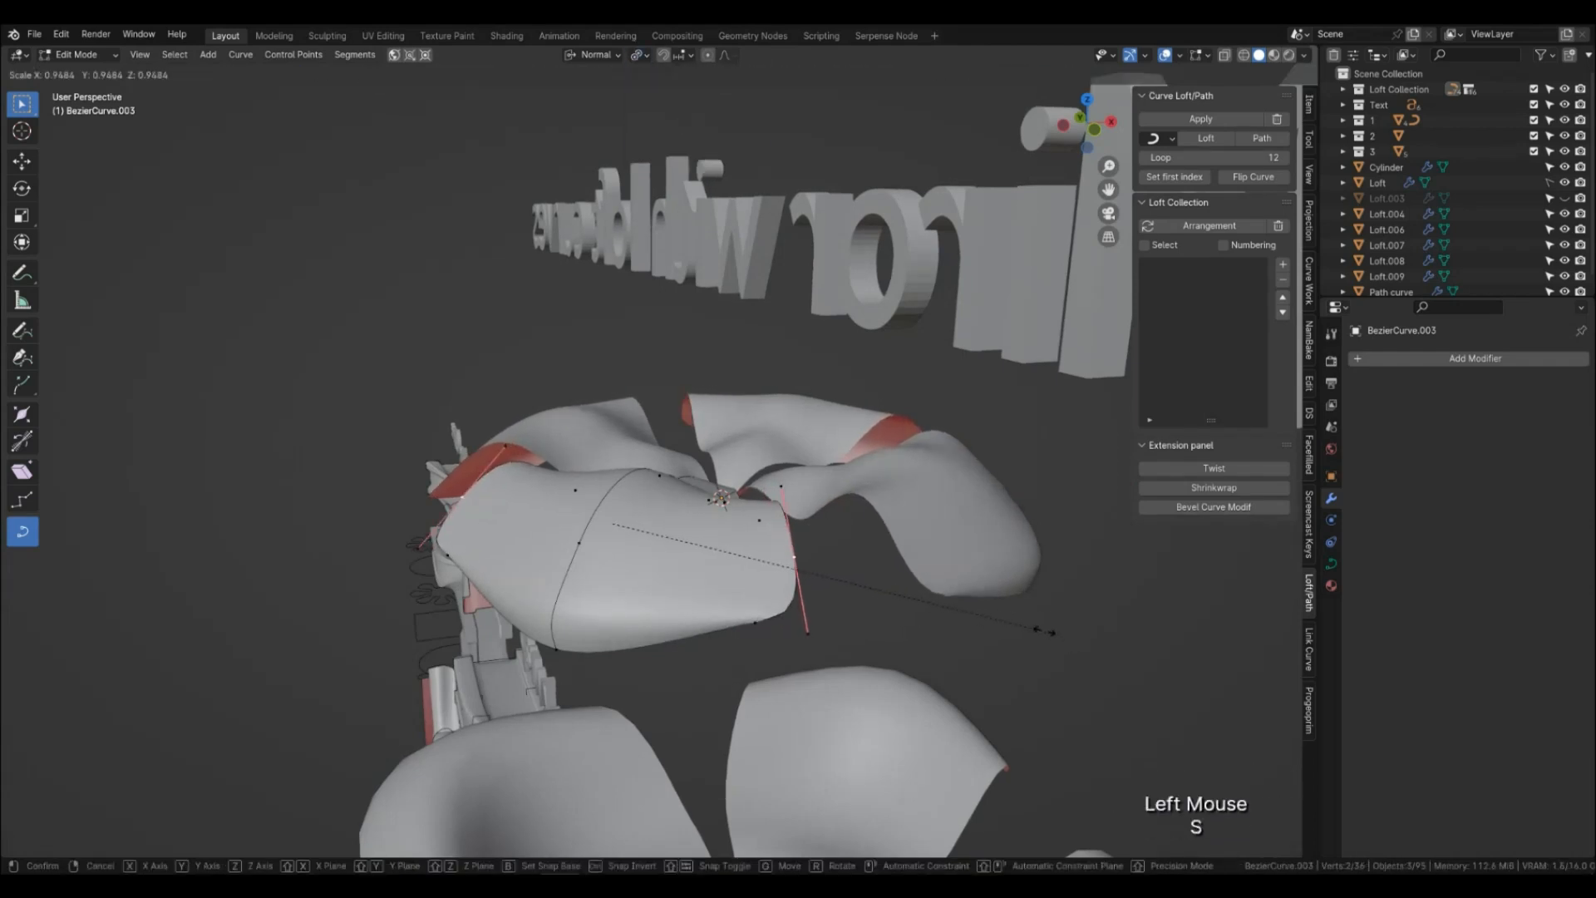
pyautogui.click(861, 499)
# Select one side curve's outer corner point, set the orientation to Local and rotate the point -74.4° around Z.
pyautogui.moveTo(861, 499); pyautogui.dragTo(802, 582, button='middle')
pyautogui.click(778, 655)
pyautogui.moveTo(810, 706); pyautogui.dragTo(826, 655, button='middle')
pyautogui.press('r')
pyautogui.press('z')
pyautogui.rightClick(827, 655)
pyautogui.click(596, 55)
pyautogui.click(582, 113)
pyautogui.press('r')
pyautogui.press('z')
pyautogui.click(814, 709)
# Rotate the same corner point -16.4° around local X and fine-tune its rotation around local Z.
pyautogui.press('r')
pyautogui.press('x')
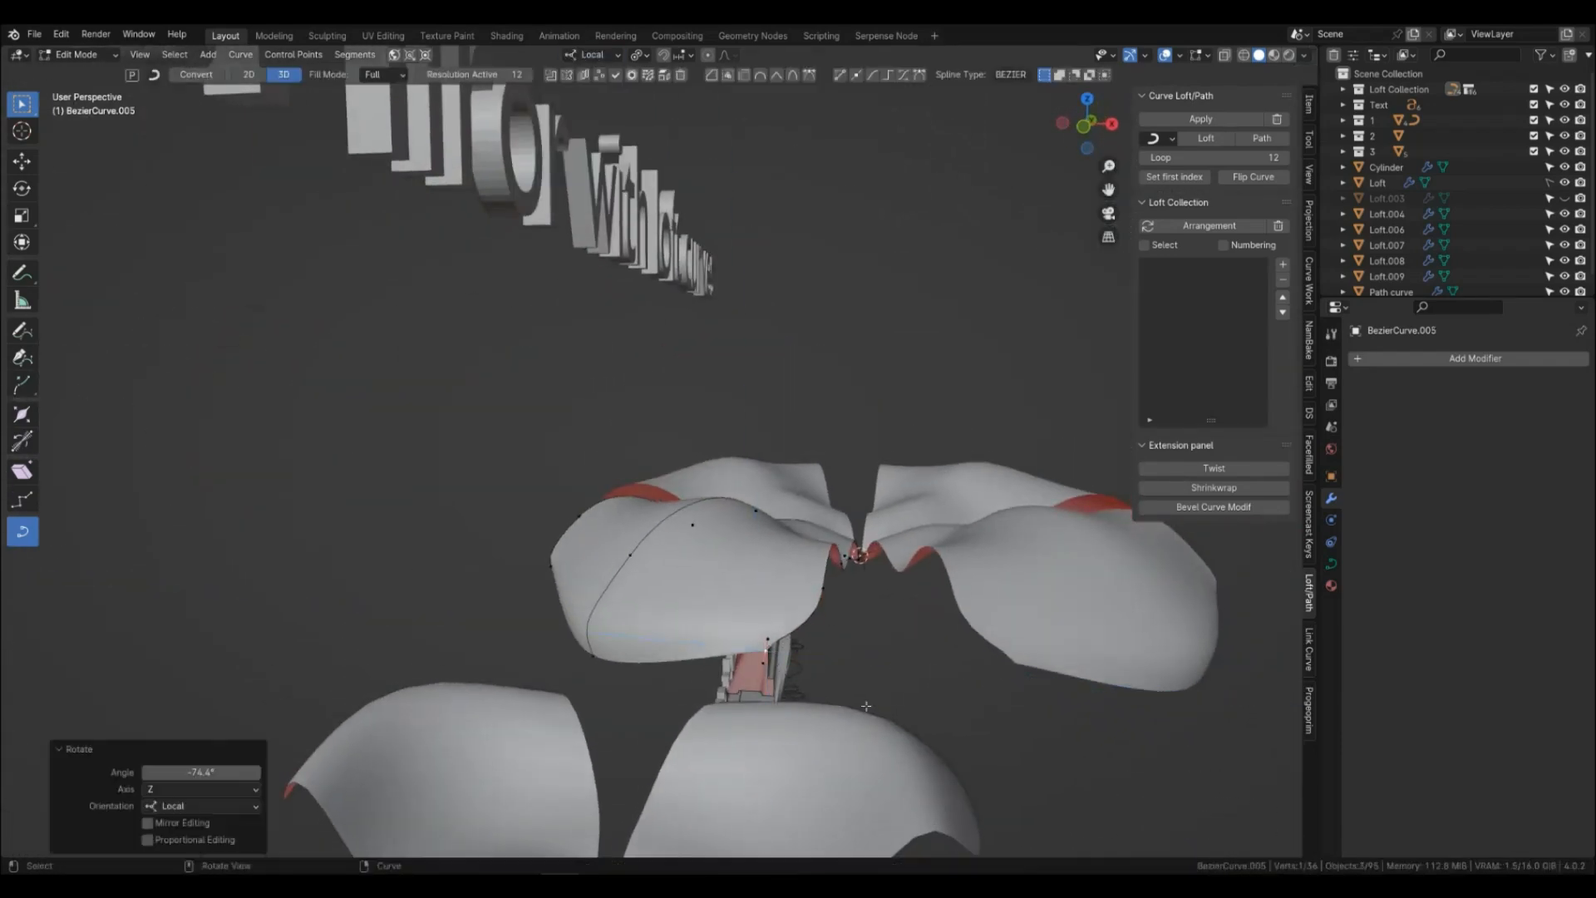
pyautogui.click(791, 755)
pyautogui.moveTo(791, 756); pyautogui.dragTo(698, 790, button='middle')
pyautogui.press('r')
pyautogui.rightClick(781, 740)
pyautogui.press('r')
pyautogui.press('z')
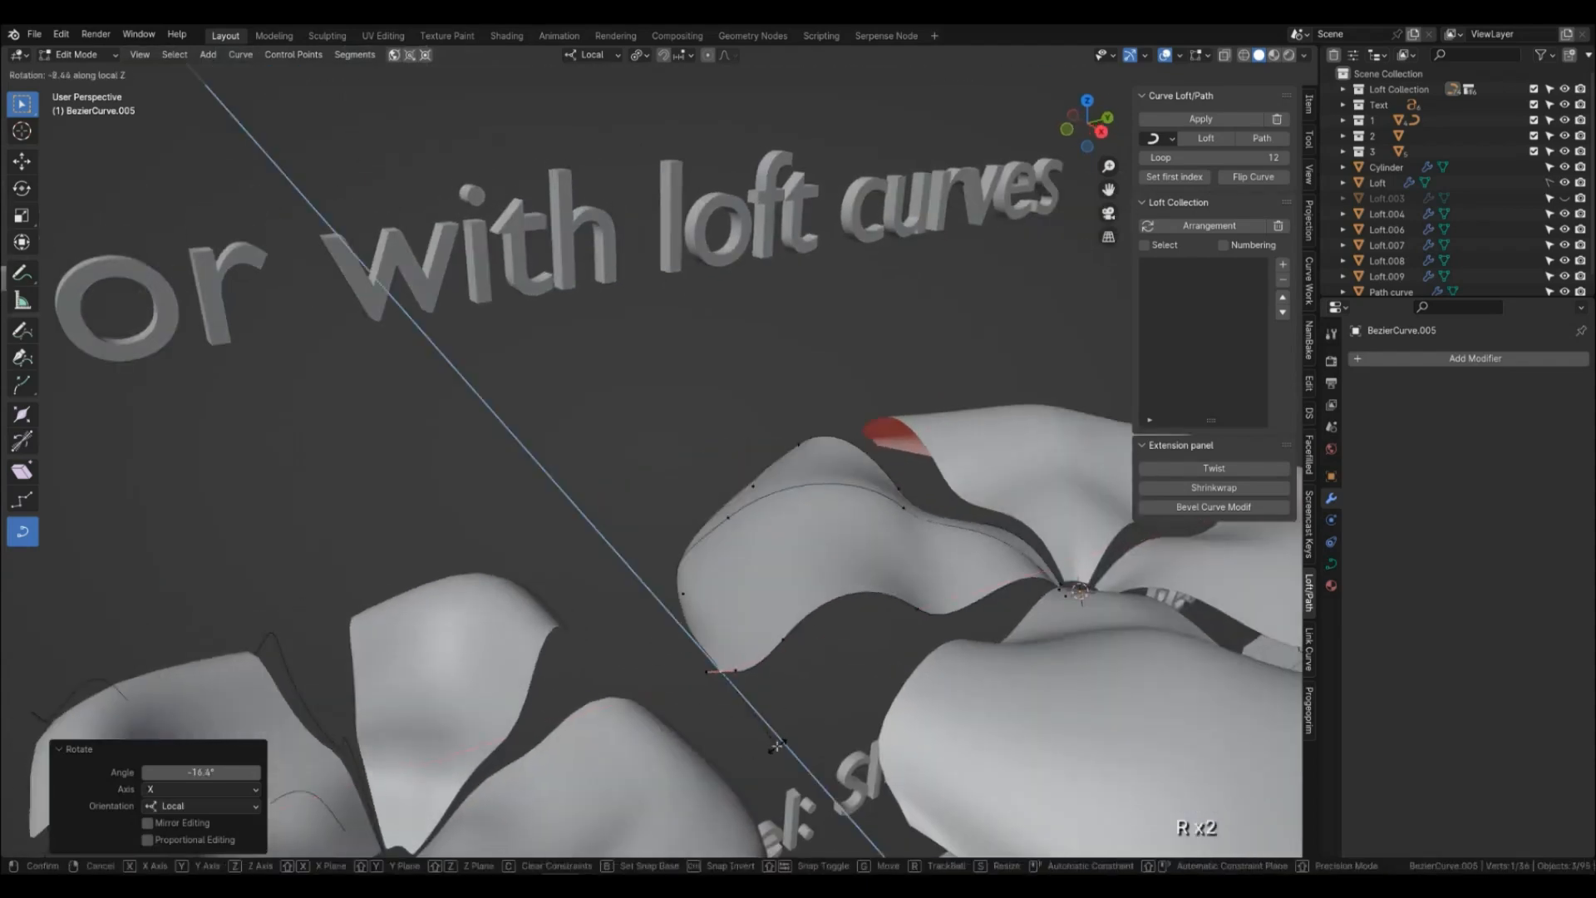
pyautogui.click(786, 740)
# Select the opposite side curve's outer corner point and rotate it around its local X and Z axes.
pyautogui.scroll(-1, 786, 739)
pyautogui.moveTo(786, 740); pyautogui.dragTo(466, 538, button='middle')
pyautogui.click(467, 539)
pyautogui.press('r')
pyautogui.press('x')
pyautogui.click(566, 706)
pyautogui.moveTo(566, 705); pyautogui.dragTo(906, 690, button='middle')
pyautogui.press('z')
pyautogui.click(730, 670)
# Select a control point on the petal's edge, move it along Z and adjust its position freely.
pyautogui.moveTo(730, 670); pyautogui.dragTo(777, 665, button='middle')
pyautogui.click(633, 619)
pyautogui.moveTo(665, 636); pyautogui.dragTo(763, 485, button='middle')
pyautogui.press('g')
pyautogui.press('z')
pyautogui.click(715, 671)
pyautogui.press('g')
pyautogui.click(828, 671)
# Leave Edit Mode, select only the petal's central curve and open it for editing.
pyautogui.click(736, 596)
pyautogui.press('r')
pyautogui.press('Tab')
pyautogui.click(844, 739)
pyautogui.scroll(-3, 843, 739)
pyautogui.click(779, 480)
pyautogui.press('Tab')
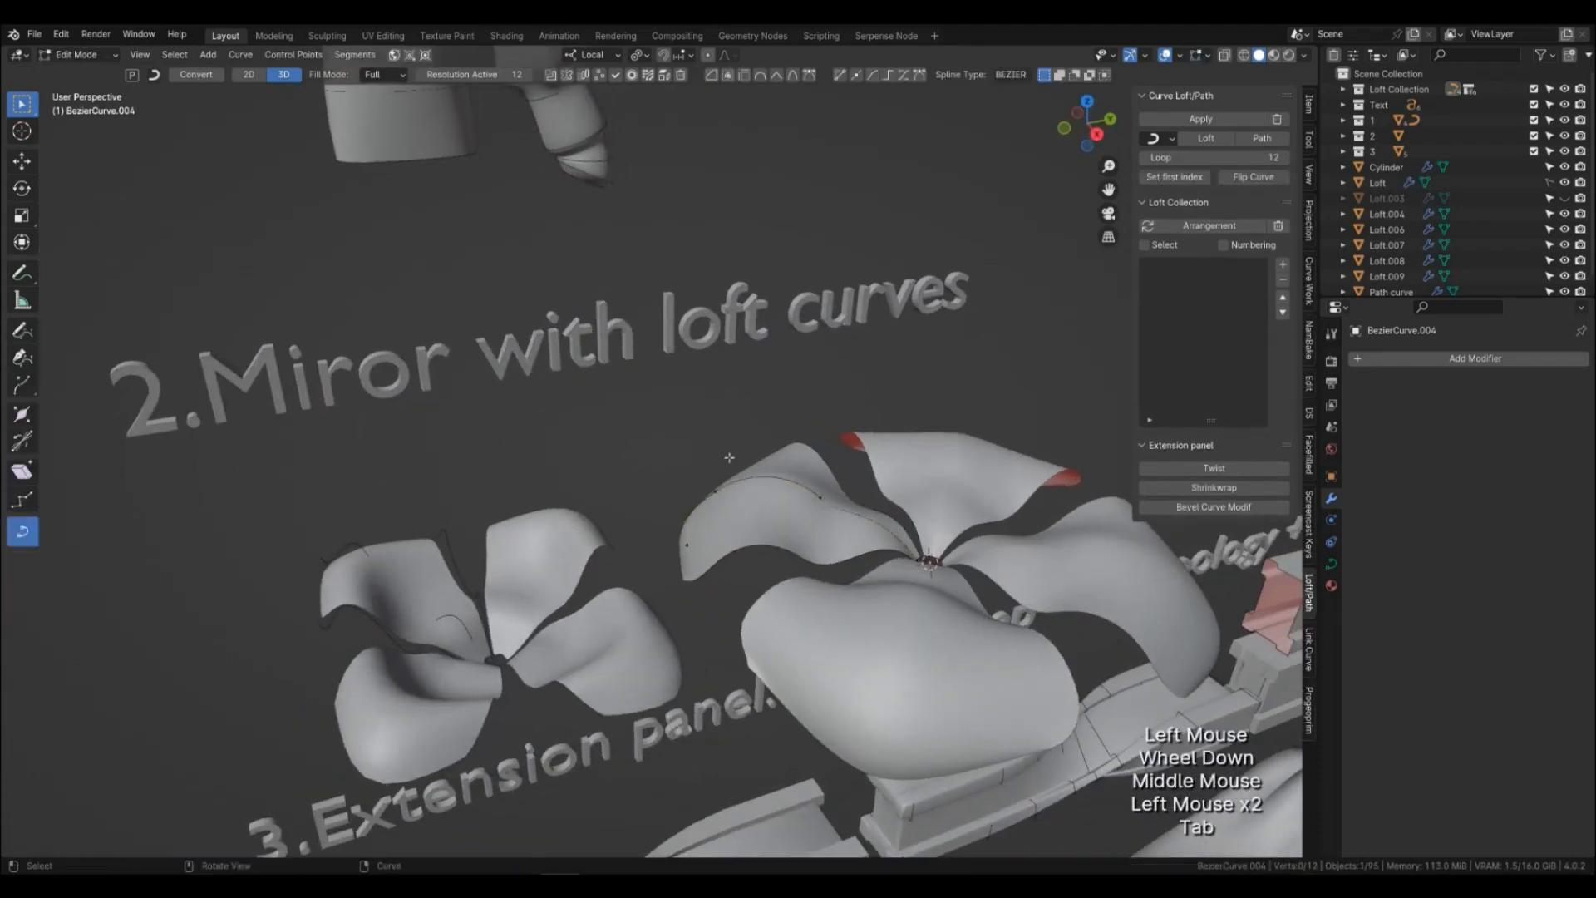
# Subdivide the central curve's segment between its two middle control points with one cut.
pyautogui.keyDown('shift'); pyautogui.moveTo(829, 508); pyautogui.dragTo(709, 523, button='middle'); pyautogui.keyUp('shift')
pyautogui.scroll(2, 814, 511)
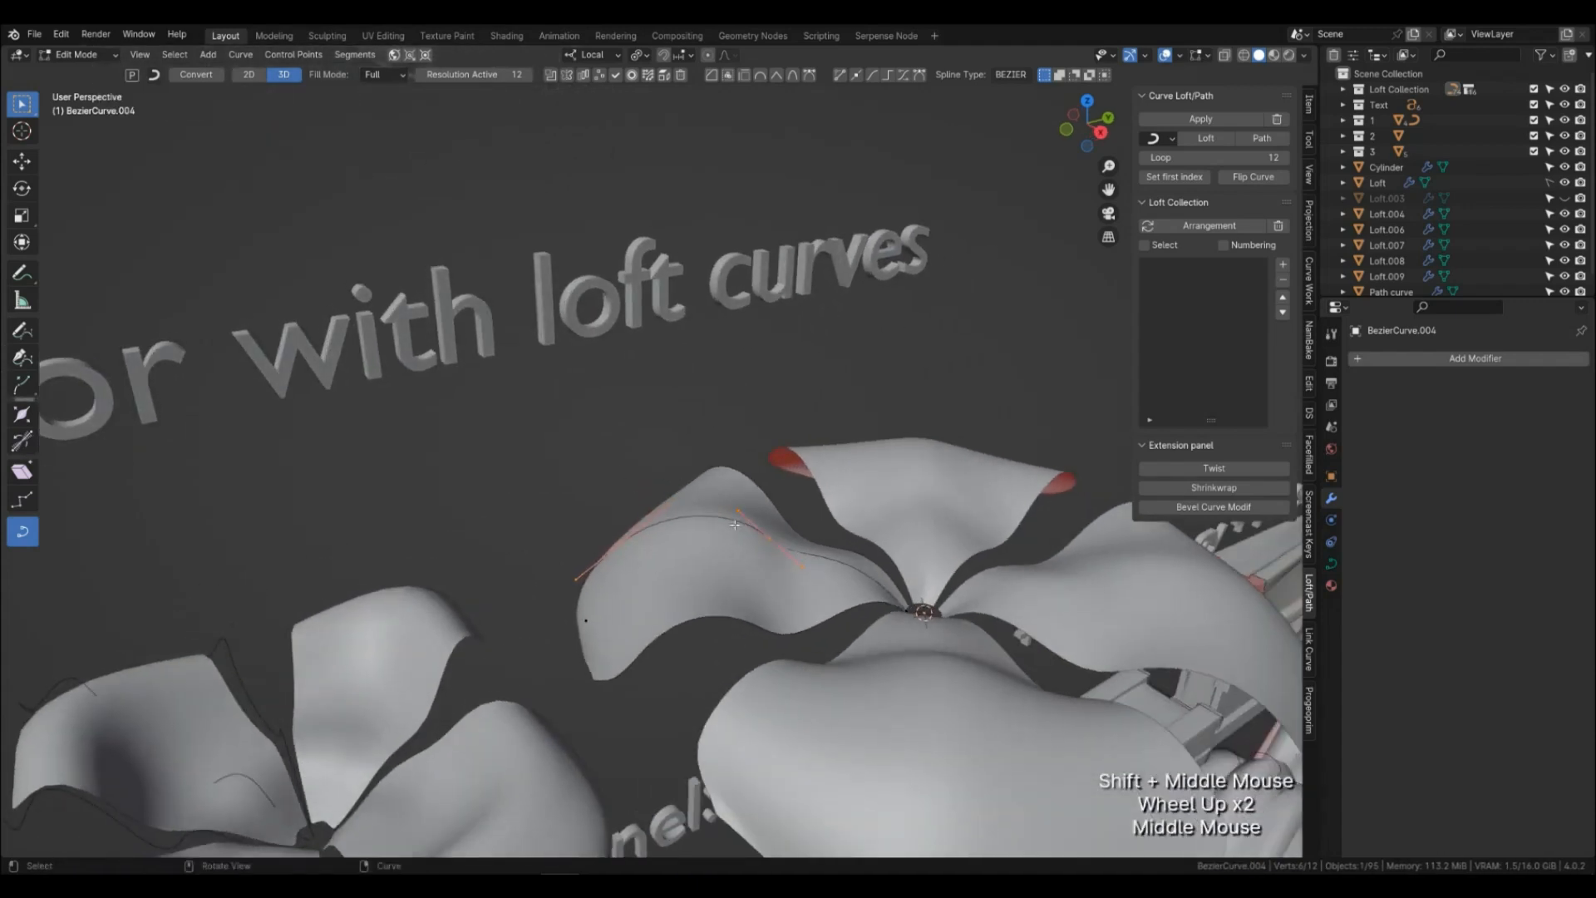
pyautogui.click(858, 77)
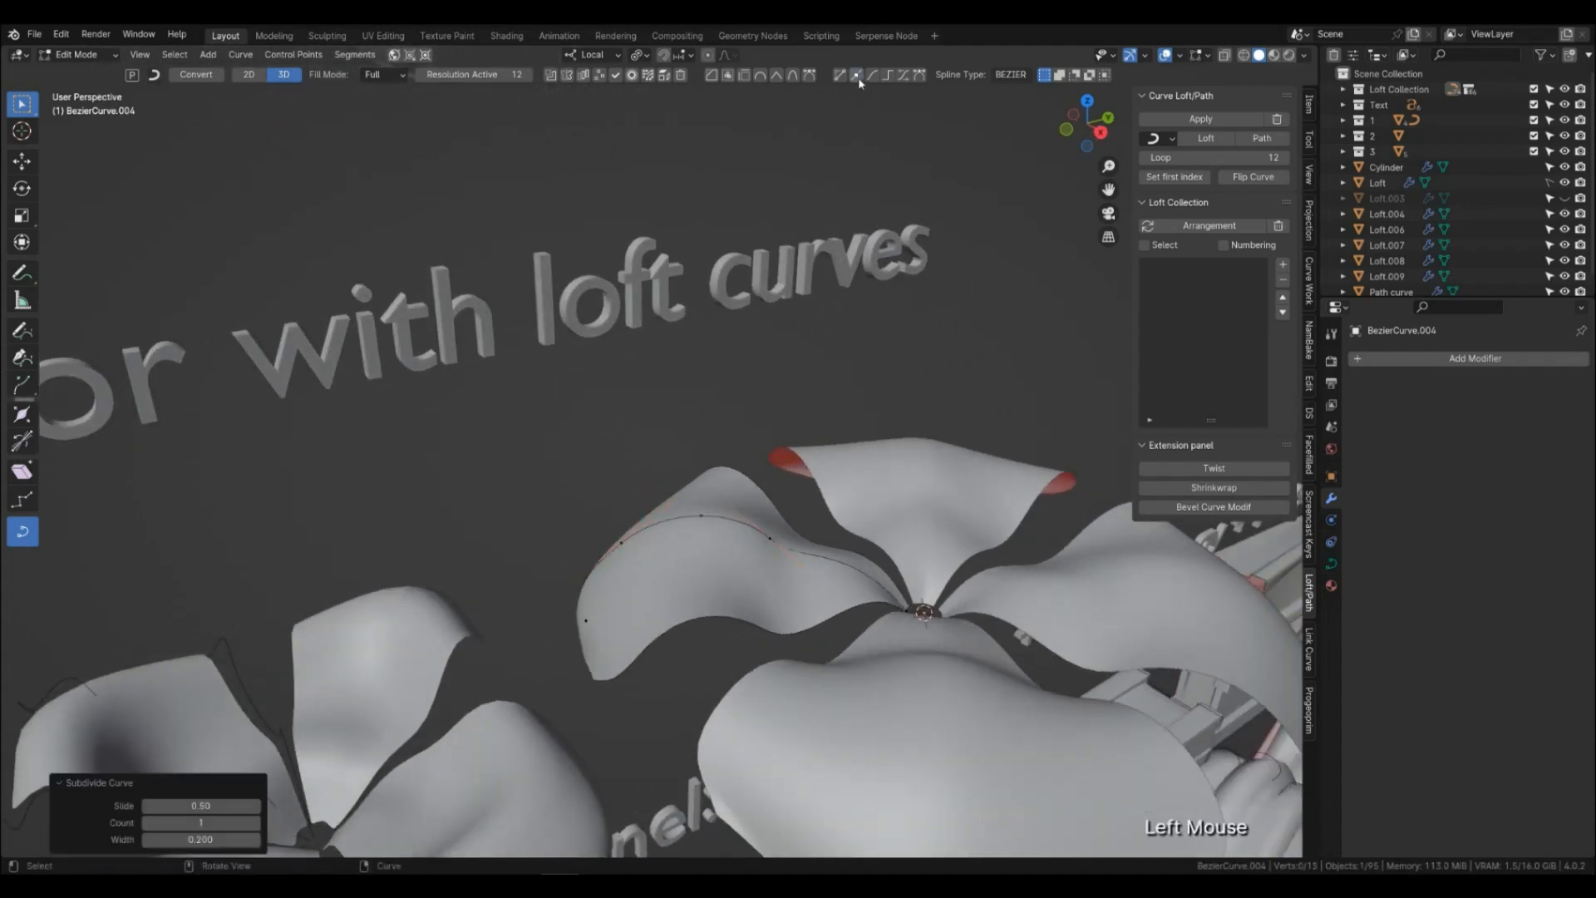
# Raise the central curve's new control point along global Z.
pyautogui.click(674, 502)
pyautogui.press('g')
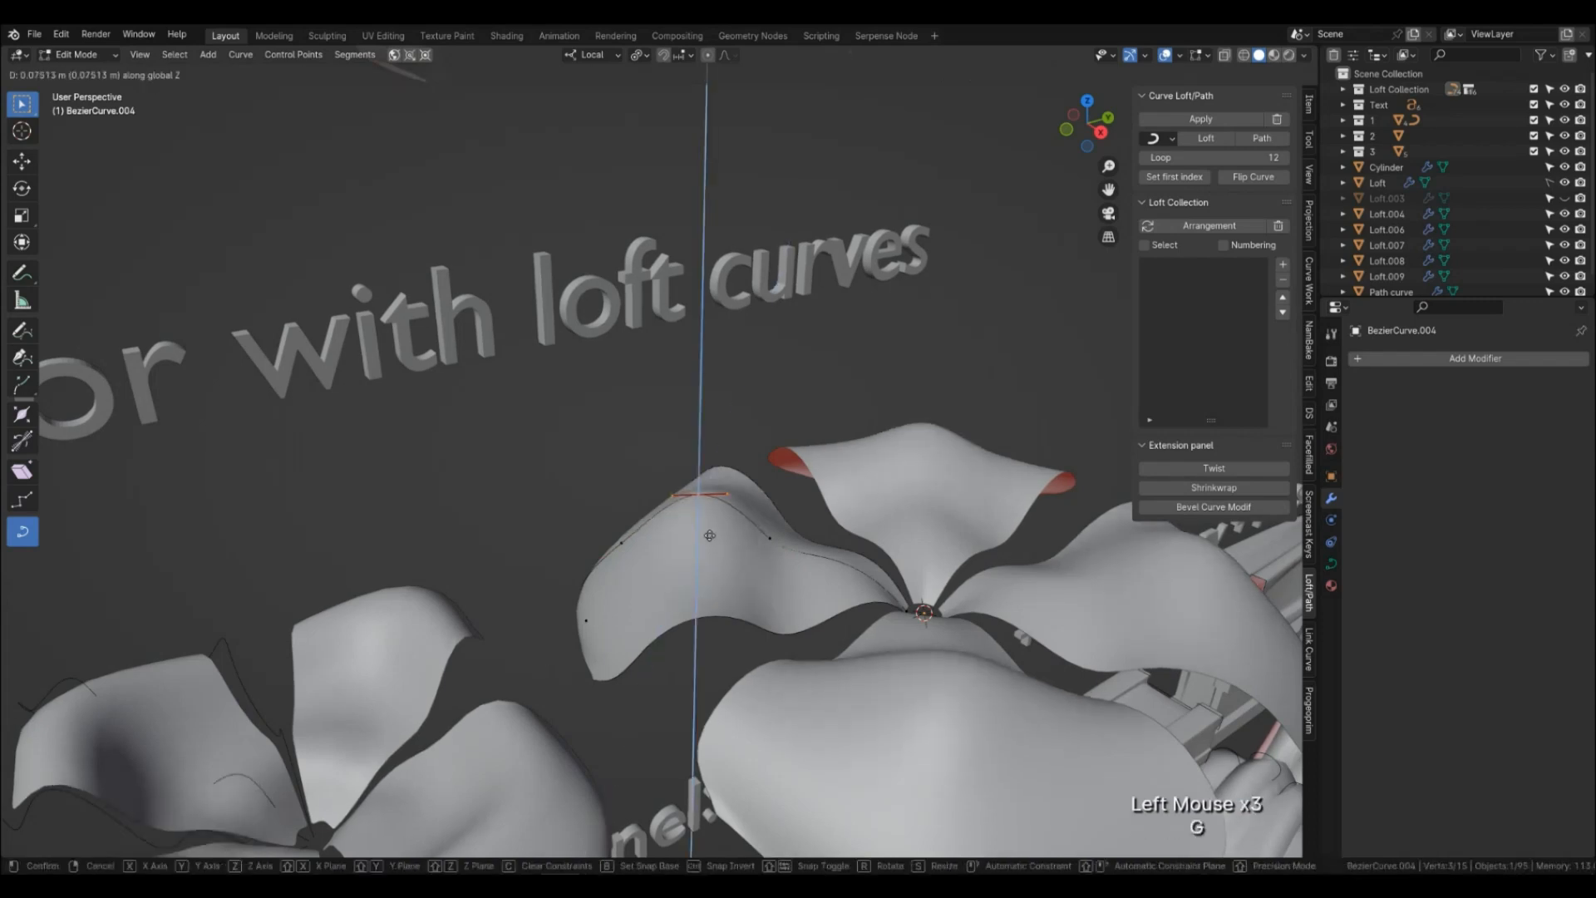
pyautogui.click(697, 528)
# Leave the central curve's Edit Mode and open the petal's two side curves for editing together.
pyautogui.moveTo(697, 528); pyautogui.dragTo(764, 635, button='middle')
pyautogui.press('Tab')
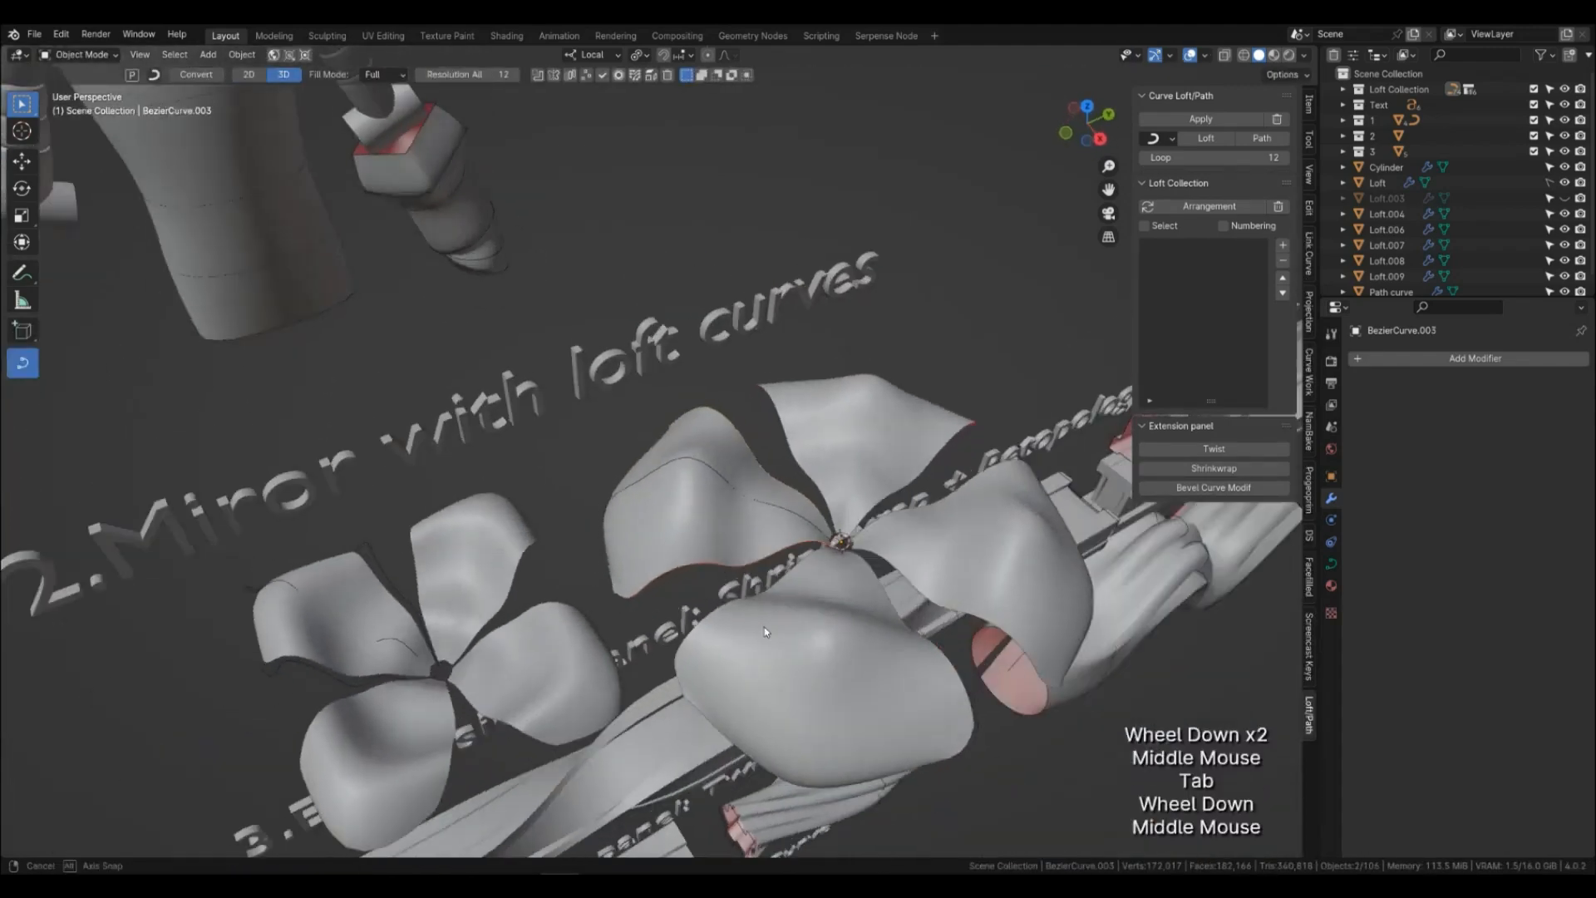
pyautogui.moveTo(765, 627); pyautogui.dragTo(720, 575, button='middle')
pyautogui.press('Tab')
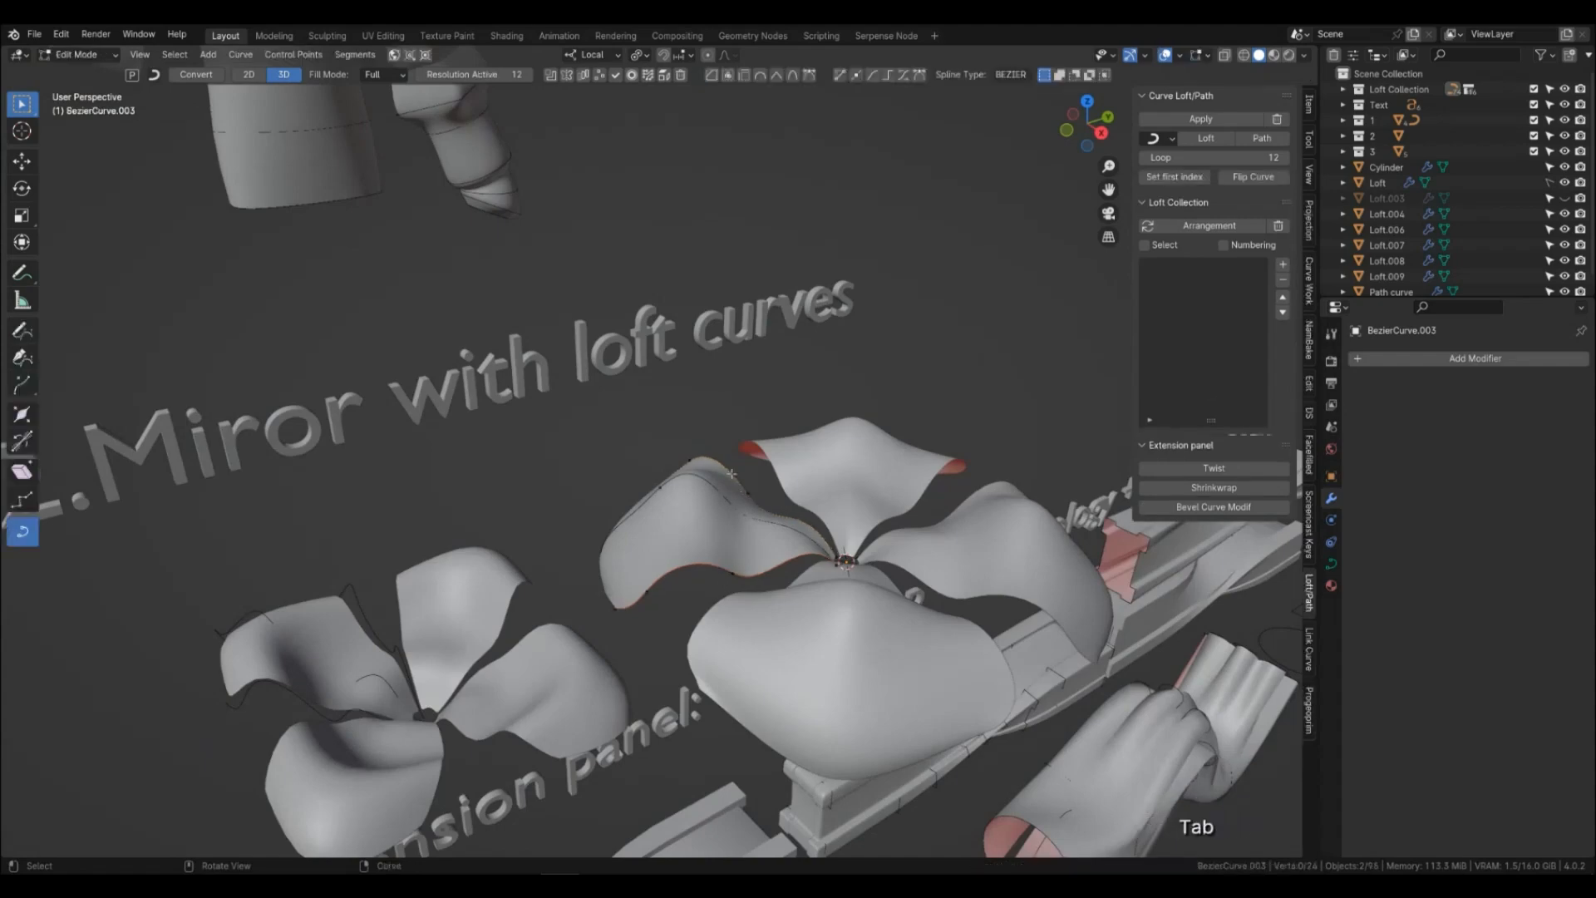
# Nudge the side curve's control point near the flower centre and leave Edit Mode.
pyautogui.click(784, 562)
pyautogui.press('g')
pyautogui.click(784, 574)
pyautogui.moveTo(784, 574); pyautogui.dragTo(565, 690, button='middle')
pyautogui.press('Tab')
pyautogui.click(813, 488)
pyautogui.scroll(2, 562, 693)
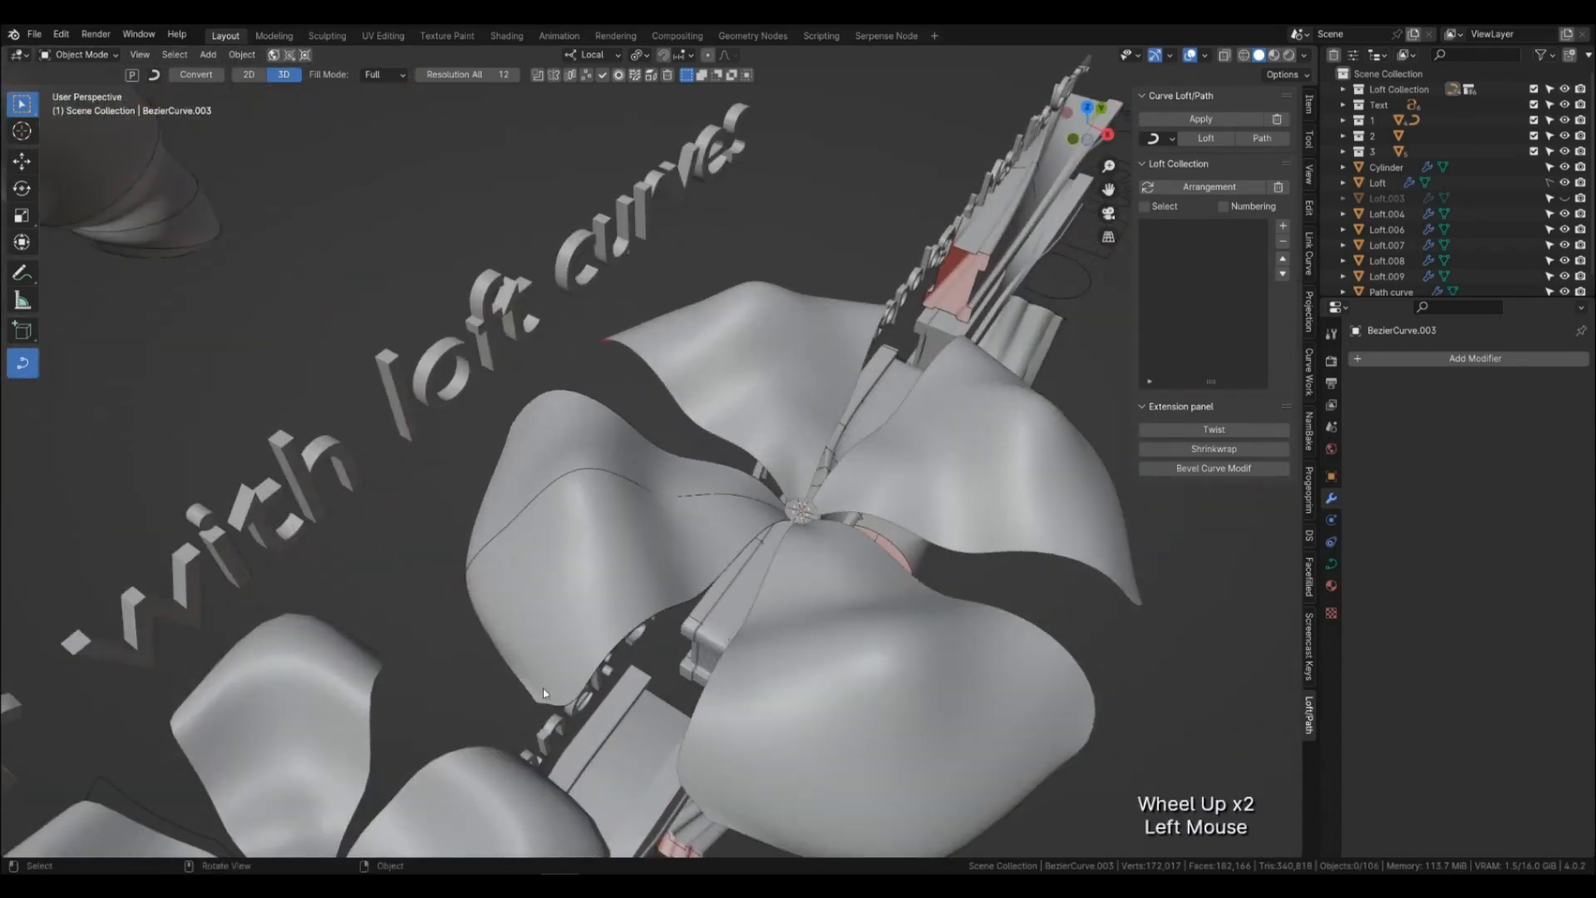
# Select the petal's lower side curve and rotate it around global Z to narrow the gap to the neighbouring mirrored petal.
pyautogui.click(538, 707)
pyautogui.click(541, 709)
pyautogui.moveTo(541, 708); pyautogui.dragTo(646, 510, button='middle')
pyautogui.press('Tab')
pyautogui.click(703, 437)
pyautogui.moveTo(702, 437); pyautogui.dragTo(637, 473, button='middle')
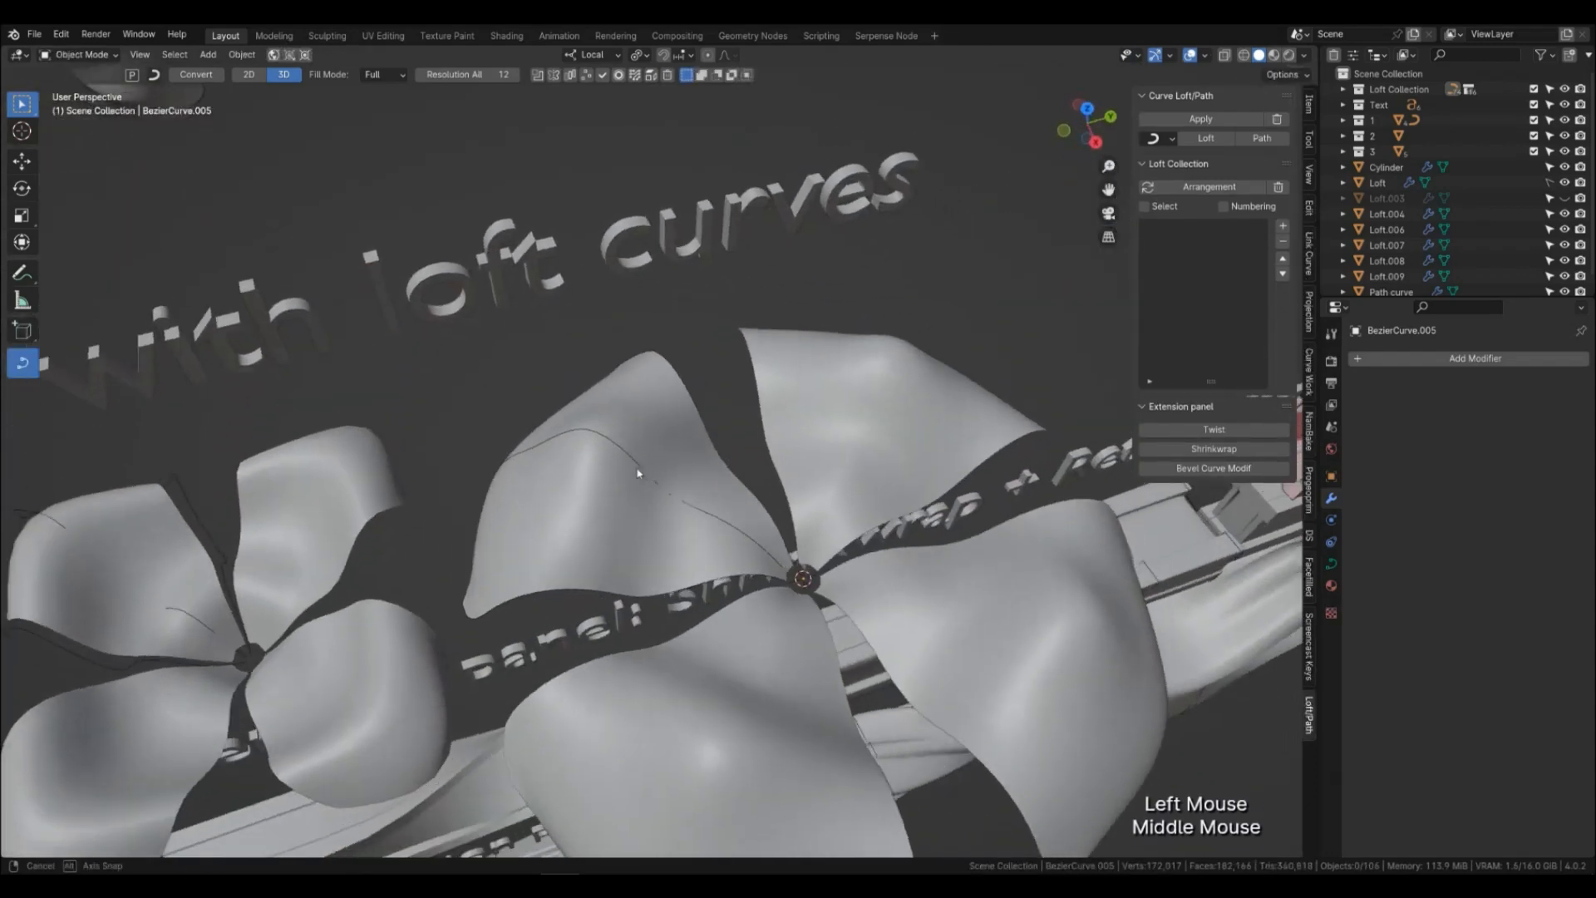
pyautogui.keyDown('shift'); pyautogui.moveTo(780, 583); pyautogui.dragTo(649, 570, button='middle'); pyautogui.keyUp('shift')
pyautogui.click(647, 570)
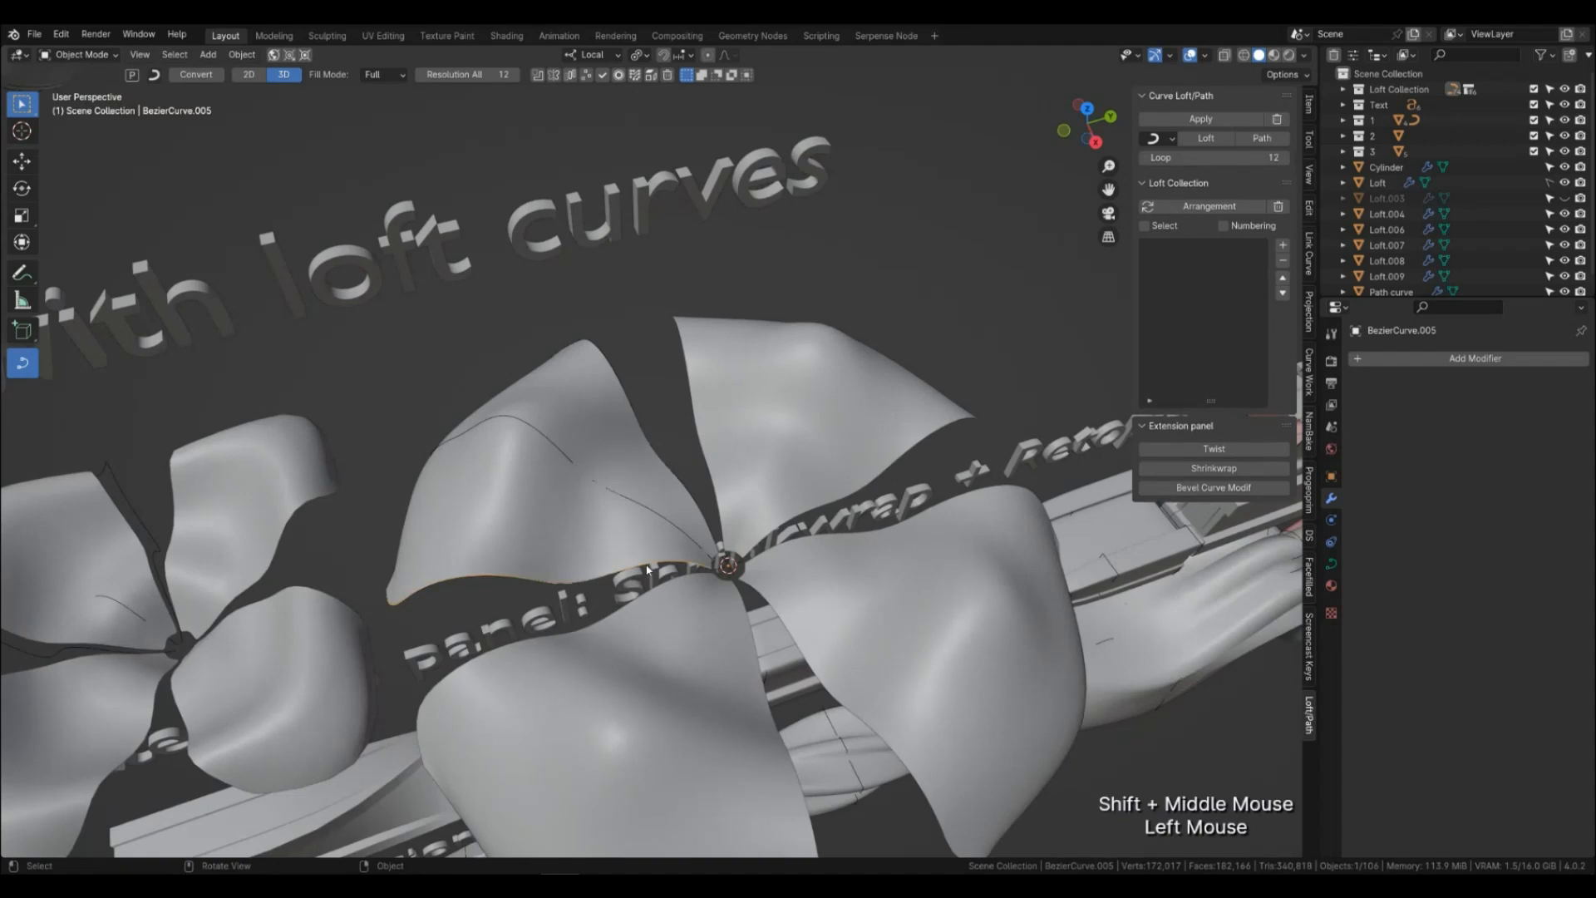
pyautogui.press('r')
pyautogui.press('z')
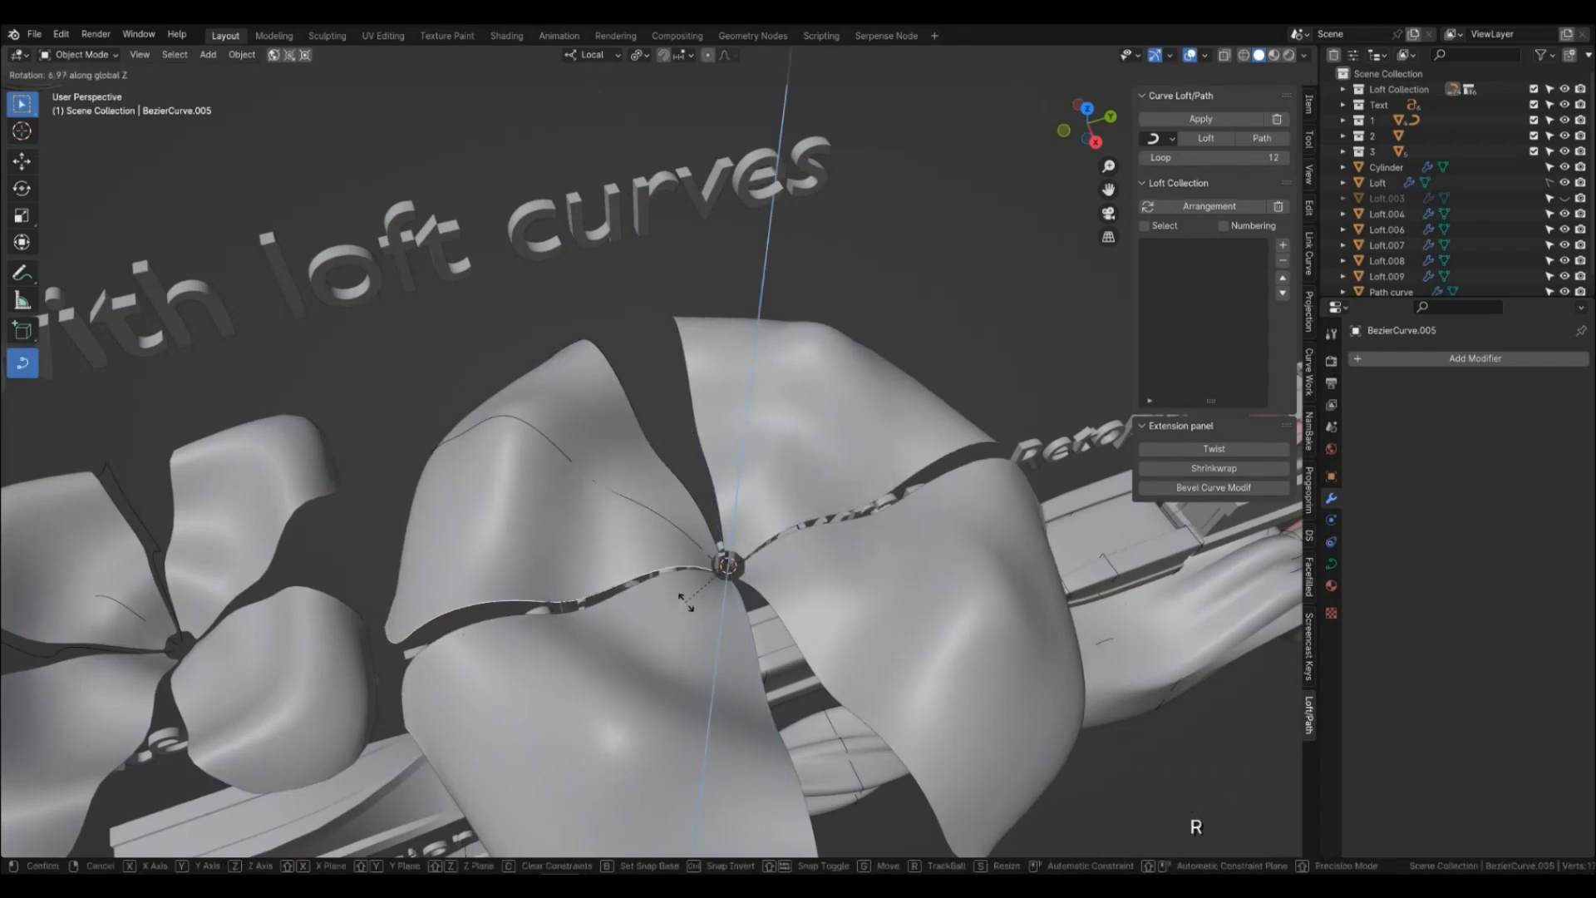
pyautogui.click(715, 533)
# Select the petal's upper side curve and rotate it around global Z toward the opposite mirrored petal.
pyautogui.click(716, 533)
pyautogui.press('r')
pyautogui.press('z')
pyautogui.click(742, 526)
pyautogui.moveTo(742, 526); pyautogui.dragTo(666, 565, button='middle')
pyautogui.click(774, 492)
# Select the flower loft, collapse its Curve Loft and Smooth modifiers, and set the Mirror modifier's merge distance to 0.013 m.
pyautogui.click(810, 413)
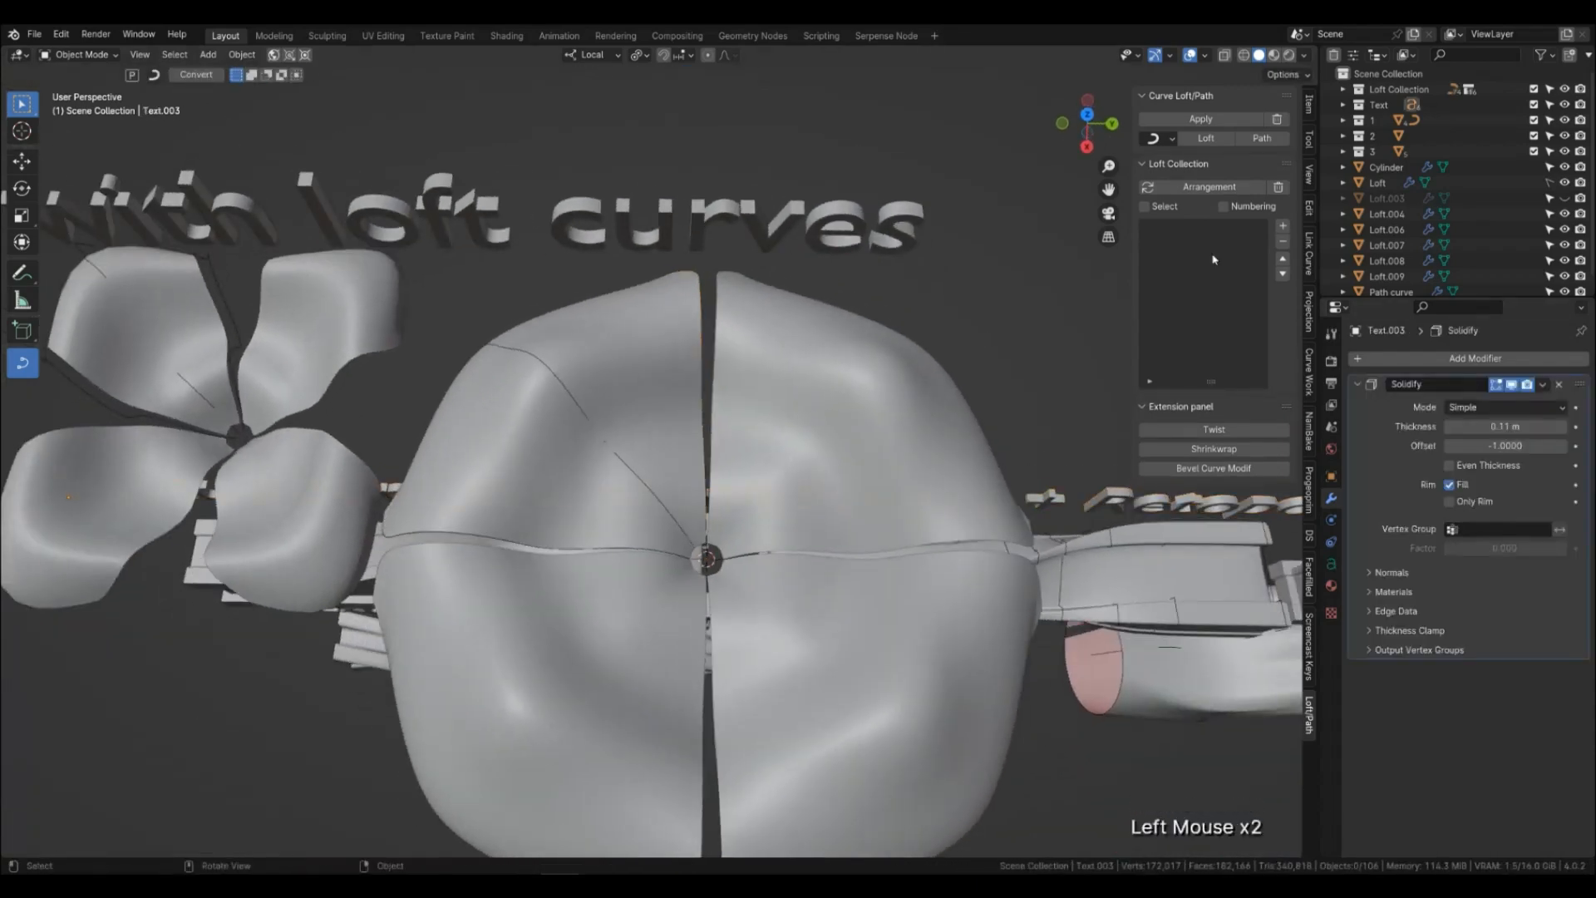
pyautogui.click(857, 396)
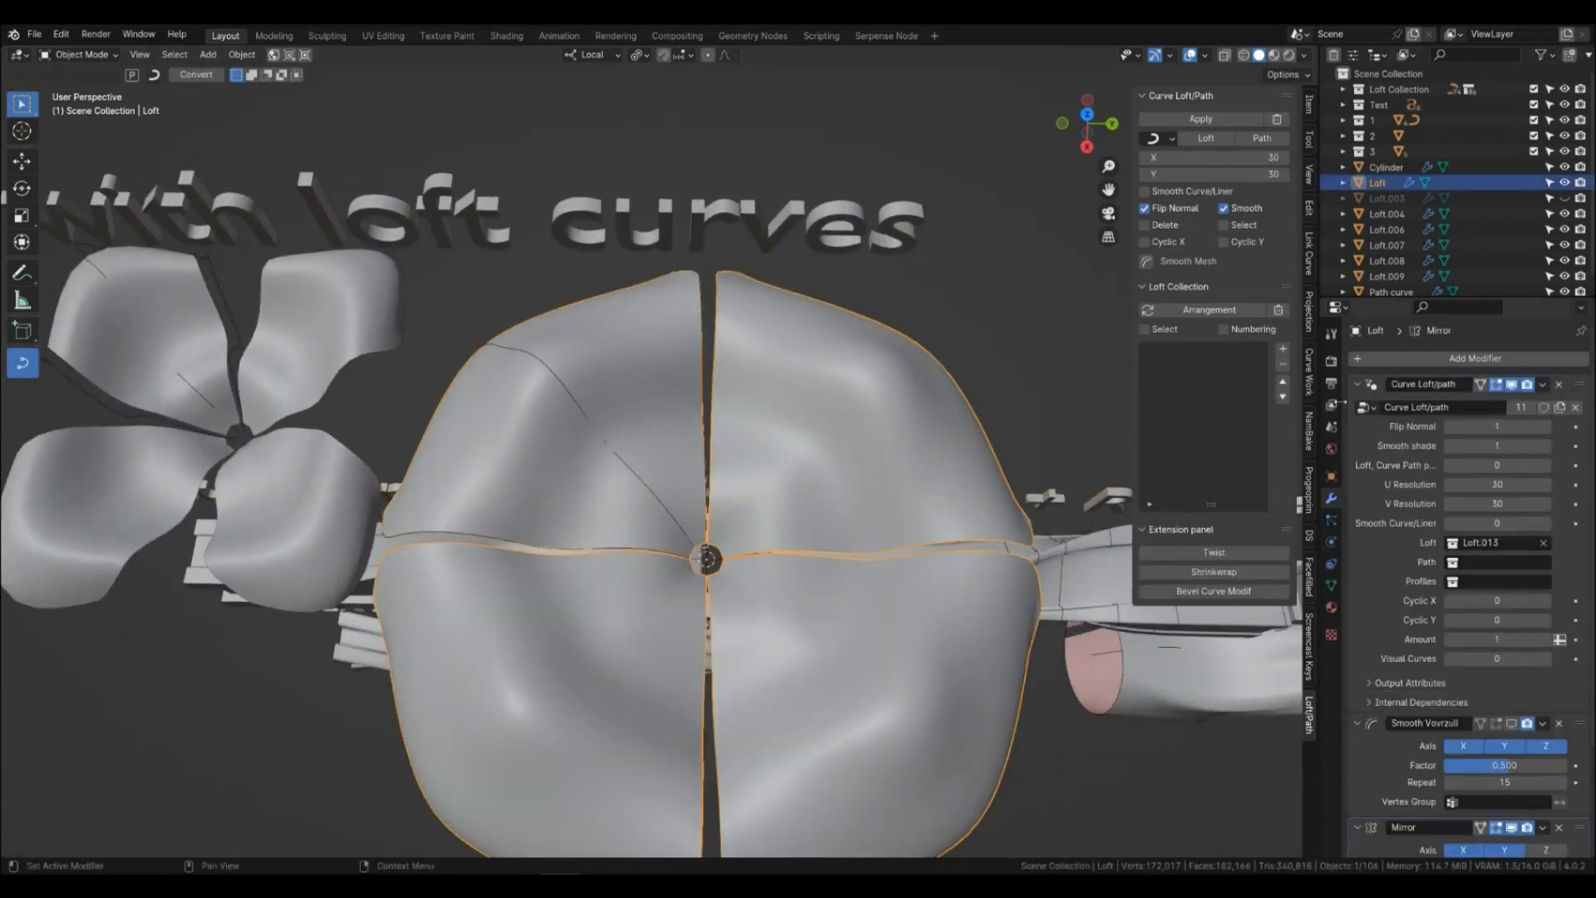
pyautogui.click(1357, 385)
pyautogui.click(1358, 405)
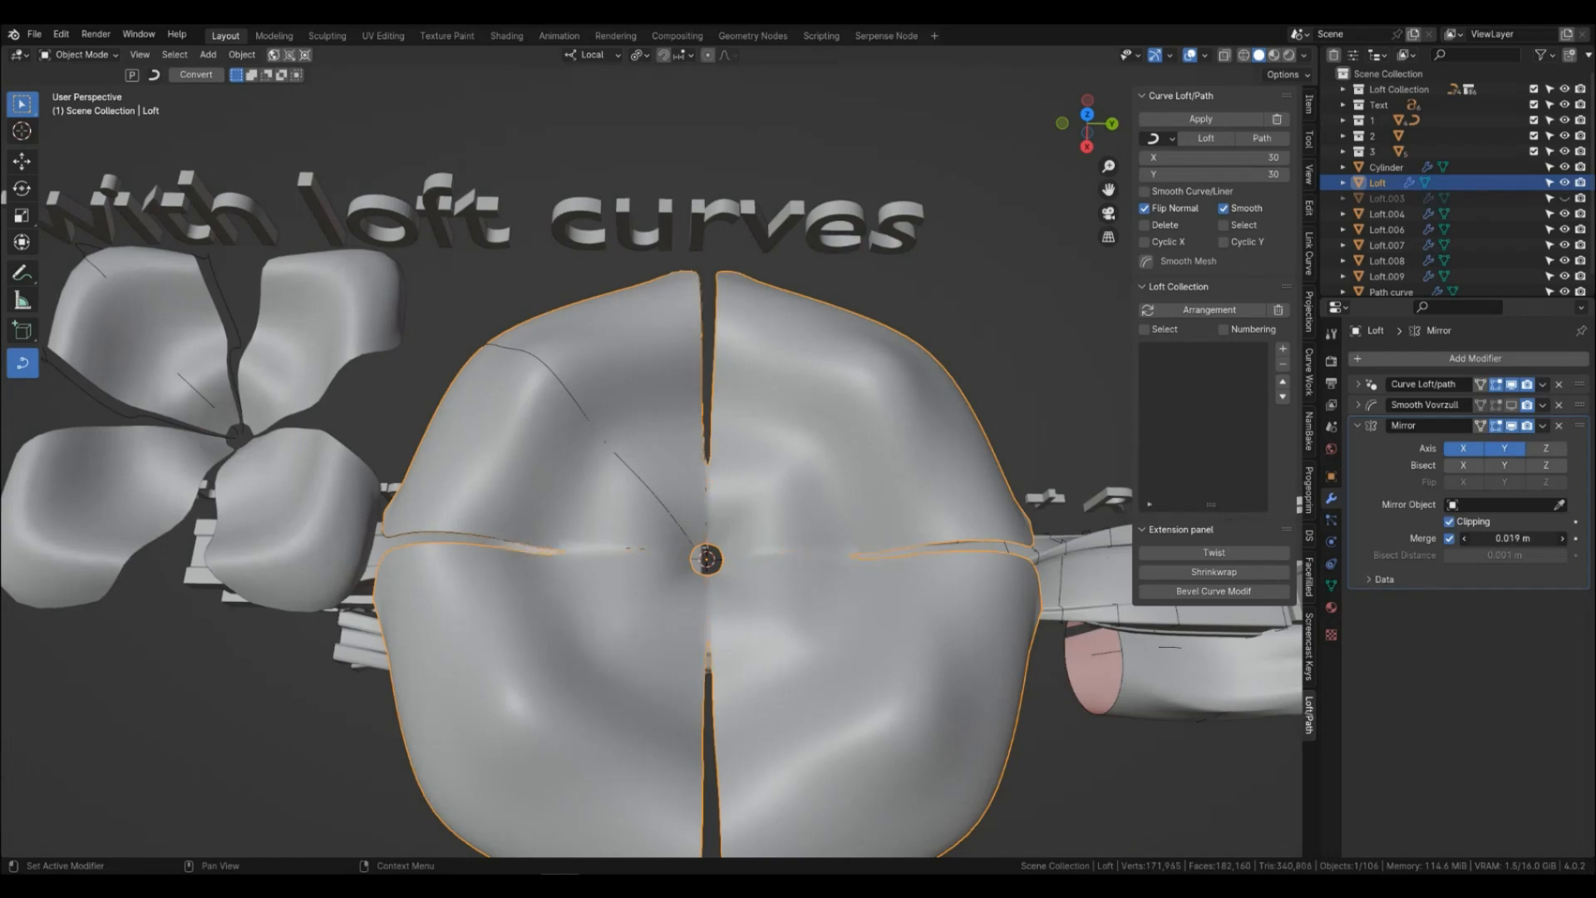
pyautogui.click(1020, 322)
# With the loft's wireframe shown temporarily, lower its resolution to 21 in X and 10 in Y.
pyautogui.moveTo(821, 482); pyautogui.dragTo(778, 507, button='middle')
pyautogui.click(778, 508)
pyautogui.press('q')
pyautogui.click(776, 509)
pyautogui.press('q')
pyautogui.moveTo(1249, 176)
pyautogui.mouseDown()
pyautogui.moveTo(1198, 175)
pyautogui.moveTo(1222, 176)
pyautogui.mouseUp()
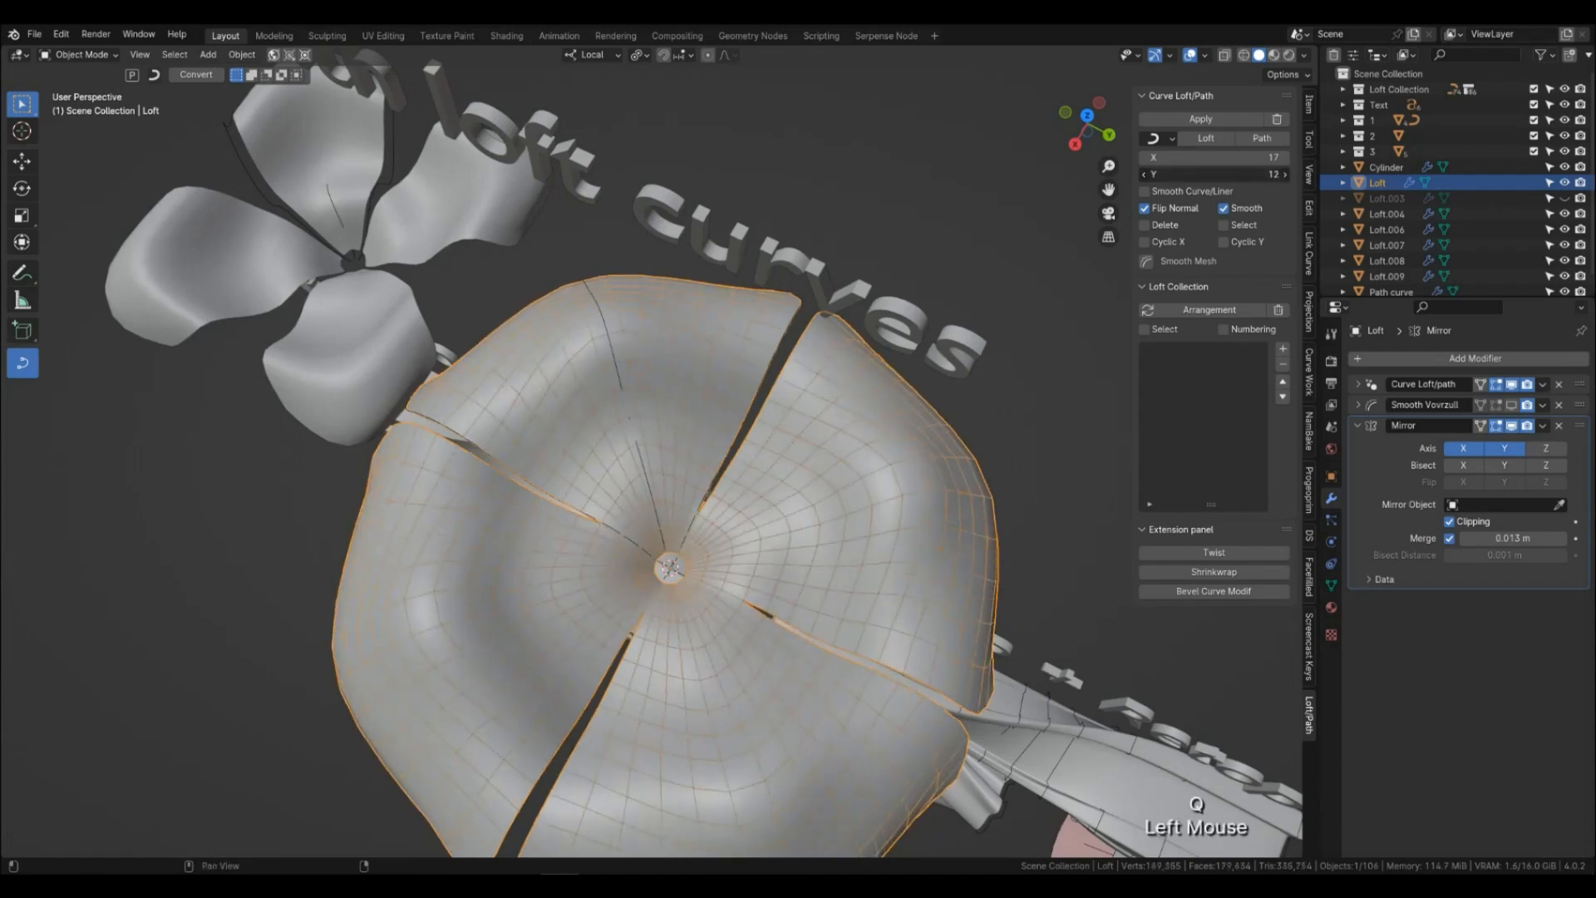
pyautogui.moveTo(1222, 175); pyautogui.dragTo(1215, 175)
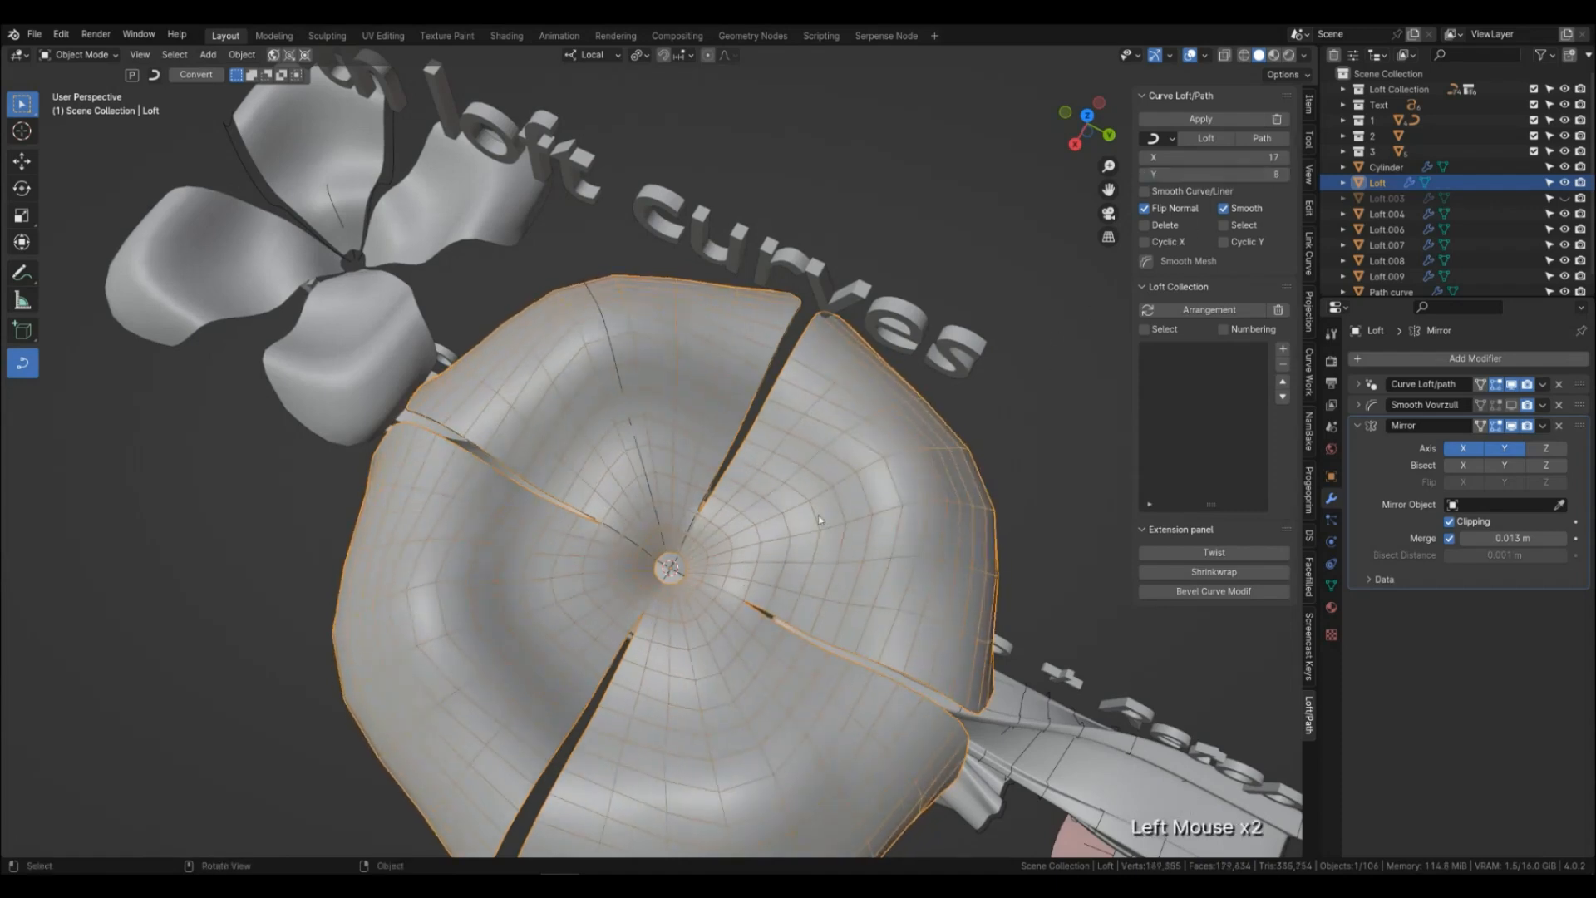
pyautogui.moveTo(1257, 156); pyautogui.dragTo(1268, 156)
pyautogui.moveTo(1252, 174); pyautogui.dragTo(1260, 174)
pyautogui.press('q')
# Select the petal's two side curves together and open them for editing.
pyautogui.moveTo(897, 471)
pyautogui.mouseDown(button='middle')
pyautogui.moveTo(875, 485)
pyautogui.moveTo(910, 457)
pyautogui.mouseUp(button='middle')
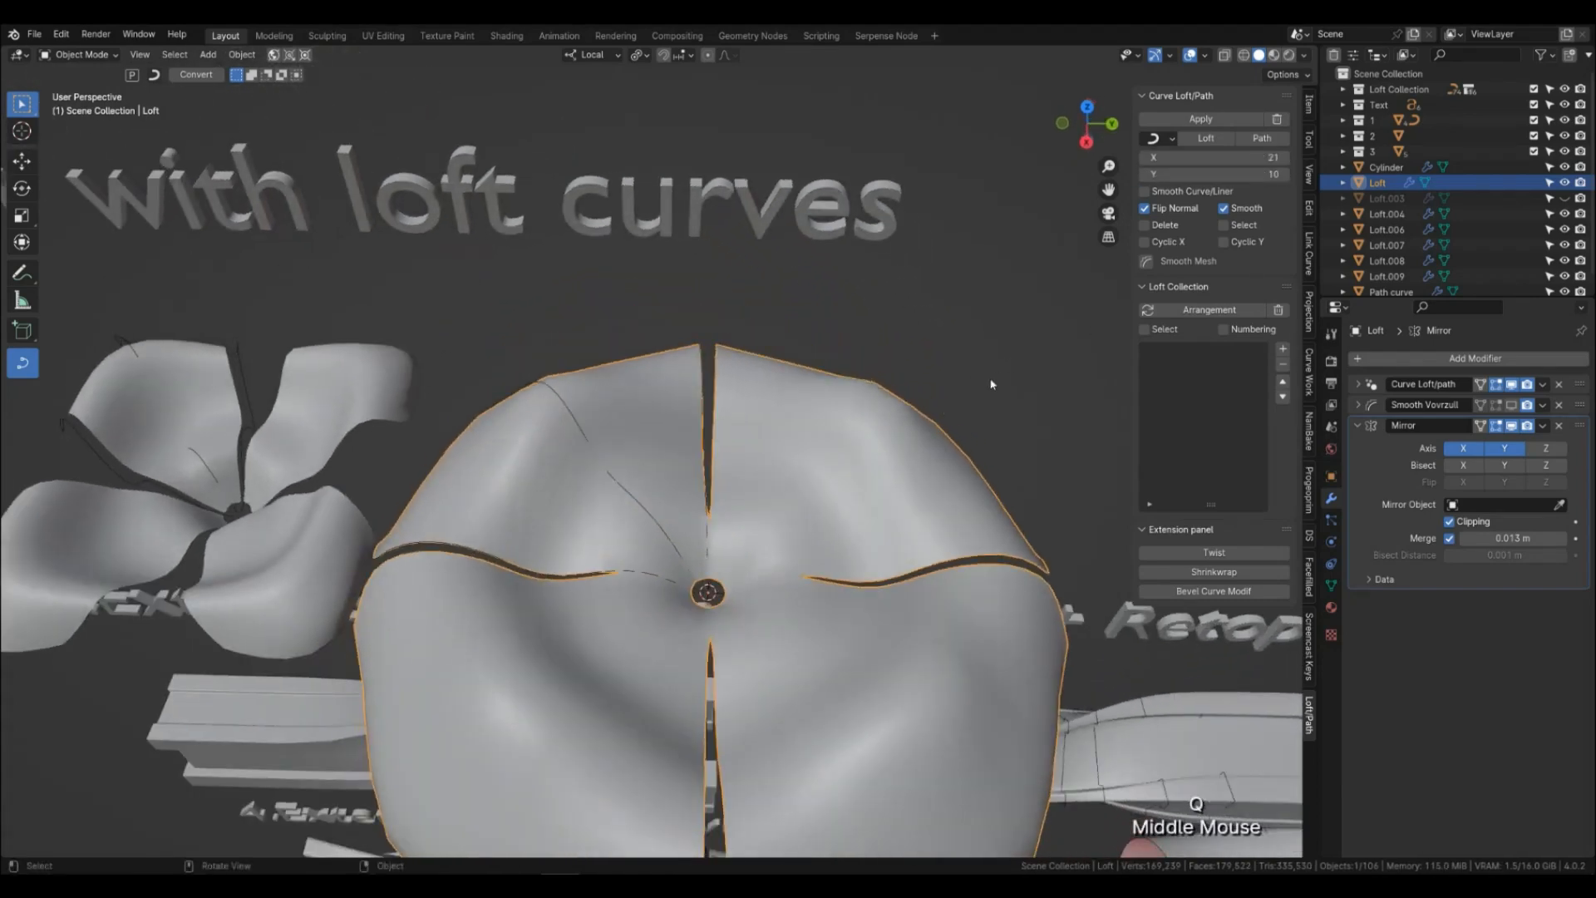
pyautogui.scroll(-2, 991, 384)
pyautogui.moveTo(991, 384); pyautogui.dragTo(665, 474, button='middle')
pyautogui.click(639, 479)
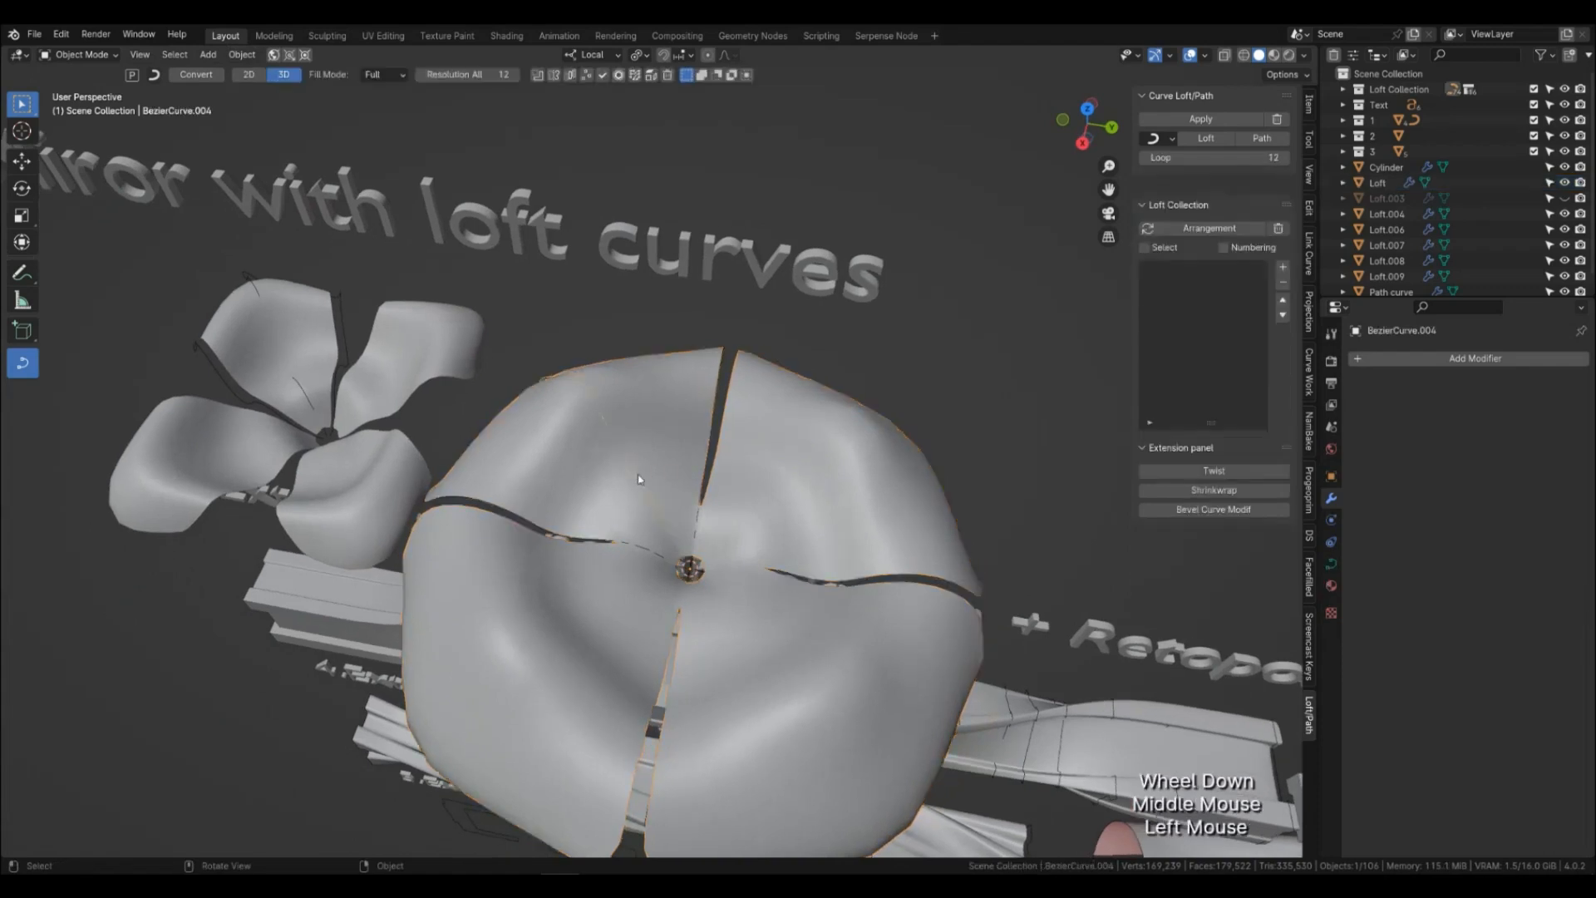
pyautogui.moveTo(674, 532); pyautogui.dragTo(629, 554, button='middle')
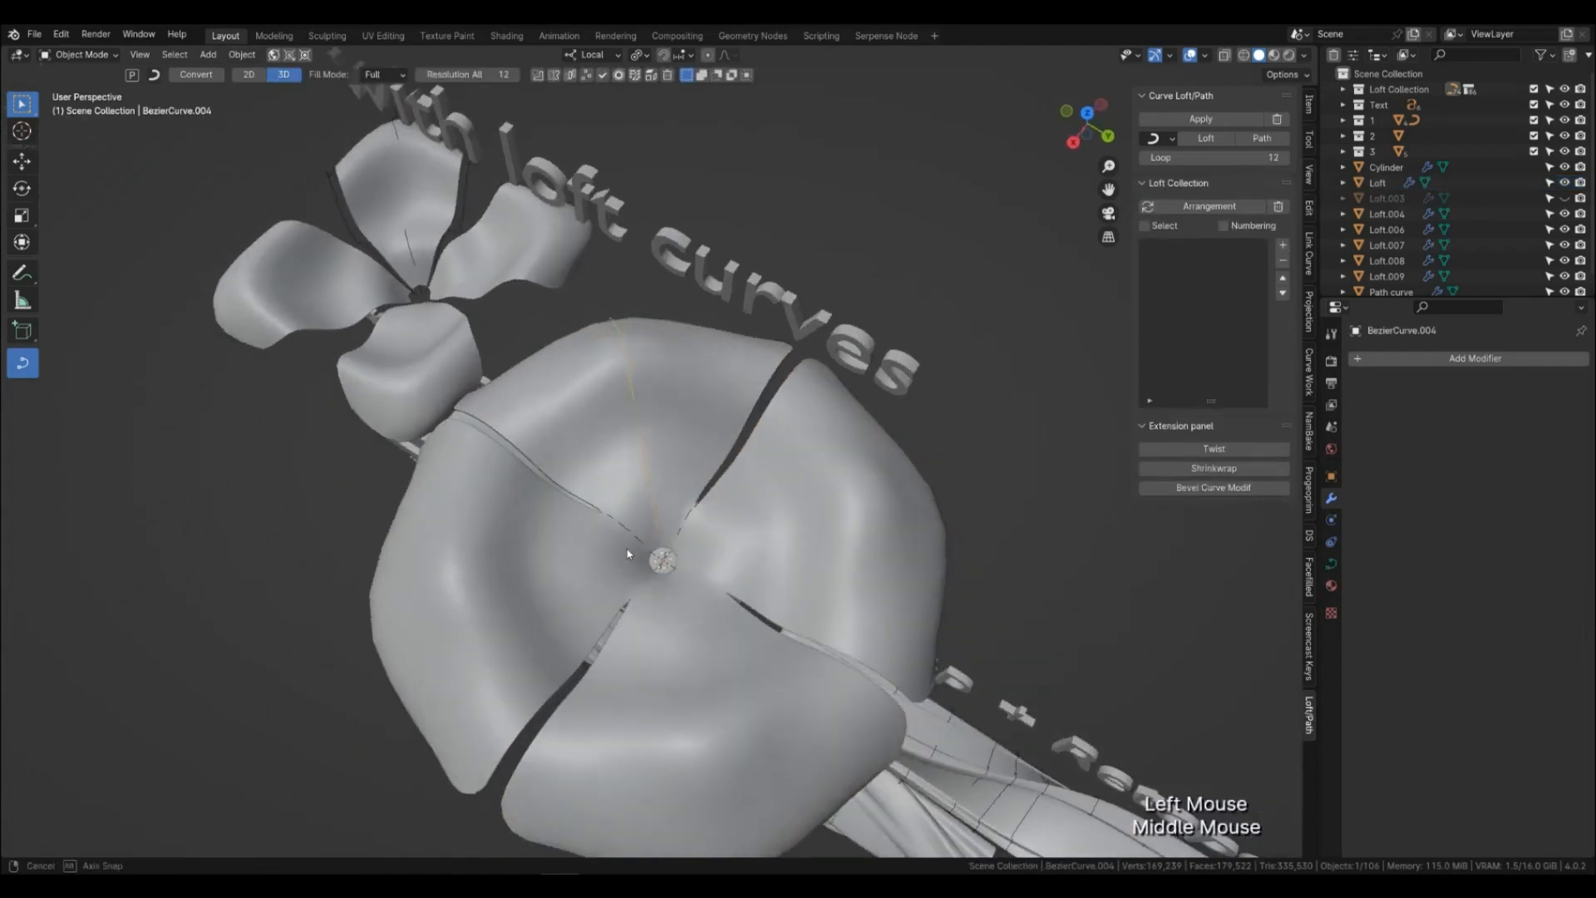
pyautogui.keyDown('shift'); pyautogui.click(742, 424); pyautogui.keyUp('shift')
pyautogui.click(745, 417)
pyautogui.click(749, 411)
pyautogui.click(754, 402)
pyautogui.keyDown('shift'); pyautogui.click(491, 431); pyautogui.keyUp('shift')
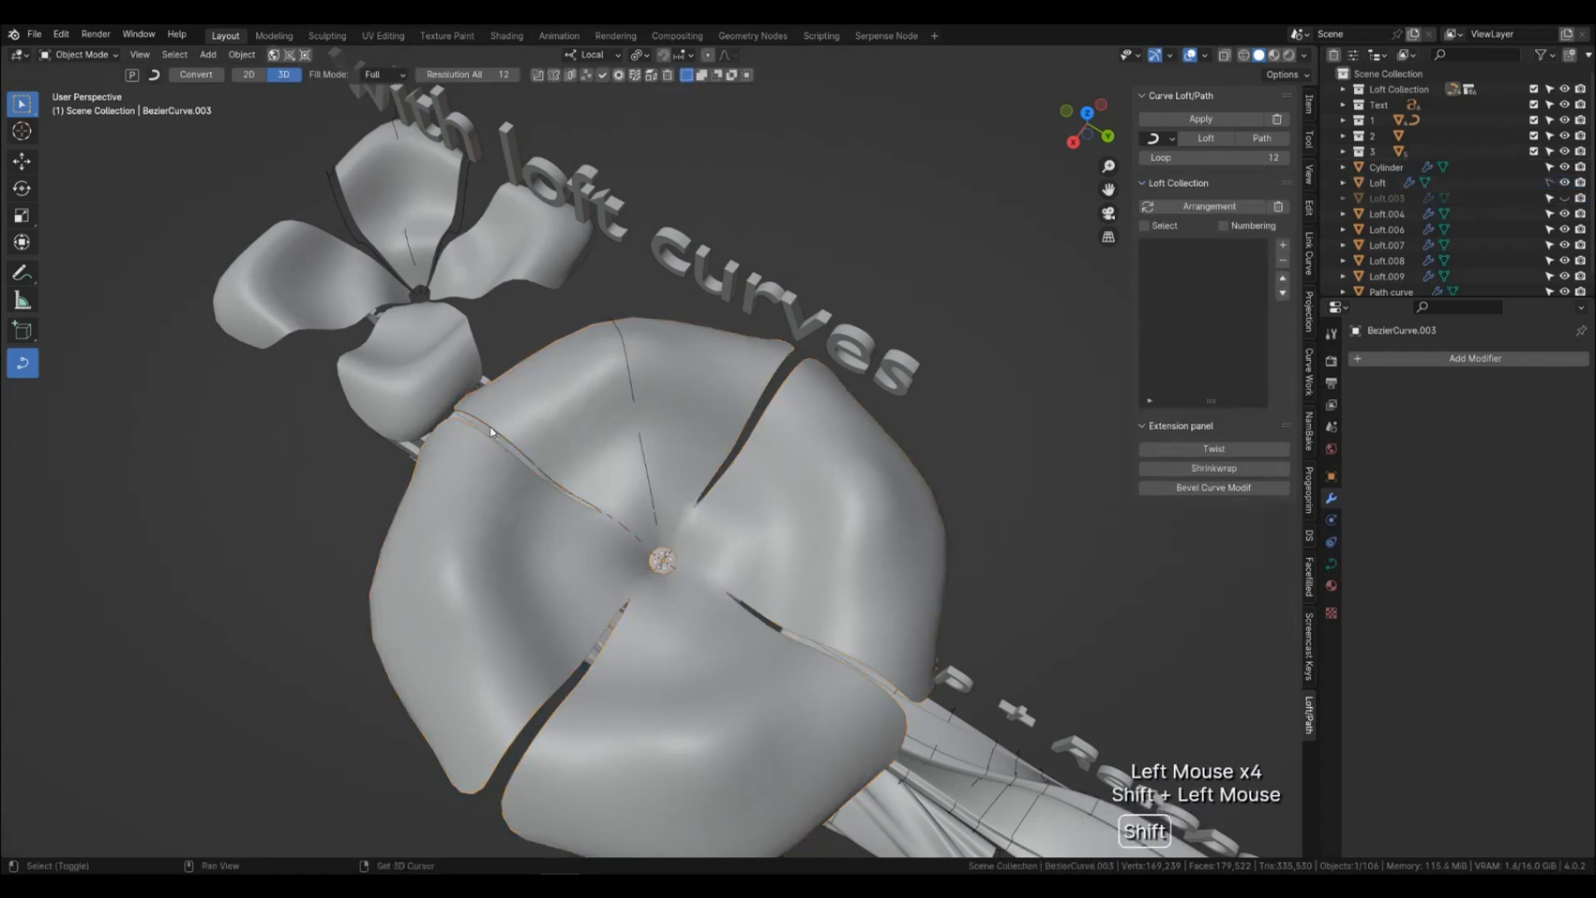
pyautogui.press('Tab')
# Scale the outer control points of both side curves to 0.83 about the median point and leave Edit Mode.
pyautogui.moveTo(542, 350); pyautogui.dragTo(401, 479)
pyautogui.keyDown('shift'); pyautogui.moveTo(708, 309); pyautogui.dragTo(811, 374); pyautogui.keyUp('shift')
pyautogui.press('s')
pyautogui.rightClick(743, 214)
pyautogui.click(639, 55)
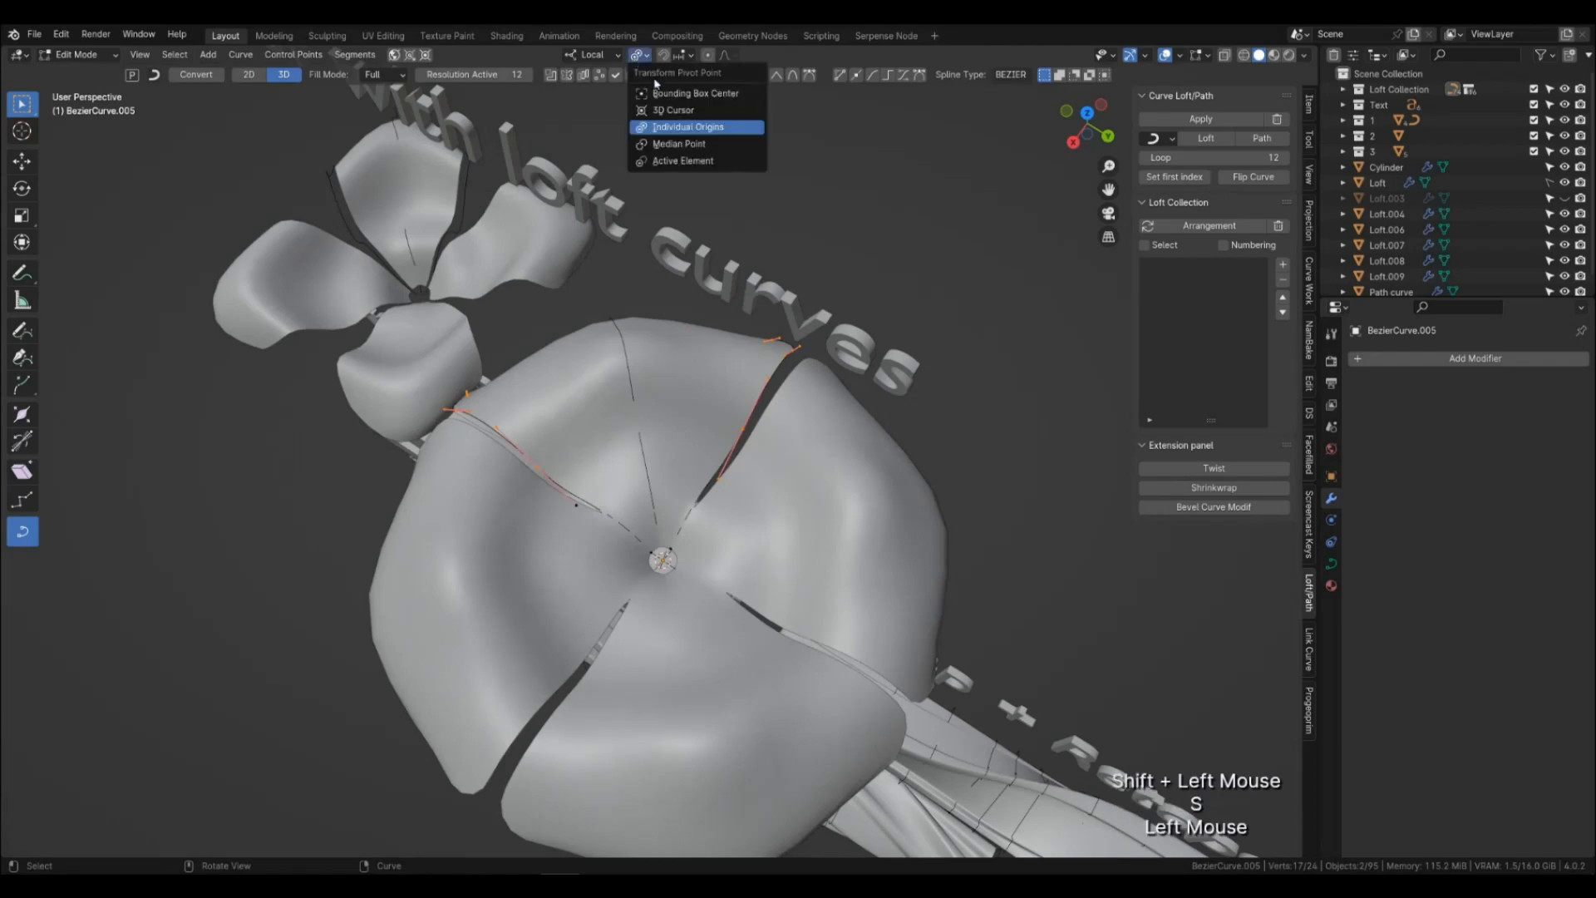
pyautogui.click(672, 145)
pyautogui.press('s')
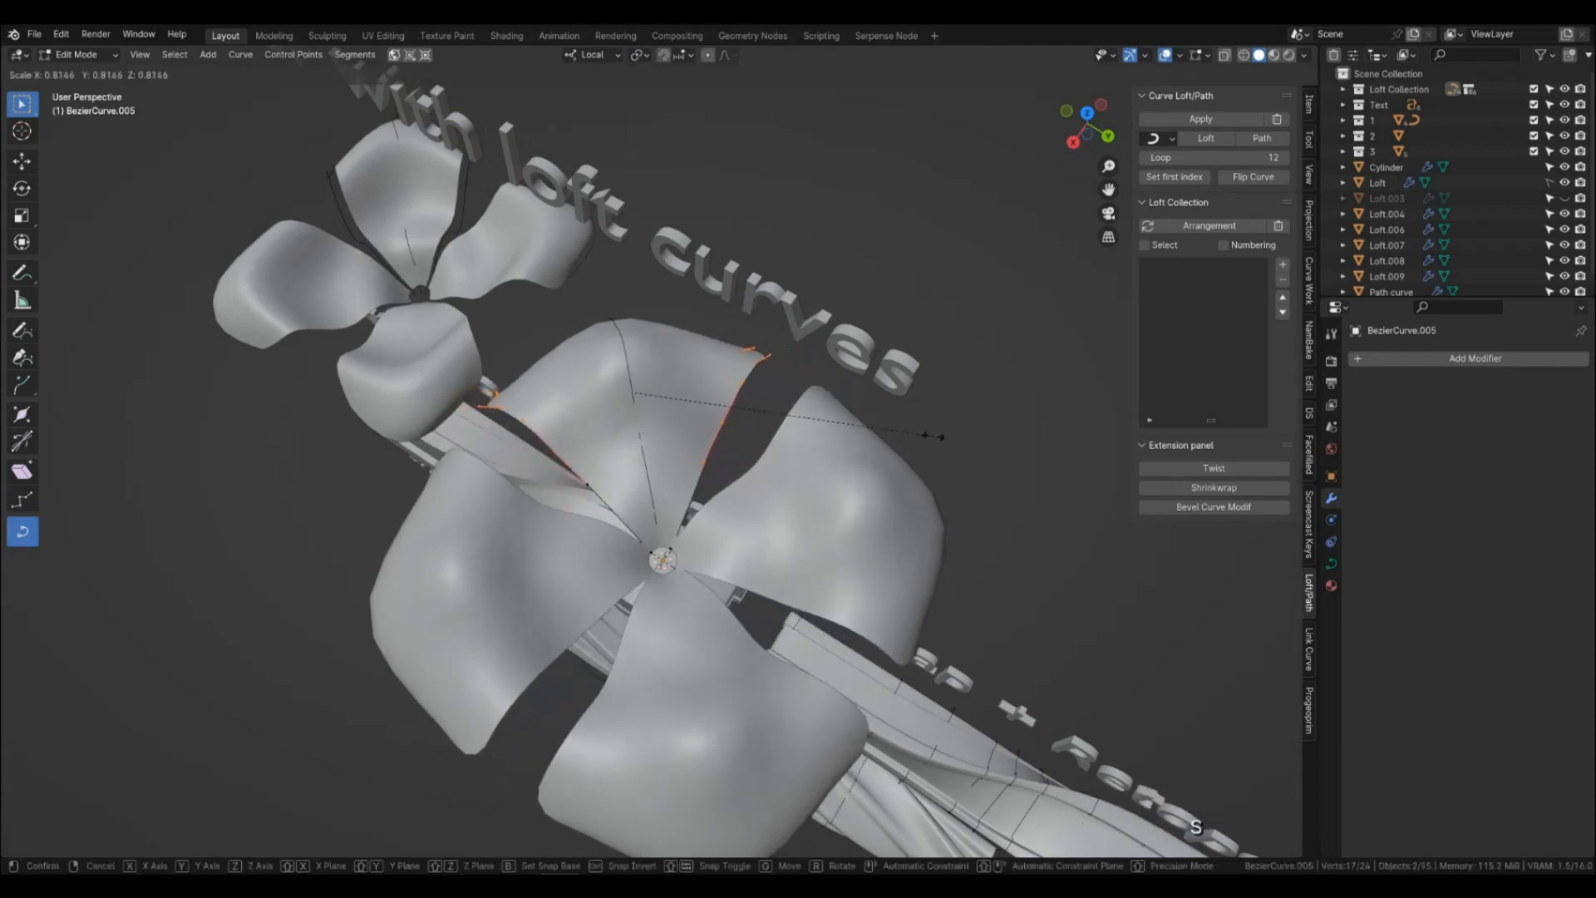
pyautogui.click(936, 434)
pyautogui.moveTo(937, 434); pyautogui.dragTo(811, 399, button='middle')
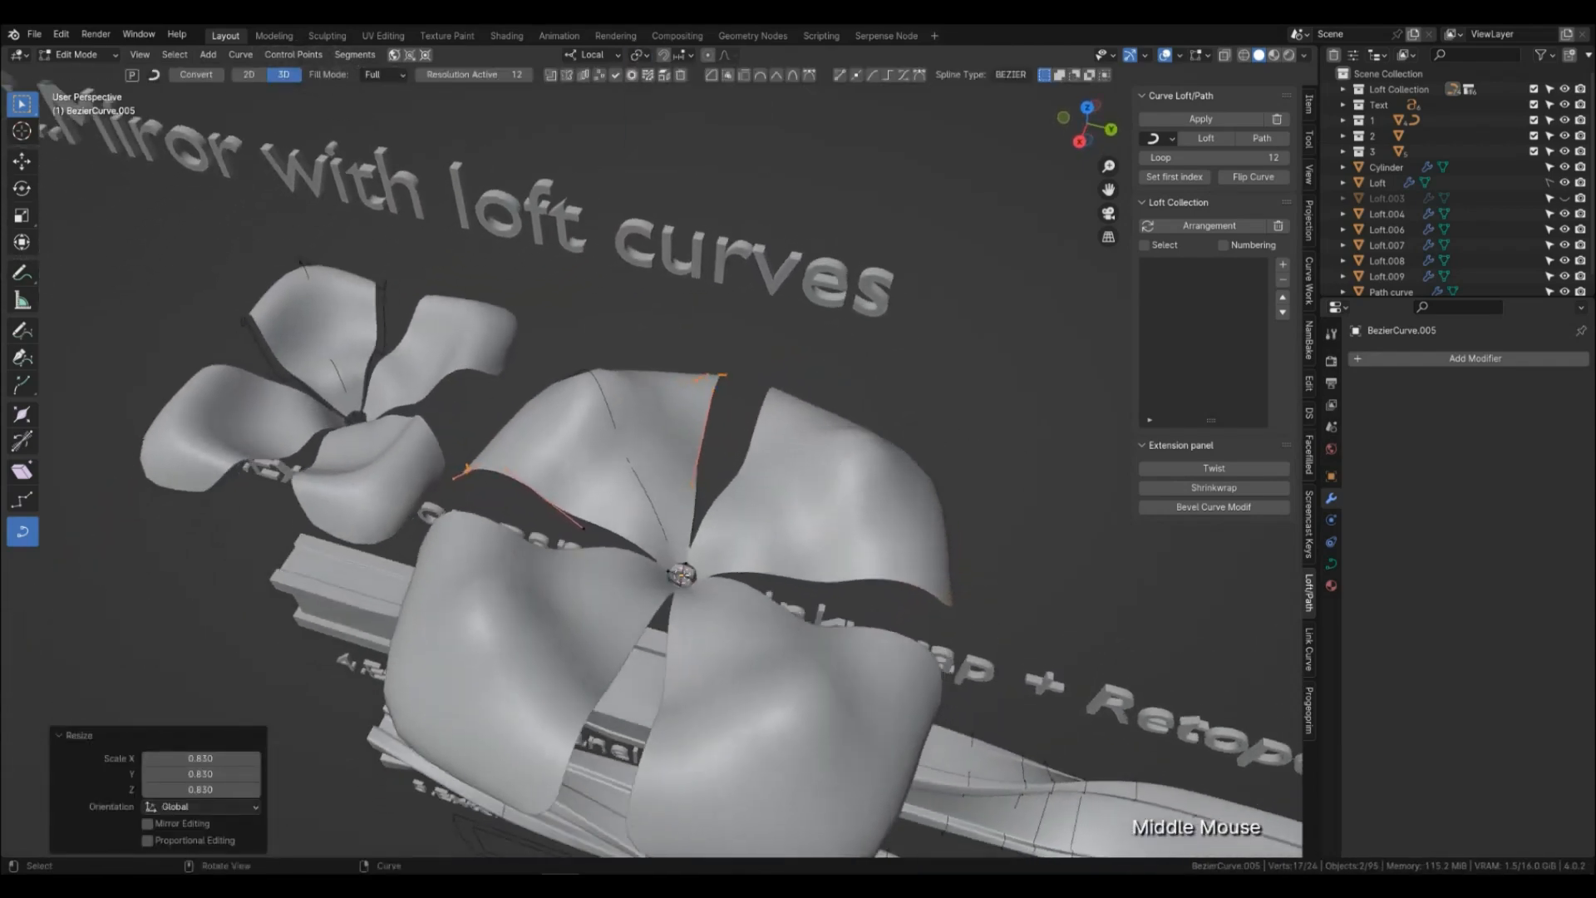
pyautogui.press('Tab')
# Subdivide the segment nearest the flower centre on the petal's upper side curve.
pyautogui.moveTo(732, 540); pyautogui.dragTo(719, 531, button='middle')
pyautogui.scroll(2, 719, 530)
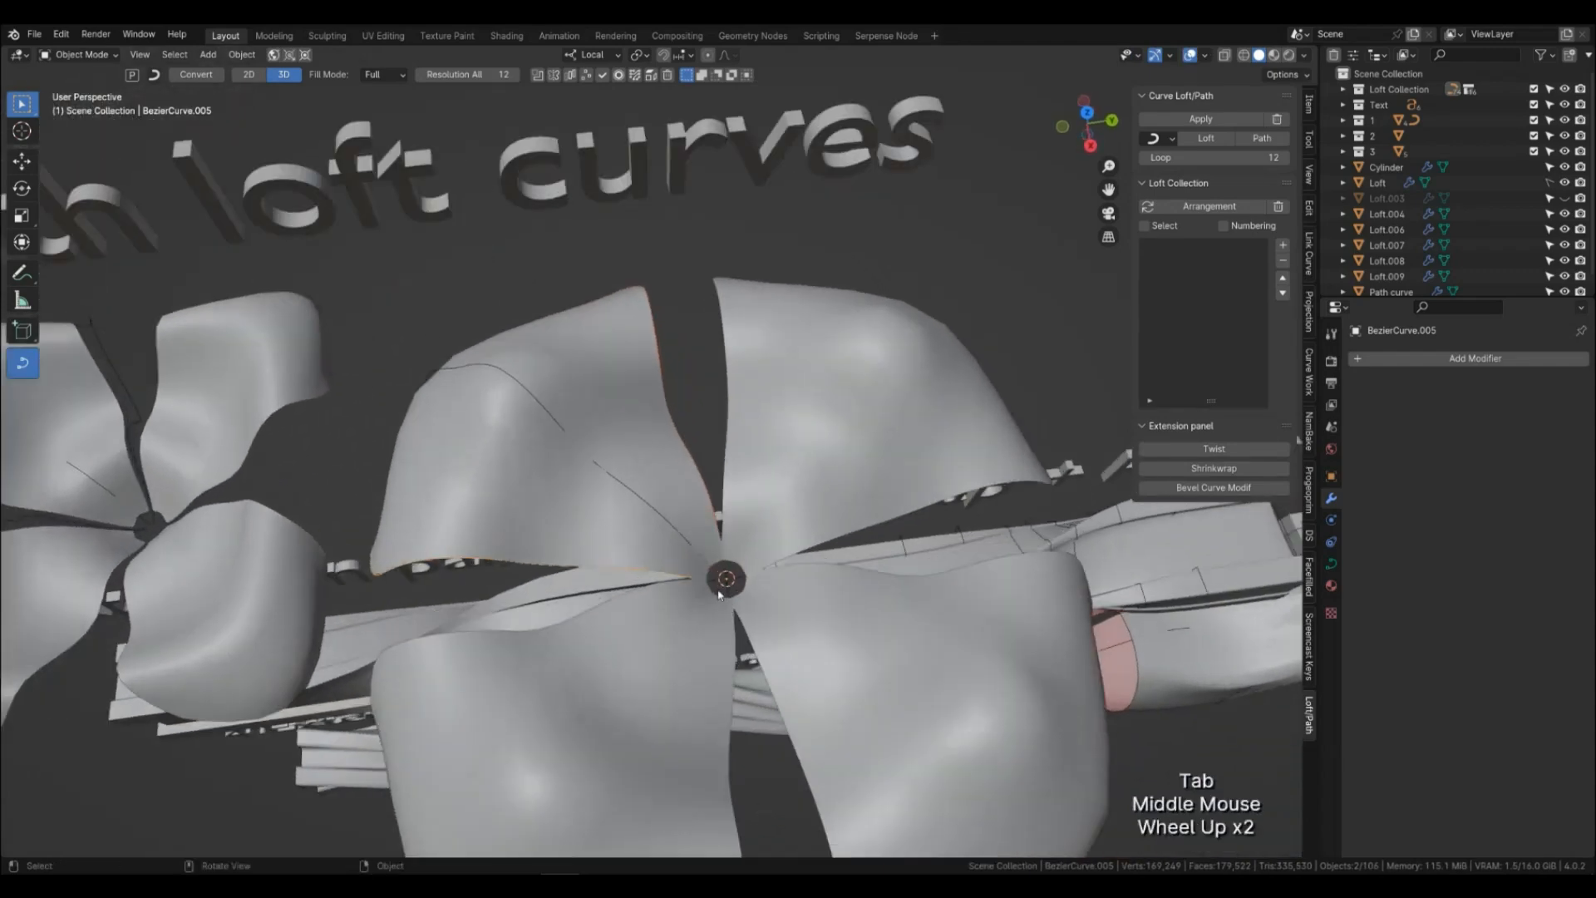
pyautogui.press('Tab')
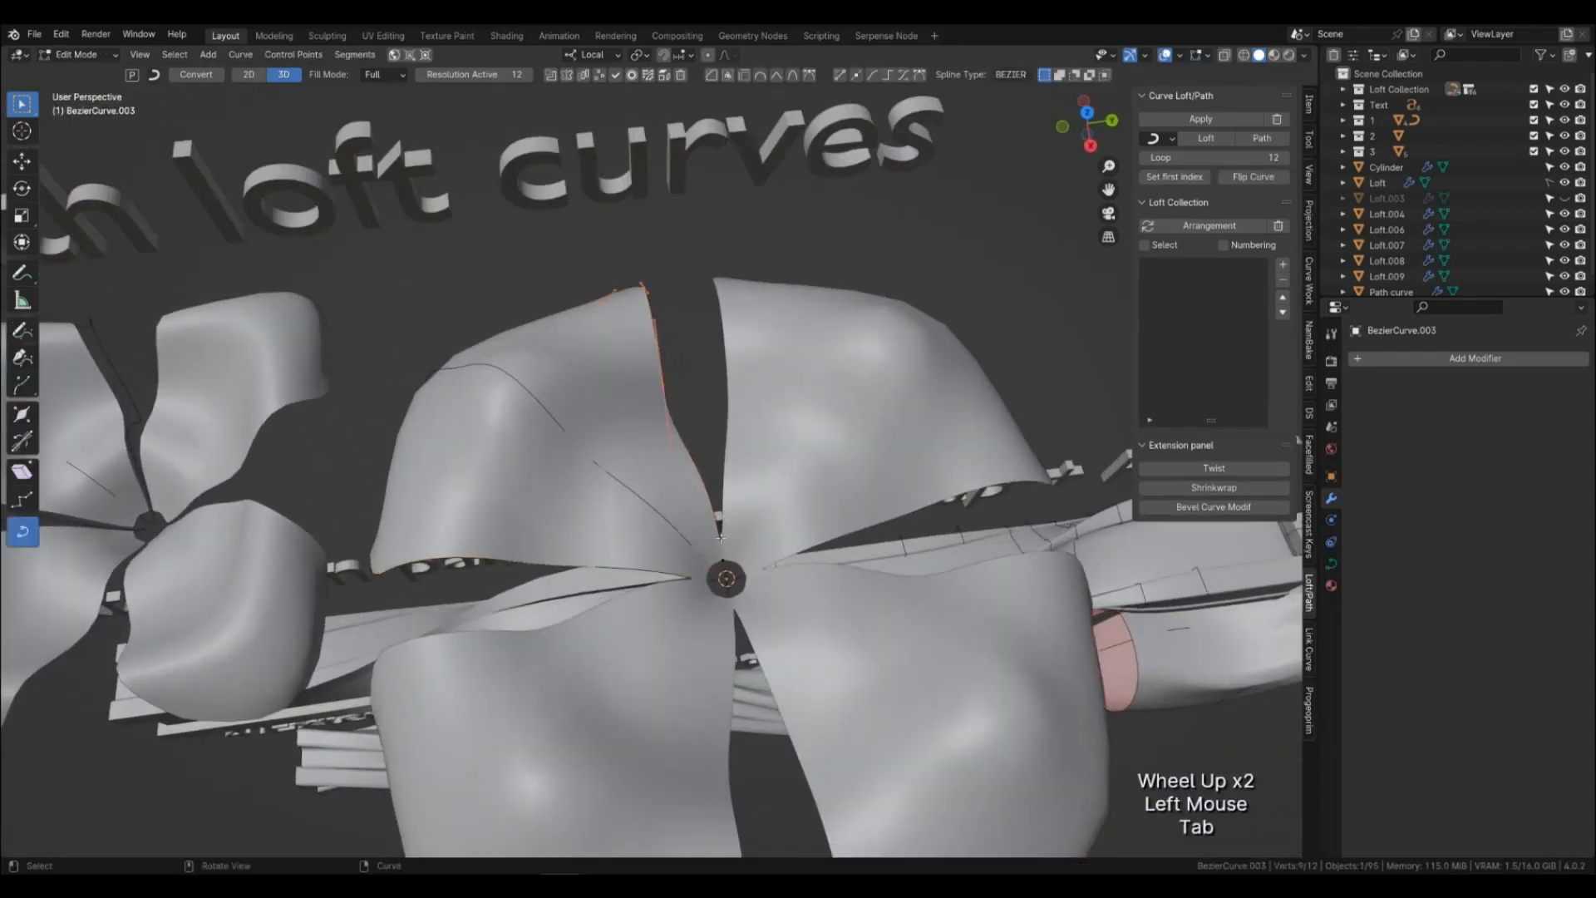
pyautogui.click(720, 554)
pyautogui.keyDown('shift'); pyautogui.click(707, 502); pyautogui.keyUp('shift')
pyautogui.click(842, 75)
pyautogui.press('Tab')
# Subdivide the segment nearest the flower centre on the petal's lower side curve and leave Edit Mode.
pyautogui.click(668, 574)
pyautogui.press('Tab')
pyautogui.click(686, 576)
pyautogui.keyDown('shift'); pyautogui.click(376, 572); pyautogui.keyUp('shift')
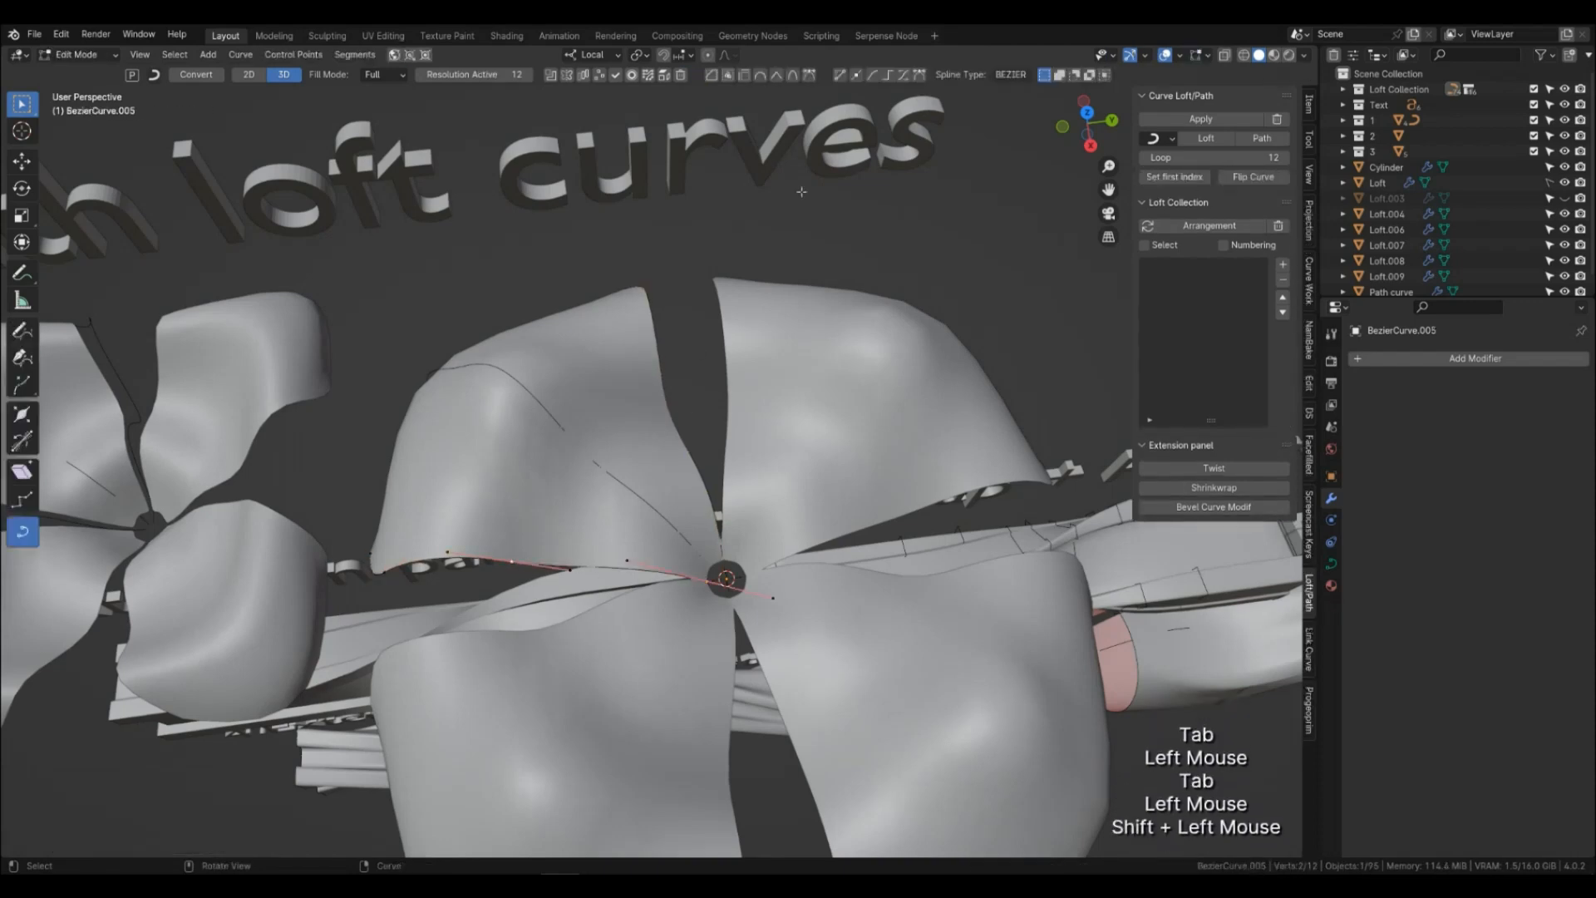
pyautogui.click(856, 75)
pyautogui.press('Tab')
# Scale the new inner control points of both side curves apart by about 1.2 to widen the petal's base.
pyautogui.keyDown('shift'); pyautogui.click(712, 504); pyautogui.keyUp('shift')
pyautogui.press('Tab')
pyautogui.click(643, 571)
pyautogui.keyDown('shift'); pyautogui.click(710, 485); pyautogui.keyUp('shift')
pyautogui.press('s')
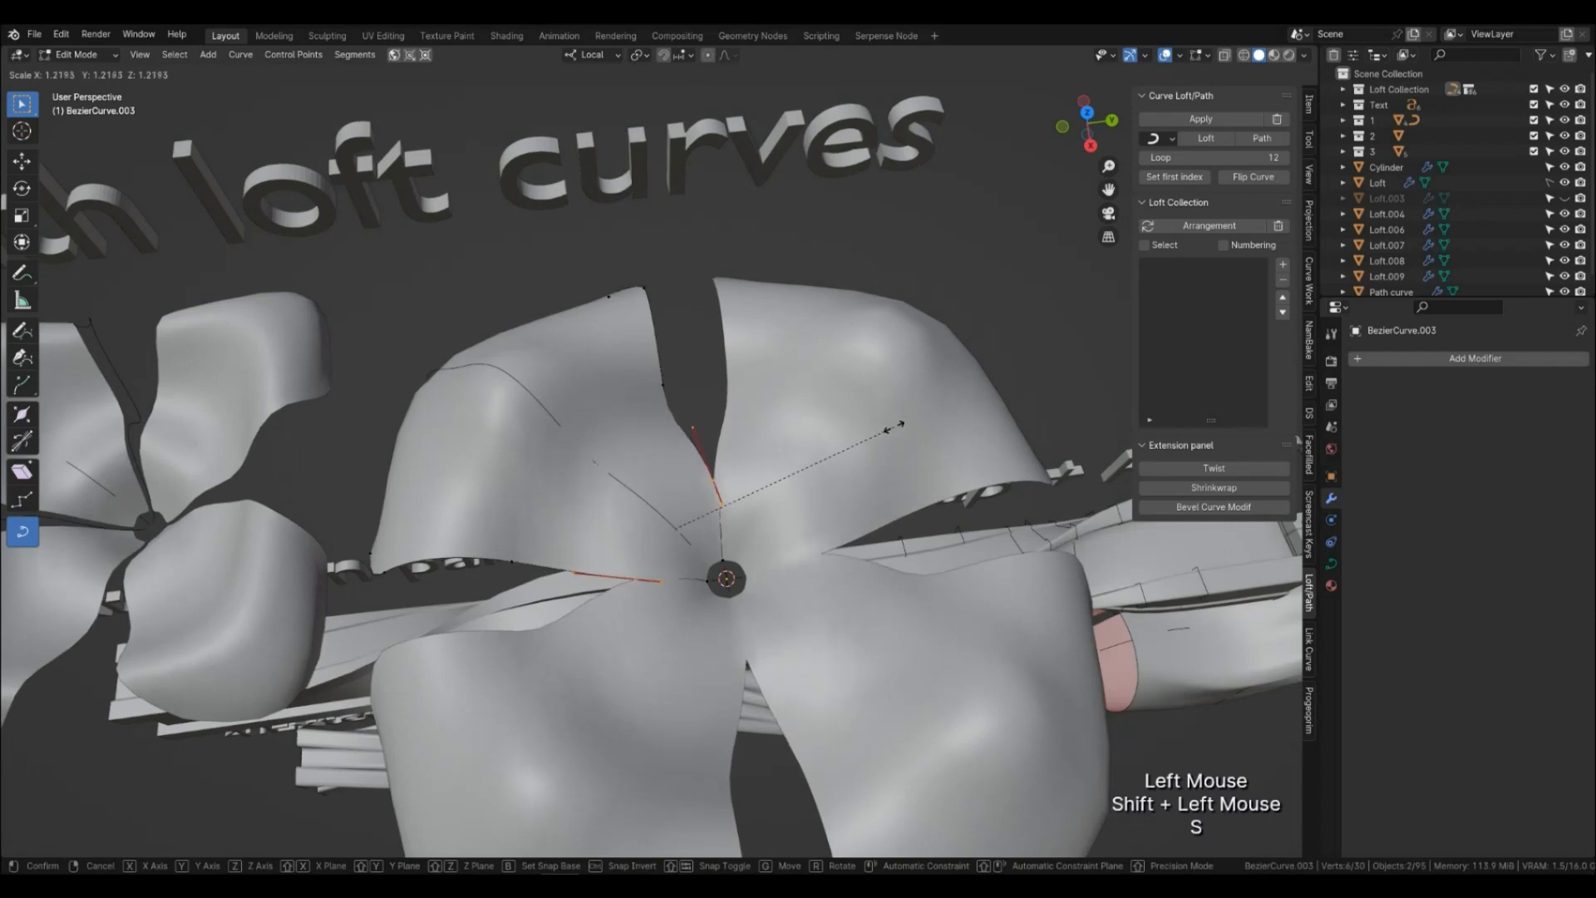
pyautogui.click(886, 431)
pyautogui.moveTo(886, 431); pyautogui.dragTo(771, 494, button='middle')
pyautogui.press('Tab')
pyautogui.click(822, 308)
pyautogui.moveTo(821, 309); pyautogui.dragTo(828, 467, button='middle')
pyautogui.click(828, 468)
pyautogui.press('Tab')
pyautogui.press('Tab')
pyautogui.click(801, 512)
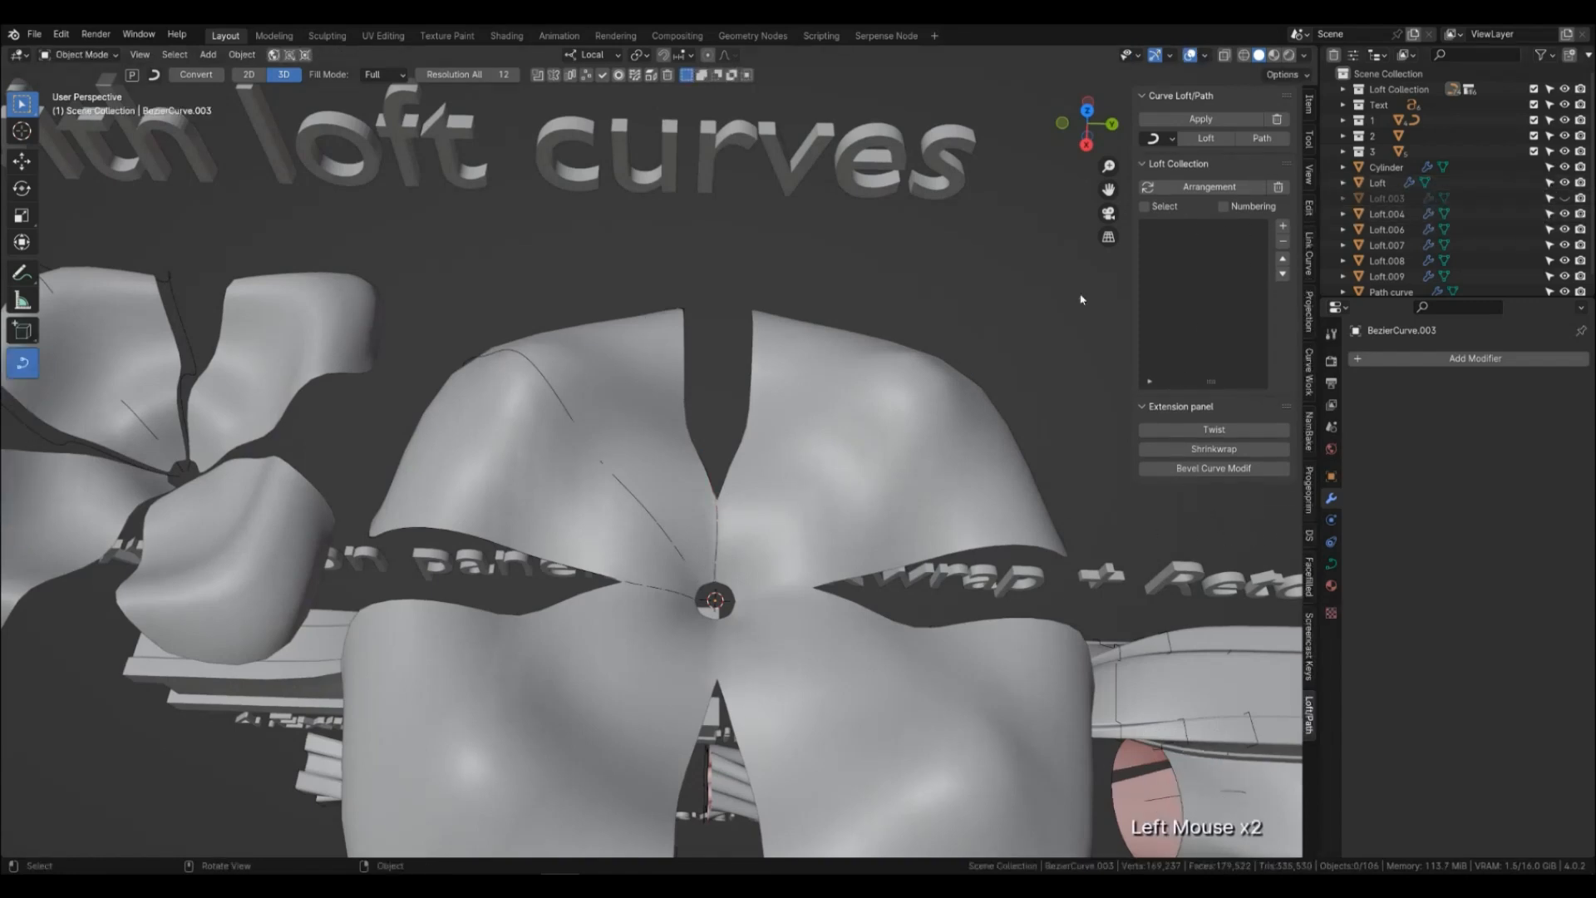
# Enable Smooth Mesh on the flower loft and move its smoothing modifier below the Mirror modifier.
pyautogui.click(888, 466)
pyautogui.click(1147, 262)
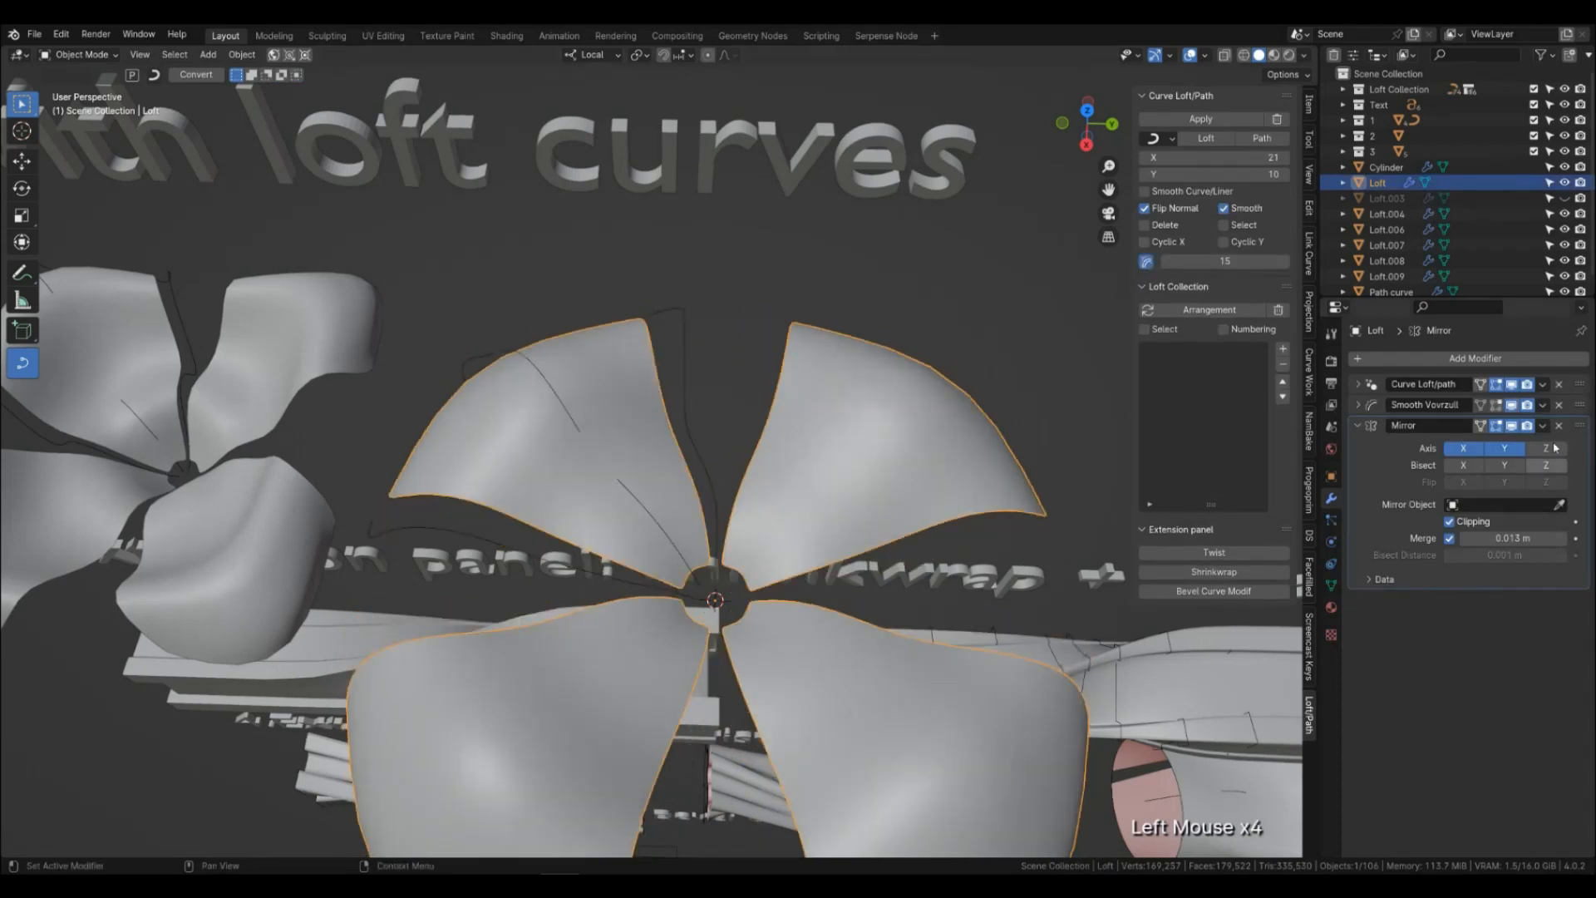
pyautogui.moveTo(1579, 409); pyautogui.dragTo(1564, 595)
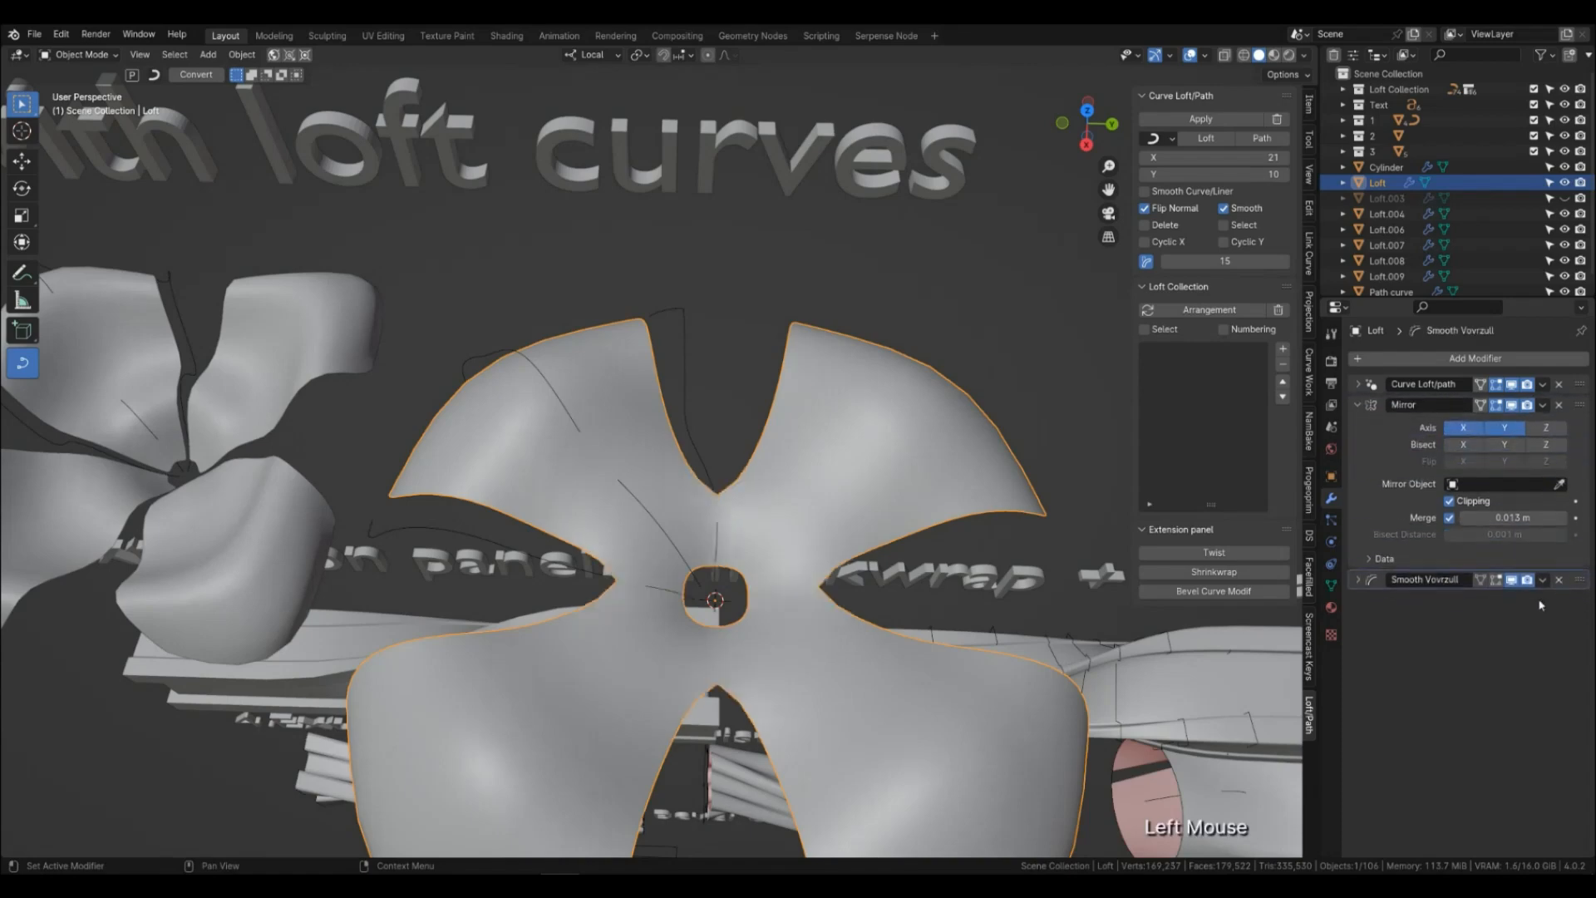
# Set the flower loft's Smooth Mesh value to 17.
pyautogui.scroll(-3, 956, 540)
pyautogui.moveTo(956, 540); pyautogui.dragTo(1081, 555, button='middle')
pyautogui.moveTo(1239, 261); pyautogui.dragTo(1164, 261)
# Select the petal's two side curves and its central curve together and open all three for editing.
pyautogui.moveTo(933, 492); pyautogui.dragTo(865, 520, button='middle')
pyautogui.click(581, 421)
pyautogui.keyDown('shift'); pyautogui.click(543, 531); pyautogui.keyUp('shift')
pyautogui.keyDown('shift'); pyautogui.click(681, 446); pyautogui.keyUp('shift')
pyautogui.click(680, 439)
pyautogui.click(687, 441)
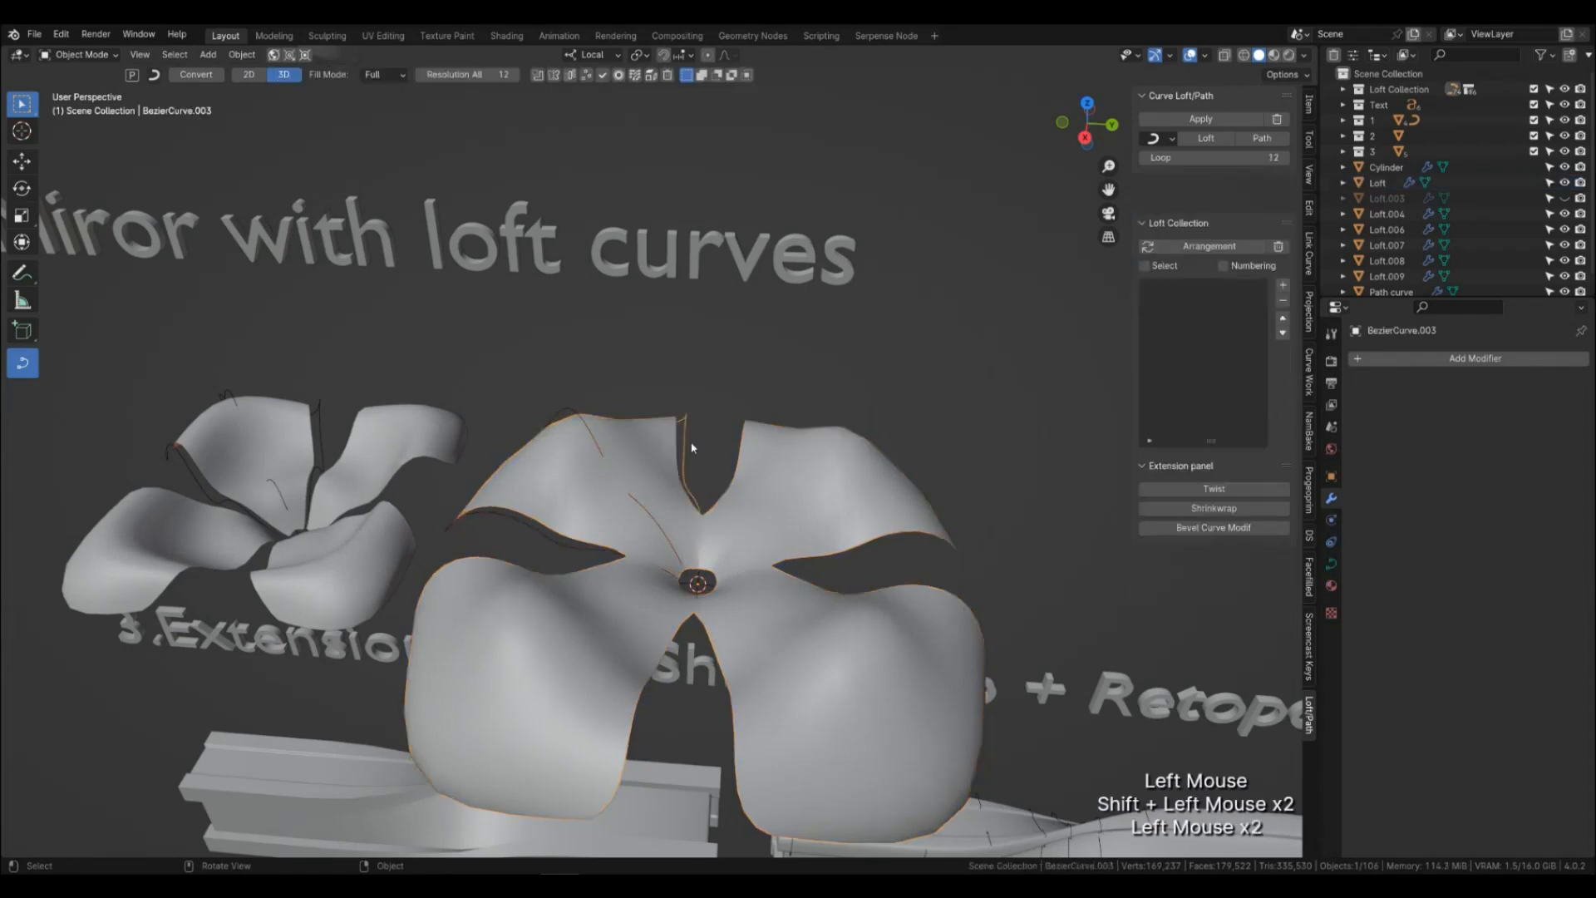
pyautogui.keyDown('shift'); pyautogui.click(567, 406); pyautogui.keyUp('shift')
pyautogui.keyDown('shift'); pyautogui.click(521, 520); pyautogui.keyUp('shift')
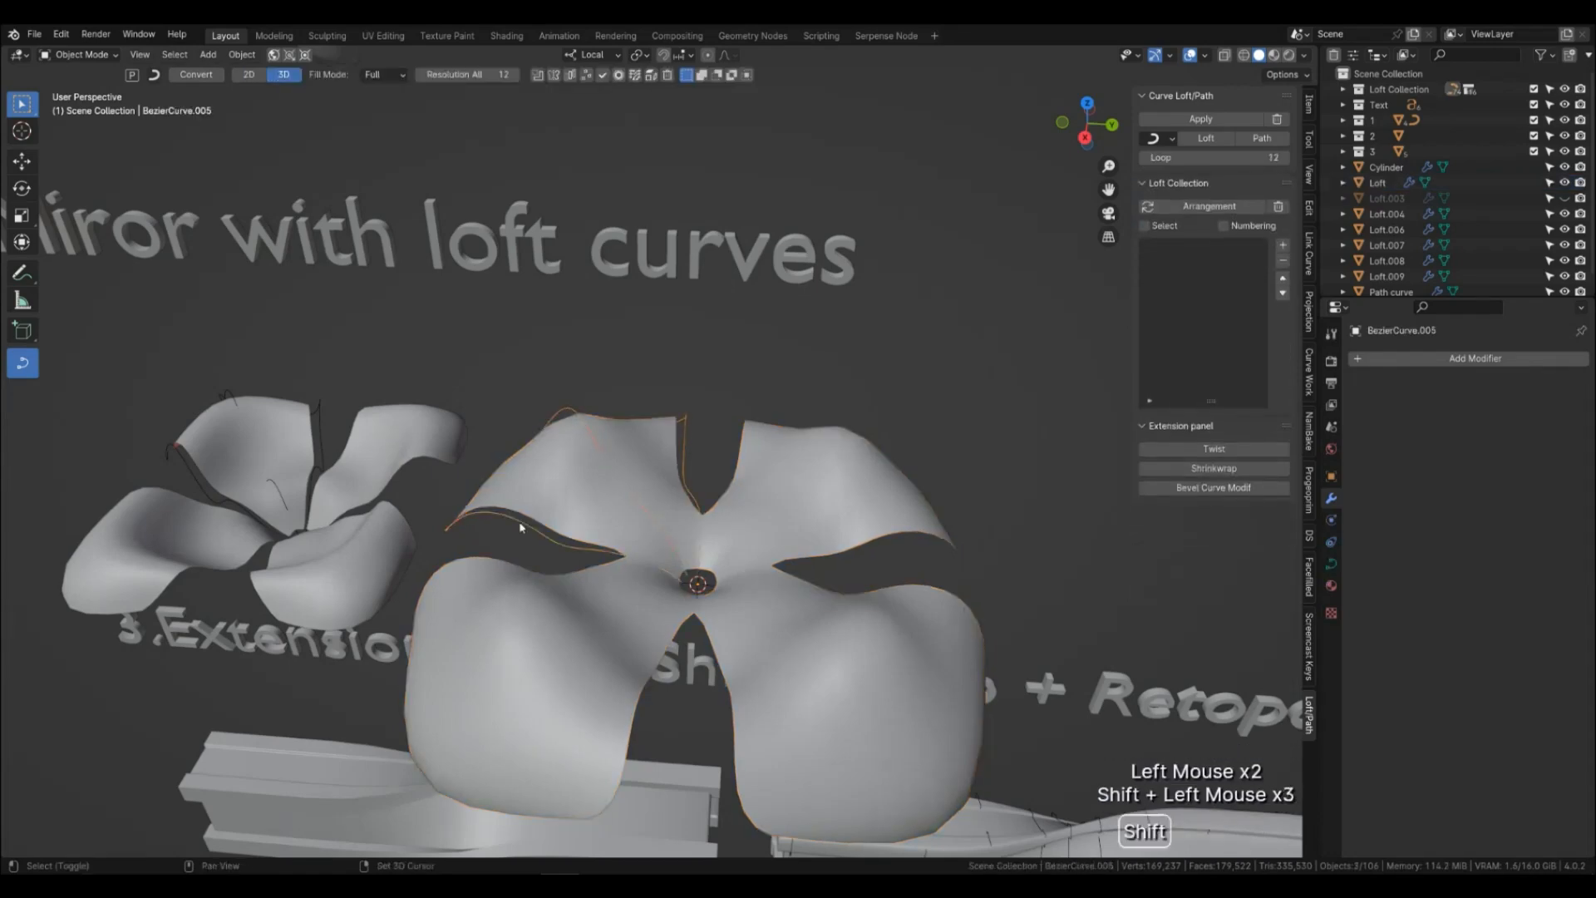
pyautogui.press('Tab')
# Select the outer control points of all three petal curves and move them along global Z.
pyautogui.moveTo(521, 528); pyautogui.dragTo(371, 393, button='middle')
pyautogui.moveTo(371, 393); pyautogui.dragTo(585, 600)
pyautogui.keyDown('shift'); pyautogui.moveTo(563, 395); pyautogui.dragTo(603, 421); pyautogui.keyUp('shift')
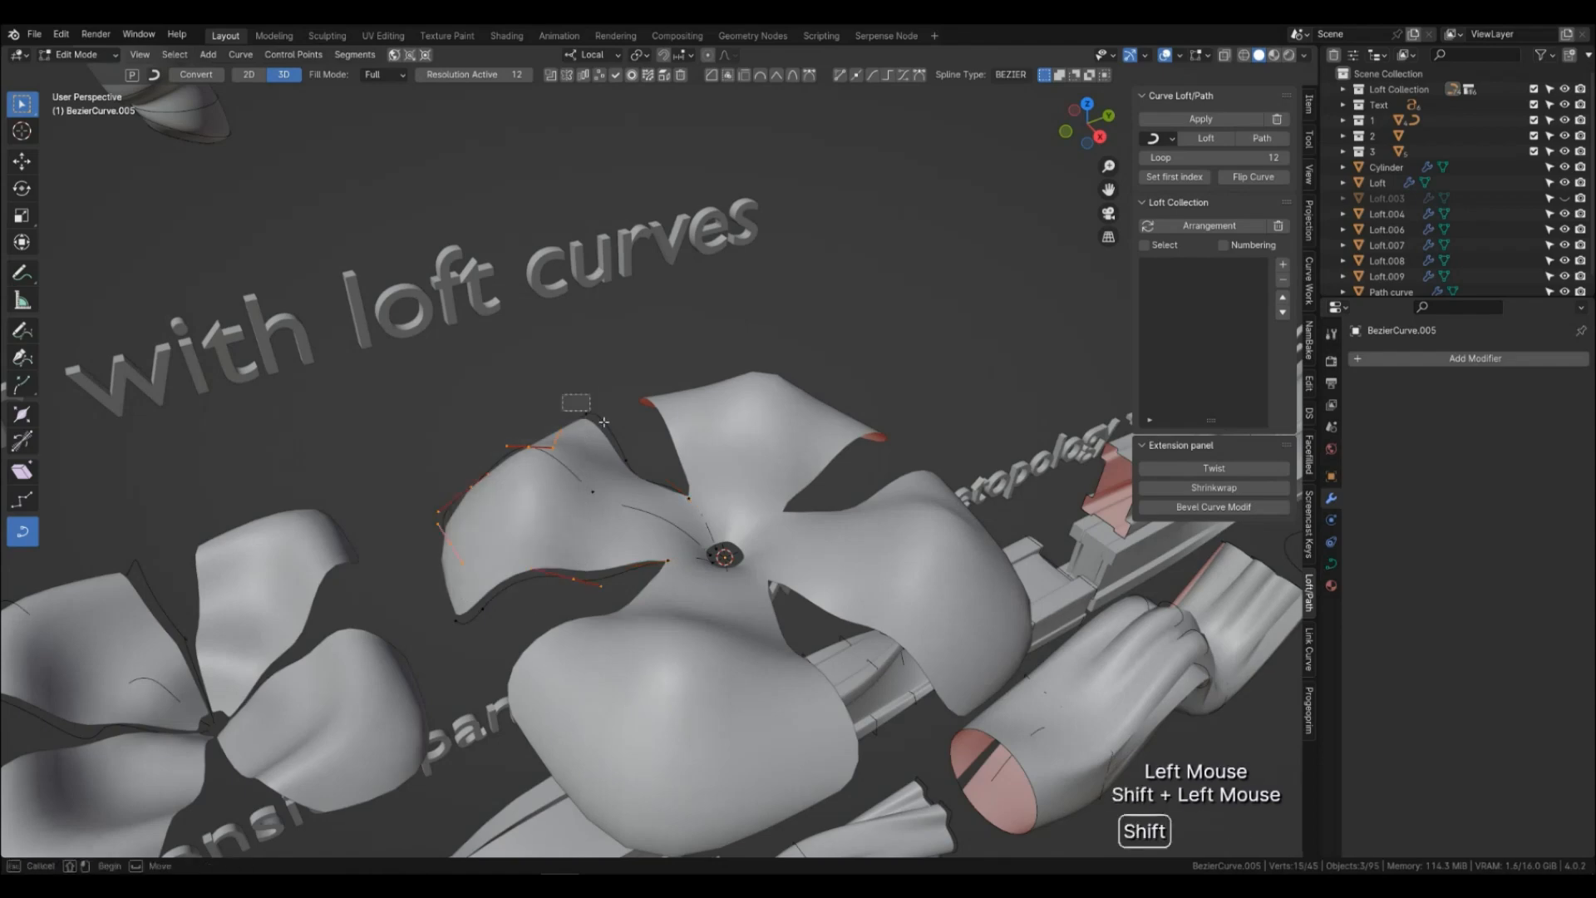
pyautogui.keyDown('shift'); pyautogui.moveTo(423, 589); pyautogui.dragTo(507, 644); pyautogui.keyUp('shift')
pyautogui.moveTo(566, 592)
pyautogui.mouseDown(button='middle')
pyautogui.moveTo(661, 645)
pyautogui.moveTo(555, 577)
pyautogui.mouseUp(button='middle')
pyautogui.press('g')
pyautogui.press('z')
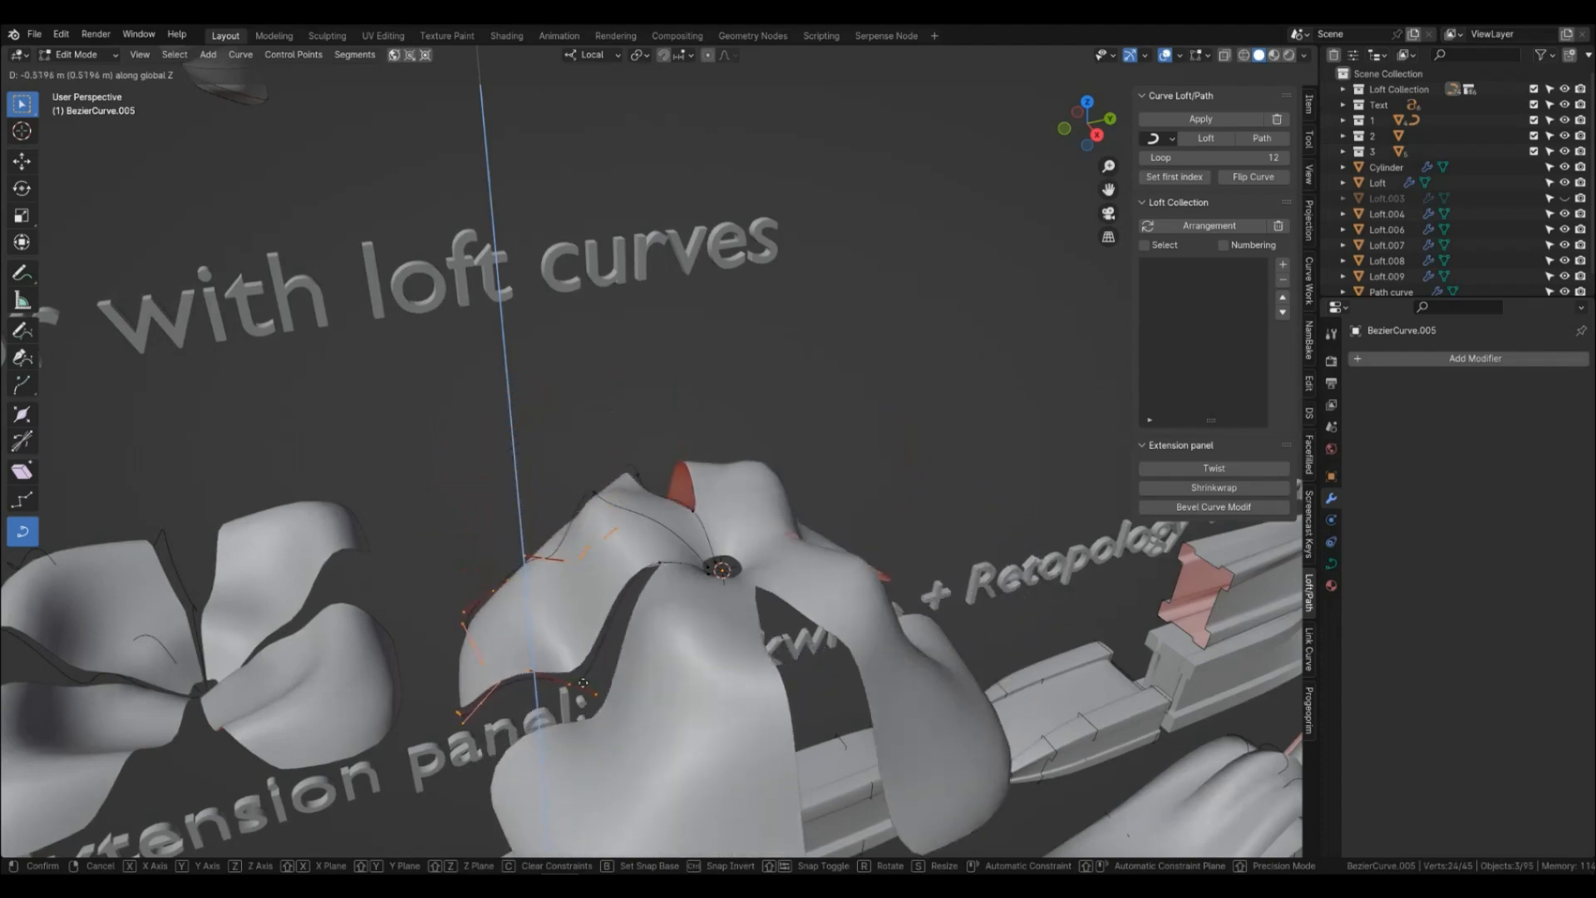
pyautogui.click(580, 546)
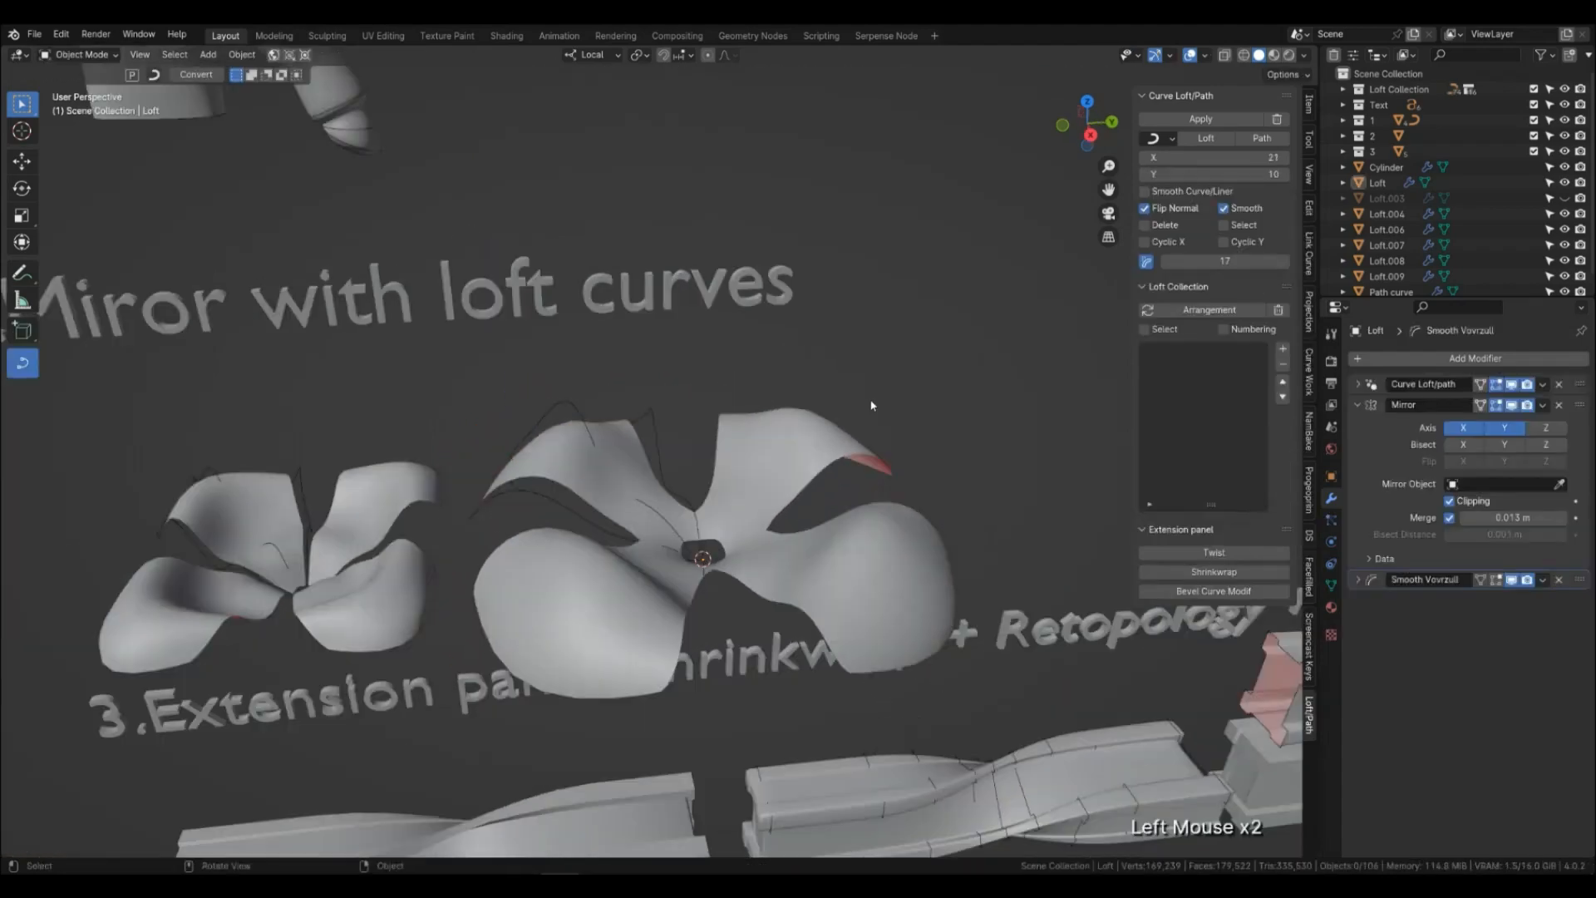
# Raise the flower loft's Y resolution to 31.
pyautogui.scroll(-2, 852, 427)
pyautogui.moveTo(851, 427); pyautogui.dragTo(831, 454, button='middle')
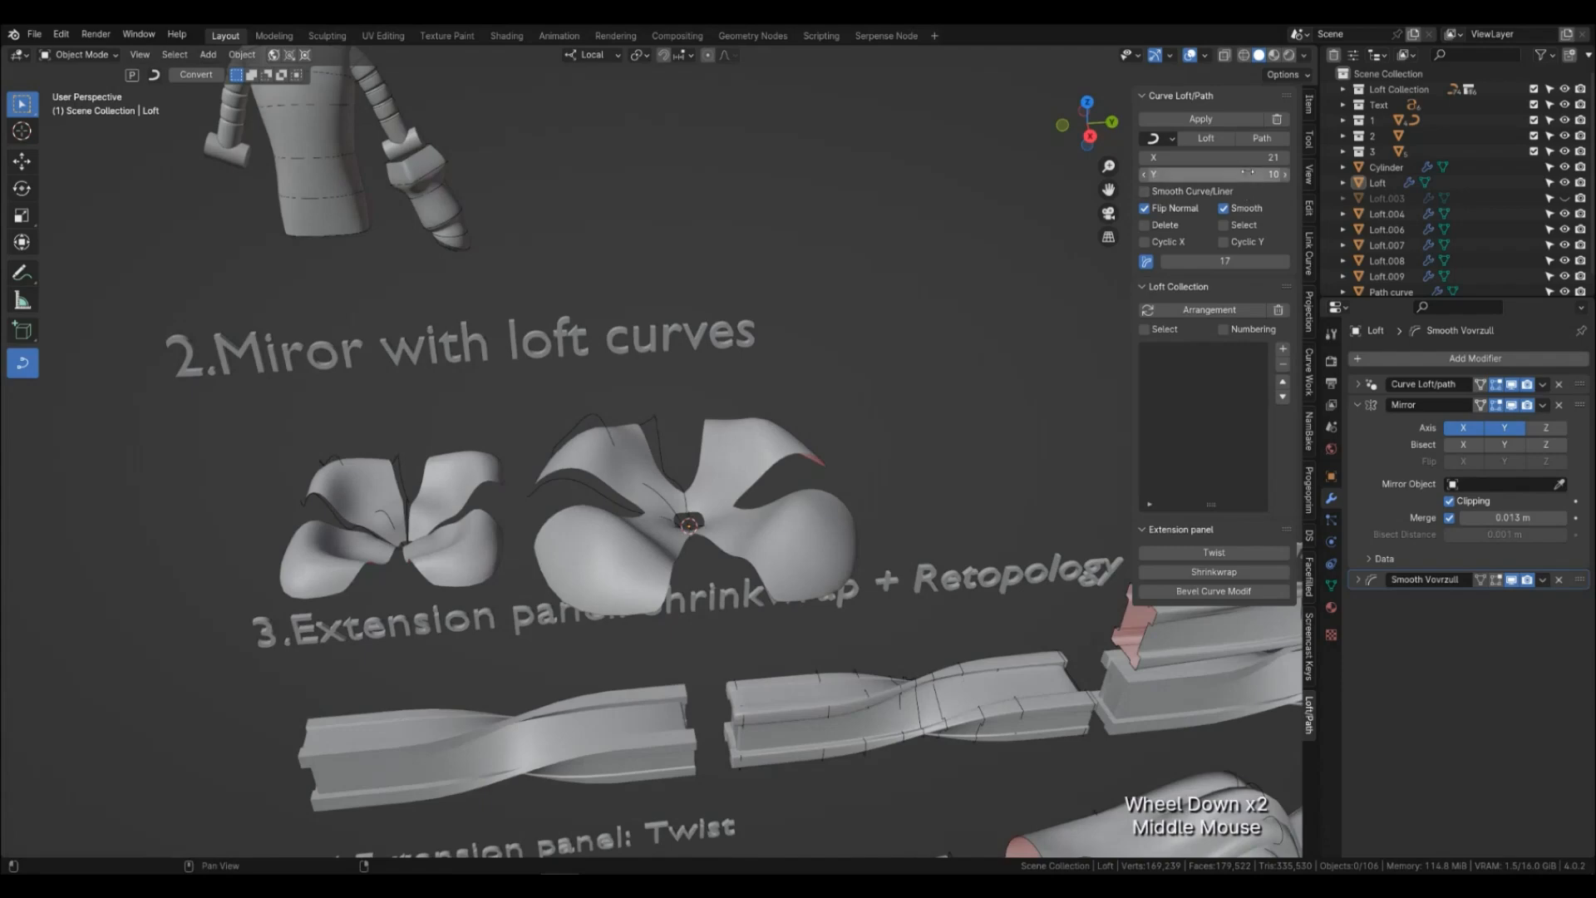
pyautogui.moveTo(1247, 173); pyautogui.dragTo(1281, 173)
pyautogui.moveTo(802, 409); pyautogui.dragTo(748, 485, button='middle')
pyautogui.moveTo(1222, 174); pyautogui.dragTo(1247, 174)
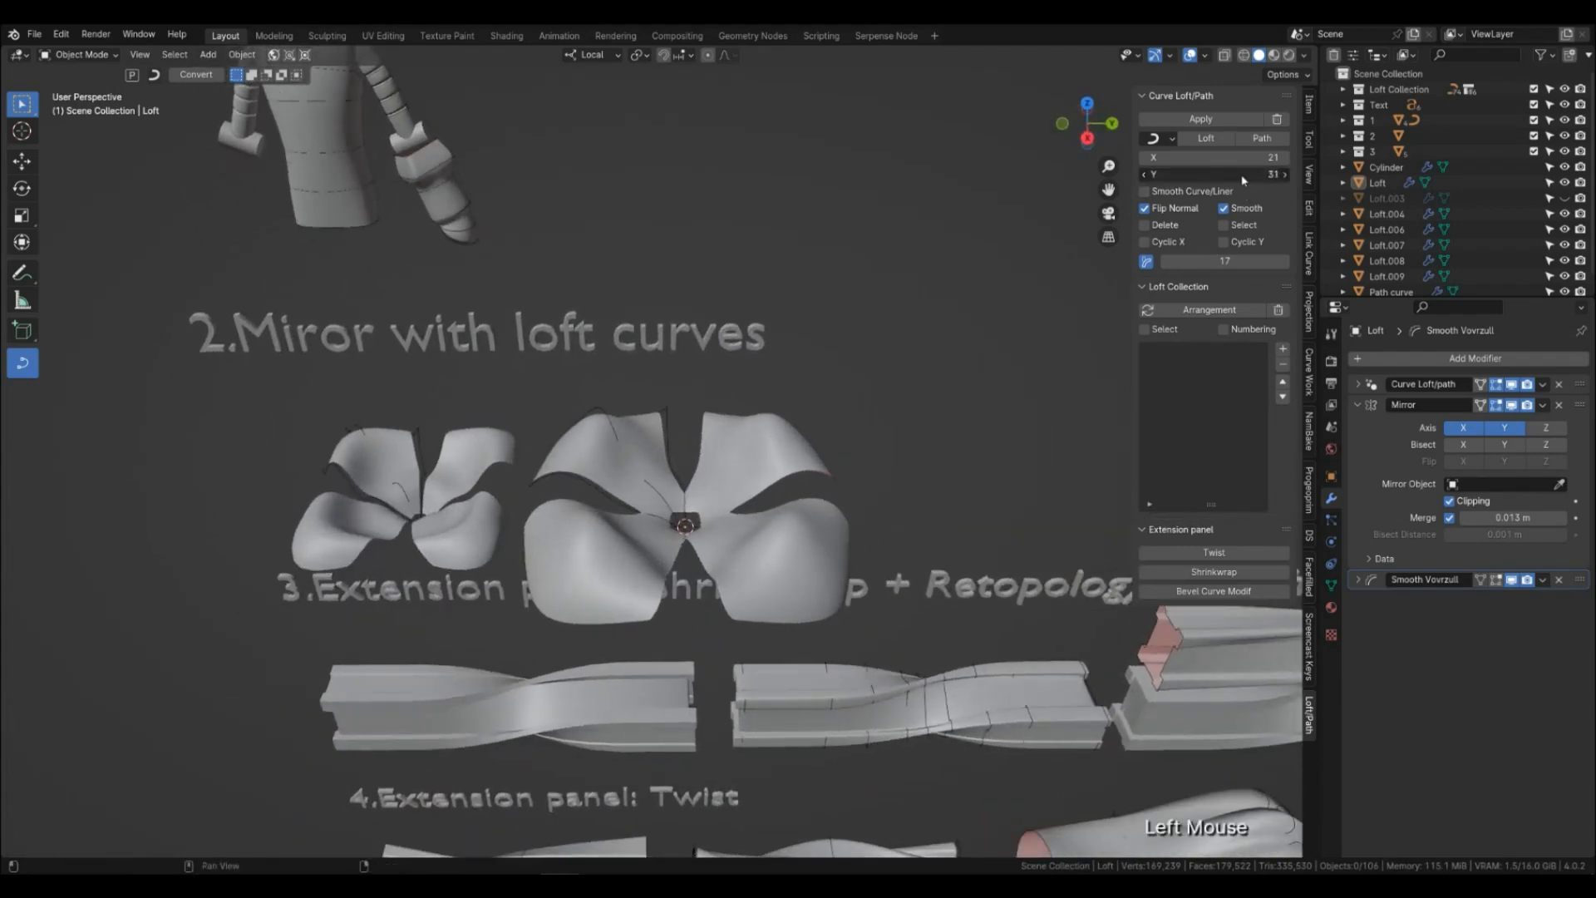
pyautogui.moveTo(832, 499); pyautogui.dragTo(782, 501, button='middle')
# Delete the larger demo flower's loft together with its petal curves.
pyautogui.click(798, 453)
pyautogui.press('x')
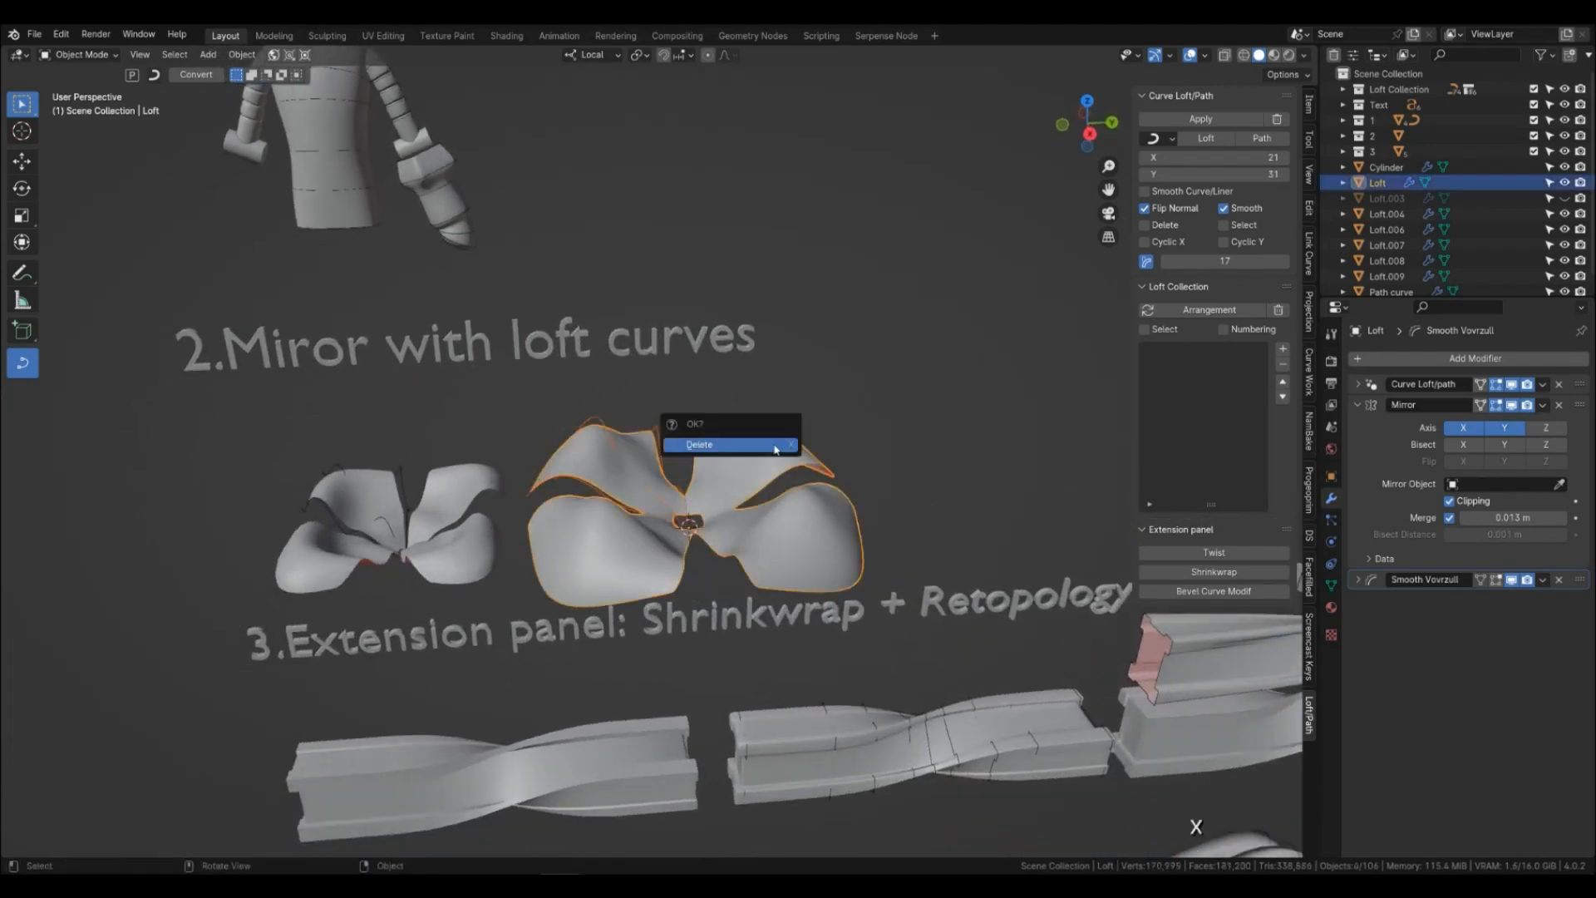
pyautogui.click(723, 448)
pyautogui.scroll(-3, 677, 499)
pyautogui.moveTo(679, 507); pyautogui.dragTo(665, 475, button='middle')
pyautogui.keyDown('shift'); pyautogui.moveTo(720, 640); pyautogui.dragTo(694, 365, button='middle'); pyautogui.keyUp('shift')
pyautogui.scroll(1, 694, 366)
pyautogui.keyDown('shift'); pyautogui.moveTo(706, 498); pyautogui.dragTo(482, 564, button='middle'); pyautogui.keyUp('shift')
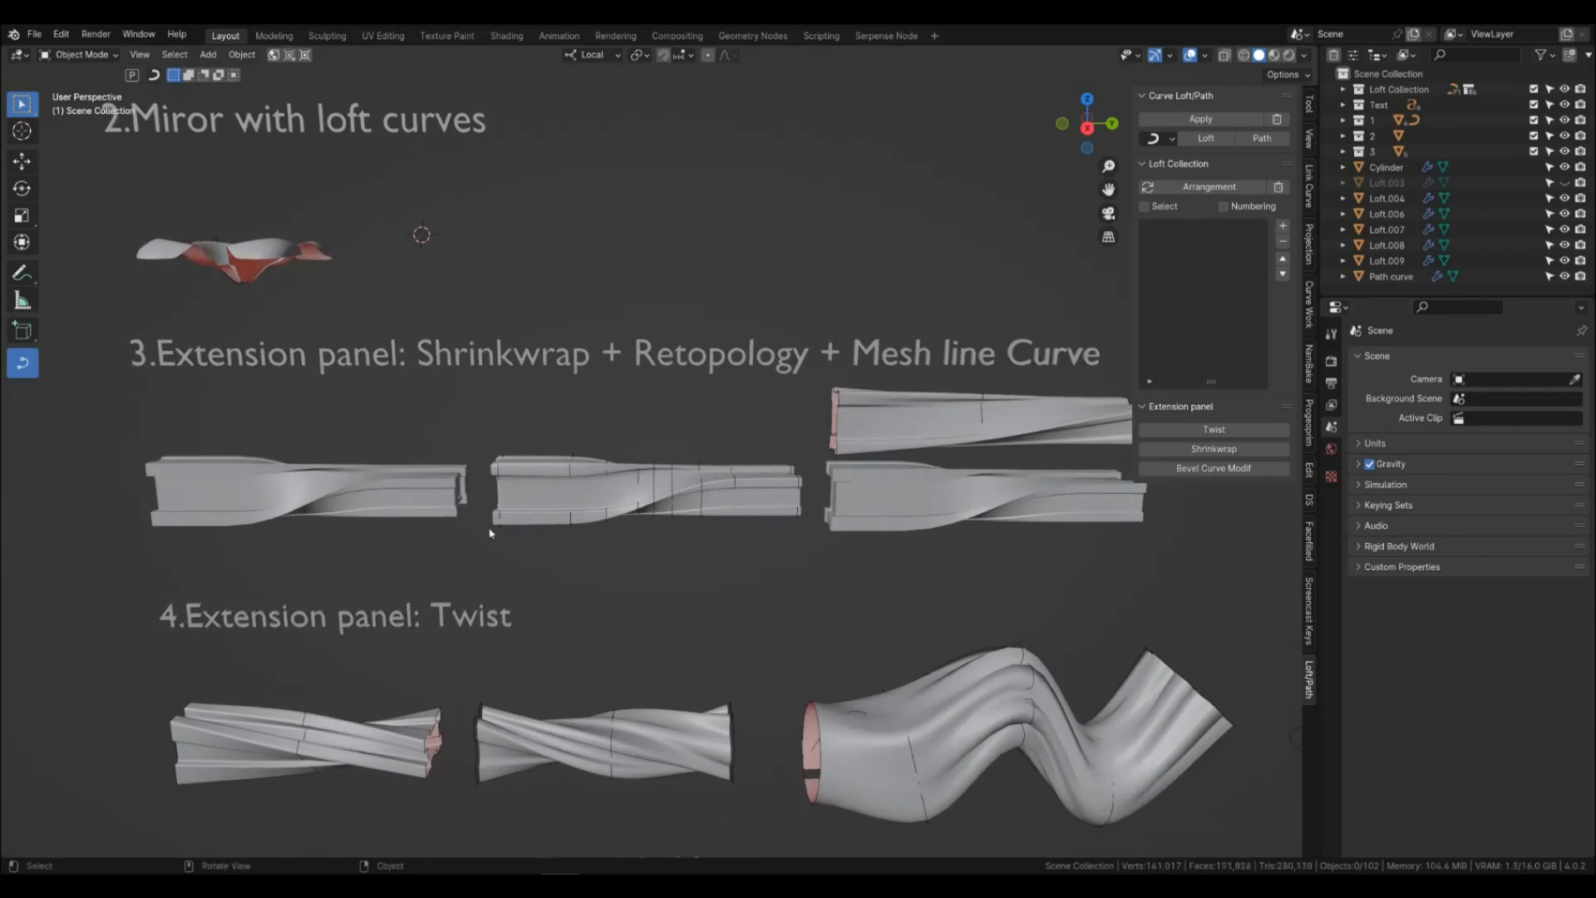
# Isolate the first twisted beam under the Shrinkwrap + Retopology heading in local view.
pyautogui.scroll(-1, 429, 555)
pyautogui.keyDown('shift'); pyautogui.moveTo(548, 561); pyautogui.dragTo(567, 588, button='middle'); pyautogui.keyUp('shift')
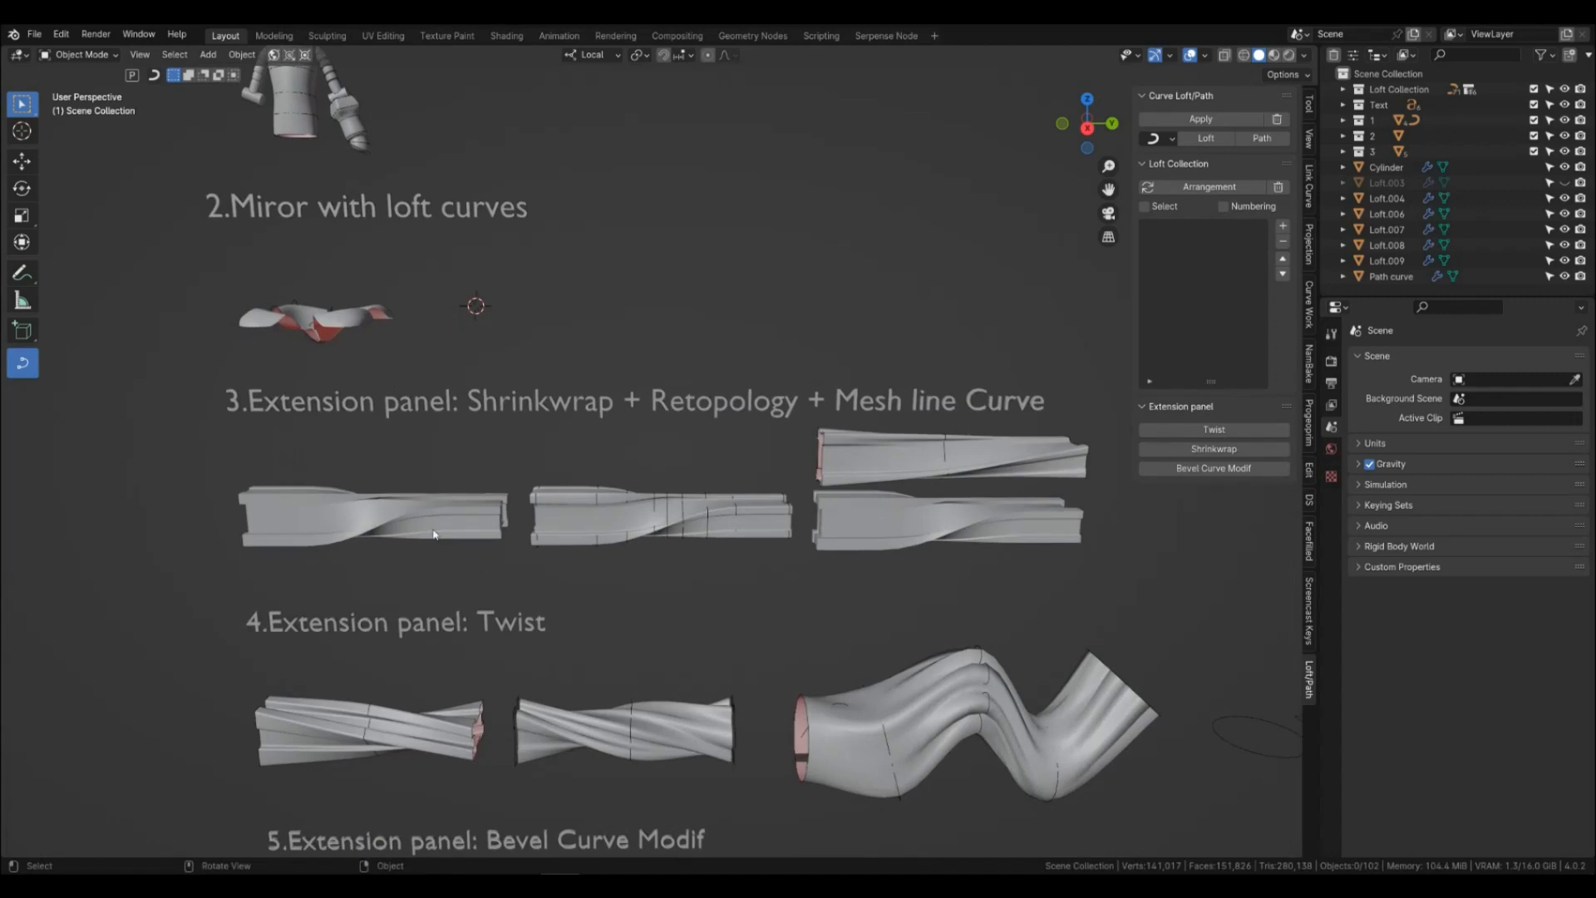
pyautogui.moveTo(465, 583); pyautogui.dragTo(238, 449)
pyautogui.press('KP_Divide')
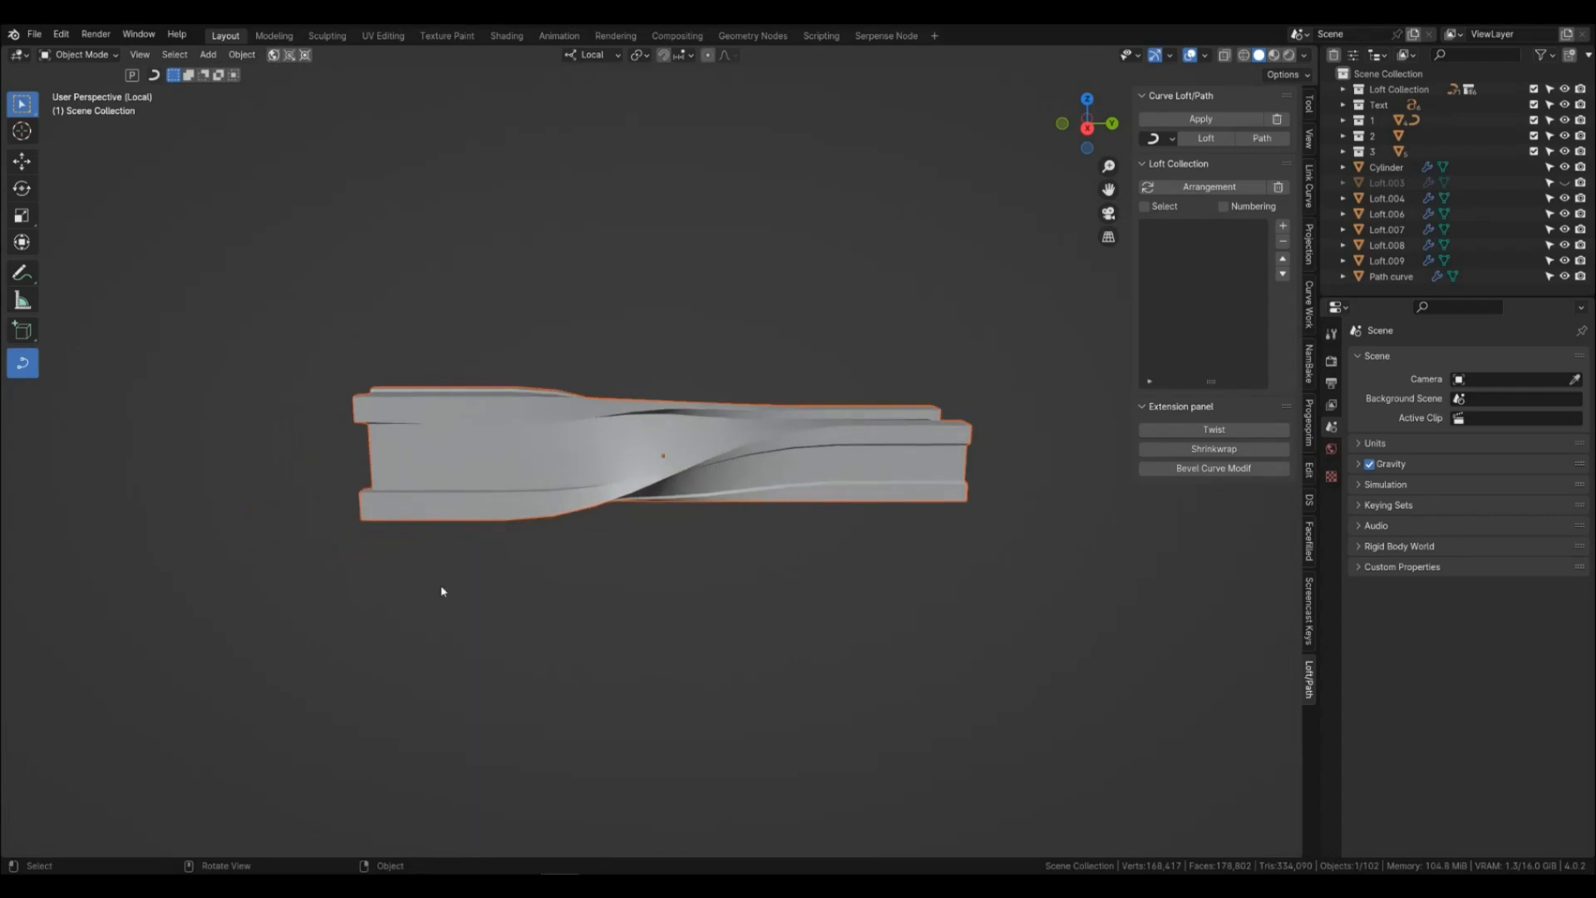
# Place the 3D cursor at the centre of the isolated beam, seen from the front.
pyautogui.press('KP_1')
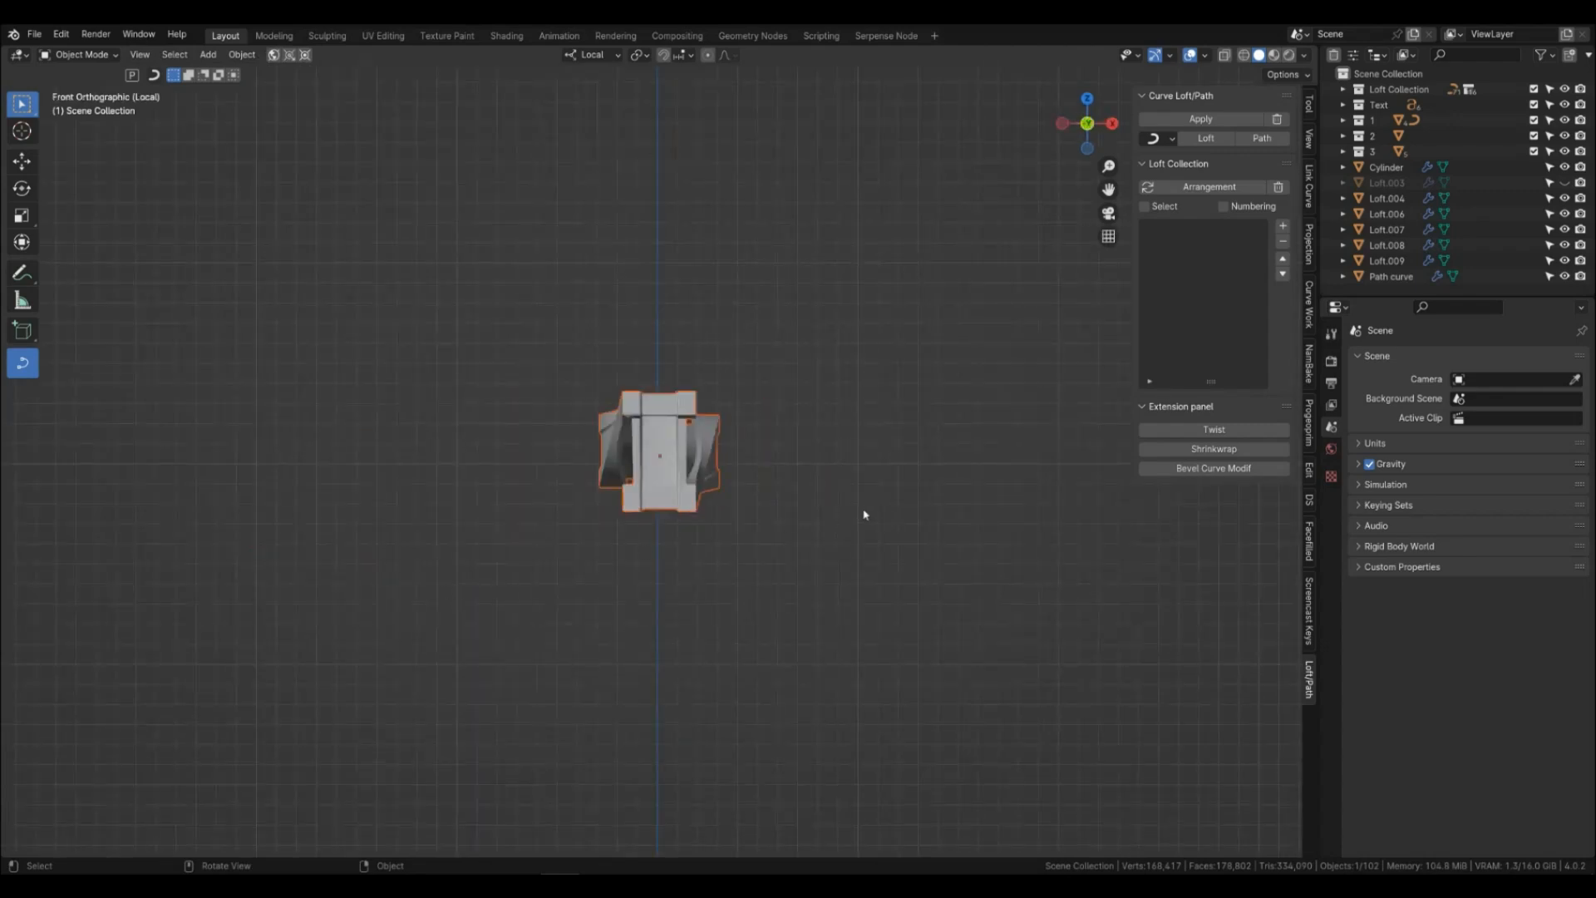
pyautogui.scroll(3, 833, 483)
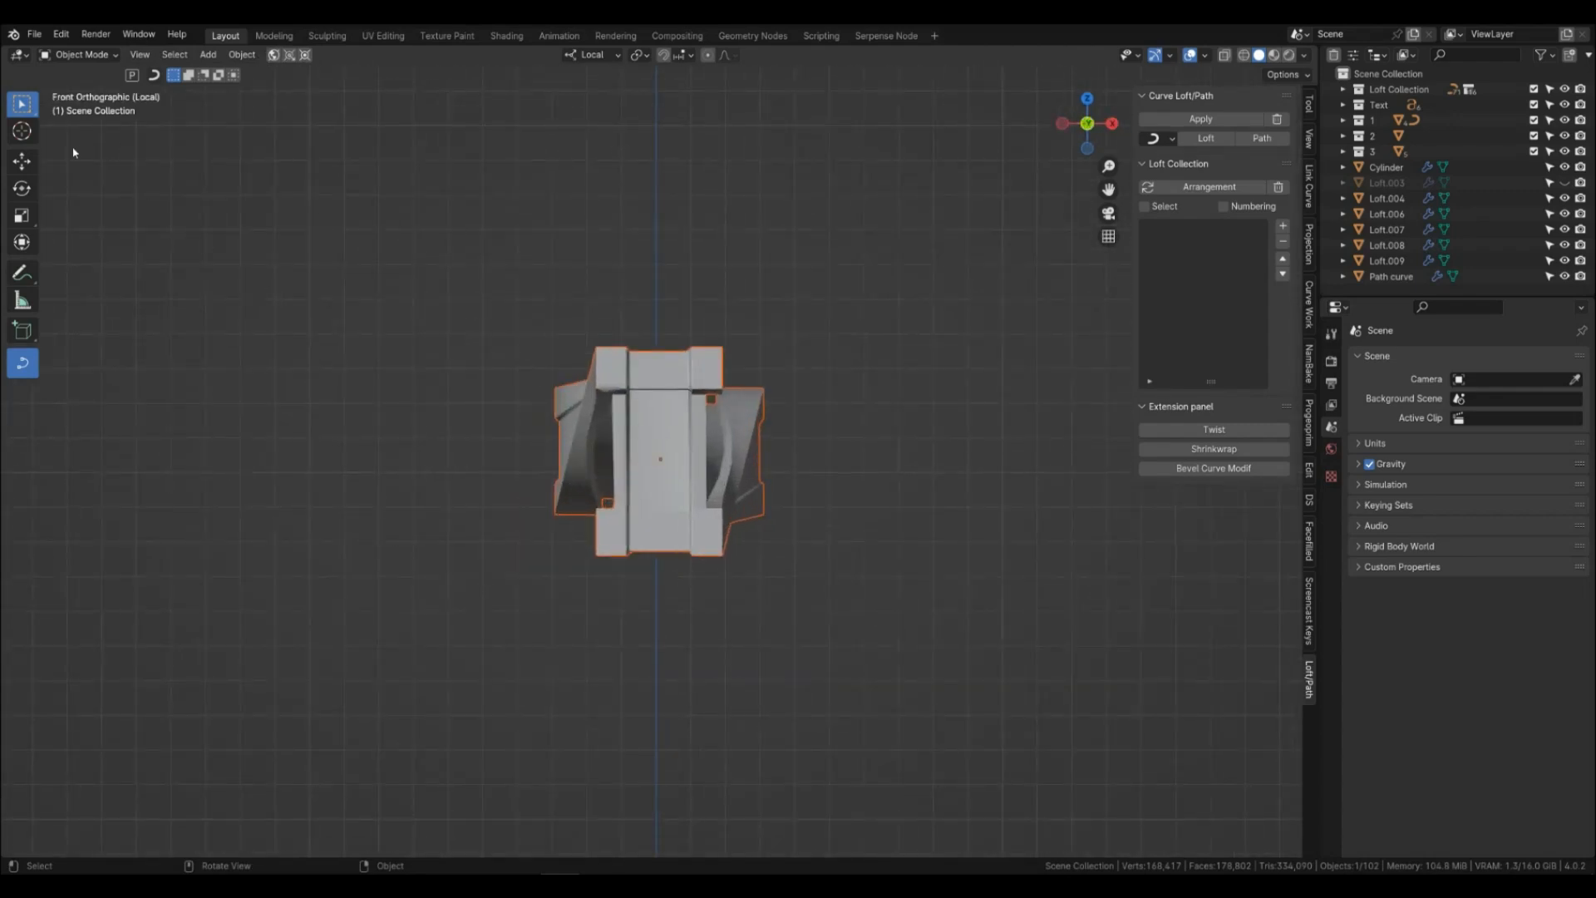
pyautogui.click(291, 56)
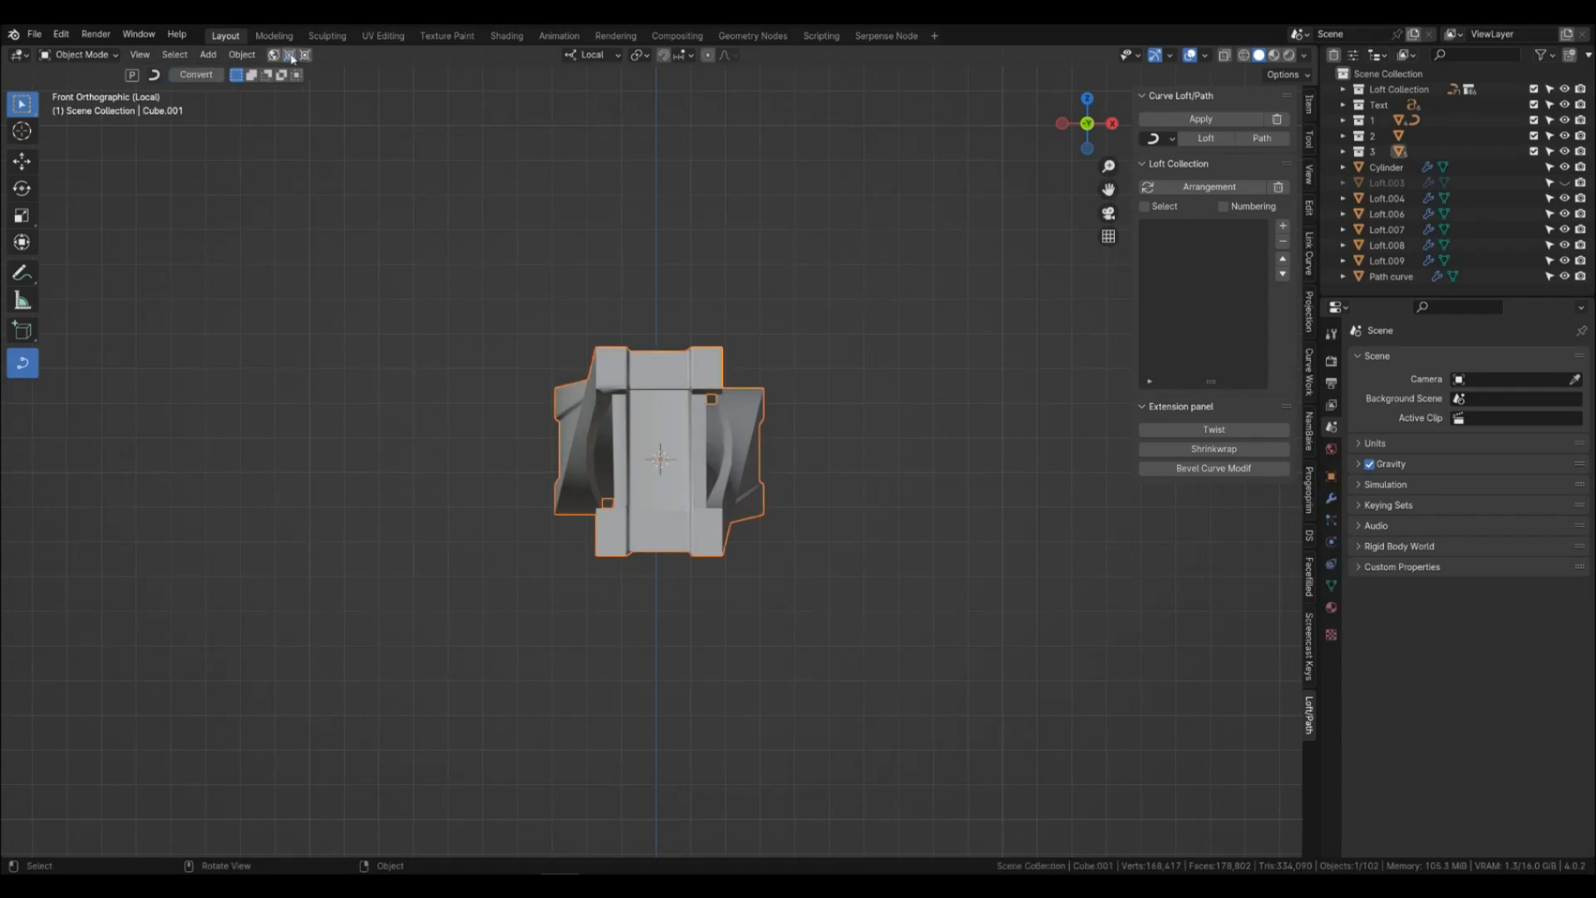
pyautogui.click(913, 510)
pyautogui.scroll(-1, 689, 470)
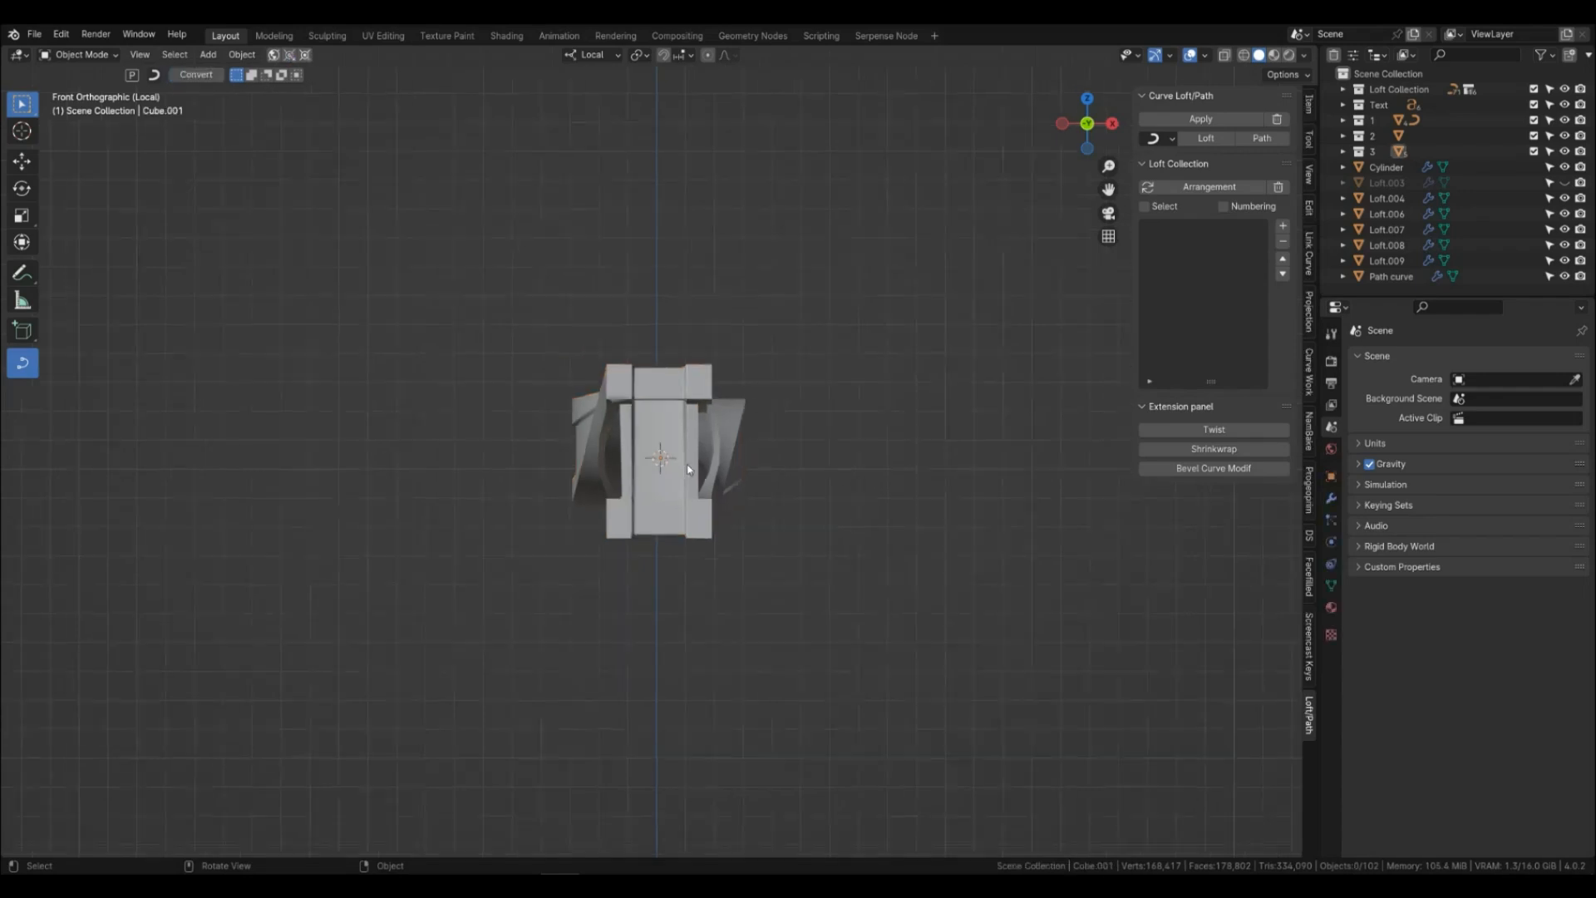
# Add a Rectangle curve at the 3D cursor, make it 3D and rotate it 90° about its local X axis.
pyautogui.click(1162, 139)
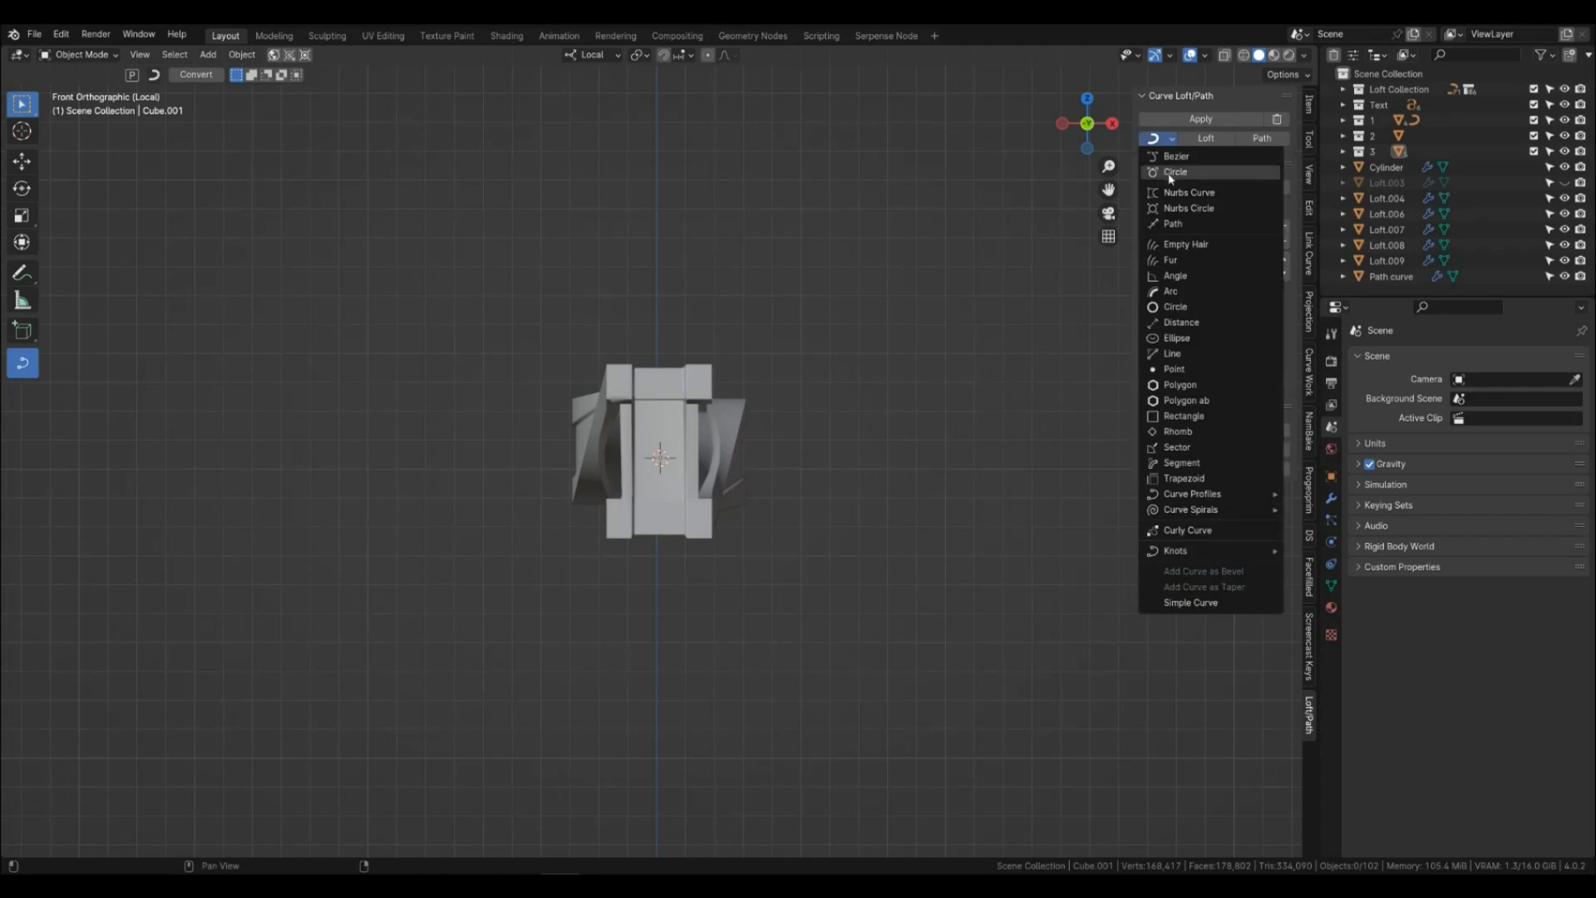
pyautogui.click(1182, 417)
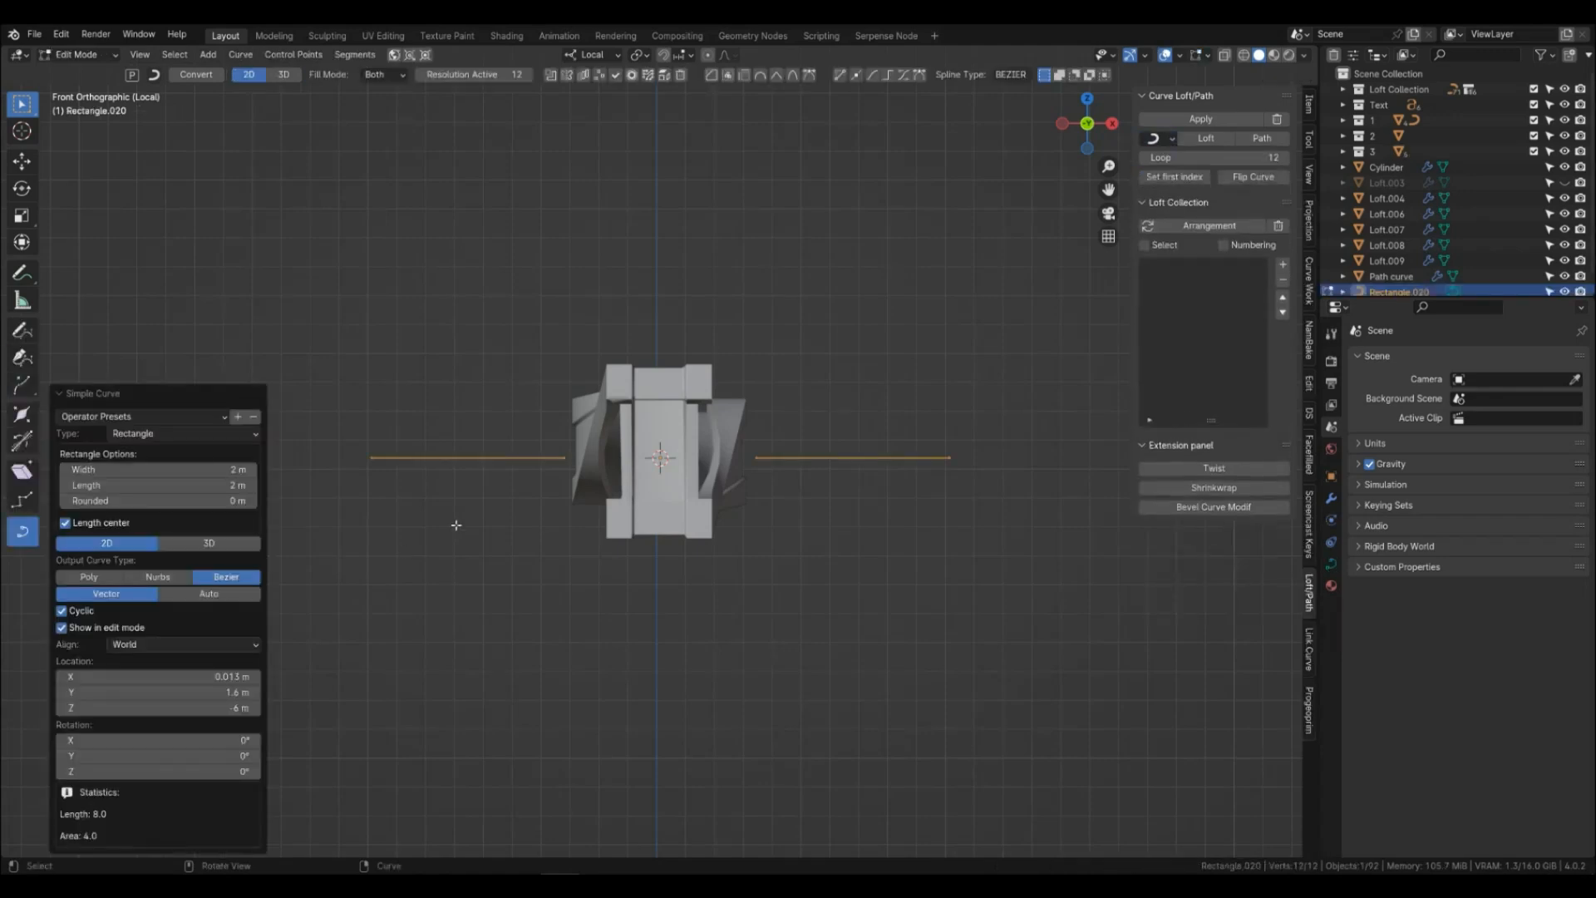
pyautogui.click(222, 547)
pyautogui.write('rx')
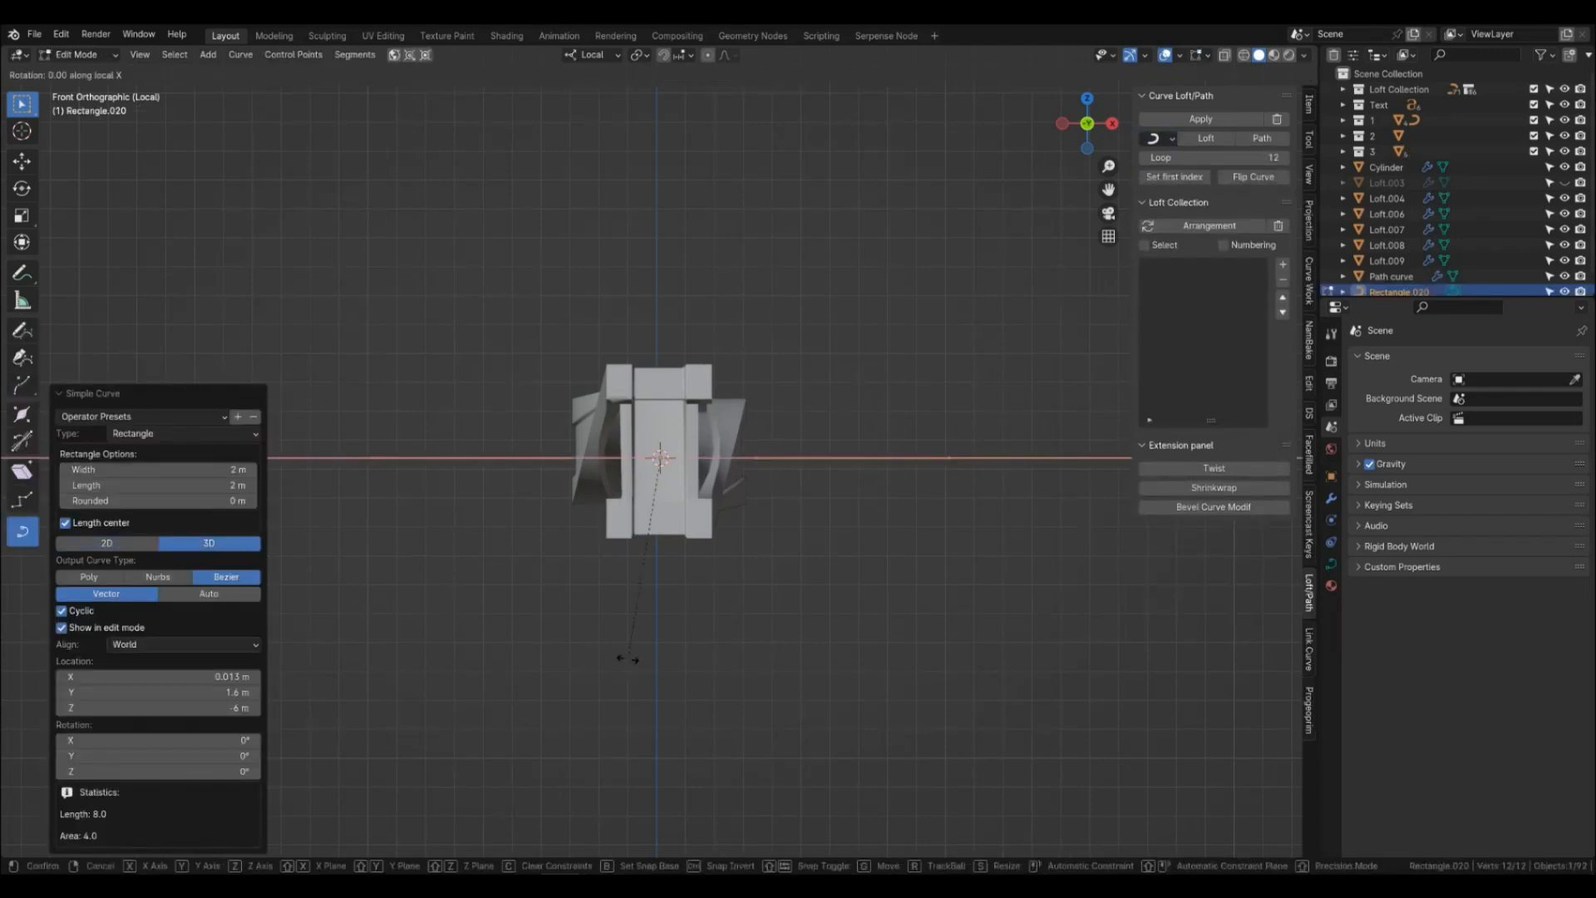
pyautogui.write('90')
pyautogui.press('Return')
# Scale the rectangle and move its lower edge along Z so it fits the beam's web width and full height.
pyautogui.press('s')
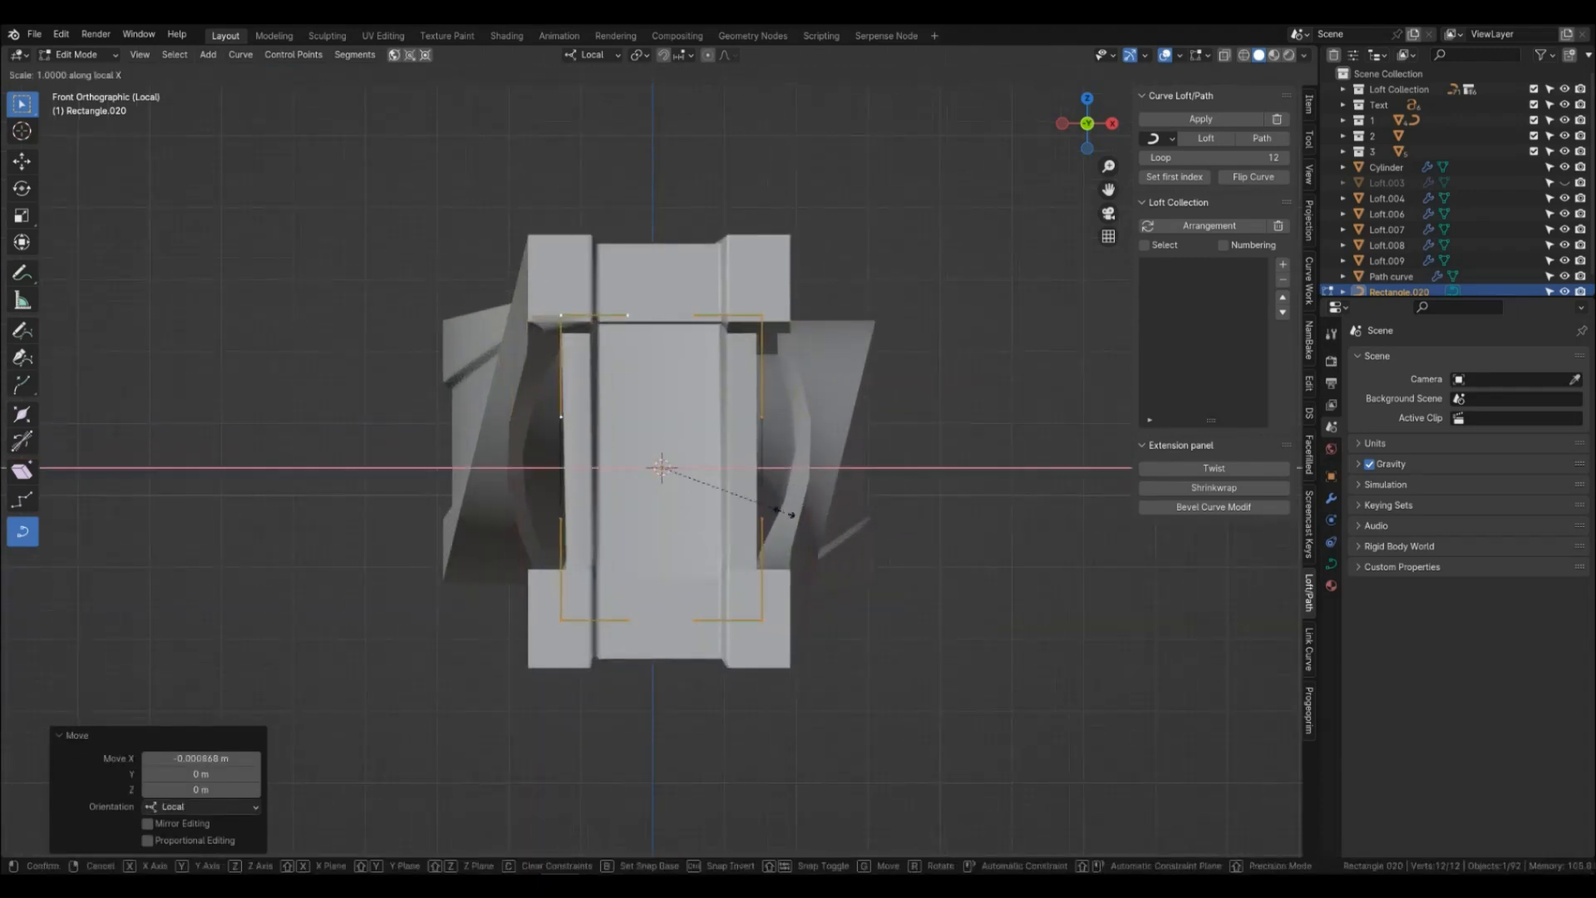
pyautogui.press('z')
pyautogui.click(761, 632)
pyautogui.moveTo(905, 828); pyautogui.dragTo(515, 607)
pyautogui.press('g')
pyautogui.press('z')
pyautogui.click(666, 580)
pyautogui.press('Tab')
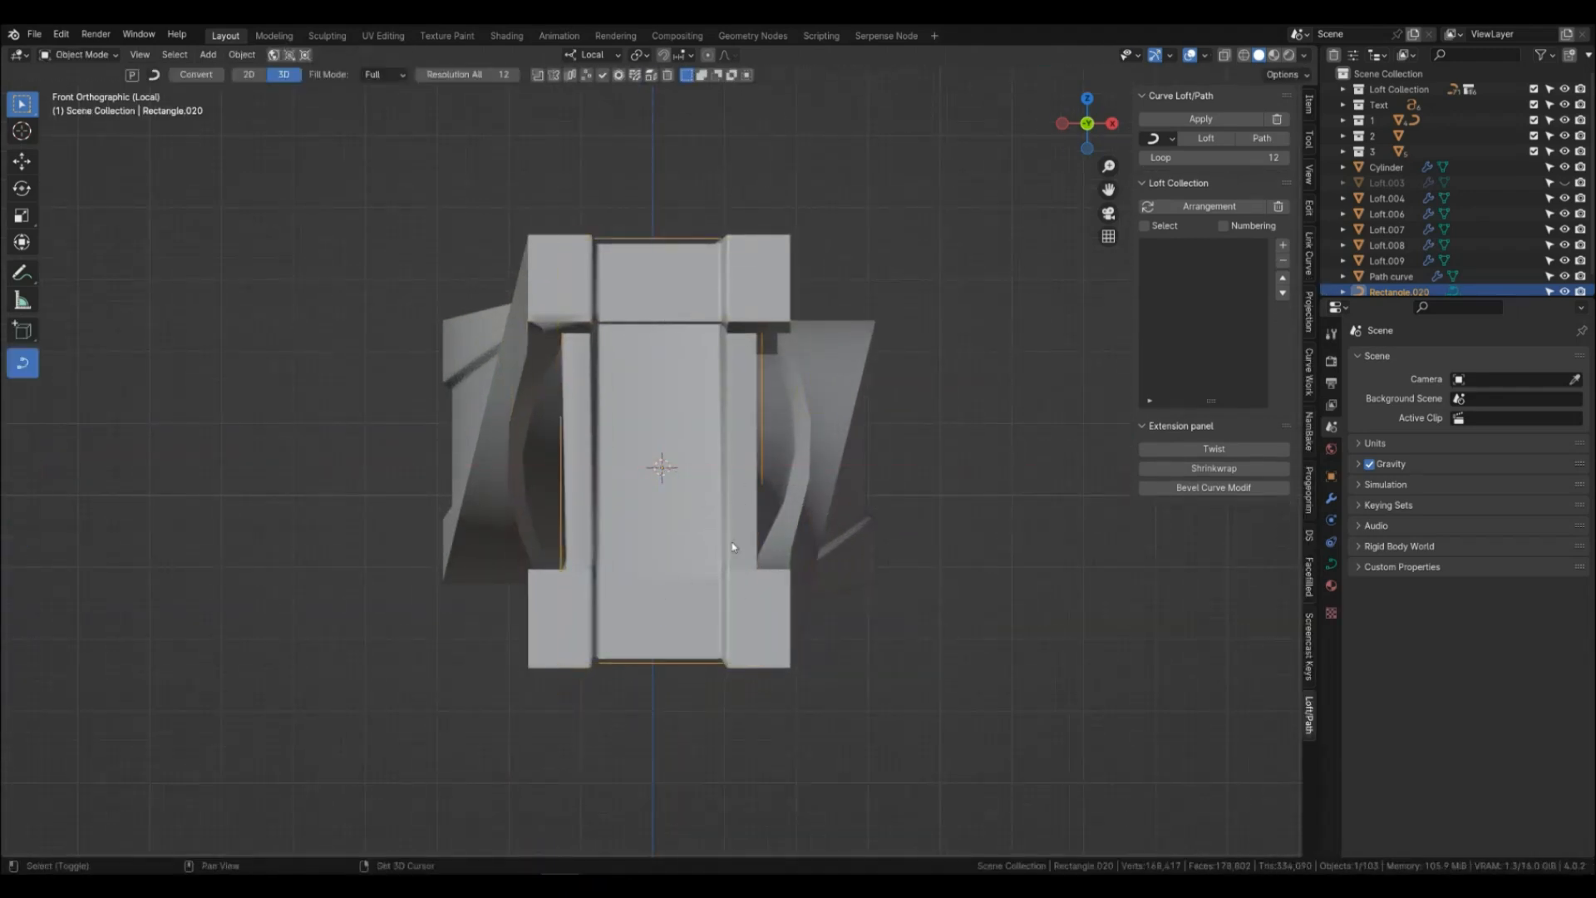
# Duplicate the rectangle about 0.134 m in X and 0.265 m in Z, and scale the copy to about 0.424.
pyautogui.hotkey('shift', 'd')
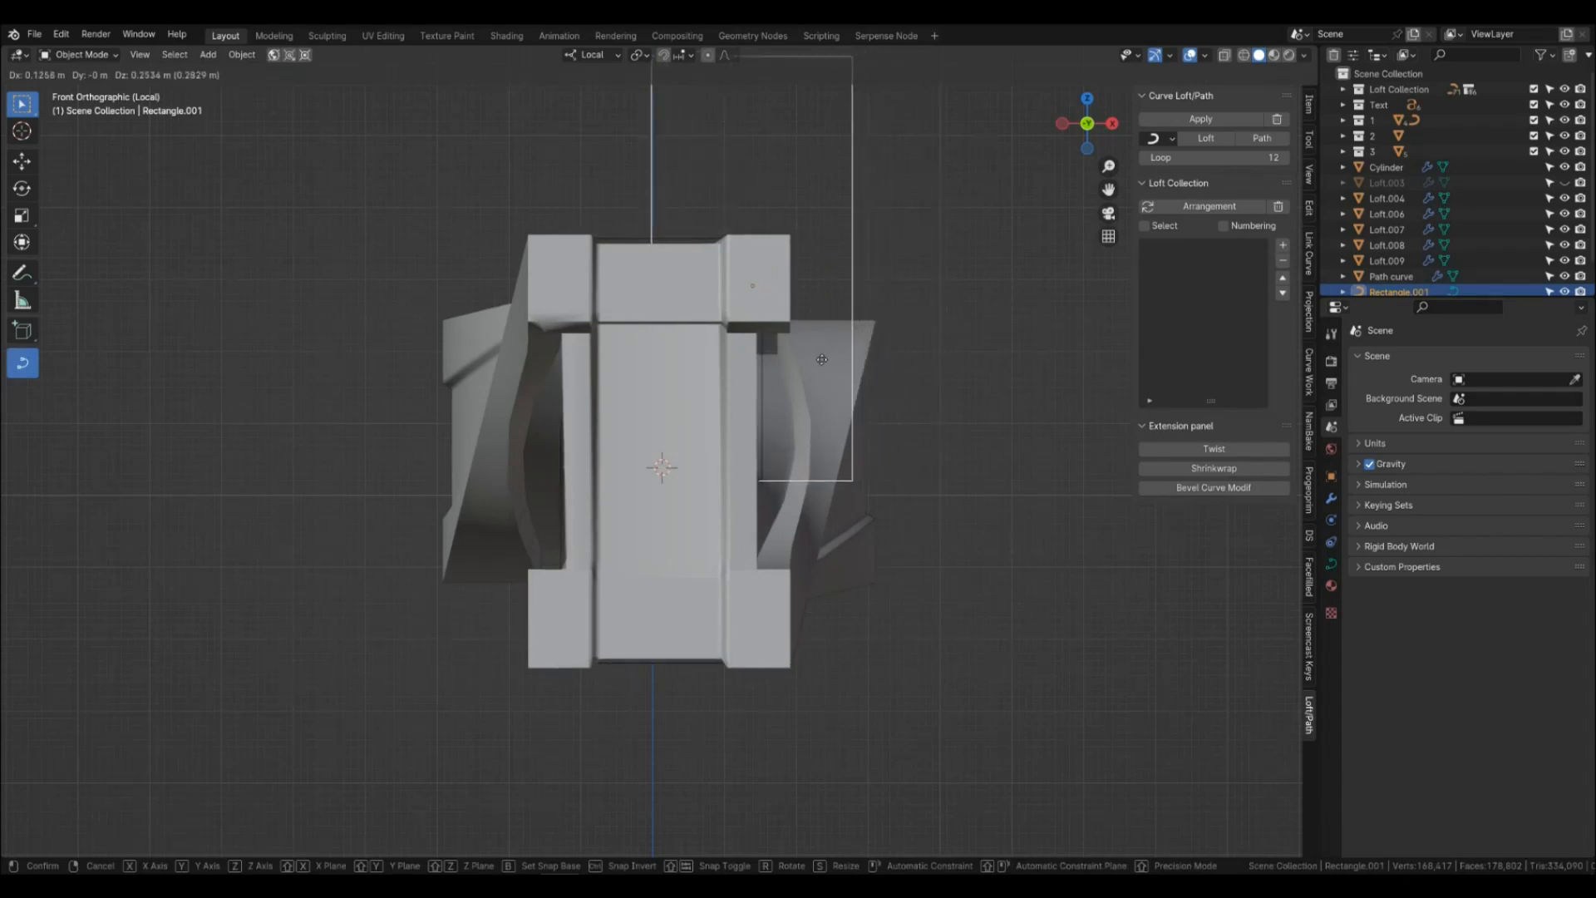
pyautogui.click(827, 351)
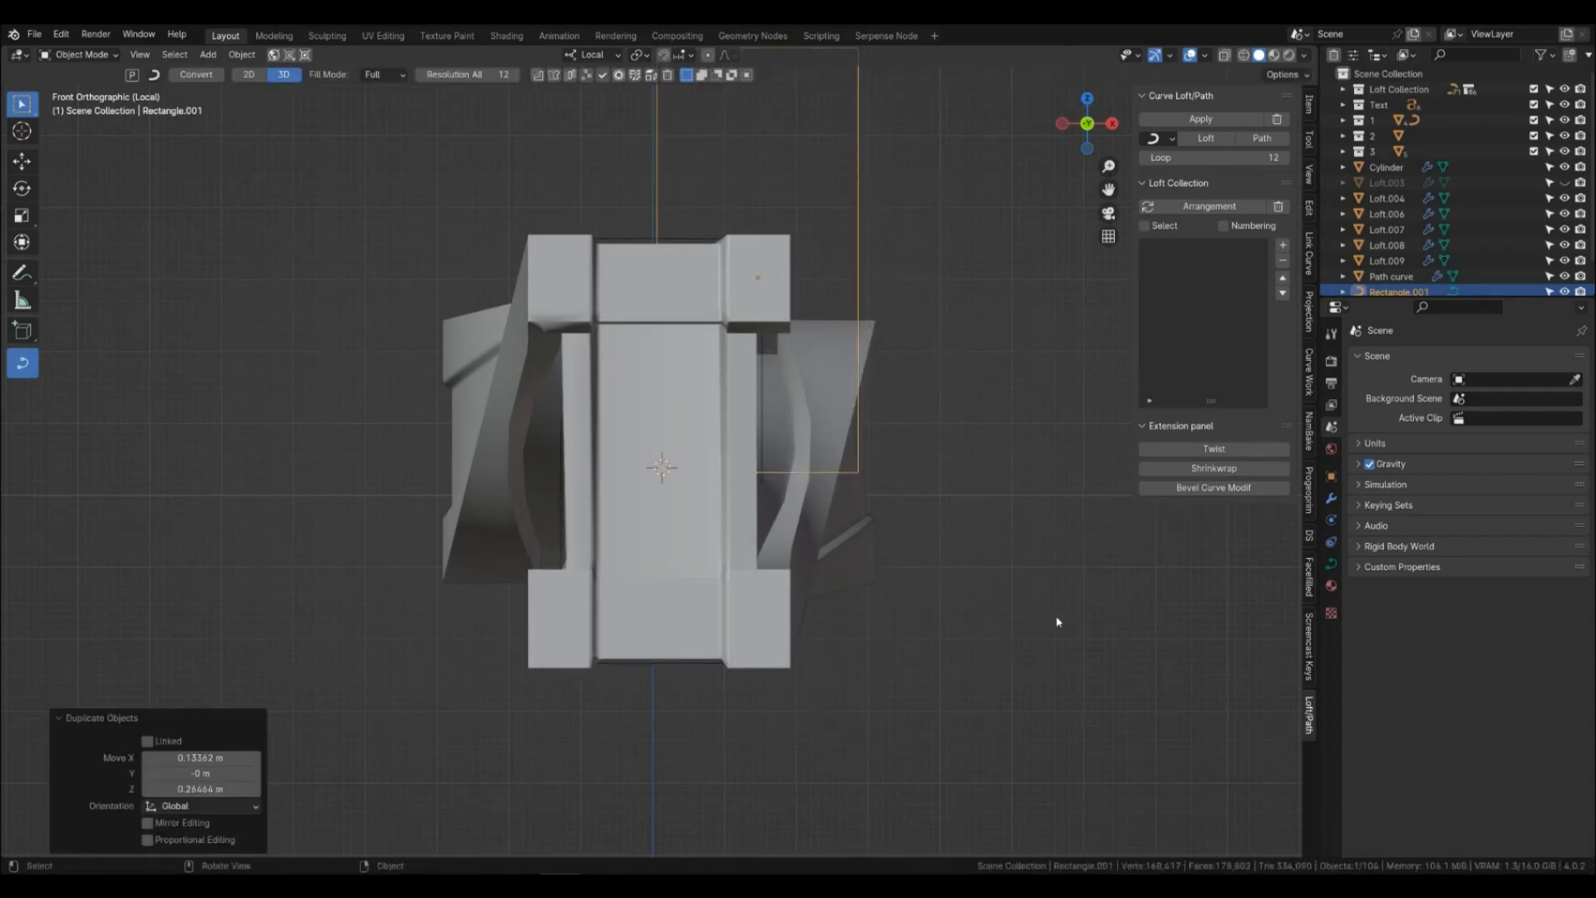
pyautogui.press('s')
pyautogui.click(906, 400)
# Move both rectangles about -1.672 m along Y so they sit in front of the beam's near end.
pyautogui.moveTo(889, 416); pyautogui.dragTo(765, 476, button='middle')
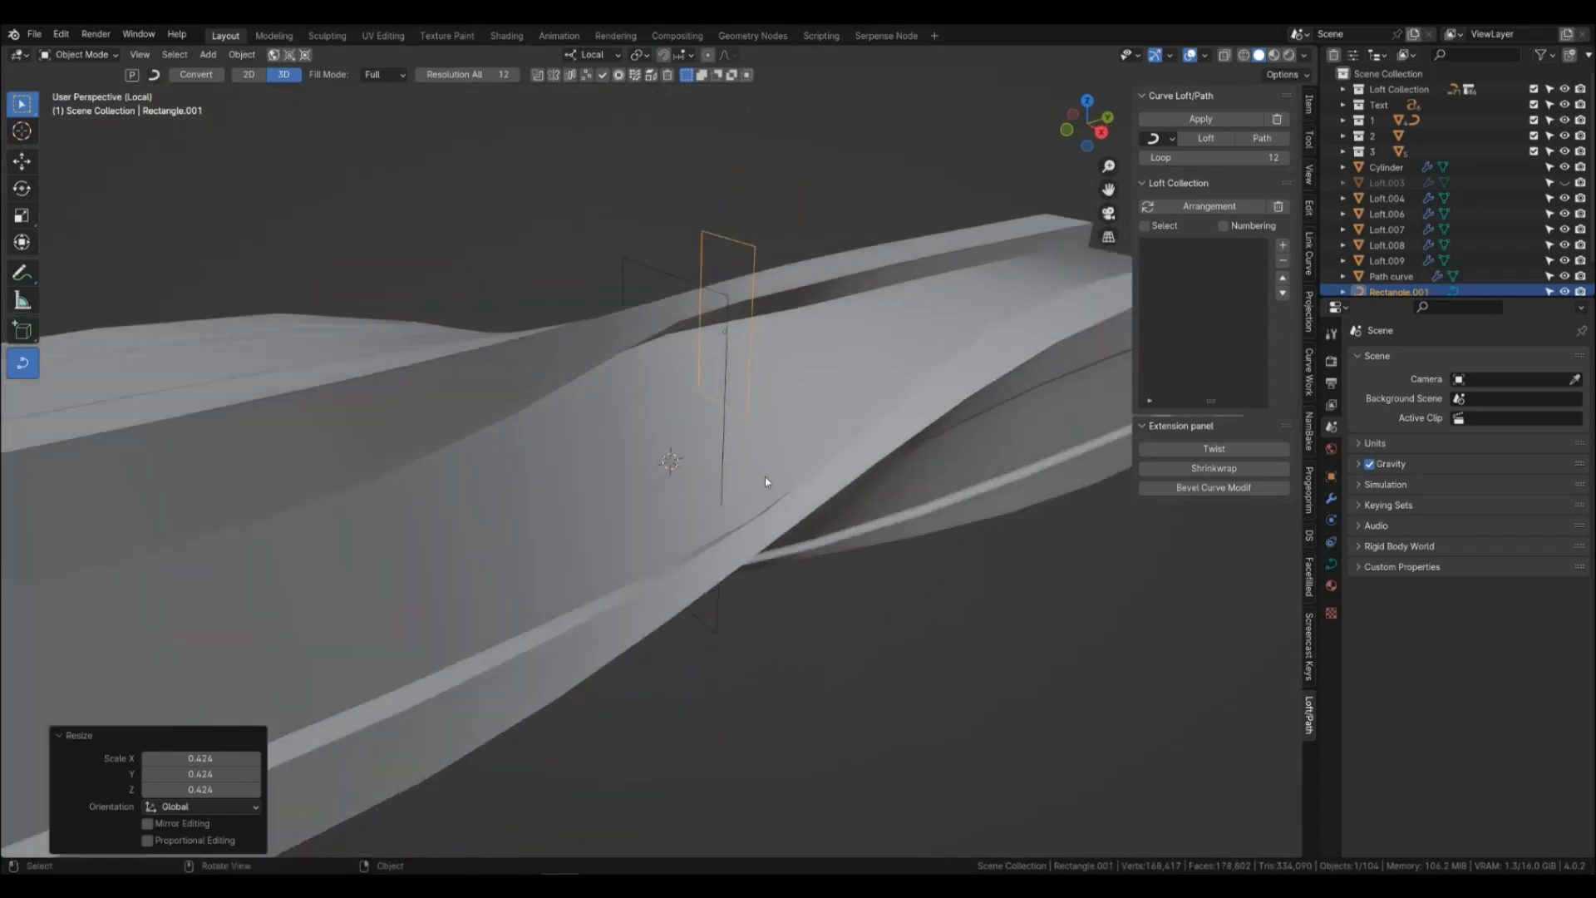
pyautogui.scroll(-5, 731, 459)
pyautogui.keyDown('shift'); pyautogui.click(683, 449); pyautogui.keyUp('shift')
pyautogui.press('KP_1')
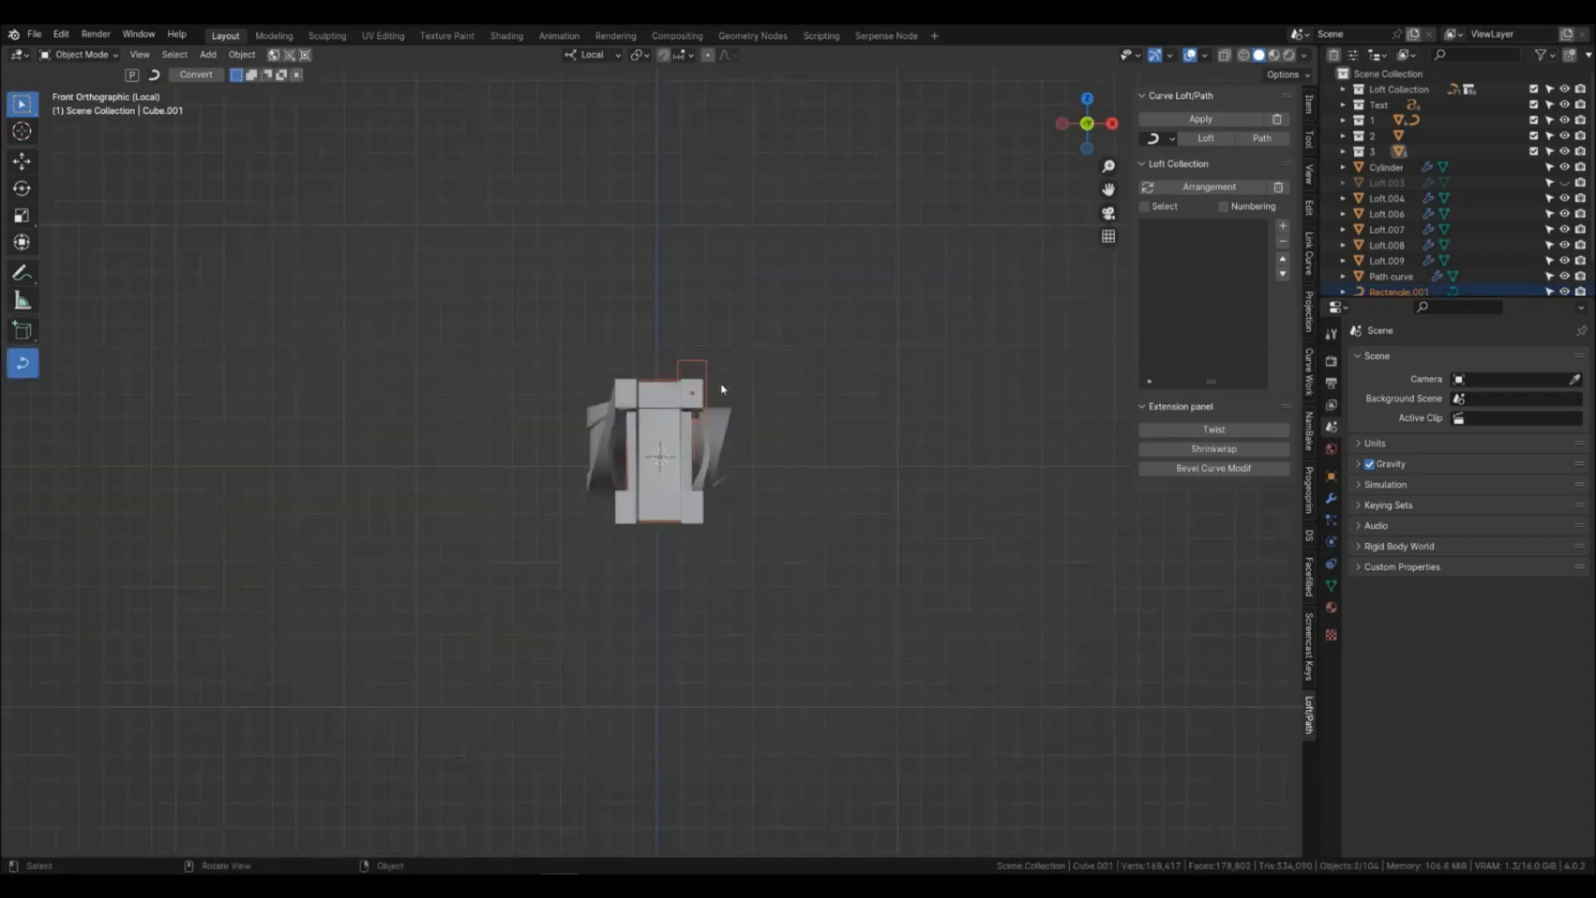
pyautogui.scroll(8, 666, 497)
pyautogui.press('g')
pyautogui.press('z')
pyautogui.press('x')
pyautogui.press('y')
pyautogui.click(740, 557)
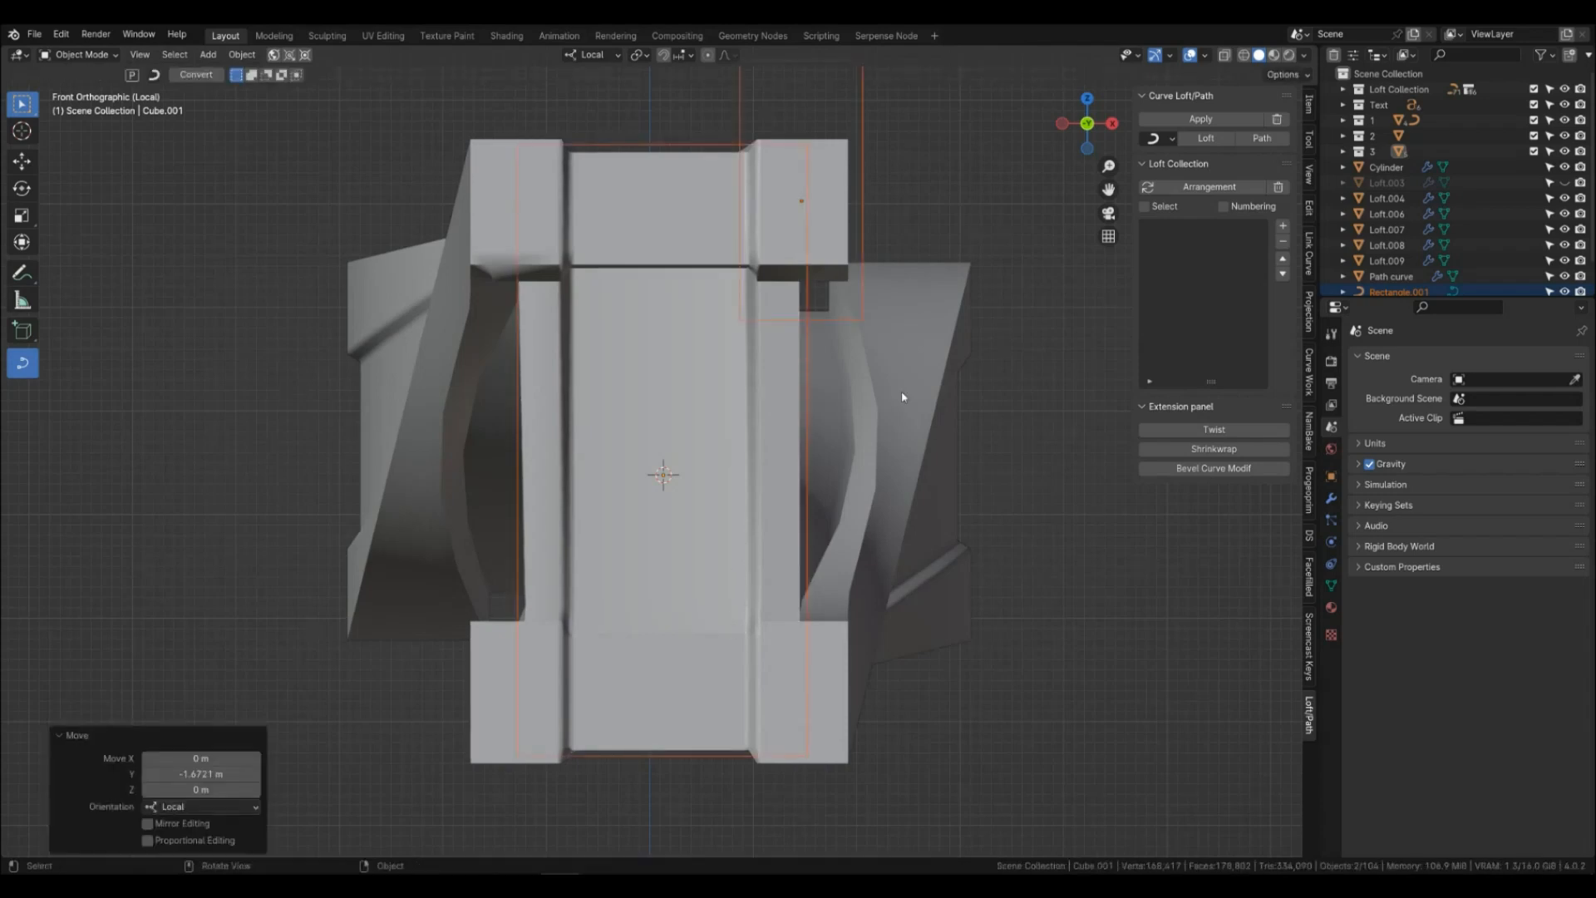
# Shorten the small rectangle along Z, shift it and scale it by about 0.963 to frame the flange's upper-right corner block.
pyautogui.scroll(-1, 865, 413)
pyautogui.keyDown('shift'); pyautogui.moveTo(781, 499); pyautogui.dragTo(747, 572, button='middle'); pyautogui.keyUp('shift')
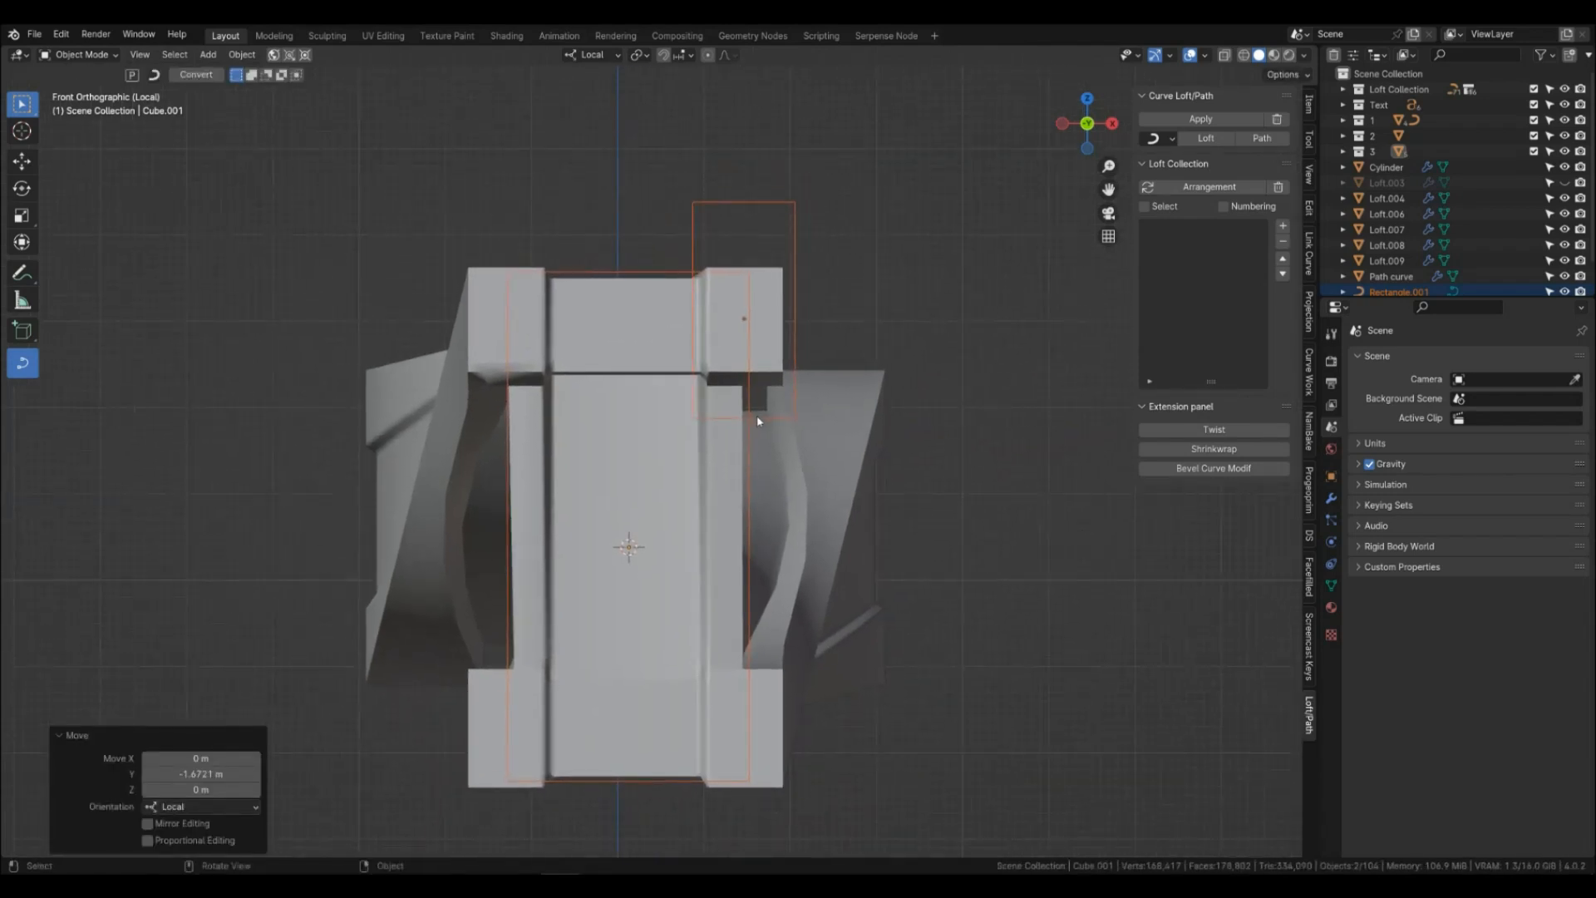
pyautogui.click(758, 421)
pyautogui.press('s')
pyautogui.press('z')
pyautogui.click(827, 481)
pyautogui.press('g')
pyautogui.press('z')
pyautogui.click(823, 488)
pyautogui.press('s')
pyautogui.click(979, 587)
pyautogui.press('g')
pyautogui.press('z')
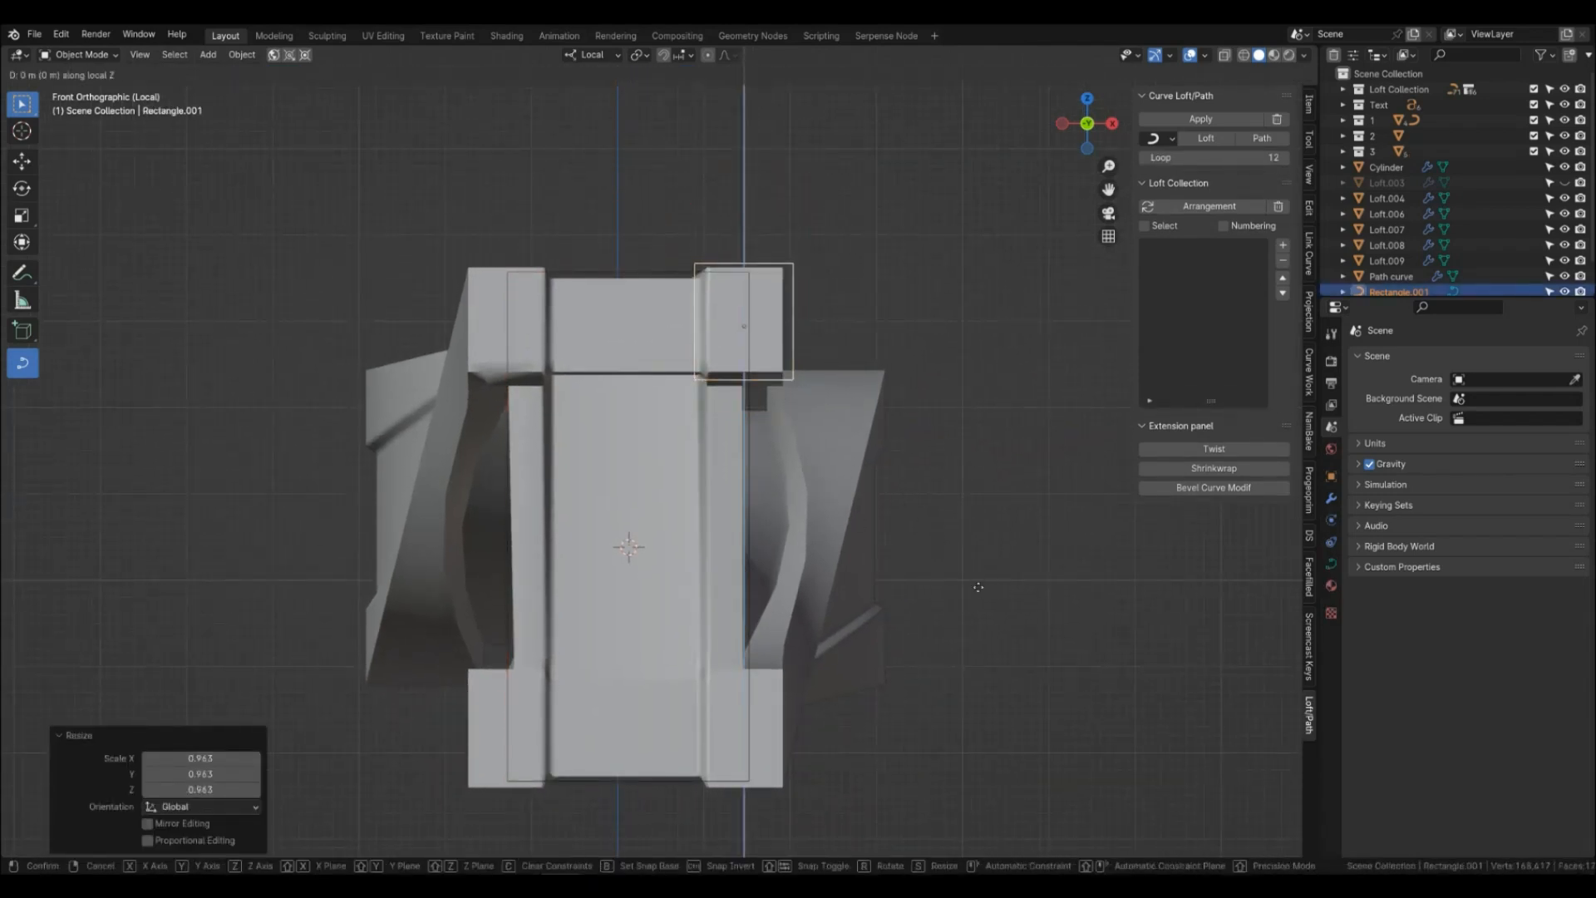
pyautogui.rightClick(978, 587)
# Align the local axes of both rectangles to their curve planes with the Projection control and turn the axes by 180°.
pyautogui.moveTo(832, 540); pyautogui.dragTo(707, 587, button='middle')
pyautogui.scroll(-10, 681, 605)
pyautogui.keyDown('shift'); pyautogui.moveTo(529, 604); pyautogui.dragTo(641, 546, button='middle'); pyautogui.keyUp('shift')
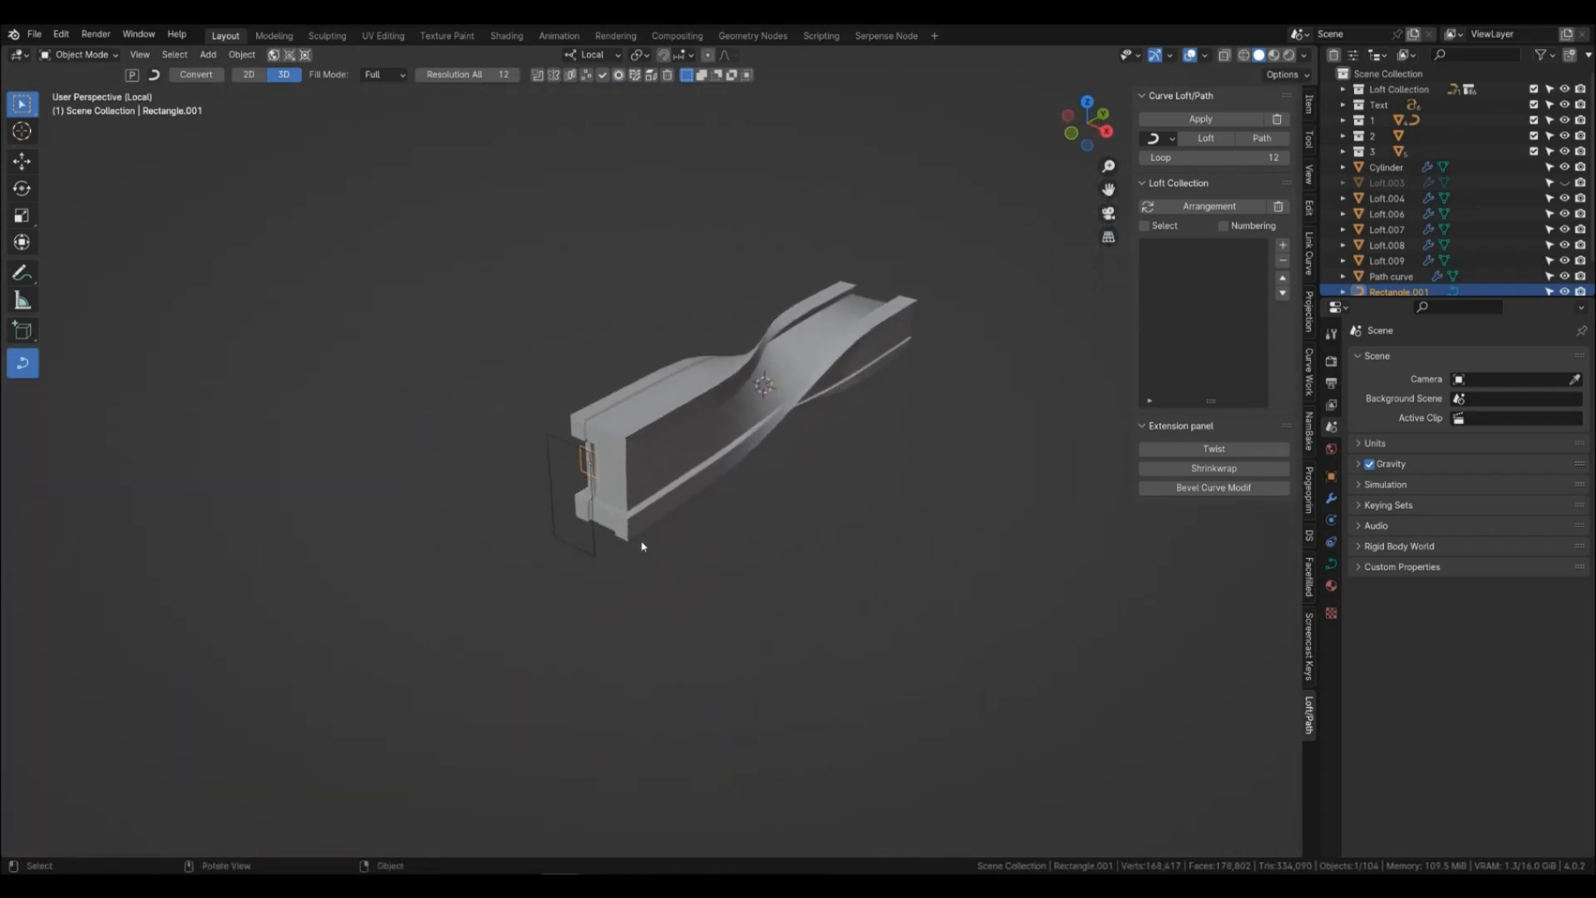
pyautogui.scroll(3, 623, 557)
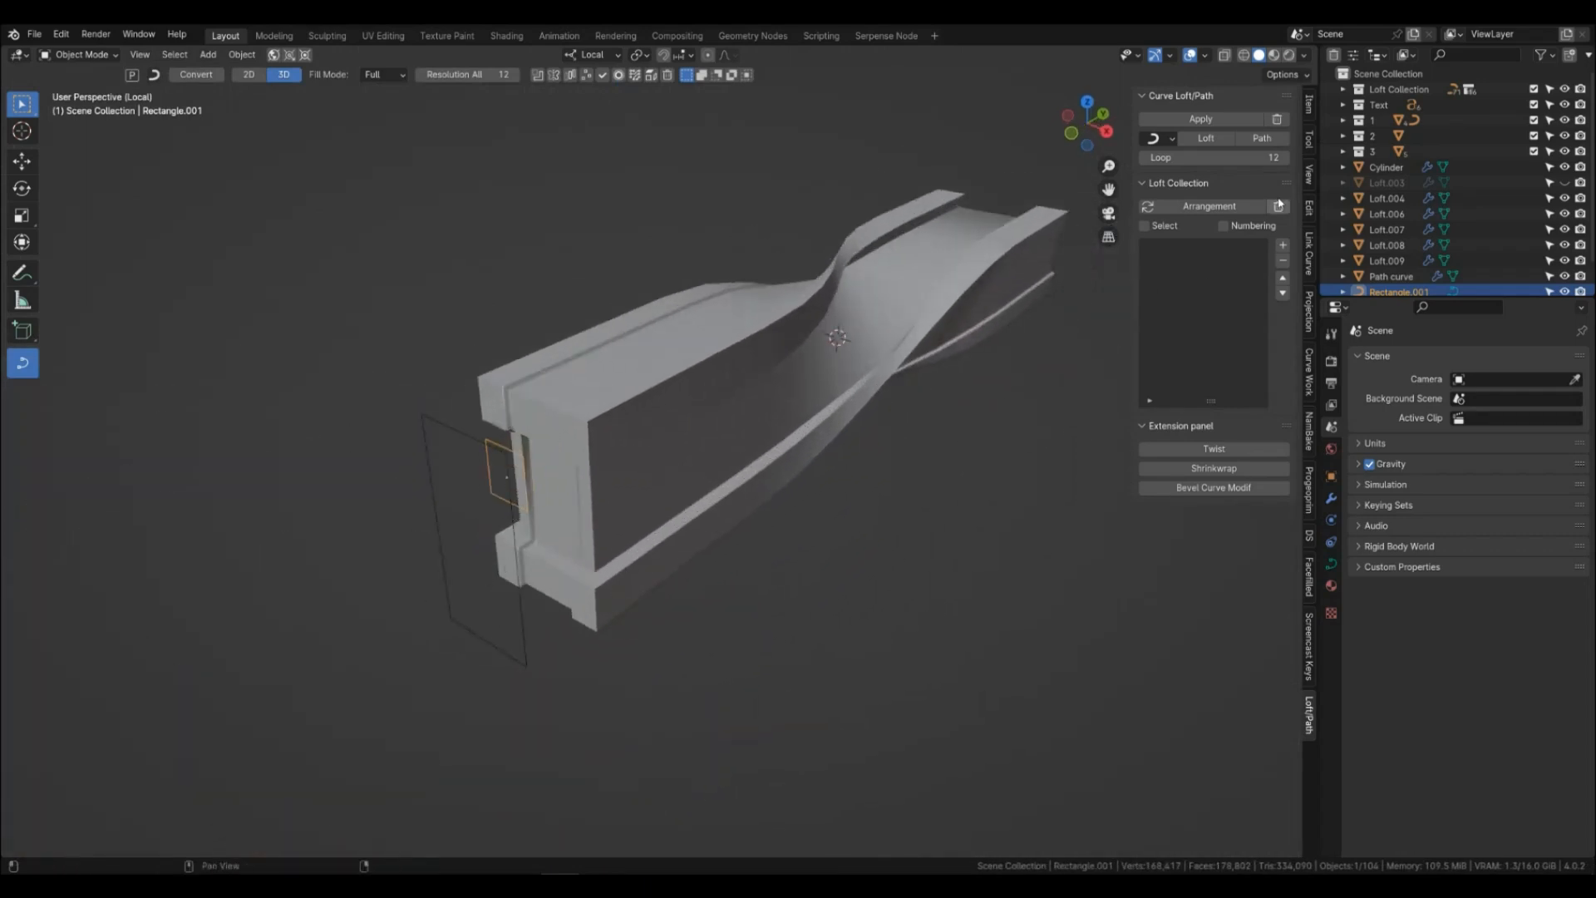
pyautogui.click(1312, 642)
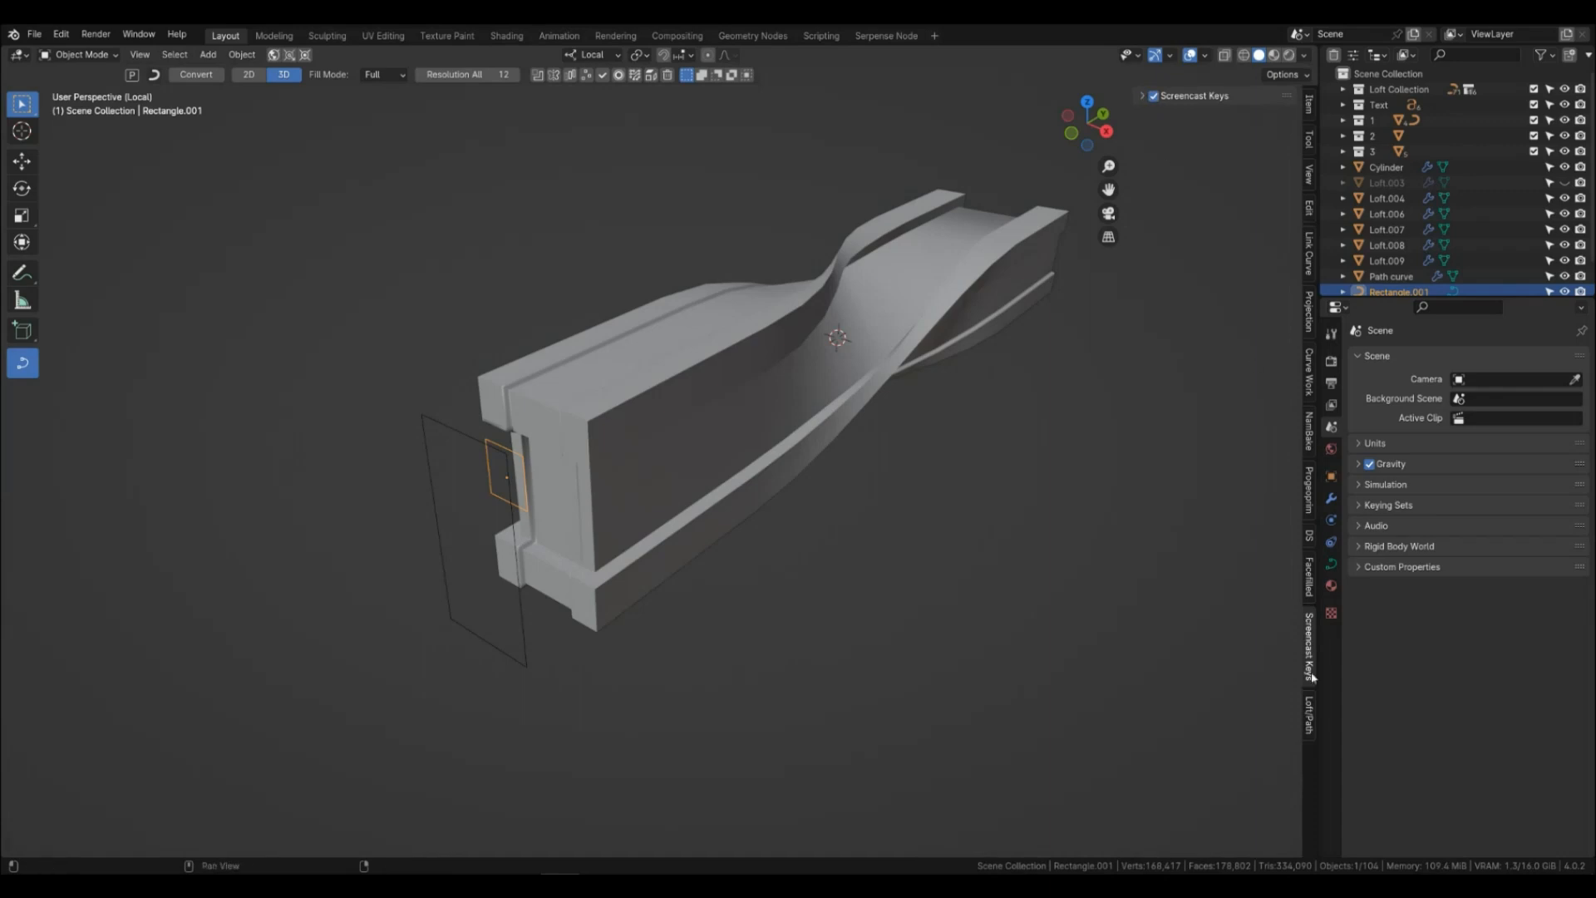
pyautogui.click(1310, 311)
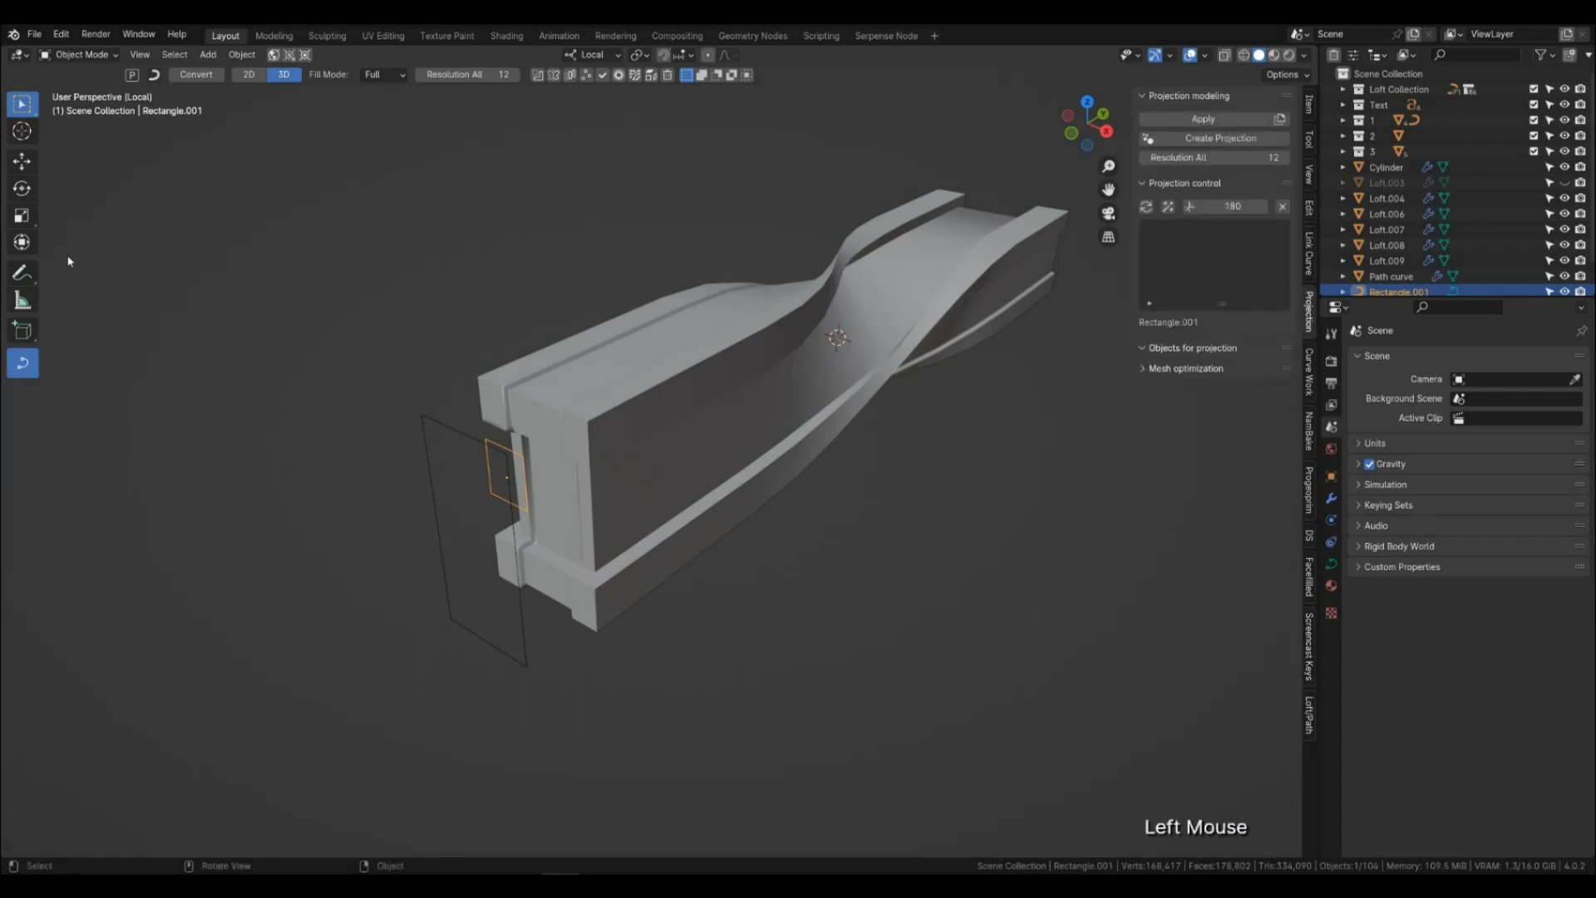
pyautogui.click(22, 161)
pyautogui.moveTo(499, 416); pyautogui.dragTo(355, 452, button='middle')
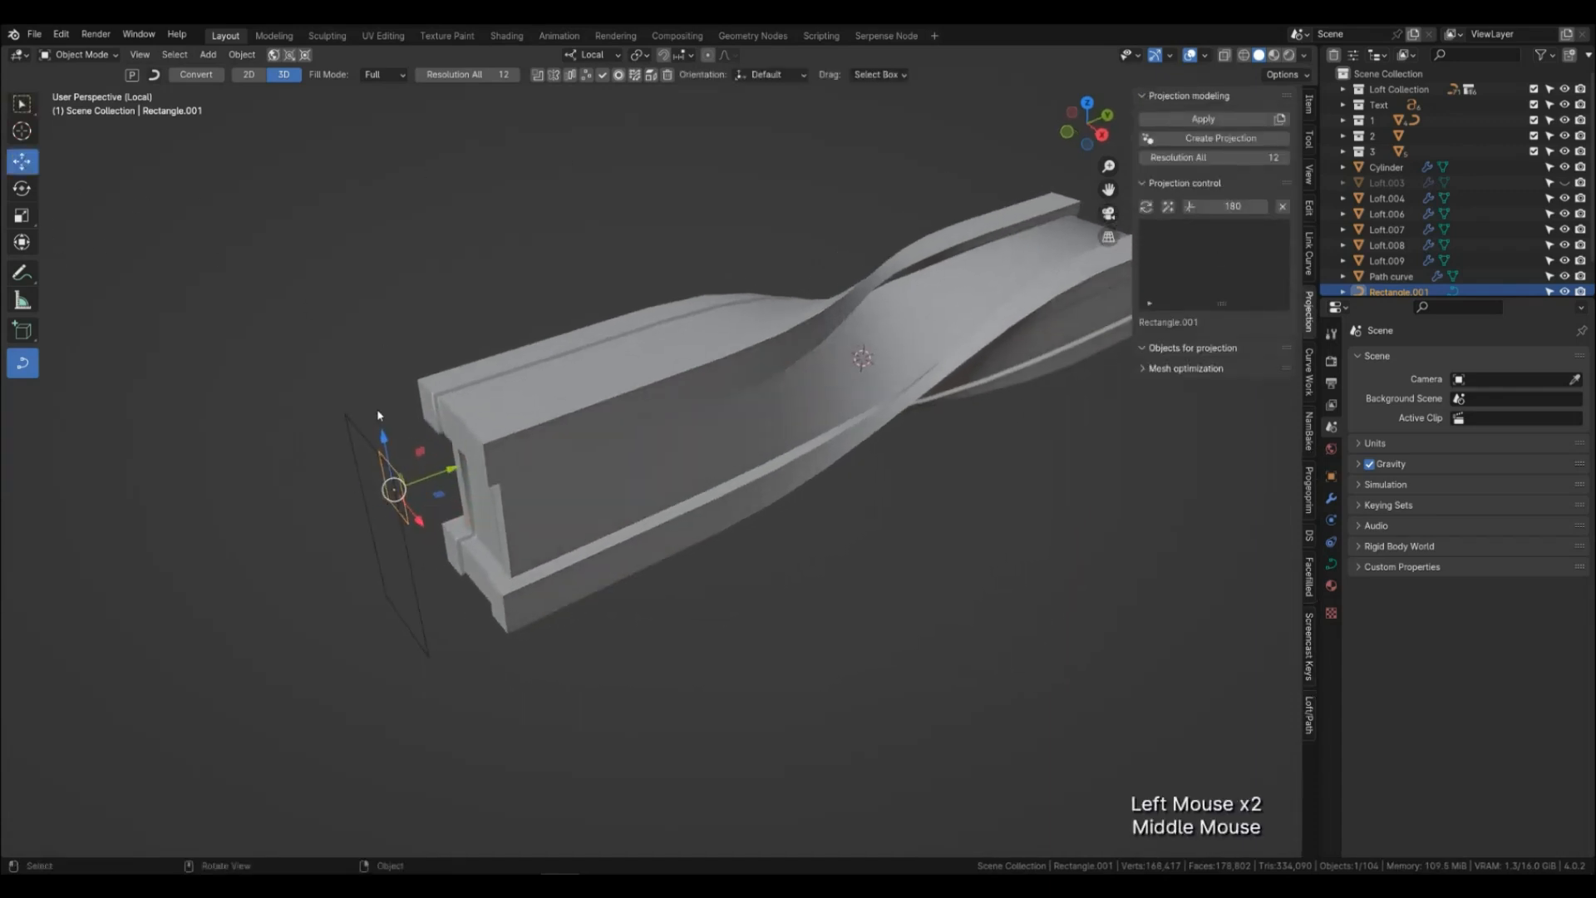
pyautogui.click(1190, 208)
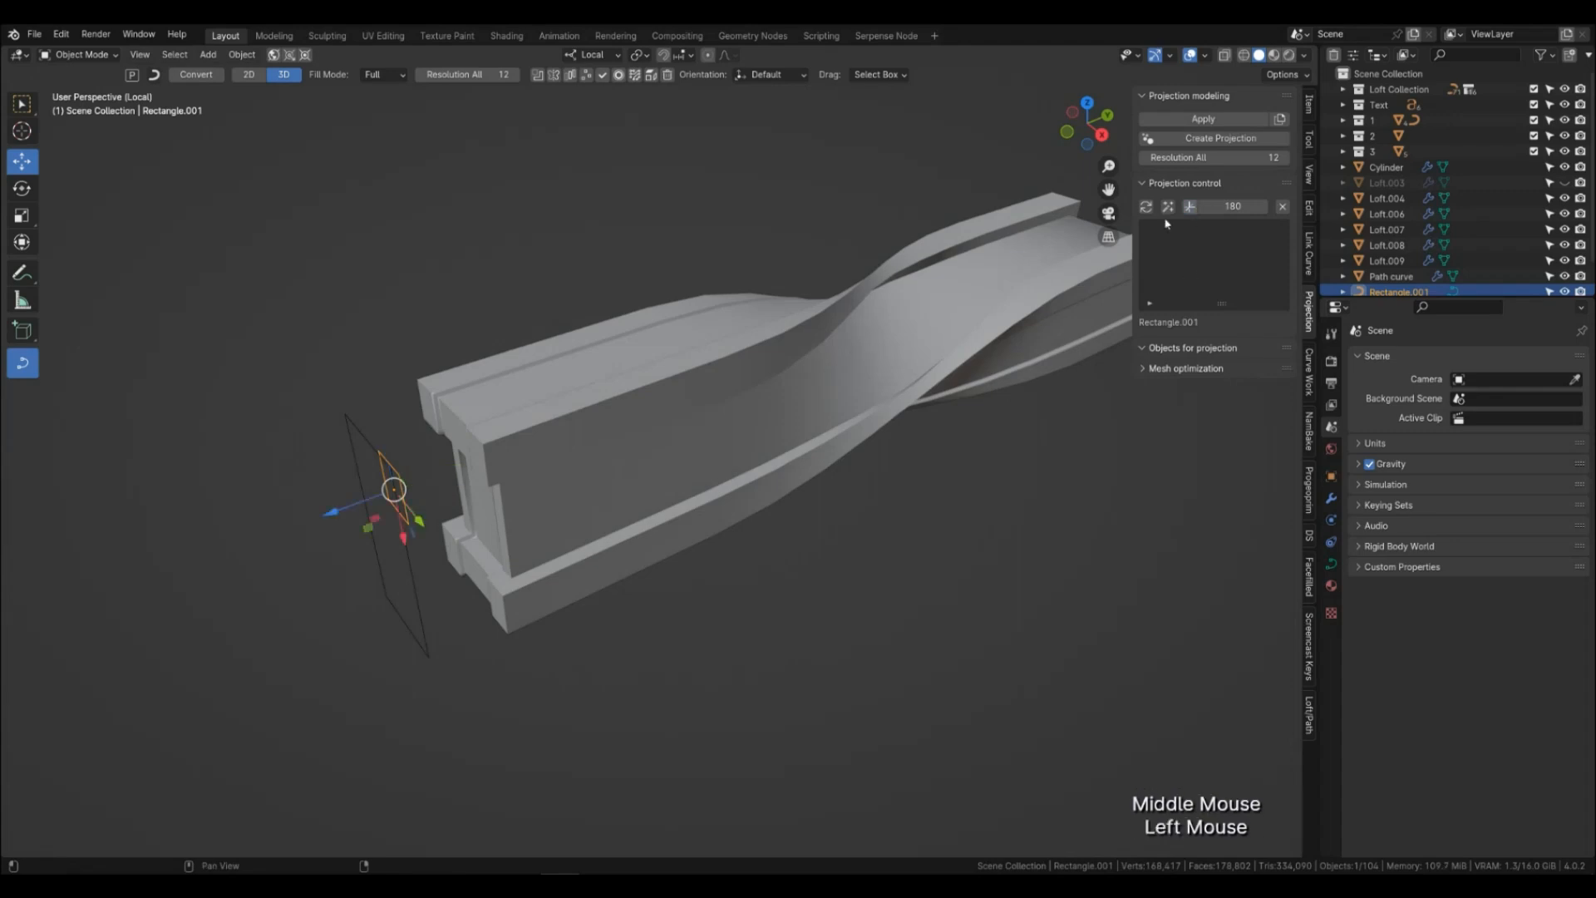
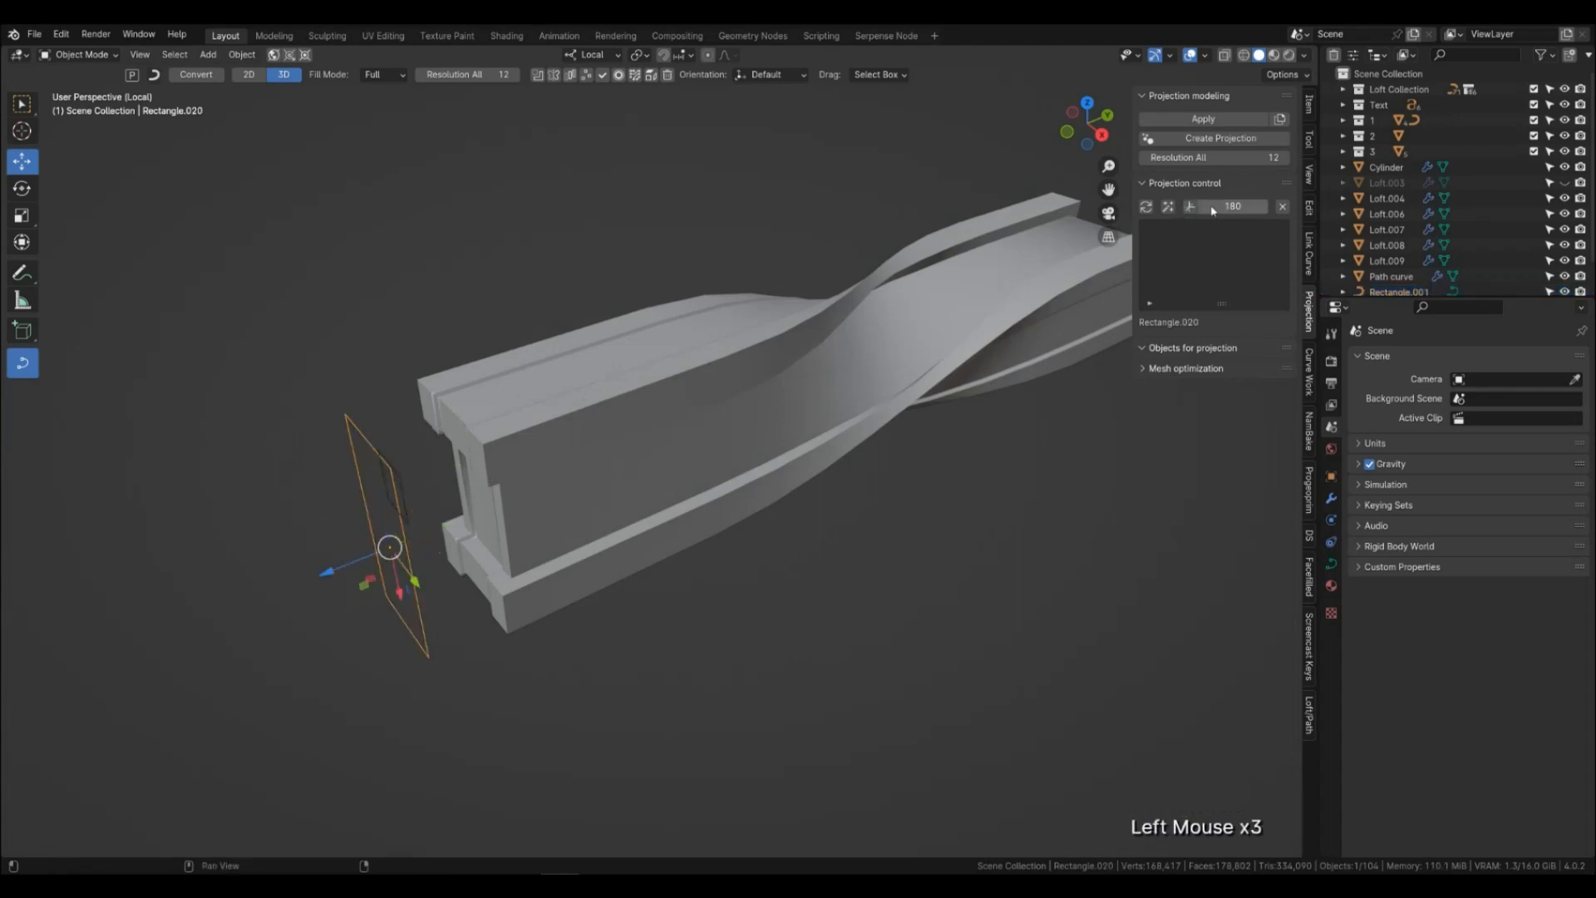
pyautogui.click(403, 481)
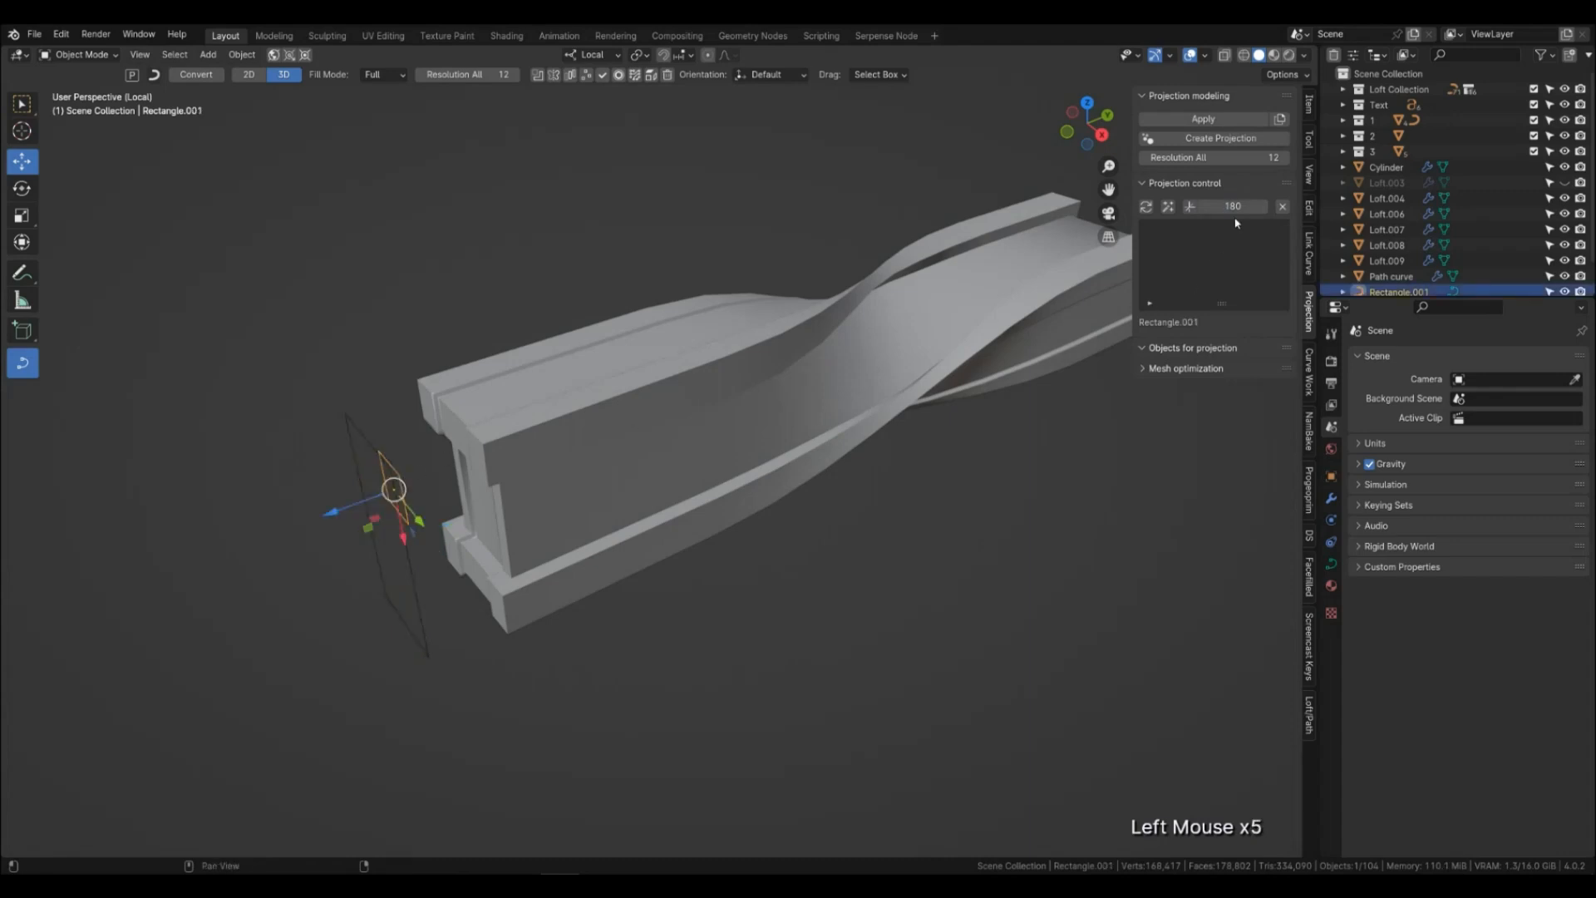
# Mirror the small corner rectangle across both X and Y with the Mirror Curve operation.
pyautogui.moveTo(516, 532); pyautogui.dragTo(613, 521, button='middle')
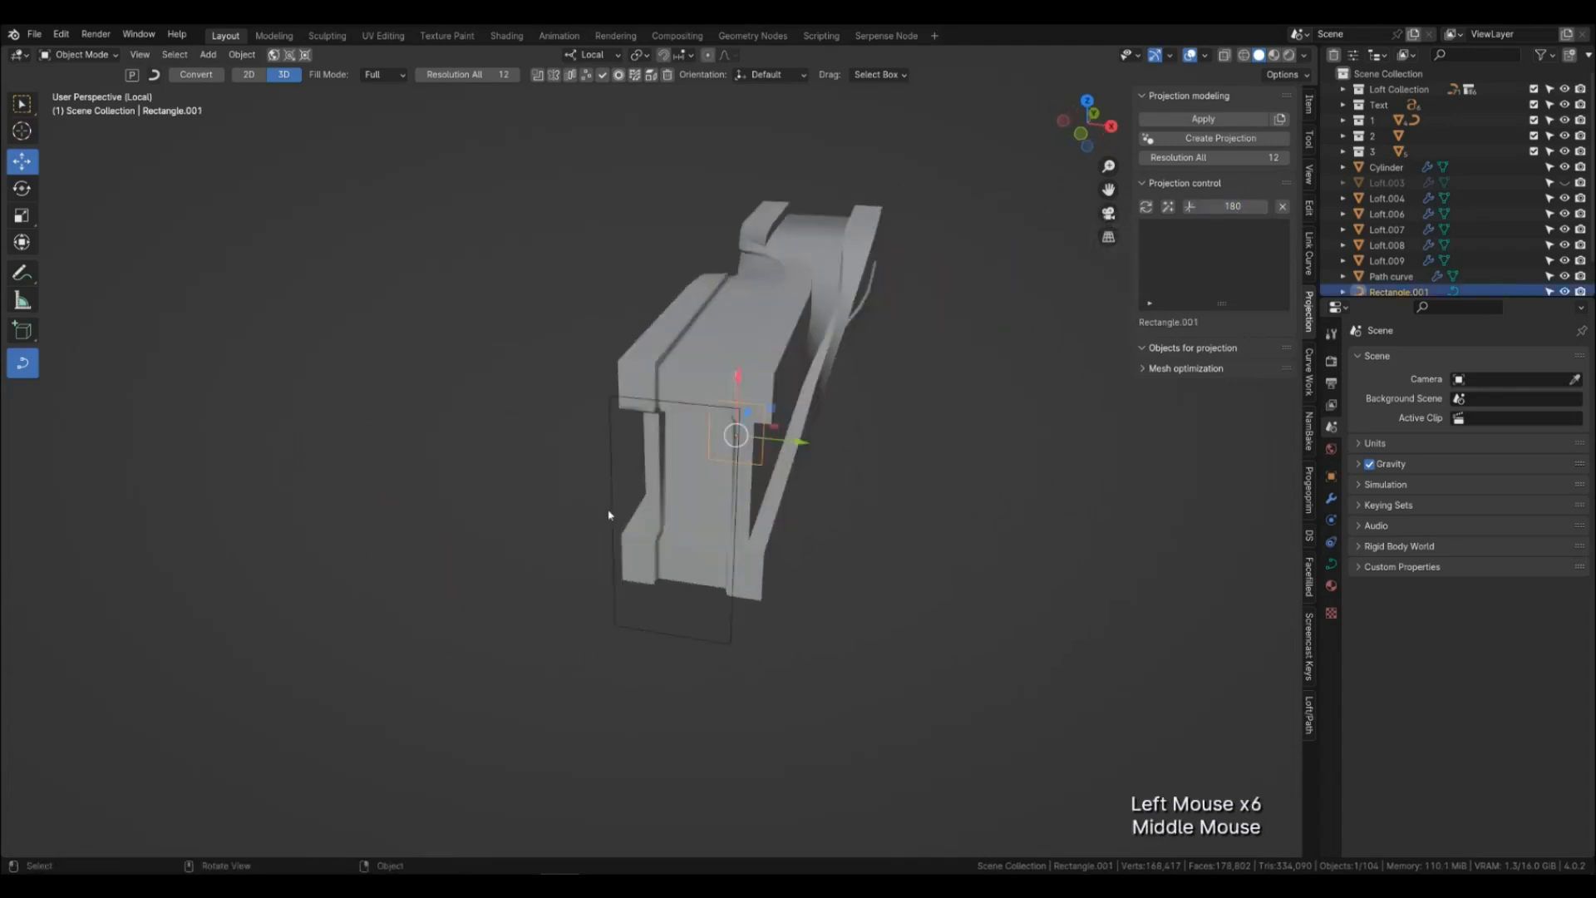
pyautogui.keyDown('shift'); pyautogui.click(766, 635); pyautogui.keyUp('shift')
pyautogui.press('KP_1')
pyautogui.scroll(2, 850, 565)
pyautogui.keyDown('shift'); pyautogui.moveTo(977, 141); pyautogui.dragTo(698, 424, button='middle'); pyautogui.keyUp('shift')
pyautogui.scroll(2, 699, 424)
pyautogui.click(719, 345)
pyautogui.scroll(-1, 720, 346)
pyautogui.keyDown('shift'); pyautogui.moveTo(720, 346); pyautogui.dragTo(745, 303, button='middle'); pyautogui.keyUp('shift')
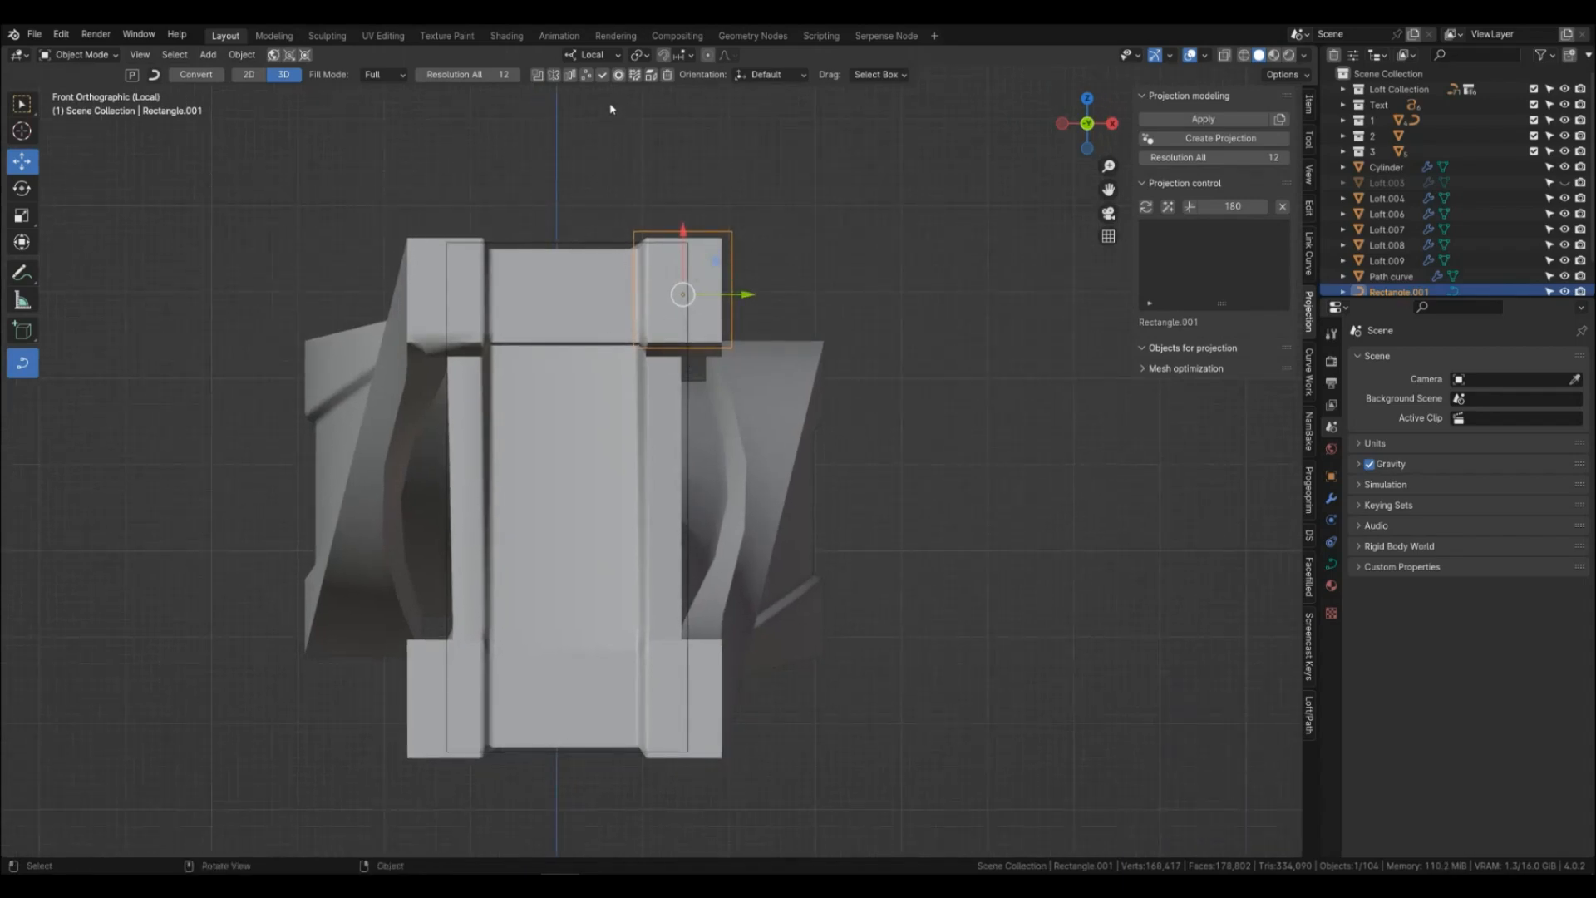
pyautogui.click(554, 75)
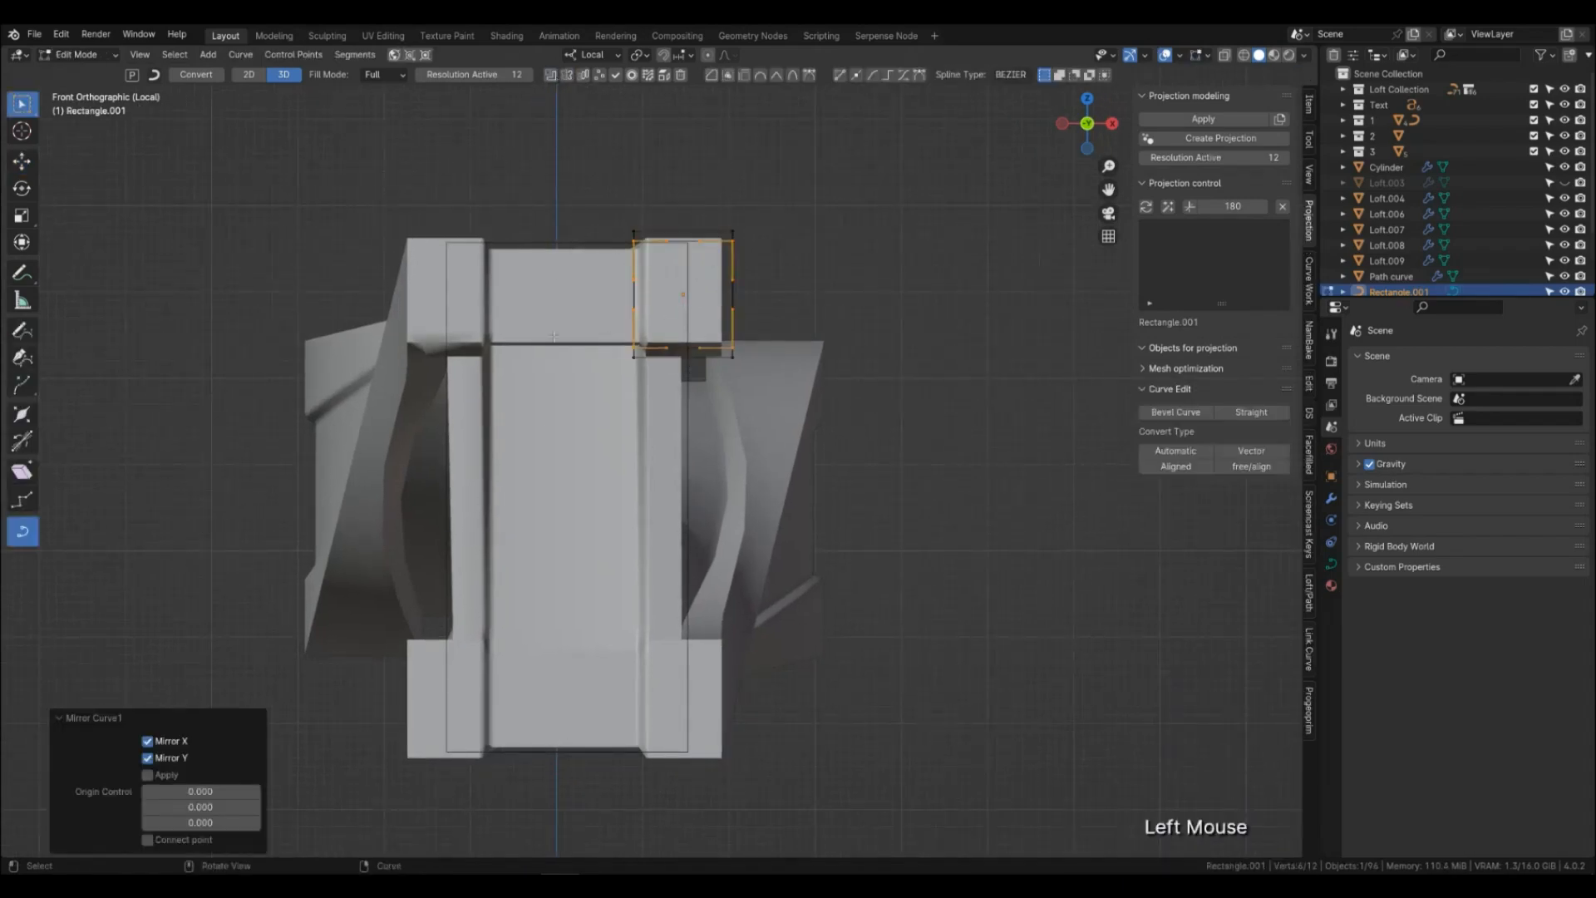
# Set the mirror's Origin Control to about -0.234 and -0.135 so the copies frame the beam's four corner blocks.
pyautogui.doubleClick(222, 790)
pyautogui.keyDown('shift'); pyautogui.moveTo(215, 258); pyautogui.dragTo(170, 277); pyautogui.keyUp('shift')
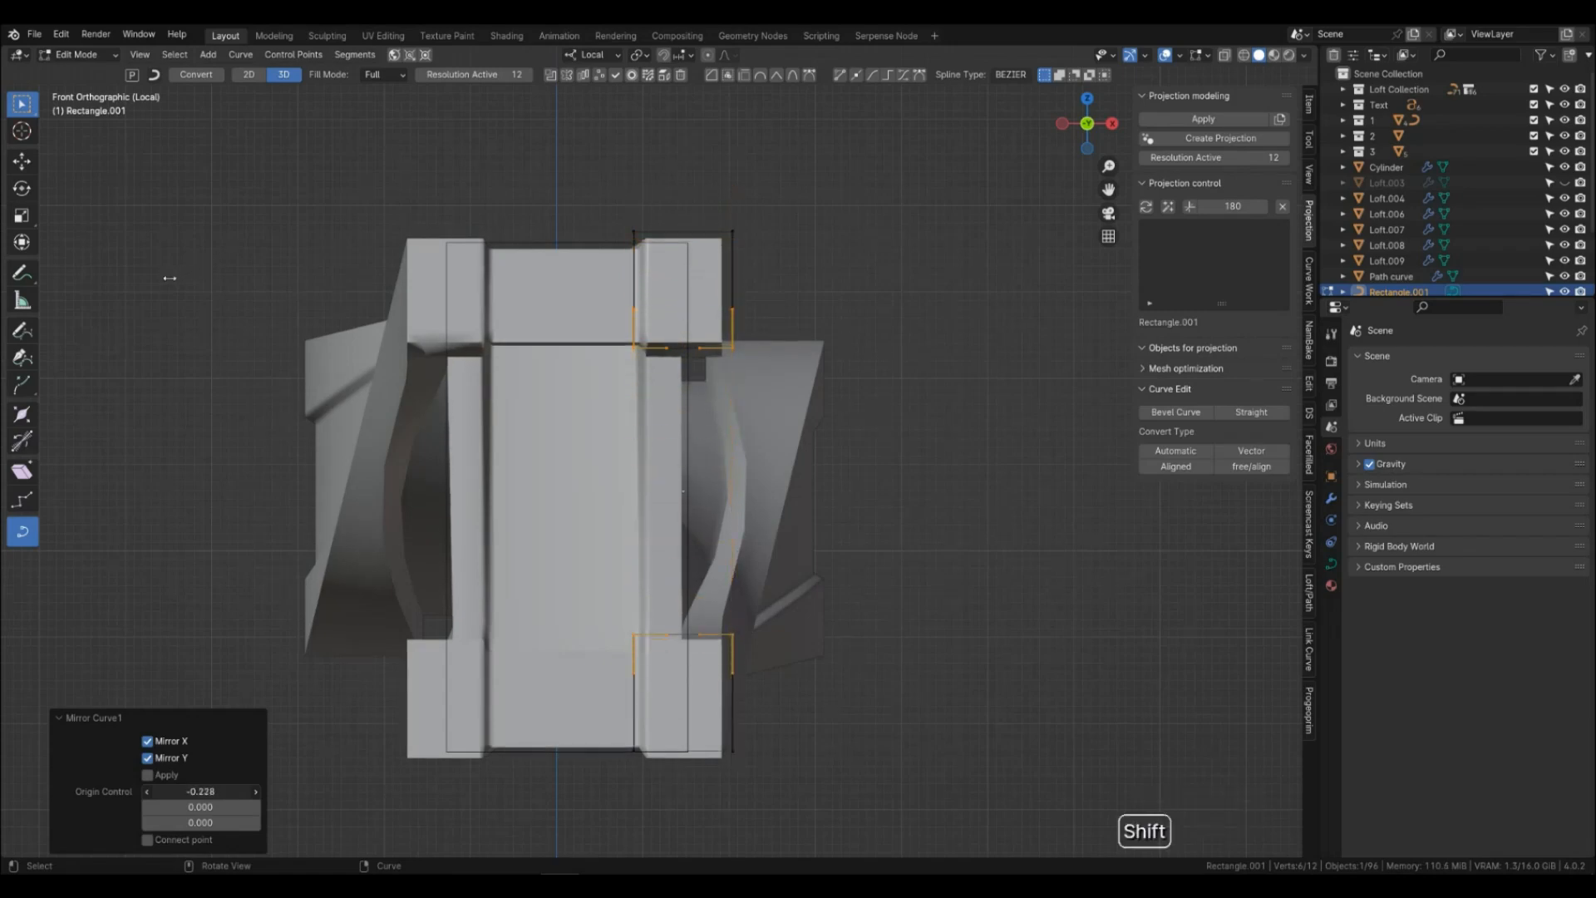
pyautogui.keyDown('shift'); pyautogui.moveTo(200, 807); pyautogui.dragTo(171, 278); pyautogui.keyUp('shift')
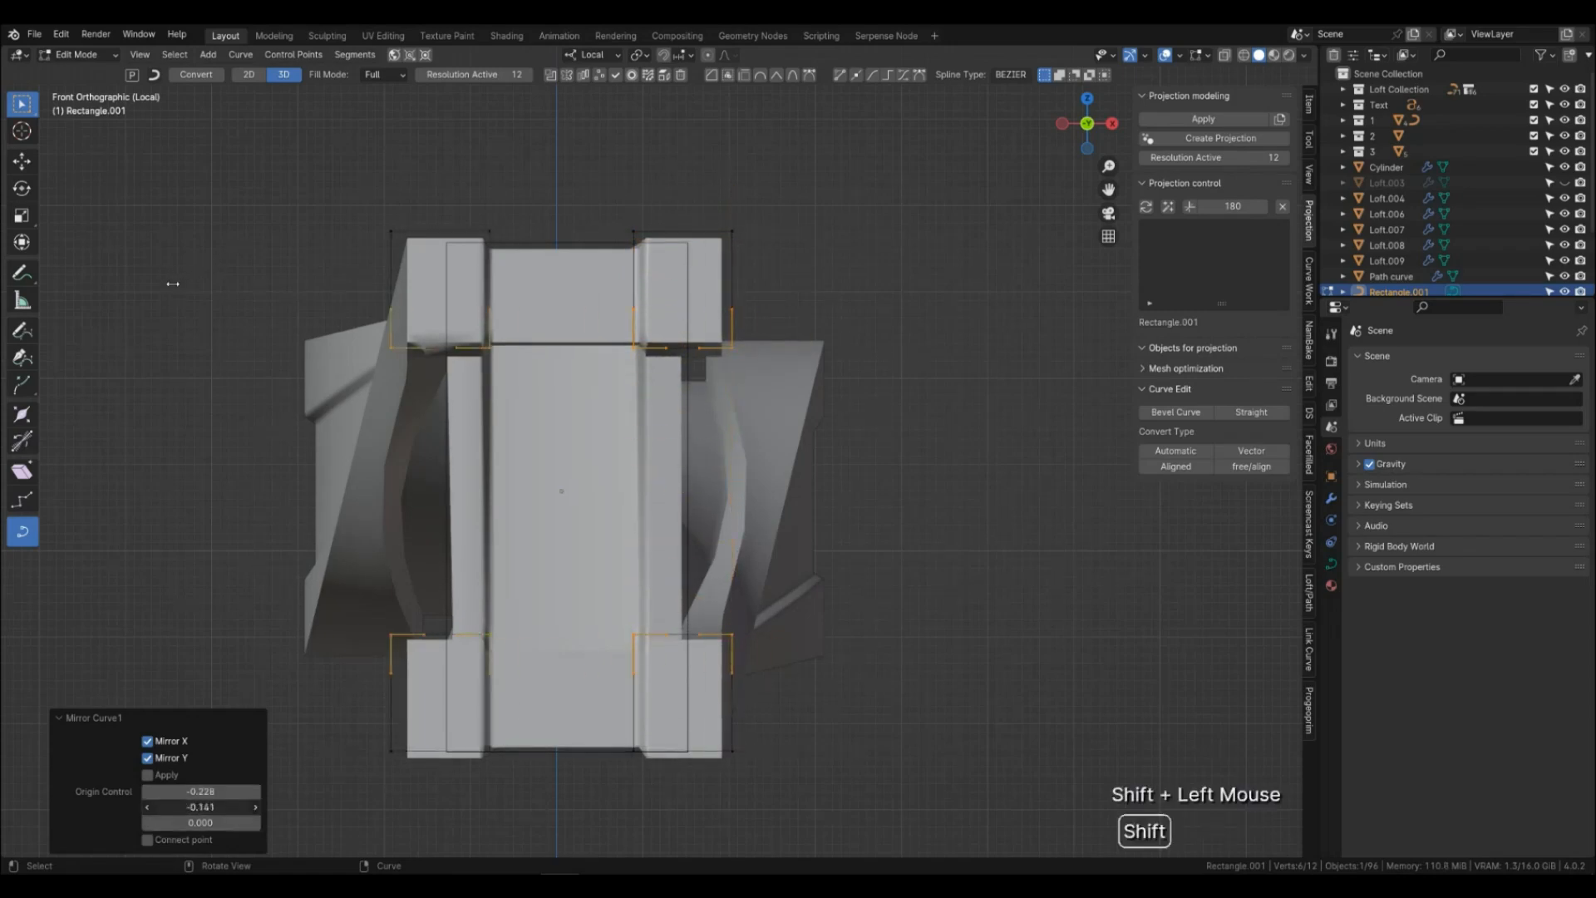
pyautogui.scroll(-2, 858, 691)
pyautogui.moveTo(858, 690); pyautogui.dragTo(631, 632, button='middle')
pyautogui.scroll(-2, 632, 632)
pyautogui.keyDown('shift'); pyautogui.moveTo(632, 632); pyautogui.dragTo(734, 620, button='middle'); pyautogui.keyUp('shift')
pyautogui.press('KP_1')
pyautogui.scroll(3, 734, 620)
pyautogui.keyDown('shift'); pyautogui.moveTo(921, 722); pyautogui.dragTo(781, 666, button='middle'); pyautogui.keyUp('shift')
pyautogui.scroll(1, 781, 666)
pyautogui.keyDown('shift'); pyautogui.moveTo(215, 807); pyautogui.dragTo(208, 791); pyautogui.keyUp('shift')
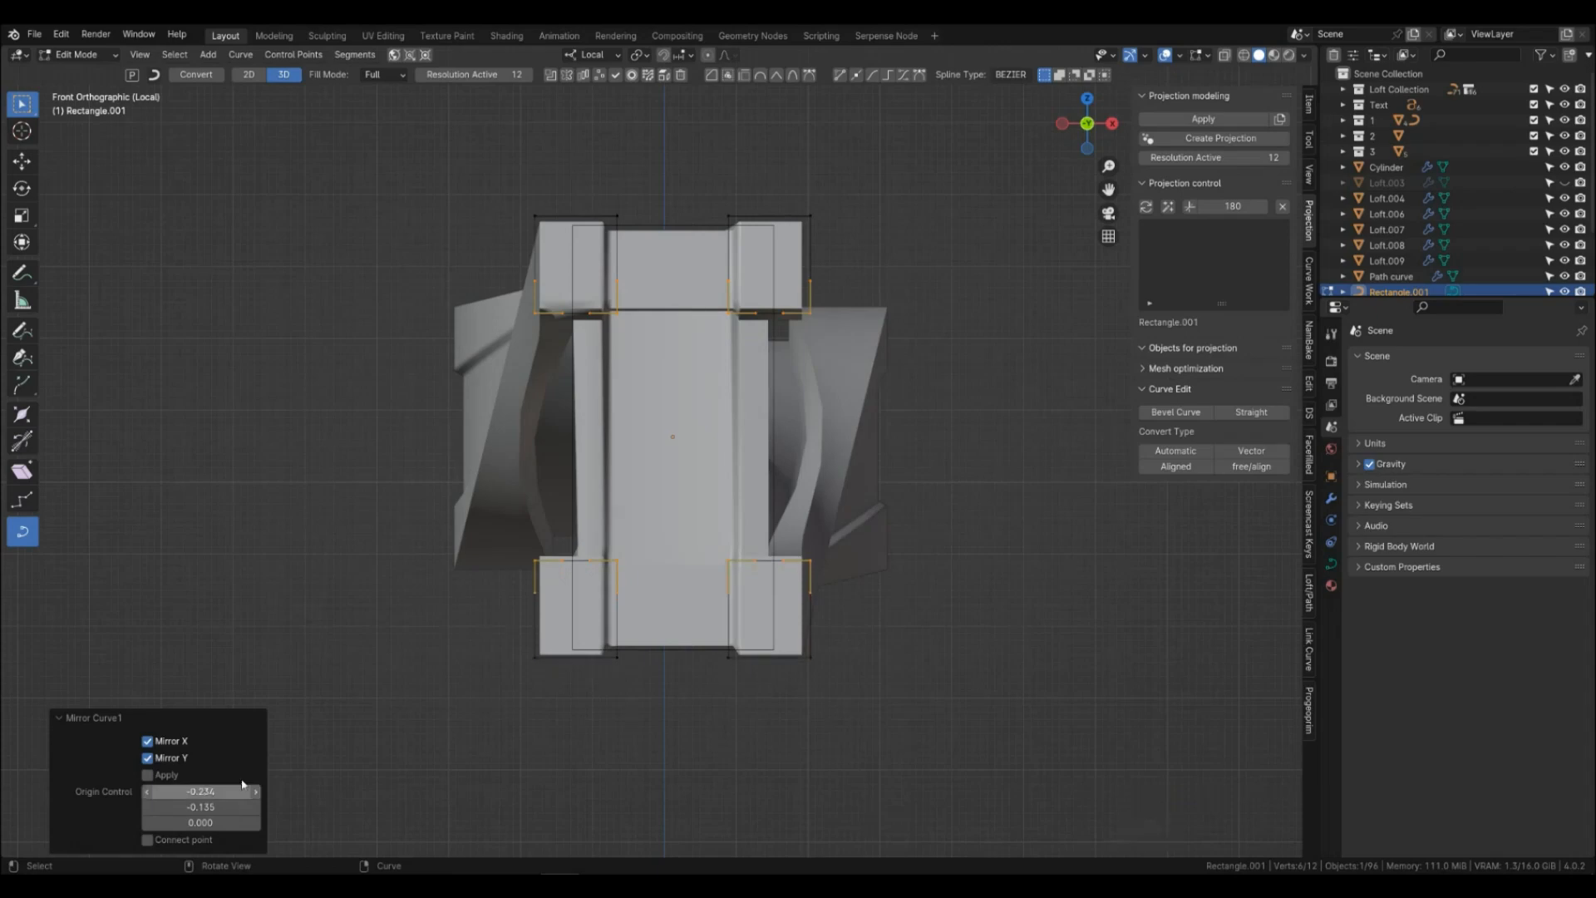
# Return to Object Mode and apply the mirror so the corner rectangles become separate curves.
pyautogui.scroll(-2, 629, 679)
pyautogui.moveTo(582, 665); pyautogui.dragTo(665, 664, button='middle')
pyautogui.press('Tab')
pyautogui.click(641, 634)
pyautogui.click(651, 640)
pyautogui.click(651, 640)
pyautogui.click(607, 74)
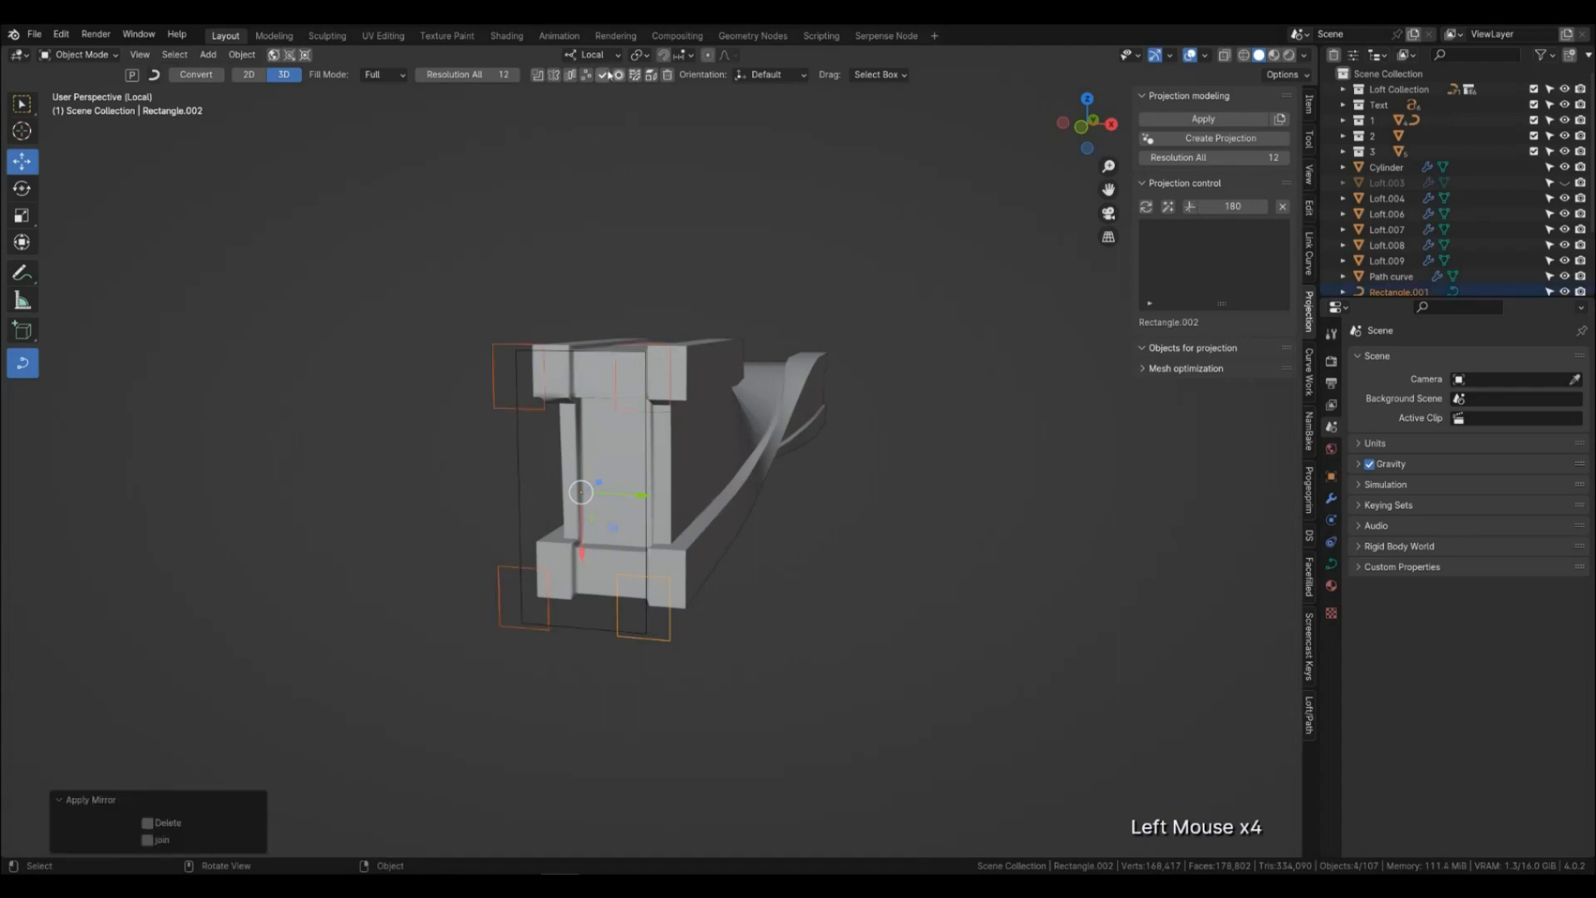
pyautogui.click(524, 670)
# Select the four corner rectangles with the large rectangle active and unite them into a single I-shaped outline using the curve boolean.
pyautogui.moveTo(546, 660); pyautogui.dragTo(482, 684, button='middle')
pyautogui.scroll(-2, 417, 620)
pyautogui.click(402, 404)
pyautogui.moveTo(403, 403); pyautogui.dragTo(516, 652)
pyautogui.keyDown('shift'); pyautogui.click(521, 553); pyautogui.keyUp('shift')
pyautogui.moveTo(519, 552); pyautogui.dragTo(720, 567, button='middle')
pyautogui.scroll(2, 720, 597)
pyautogui.scroll(1, 721, 597)
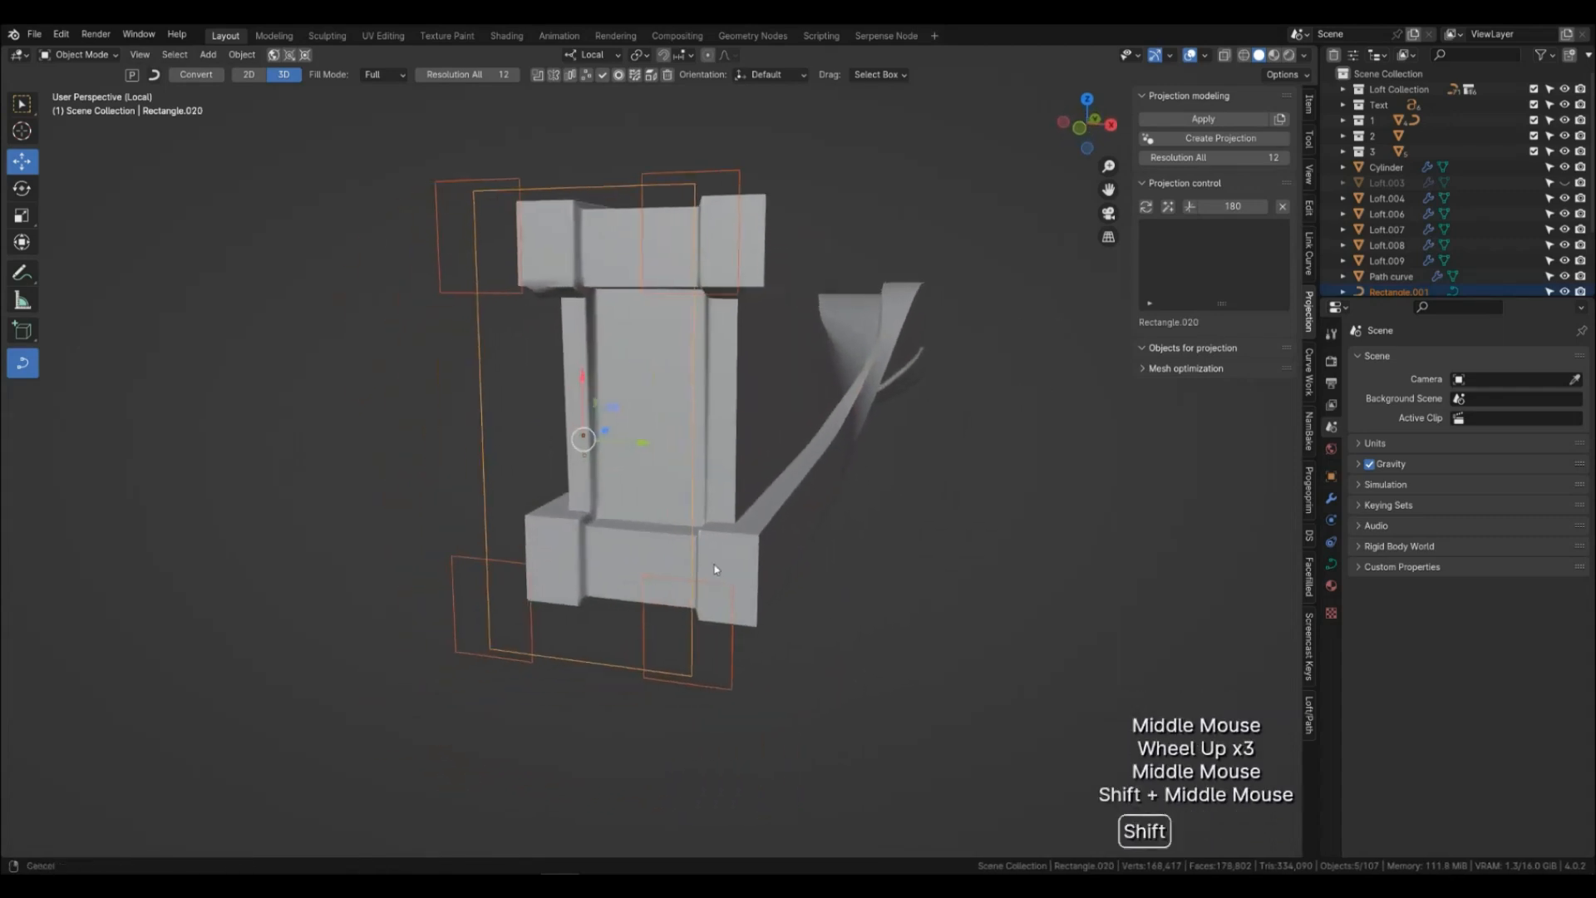
pyautogui.click(537, 75)
pyautogui.click(881, 630)
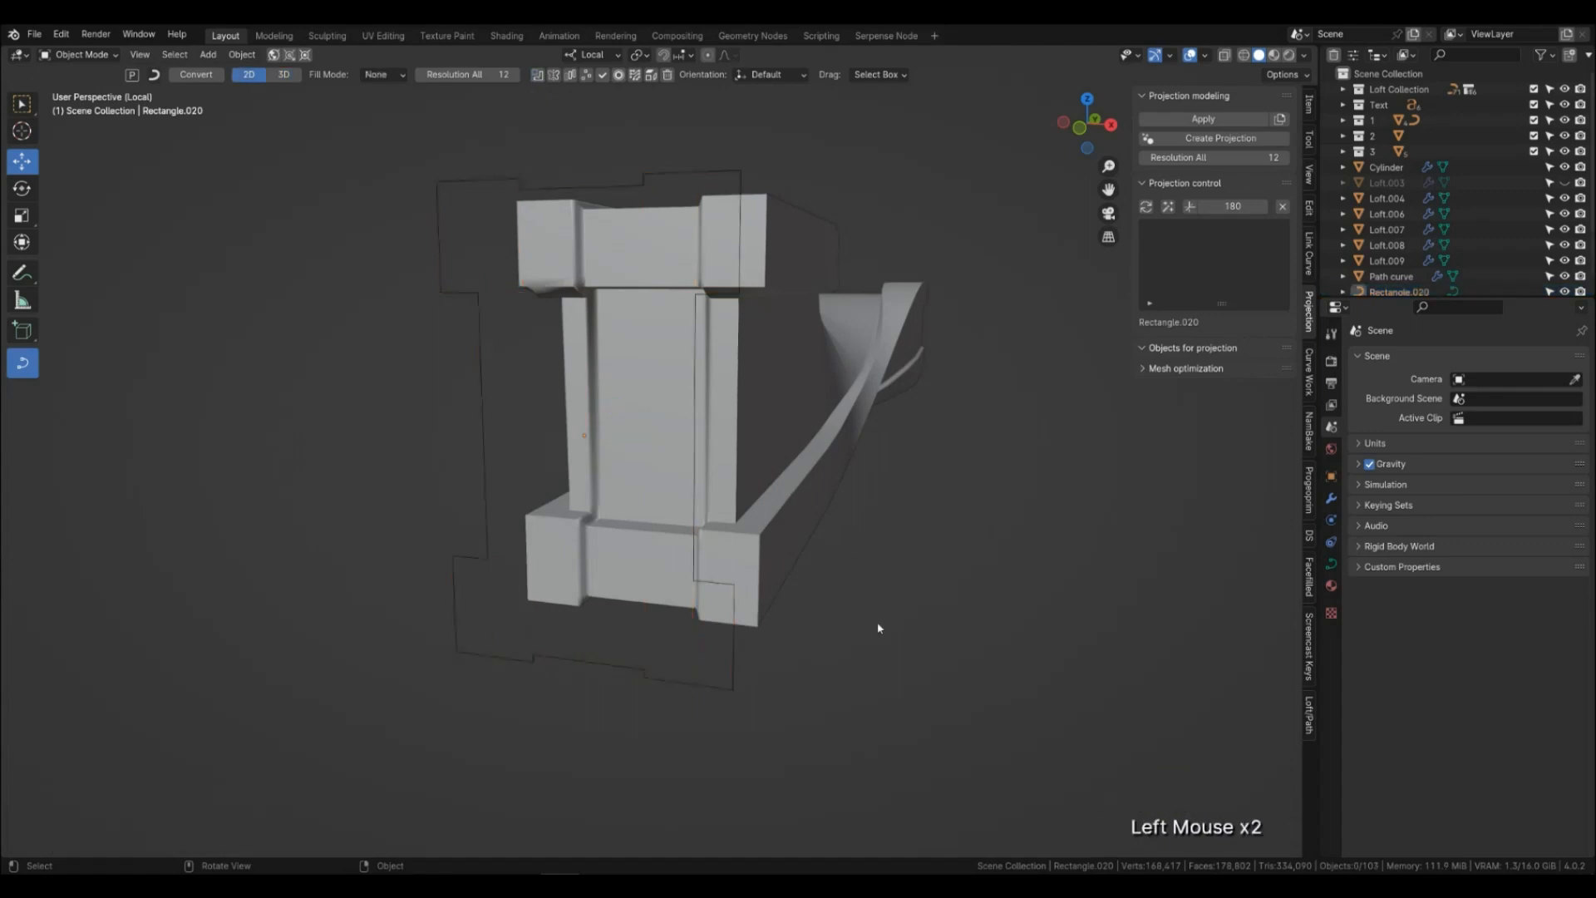
# Move the I-shaped outline about 0.217 m along its local Z so it wraps the beam's end.
pyautogui.scroll(-2, 875, 633)
pyautogui.moveTo(875, 634); pyautogui.dragTo(712, 658, button='middle')
pyautogui.click(595, 587)
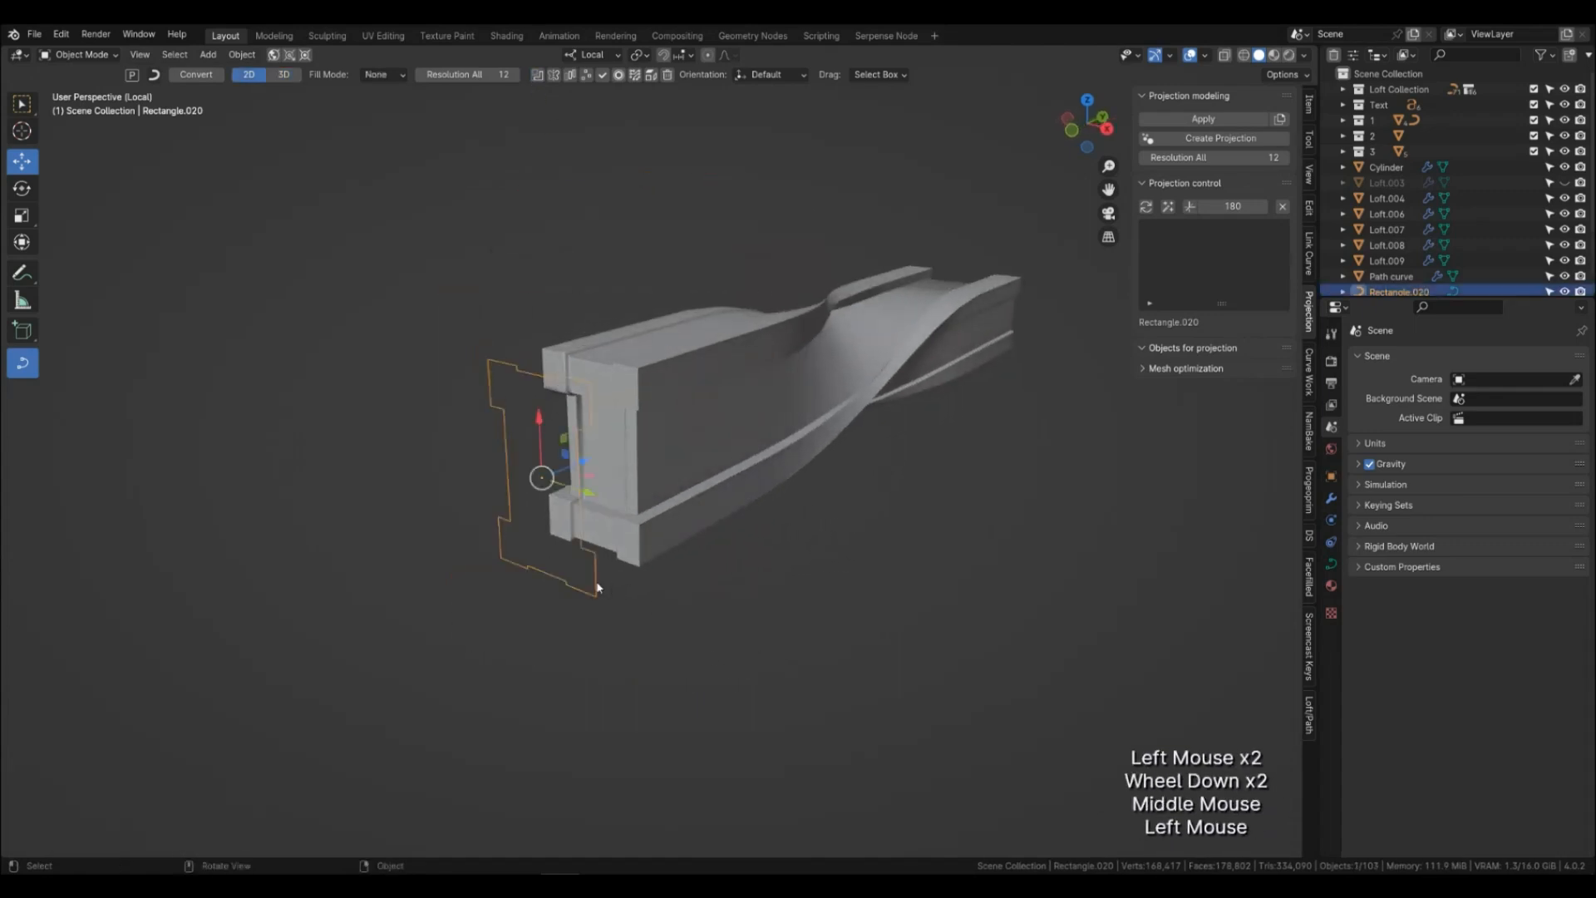
pyautogui.moveTo(579, 475); pyautogui.dragTo(638, 432)
pyautogui.moveTo(638, 432); pyautogui.dragTo(755, 529, button='middle')
pyautogui.scroll(3, 755, 529)
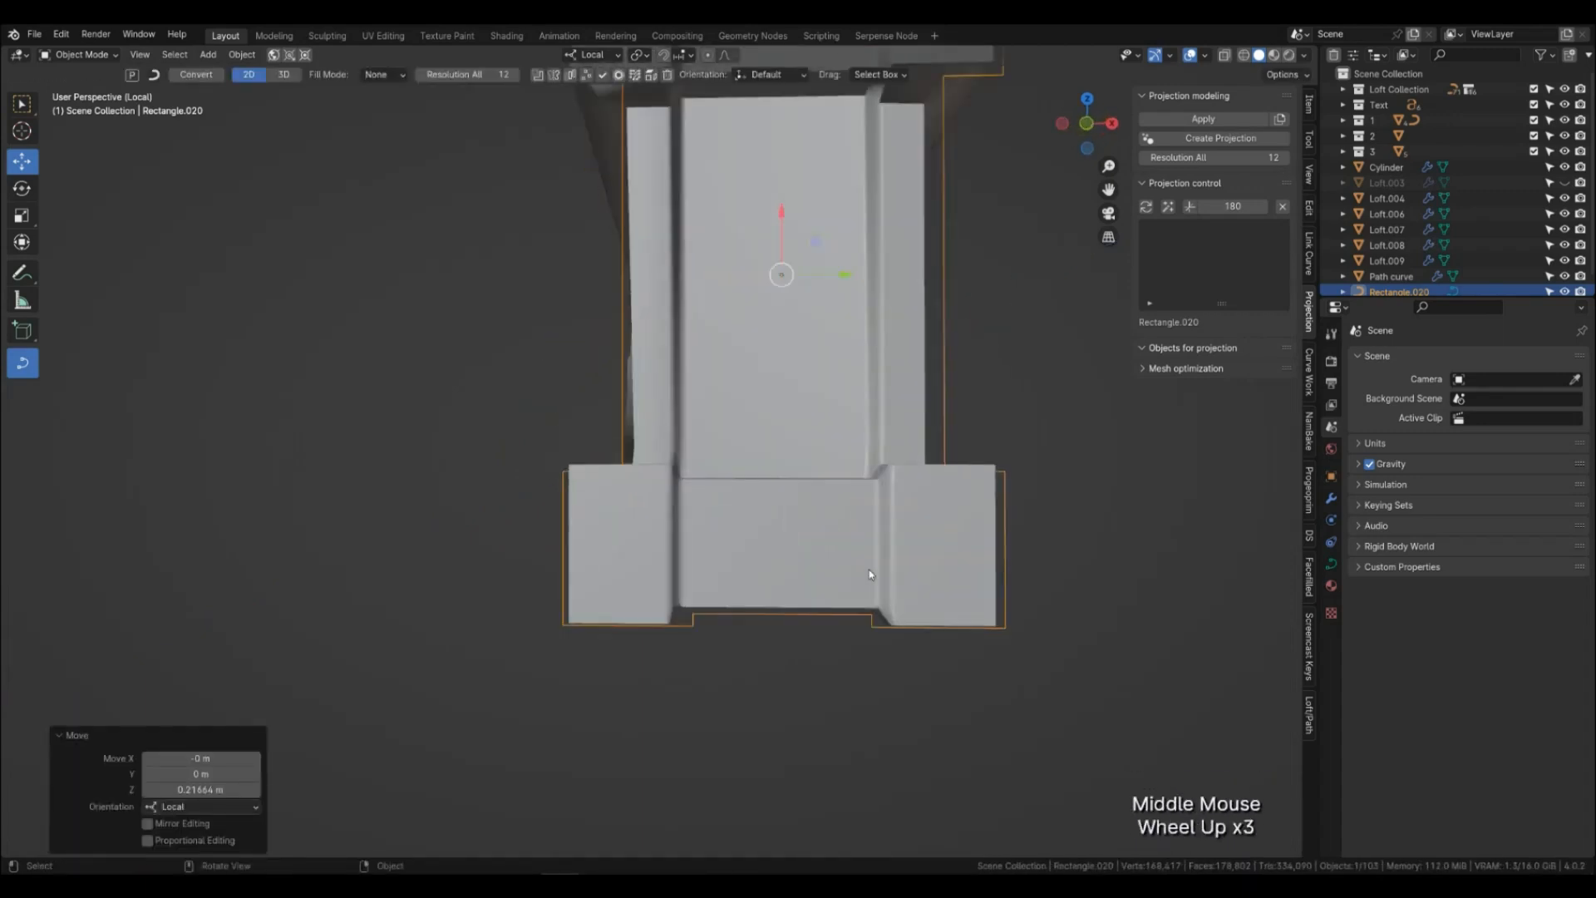
# Move the outline's lower inner-corner points on both sides vertically to match the tops of the beam's lower blocks.
pyautogui.press('Tab')
pyautogui.moveTo(537, 424); pyautogui.dragTo(633, 479)
pyautogui.press('g')
pyautogui.press('z')
pyautogui.click(662, 476)
pyautogui.moveTo(923, 404); pyautogui.dragTo(1086, 522)
pyautogui.press('g')
pyautogui.press('z')
pyautogui.click(1090, 514)
pyautogui.moveTo(1090, 514); pyautogui.dragTo(1061, 566, button='middle')
pyautogui.moveTo(1062, 561); pyautogui.dragTo(953, 496, button='middle')
pyautogui.scroll(-2, 920, 492)
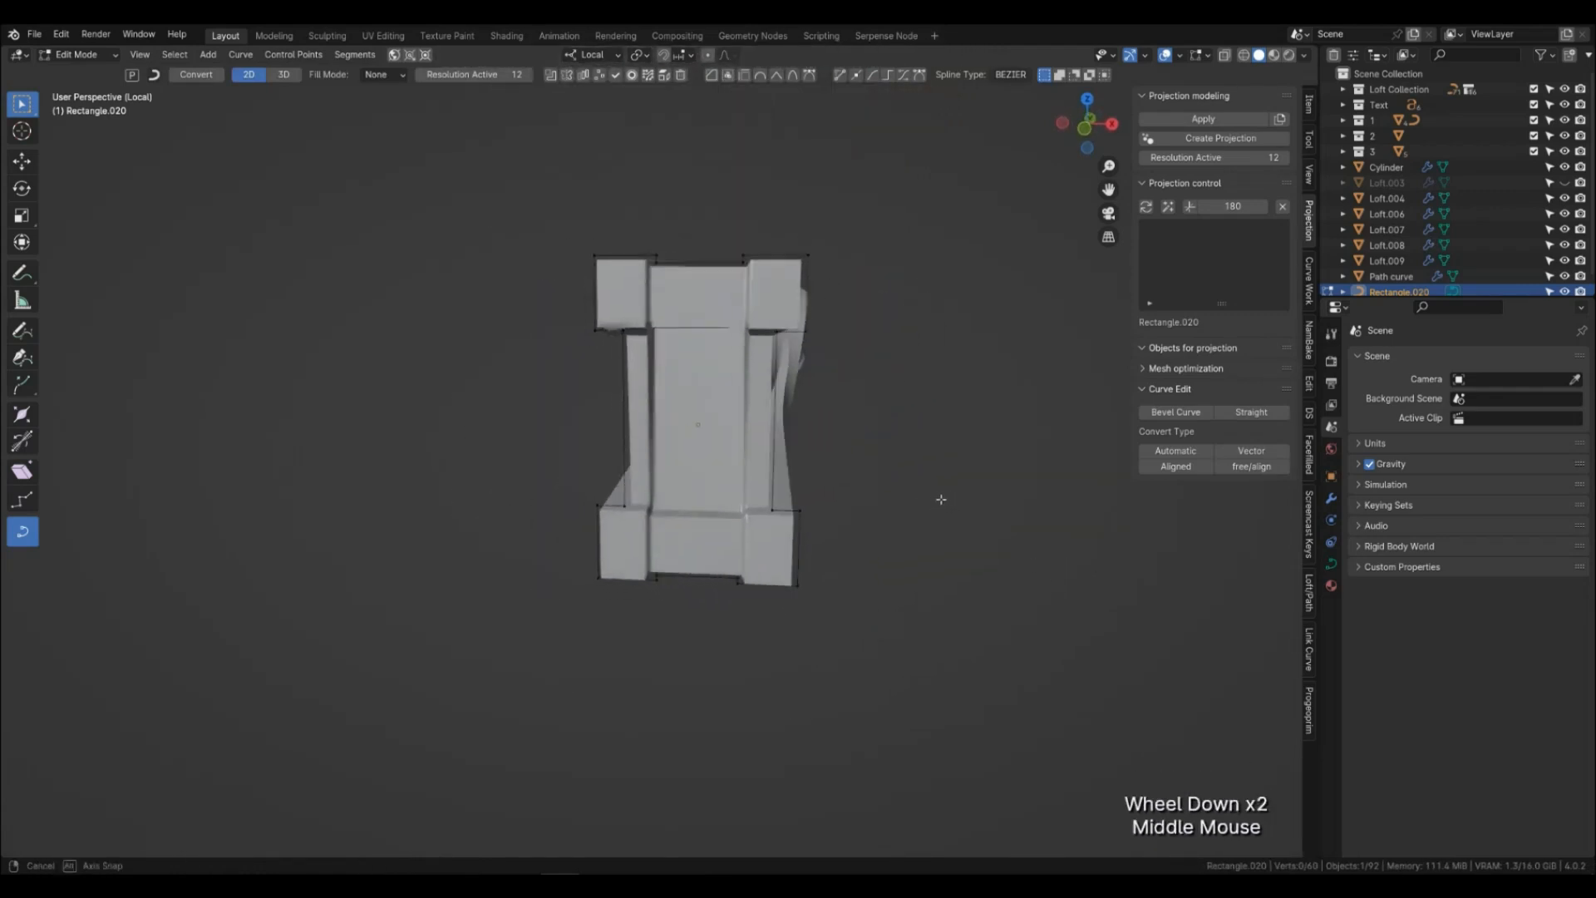
pyautogui.scroll(1, 930, 496)
pyautogui.press('Tab')
# Duplicate the I-shaped outline and move the copy about 0.719 m along local Z, further down the beam.
pyautogui.moveTo(923, 516); pyautogui.dragTo(807, 583, button='middle')
pyautogui.scroll(-1, 806, 584)
pyautogui.scroll(-1, 807, 584)
pyautogui.moveTo(710, 507); pyautogui.dragTo(637, 527, button='middle')
pyautogui.hotkey('shift', 'd')
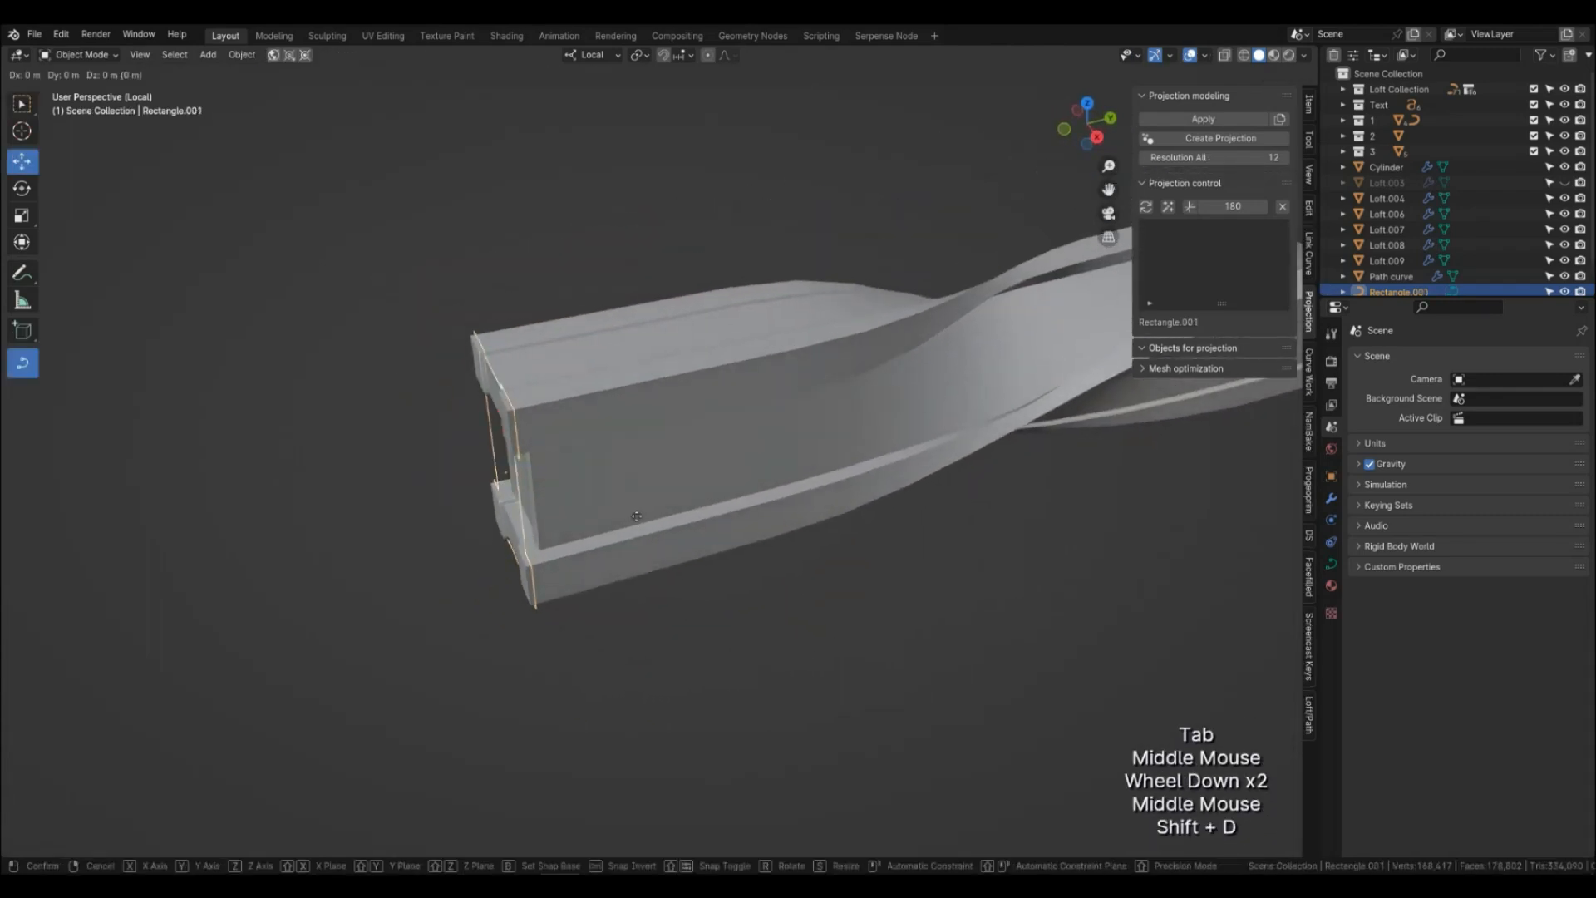
pyautogui.rightClick(571, 463)
pyautogui.moveTo(570, 463); pyautogui.dragTo(647, 442)
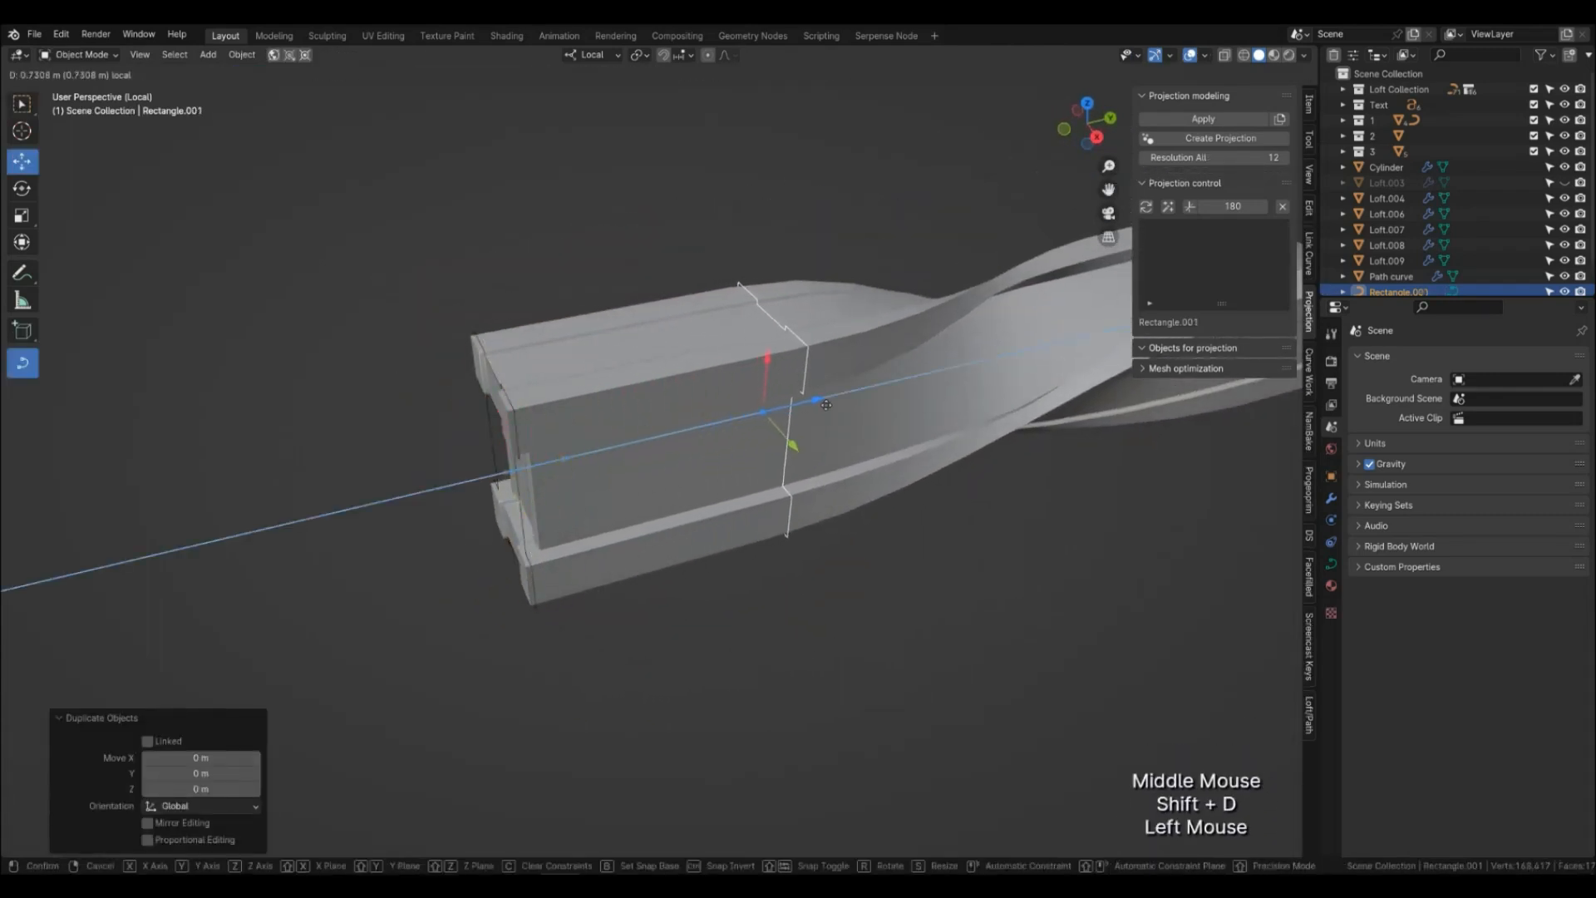
pyautogui.moveTo(823, 406); pyautogui.dragTo(825, 409)
pyautogui.moveTo(824, 409); pyautogui.dragTo(969, 527, button='middle')
pyautogui.scroll(2, 969, 527)
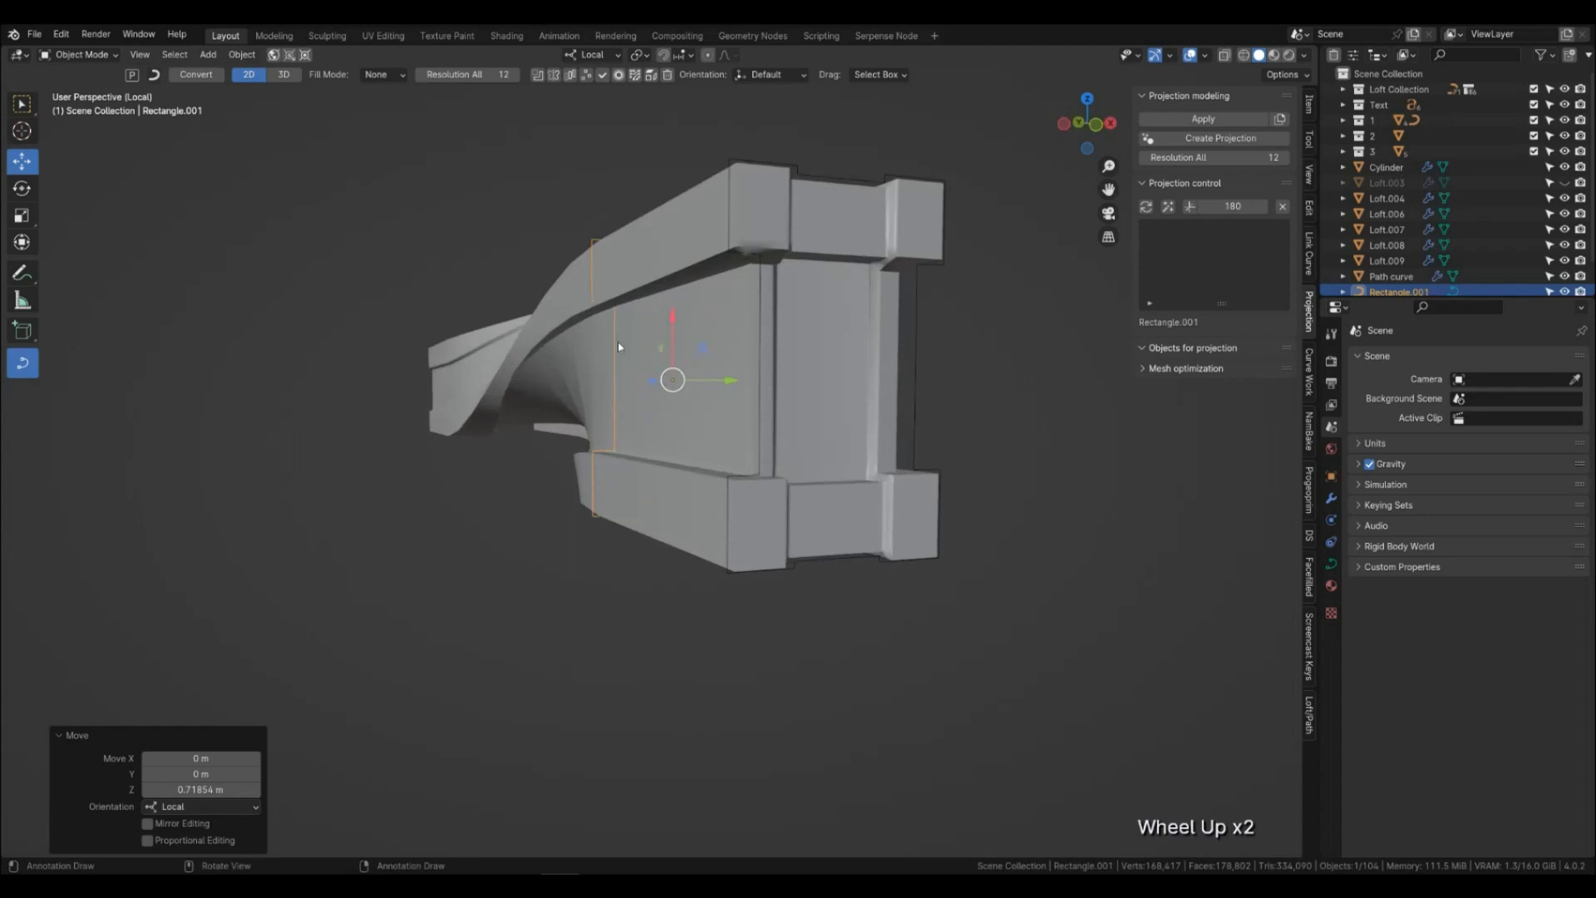
# Lower the copied outline's upper inner-corner points on one side by about 0.007 m along global Z.
pyautogui.press('Tab')
pyautogui.press('g')
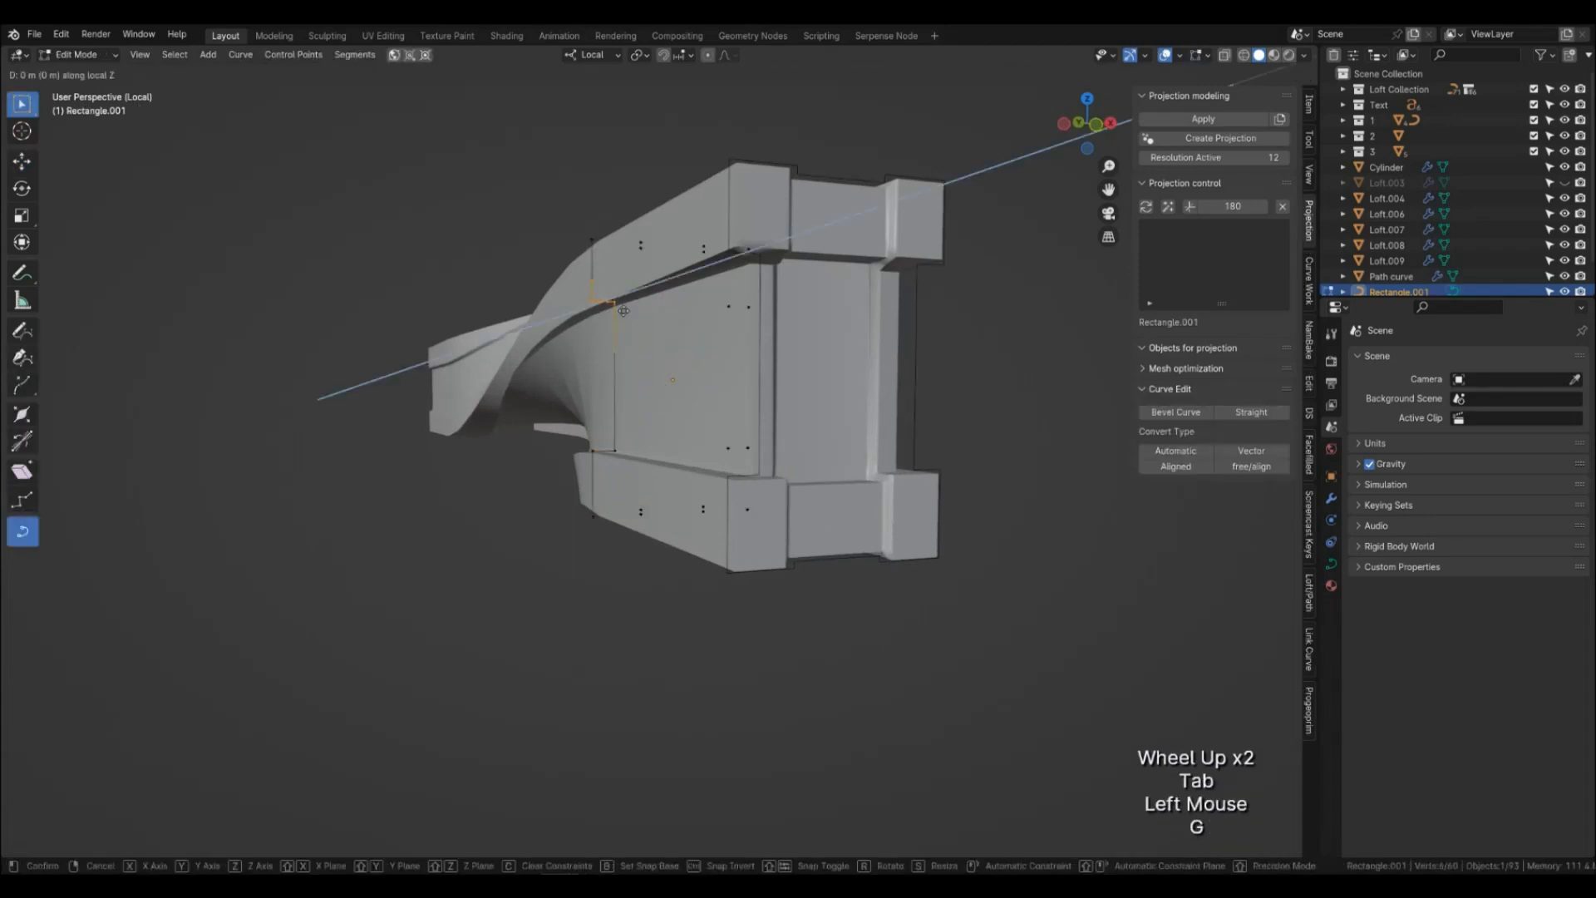
pyautogui.click(624, 313)
pyautogui.moveTo(624, 313); pyautogui.dragTo(733, 384, button='middle')
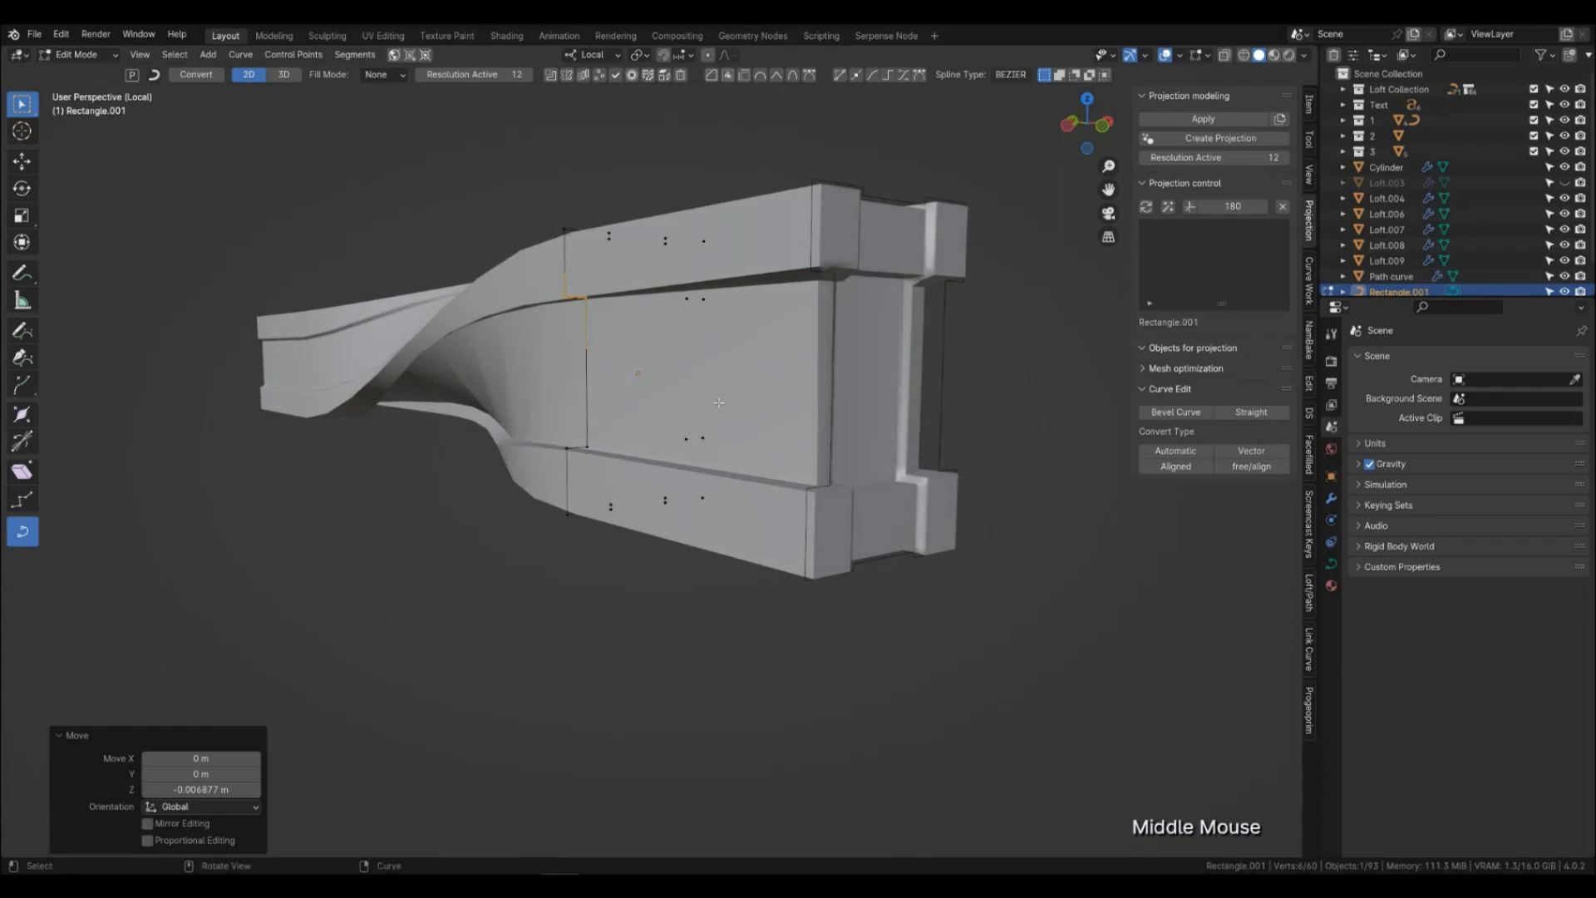
# Move the copied outline about 0.333 m back toward the beam's end along its local Z.
pyautogui.press('Tab')
pyautogui.moveTo(617, 387); pyautogui.dragTo(619, 372)
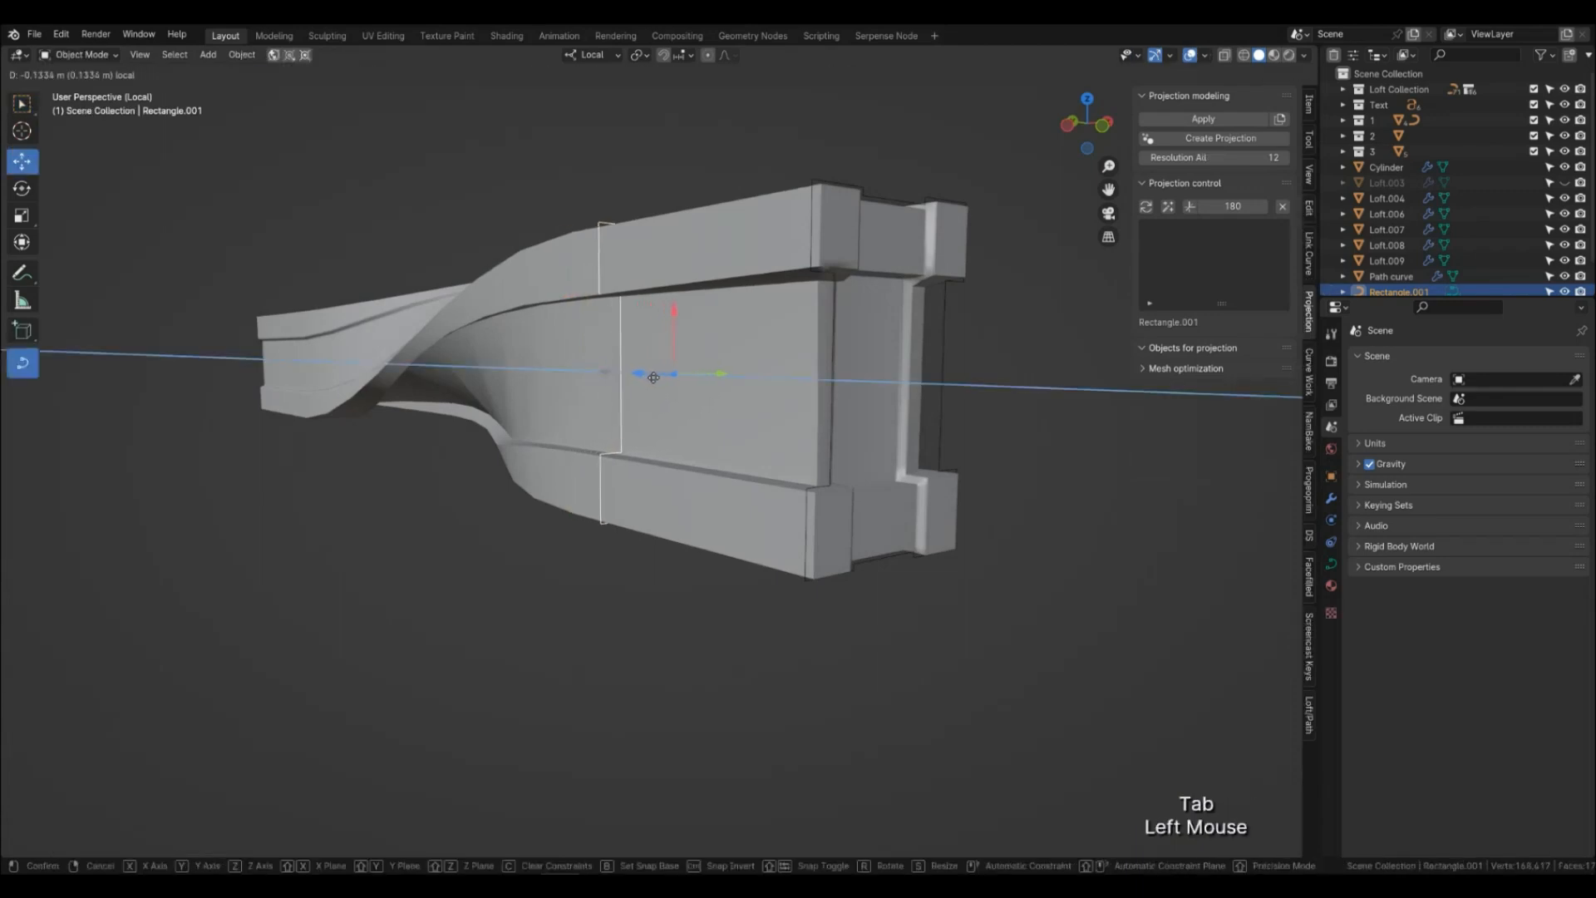
pyautogui.moveTo(712, 397); pyautogui.dragTo(712, 397)
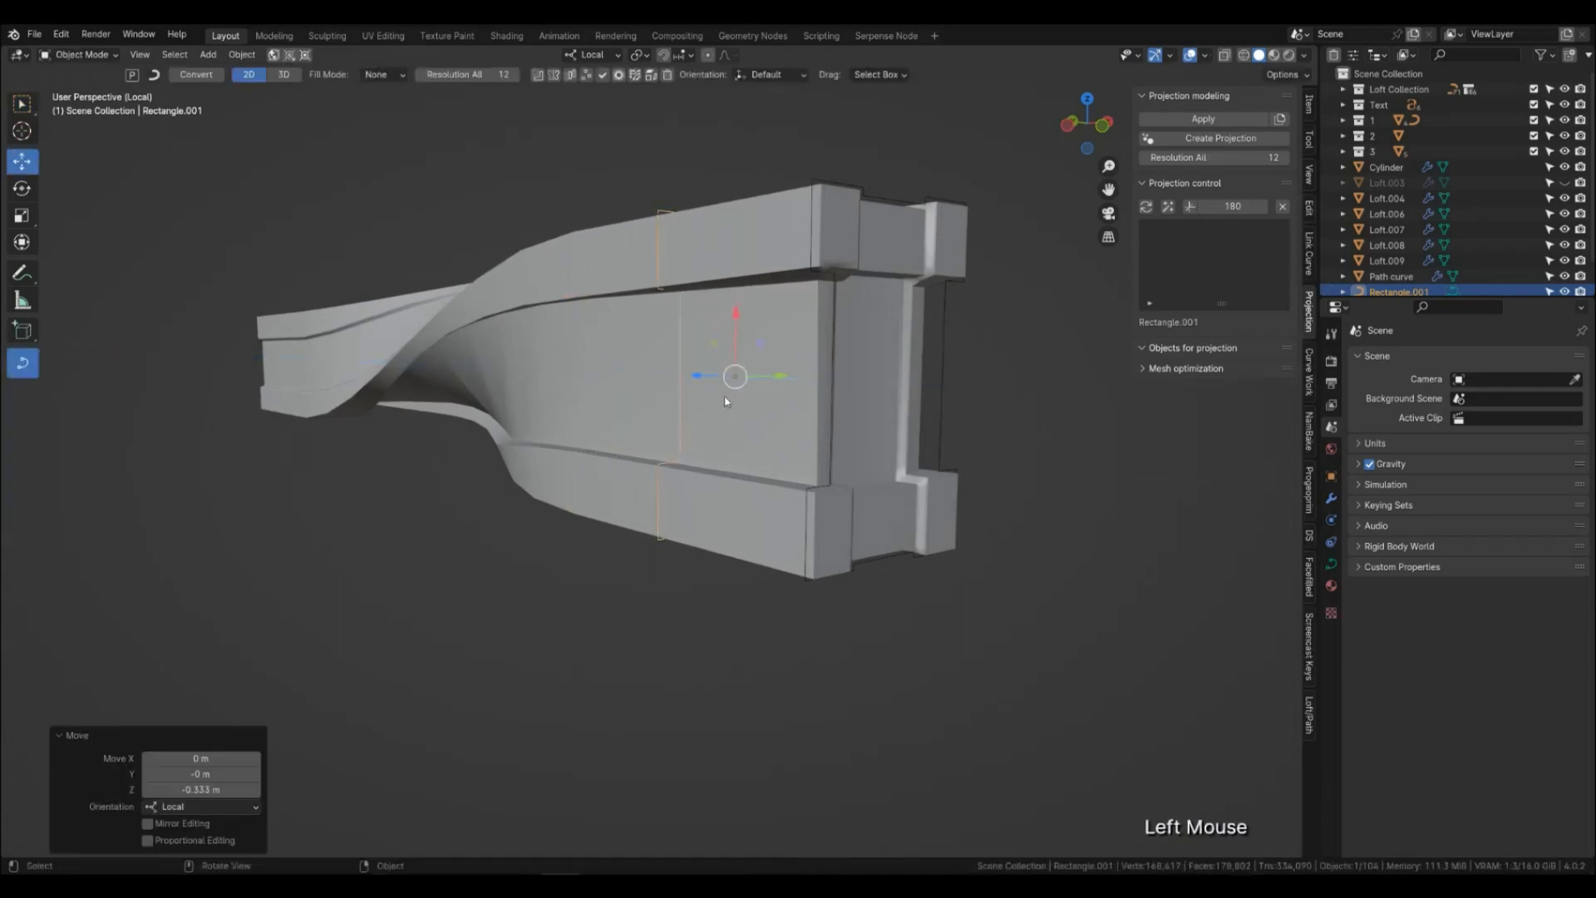
# Align the copied outline's upper inner-corner points on both sides vertically with the underside of the beam's upper flange.
pyautogui.press('Tab')
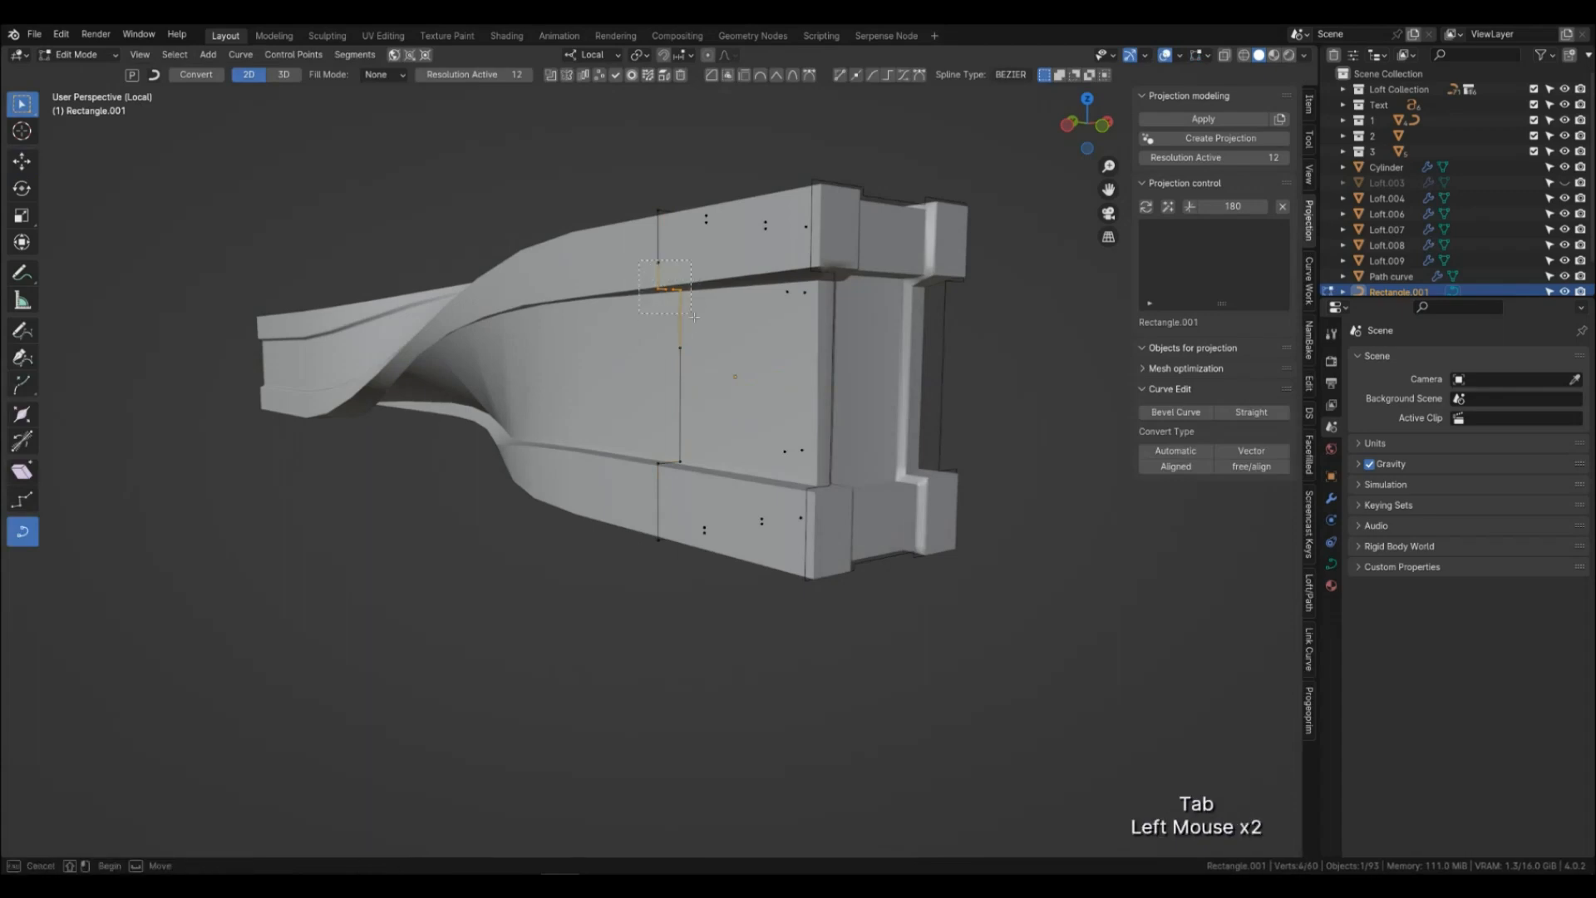
pyautogui.press('g')
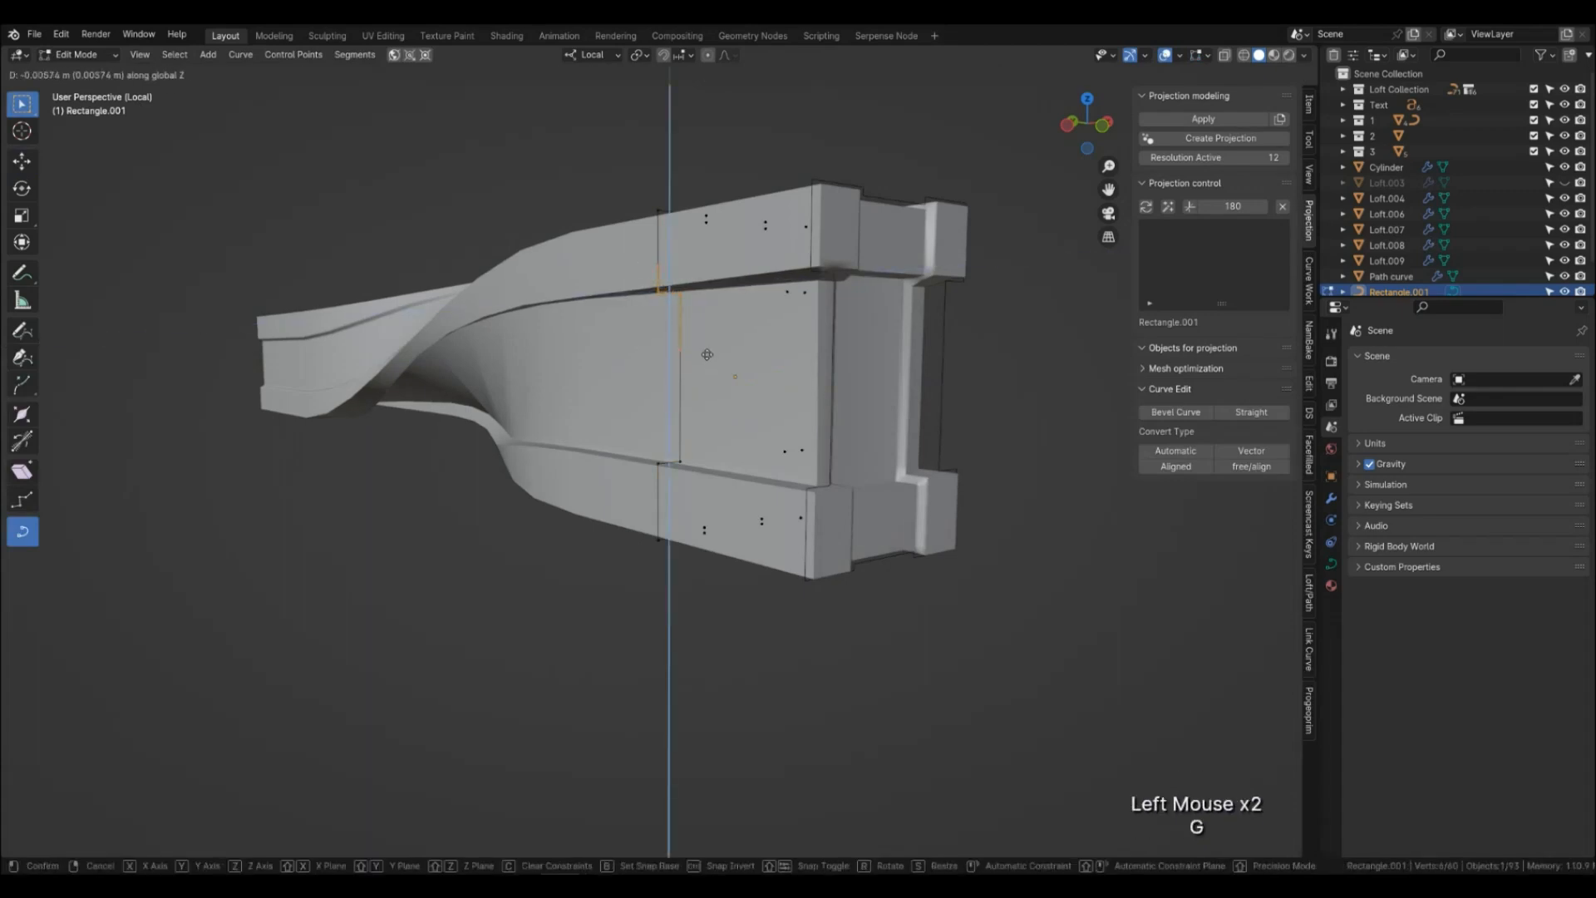
pyautogui.click(708, 354)
pyautogui.moveTo(708, 354); pyautogui.dragTo(667, 424, button='middle')
pyautogui.moveTo(767, 277); pyautogui.dragTo(765, 276)
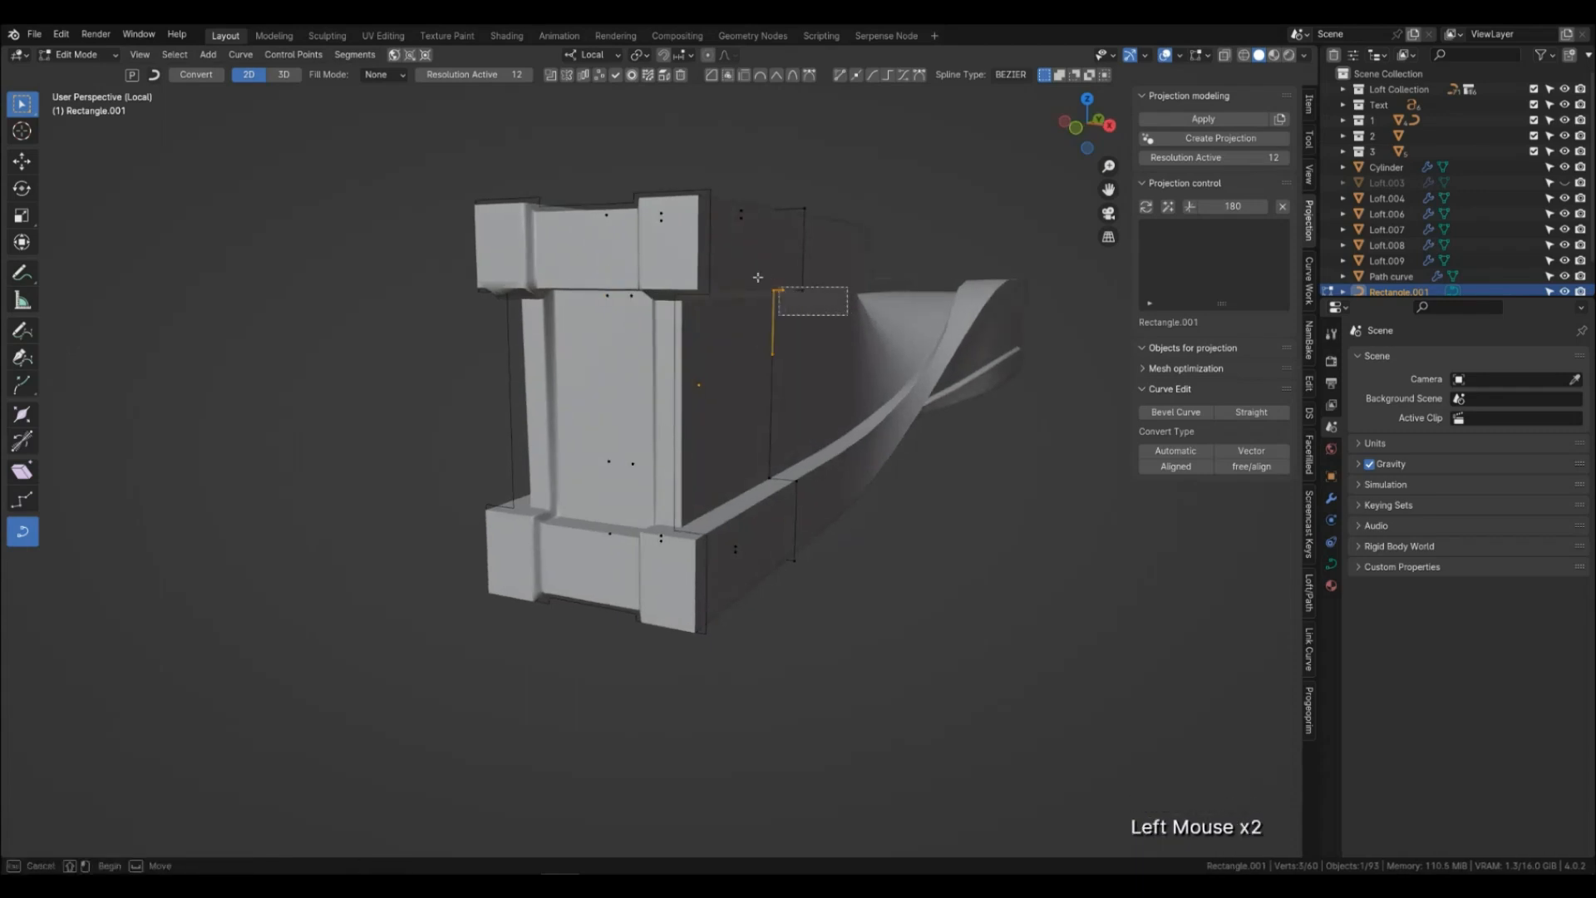
pyautogui.press('g')
pyautogui.press('z')
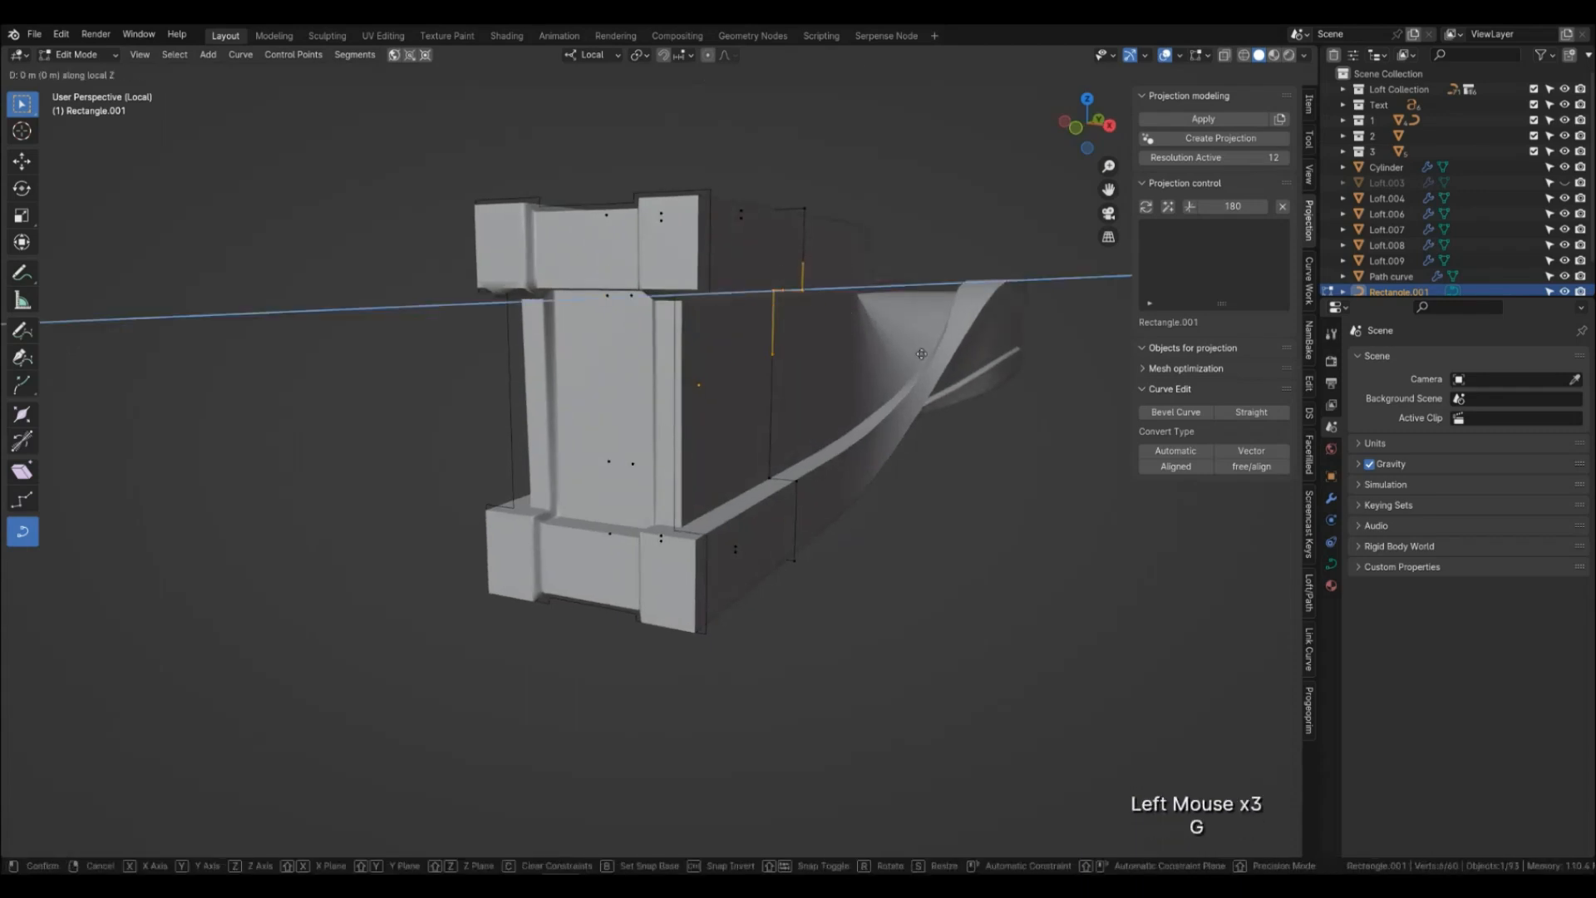
pyautogui.click(919, 362)
pyautogui.moveTo(919, 362); pyautogui.dragTo(827, 394, button='middle')
pyautogui.press('Tab')
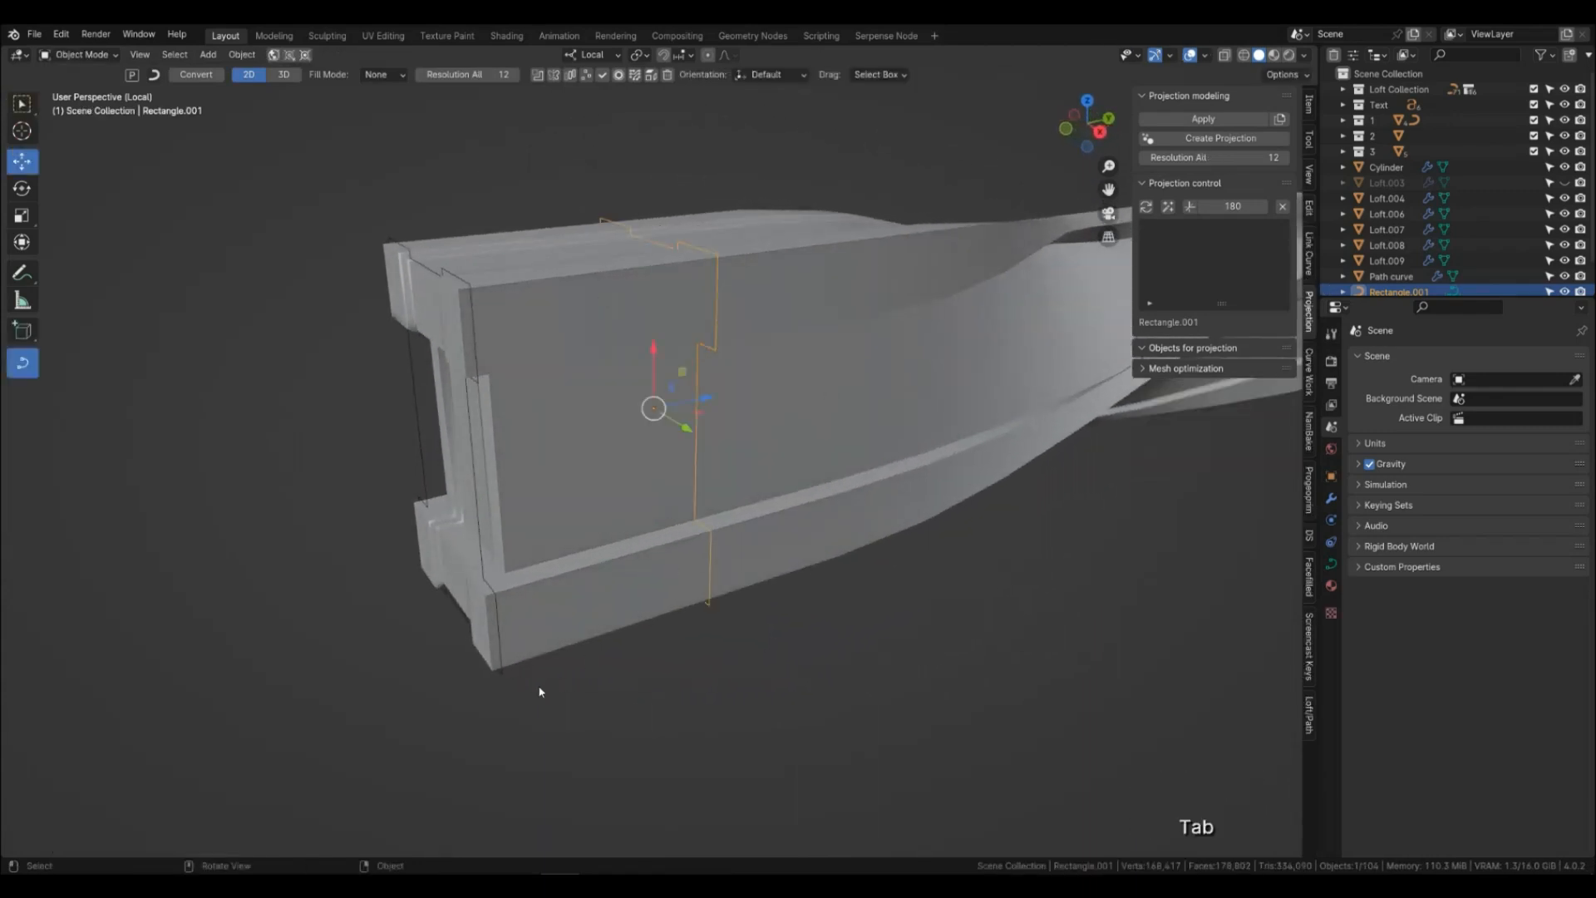
# Loft the end outline and its copy together, with the resolution at X 97 and Y 30.
pyautogui.keyDown('shift'); pyautogui.click(714, 616); pyautogui.keyUp('shift')
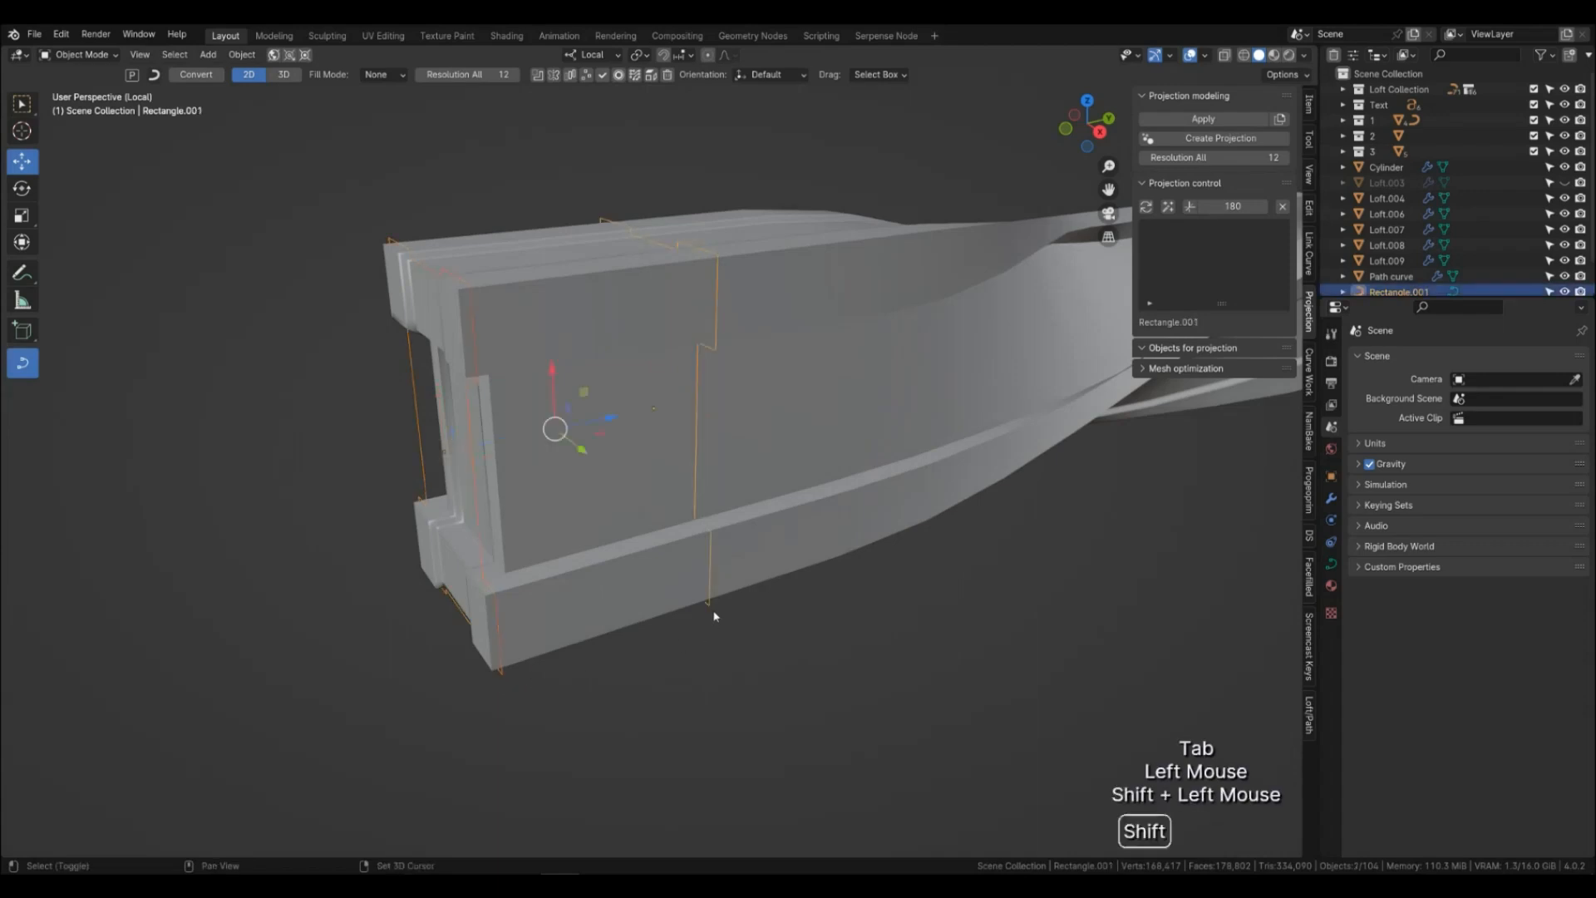
pyautogui.click(1309, 715)
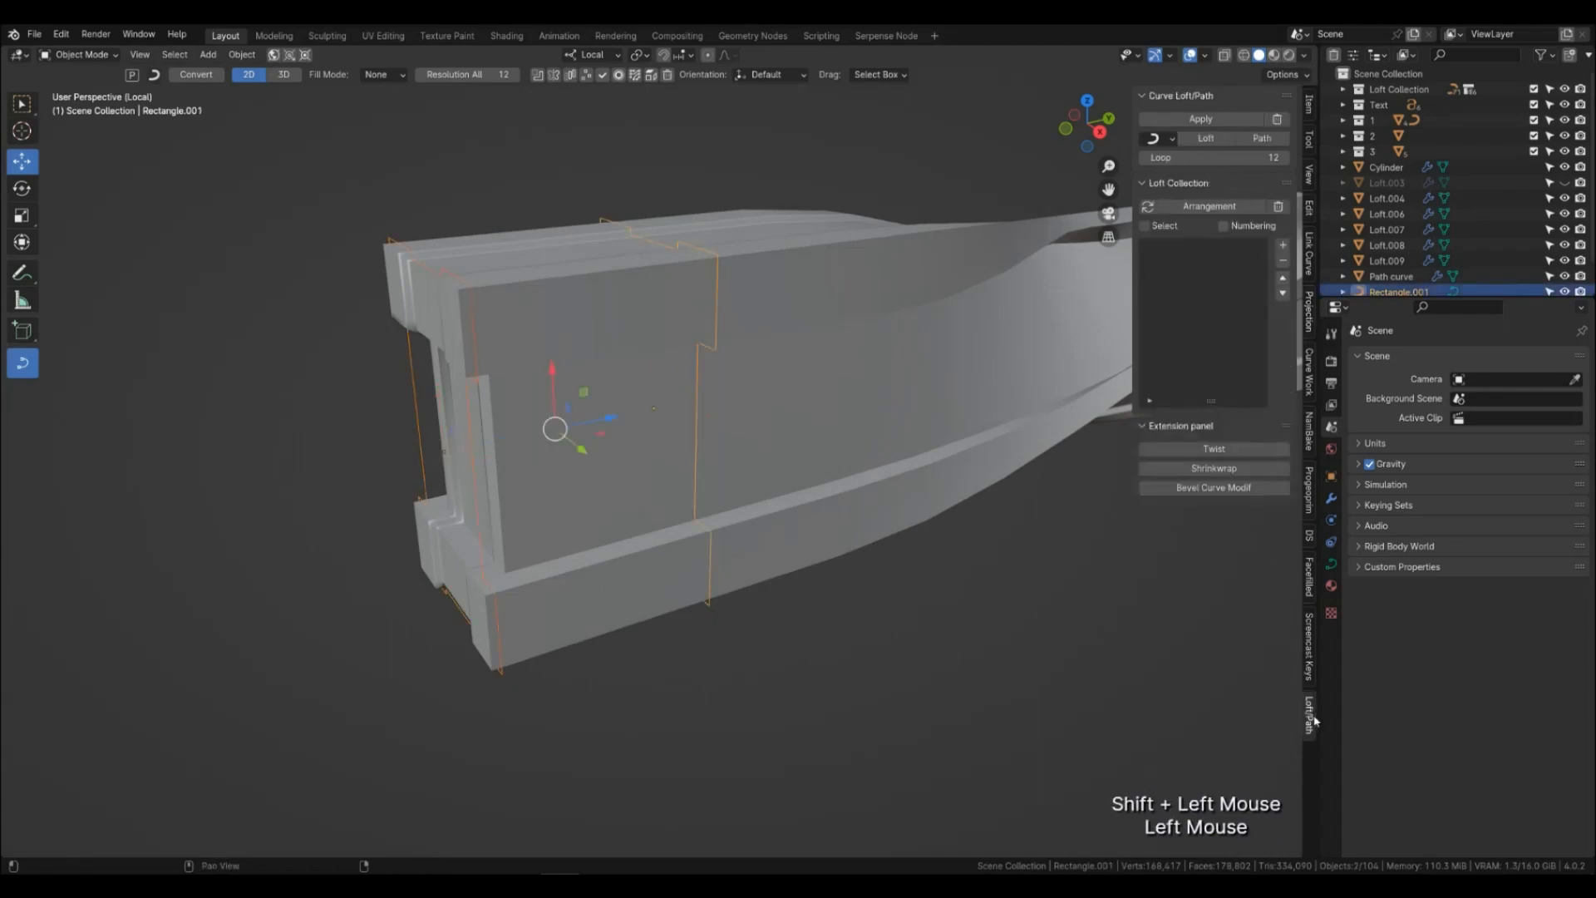
pyautogui.click(1212, 139)
pyautogui.moveTo(898, 327); pyautogui.dragTo(1215, 229, button='middle')
pyautogui.moveTo(1213, 152); pyautogui.dragTo(1293, 152)
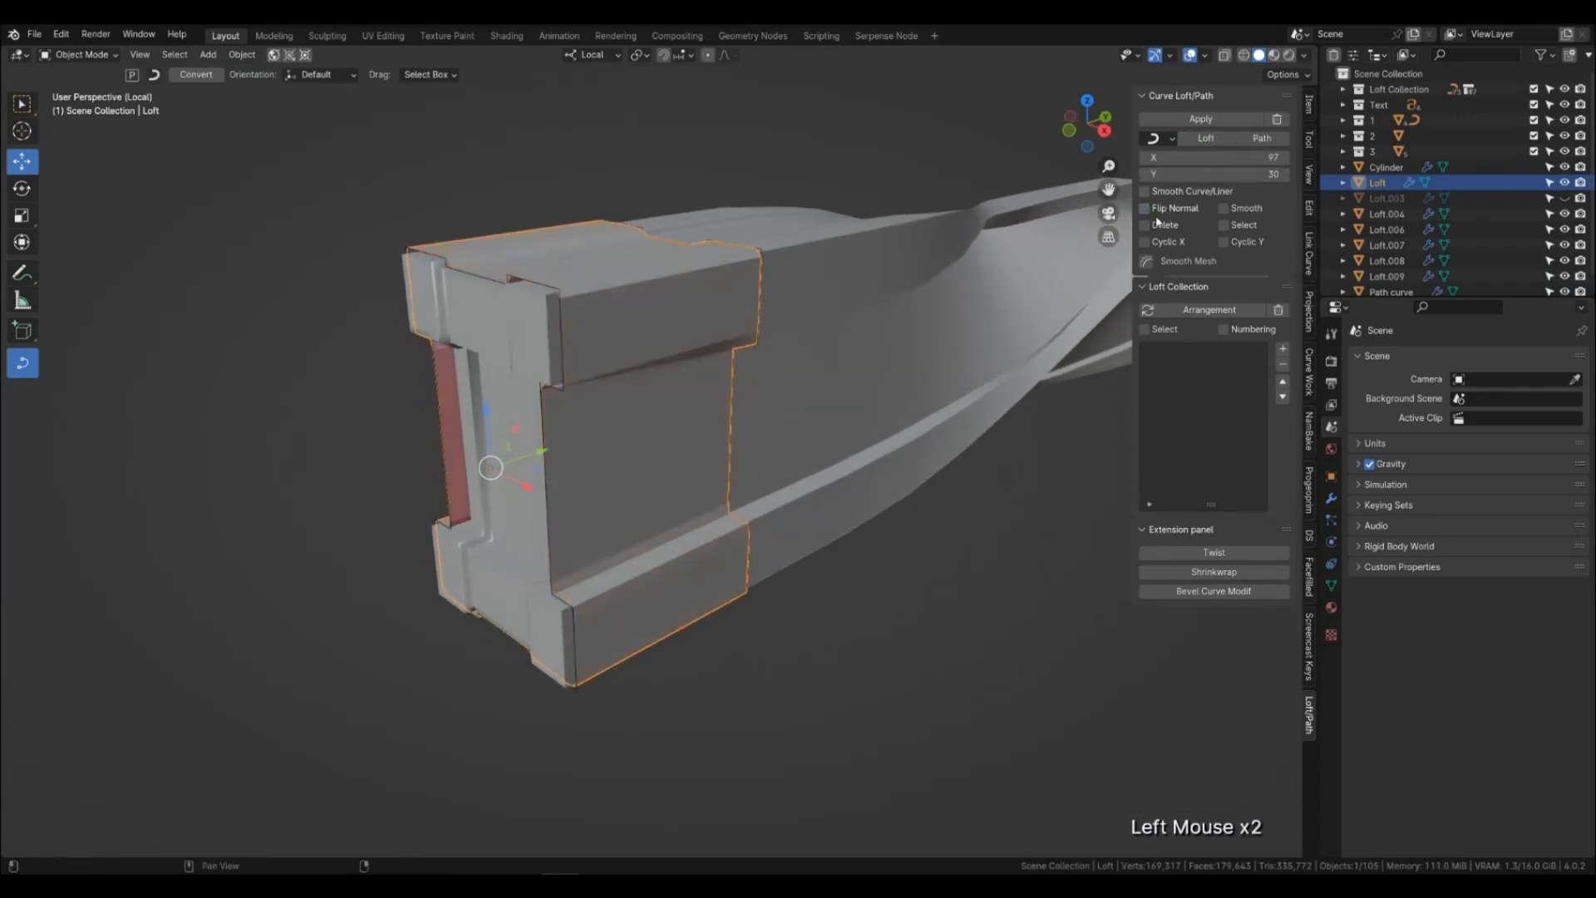
# Move the end outline slightly inward along the beam so the loft starts behind the beam's end face.
pyautogui.moveTo(703, 407); pyautogui.dragTo(783, 394, button='middle')
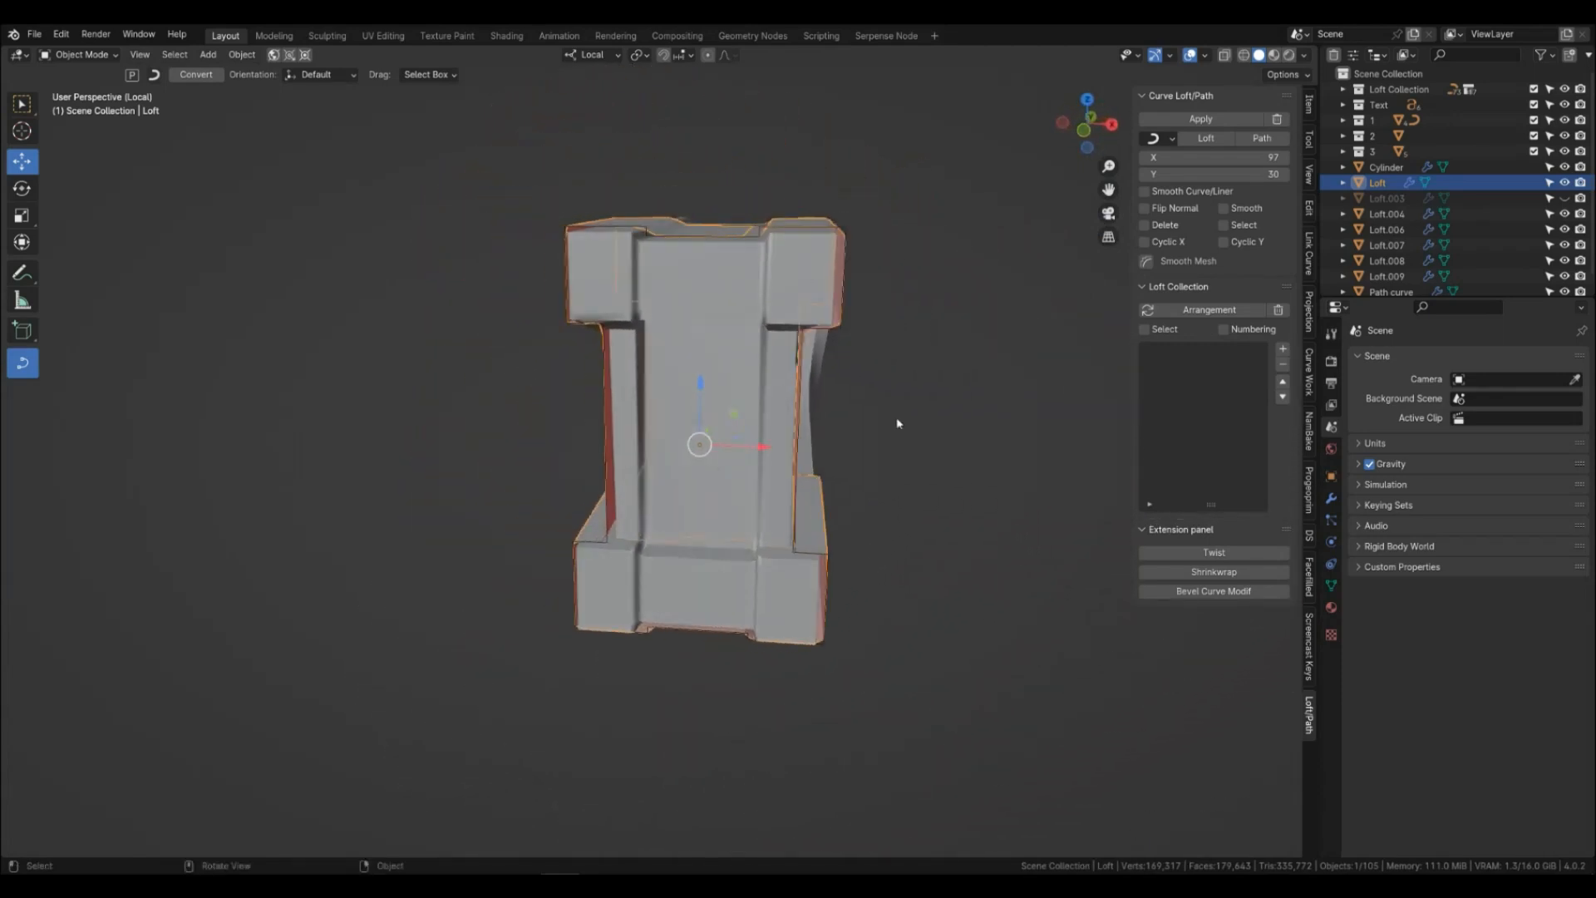
pyautogui.moveTo(760, 464); pyautogui.dragTo(646, 468, button='middle')
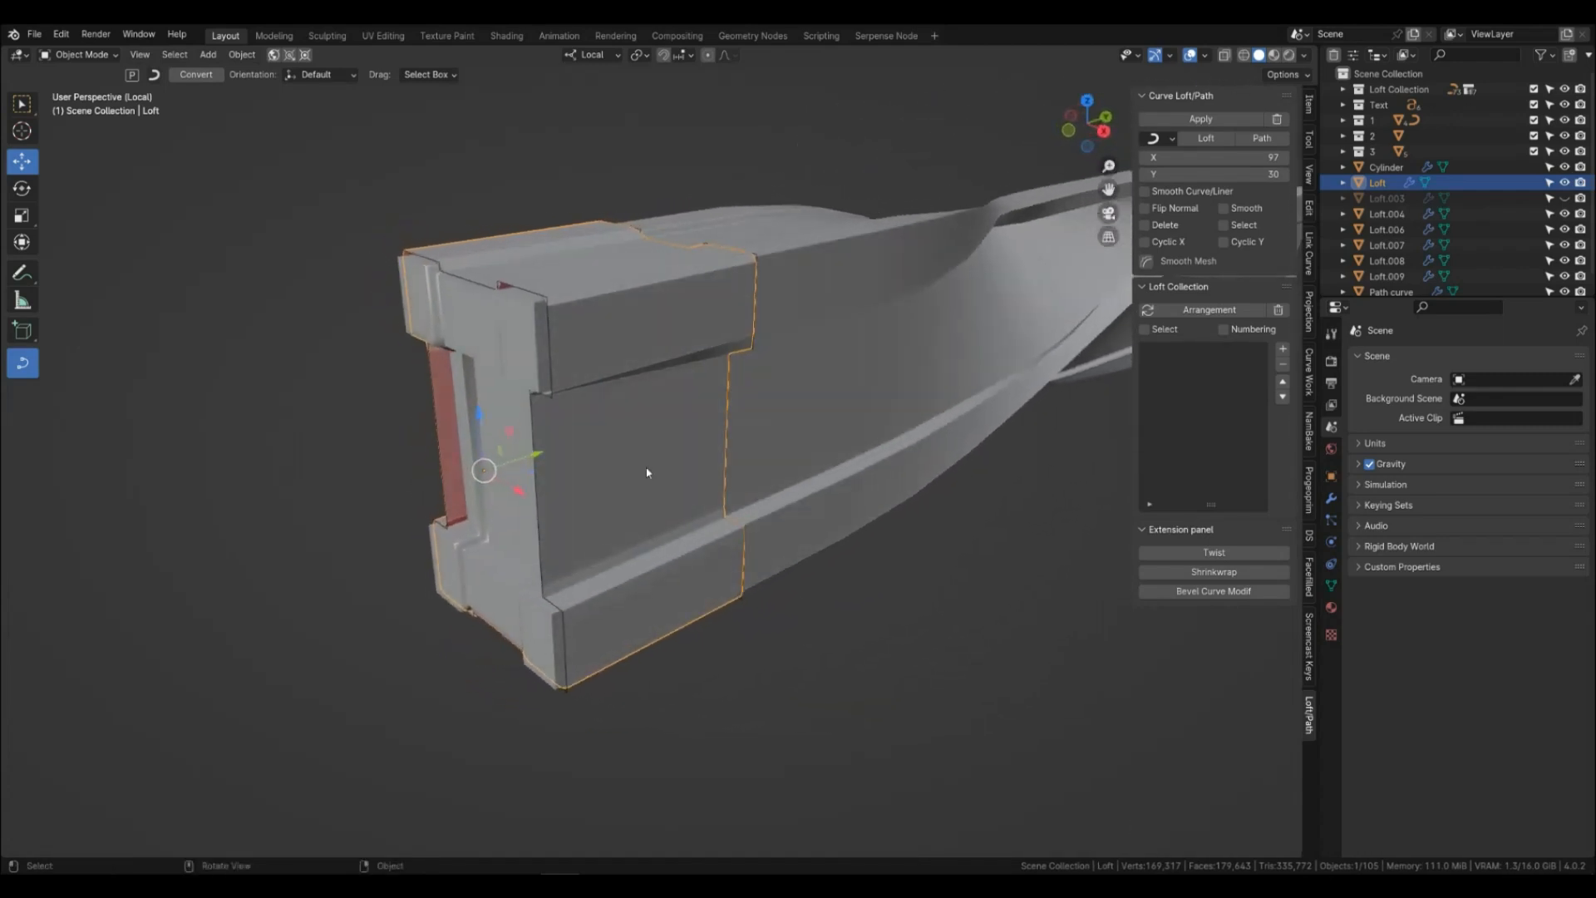
pyautogui.click(545, 353)
pyautogui.moveTo(557, 456); pyautogui.dragTo(562, 447)
pyautogui.moveTo(627, 536); pyautogui.dragTo(691, 496, button='middle')
# Shrinkwrap the loft onto the twisted beam with an offset of 0 m.
pyautogui.click(690, 495)
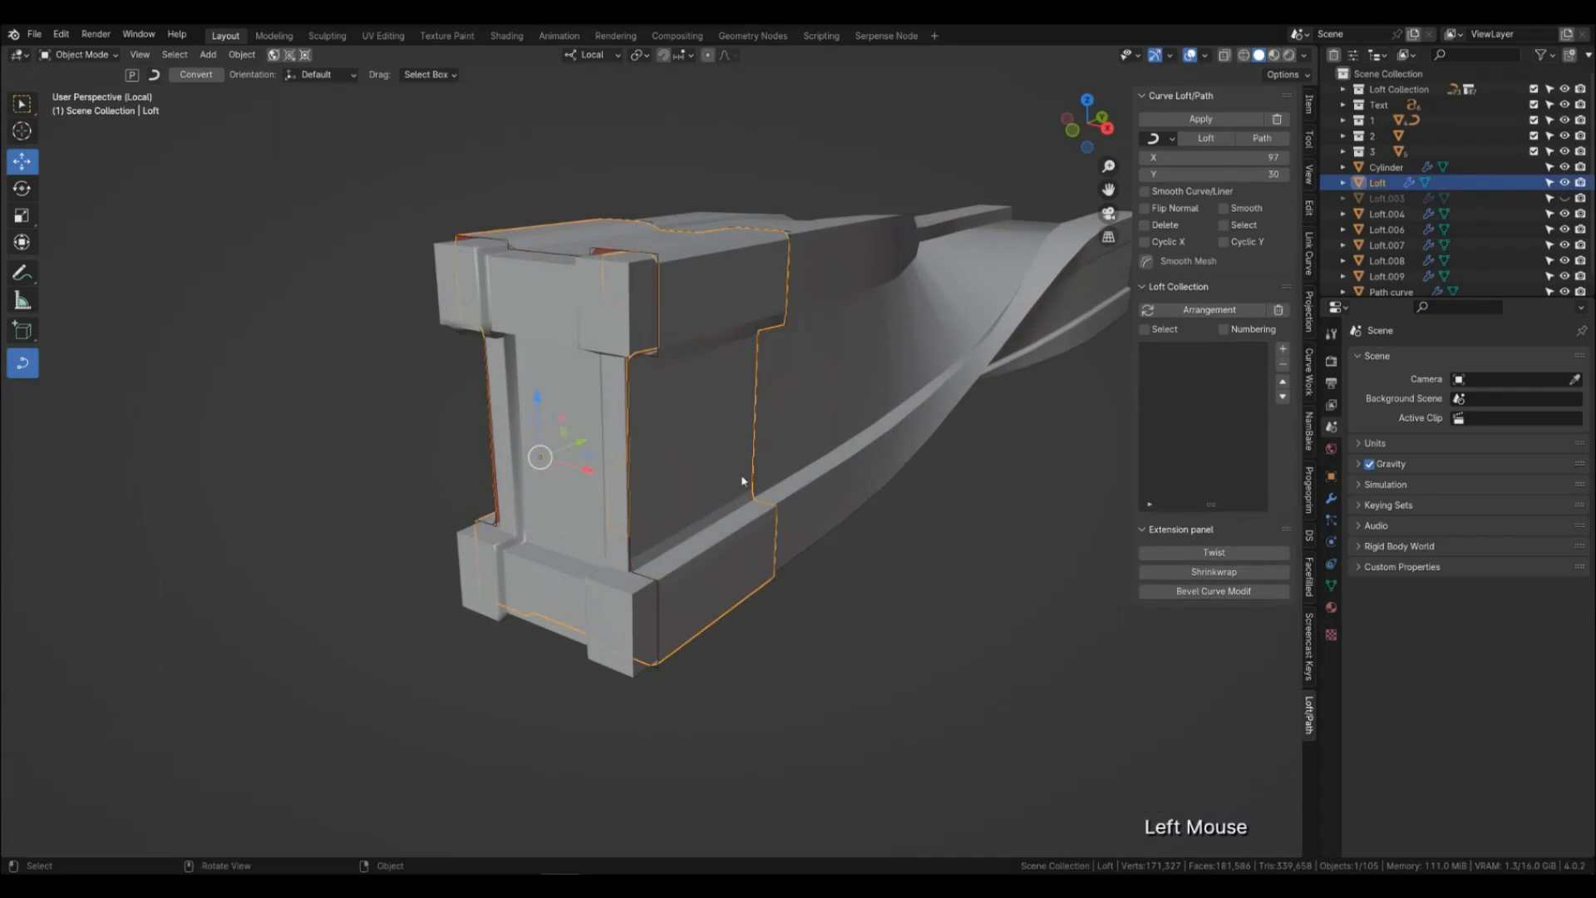
pyautogui.keyDown('shift'); pyautogui.click(570, 572); pyautogui.keyUp('shift')
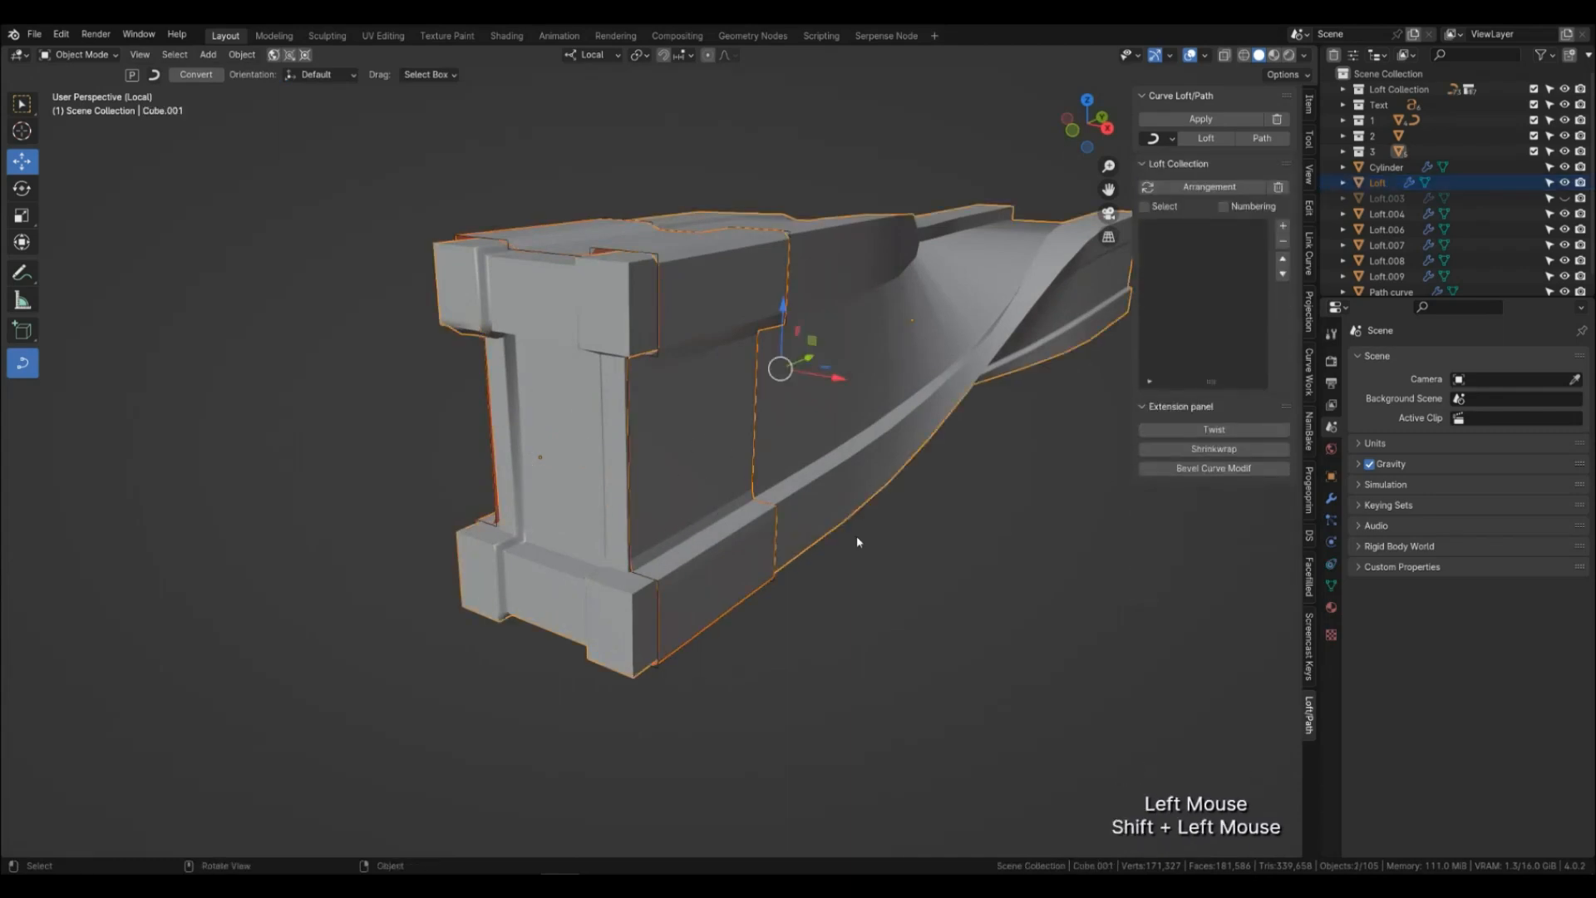
pyautogui.moveTo(731, 532)
pyautogui.mouseDown(button='middle')
pyautogui.moveTo(657, 557)
pyautogui.moveTo(740, 516)
pyautogui.mouseUp(button='middle')
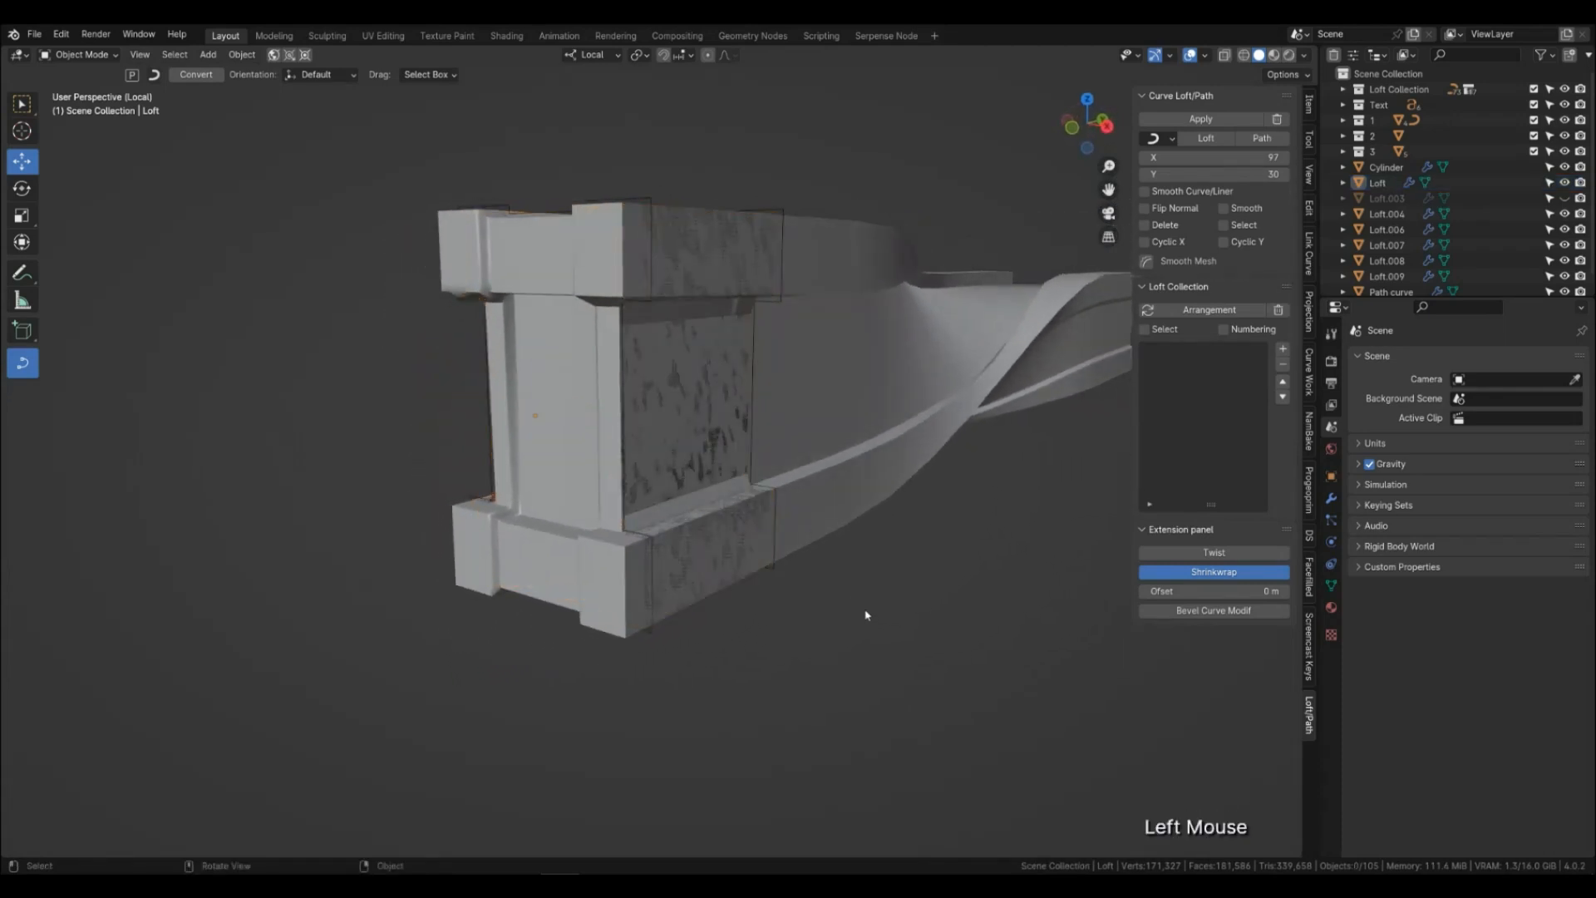
# Readjust the upper inner-corner points of the outline at the loft's far end to fit the beam.
pyautogui.click(769, 306)
pyautogui.moveTo(777, 308); pyautogui.dragTo(797, 314, button='middle')
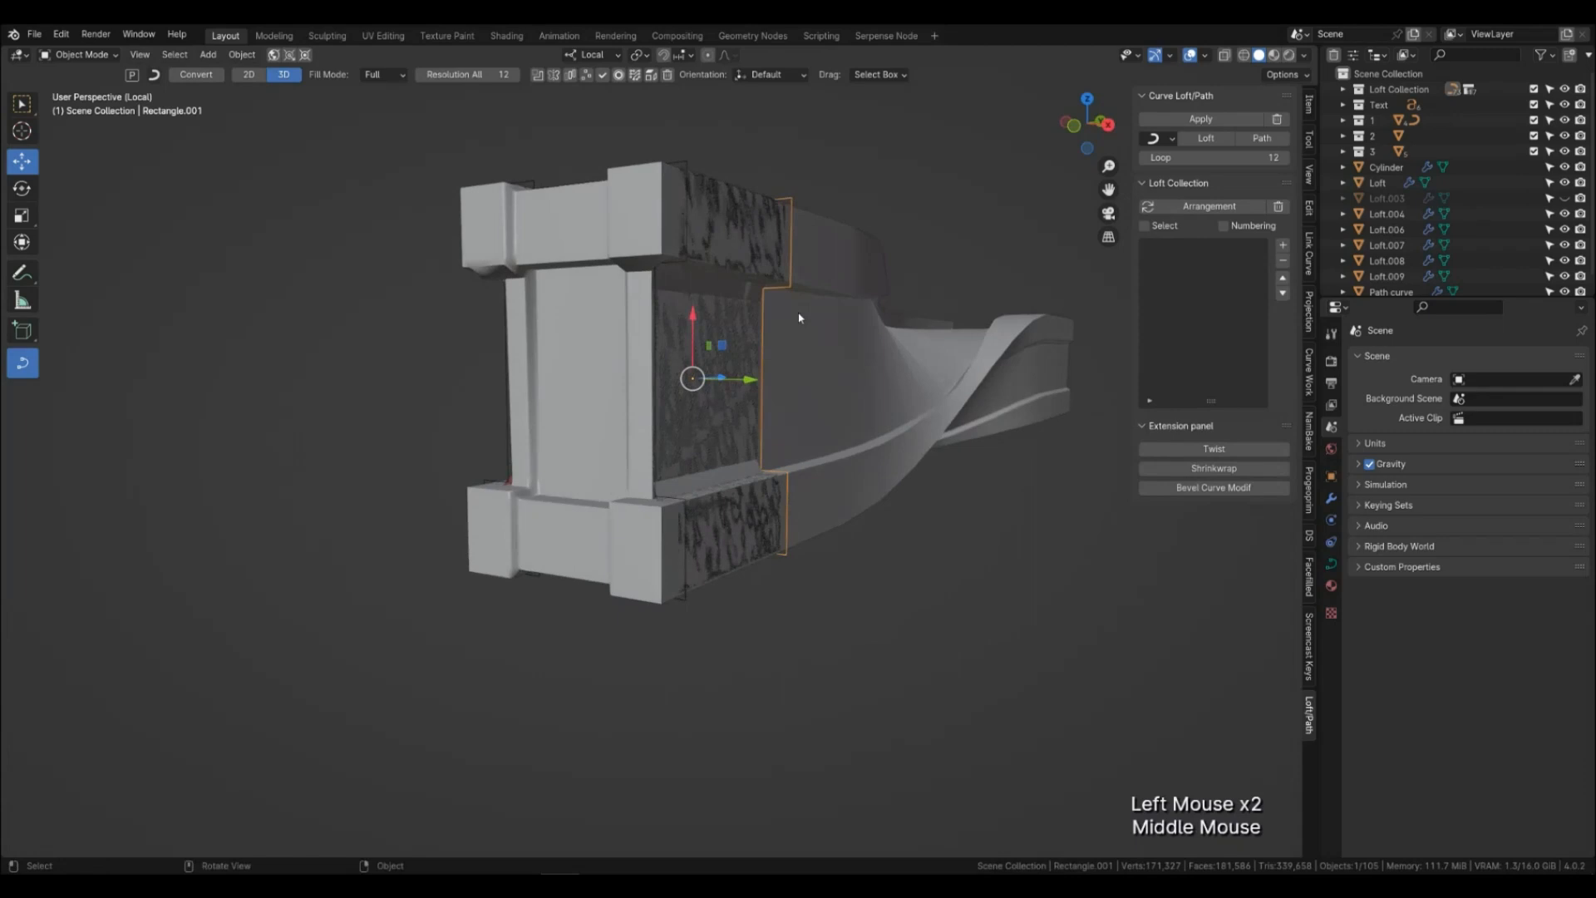
pyautogui.press('Tab')
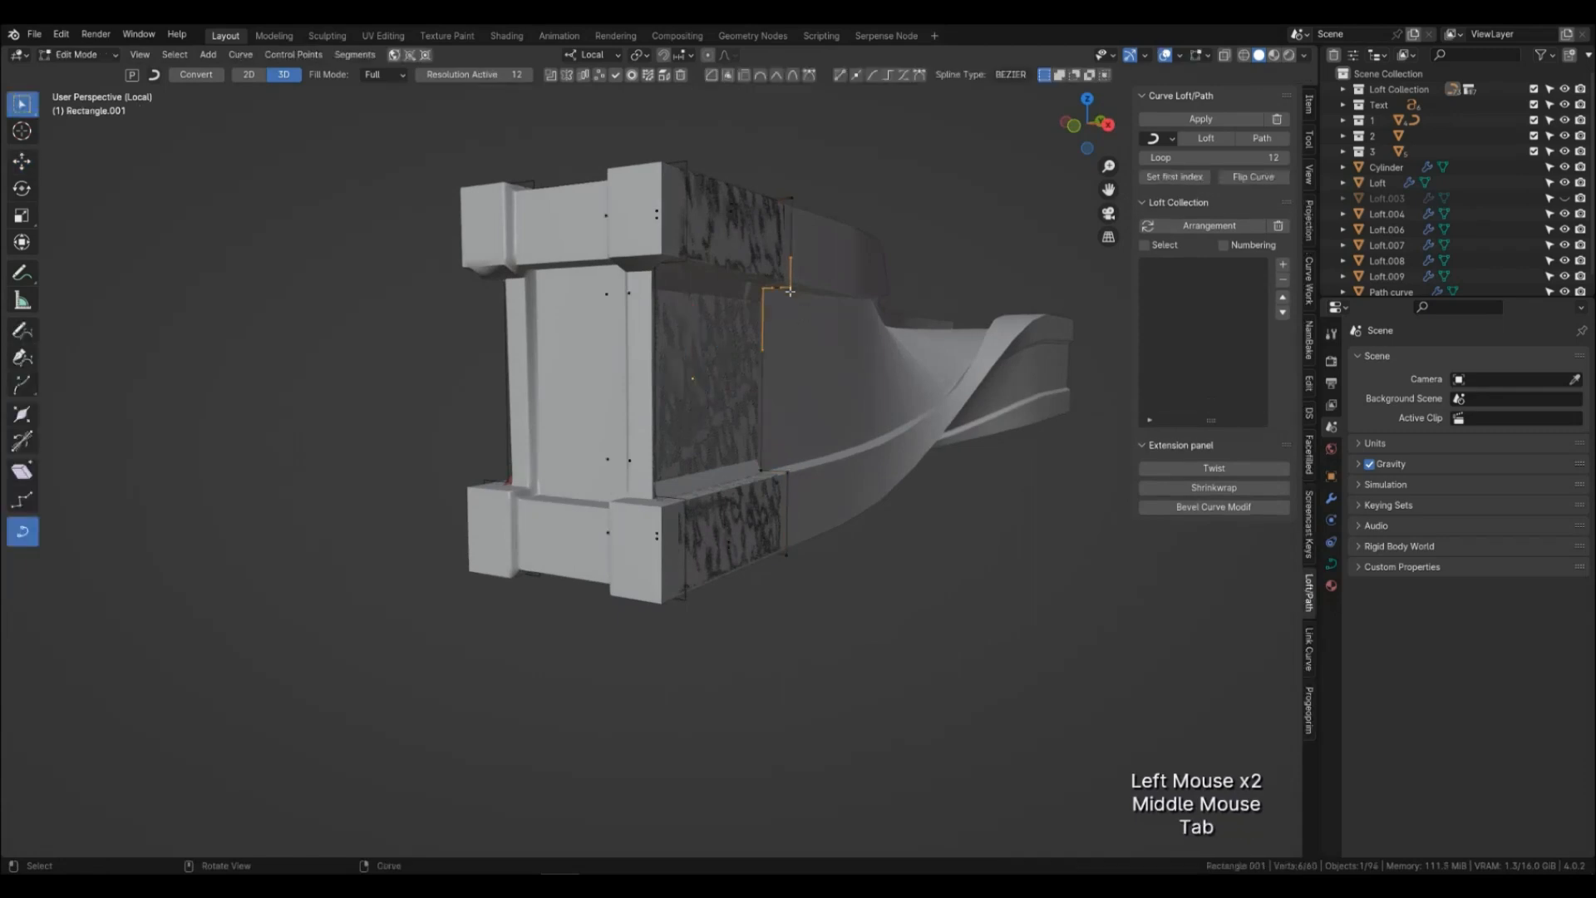
pyautogui.press('g')
pyautogui.click(879, 302)
pyautogui.moveTo(857, 453); pyautogui.dragTo(837, 409, button='middle')
pyautogui.press('Tab')
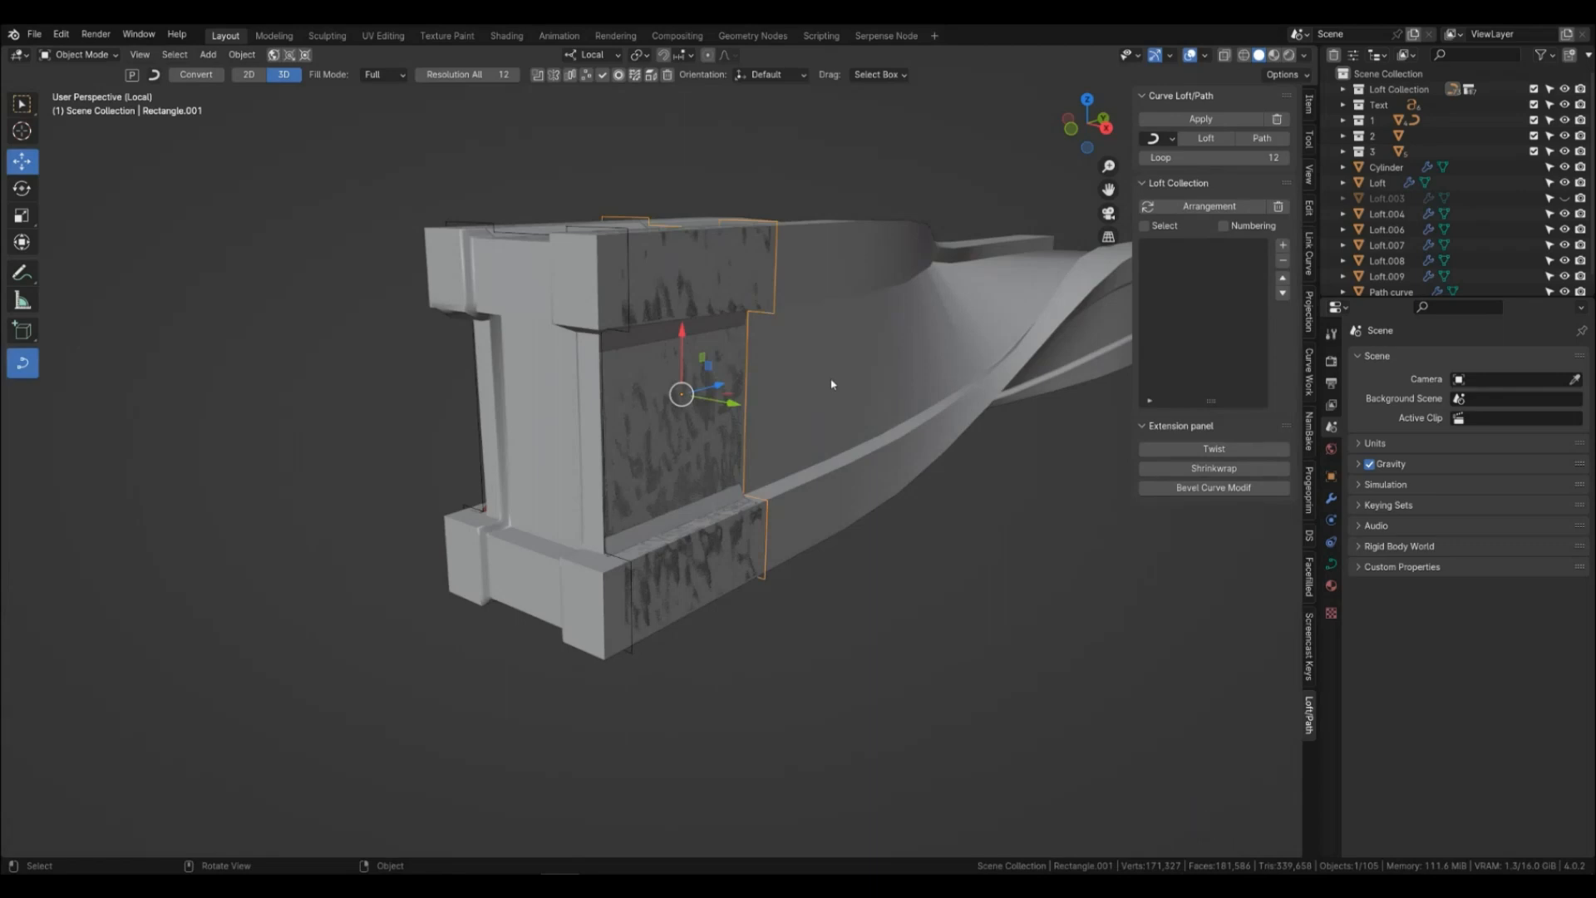
# Display the loft in front of the beam and turn on Cyclic X to close it.
pyautogui.click(633, 525)
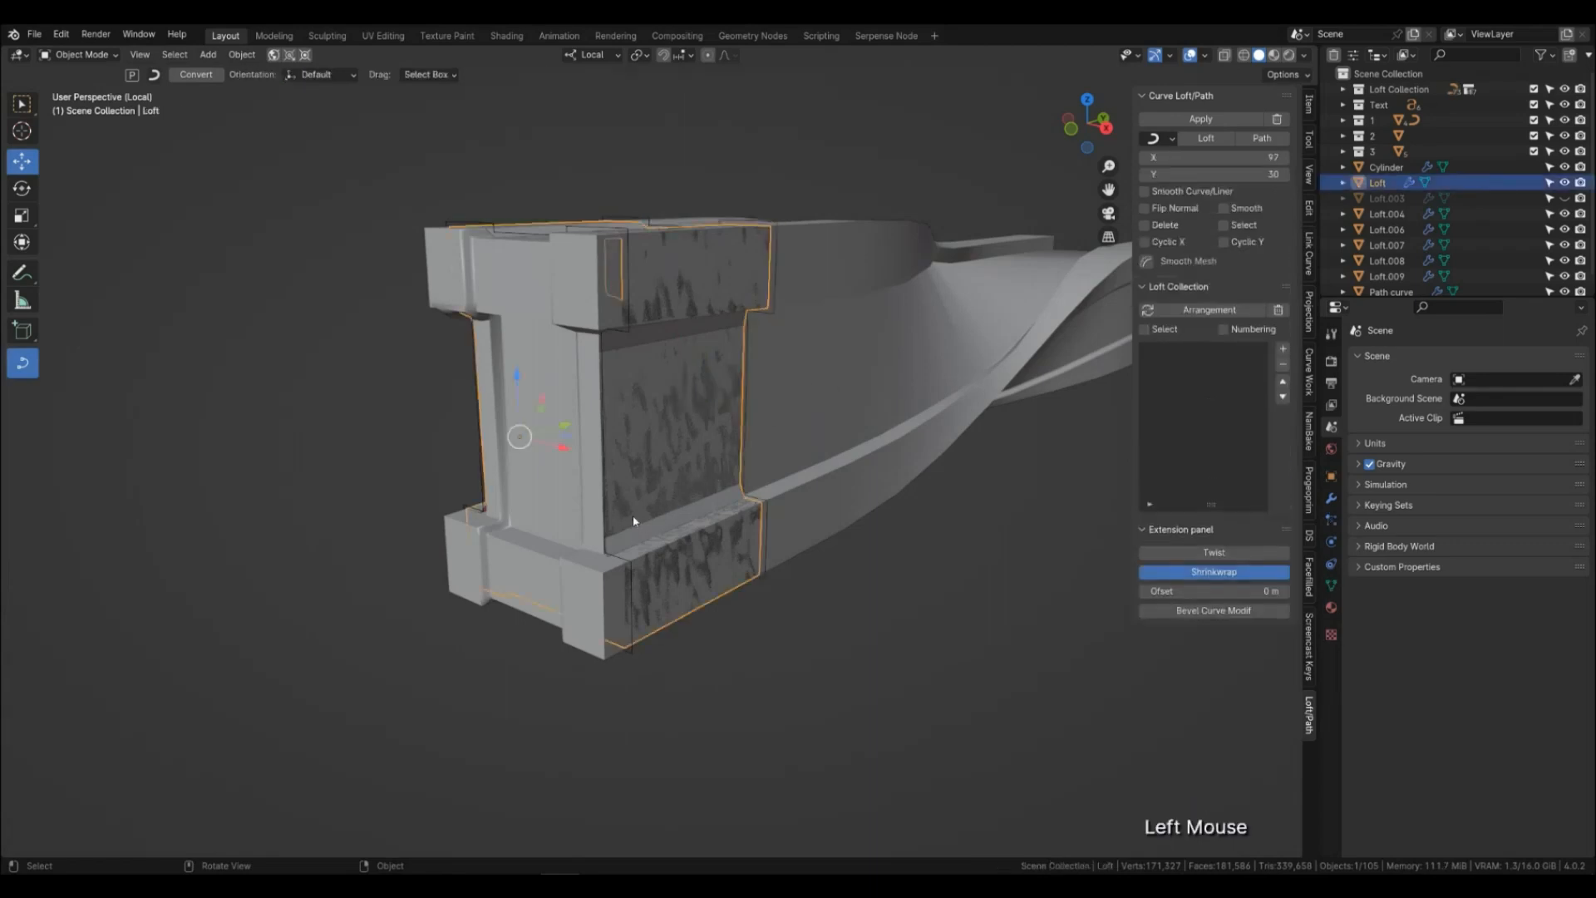
pyautogui.click(1332, 478)
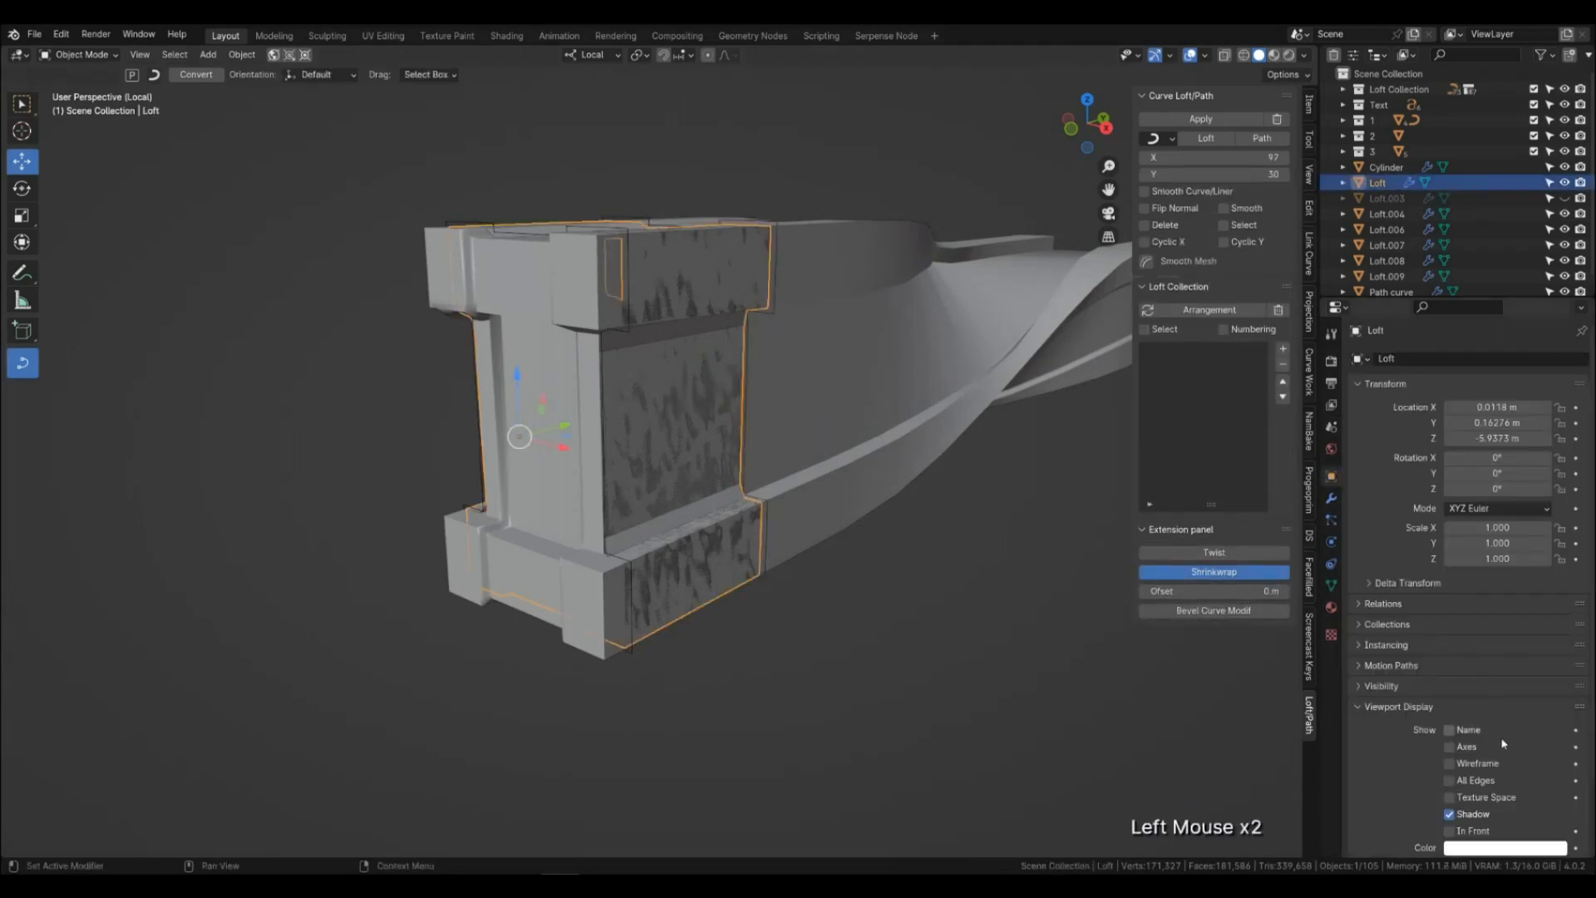
pyautogui.click(1450, 830)
pyautogui.moveTo(692, 421); pyautogui.dragTo(681, 477, button='middle')
pyautogui.click(636, 455)
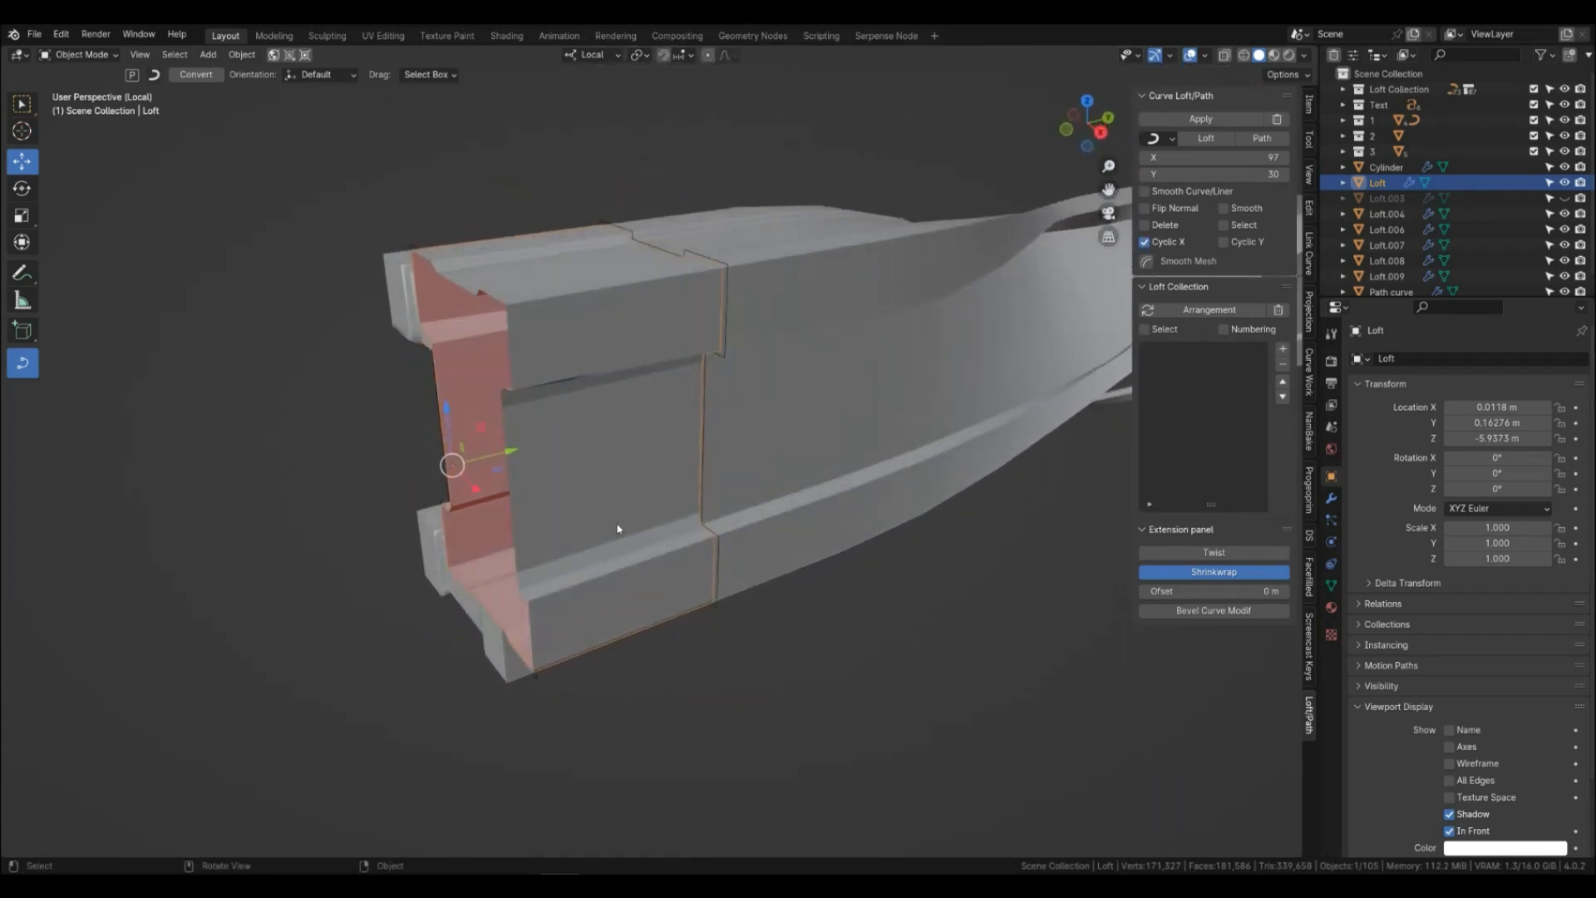
# Subdivide the loft to level 2 and, with its wireframe displayed, set X to 90 and reduce the Y resolution.
pyautogui.hotkey('ctrl', '2')
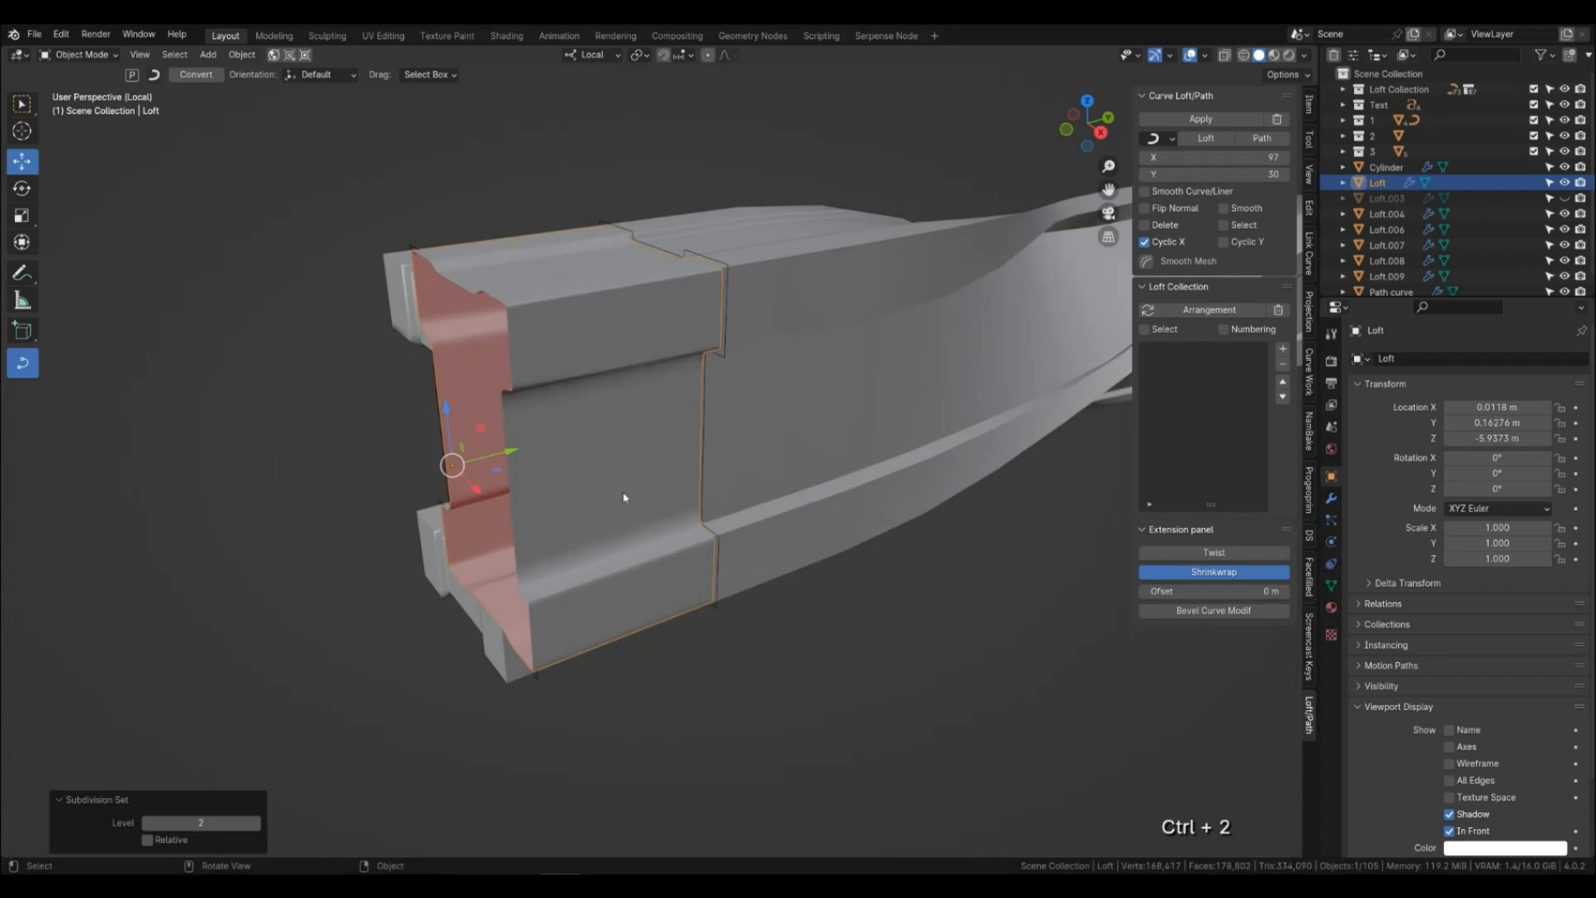
pyautogui.moveTo(624, 497)
pyautogui.mouseDown(button='middle')
pyautogui.moveTo(645, 444)
pyautogui.moveTo(616, 491)
pyautogui.mouseUp(button='middle')
pyautogui.press('q')
pyautogui.click(637, 455)
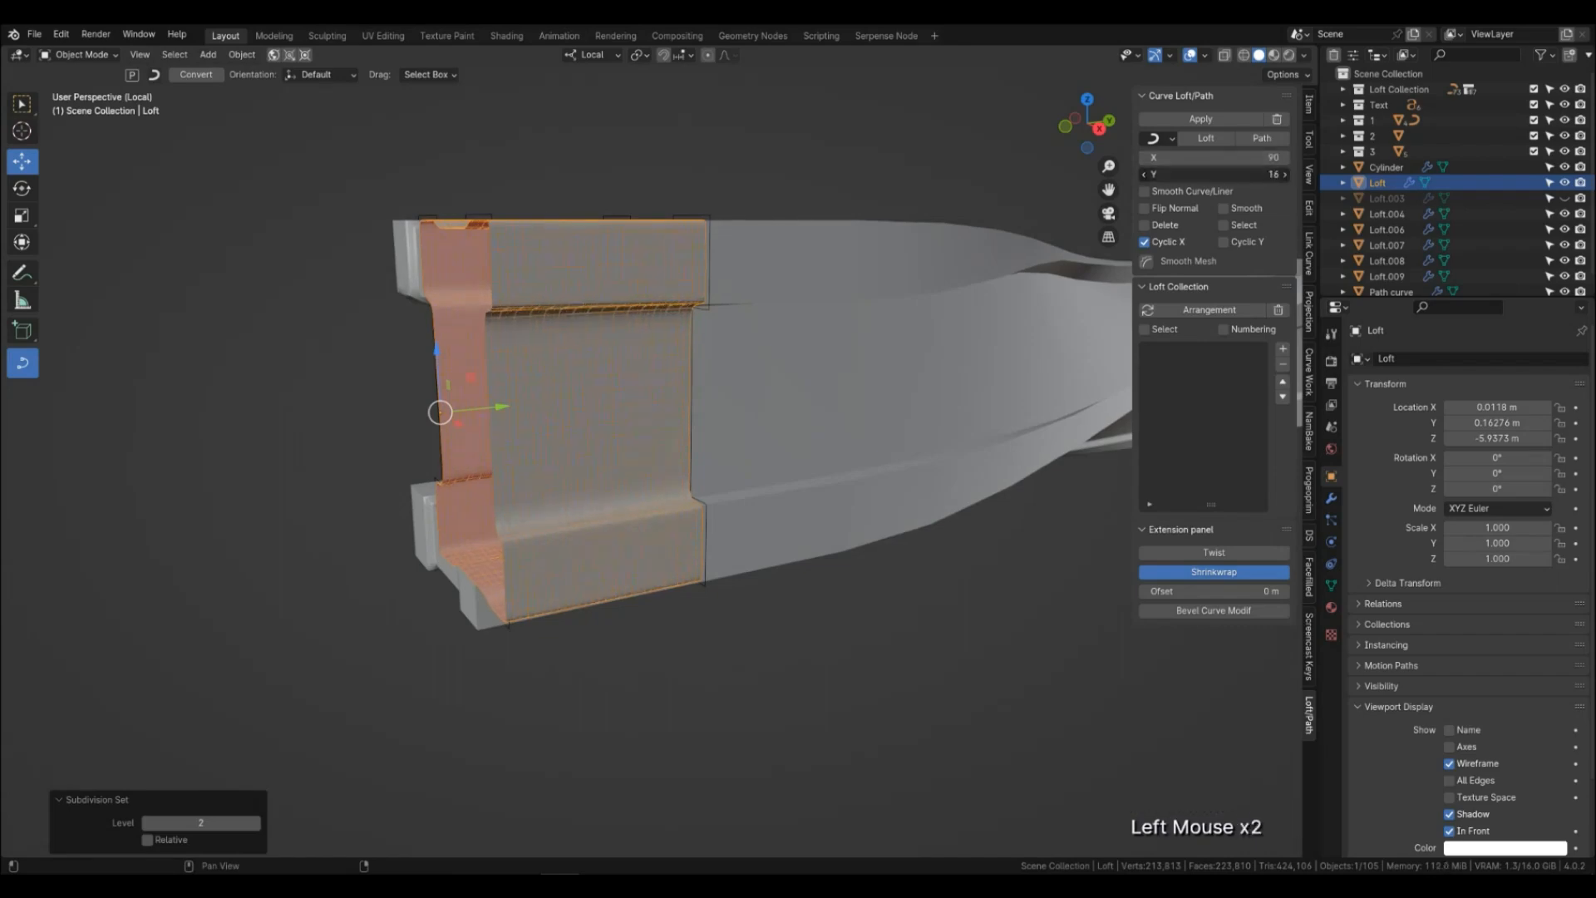
pyautogui.click(759, 579)
# Duplicate the outline at the loft's far end and move the copy about 0.345 m along local Z toward the twist.
pyautogui.moveTo(759, 577); pyautogui.dragTo(574, 516, button='middle')
pyautogui.click(637, 598)
pyautogui.doubleClick(637, 598)
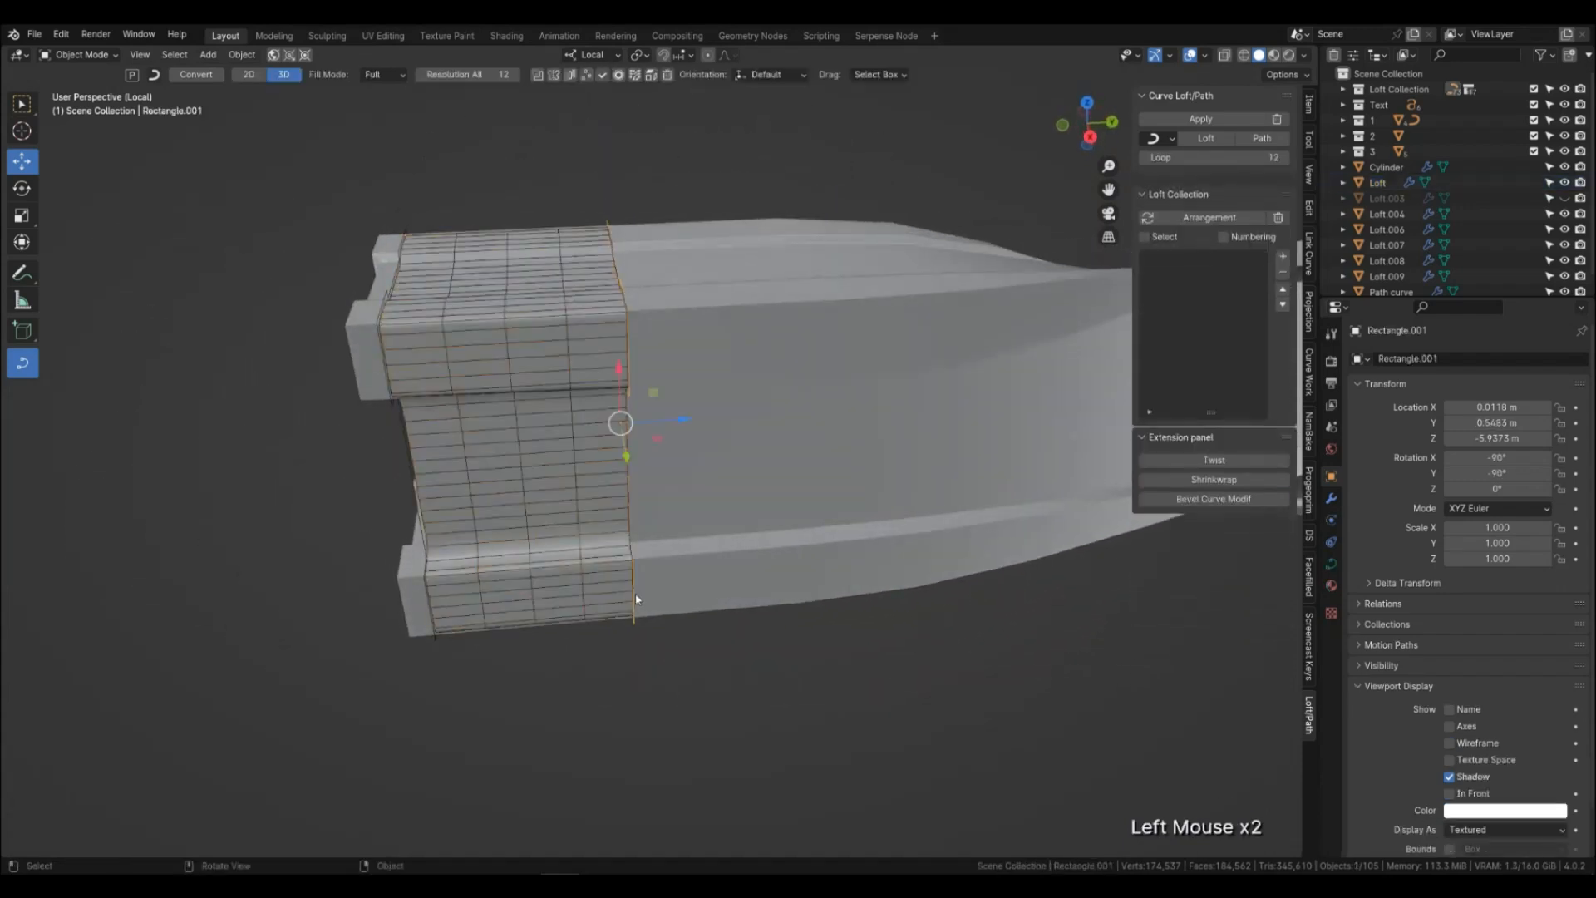
pyautogui.keyDown('shift'); pyautogui.moveTo(716, 624); pyautogui.dragTo(582, 642, button='middle'); pyautogui.keyUp('shift')
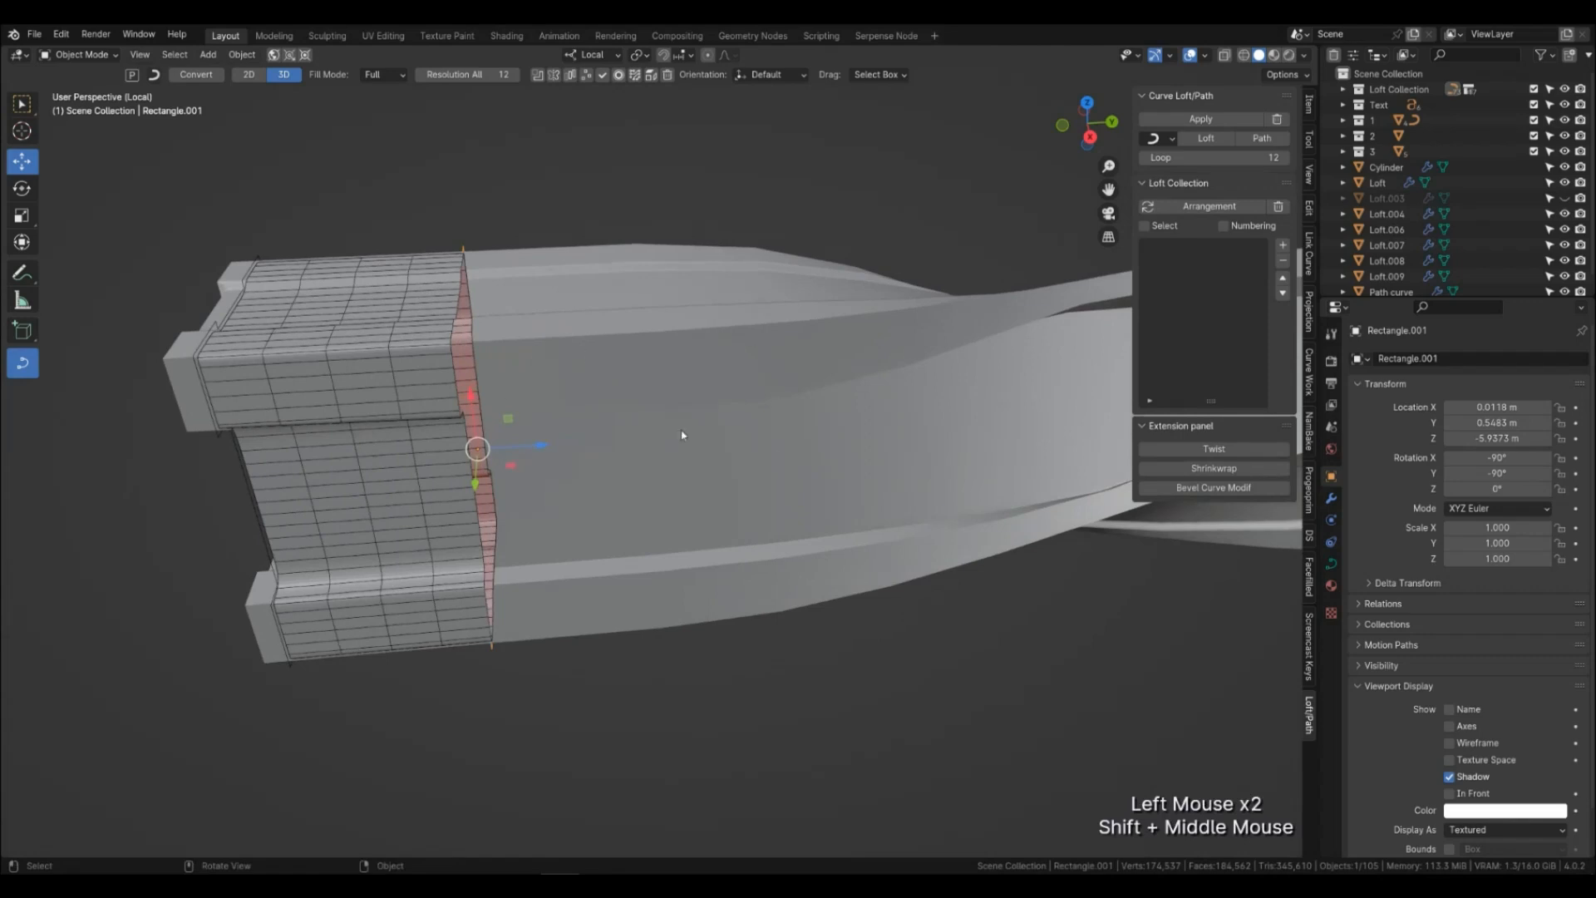
pyautogui.hotkey('shift', 'd')
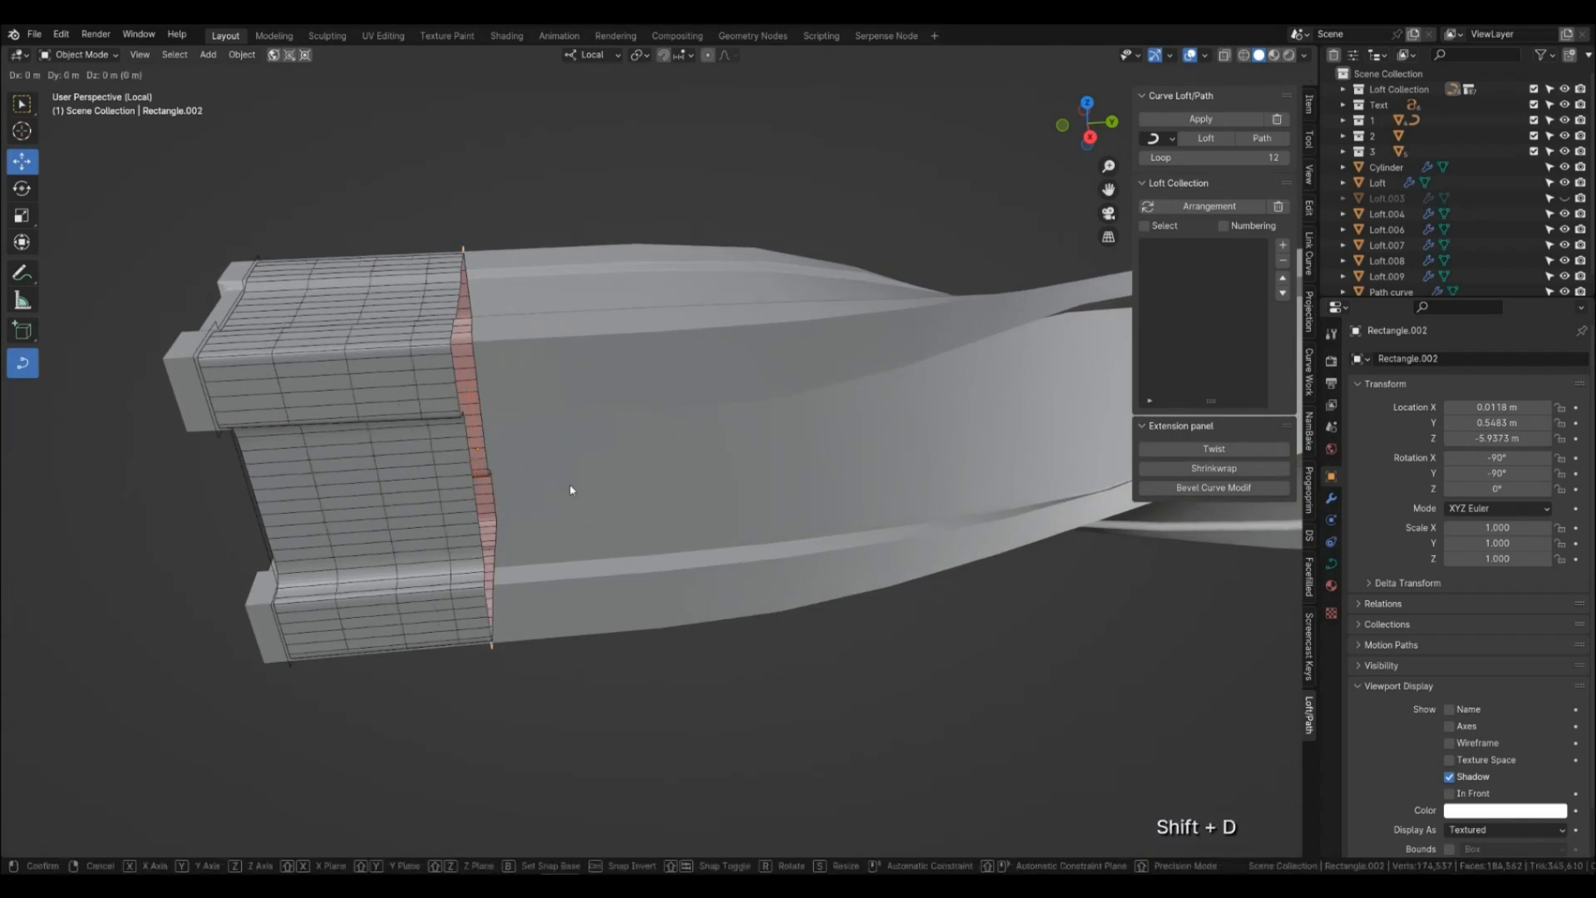
pyautogui.rightClick(570, 490)
pyautogui.moveTo(542, 444); pyautogui.dragTo(742, 431)
pyautogui.moveTo(741, 430); pyautogui.dragTo(757, 387, button='middle')
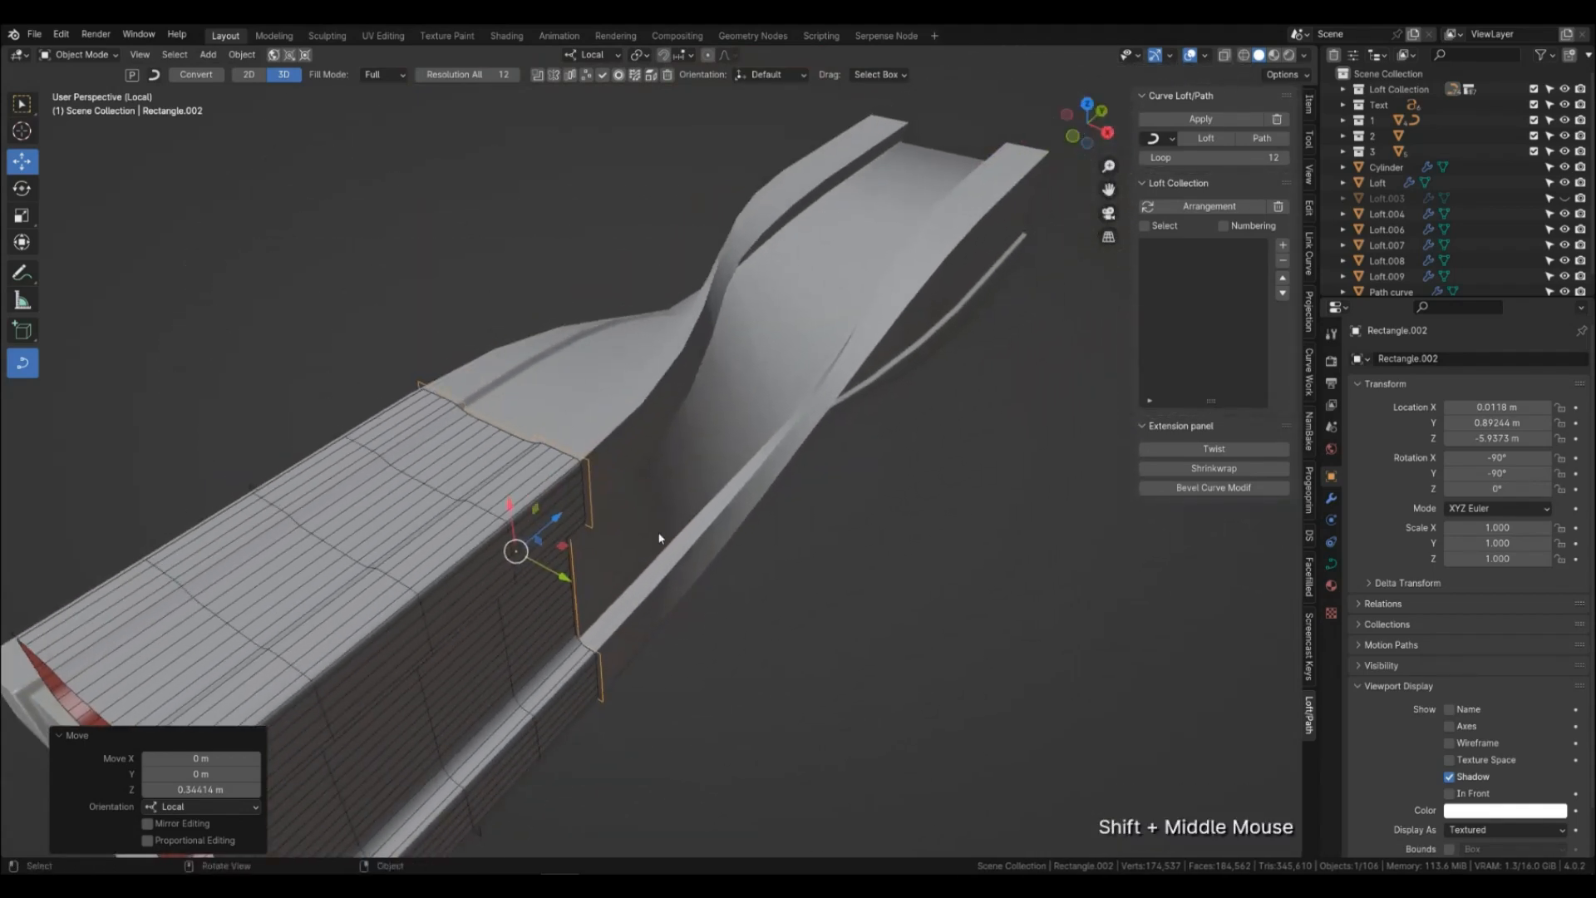
# Duplicate the outline and move the copy along local Z toward the twist to a Y location of about 1.04 m.
pyautogui.moveTo(660, 538); pyautogui.dragTo(585, 585, button='middle')
pyautogui.hotkey('shift', 'd')
pyautogui.moveTo(551, 465); pyautogui.dragTo(730, 415)
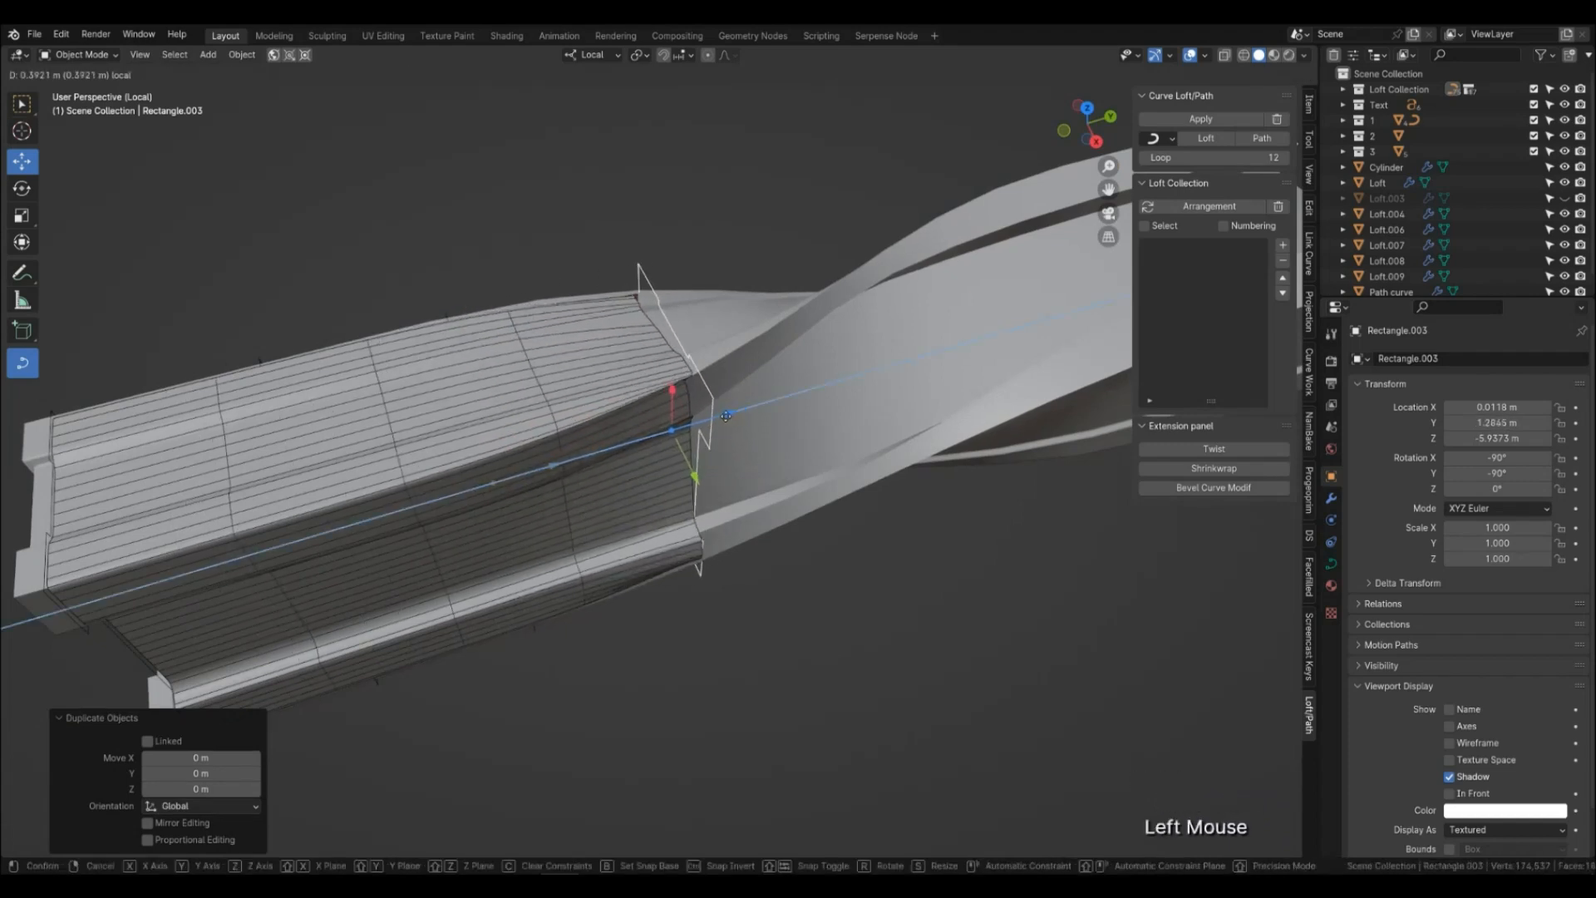
pyautogui.click(619, 438)
pyautogui.moveTo(618, 437); pyautogui.dragTo(452, 291, button='middle')
# Enter point editing on the copied outline and move its first two groups of corner points to fit the beam.
pyautogui.press('Tab')
pyautogui.moveTo(716, 388); pyautogui.dragTo(715, 385)
pyautogui.press('g')
pyautogui.click(708, 389)
pyautogui.moveTo(707, 388); pyautogui.dragTo(782, 349, button='middle')
pyautogui.moveTo(541, 566); pyautogui.dragTo(605, 695)
pyautogui.moveTo(657, 602); pyautogui.dragTo(524, 508, button='middle')
pyautogui.press('g')
pyautogui.click(636, 640)
# Select a further group of the copied outline's corner points and move them along global Z onto the beam.
pyautogui.moveTo(523, 508); pyautogui.dragTo(665, 566)
pyautogui.moveTo(665, 565)
pyautogui.mouseDown(button='middle')
pyautogui.moveTo(852, 561)
pyautogui.moveTo(691, 578)
pyautogui.mouseUp(button='middle')
pyautogui.press('g')
pyautogui.press('z')
pyautogui.press('z')
pyautogui.click(689, 573)
# Adjust two individual points of the copied outline one after the other along global Z to match the beam's edges.
pyautogui.click(739, 625)
pyautogui.press('g')
pyautogui.press('z')
pyautogui.press('z')
pyautogui.click(747, 634)
pyautogui.click(520, 616)
pyautogui.press('g')
pyautogui.press('z')
pyautogui.press('z')
pyautogui.click(529, 626)
# Move the near-side lower flange points about -0.007 m along local Y onto the beam's surface.
pyautogui.moveTo(528, 626); pyautogui.dragTo(656, 648, button='middle')
pyautogui.moveTo(632, 565); pyautogui.dragTo(715, 690)
pyautogui.press('g')
pyautogui.press('x')
pyautogui.click(767, 645)
pyautogui.moveTo(768, 645); pyautogui.dragTo(673, 675, button='middle')
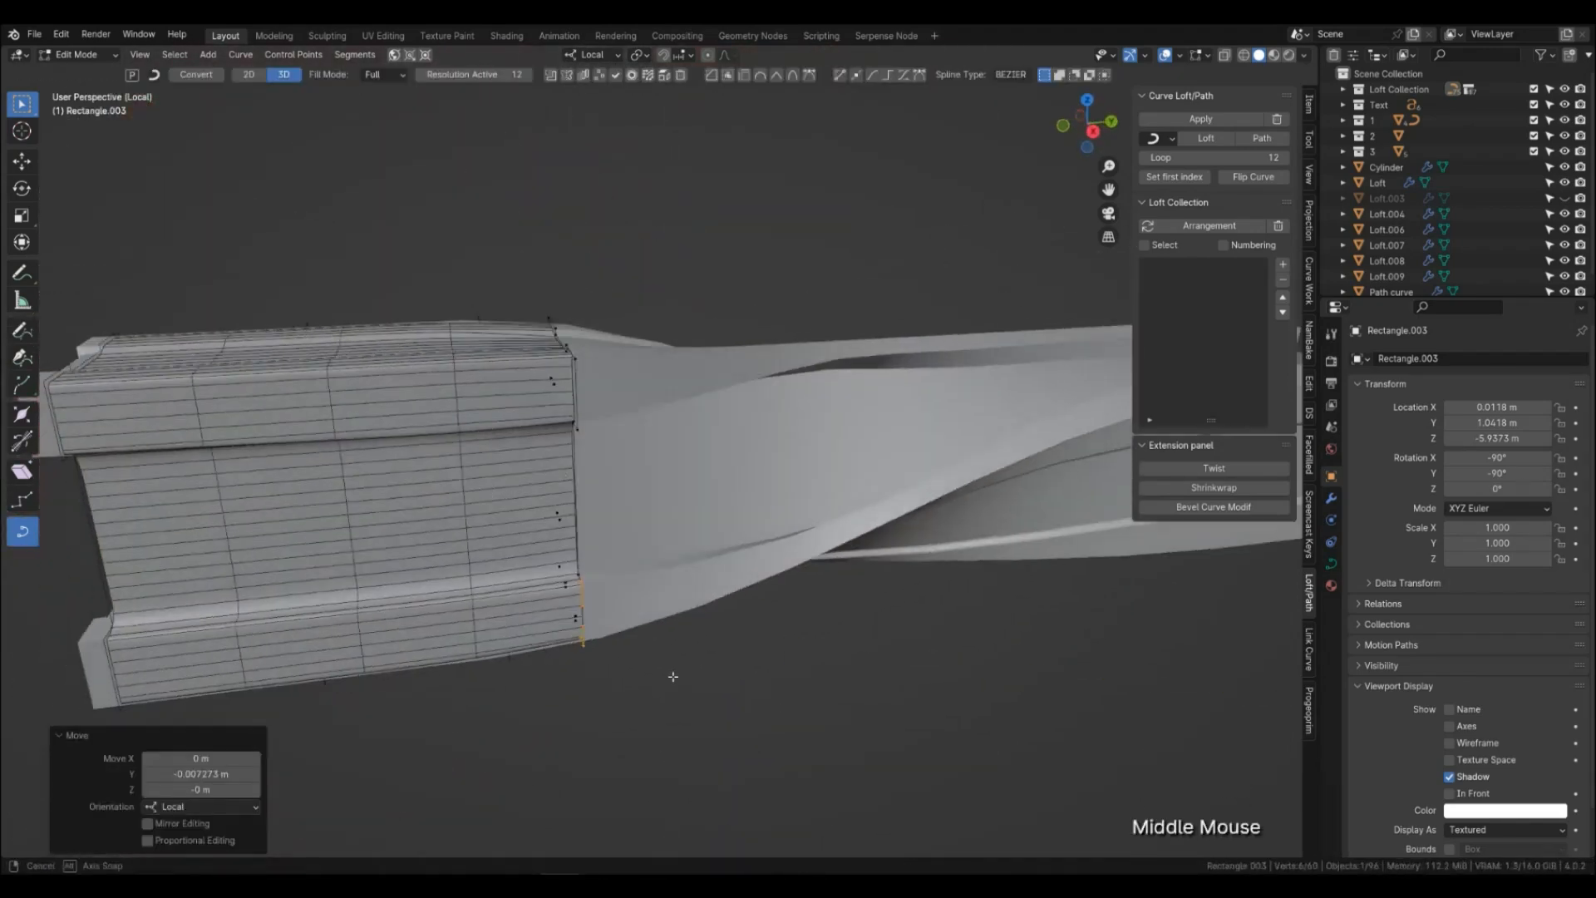
# Duplicate the fitted outline and move the new copy about 0.183 m along local Z.
pyautogui.press('Tab')
pyautogui.hotkey('shift', 'd')
pyautogui.rightClick(653, 559)
pyautogui.moveTo(630, 464); pyautogui.dragTo(741, 535)
pyautogui.moveTo(742, 535); pyautogui.dragTo(862, 551, button='middle')
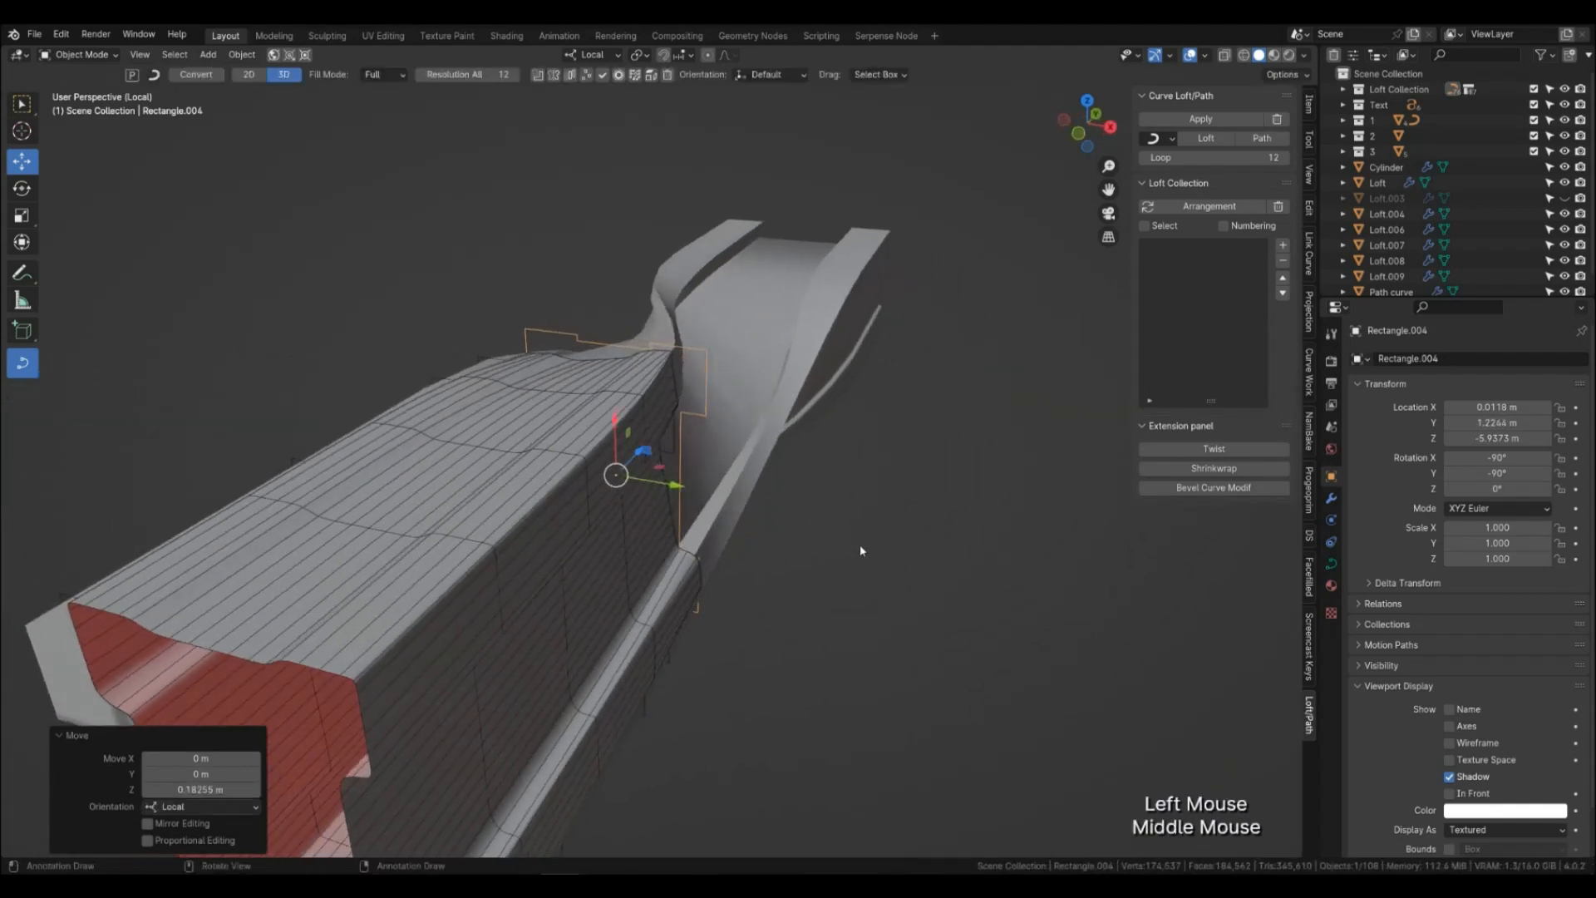
# Rotate the new outline copy about local Z by -4.89° and again by -2.57° to follow the beam's twist.
pyautogui.press('r')
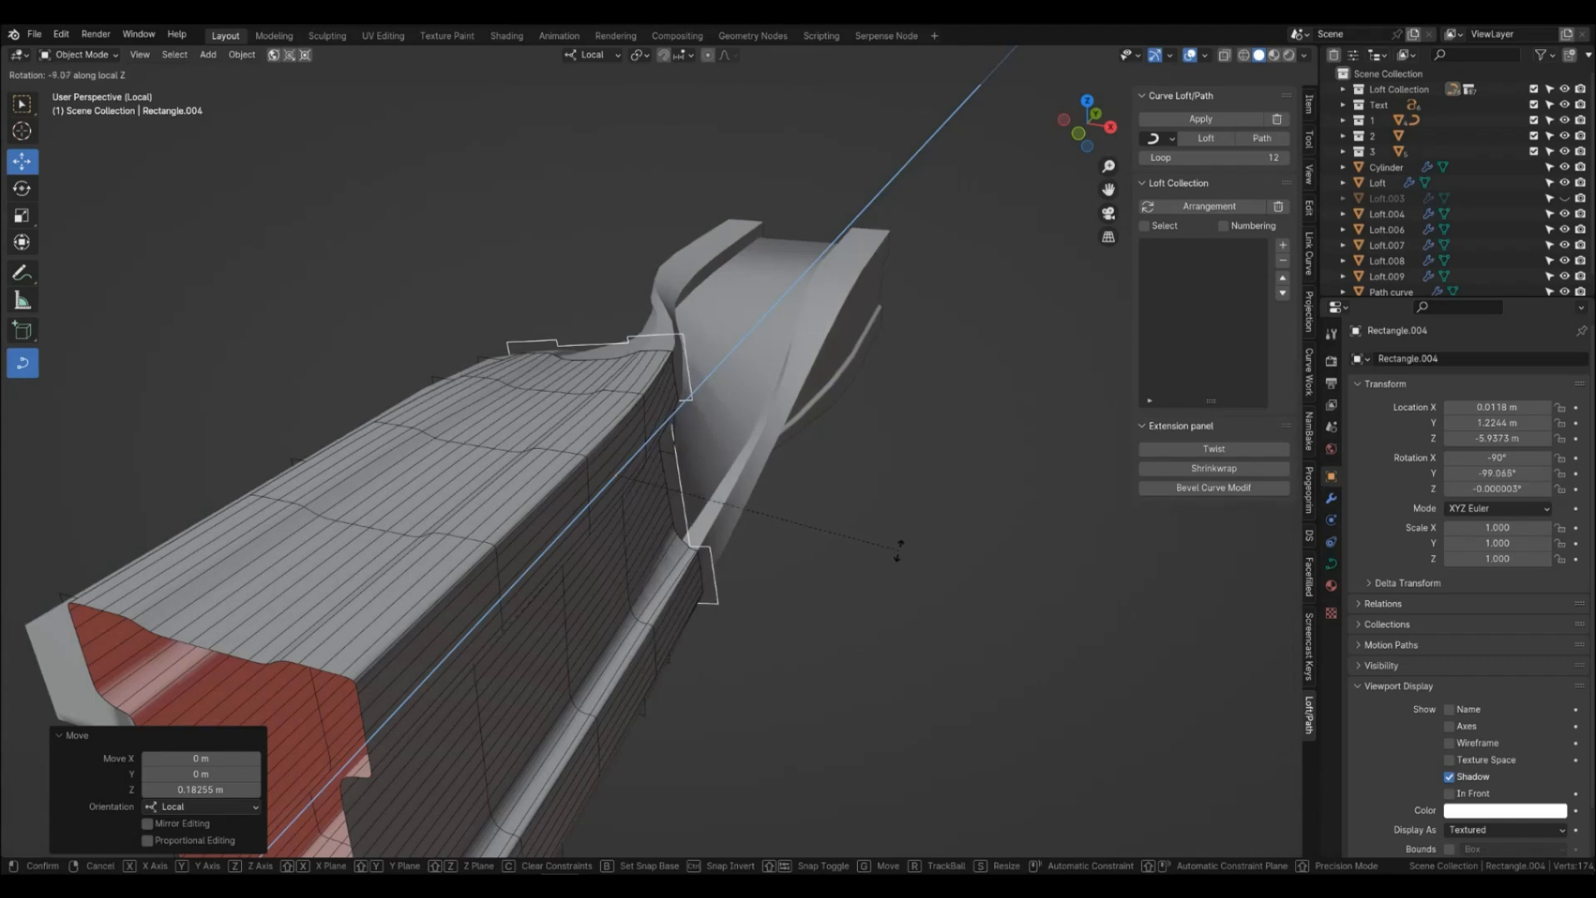
pyautogui.click(896, 570)
pyautogui.moveTo(895, 571); pyautogui.dragTo(815, 619, button='middle')
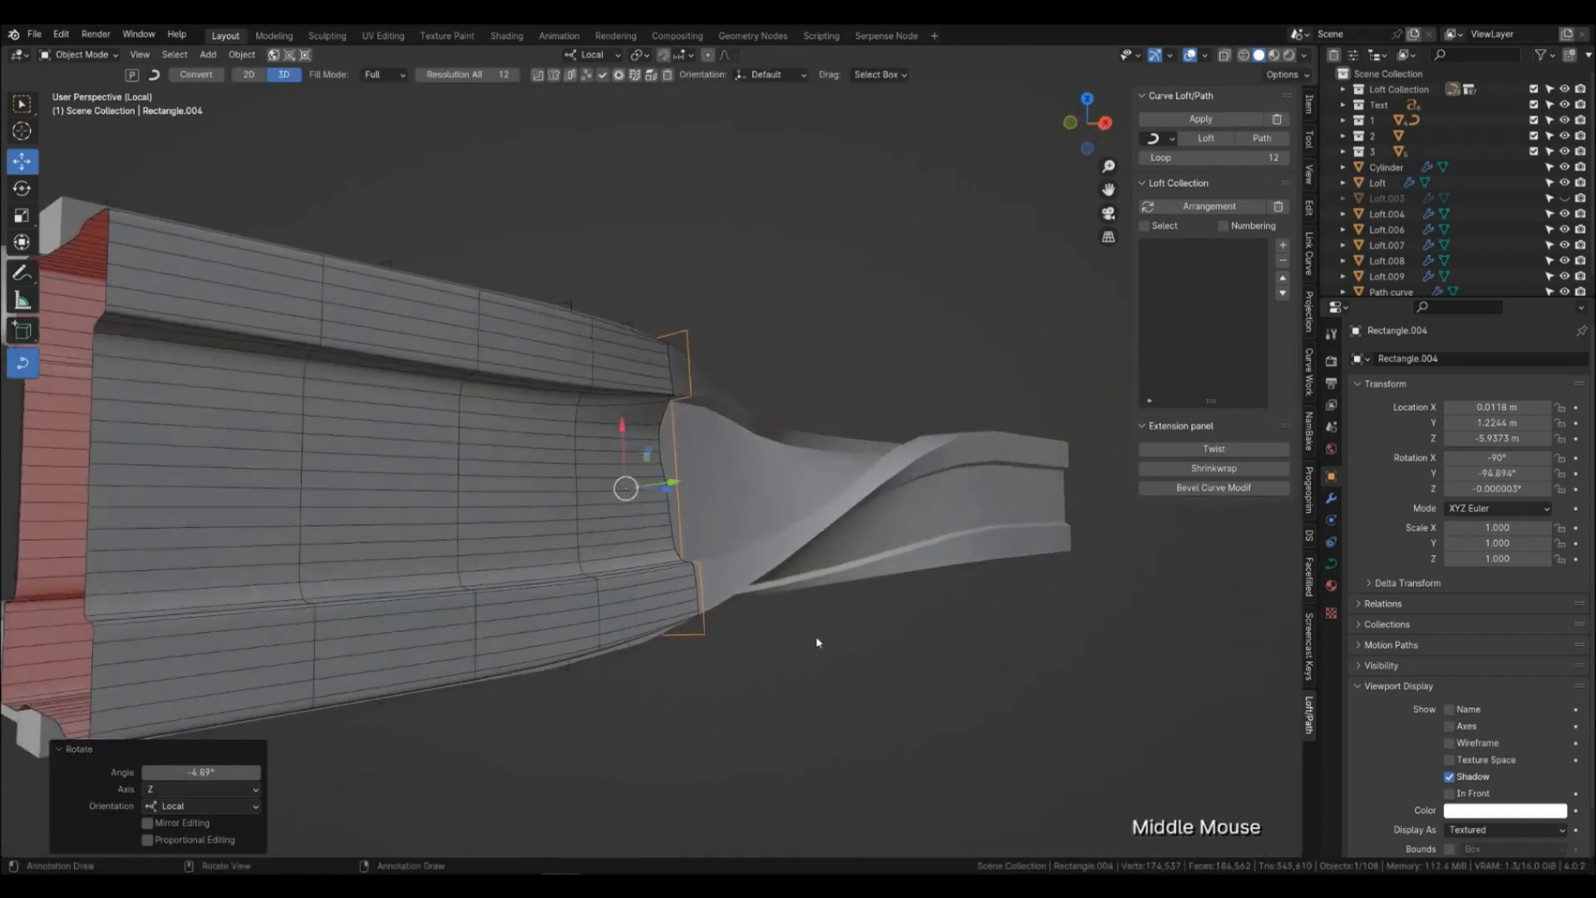
pyautogui.scroll(3, 841, 716)
pyautogui.moveTo(841, 716); pyautogui.dragTo(875, 701, button='middle')
pyautogui.press('r')
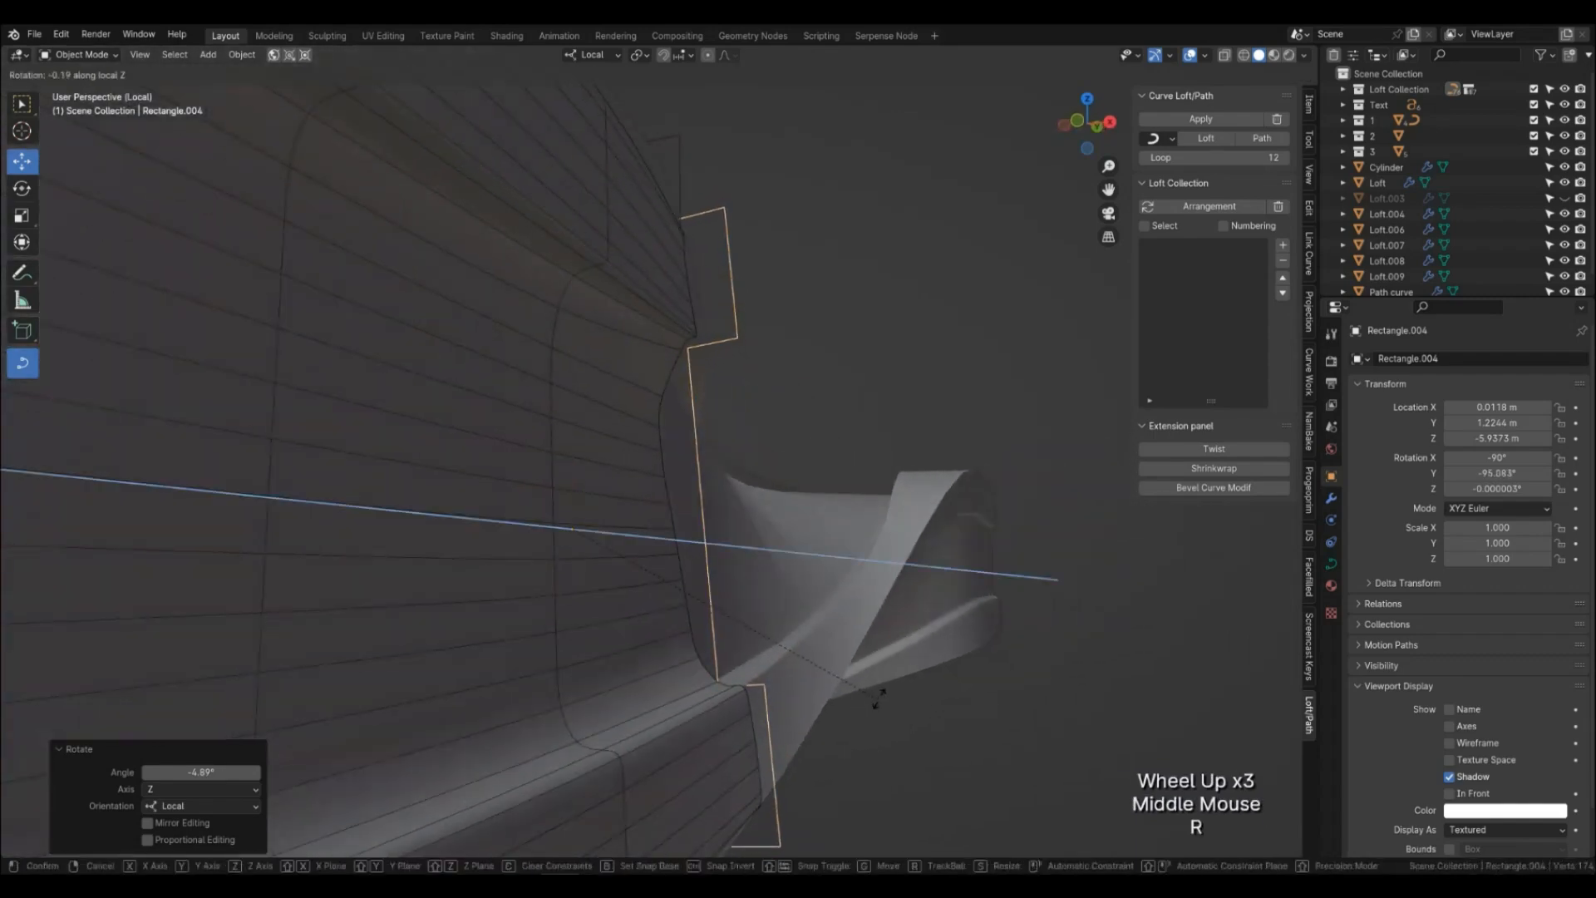
pyautogui.click(878, 687)
pyautogui.scroll(-1, 869, 706)
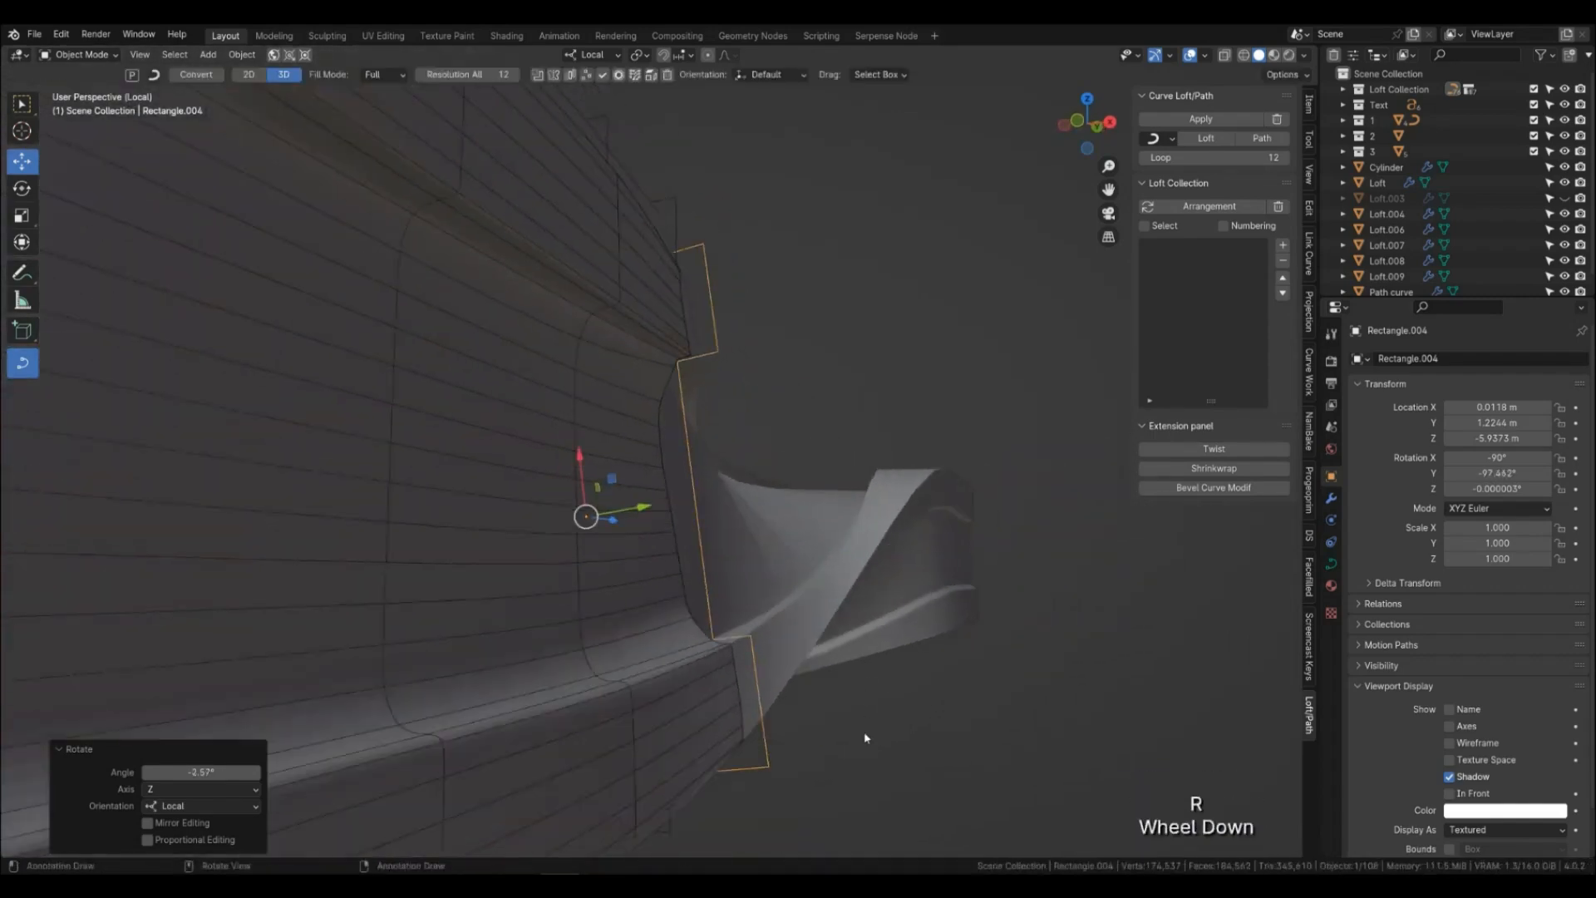
# Select all points on the near side of the rotated outline and move them about -0.017 m along local Y.
pyautogui.press('Tab')
pyautogui.scroll(-1, 861, 673)
pyautogui.moveTo(795, 641); pyautogui.dragTo(830, 740)
pyautogui.moveTo(830, 740); pyautogui.dragTo(820, 688, button='middle')
pyautogui.click(820, 688)
pyautogui.moveTo(812, 695); pyautogui.dragTo(693, 529)
pyautogui.keyDown('shift'); pyautogui.click(734, 398); pyautogui.keyUp('shift')
pyautogui.keyDown('shift'); pyautogui.moveTo(653, 264); pyautogui.dragTo(653, 264); pyautogui.keyUp('shift')
pyautogui.press('g')
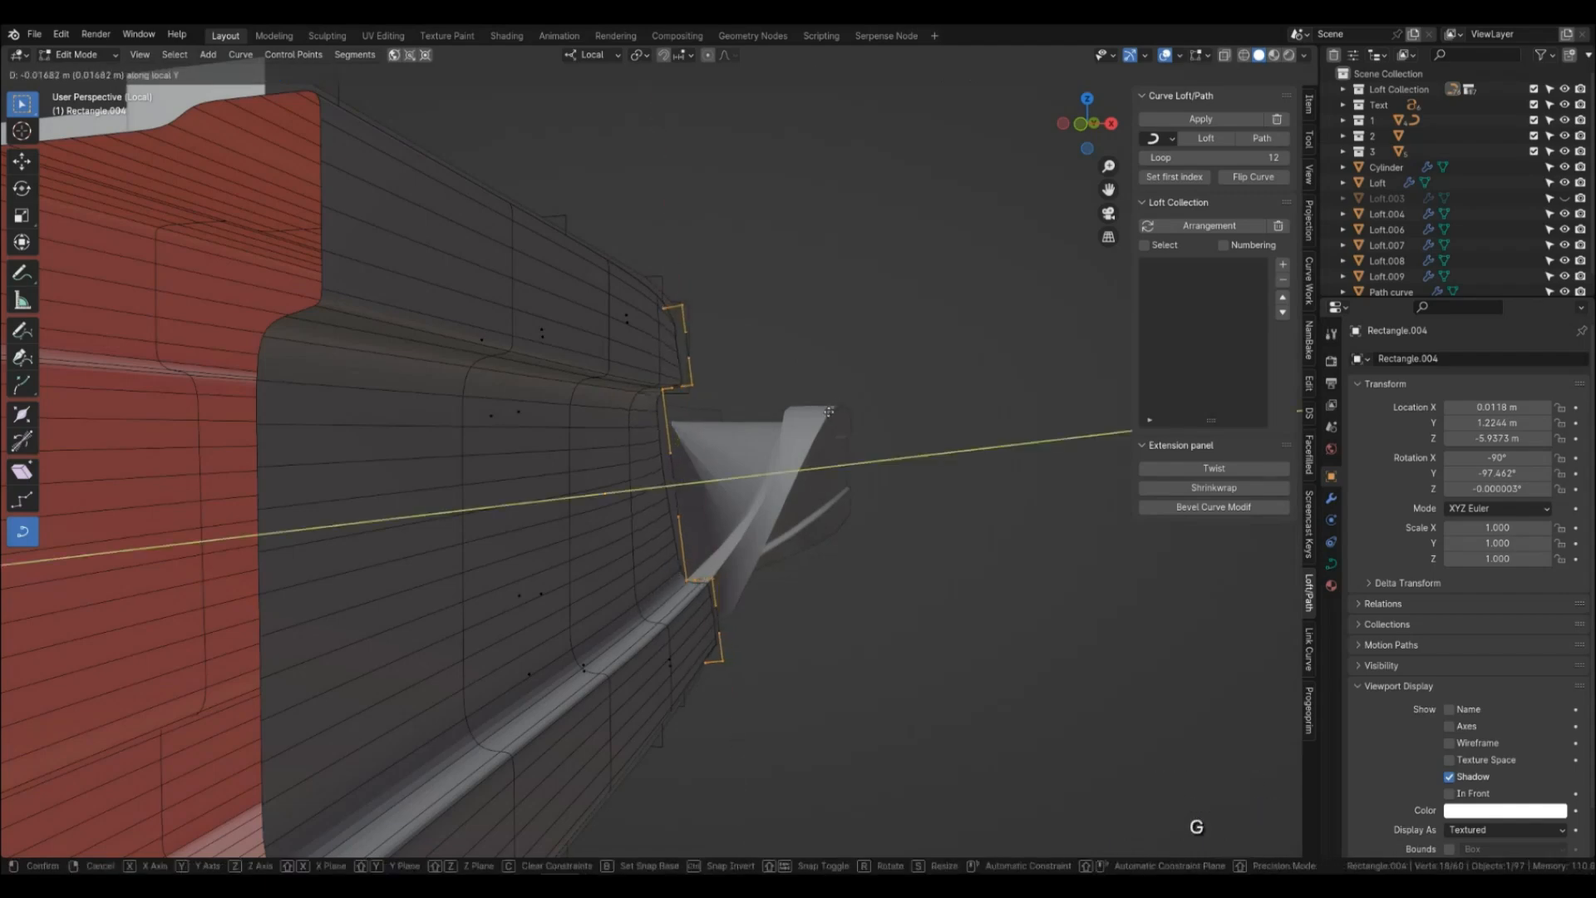
pyautogui.click(827, 412)
pyautogui.moveTo(828, 412); pyautogui.dragTo(870, 538, button='middle')
# Select the outline's top points and move them about -0.018 m along local X to the beam's top face.
pyautogui.click(495, 257)
pyautogui.moveTo(405, 223); pyautogui.dragTo(715, 341)
pyautogui.moveTo(715, 340); pyautogui.dragTo(634, 244, button='middle')
pyautogui.press('g')
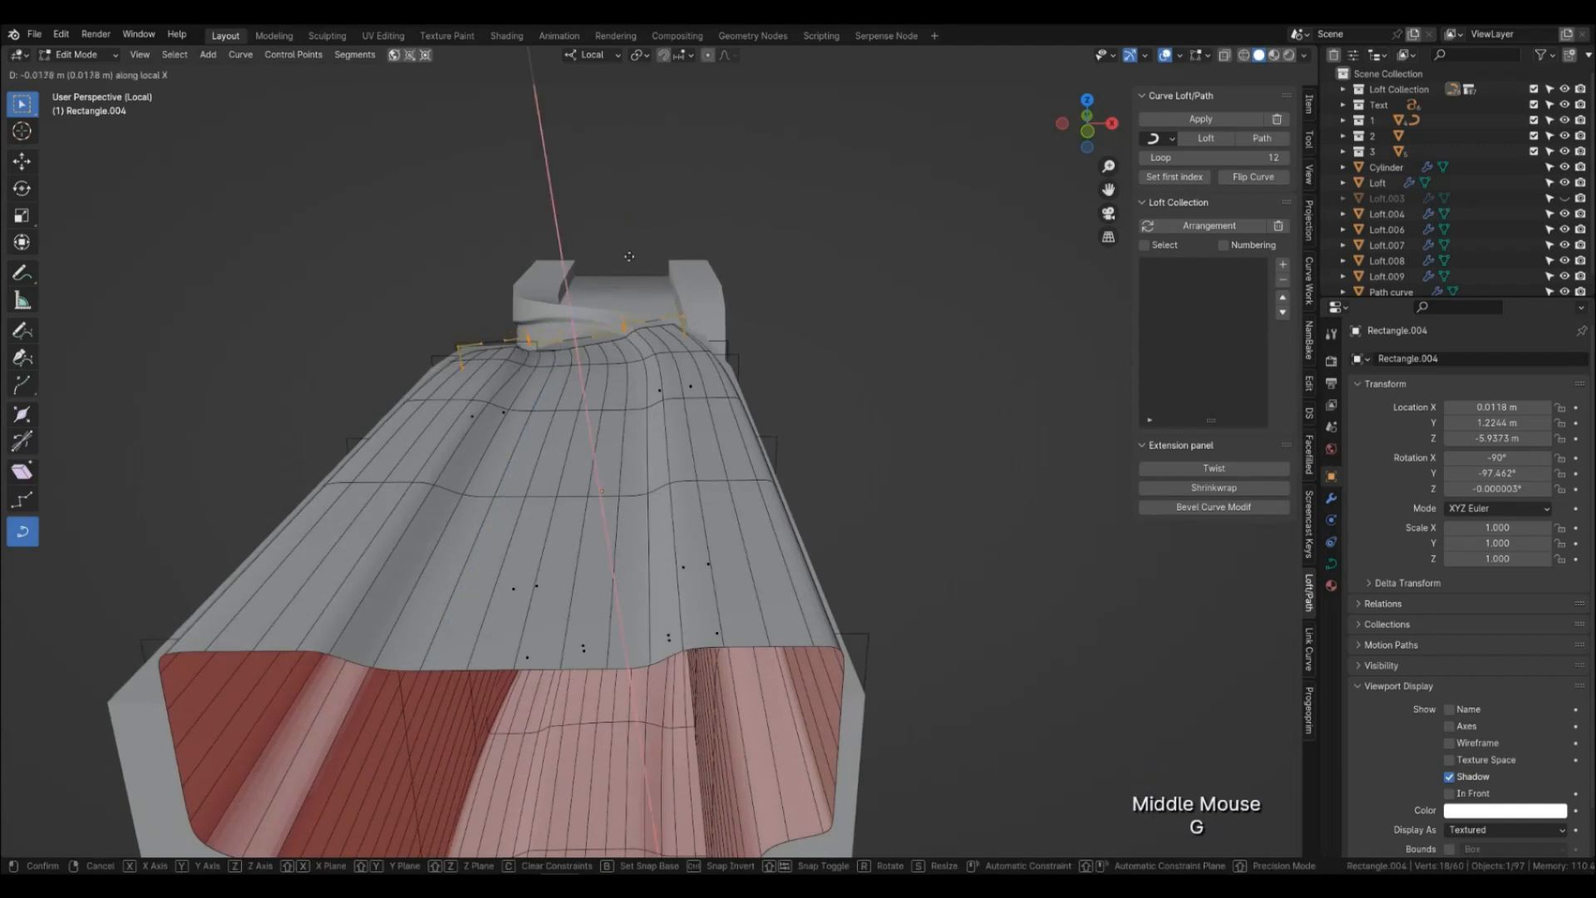
pyautogui.click(629, 260)
pyautogui.moveTo(630, 261); pyautogui.dragTo(712, 233, button='middle')
# Select the points on the opposite side of the outline and move them about 0.016 m along local Y.
pyautogui.click(377, 346)
pyautogui.moveTo(397, 318); pyautogui.dragTo(517, 425)
pyautogui.keyDown('shift'); pyautogui.moveTo(477, 577); pyautogui.dragTo(544, 727); pyautogui.keyUp('shift')
pyautogui.press('g')
pyautogui.press('y')
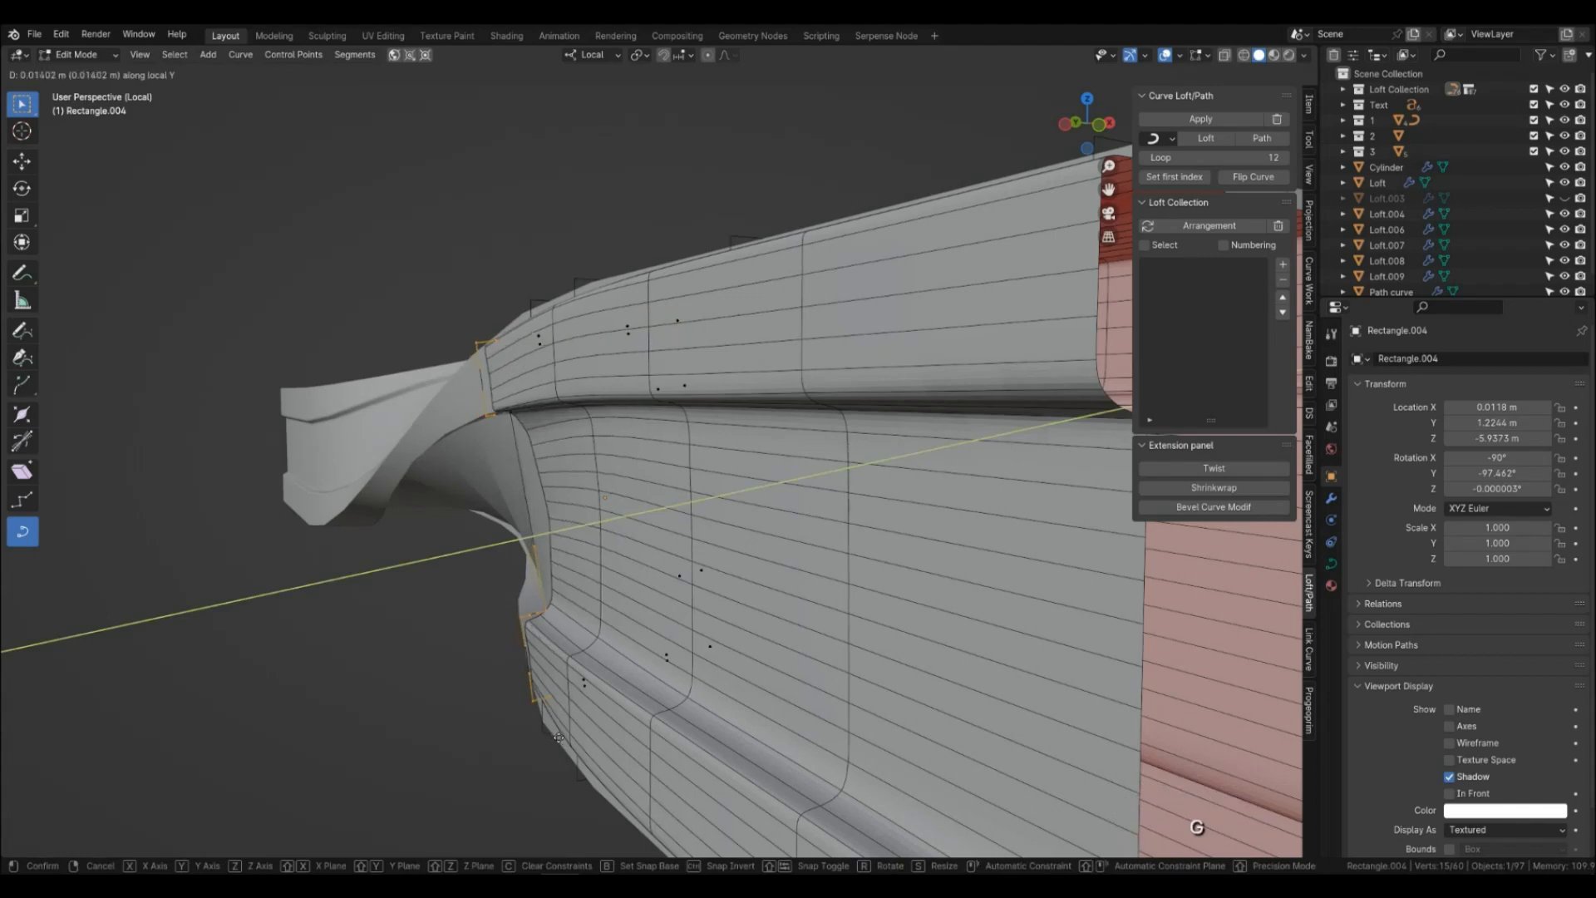
pyautogui.click(559, 739)
pyautogui.moveTo(559, 739); pyautogui.dragTo(616, 582, button='middle')
# Select the outline's bottom points, move them along local X to the beam's underside and leave point editing.
pyautogui.click(491, 656)
pyautogui.moveTo(492, 656); pyautogui.dragTo(789, 736)
pyautogui.press('g')
pyautogui.press('x')
pyautogui.click(634, 671)
pyautogui.moveTo(634, 672)
pyautogui.mouseDown(button='middle')
pyautogui.moveTo(713, 702)
pyautogui.moveTo(688, 653)
pyautogui.moveTo(653, 666)
pyautogui.mouseUp(button='middle')
pyautogui.press('Tab')
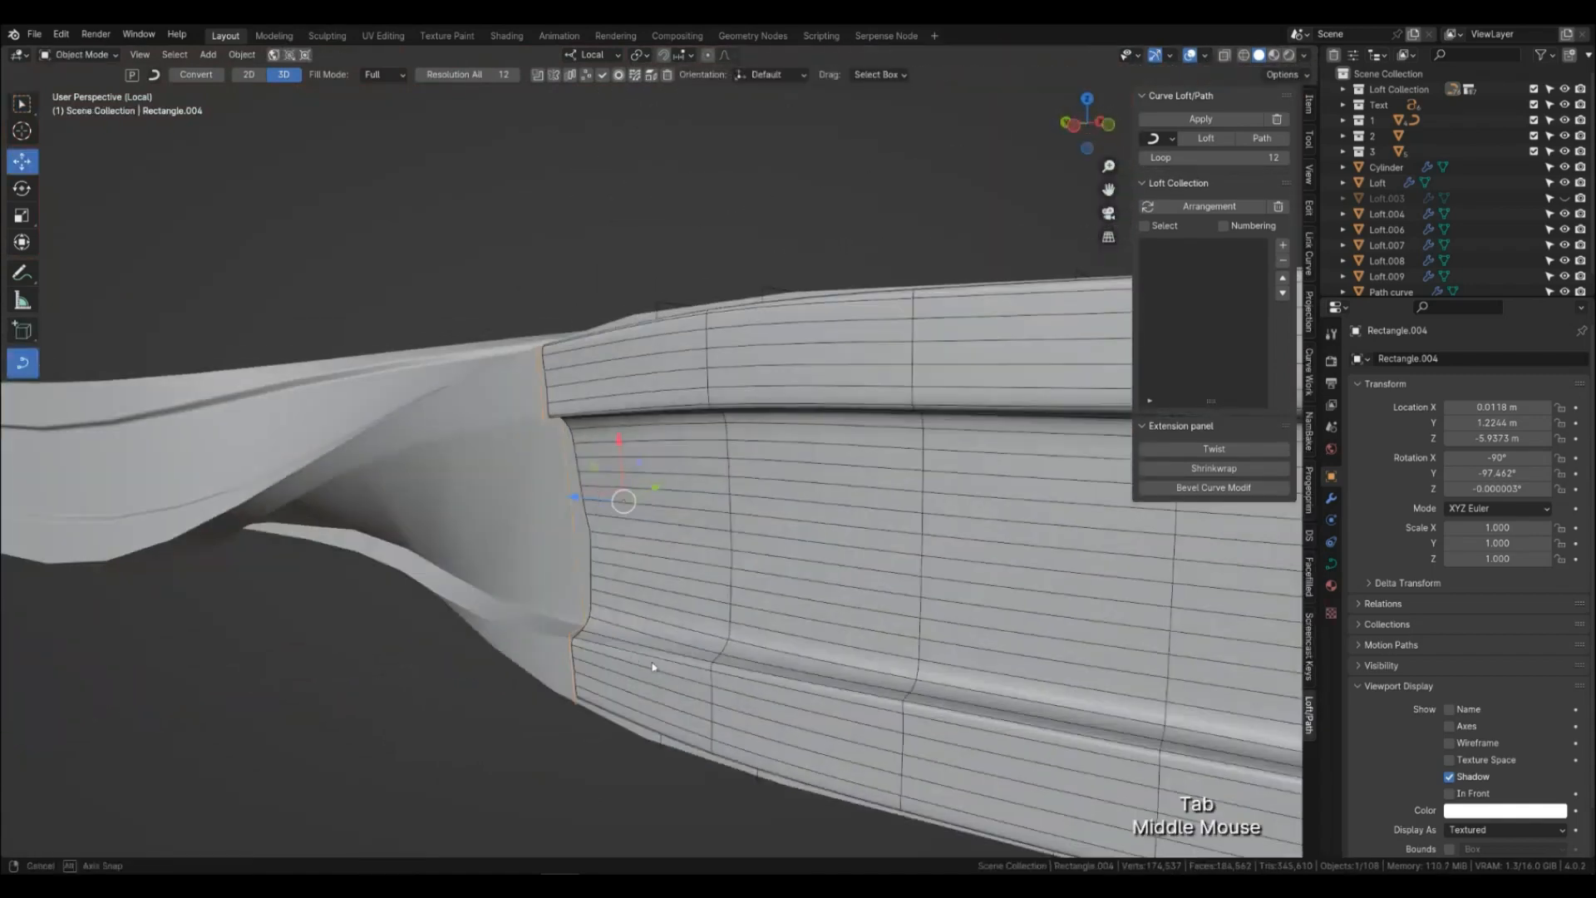
# Move the two inner web corner points of the outline about 0.006 m along local Y.
pyautogui.moveTo(580, 544); pyautogui.dragTo(510, 478, button='middle')
pyautogui.press('Tab')
pyautogui.click(507, 410)
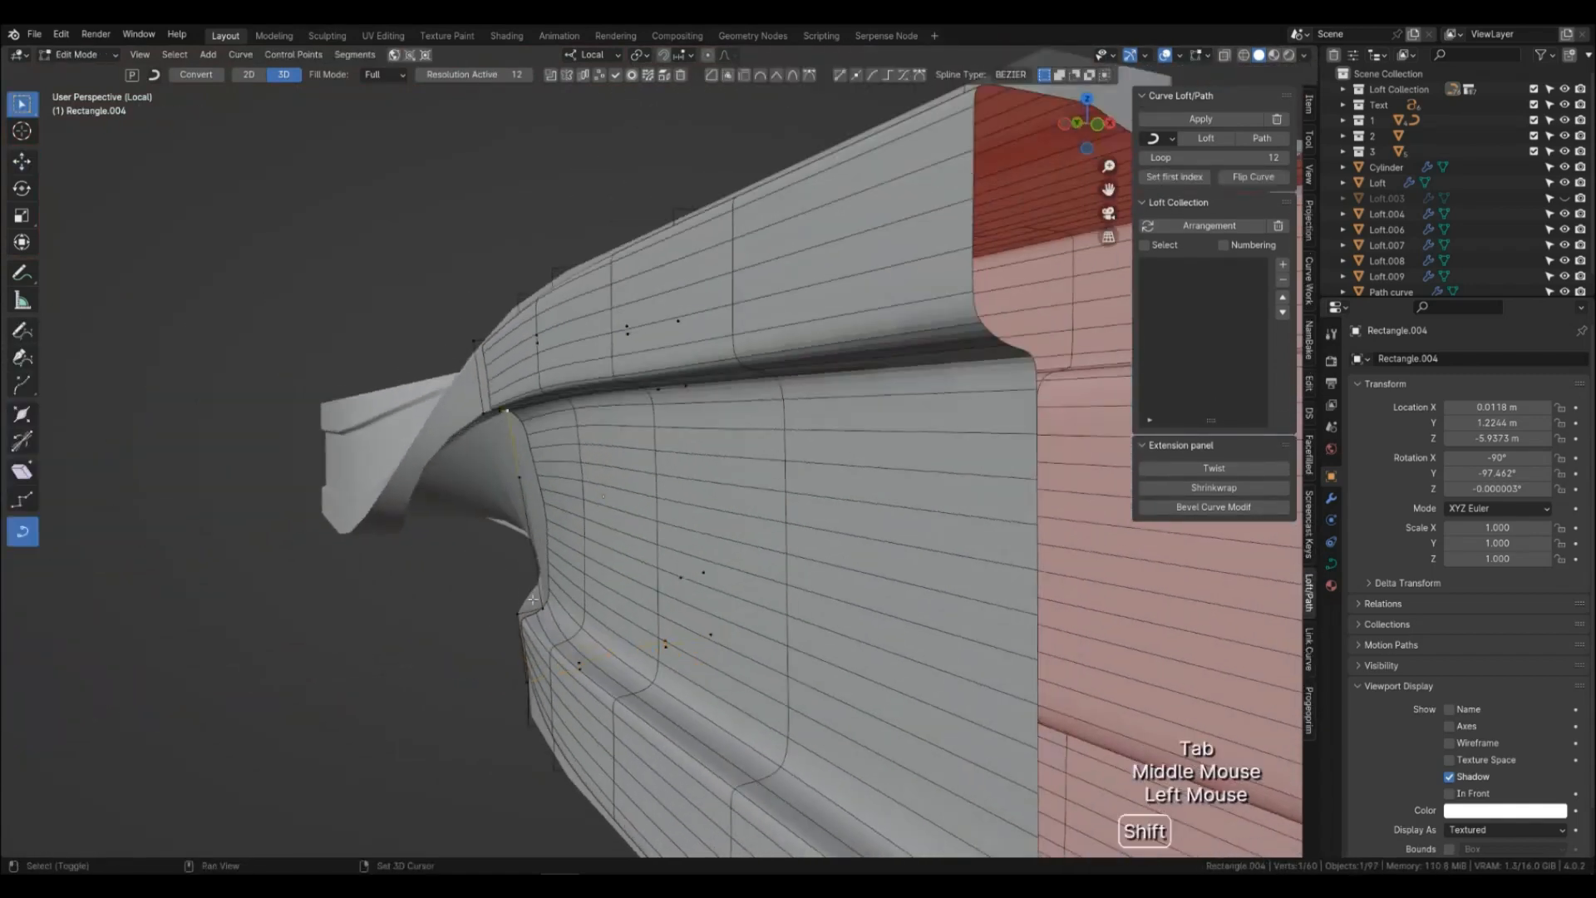
pyautogui.keyDown('shift'); pyautogui.click(542, 608); pyautogui.keyUp('shift')
pyautogui.press('g')
pyautogui.press('x')
pyautogui.click(568, 518)
pyautogui.moveTo(567, 518); pyautogui.dragTo(593, 557, button='middle')
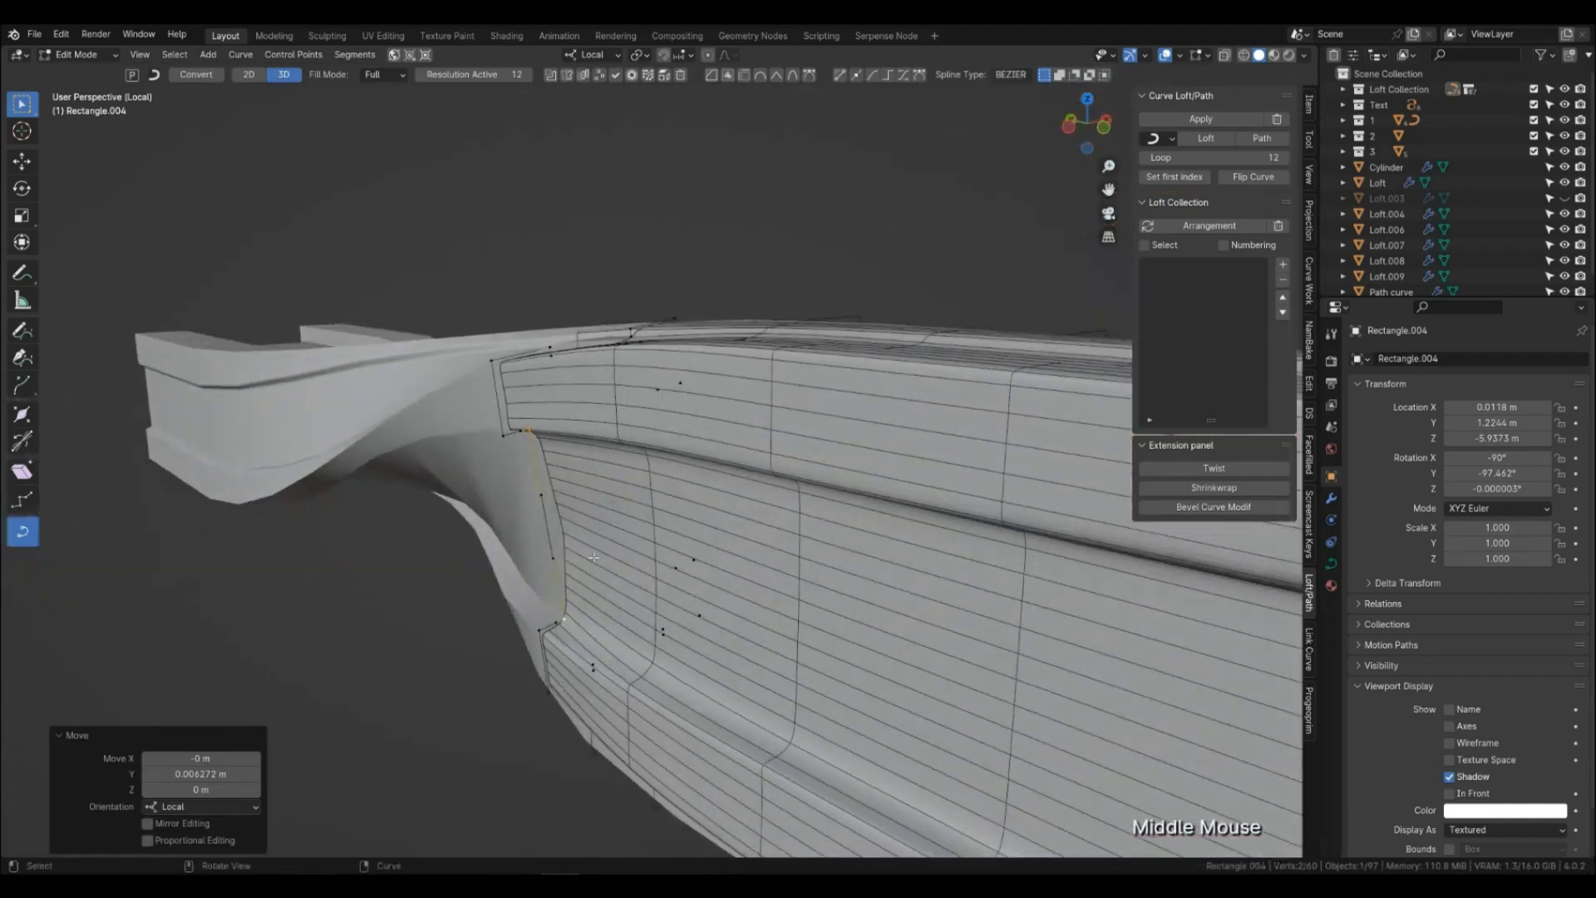
# Subdivide the web segment between the two corner points and move its new midpoint about 0.02 m along local Y.
pyautogui.click(857, 78)
pyautogui.click(548, 526)
pyautogui.moveTo(579, 532); pyautogui.dragTo(602, 531, button='middle')
pyautogui.press('g')
pyautogui.press('x')
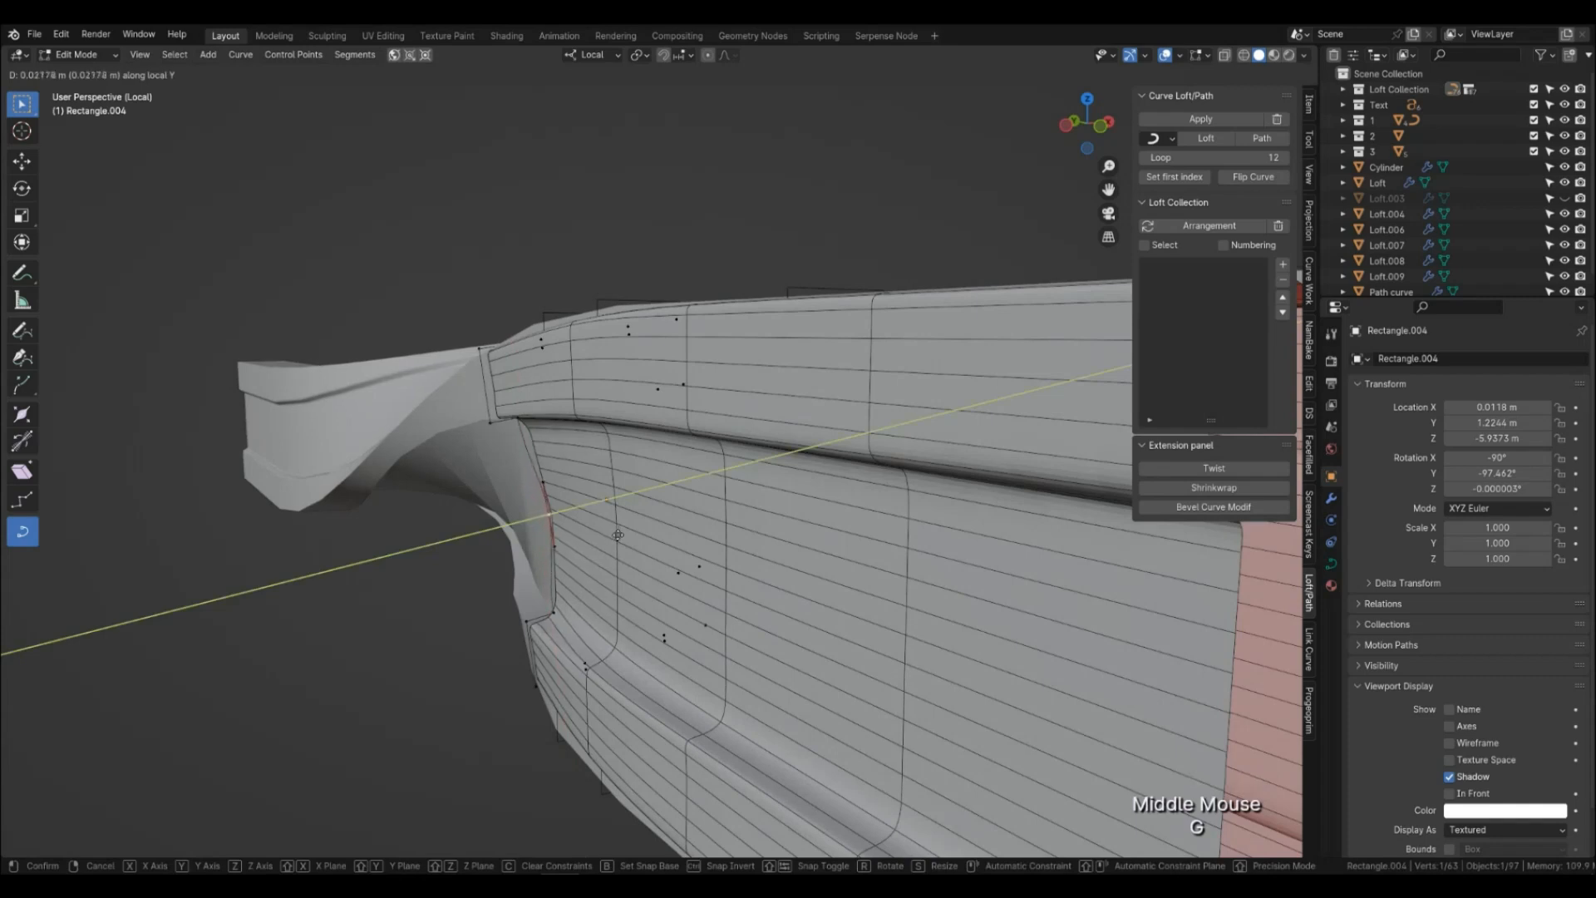
pyautogui.click(616, 536)
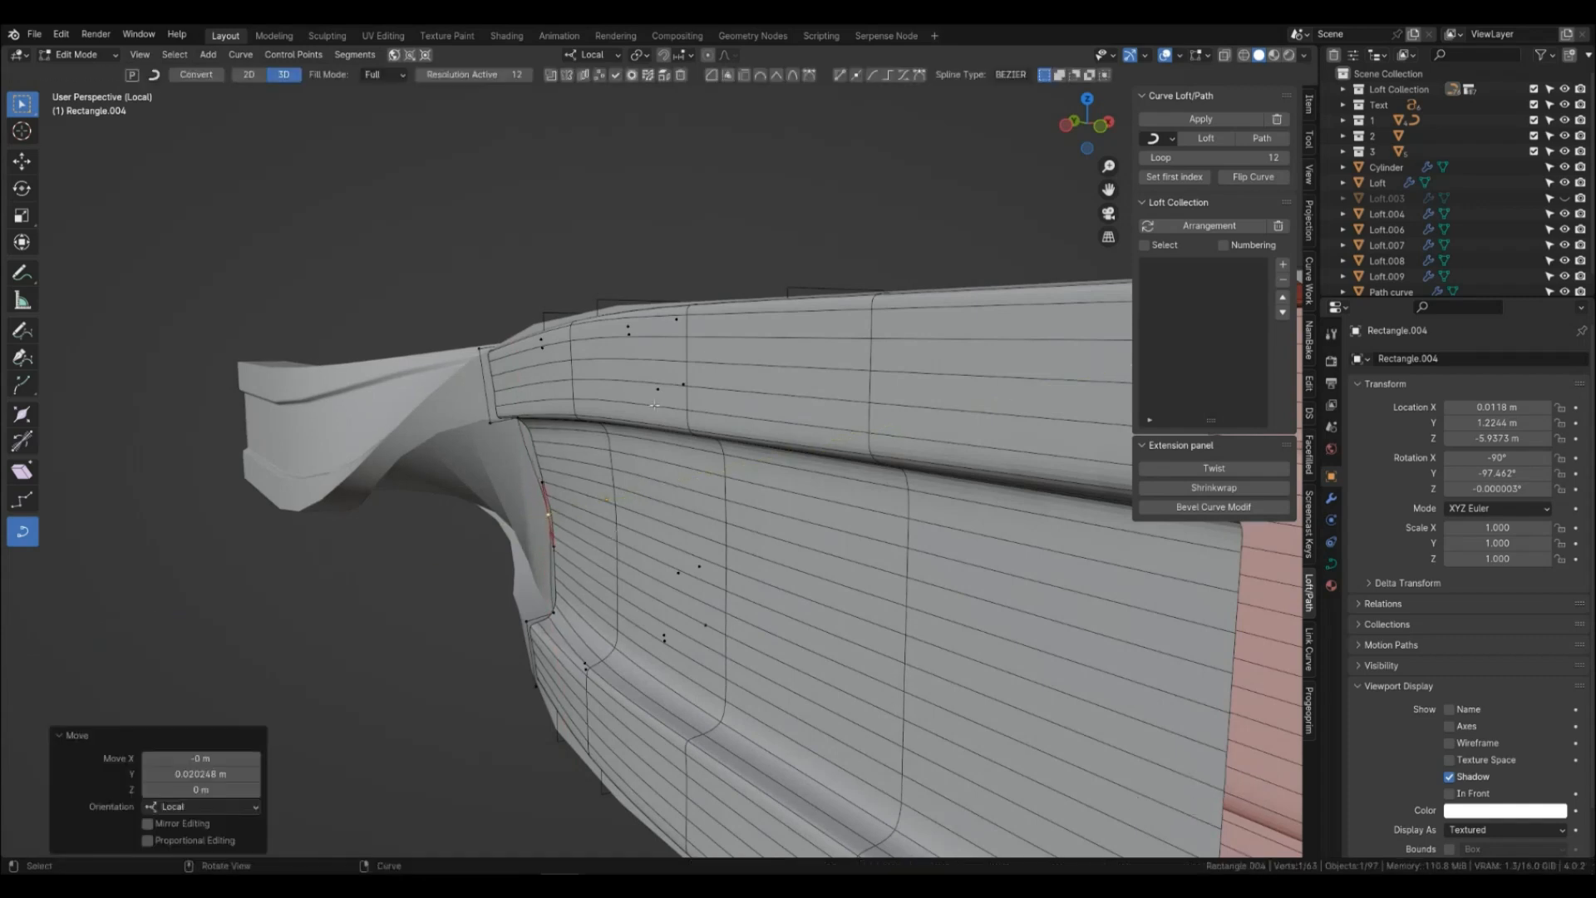
pyautogui.click(762, 76)
pyautogui.moveTo(584, 524); pyautogui.dragTo(640, 532, button='middle')
pyautogui.click(641, 532)
pyautogui.moveTo(641, 532); pyautogui.dragTo(582, 599, button='middle')
# Reopen the outline for point editing and fine-tune its web points against the beam's curved surface.
pyautogui.press('Tab')
pyautogui.scroll(-1, 582, 557)
pyautogui.press('Tab')
pyautogui.click(574, 582)
pyautogui.press('g')
pyautogui.click(600, 599)
pyautogui.click(571, 586)
pyautogui.press('g')
pyautogui.click(674, 577)
pyautogui.moveTo(674, 576); pyautogui.dragTo(465, 582, button='middle')
pyautogui.press('g')
pyautogui.click(609, 449)
pyautogui.press('Tab')
# Duplicate the outline and move the copy farther into the twist to a Y location of about 1.38 m.
pyautogui.scroll(-3, 653, 574)
pyautogui.keyDown('shift'); pyautogui.moveTo(582, 582); pyautogui.dragTo(658, 665, button='middle'); pyautogui.keyUp('shift')
pyautogui.hotkey('shift', 'd')
pyautogui.click(677, 582)
# Turn the copied outline to a Y rotation of -106.15° and scale it to 0.937.
pyautogui.moveTo(678, 582); pyautogui.dragTo(901, 696, button='middle')
pyautogui.press('s')
pyautogui.click(1035, 706)
pyautogui.moveTo(1035, 706); pyautogui.dragTo(784, 587, button='middle')
# Select two points of the scaled outline and move them along local Y onto the beam.
pyautogui.press('Tab')
pyautogui.click(725, 522)
pyautogui.keyDown('shift'); pyautogui.click(772, 706); pyautogui.keyUp('shift')
pyautogui.press('g')
pyautogui.press('z')
pyautogui.click(884, 624)
pyautogui.moveTo(885, 624); pyautogui.dragTo(860, 586, button='middle')
pyautogui.hotkey('ctrl', 'z')
pyautogui.press('g')
pyautogui.press('y')
pyautogui.click(752, 677)
# Select the scaled outline's lower flange points and move them along local X to the beam's edge.
pyautogui.moveTo(760, 669); pyautogui.dragTo(832, 712)
pyautogui.press('g')
pyautogui.press('x')
pyautogui.click(833, 712)
pyautogui.moveTo(833, 713); pyautogui.dragTo(720, 570, button='middle')
# Fit the scaled outline's remaining side points and move its lower inner-corner points along local X.
pyautogui.keyDown('shift'); pyautogui.click(731, 507); pyautogui.keyUp('shift')
pyautogui.press('g')
pyautogui.click(731, 520)
pyautogui.press('g')
pyautogui.click(615, 583)
pyautogui.moveTo(616, 583); pyautogui.dragTo(648, 564, button='middle')
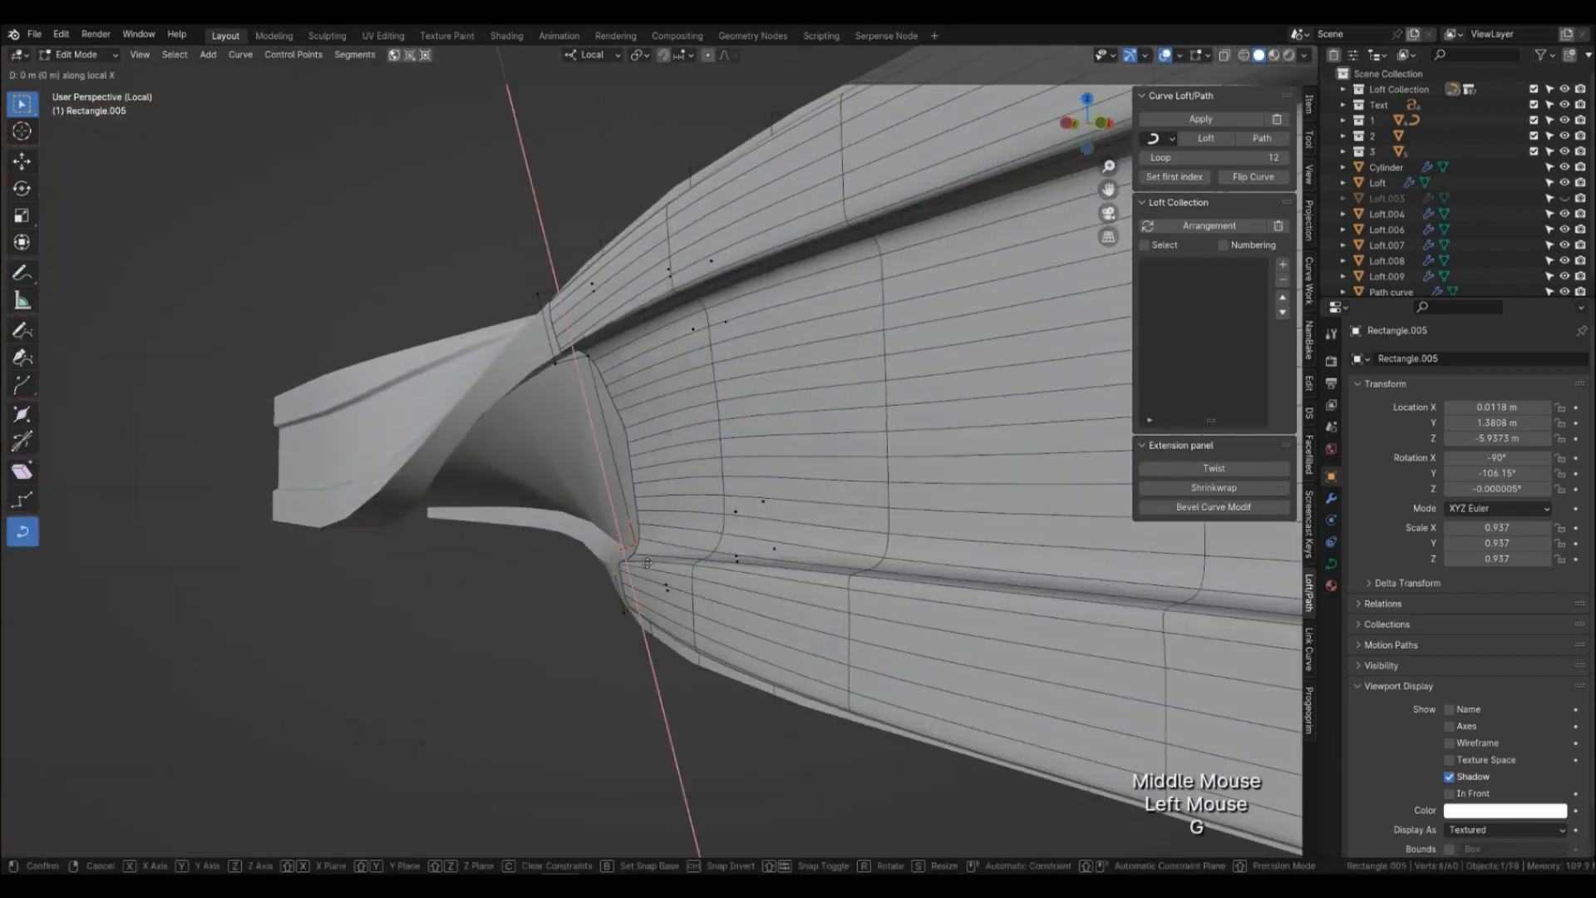
pyautogui.click(626, 625)
pyautogui.moveTo(626, 625); pyautogui.dragTo(525, 451, button='middle')
# Move the scaled outline's upper flange points onto the beam's corners and leave point editing.
pyautogui.click(544, 409)
pyautogui.click(657, 312)
pyautogui.keyDown('shift'); pyautogui.click(698, 301); pyautogui.keyUp('shift')
pyautogui.press('g')
pyautogui.click(690, 304)
pyautogui.moveTo(690, 304); pyautogui.dragTo(666, 636, button='middle')
pyautogui.press('g')
pyautogui.press('z')
pyautogui.click(742, 360)
pyautogui.press('Tab')
# Duplicate the fitted outline, move the copy about 0.18 m along local Z and rotate it about local Z to follow the twist.
pyautogui.hotkey('shift', 'd')
pyautogui.press('g')
pyautogui.press('z')
pyautogui.click(670, 639)
pyautogui.press('r')
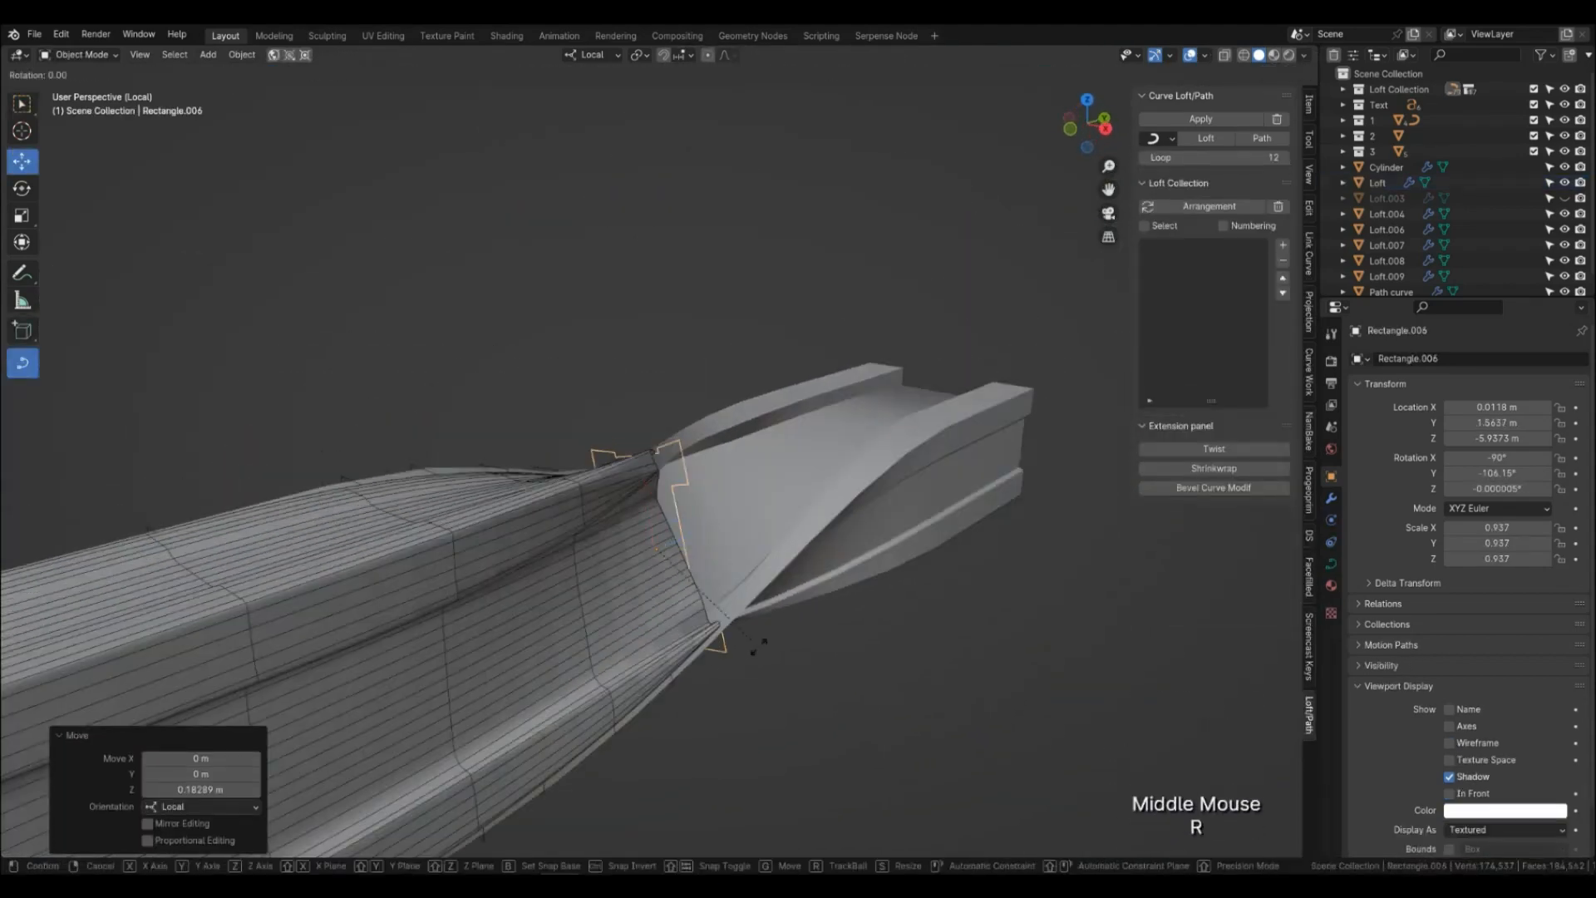
pyautogui.press('z')
pyautogui.click(850, 728)
pyautogui.click(873, 743)
# Enter point editing on the rotated copy and move its first points along local X onto the beam.
pyautogui.scroll(2, 555, 525)
pyautogui.press('Tab')
pyautogui.moveTo(873, 743); pyautogui.dragTo(770, 449, button='middle')
pyautogui.keyDown('shift'); pyautogui.click(667, 490); pyautogui.keyUp('shift')
pyautogui.press('g')
pyautogui.click(600, 557)
pyautogui.press('g')
pyautogui.press('x')
pyautogui.click(713, 552)
pyautogui.press('g')
pyautogui.press('x')
pyautogui.click(793, 721)
# Add another point of the rotated copy to the selection and move the points along local X to the beam's surface.
pyautogui.keyDown('shift'); pyautogui.click(763, 437); pyautogui.keyUp('shift')
pyautogui.press('g')
pyautogui.press('x')
pyautogui.click(762, 364)
pyautogui.moveTo(762, 364); pyautogui.dragTo(748, 532, button='middle')
pyautogui.press('g')
pyautogui.press('x')
pyautogui.click(844, 567)
# Move the rotated copy's remaining points along local Y onto the beam and leave point editing.
pyautogui.moveTo(749, 532); pyautogui.dragTo(632, 432, button='middle')
pyautogui.press('g')
pyautogui.press('y')
pyautogui.click(740, 582)
pyautogui.click(605, 381)
pyautogui.press('g')
pyautogui.press('y')
pyautogui.click(631, 354)
pyautogui.moveTo(632, 354); pyautogui.dragTo(759, 585, button='middle')
pyautogui.press('g')
pyautogui.press('y')
pyautogui.click(819, 532)
pyautogui.scroll(-1, 810, 541)
pyautogui.press('Tab')
# Leave local view and turn off the wireframe display of the loft covering the beam's first half.
pyautogui.click(569, 479)
pyautogui.keyDown('shift'); pyautogui.moveTo(615, 519); pyautogui.dragTo(653, 591, button='middle'); pyautogui.keyUp('shift')
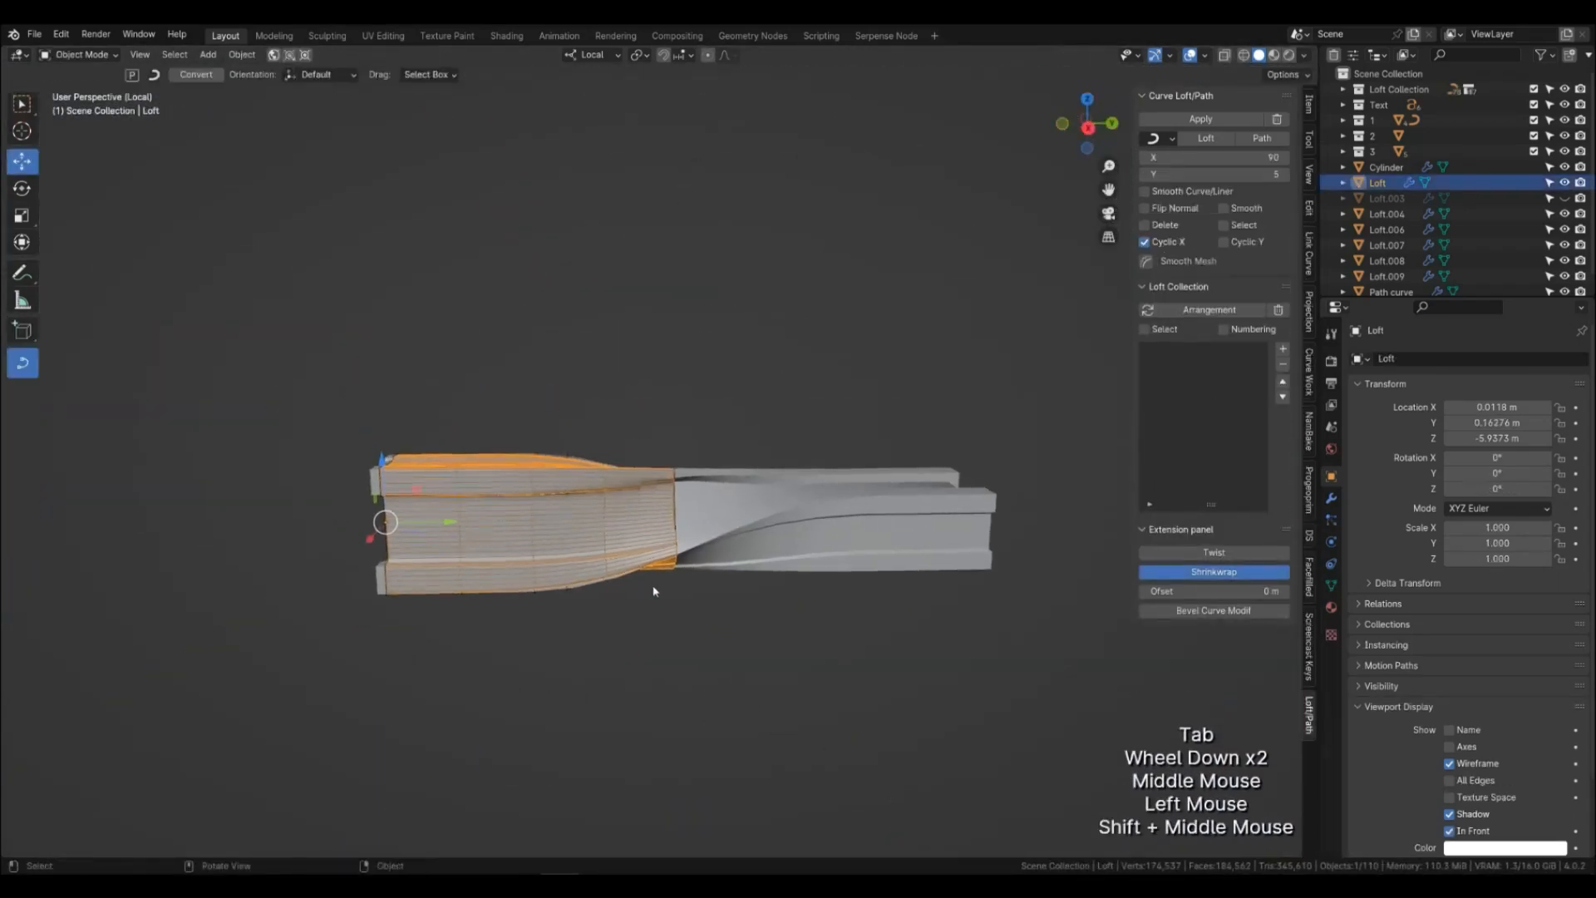
pyautogui.press('KP_Divide')
pyautogui.click(449, 591)
pyautogui.keyDown('shift'); pyautogui.moveTo(449, 591); pyautogui.dragTo(624, 587, button='middle'); pyautogui.keyUp('shift')
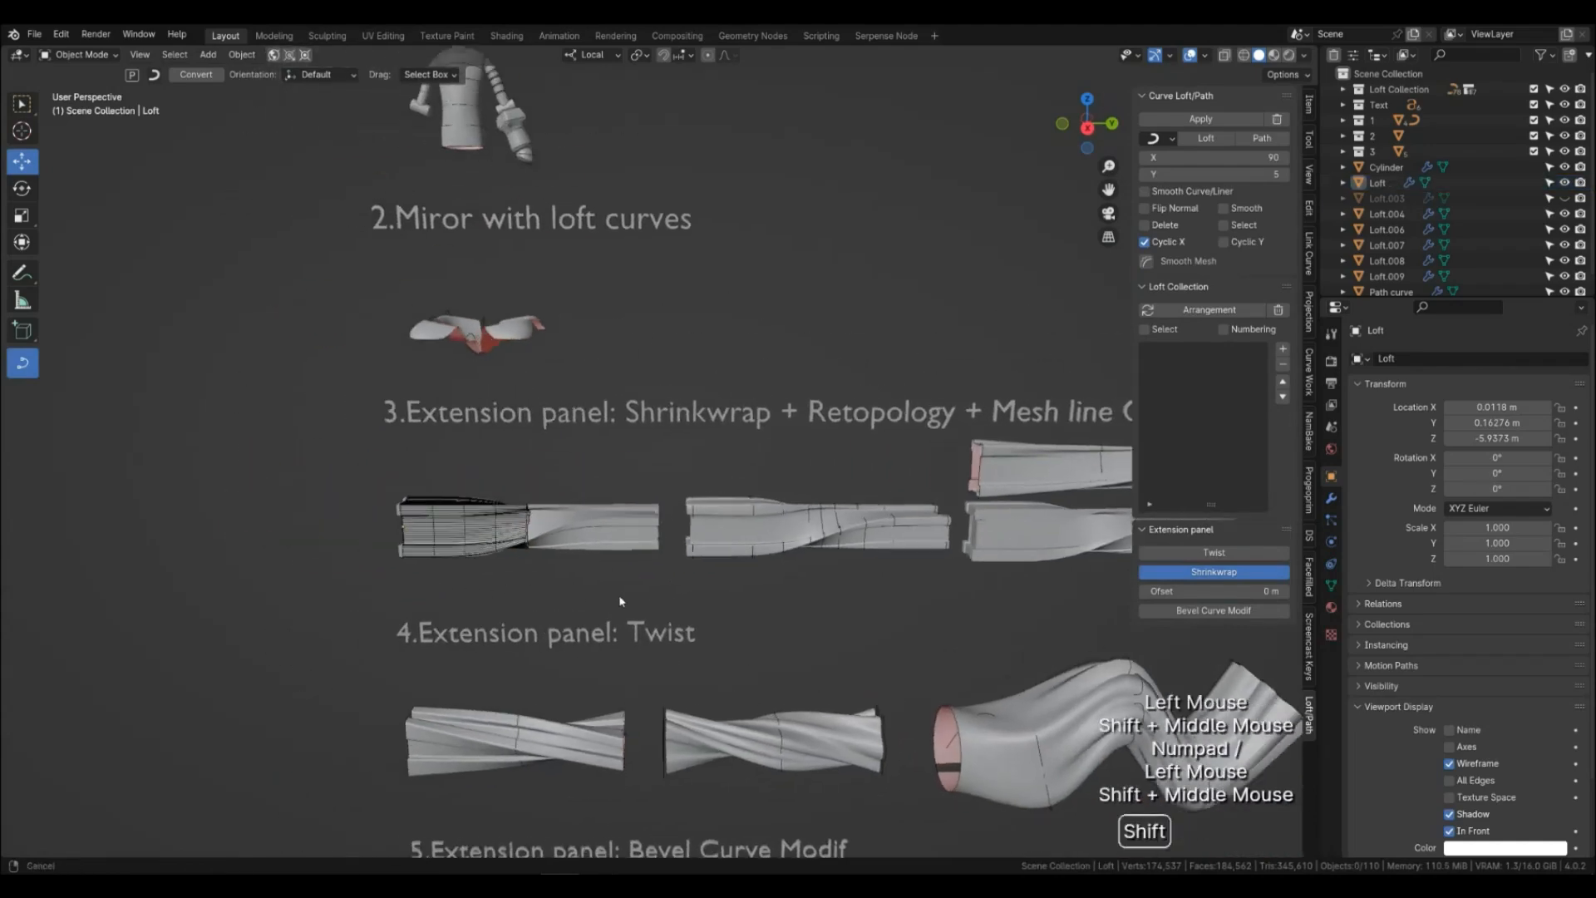
pyautogui.scroll(2, 598, 624)
pyautogui.scroll(2, 598, 623)
pyautogui.keyDown('shift'); pyautogui.moveTo(497, 711); pyautogui.dragTo(684, 646, button='middle'); pyautogui.keyUp('shift')
pyautogui.click(595, 502)
pyautogui.press('q')
pyautogui.click(597, 501)
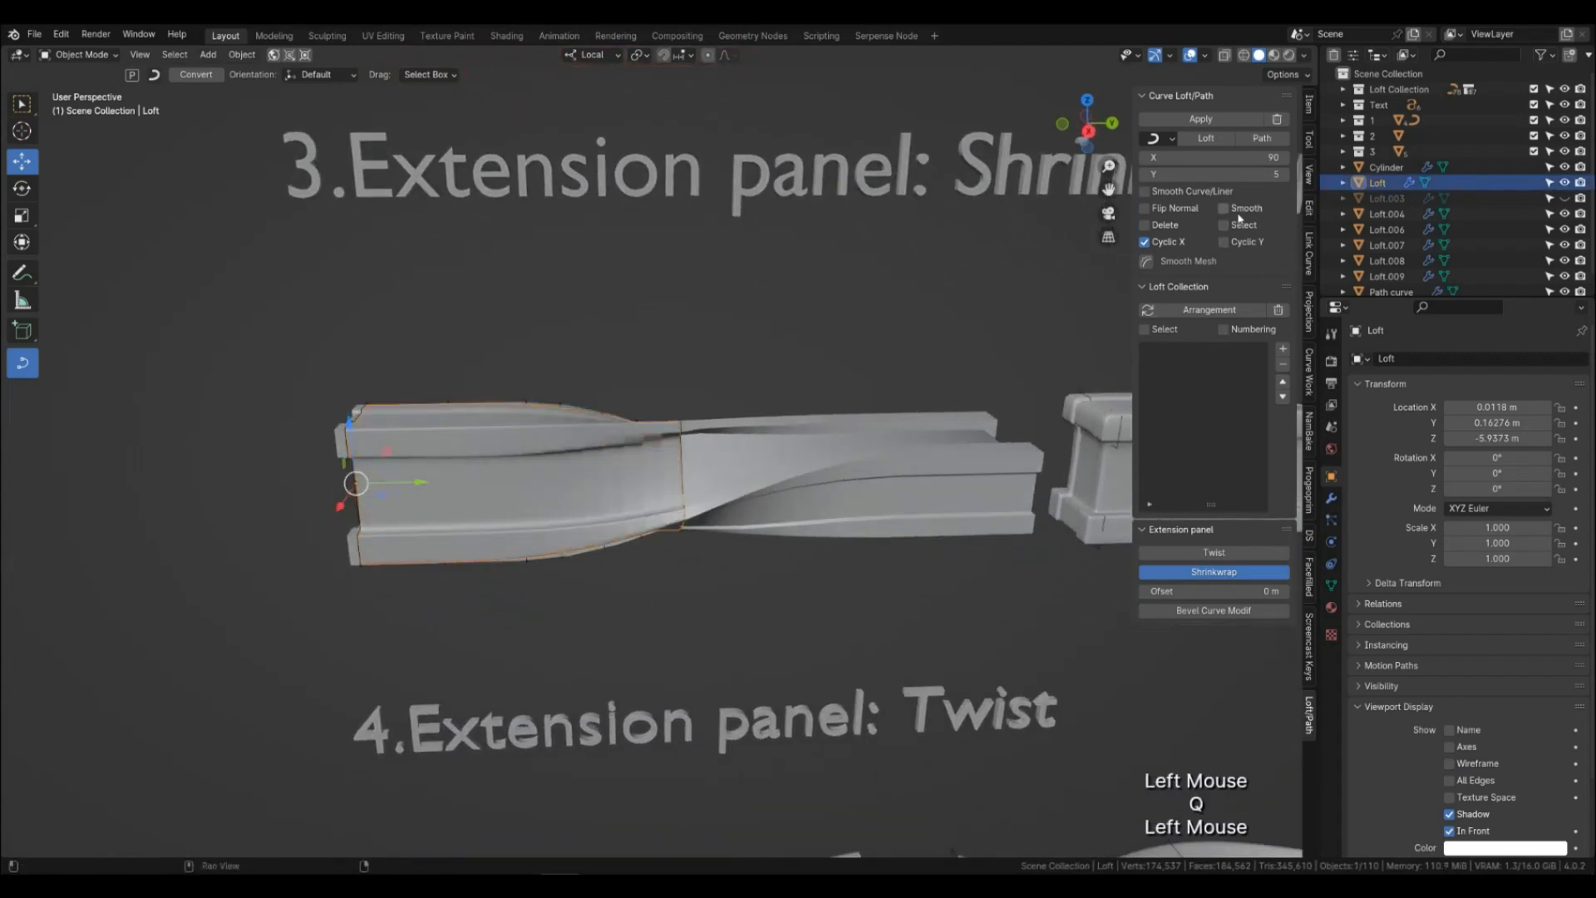
# Turn on the Smooth option for the loft and check its surface along the beam.
pyautogui.scroll(2, 765, 600)
pyautogui.keyDown('shift'); pyautogui.moveTo(618, 530); pyautogui.dragTo(417, 534, button='middle'); pyautogui.keyUp('shift')
pyautogui.click(781, 616)
pyautogui.scroll(-2, 680, 632)
pyautogui.scroll(2, 417, 535)
pyautogui.keyDown('shift'); pyautogui.moveTo(793, 632); pyautogui.dragTo(781, 576, button='middle'); pyautogui.keyUp('shift')
pyautogui.scroll(-1, 730, 616)
pyautogui.click(675, 519)
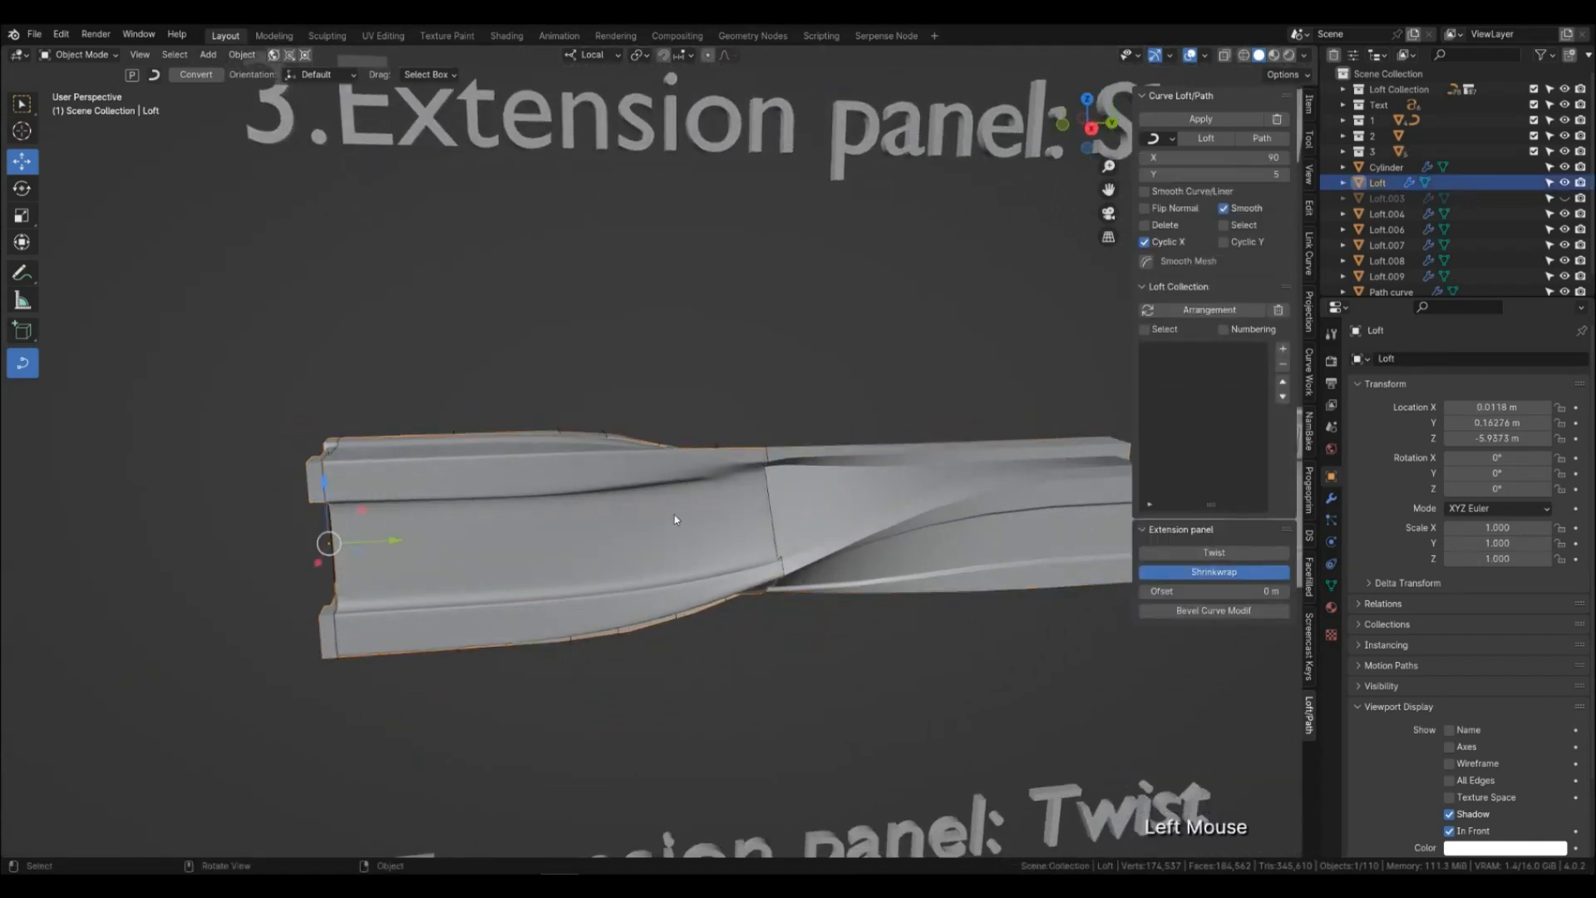
# Turn on Smooth Mesh for the loft and move its Smooth modifier below the Subdivision modifier.
pyautogui.click(1147, 262)
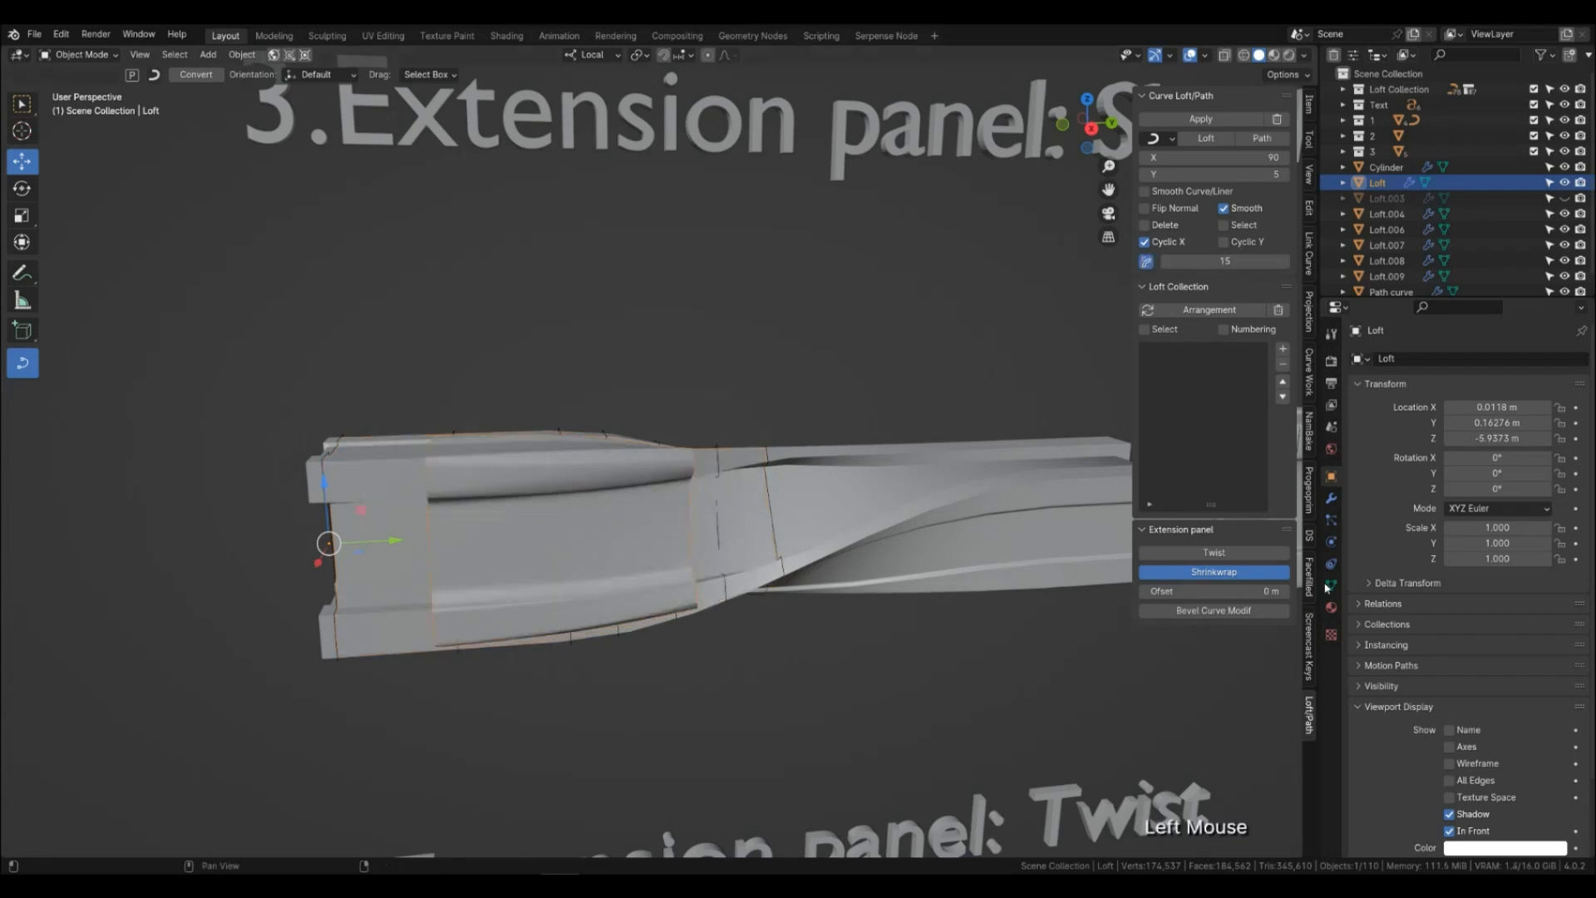
pyautogui.click(1330, 502)
pyautogui.scroll(-4, 1464, 582)
pyautogui.moveTo(1579, 737); pyautogui.dragTo(1551, 802)
pyautogui.moveTo(1579, 515); pyautogui.dragTo(1584, 782)
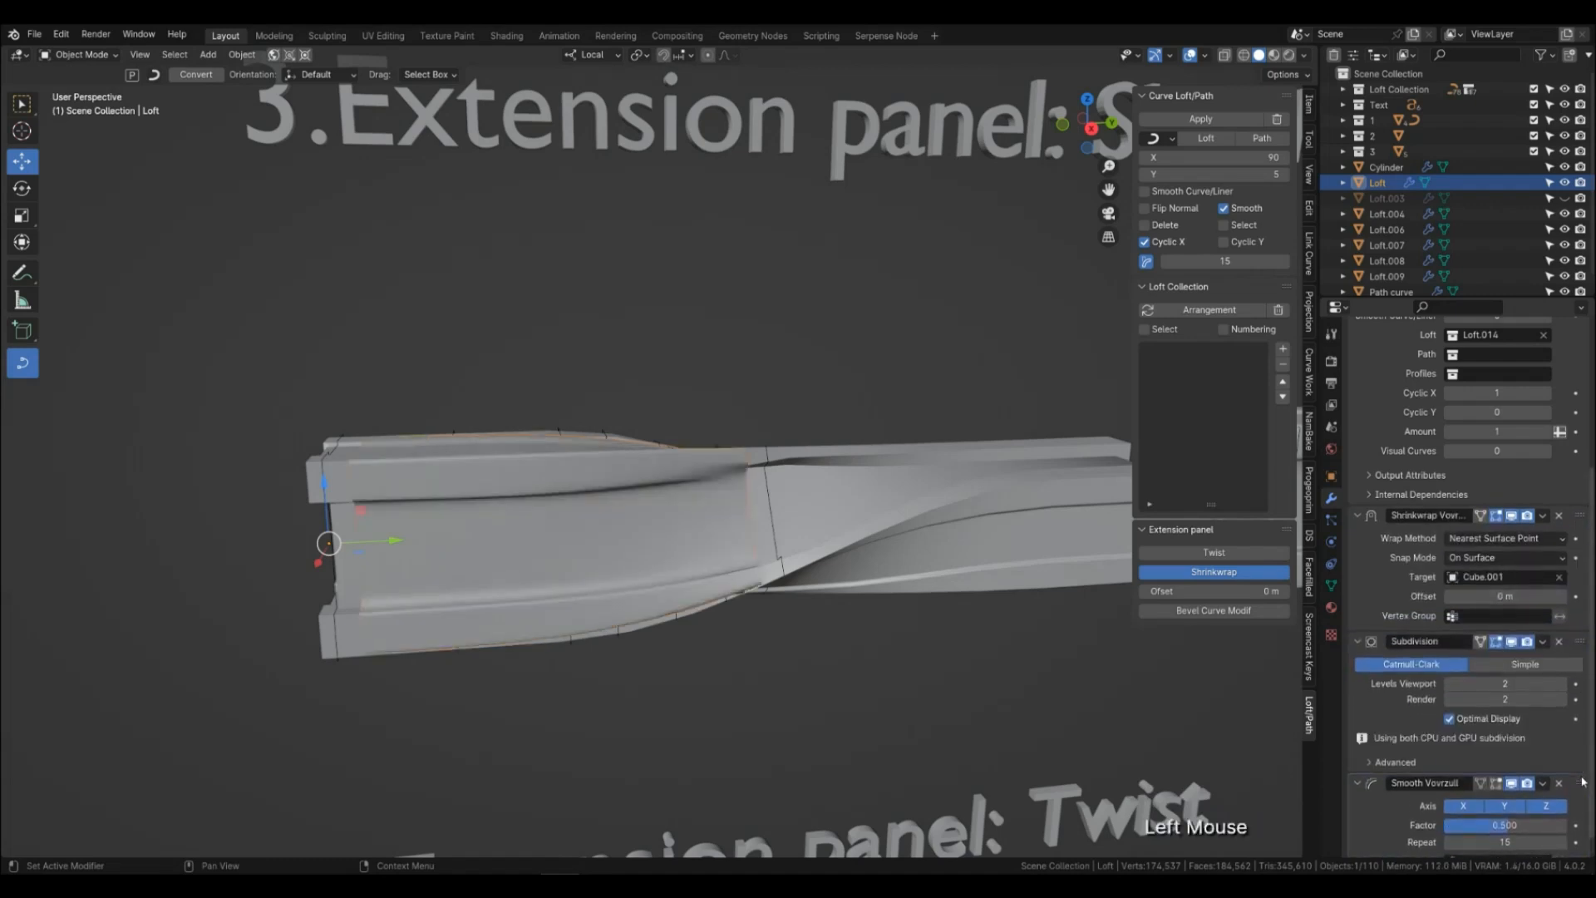
# Set the loft's mesh smoothing amount to 0 and move its Smooth modifier above the Subdivision modifier.
pyautogui.moveTo(1239, 262); pyautogui.dragTo(1189, 261)
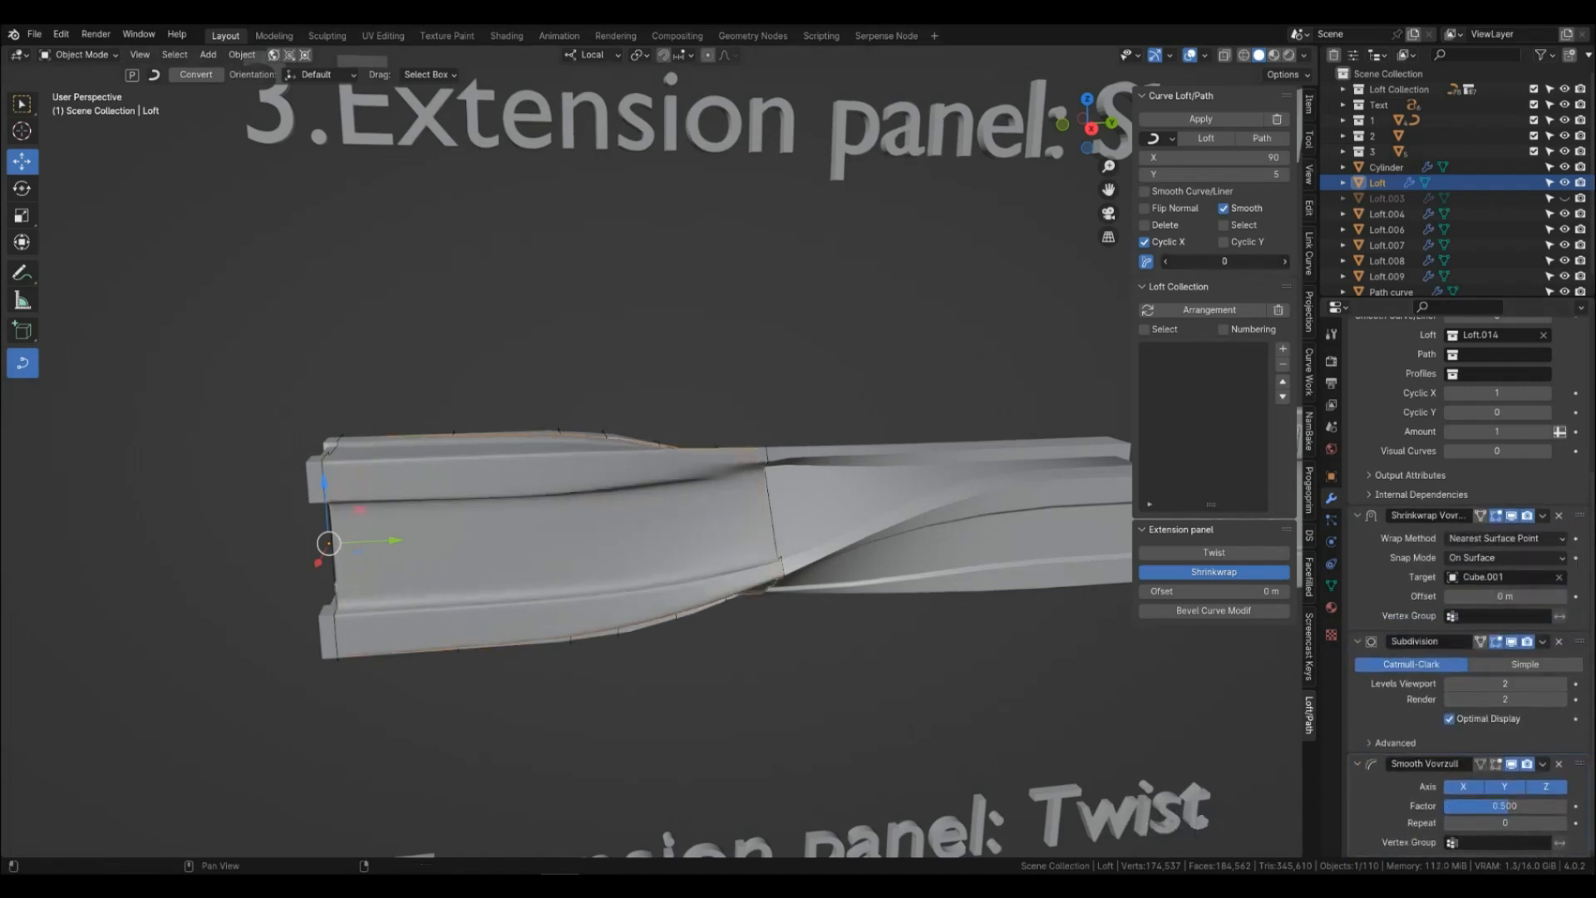
pyautogui.moveTo(1578, 764); pyautogui.dragTo(1566, 630)
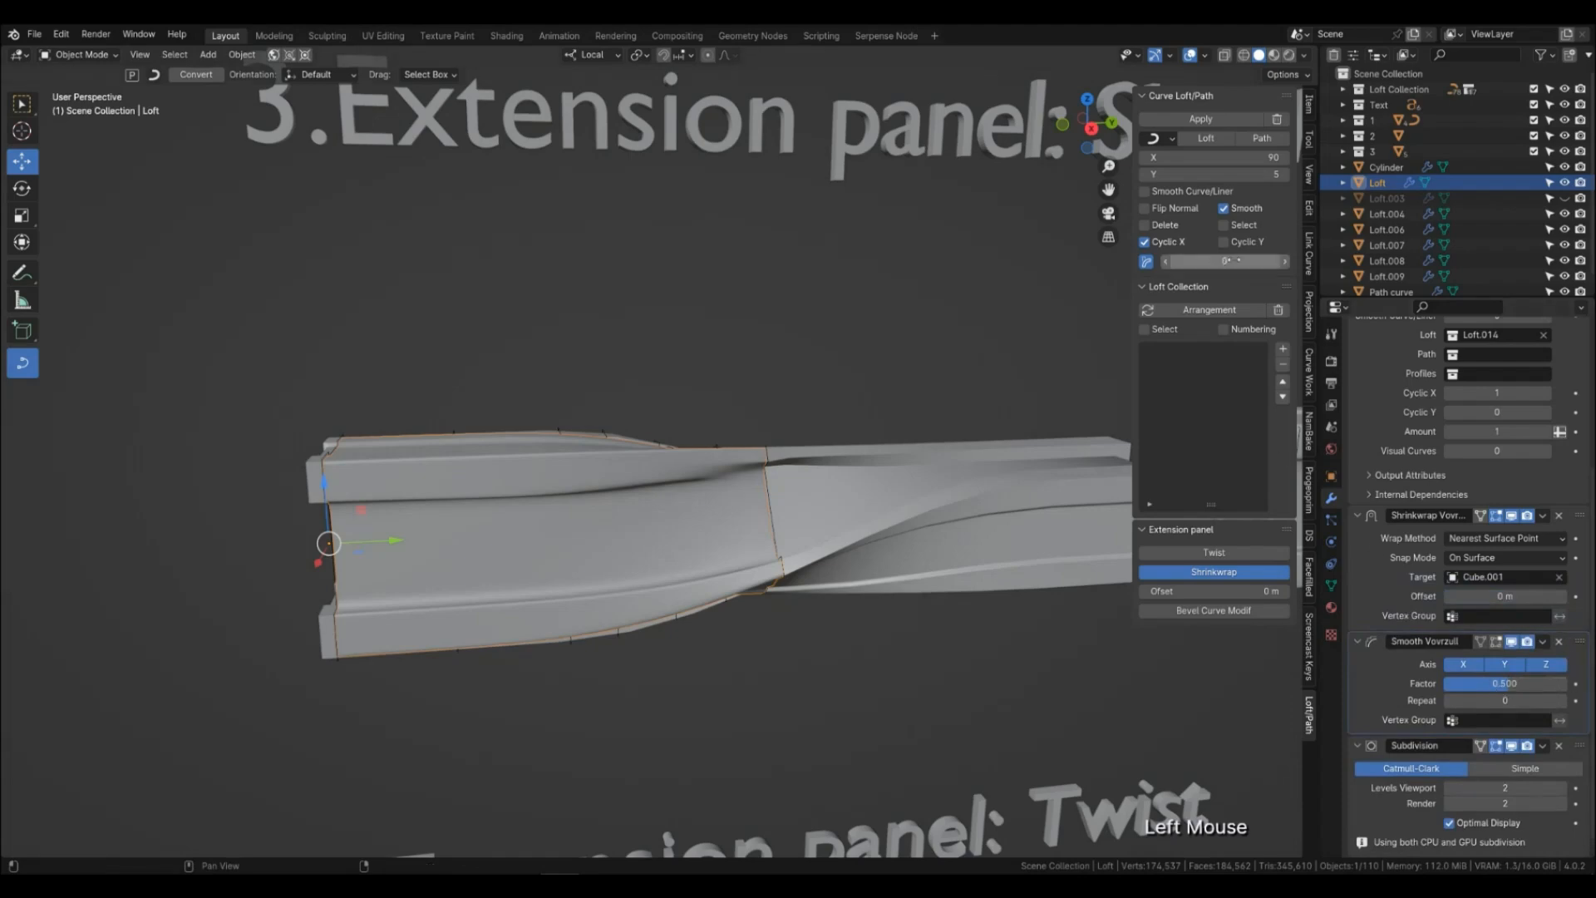
pyautogui.moveTo(1225, 261); pyautogui.dragTo(1239, 261)
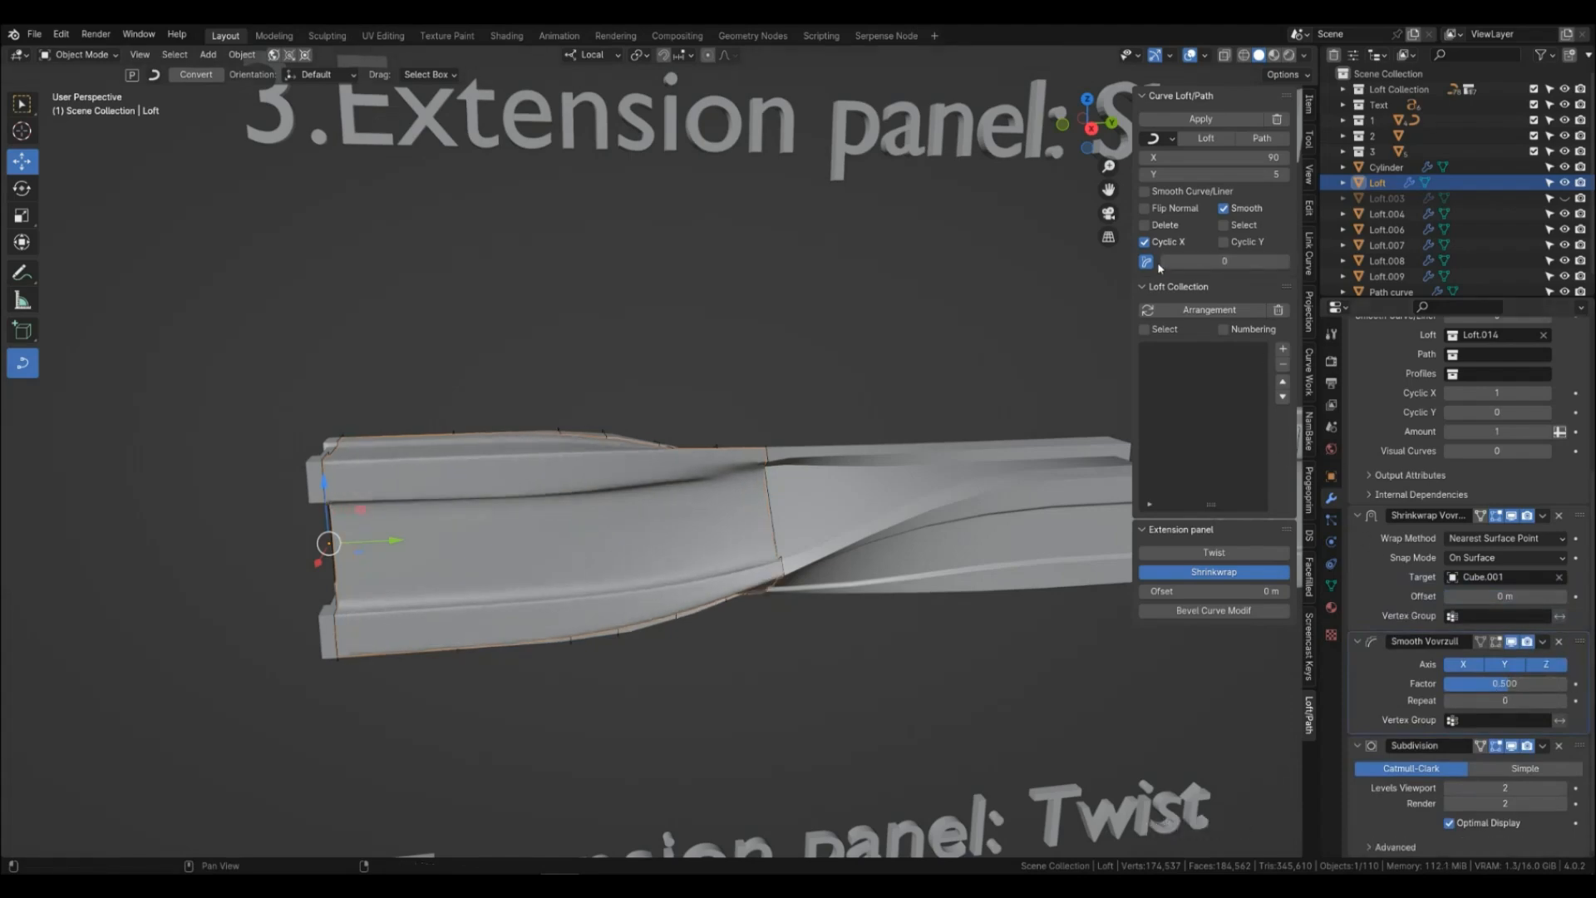
# Turn off Smooth Mesh for the loft.
pyautogui.click(1148, 263)
pyautogui.scroll(-1, 876, 603)
pyautogui.scroll(-2, 776, 577)
pyautogui.moveTo(877, 603); pyautogui.dragTo(708, 569, button='middle')
pyautogui.scroll(1, 691, 595)
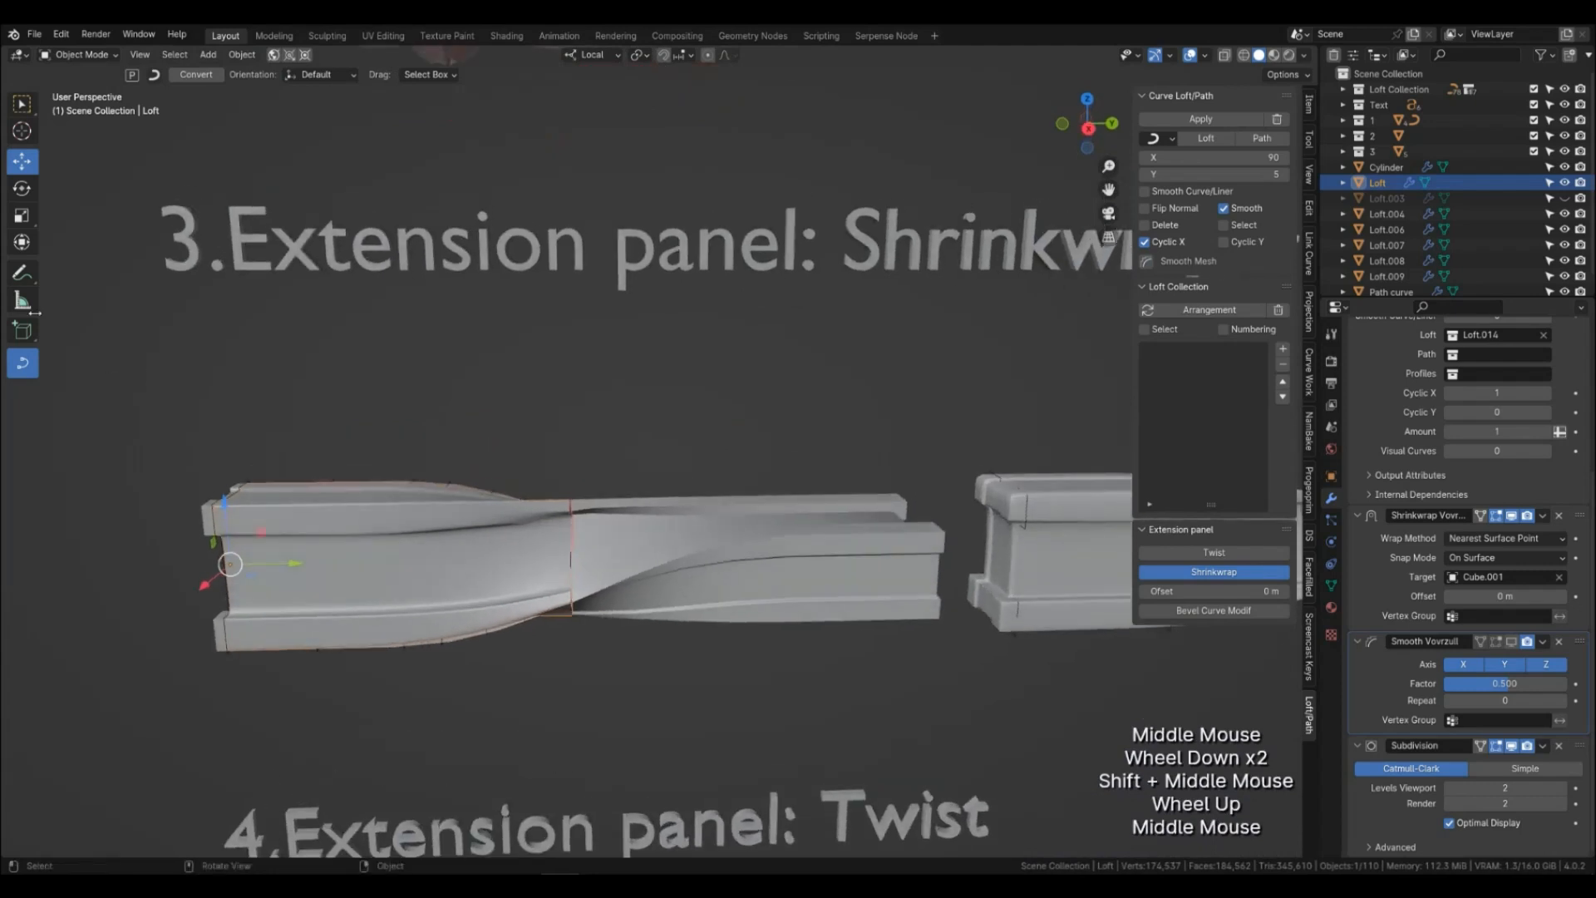
# Set annotation placement to Surface and draw a freehand line lengthwise along the side of the twisted beam.
pyautogui.click(20, 274)
pyautogui.moveTo(840, 624); pyautogui.dragTo(956, 635, button='middle')
pyautogui.moveTo(23, 273); pyautogui.dragTo(118, 402)
pyautogui.click(92, 371)
pyautogui.moveTo(22, 274); pyautogui.dragTo(84, 278)
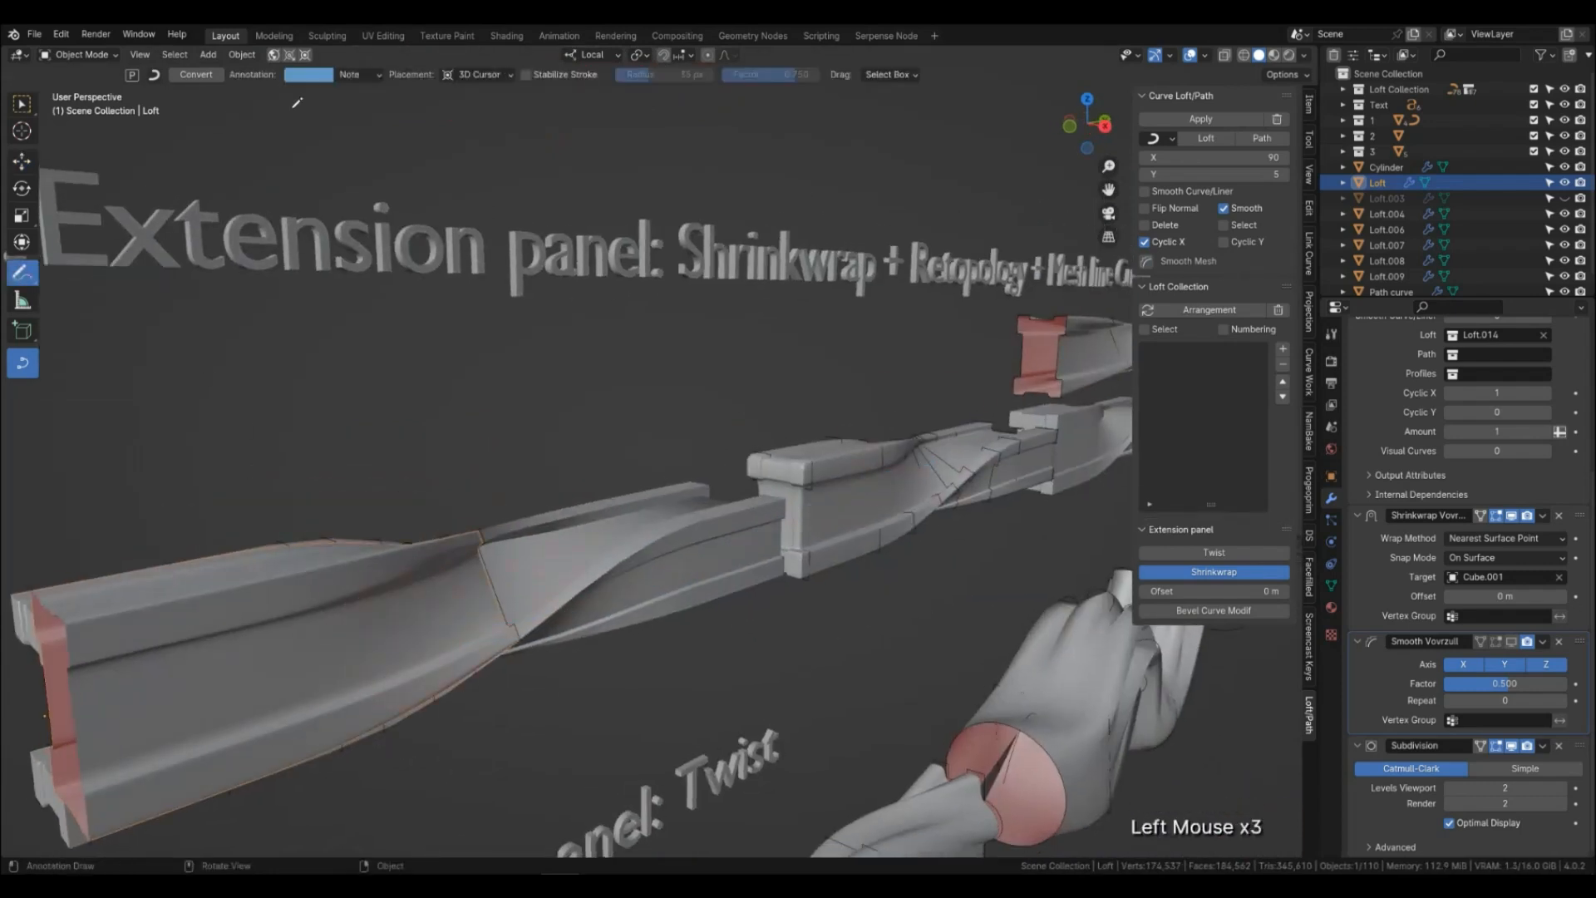
pyautogui.moveTo(507, 199); pyautogui.dragTo(732, 582, button='middle')
pyautogui.scroll(2, 557, 540)
pyautogui.moveTo(732, 582); pyautogui.dragTo(392, 551, button='middle')
pyautogui.moveTo(176, 549); pyautogui.dragTo(466, 546)
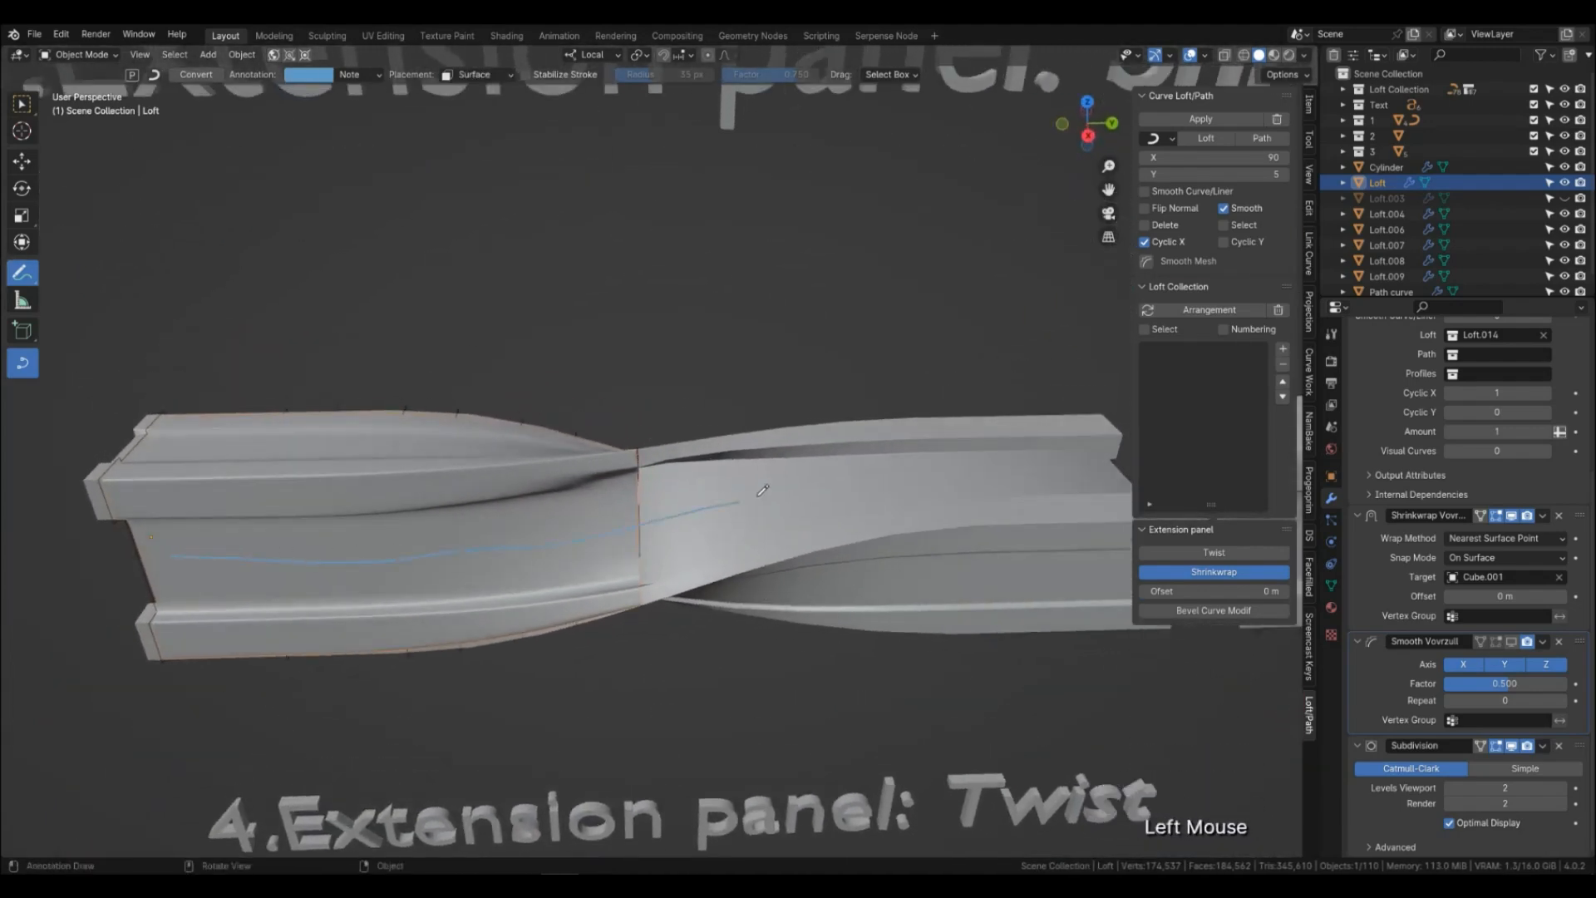
# Return to the selection tool and turn on the loft's wireframe display.
pyautogui.scroll(-4, 1080, 487)
pyautogui.moveTo(832, 532); pyautogui.dragTo(981, 657, button='middle')
pyautogui.keyDown('shift'); pyautogui.moveTo(482, 690); pyautogui.dragTo(317, 431, button='middle'); pyautogui.keyUp('shift')
pyautogui.press('Tab')
pyautogui.press('Tab')
pyautogui.click(22, 106)
pyautogui.click(487, 481)
pyautogui.press('q')
pyautogui.click(496, 488)
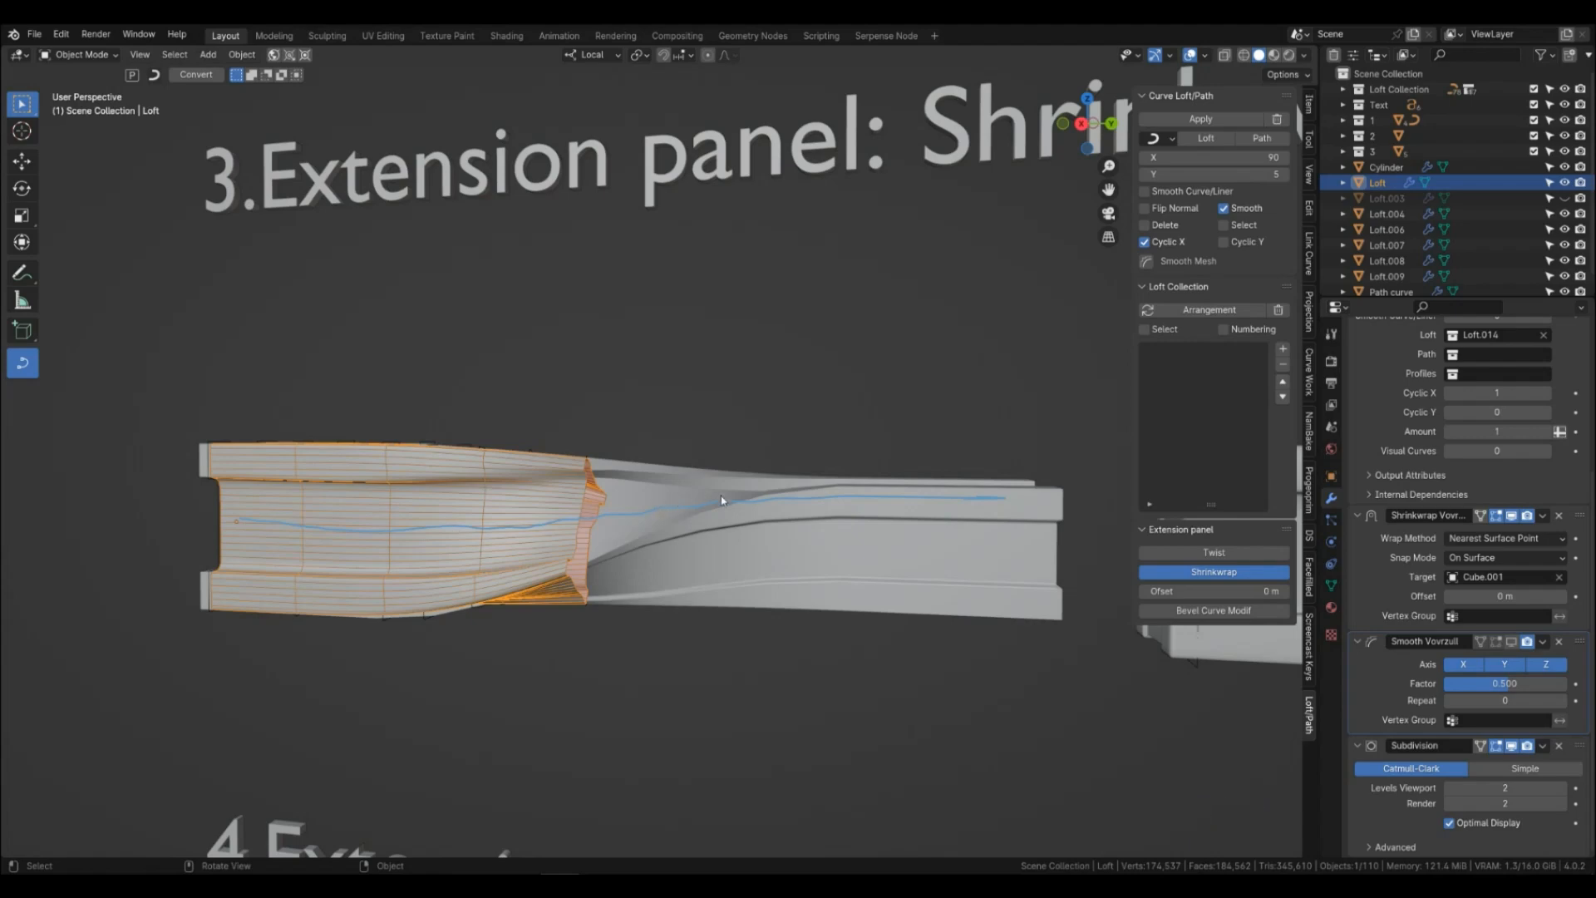
# Rotate the profile outline at the loft's end about its local Z axis.
pyautogui.moveTo(767, 496); pyautogui.dragTo(624, 503, button='middle')
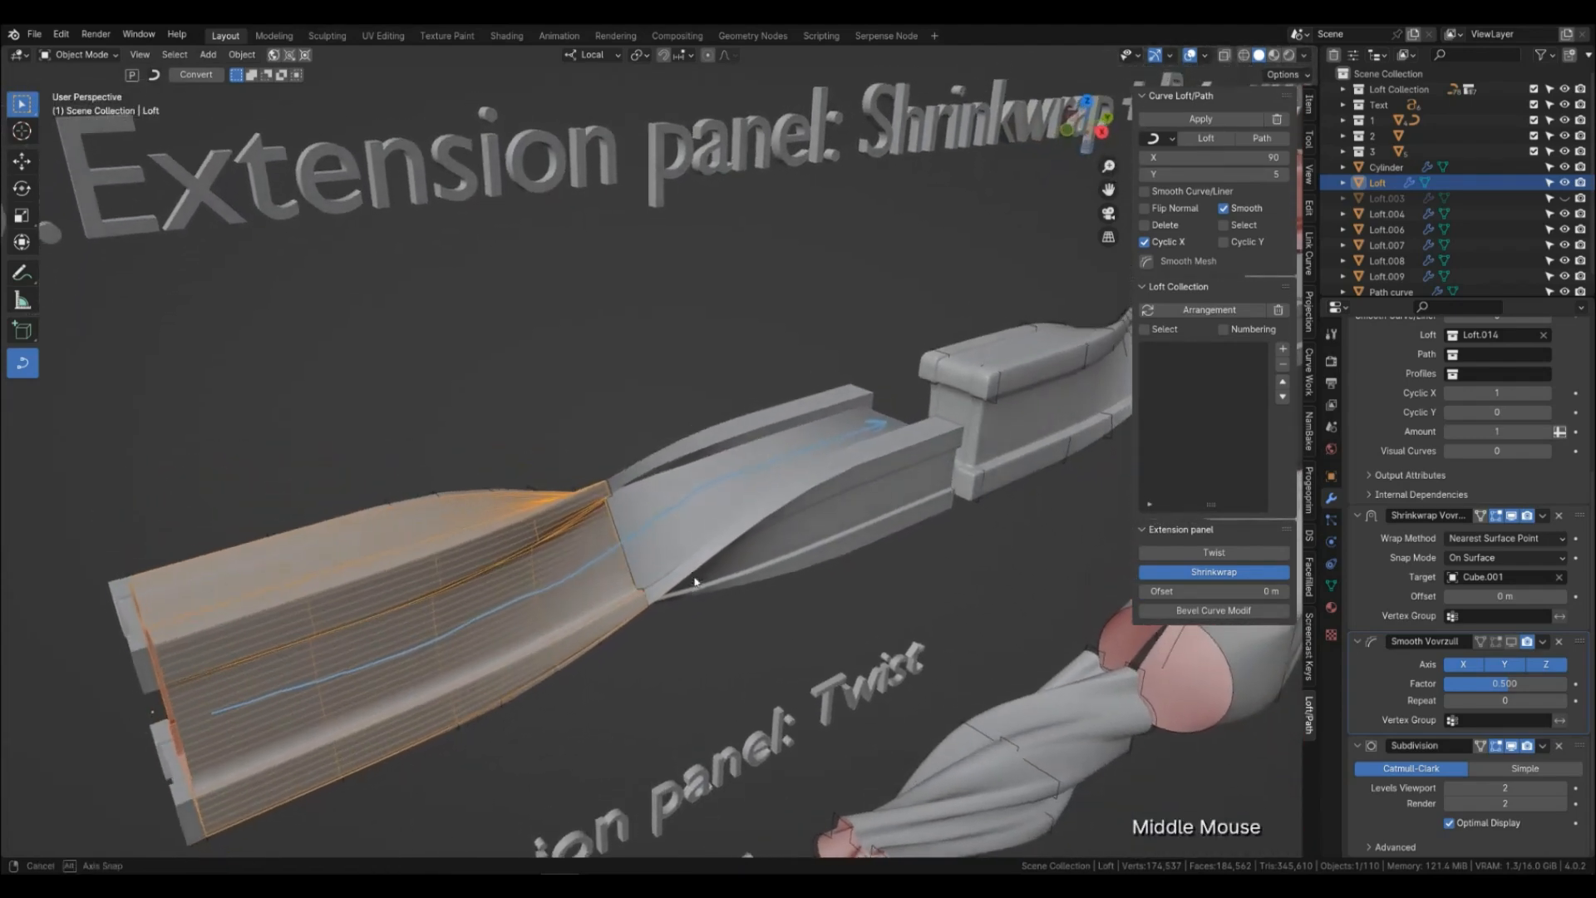
pyautogui.click(615, 494)
pyautogui.press('r')
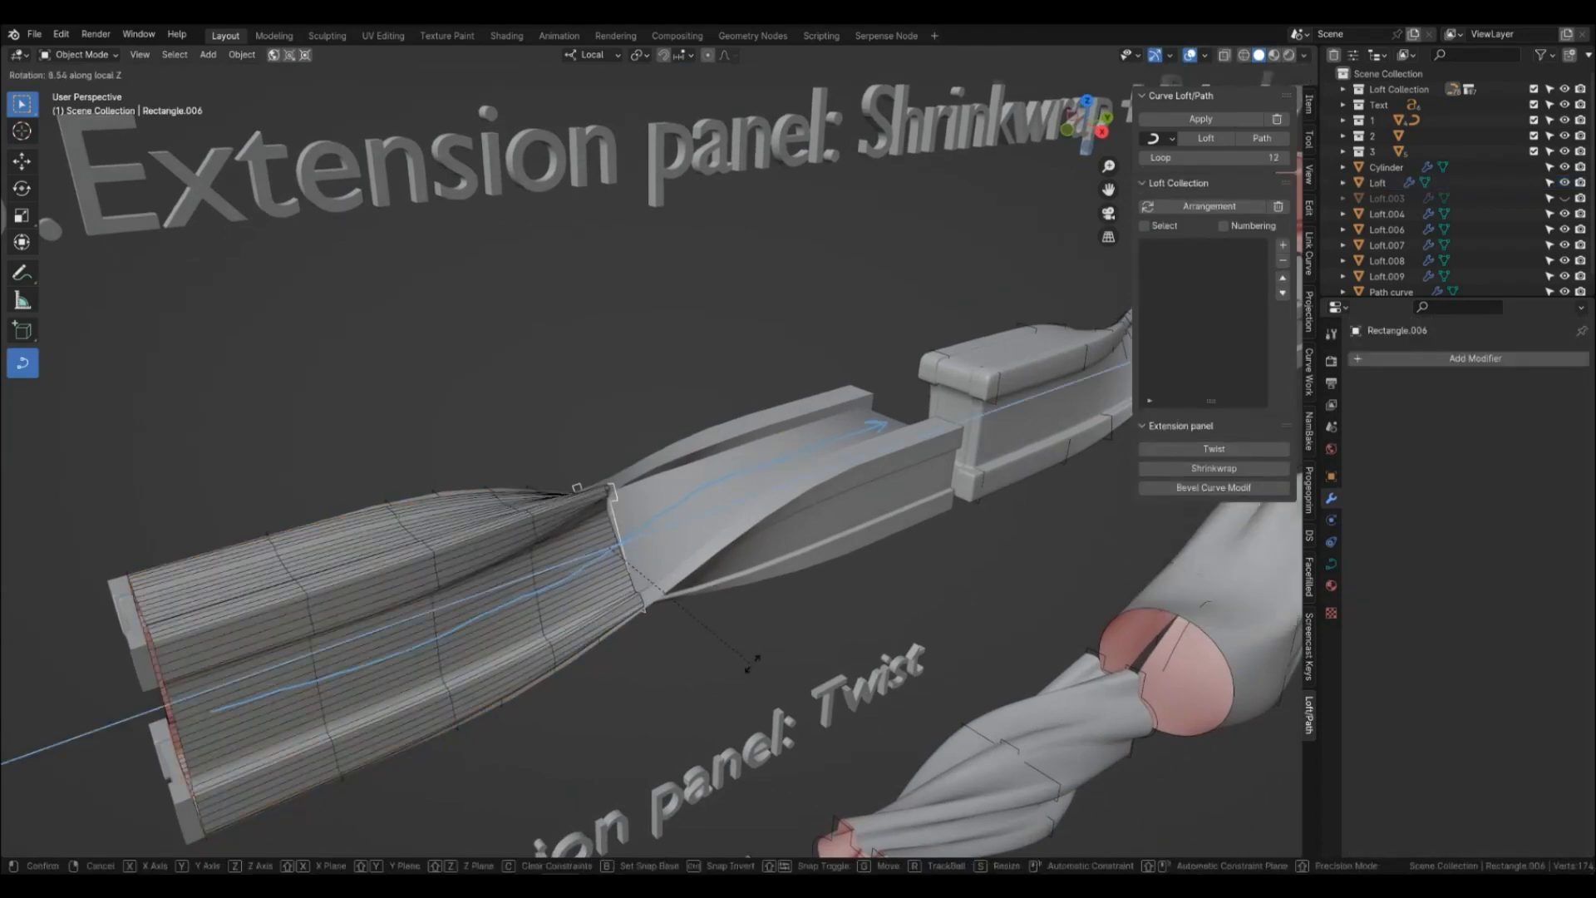
pyautogui.click(734, 622)
# Erase the annotation line drawn along the beam.
pyautogui.moveTo(735, 666); pyautogui.dragTo(673, 671, button='middle')
pyautogui.press('Tab')
pyautogui.press('Tab')
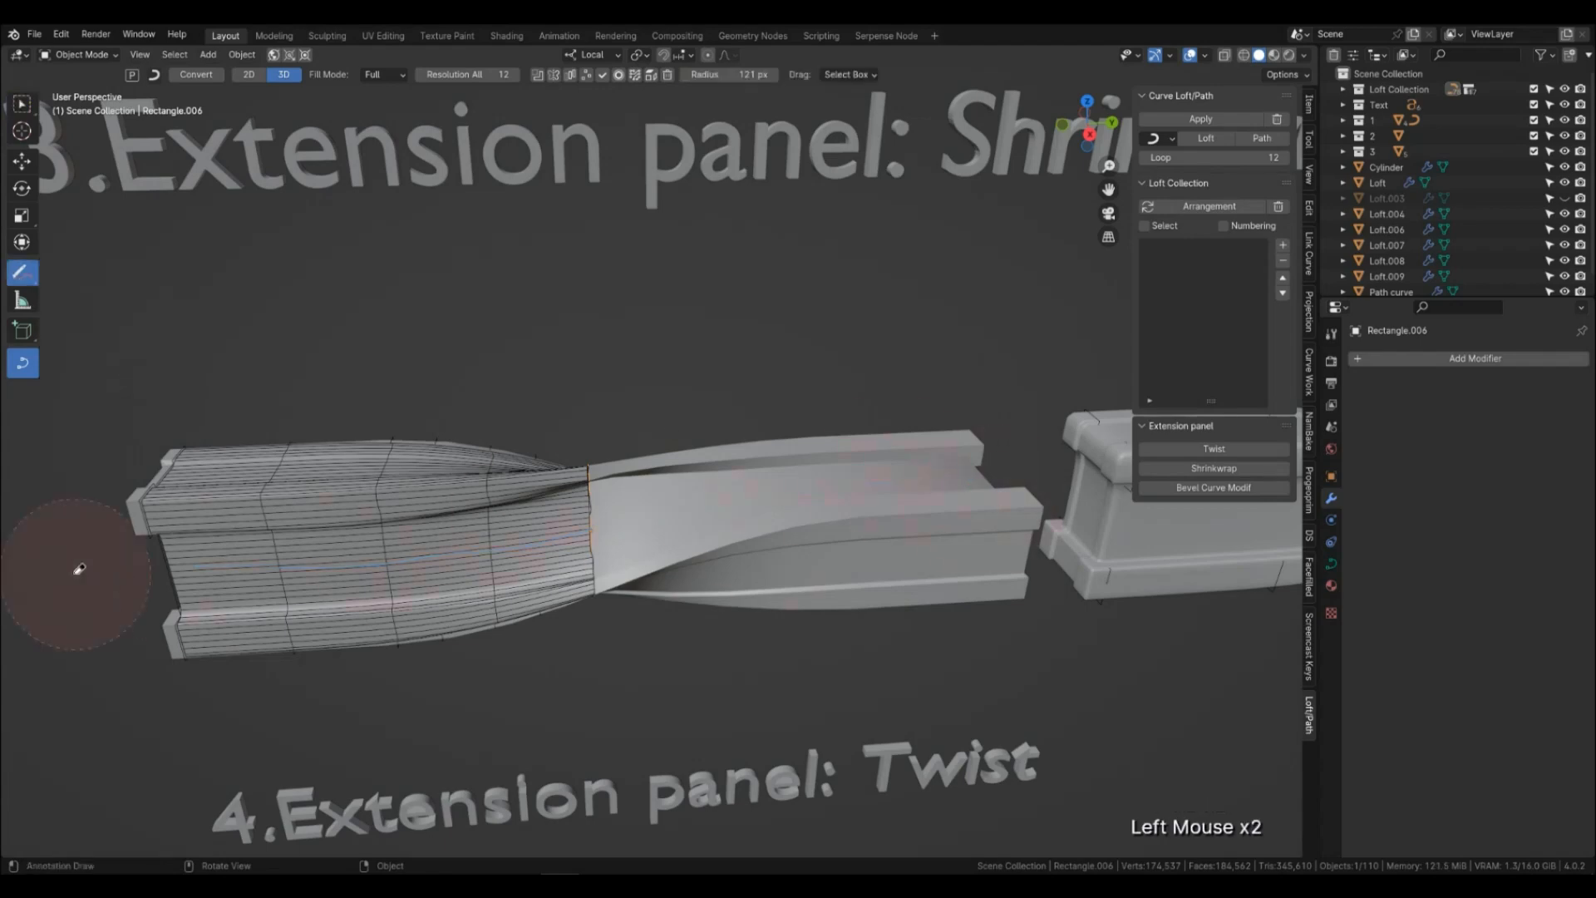
# Delete the loft mesh covering the first half of the beam.
pyautogui.scroll(-2, 524, 474)
pyautogui.click(524, 473)
pyautogui.click(524, 474)
pyautogui.press('x')
pyautogui.scroll(2, 524, 446)
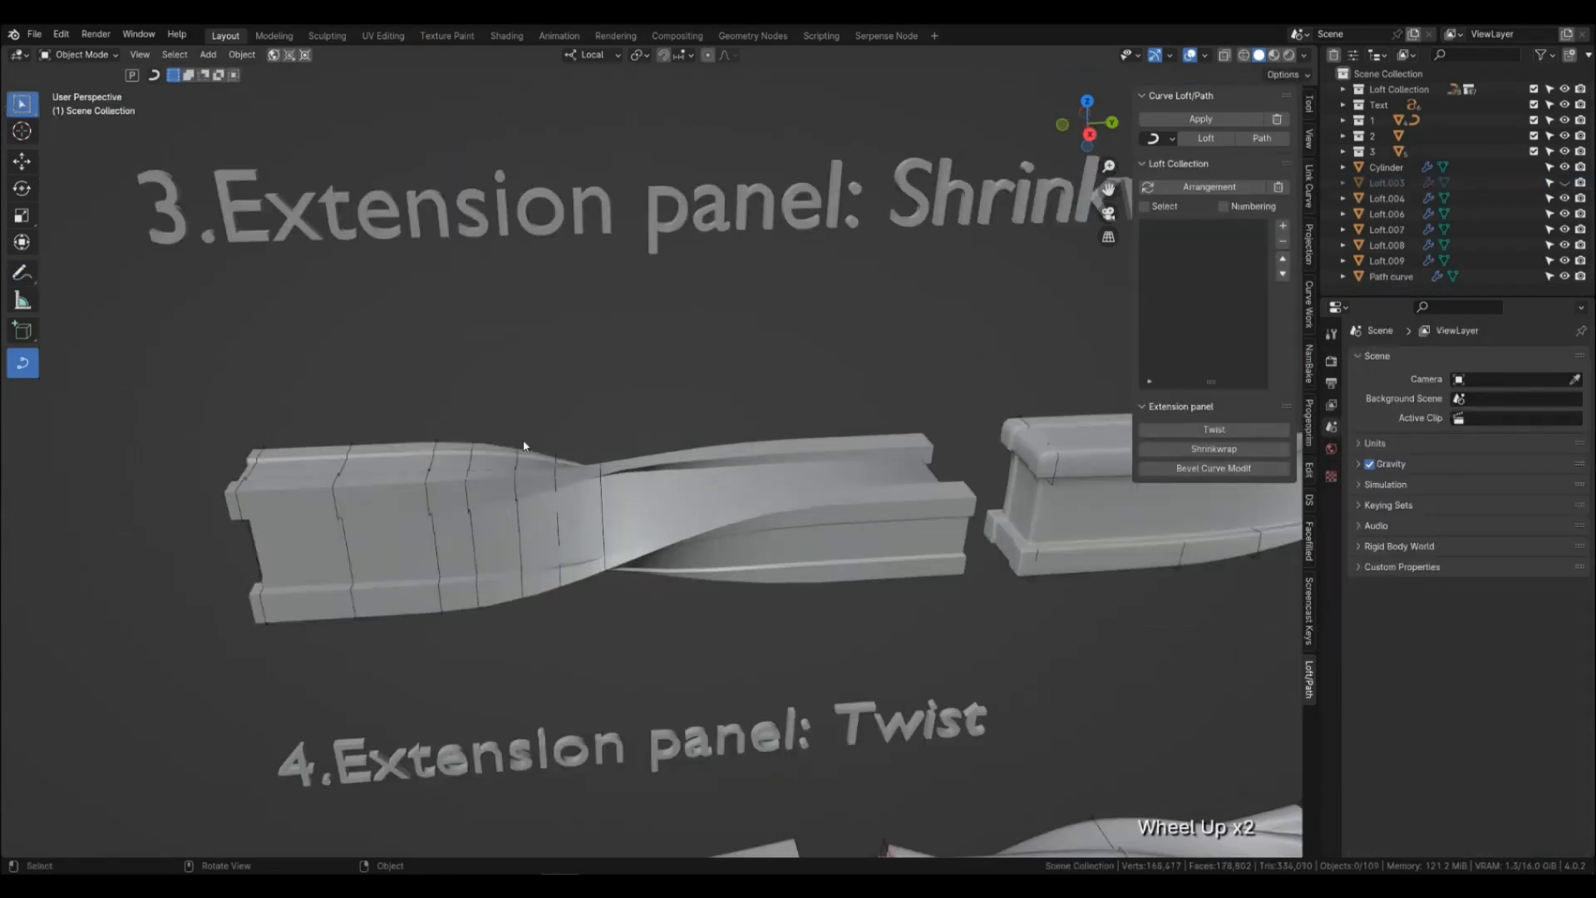
# Hide the original twisted beam and delete the profile curves placed along it.
pyautogui.click(413, 503)
pyautogui.press('h')
pyautogui.moveTo(218, 415); pyautogui.dragTo(697, 661)
pyautogui.press('x')
pyautogui.click(697, 661)
pyautogui.hotkey('ctrl', 'z')
pyautogui.press('h')
# Expand collection 3 and unhide Cube.001 and Loft.002.
pyautogui.click(1343, 151)
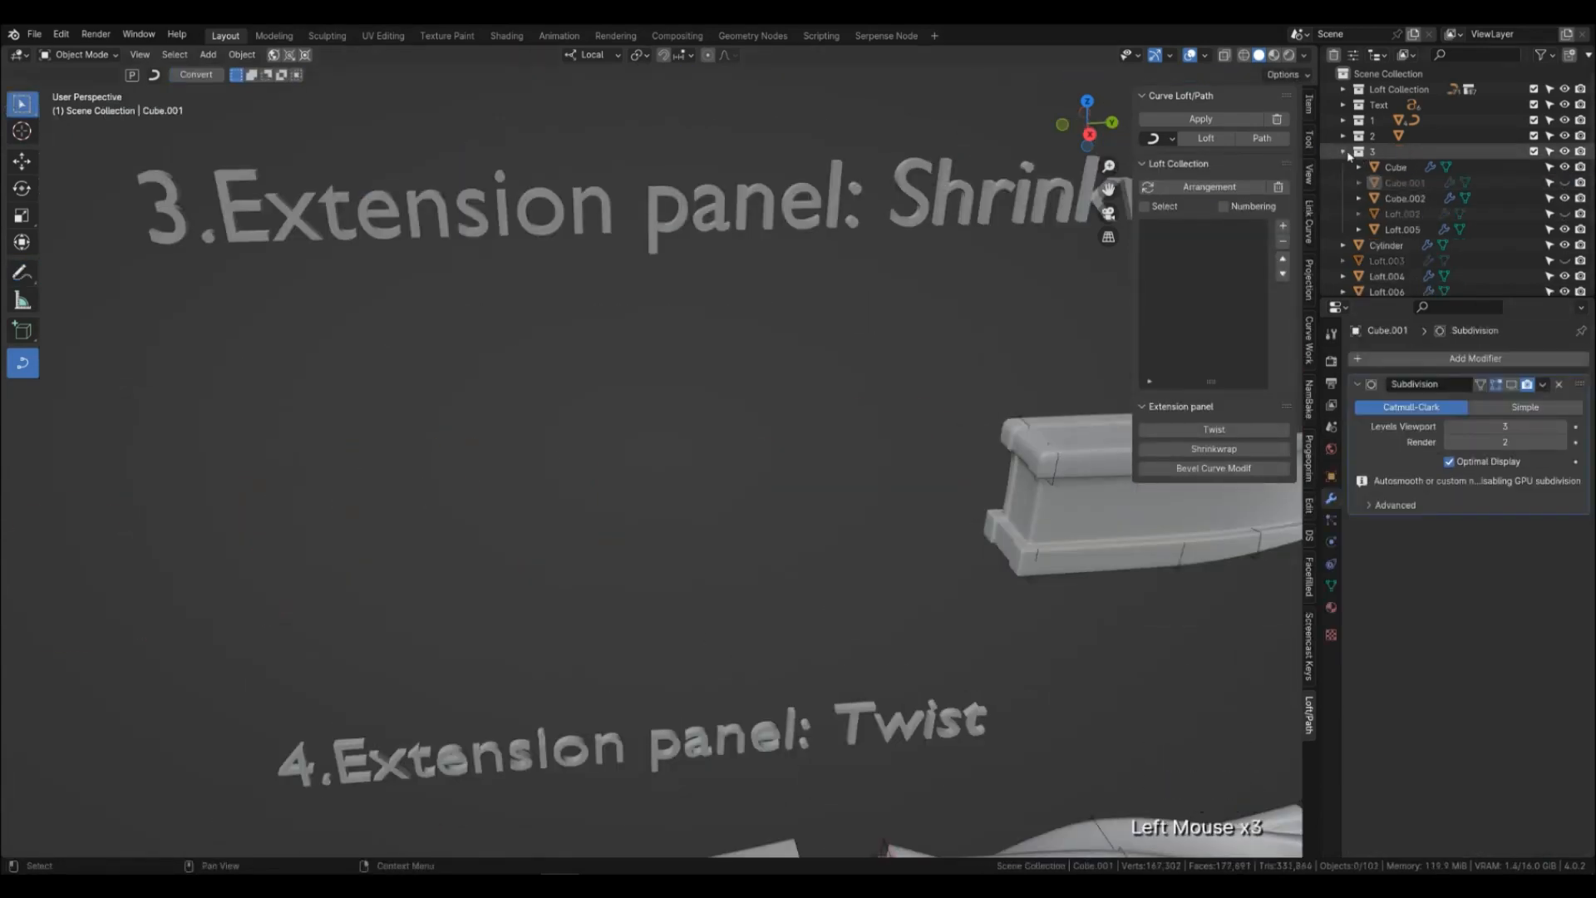
pyautogui.click(1563, 182)
pyautogui.scroll(-1, 1049, 437)
pyautogui.scroll(3, 541, 652)
pyautogui.keyDown('shift'); pyautogui.moveTo(1049, 437); pyautogui.dragTo(763, 523, button='middle'); pyautogui.keyUp('shift')
pyautogui.scroll(1, 763, 523)
pyautogui.scroll(-1, 763, 523)
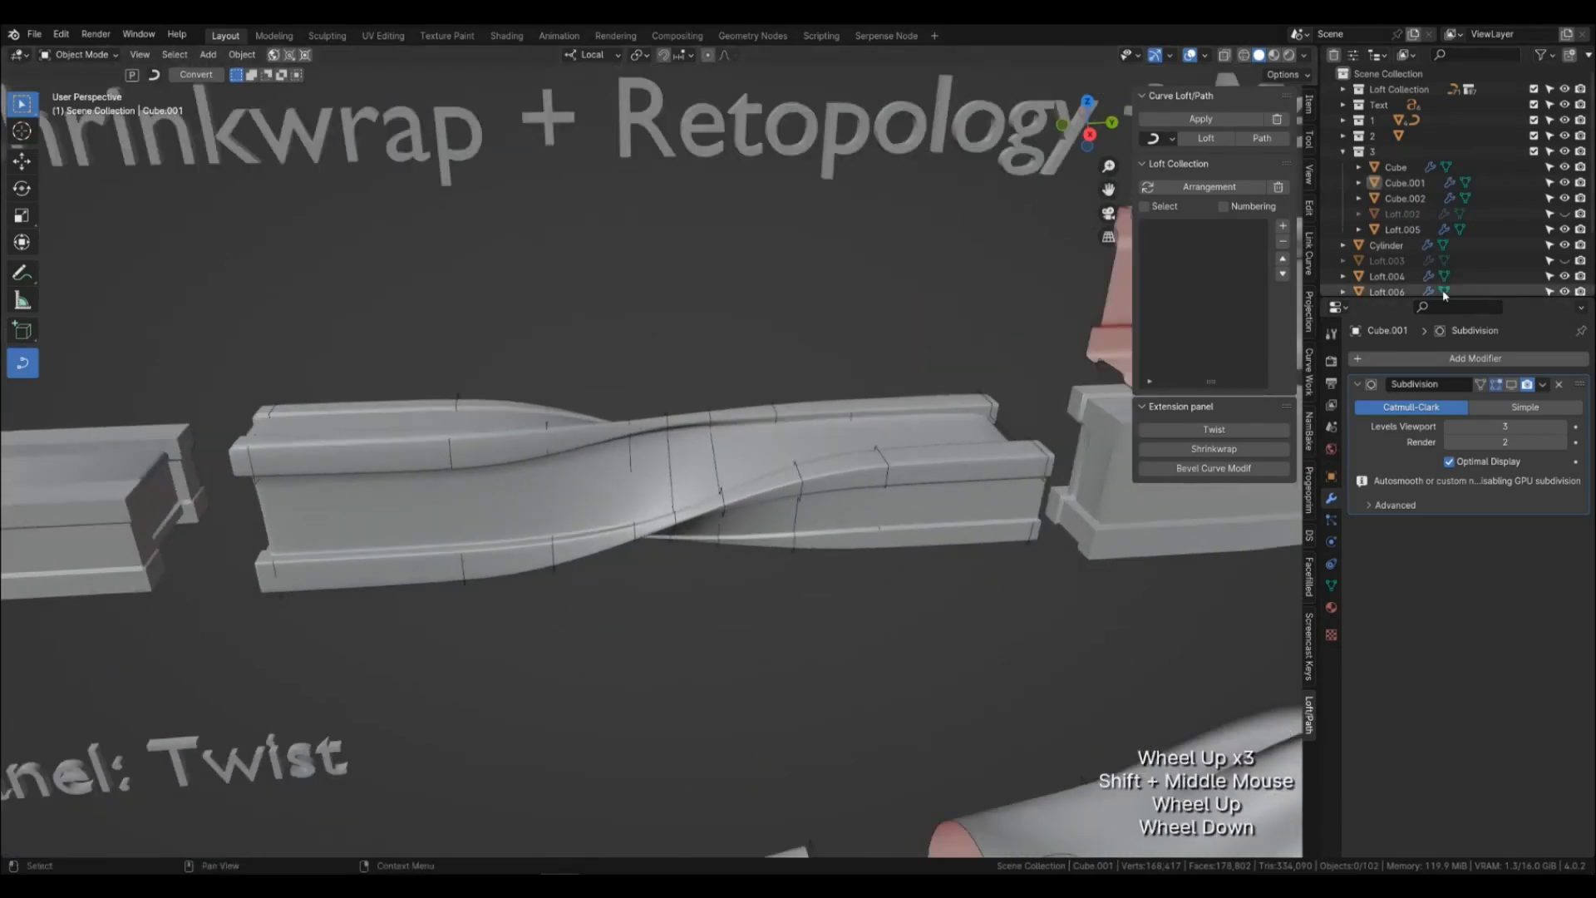
pyautogui.click(1564, 214)
# Select Cube, the second twisted beam, and turn on its In Front display option.
pyautogui.click(1396, 167)
pyautogui.click(1331, 585)
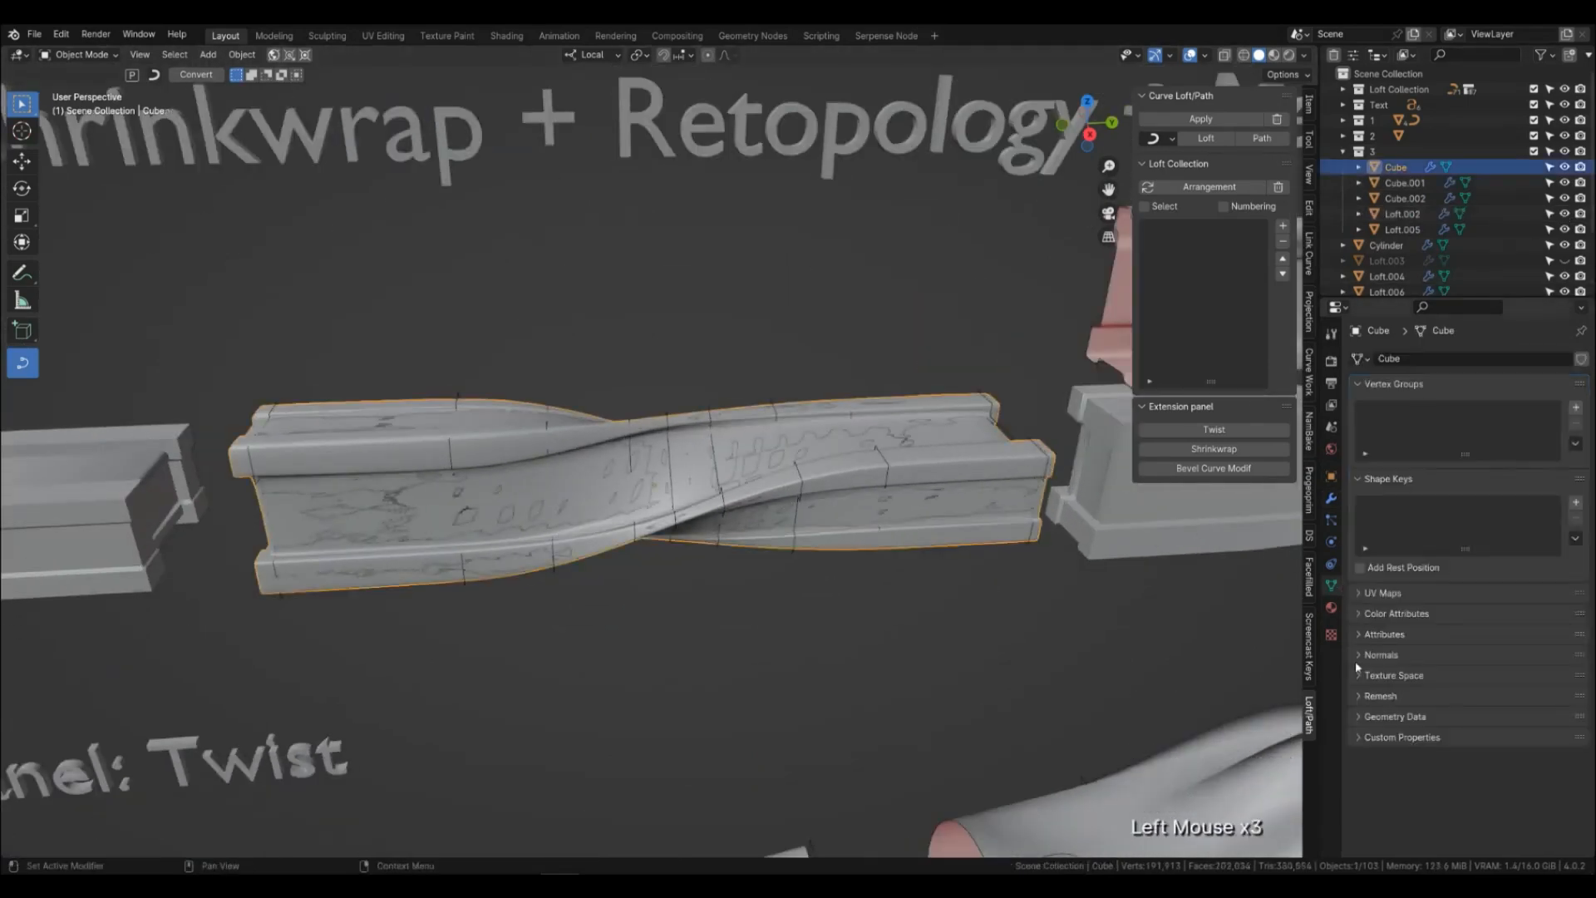
pyautogui.click(1331, 476)
pyautogui.click(1472, 830)
pyautogui.moveTo(582, 457); pyautogui.dragTo(646, 517, button='middle')
pyautogui.click(646, 516)
pyautogui.press('q')
pyautogui.click(623, 599)
pyautogui.moveTo(624, 599); pyautogui.dragTo(582, 547, button='middle')
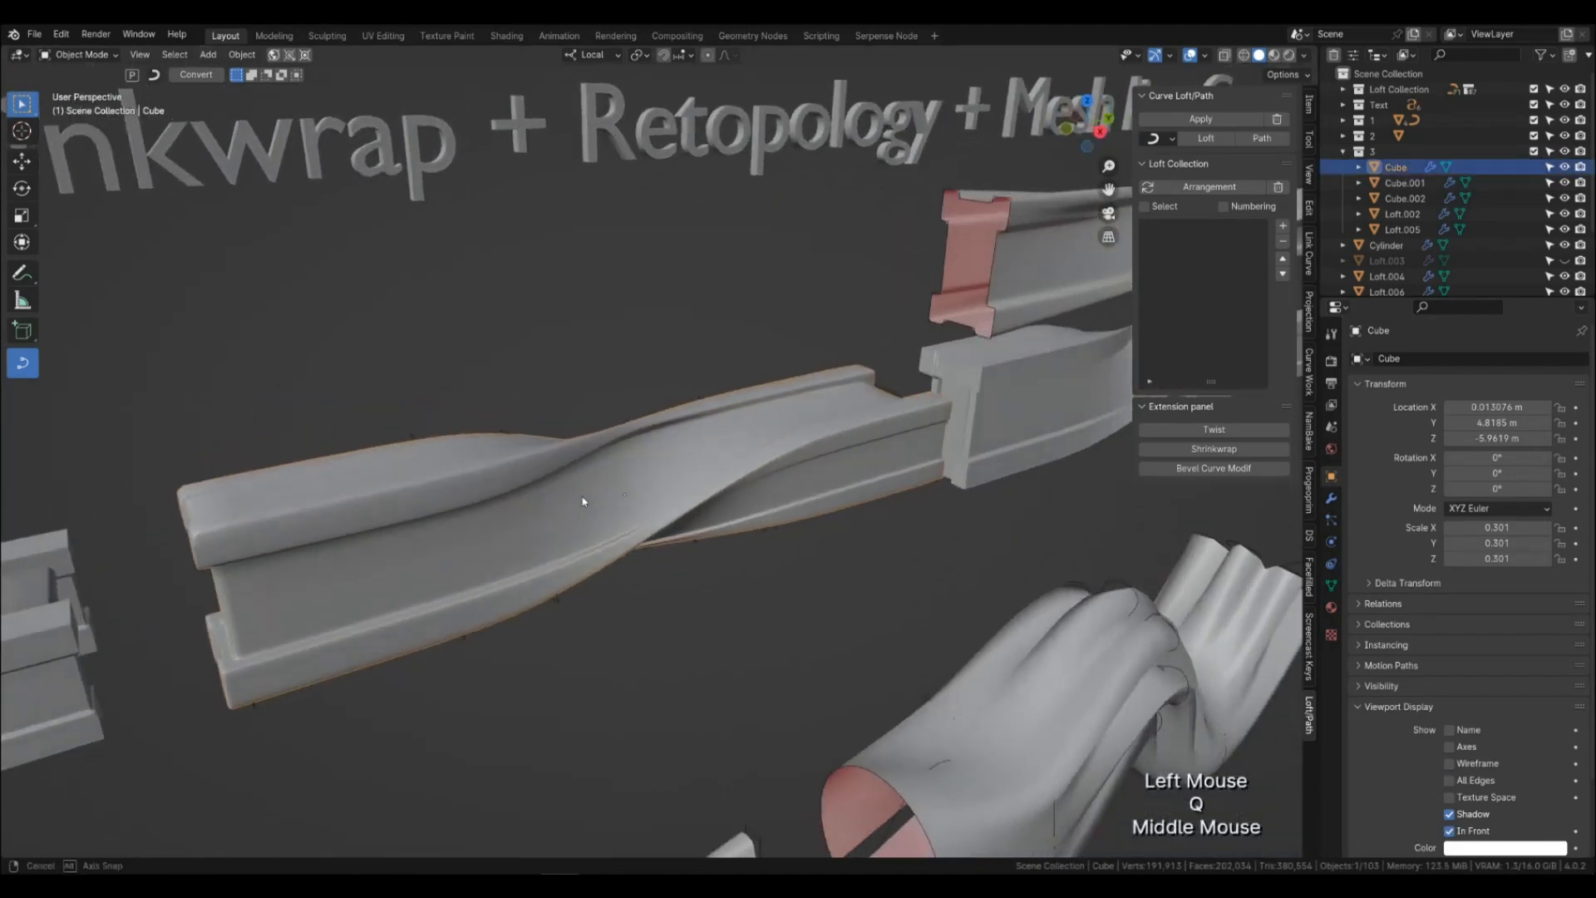
# Turn on In Front for the overlapping Loft.002 and turn it off for Cube.
pyautogui.keyDown('shift'); pyautogui.moveTo(581, 507); pyautogui.dragTo(608, 403, button='middle'); pyautogui.keyUp('shift')
pyautogui.doubleClick(609, 403)
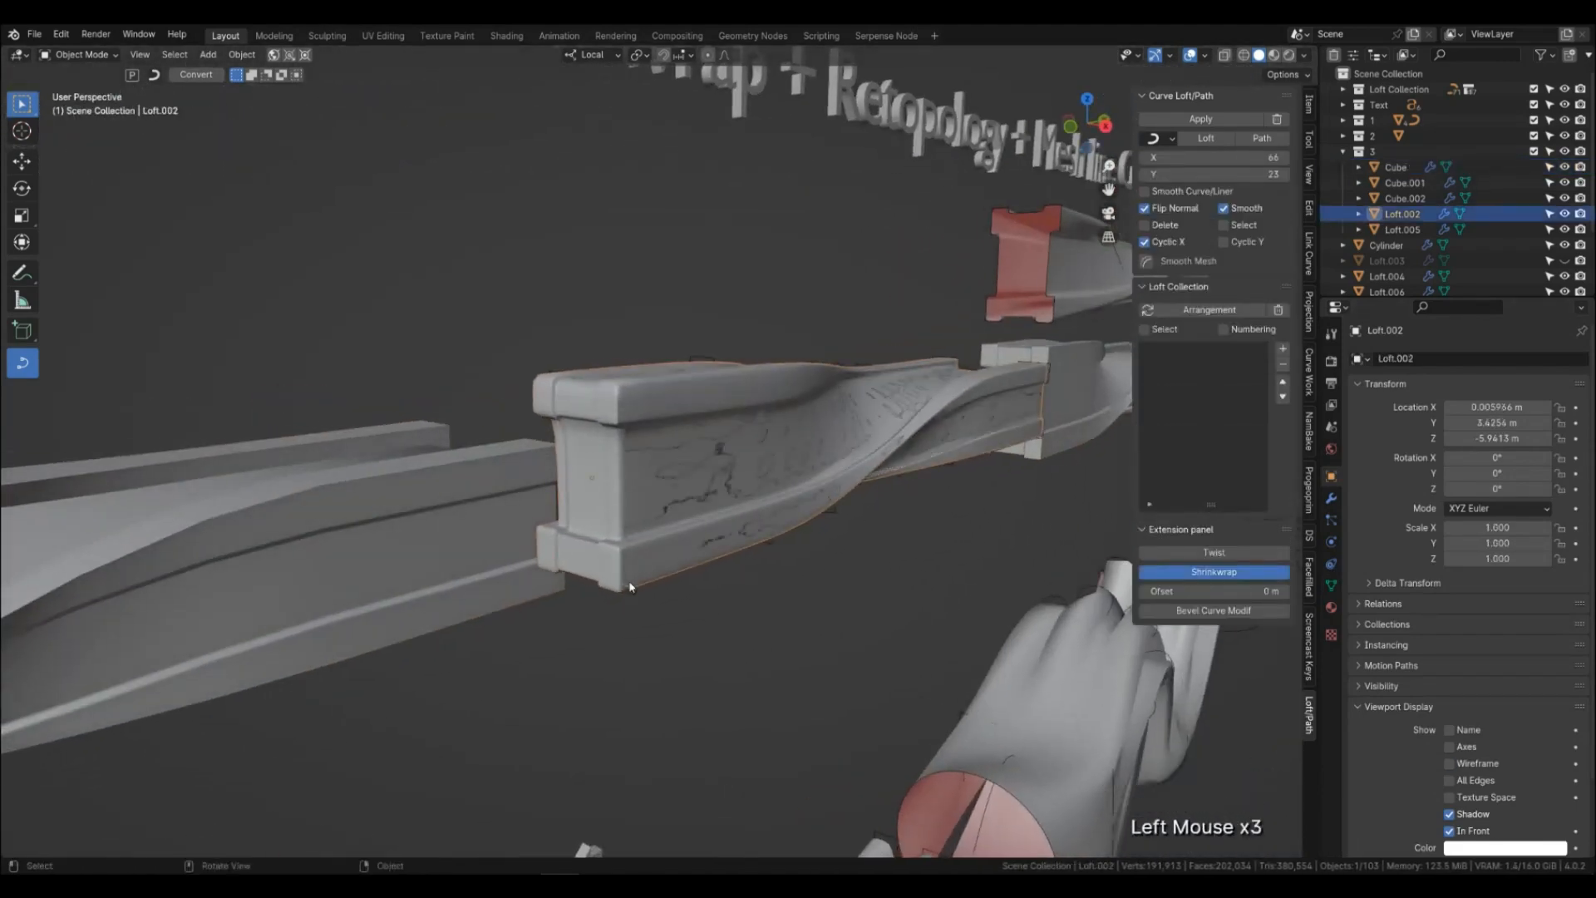
pyautogui.click(731, 532)
pyautogui.click(1473, 830)
pyautogui.moveTo(902, 565); pyautogui.dragTo(744, 557, button='middle')
# Show the wireframe of Loft.002 and set its X resolution to 64.
pyautogui.click(768, 382)
pyautogui.keyDown('shift'); pyautogui.moveTo(989, 502); pyautogui.dragTo(789, 615, button='middle'); pyautogui.keyUp('shift')
pyautogui.press('q')
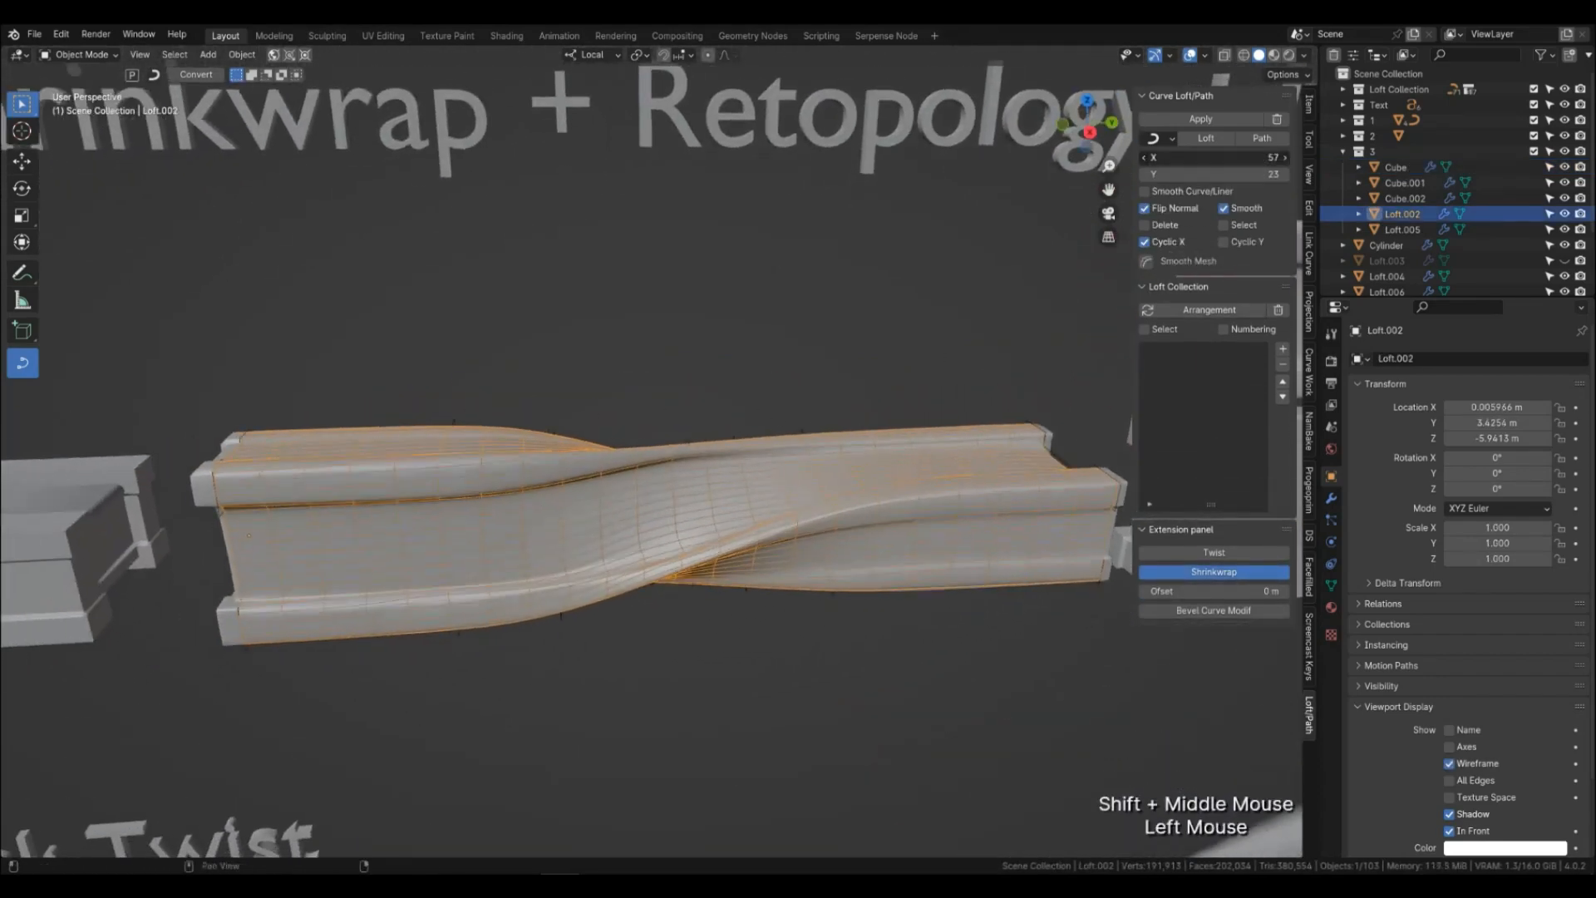
pyautogui.moveTo(1232, 174)
pyautogui.mouseDown()
pyautogui.moveTo(1263, 174)
pyautogui.moveTo(1160, 174)
pyautogui.moveTo(1255, 164)
pyautogui.mouseUp()
pyautogui.press('q')
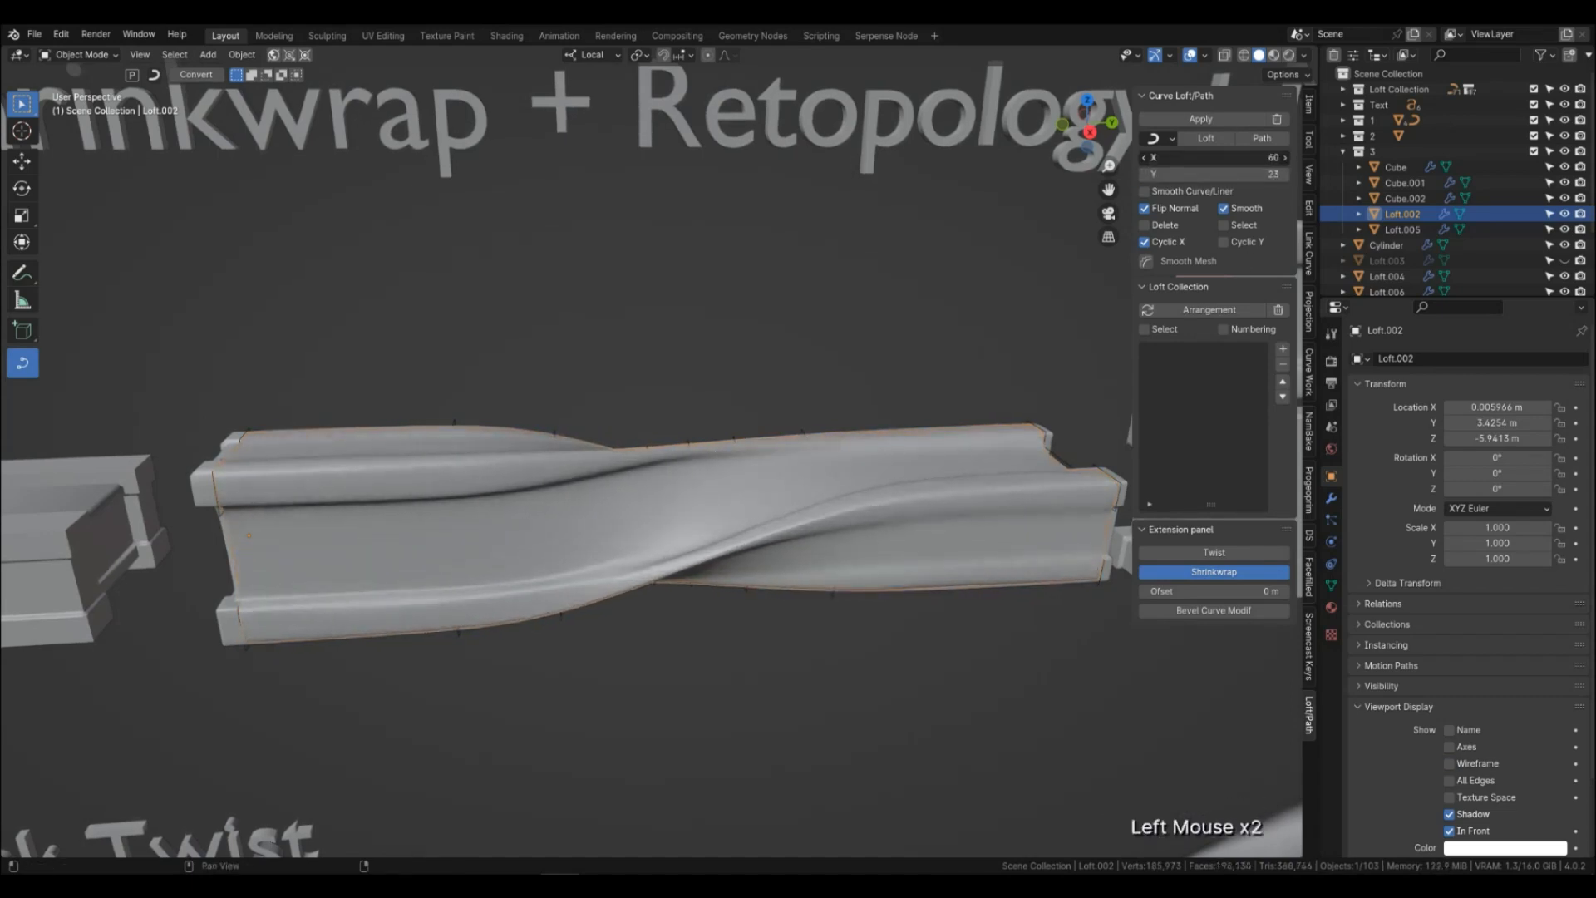
pyautogui.press('q')
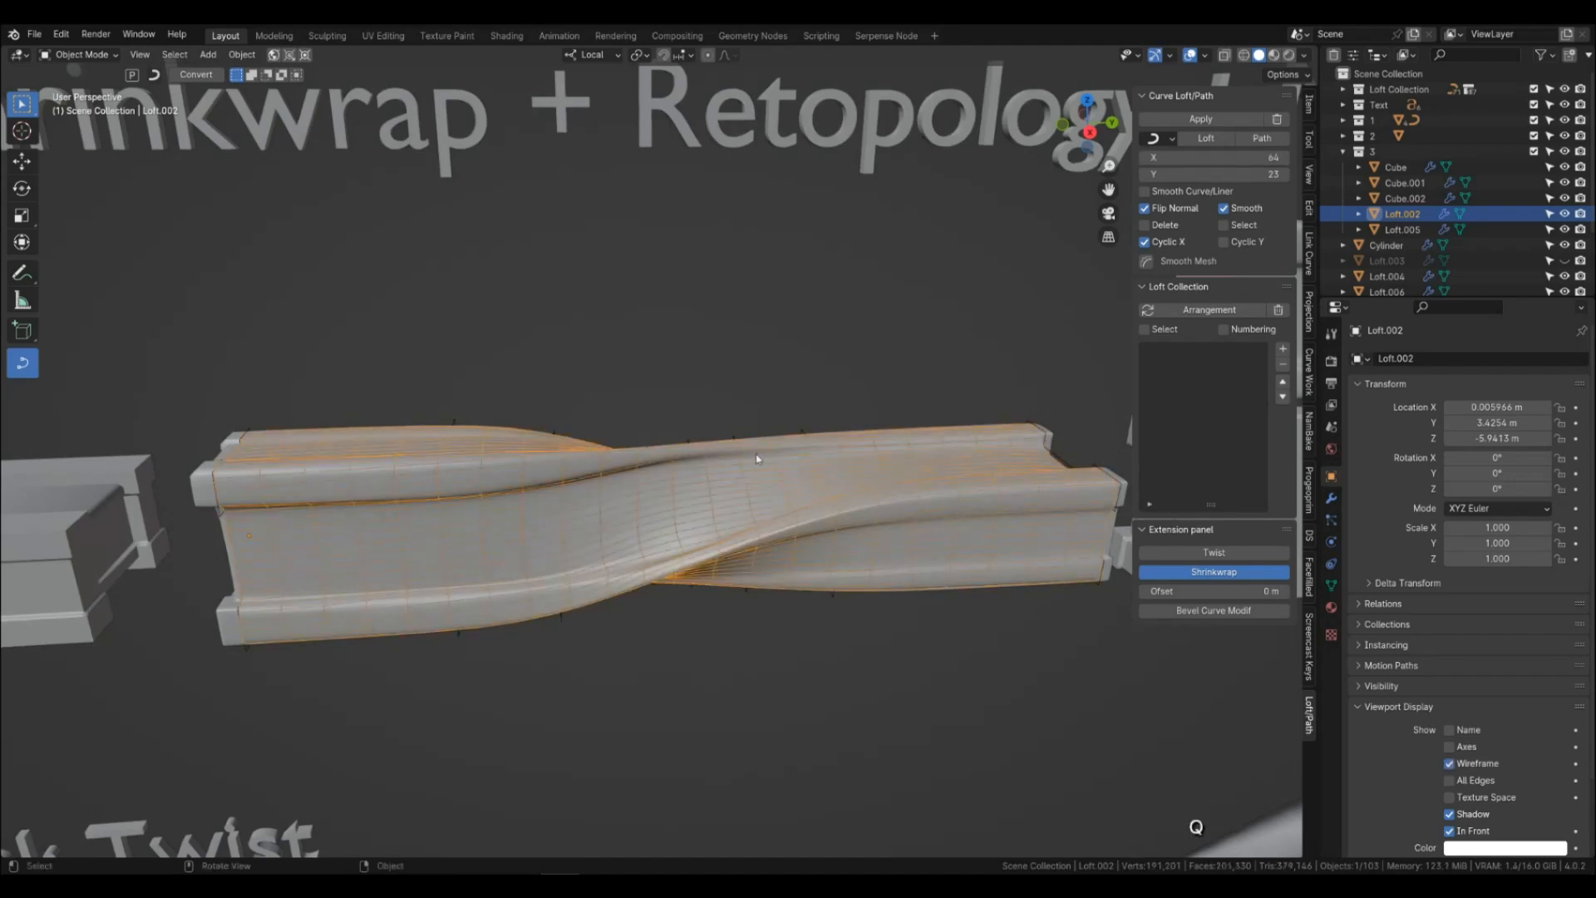
# Turn off the wireframe display of Loft.002 and select it again near the Mesh line Curve examples.
pyautogui.scroll(-2, 756, 459)
pyautogui.moveTo(884, 586); pyautogui.dragTo(806, 527, button='middle')
pyautogui.press('q')
pyautogui.click(806, 609)
pyautogui.scroll(-1, 807, 608)
pyautogui.moveTo(806, 609)
pyautogui.keyDown('shift'); pyautogui.mouseDown(button='middle')
pyautogui.moveTo(499, 606)
pyautogui.moveTo(538, 601)
pyautogui.mouseUp(button='middle'); pyautogui.keyUp('shift')
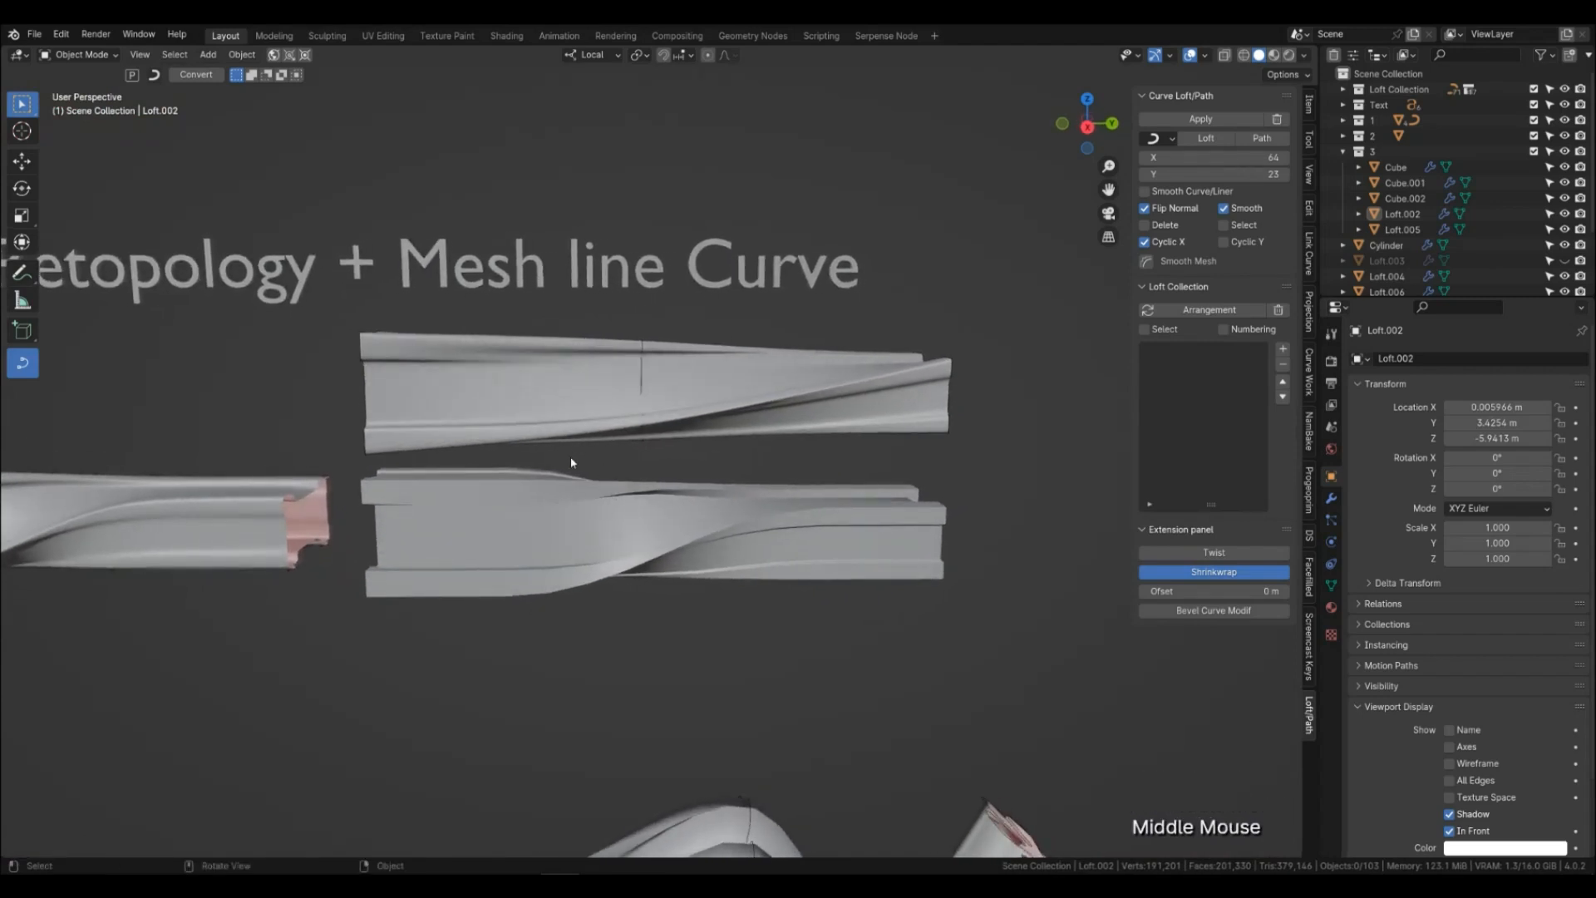
pyautogui.click(291, 549)
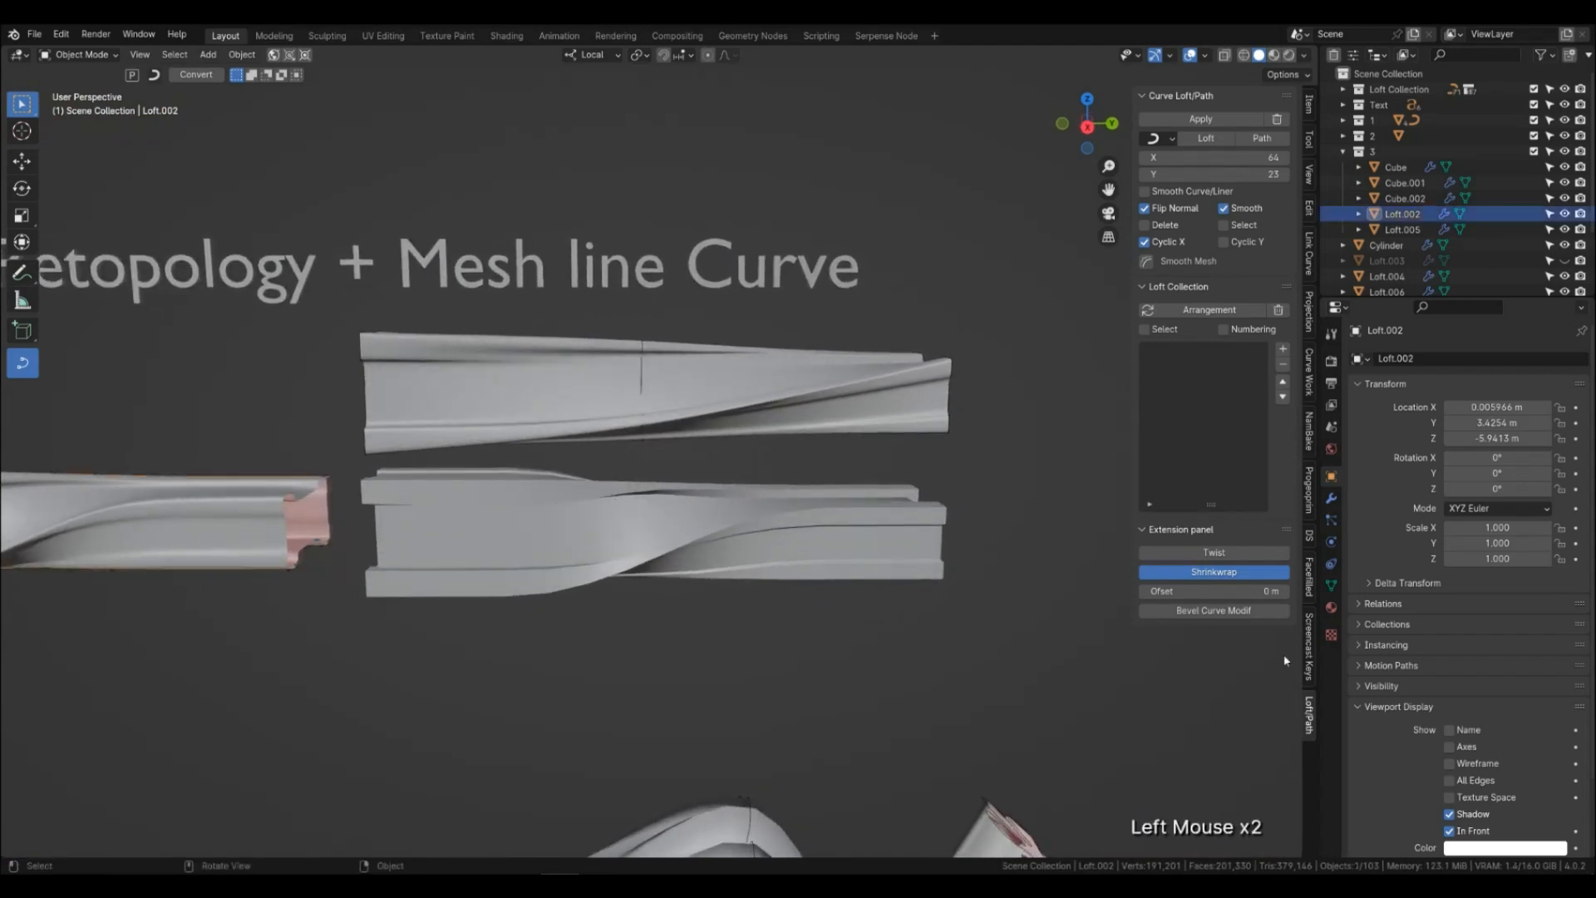
# Turn off the In Front display option of Loft.002 and clear the selection.
pyautogui.click(1449, 831)
pyautogui.click(406, 647)
pyautogui.scroll(-3, 499, 603)
pyautogui.scroll(3, 498, 603)
# Select the edge loop around the start of Cube.002's twist and extract it as a curve with Mesh line Curve.
pyautogui.click(649, 536)
pyautogui.moveTo(582, 536); pyautogui.dragTo(620, 548, button='middle')
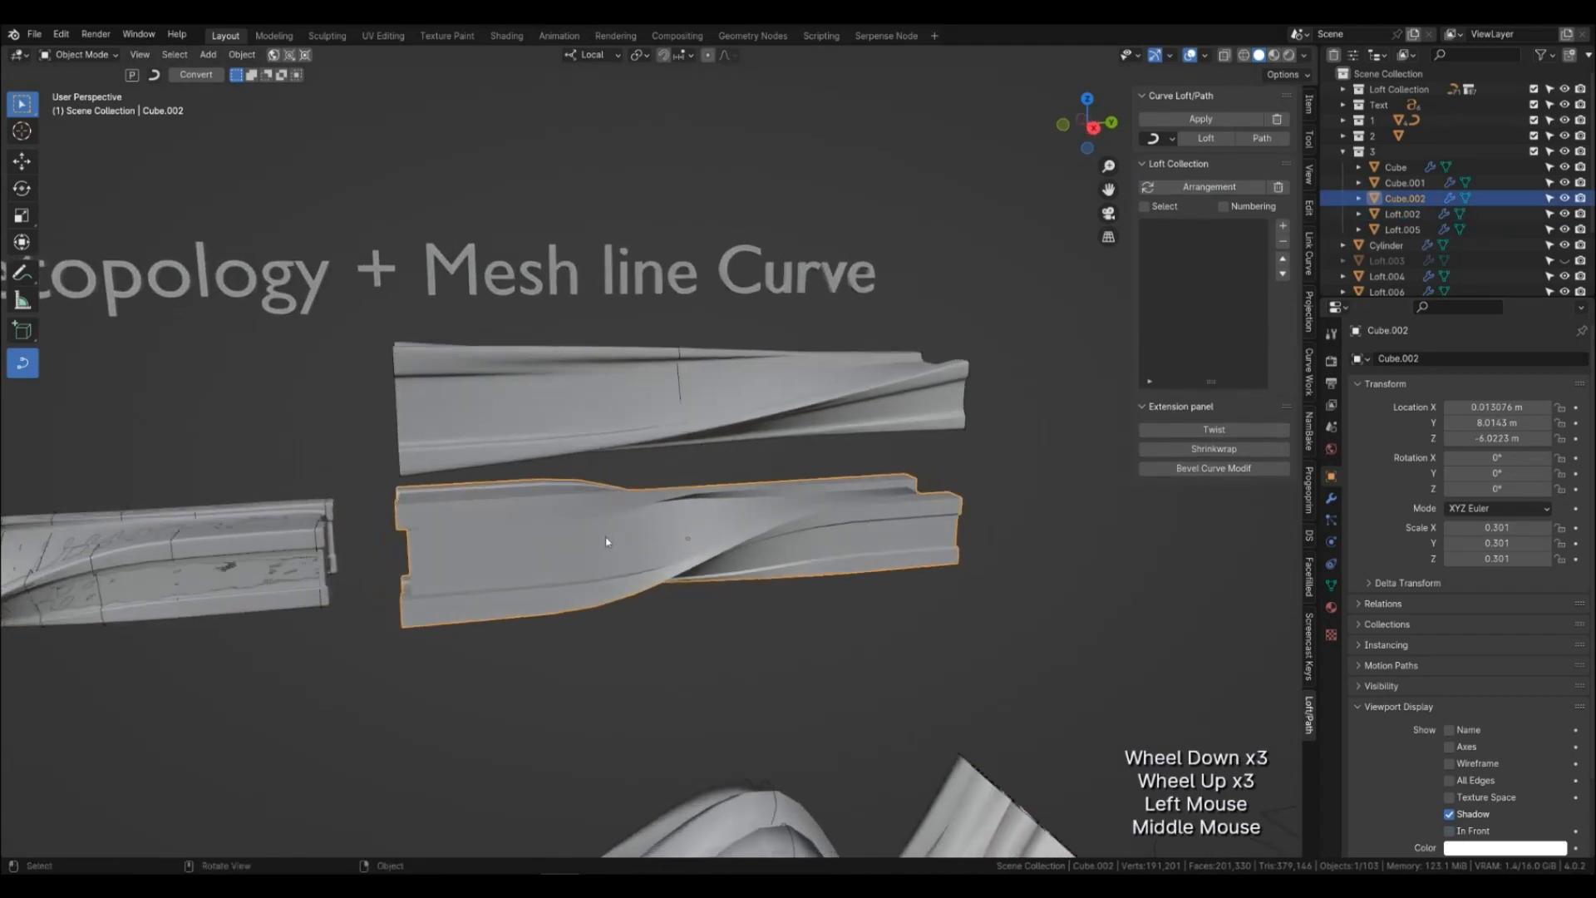
pyautogui.scroll(1, 632, 555)
pyautogui.press('Tab')
pyautogui.click(597, 702)
pyautogui.press('2')
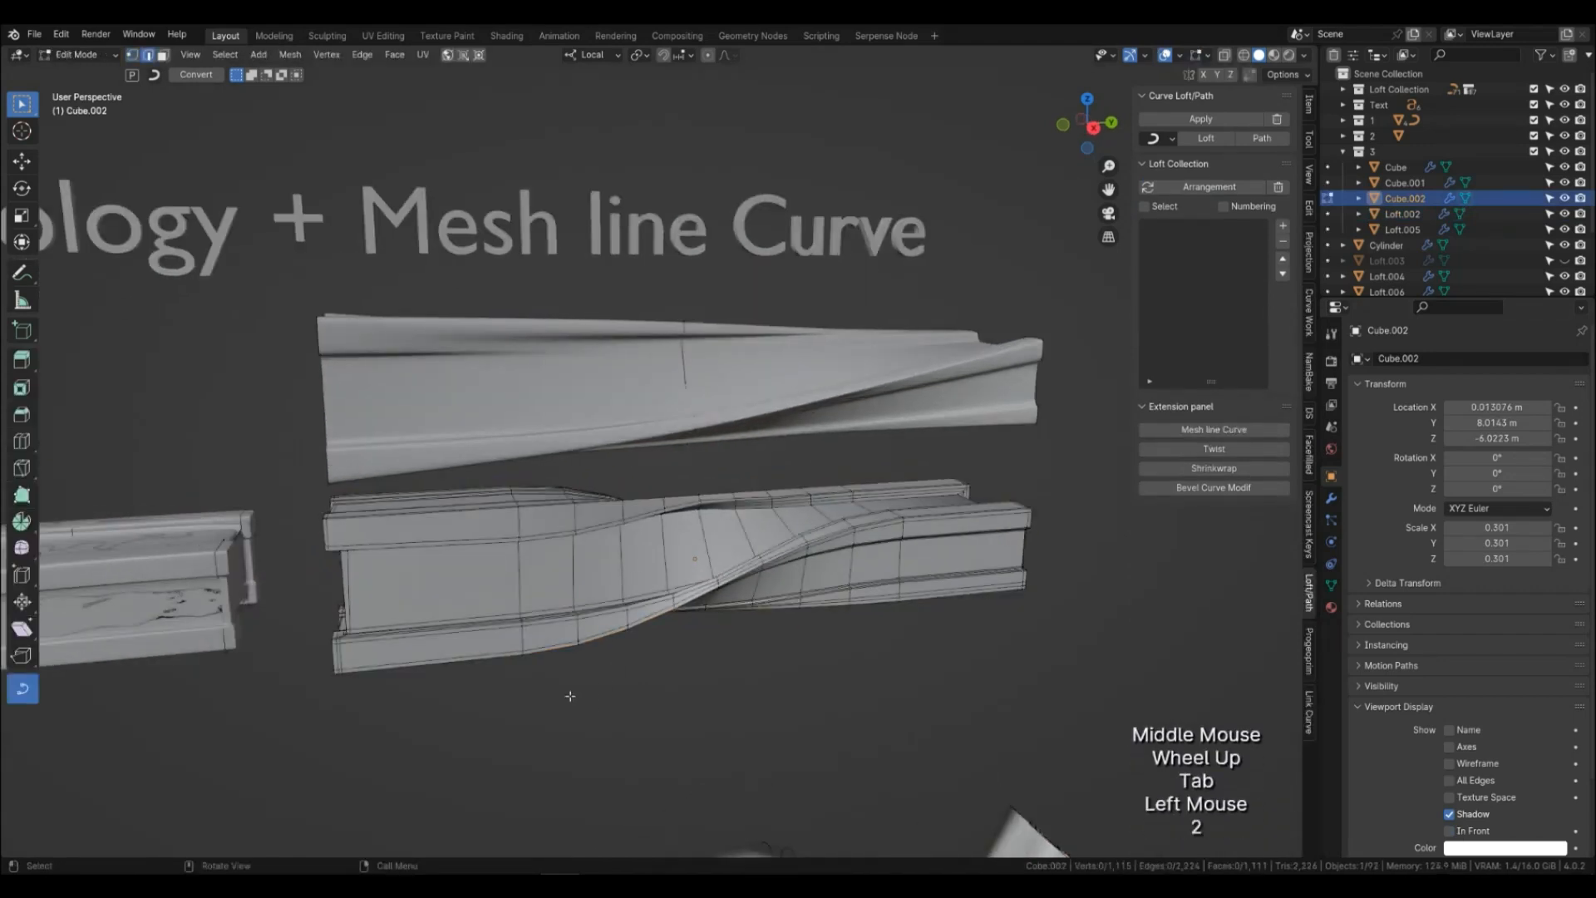
pyautogui.keyDown('alt'); pyautogui.keyDown('shift'); pyautogui.click(520, 580); pyautogui.keyUp('shift'); pyautogui.keyUp('alt')
pyautogui.moveTo(448, 573); pyautogui.dragTo(708, 553, button='middle')
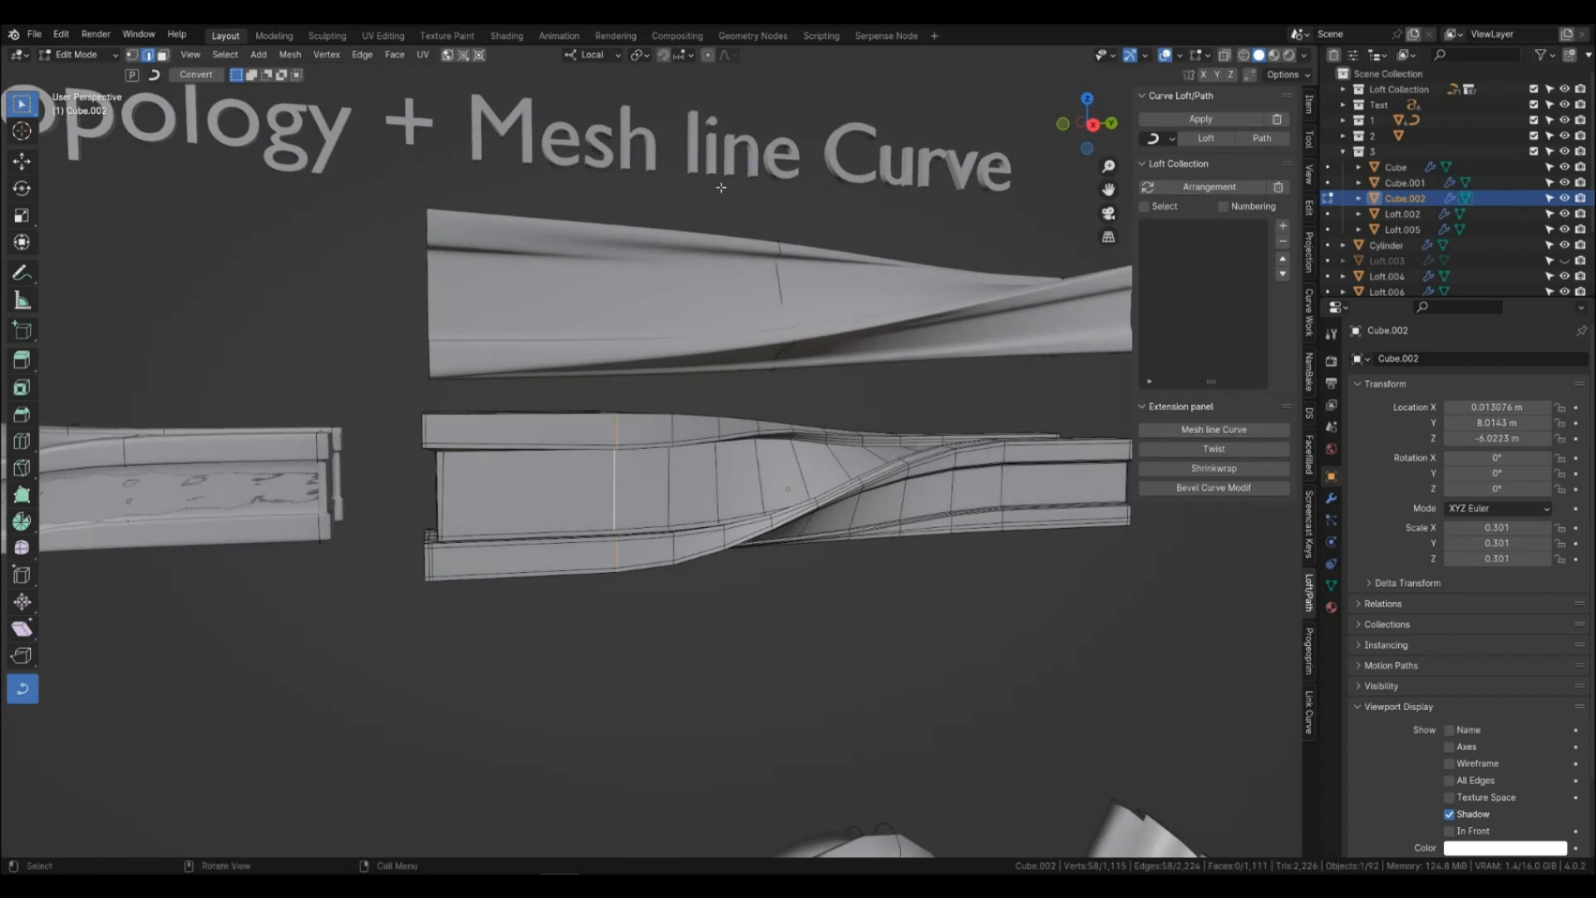
pyautogui.click(1212, 430)
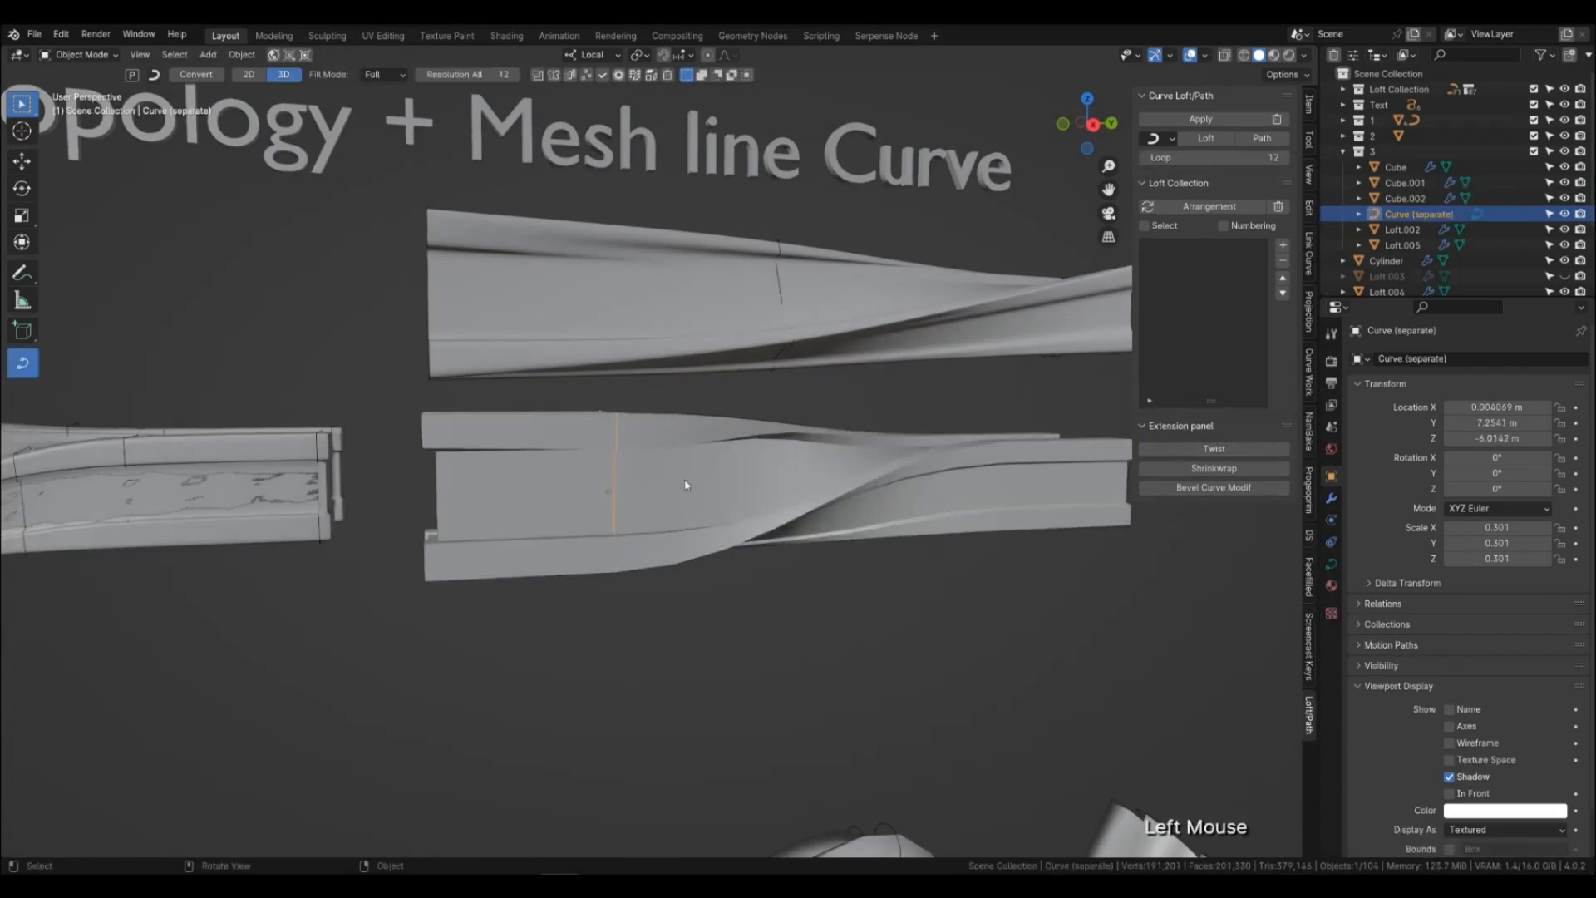
# Check the extracted curve's points, then extract the edge loop at the middle of Cube.002 as a second curve.
pyautogui.moveTo(648, 499); pyautogui.dragTo(741, 527, button='middle')
pyautogui.press('Tab')
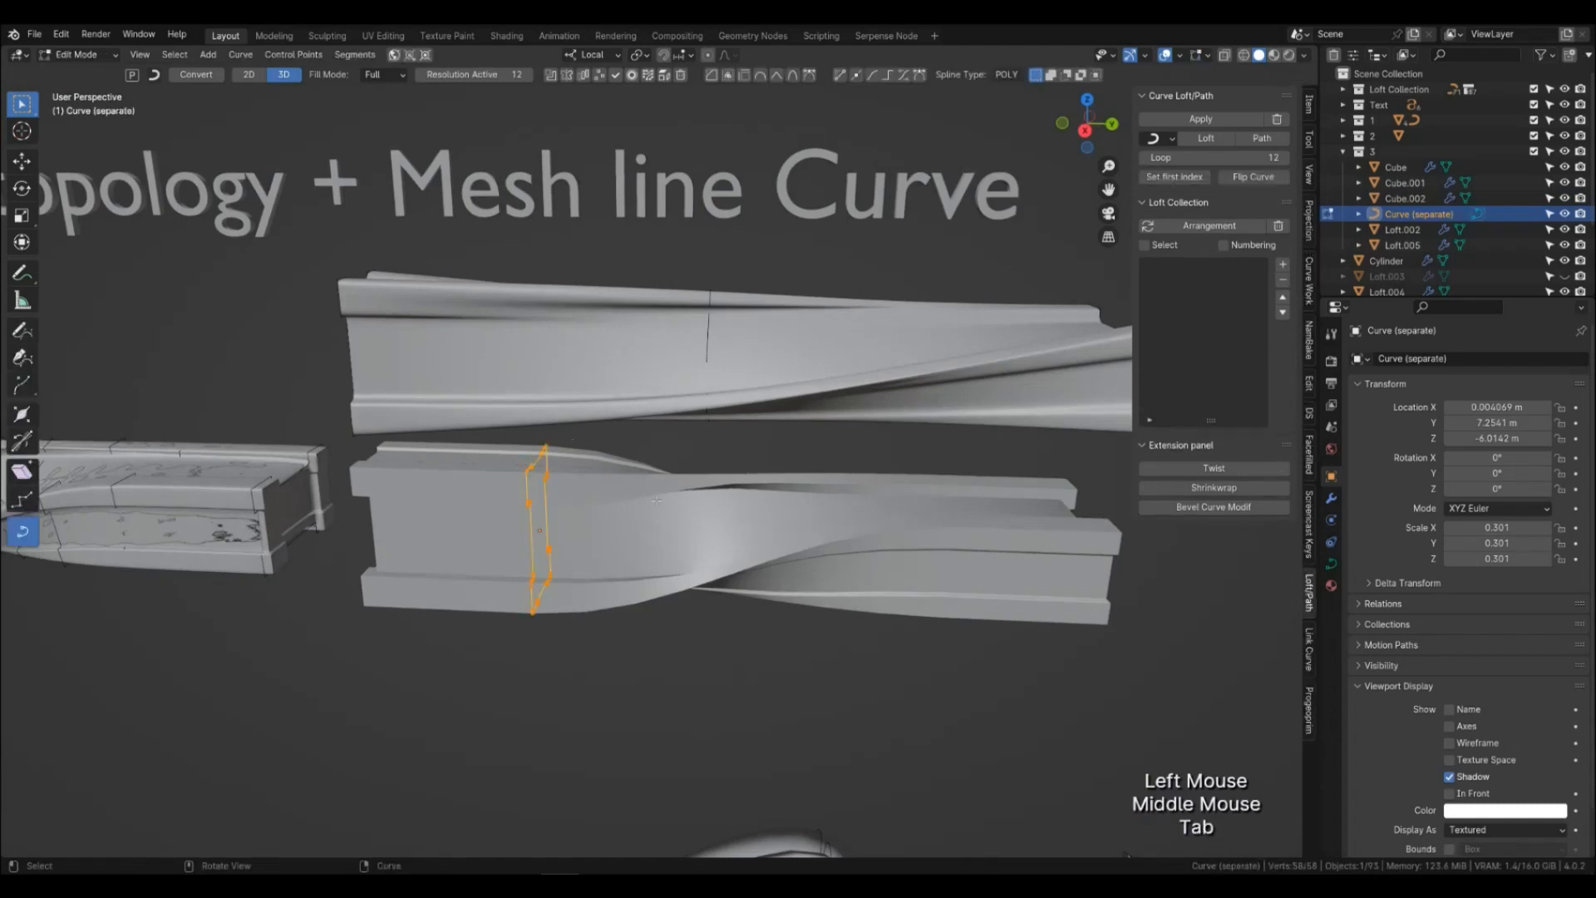
pyautogui.press('Tab')
pyautogui.click(717, 538)
pyautogui.press('Tab')
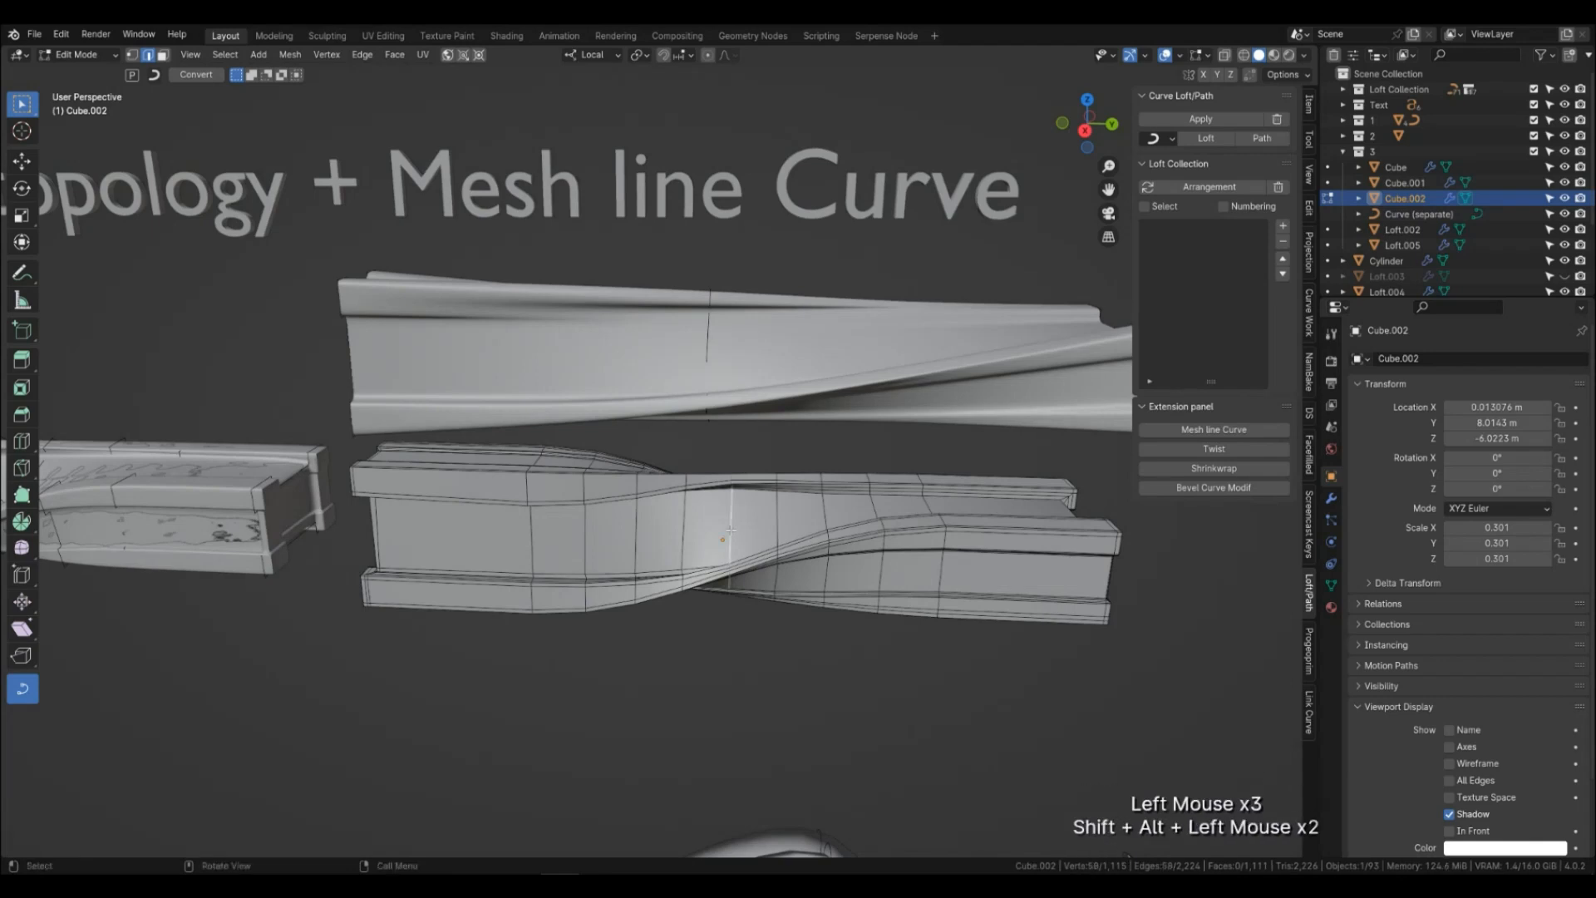
# Extract the edge loop beyond Cube.002's twist as a third curve with Mesh line Curve.
pyautogui.click(826, 543)
pyautogui.press('Tab')
pyautogui.click(926, 505)
pyautogui.keyDown('alt'); pyautogui.keyDown('shift'); pyautogui.doubleClick(926, 505); pyautogui.keyUp('shift'); pyautogui.keyUp('alt')
pyautogui.click(1180, 430)
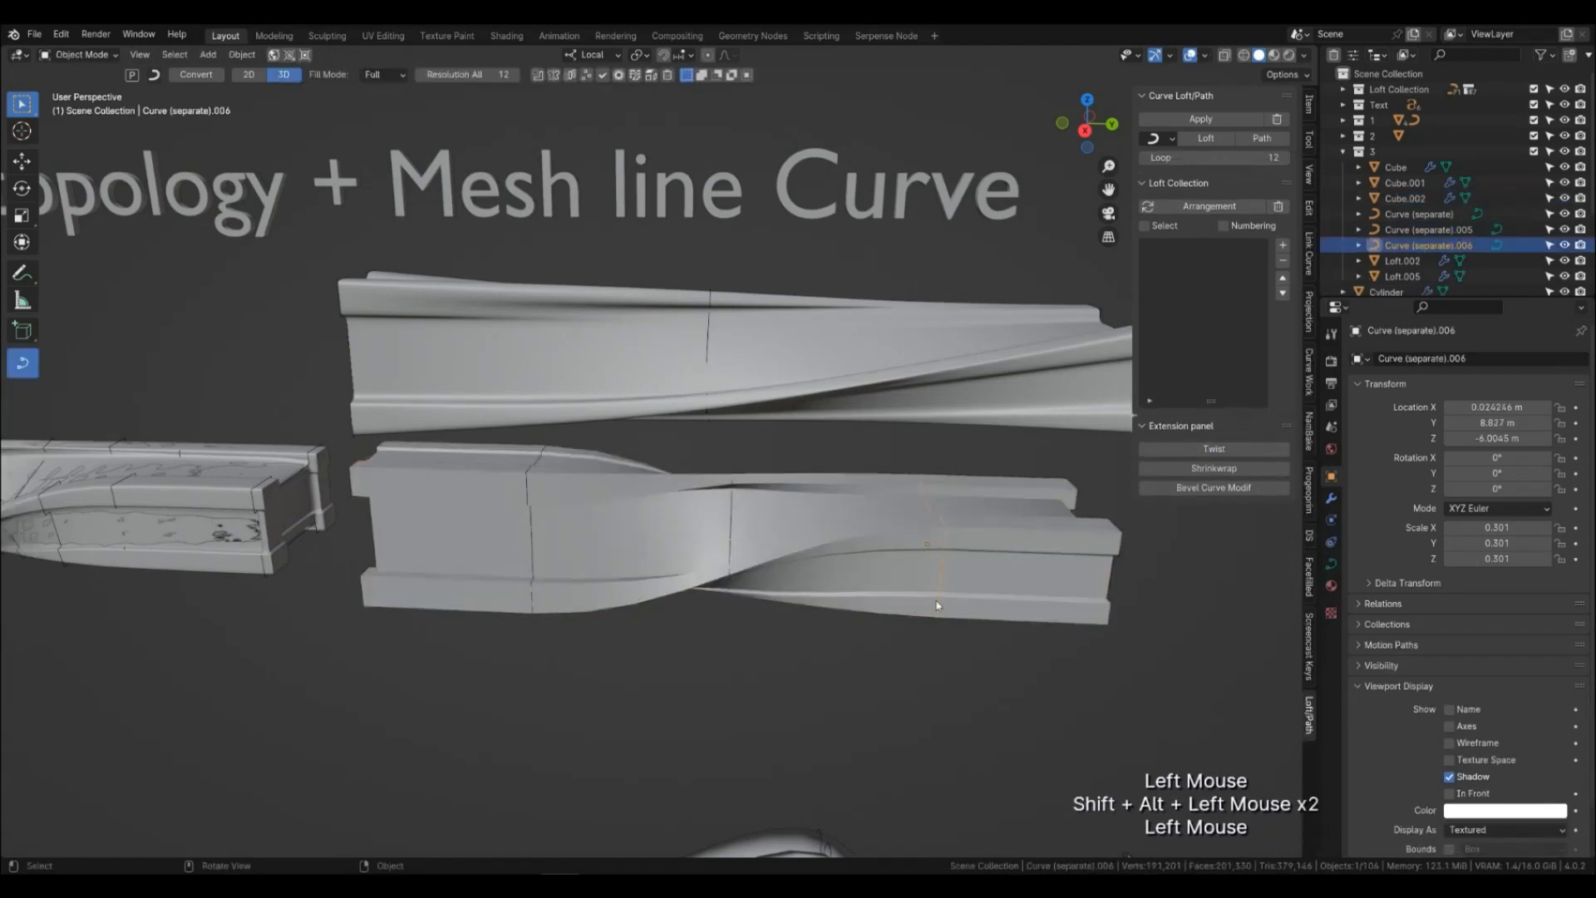
# Hide Cube.002, leaving its three extracted profile curves in view.
pyautogui.press('Tab')
pyautogui.press('Tab')
pyautogui.click(797, 564)
pyautogui.press('h')
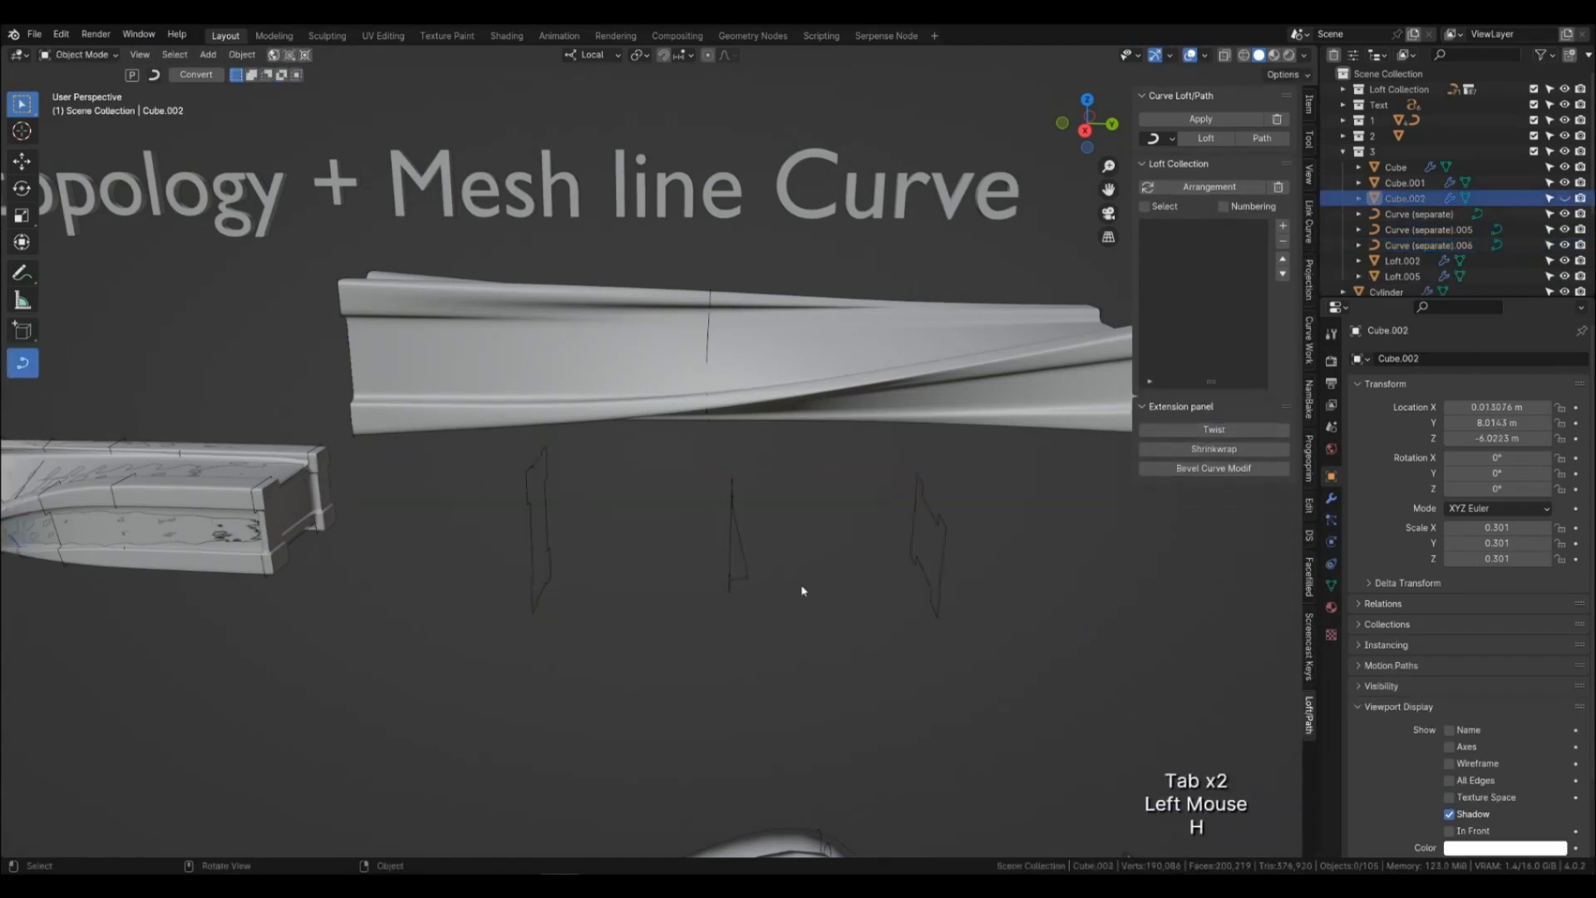
# Move the stray control point of the middle curve along local Y in the side view to line up with the profile.
pyautogui.click(733, 553)
pyautogui.press('Tab')
pyautogui.click(734, 572)
pyautogui.moveTo(749, 582); pyautogui.dragTo(798, 628, button='middle')
pyautogui.press('g')
pyautogui.press('x')
pyautogui.press('y')
pyautogui.click(785, 626)
pyautogui.press('KP_1')
pyautogui.press('KP_3')
pyautogui.press('g')
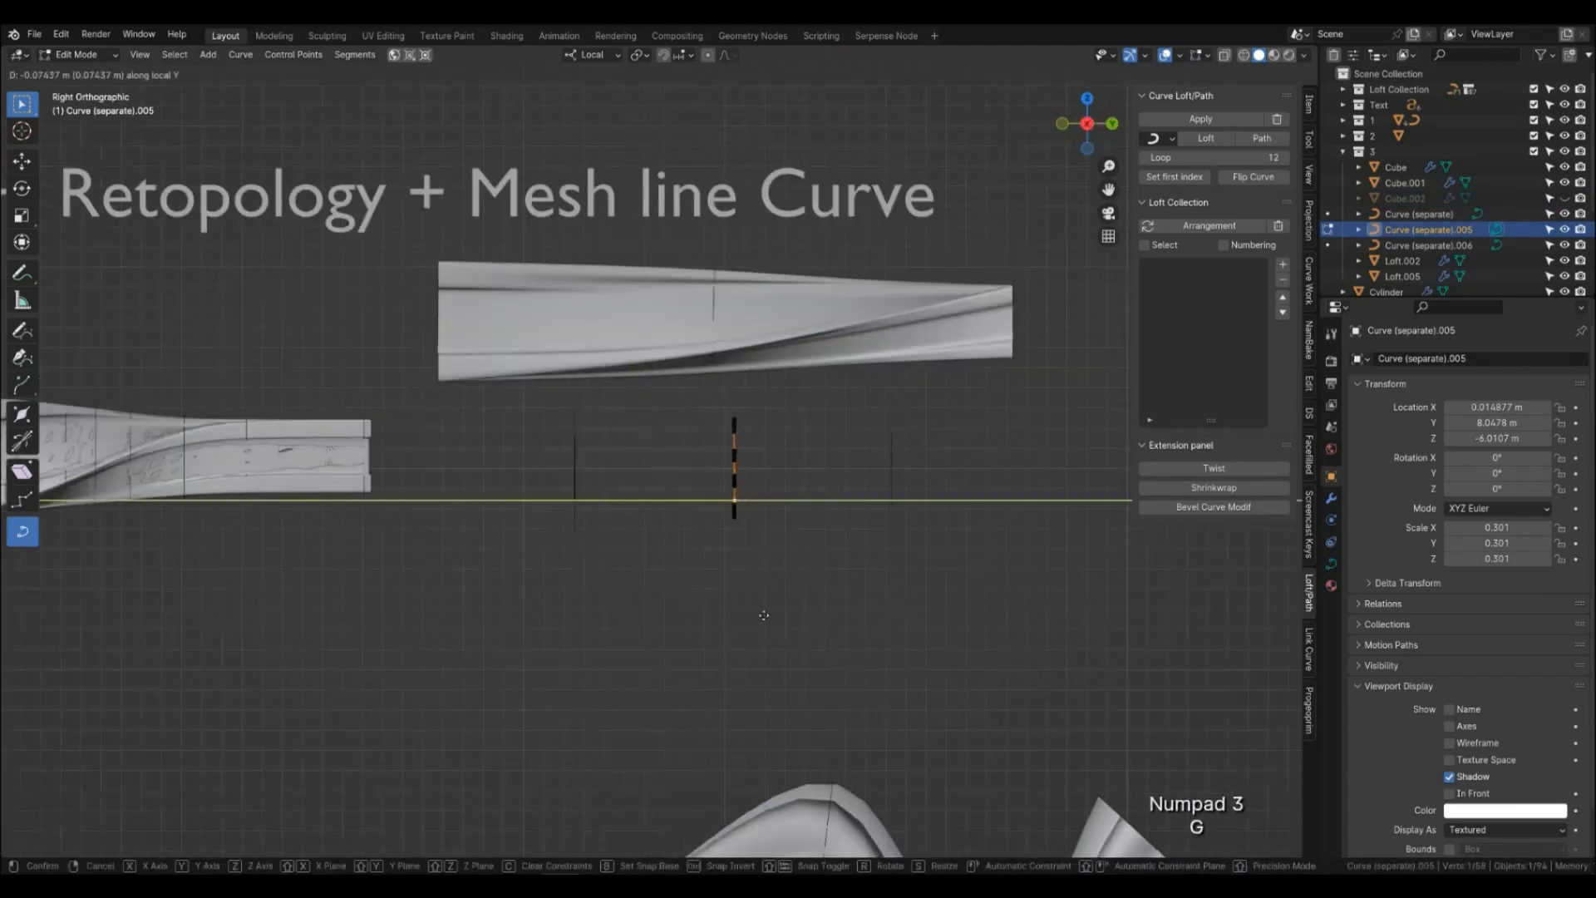
pyautogui.click(763, 616)
pyautogui.scroll(-2, 811, 579)
pyautogui.press('Tab')
# Loft the three profile curves, turn on Smooth and raise the loft's X resolution to 42.
pyautogui.moveTo(763, 616); pyautogui.dragTo(661, 604, button='middle')
pyautogui.scroll(1, 556, 605)
pyautogui.moveTo(918, 609); pyautogui.dragTo(425, 534)
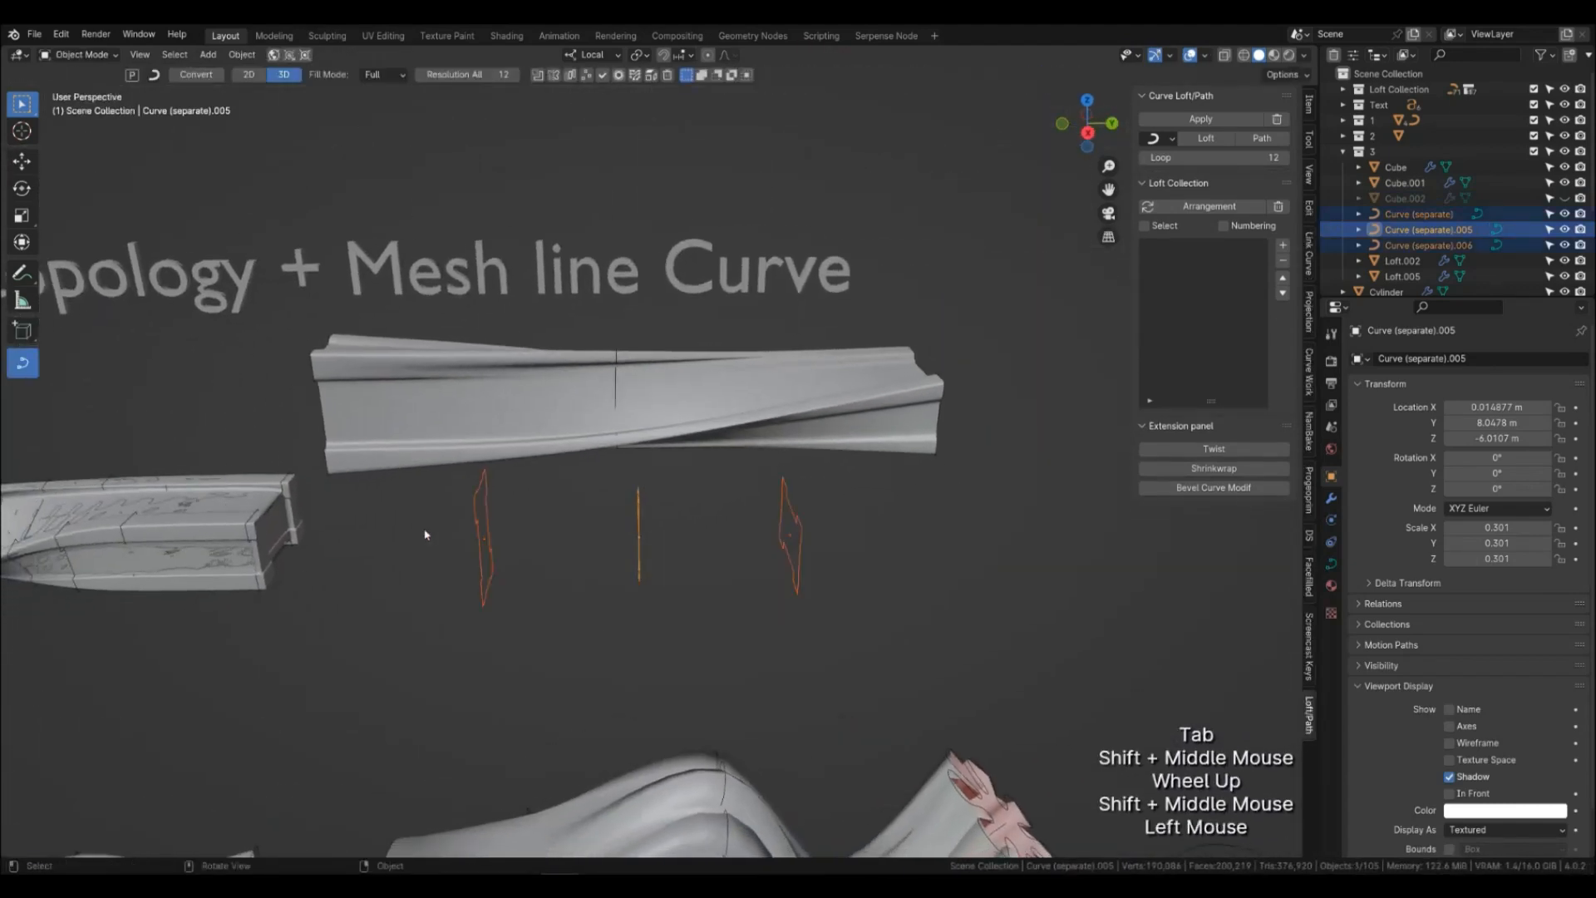
pyautogui.click(1220, 146)
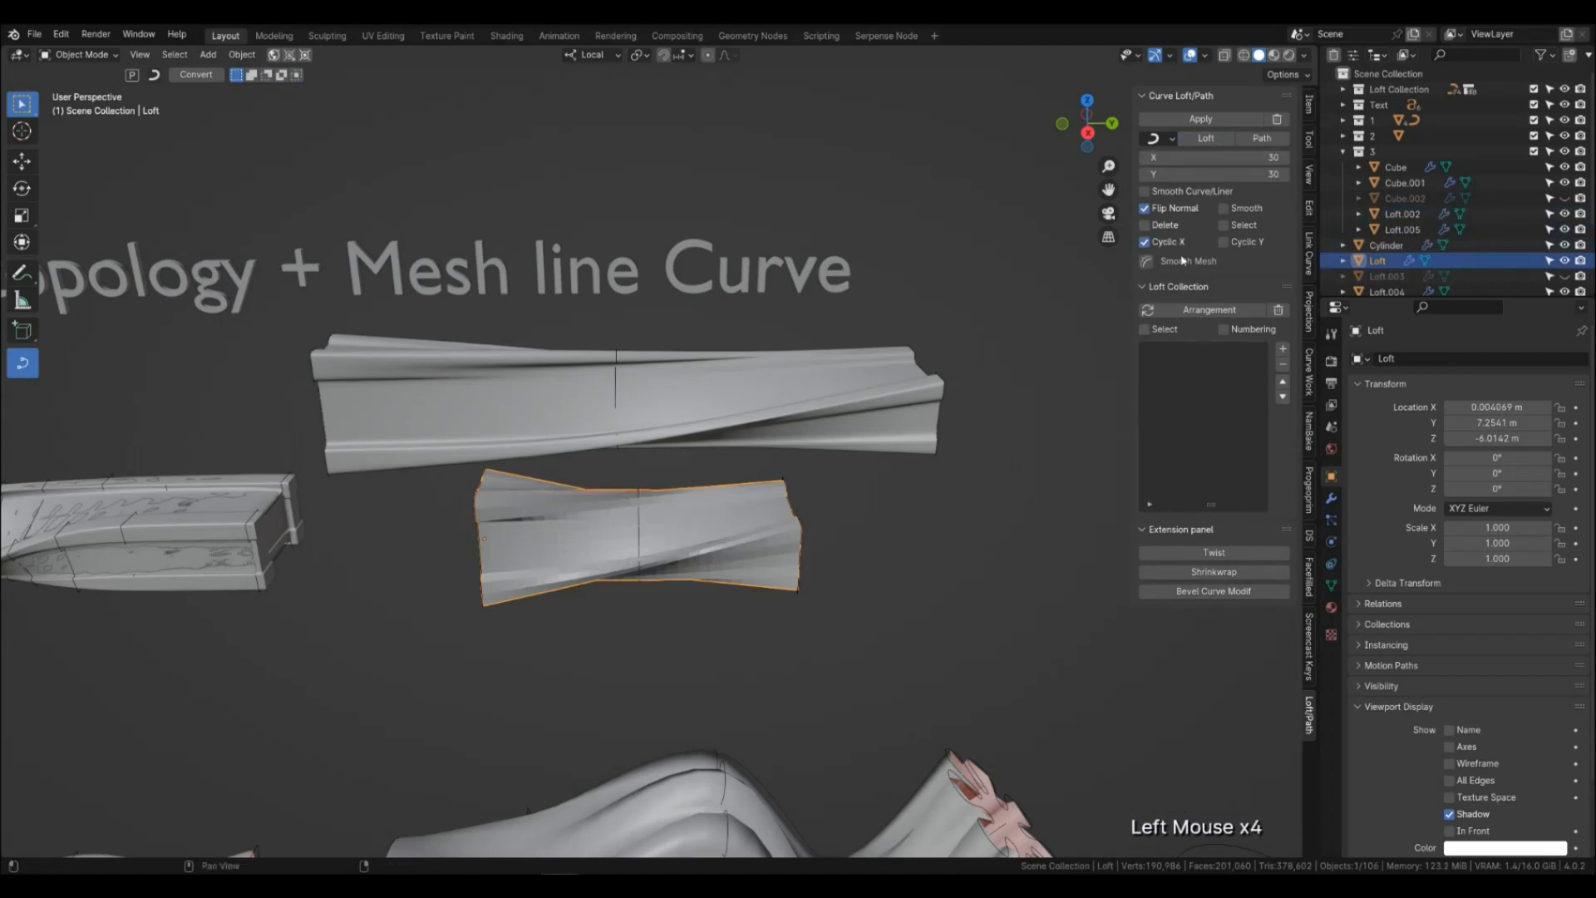
pyautogui.click(1224, 208)
pyautogui.moveTo(1206, 158)
pyautogui.mouseDown()
pyautogui.moveTo(1234, 157)
pyautogui.moveTo(1197, 174)
pyautogui.moveTo(1219, 157)
pyautogui.mouseUp()
# Smooth the new loft with a level 2 subdivision surface.
pyautogui.press('q')
pyautogui.click(715, 497)
pyautogui.press('Tab')
pyautogui.press('Tab')
pyautogui.click(688, 546)
pyautogui.press('q')
pyautogui.click(687, 545)
pyautogui.hotkey('ctrl', '2')
pyautogui.click(689, 608)
# Move the first end profile curve outward about 0.71 m along local Y to lengthen the loft.
pyautogui.moveTo(688, 607); pyautogui.dragTo(518, 583, button='middle')
pyautogui.click(518, 583)
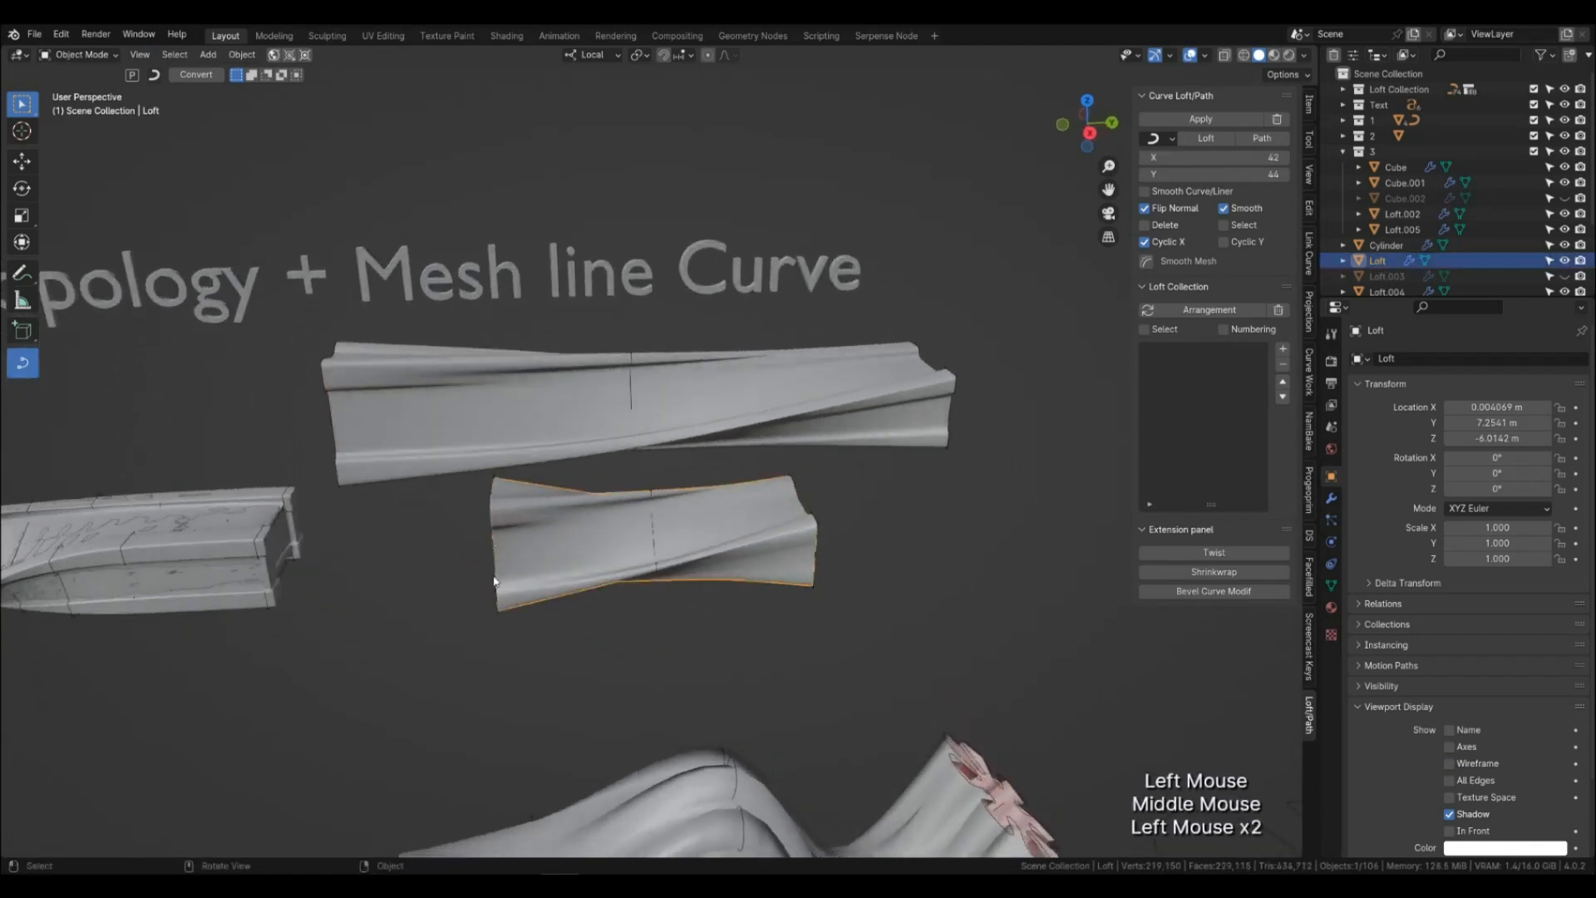
pyautogui.click(497, 582)
pyautogui.press('g')
pyautogui.press('x')
pyautogui.press('z')
pyautogui.press('y')
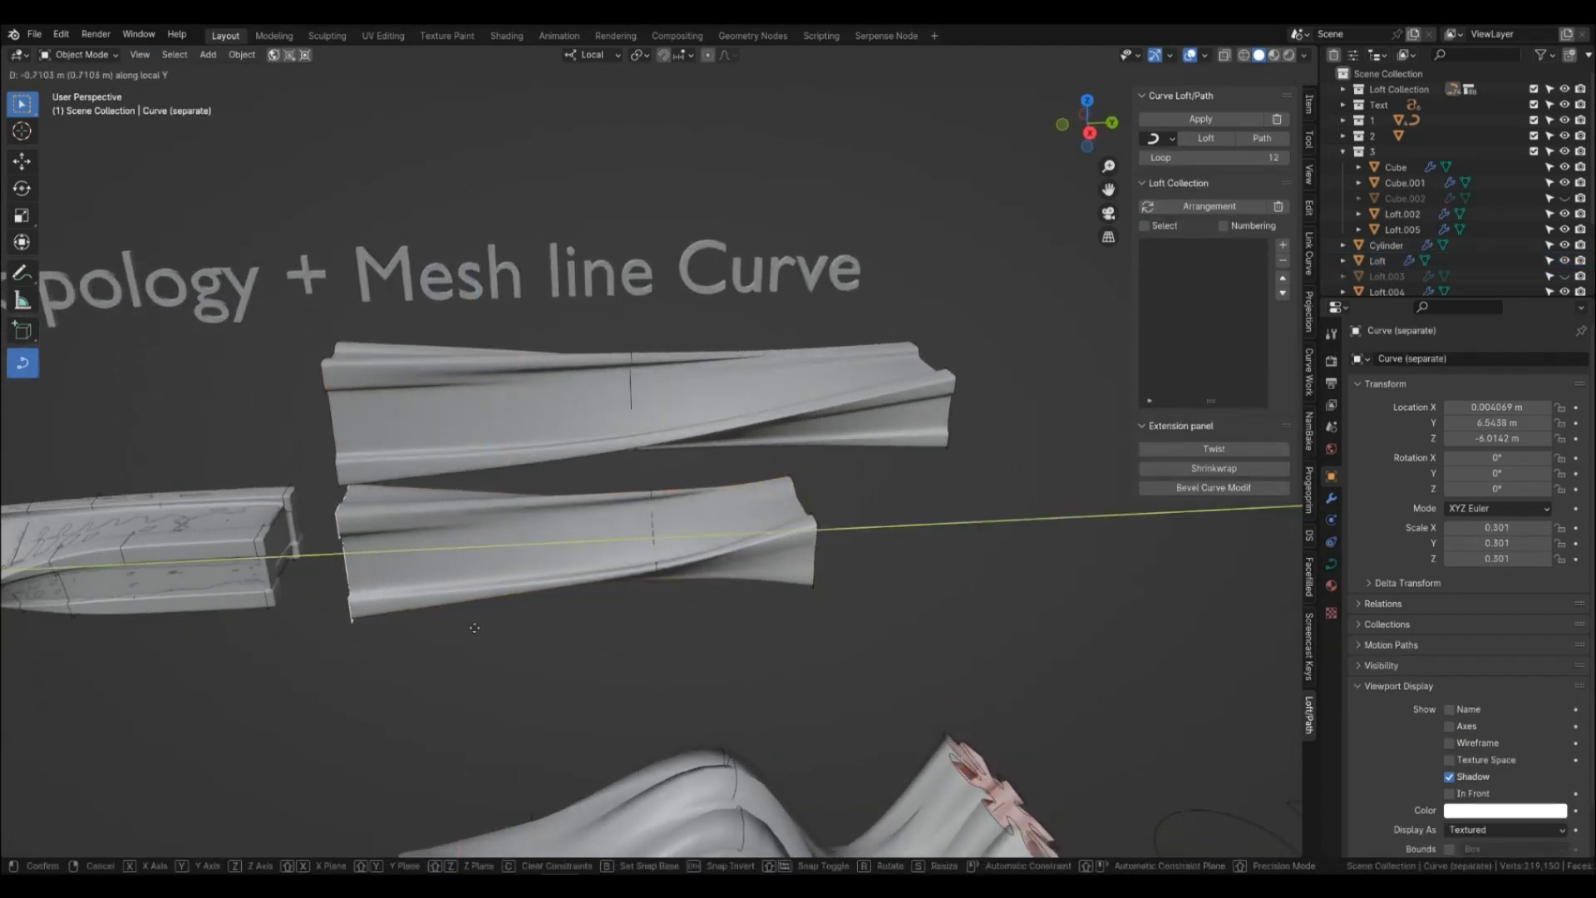
pyautogui.click(473, 627)
# Move the opposite end profile curve outward about 0.79 m along local Y.
pyautogui.click(812, 562)
pyautogui.press('g')
pyautogui.press('y')
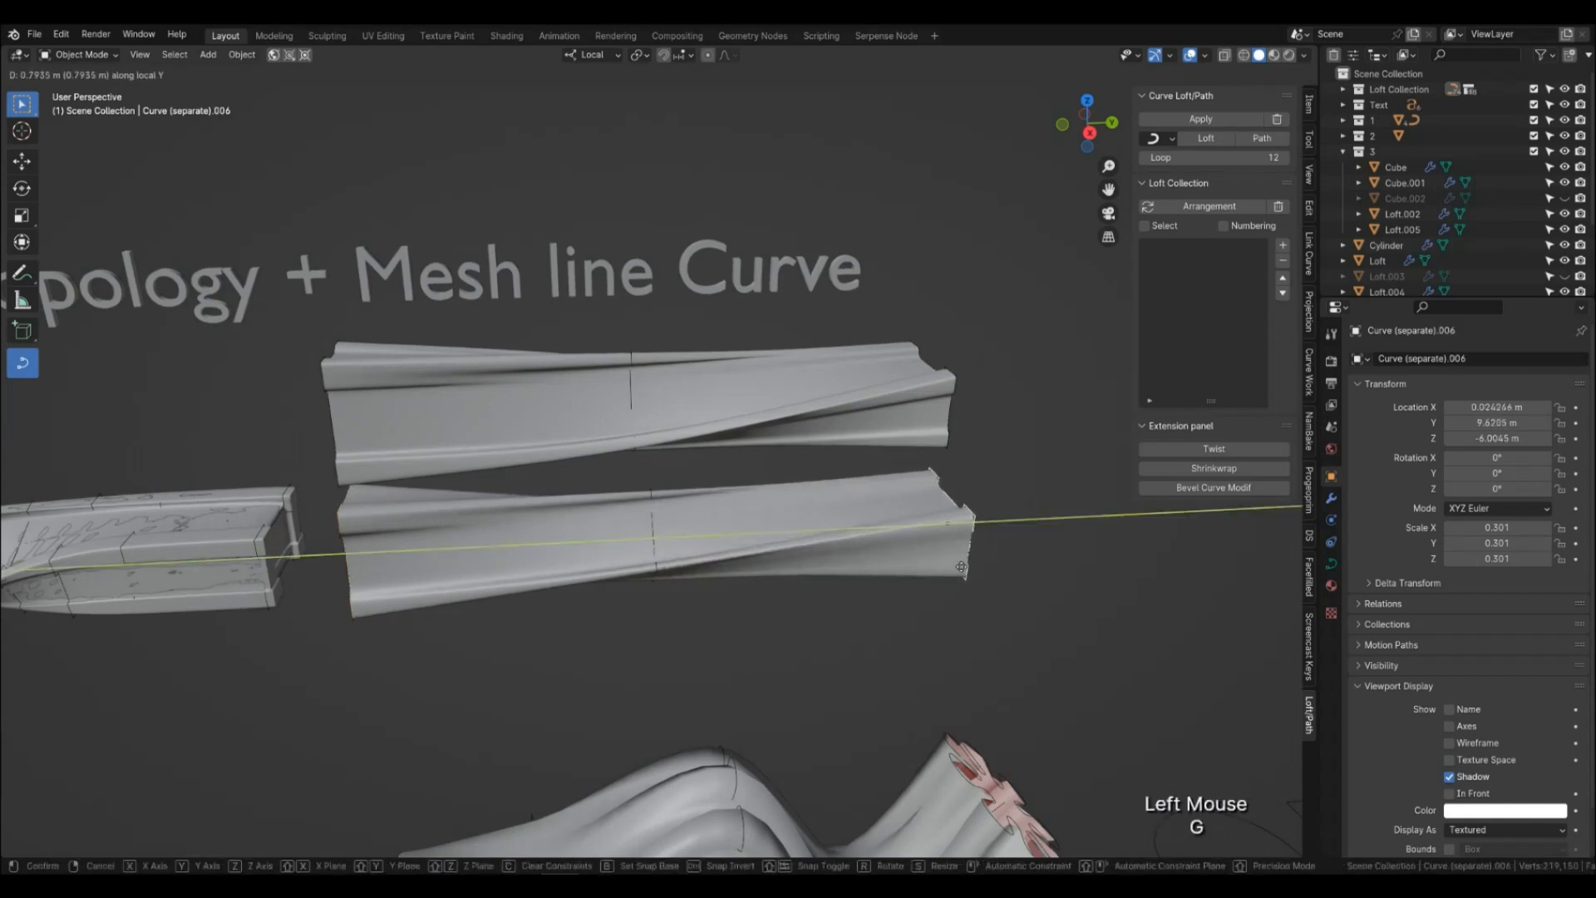
pyautogui.click(975, 552)
# Rescale the middle profile curve several times to reshape the loft, finishing at a scale of about 0.305.
pyautogui.click(677, 563)
pyautogui.click(653, 562)
pyautogui.press('s')
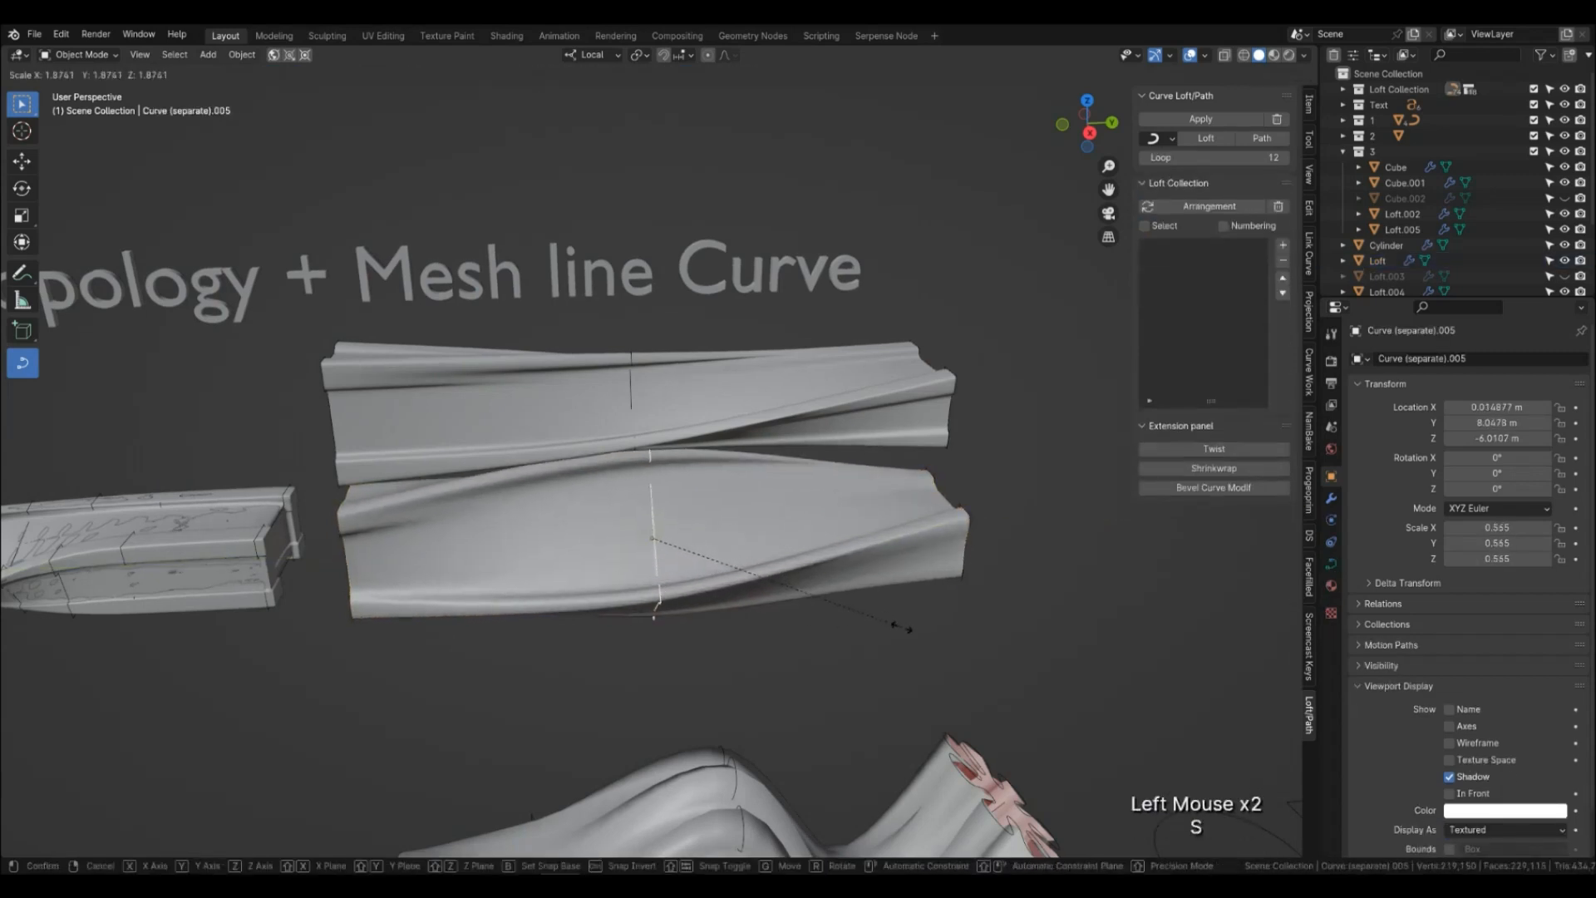
pyautogui.click(690, 527)
pyautogui.click(708, 631)
pyautogui.moveTo(715, 642); pyautogui.dragTo(657, 548, button='middle')
pyautogui.click(657, 548)
pyautogui.press('s')
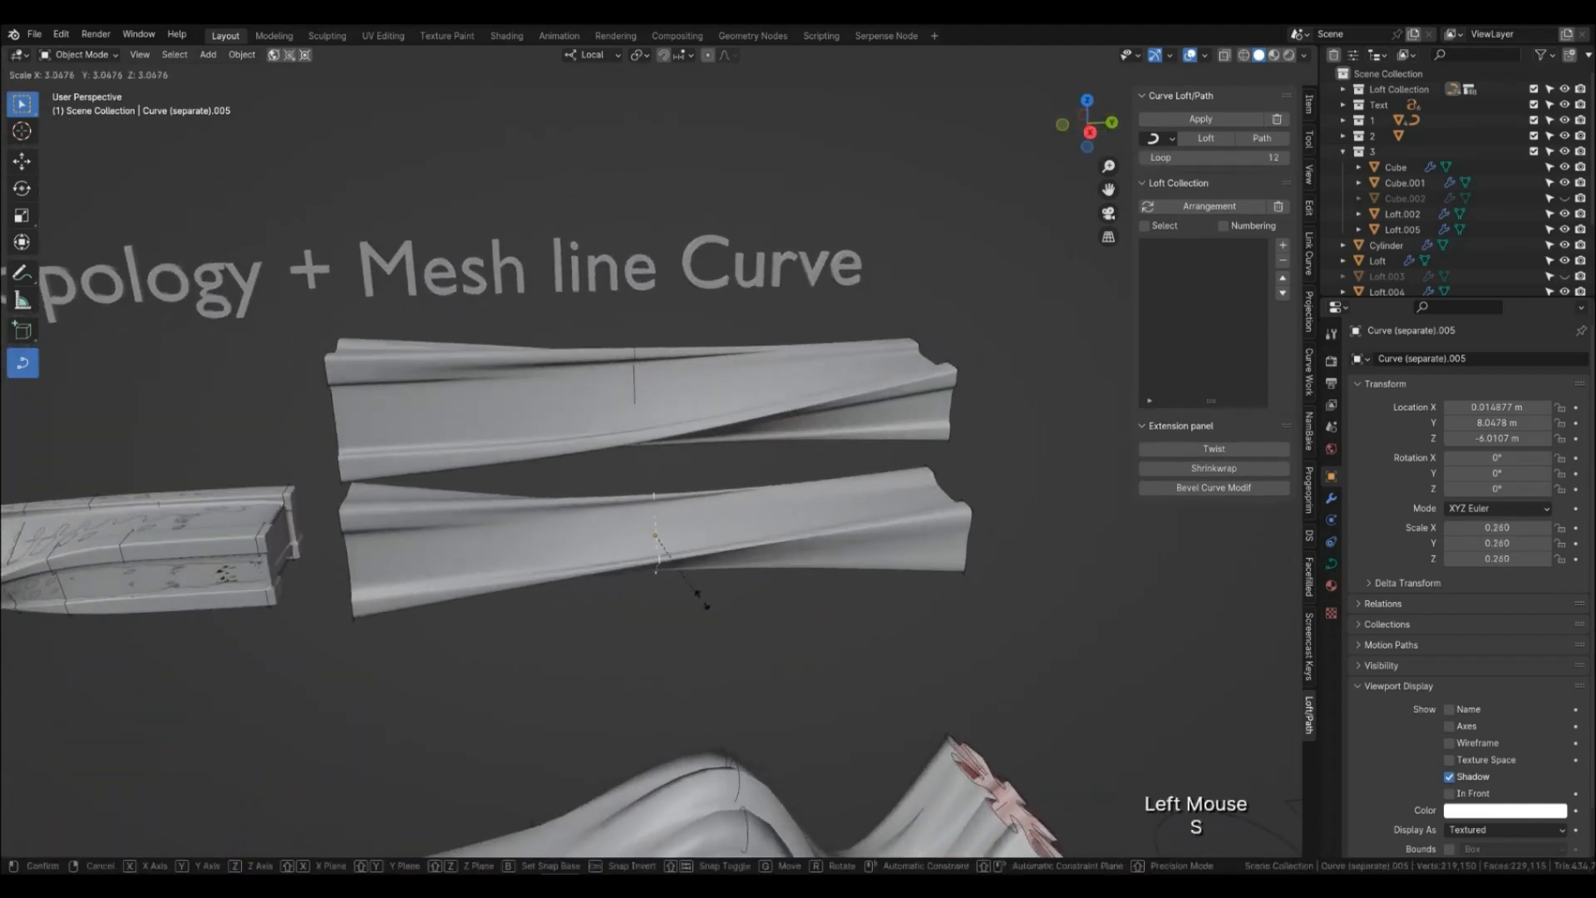
pyautogui.click(758, 642)
pyautogui.moveTo(758, 642); pyautogui.dragTo(721, 617, button='middle')
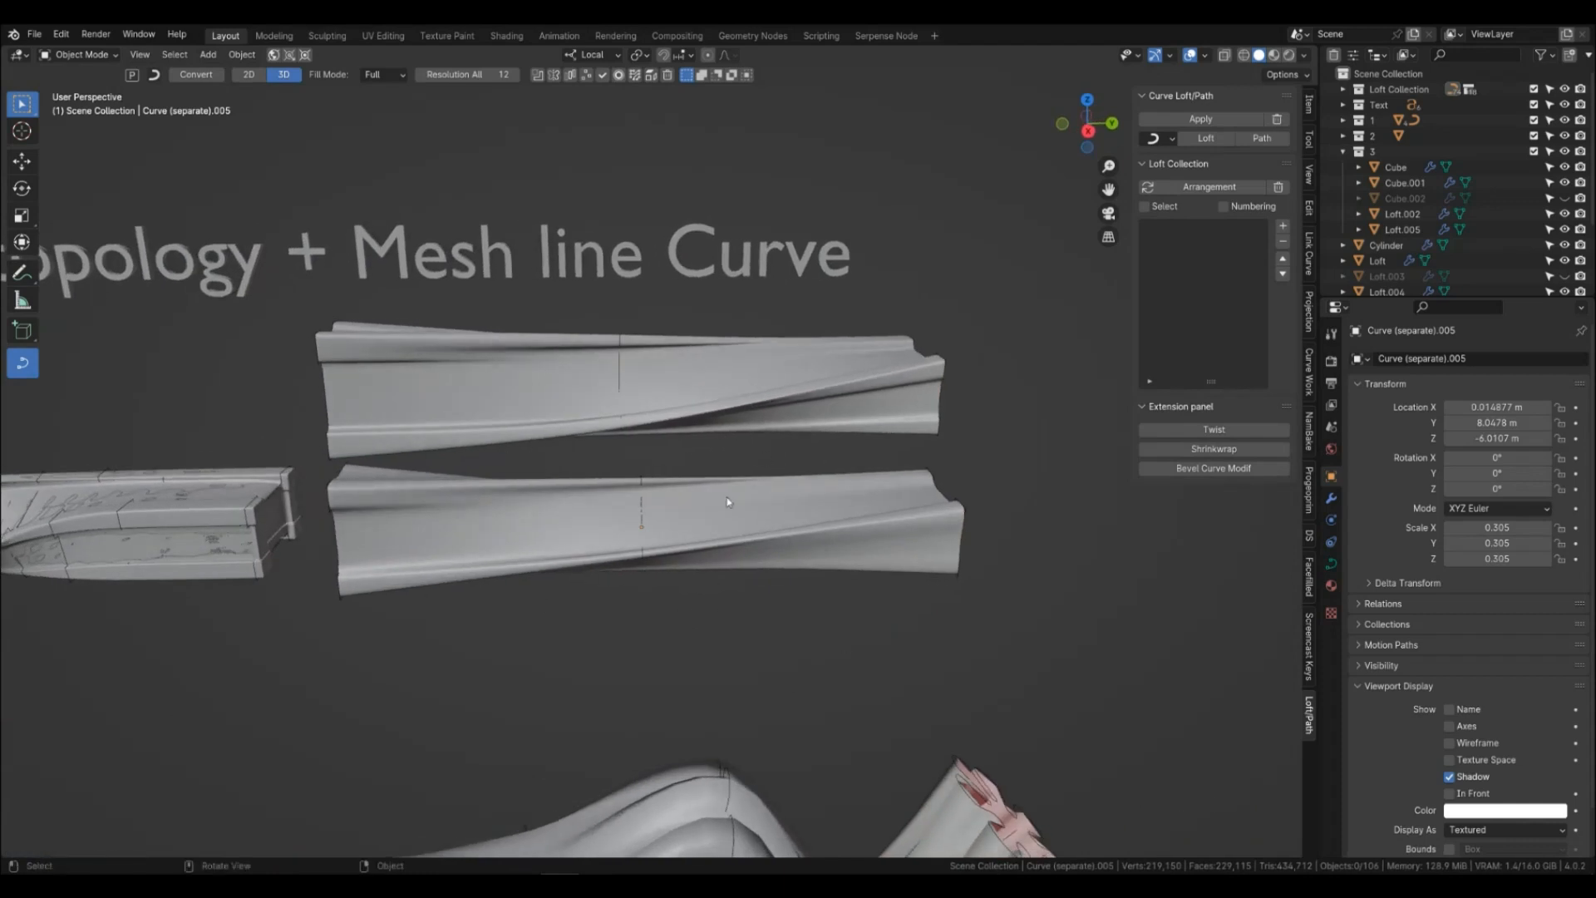
# Delete the demonstration loft with its three profile curves and unhide Cube.002.
pyautogui.moveTo(1035, 535); pyautogui.dragTo(349, 629)
pyautogui.press('x')
pyautogui.click(691, 589)
pyautogui.scroll(-2, 684, 551)
pyautogui.click(1564, 199)
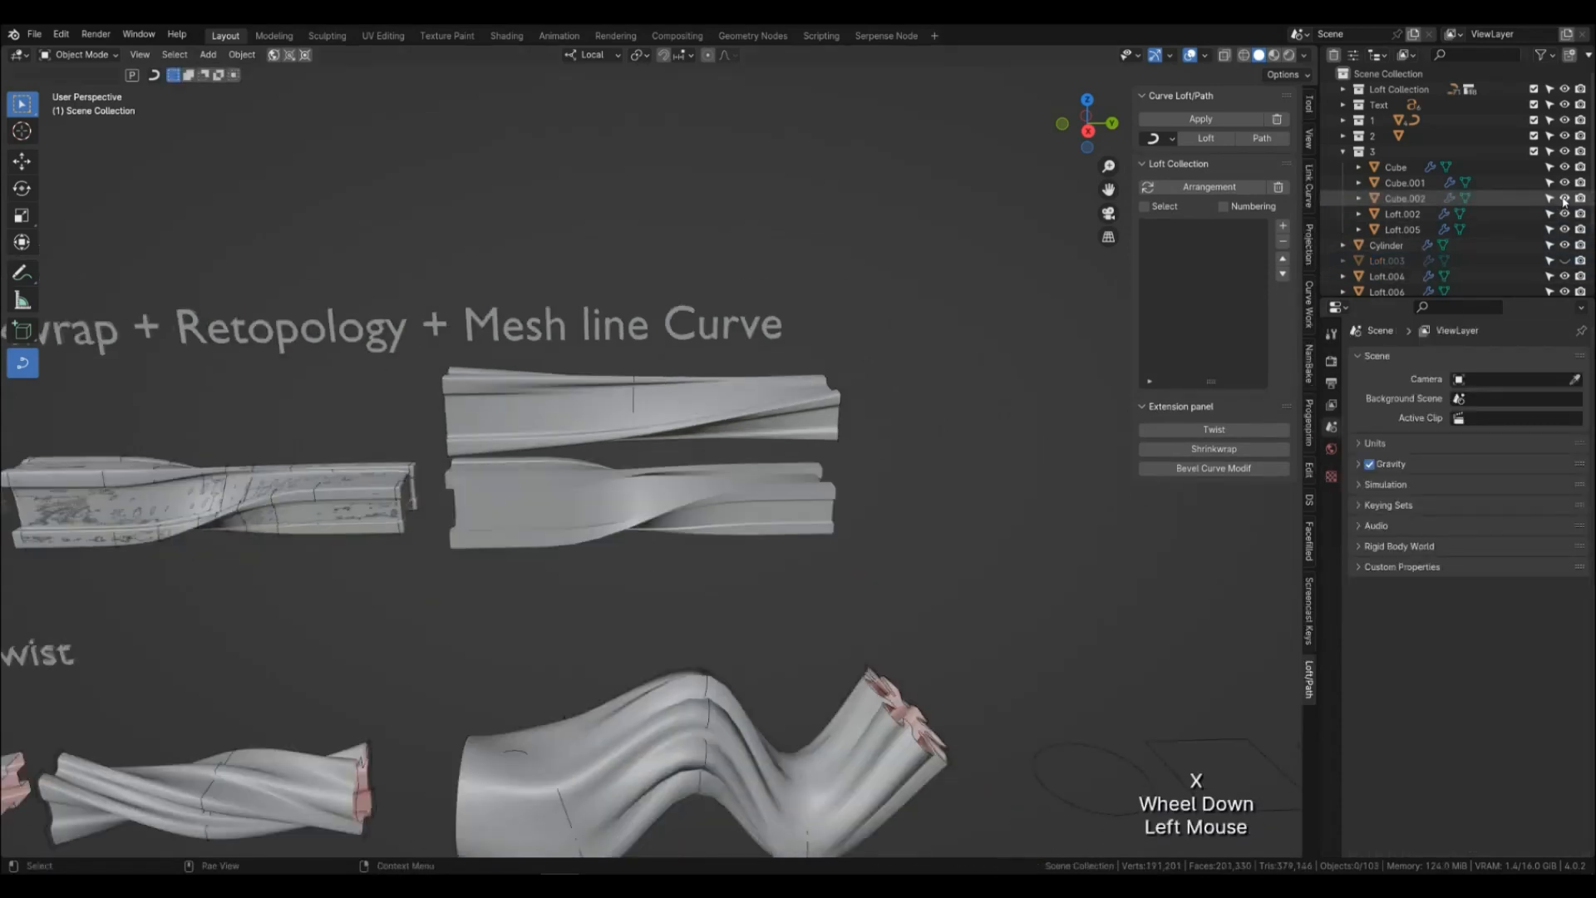
pyautogui.click(881, 524)
pyautogui.scroll(-3, 880, 523)
pyautogui.keyDown('shift'); pyautogui.moveTo(509, 538); pyautogui.dragTo(677, 547, button='middle'); pyautogui.keyUp('shift')
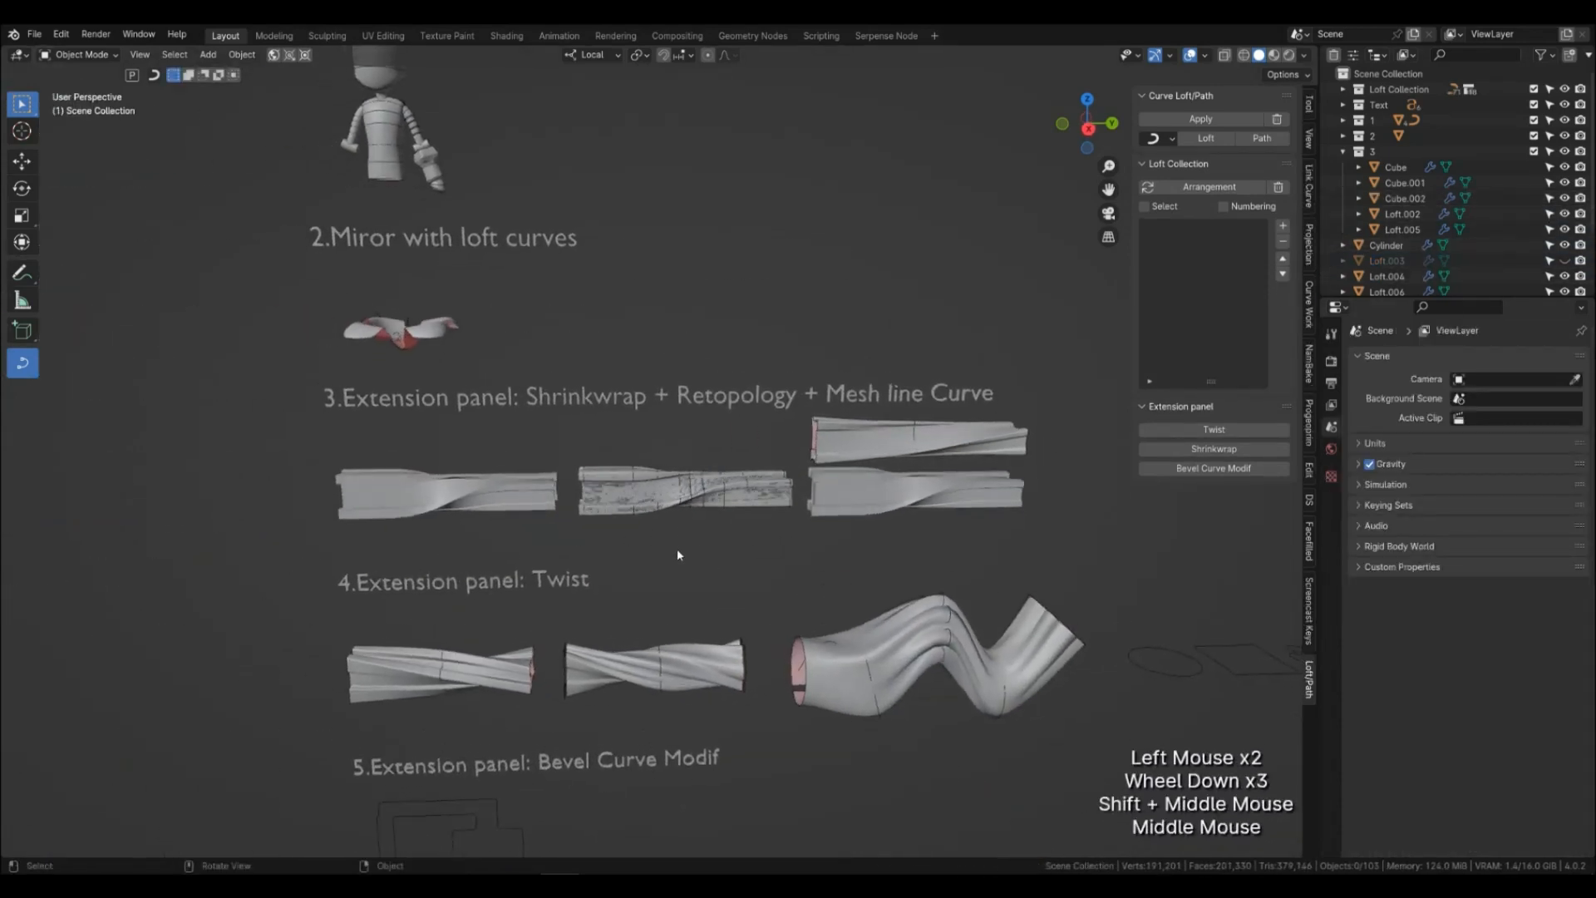
pyautogui.scroll(2, 677, 547)
pyautogui.keyDown('shift'); pyautogui.moveTo(899, 569); pyautogui.dragTo(604, 575, button='middle'); pyautogui.keyUp('shift')
pyautogui.scroll(1, 603, 574)
pyautogui.click(620, 593)
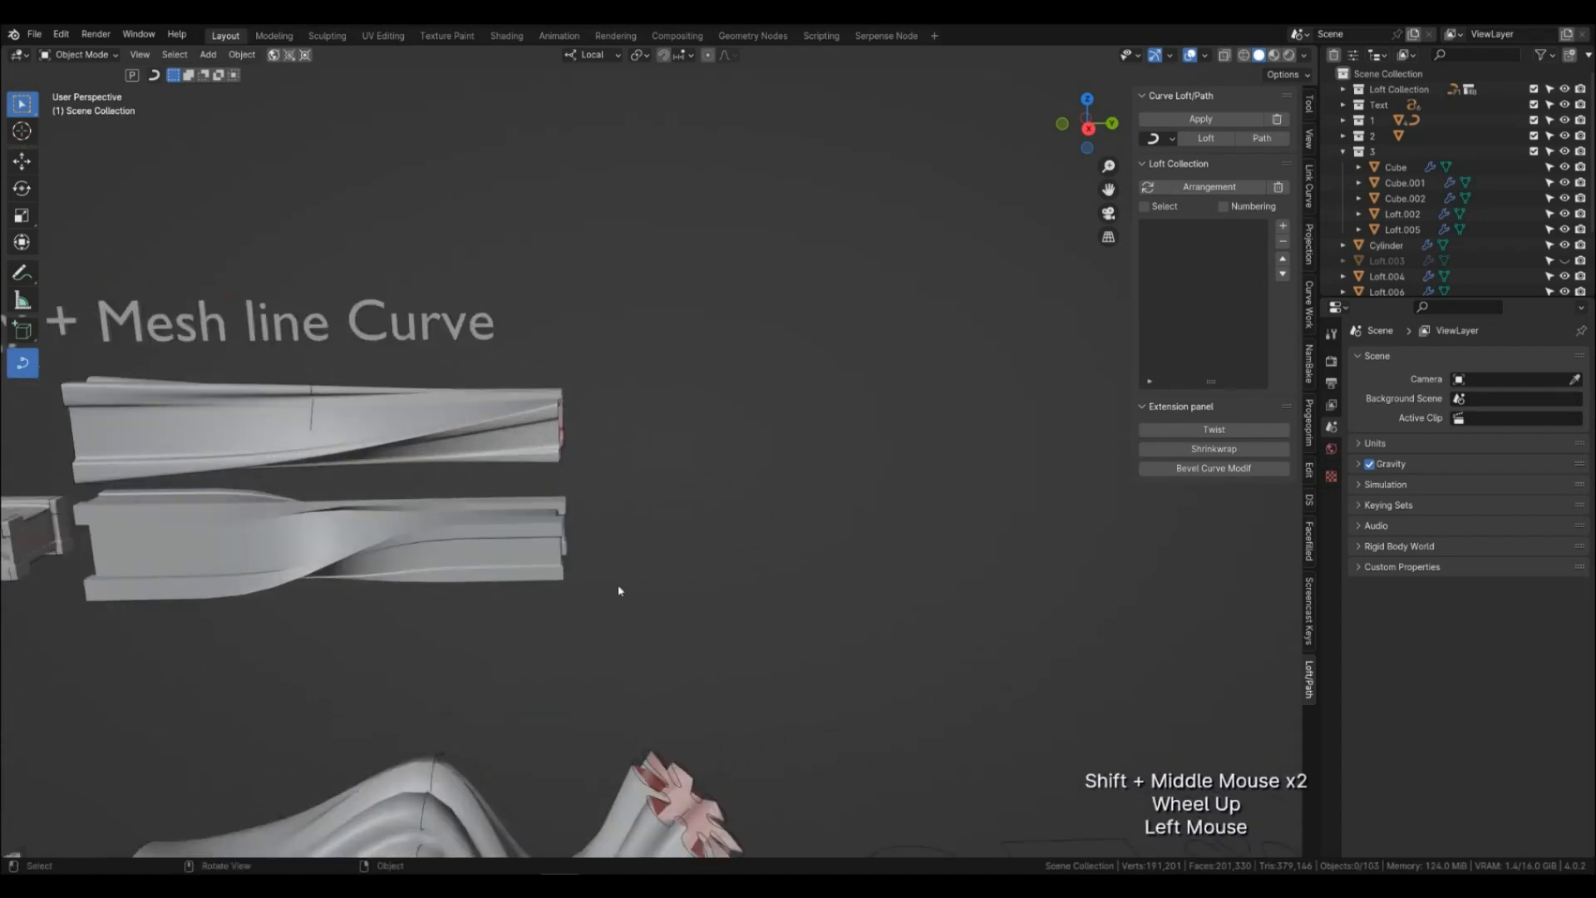
pyautogui.click(531, 548)
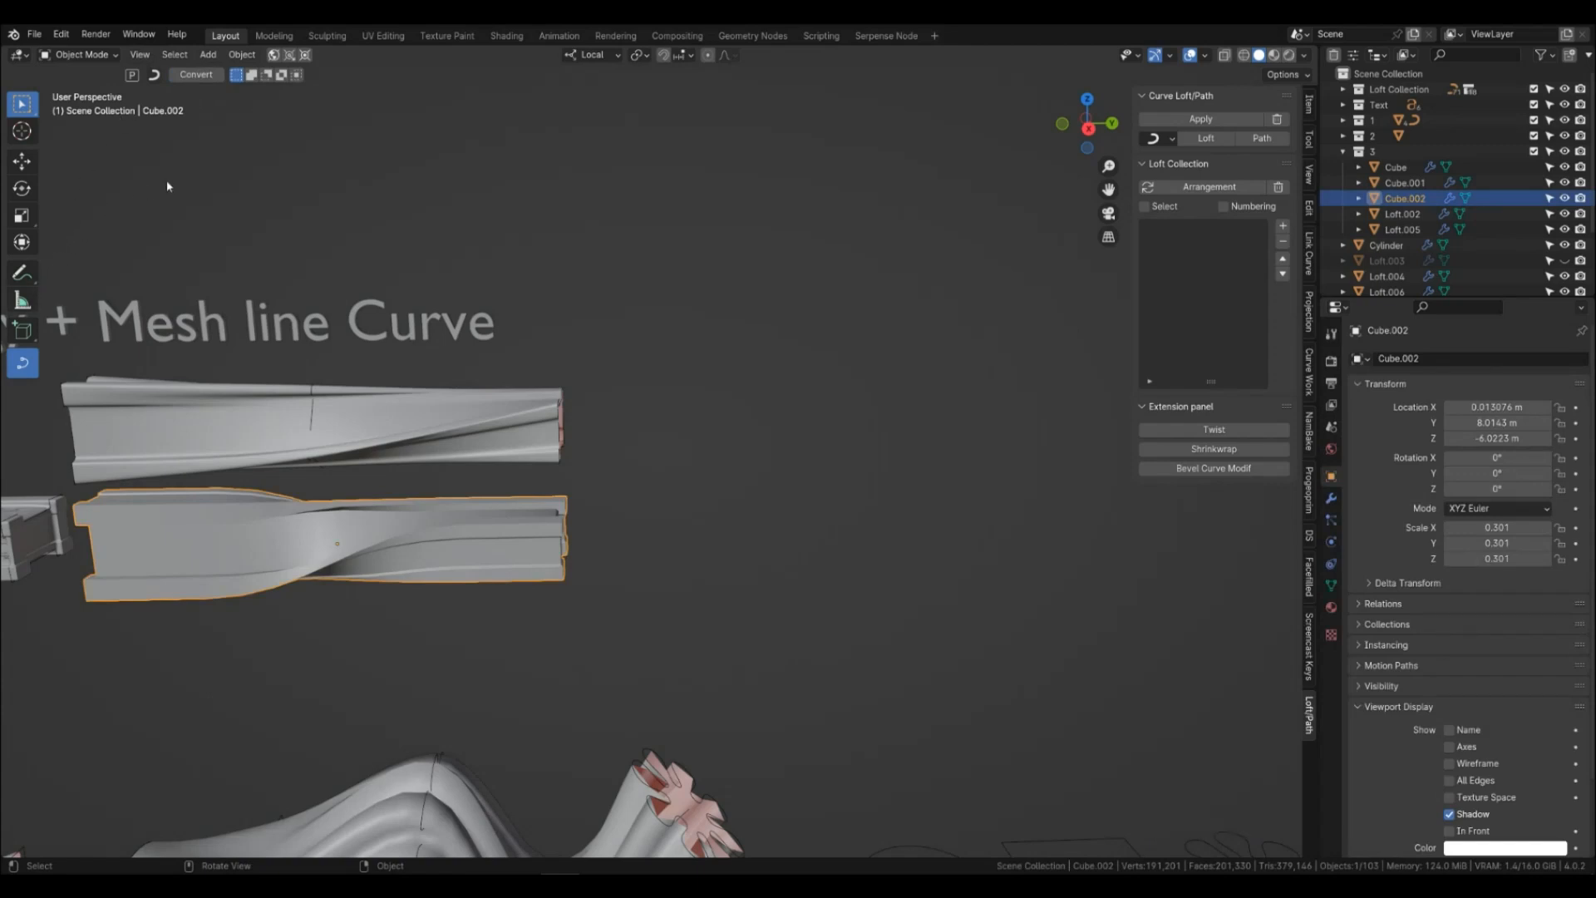
pyautogui.click(813, 447)
# Add a UV sphere, place it beyond the end of the Mesh line Curve beams and scale it to suit.
pyautogui.hotkey('shift', 'a')
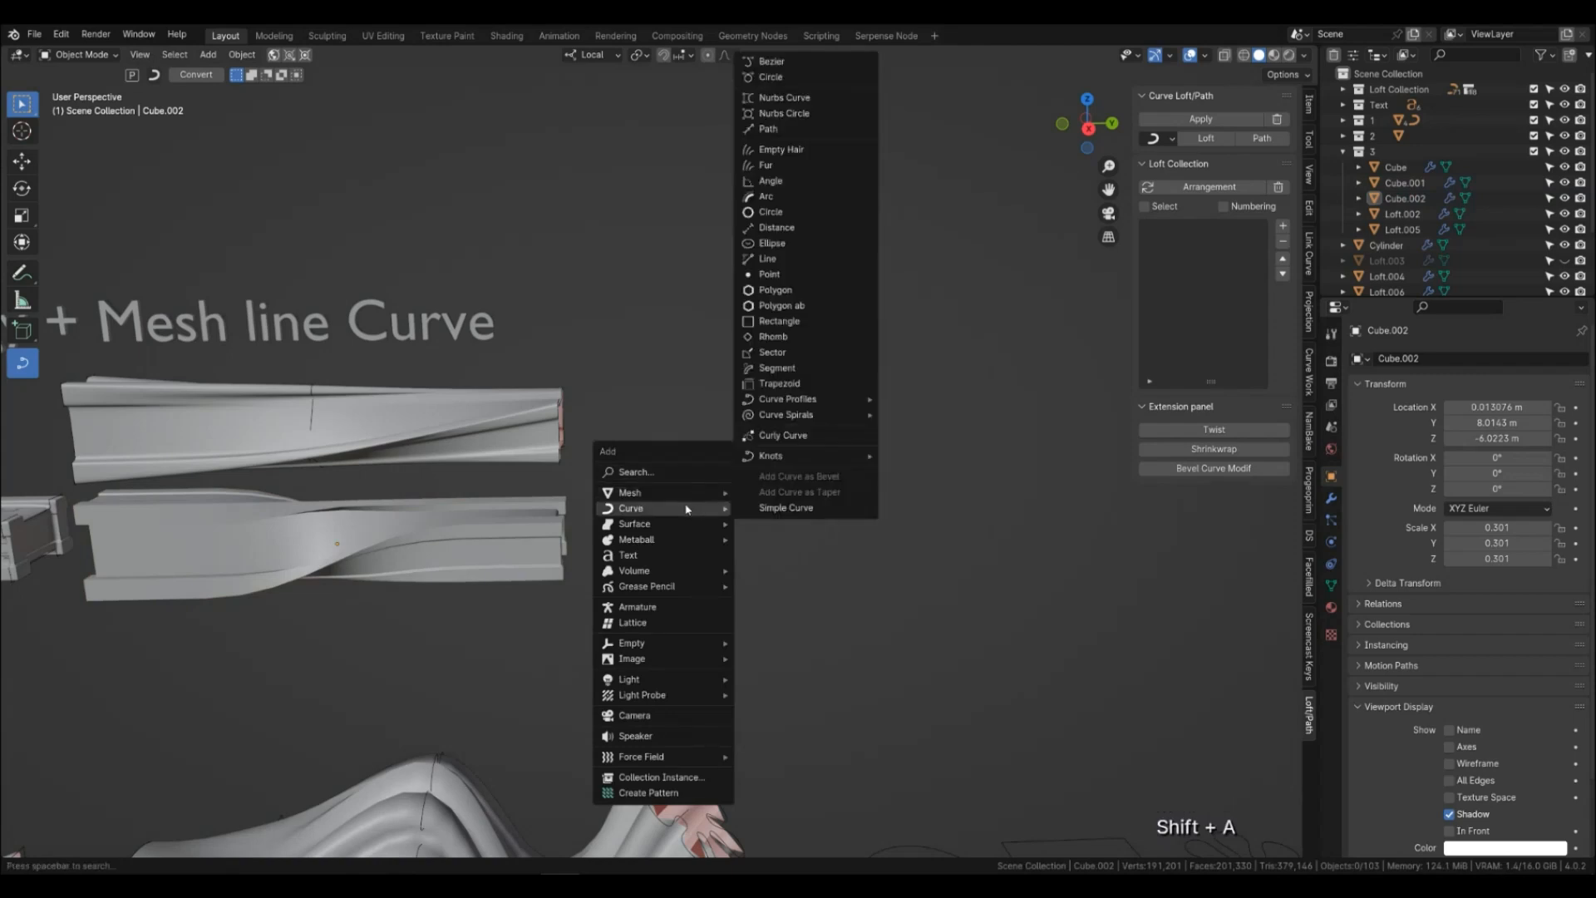
pyautogui.moveTo(674, 488)
pyautogui.click(778, 540)
pyautogui.scroll(-5, 665, 457)
pyautogui.scroll(1, 665, 458)
pyautogui.press('g')
pyautogui.click(784, 624)
pyautogui.scroll(2, 784, 624)
pyautogui.moveTo(973, 644); pyautogui.dragTo(1066, 663, button='middle')
pyautogui.press('s')
pyautogui.click(950, 547)
# Snap the sphere to Loft.005's position using the 3D cursor, then move it about 2.11 m along Y past the beam's end.
pyautogui.click(632, 465)
pyautogui.click(289, 55)
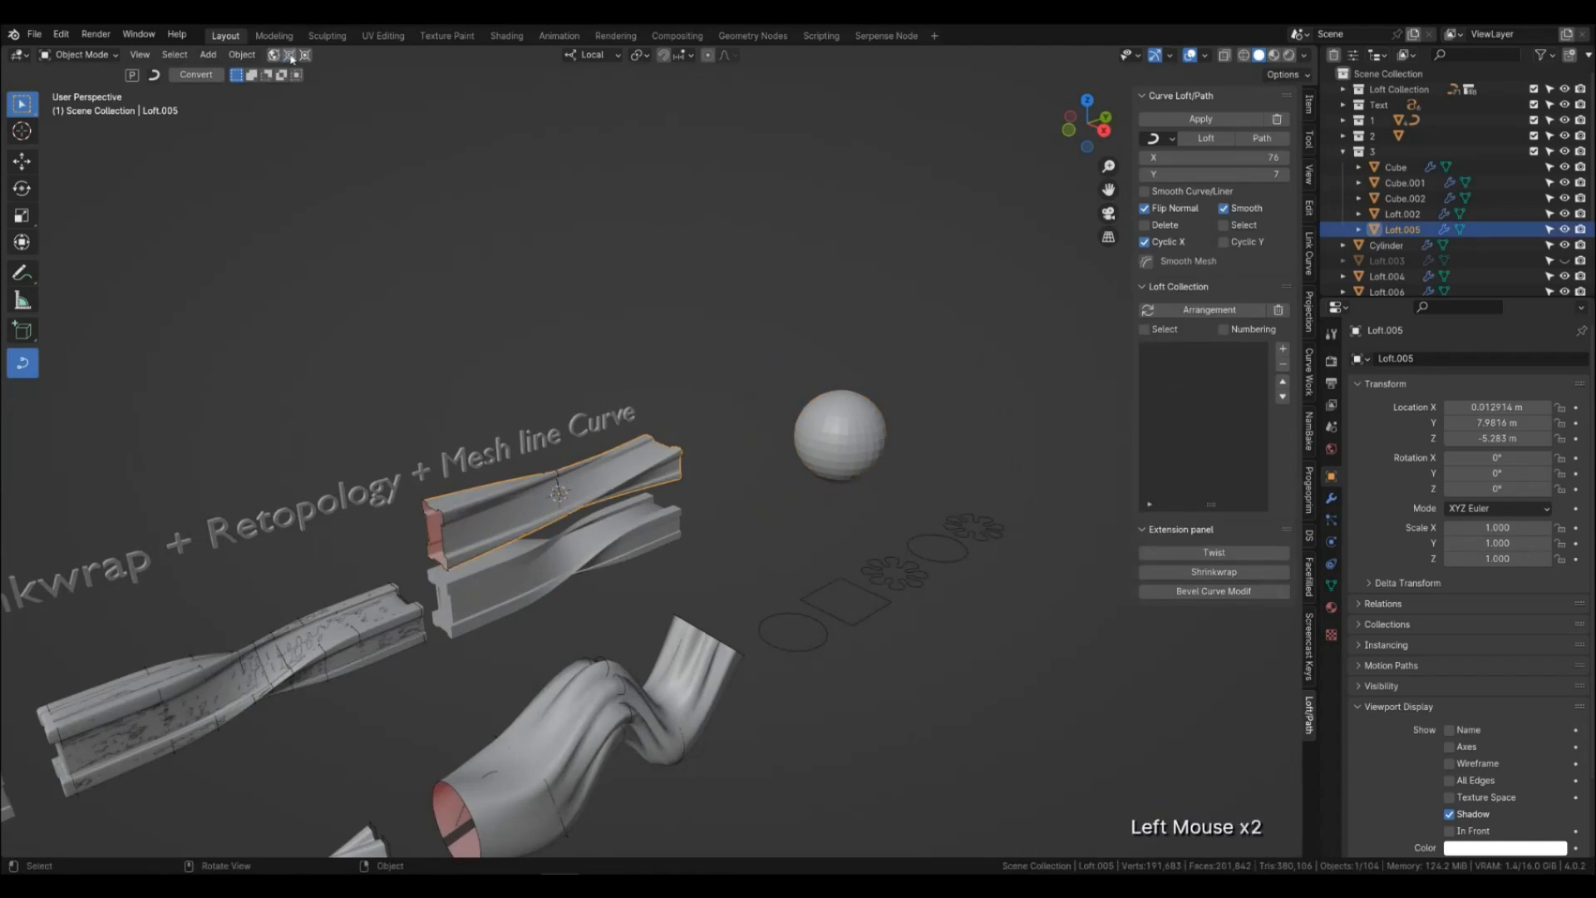
pyautogui.click(841, 440)
pyautogui.click(305, 54)
pyautogui.press('g')
pyautogui.press('x')
pyautogui.press('y')
pyautogui.click(811, 441)
# Enlarge the sphere by a factor of 1.312 until it meets the end of Loft.005.
pyautogui.moveTo(811, 440); pyautogui.dragTo(802, 556, button='middle')
pyautogui.scroll(3, 802, 555)
pyautogui.press('s')
pyautogui.click(1090, 602)
pyautogui.moveTo(1090, 602); pyautogui.dragTo(810, 539, button='middle')
pyautogui.scroll(2, 616, 517)
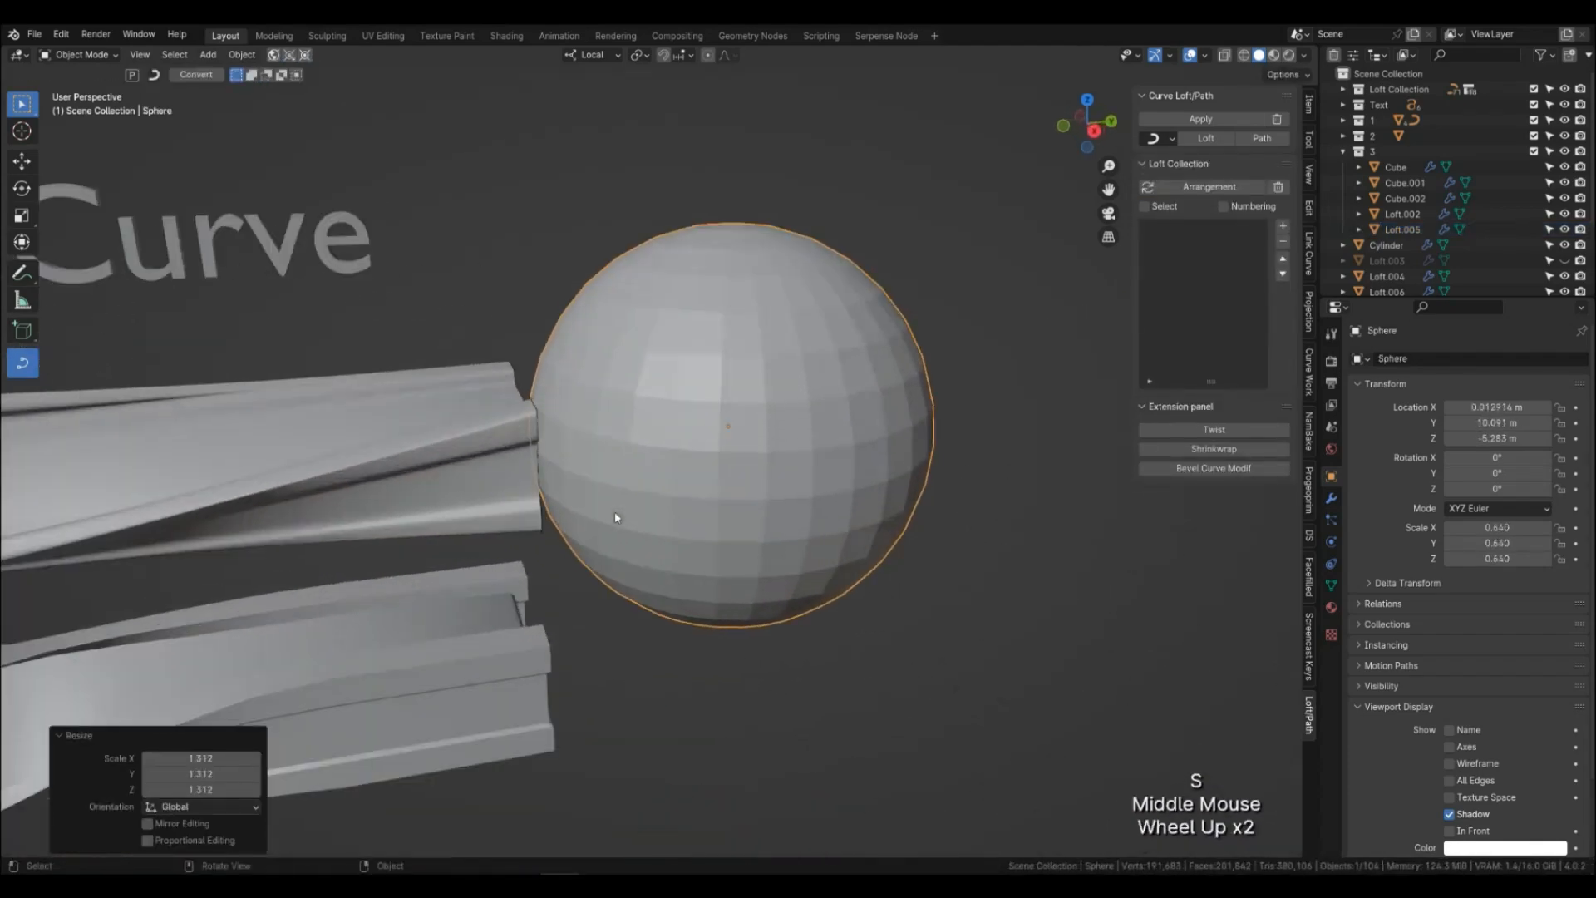
# Select Loft.002 and then Cube to show the shrinkwrap selection order, then clear the selection.
pyautogui.click(542, 525)
pyautogui.click(544, 526)
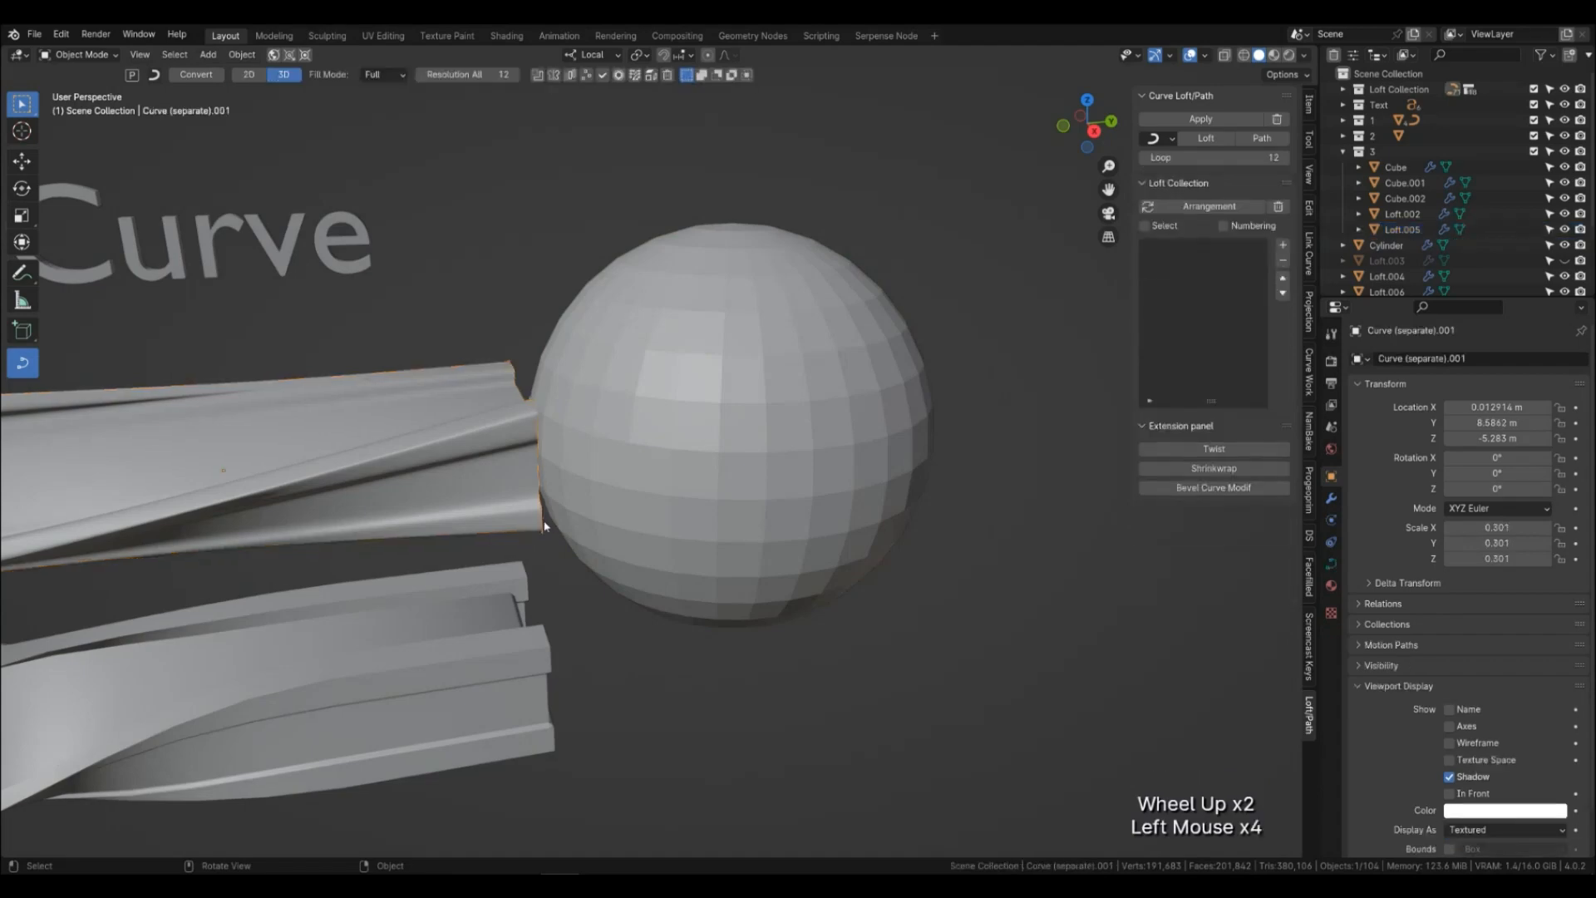
pyautogui.scroll(-3, 513, 462)
pyautogui.keyDown('shift'); pyautogui.moveTo(527, 491); pyautogui.dragTo(690, 617, button='middle'); pyautogui.keyUp('shift')
pyautogui.click(745, 551)
pyautogui.scroll(1, 690, 617)
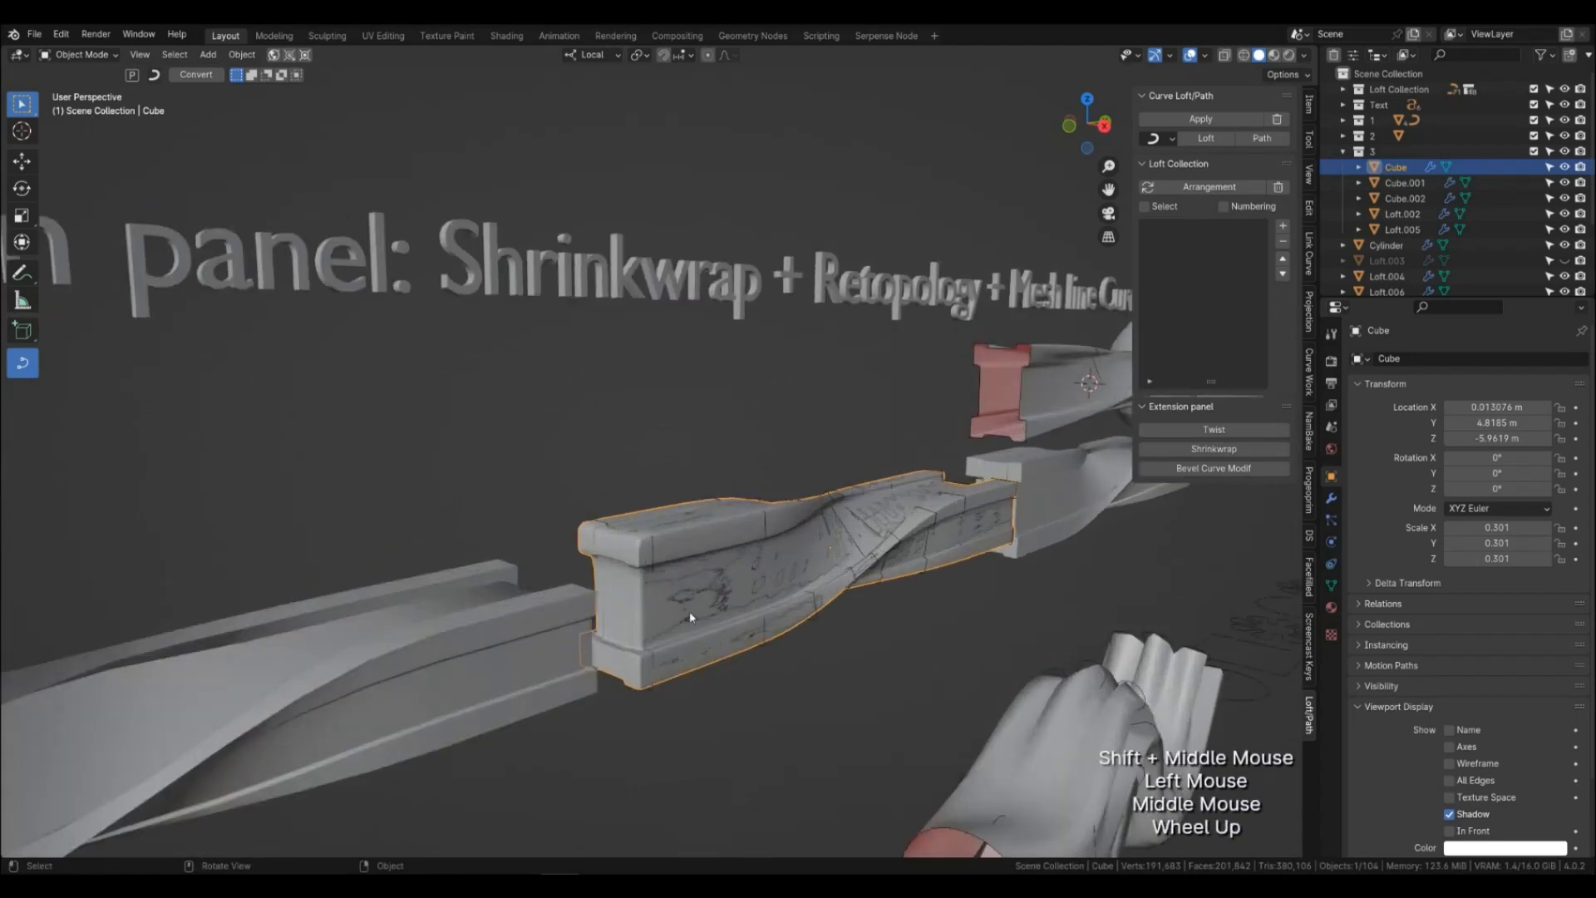
pyautogui.click(712, 560)
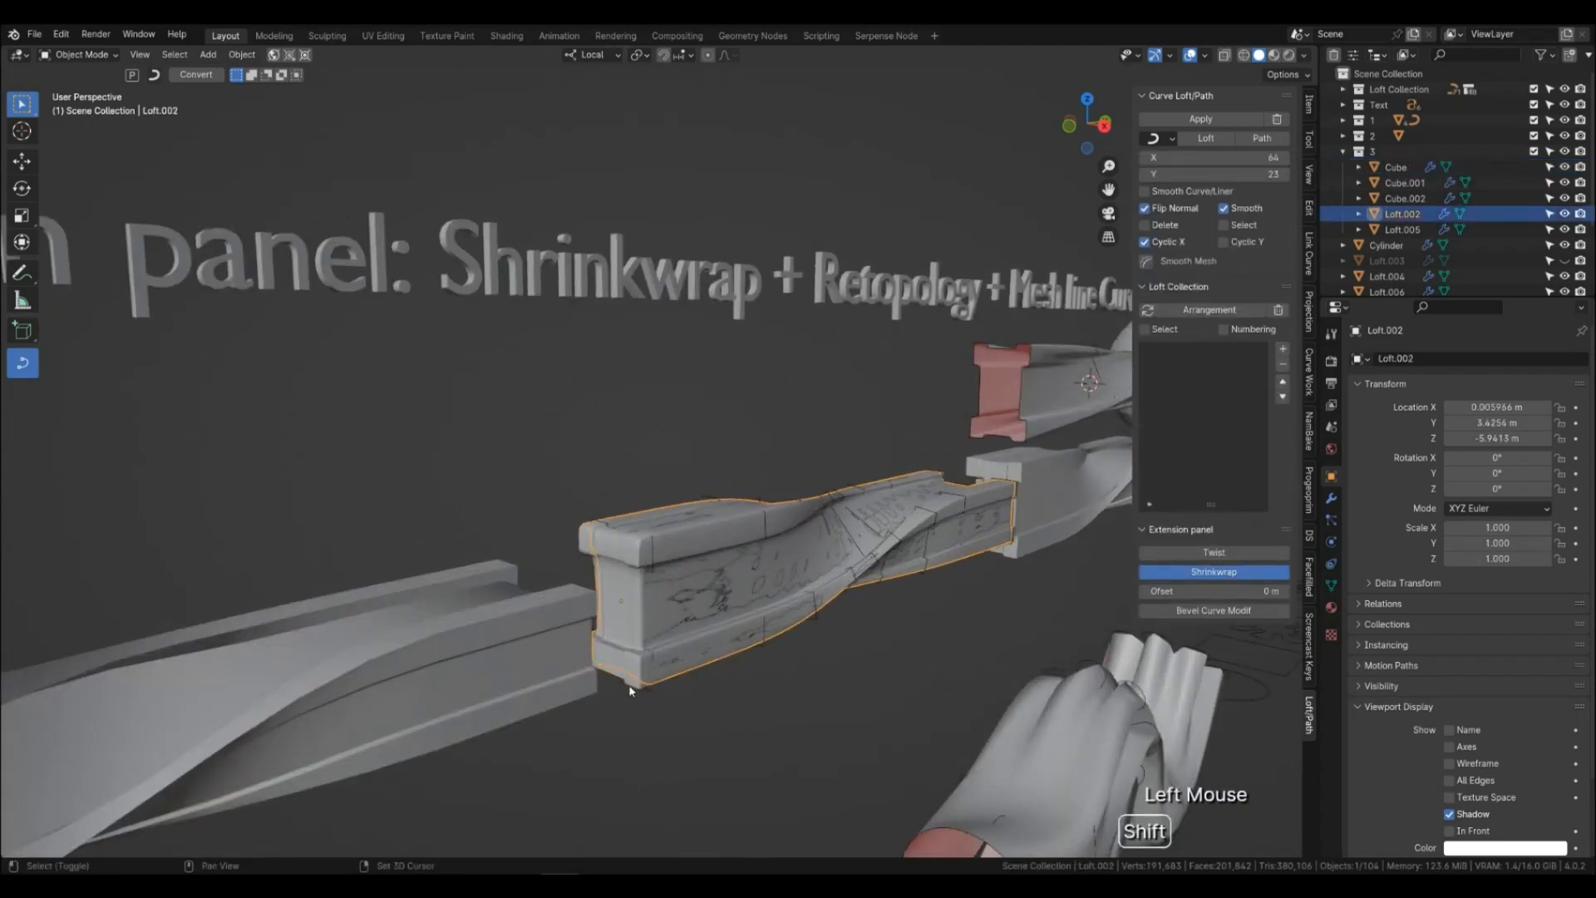
pyautogui.keyDown('shift'); pyautogui.click(687, 575); pyautogui.keyUp('shift')
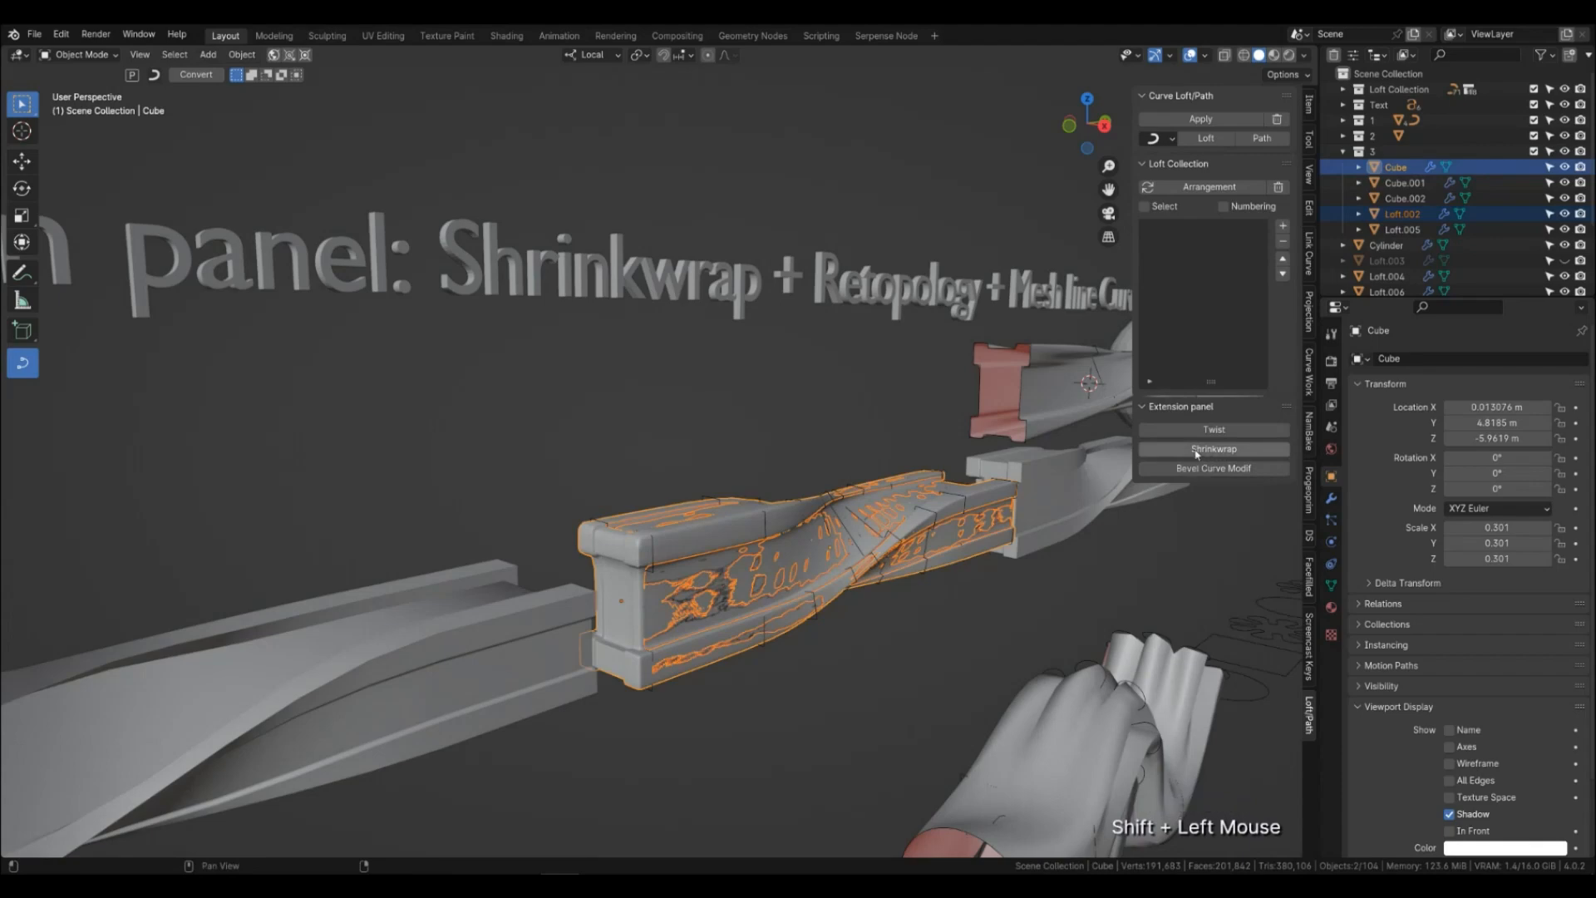
pyautogui.click(860, 641)
# Apply the Loft/Path Shrinkwrap to Loft.005's end profile curve with the sphere as its target.
pyautogui.scroll(-3, 859, 641)
pyautogui.moveTo(860, 641); pyautogui.dragTo(690, 476, button='middle')
pyautogui.scroll(3, 606, 513)
pyautogui.click(584, 547)
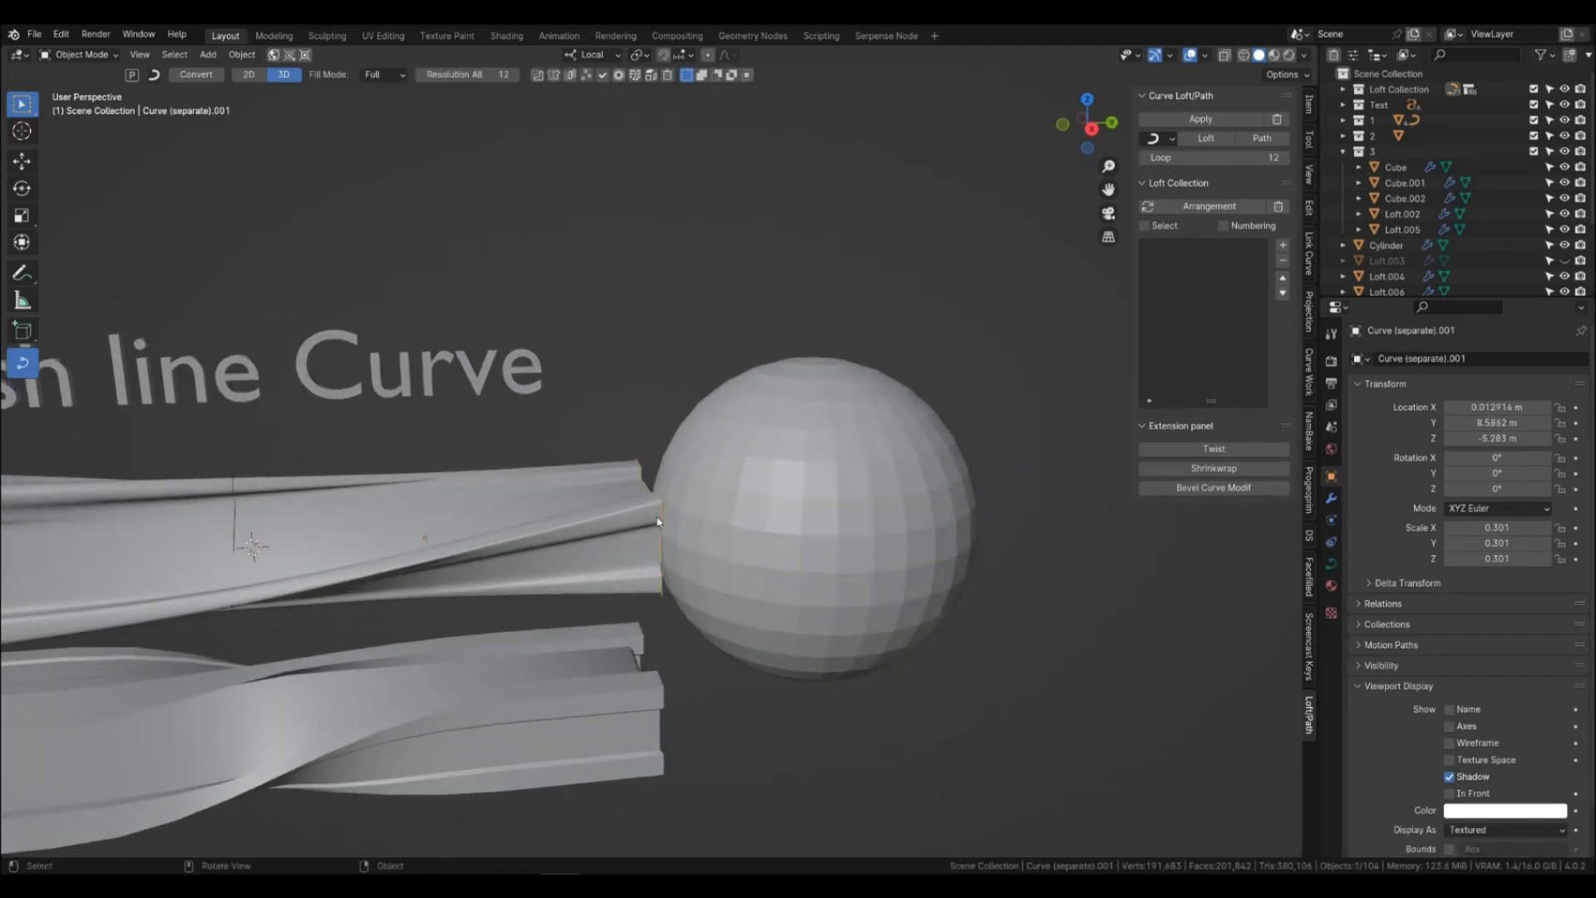
pyautogui.keyDown('shift'); pyautogui.click(808, 509); pyautogui.keyUp('shift')
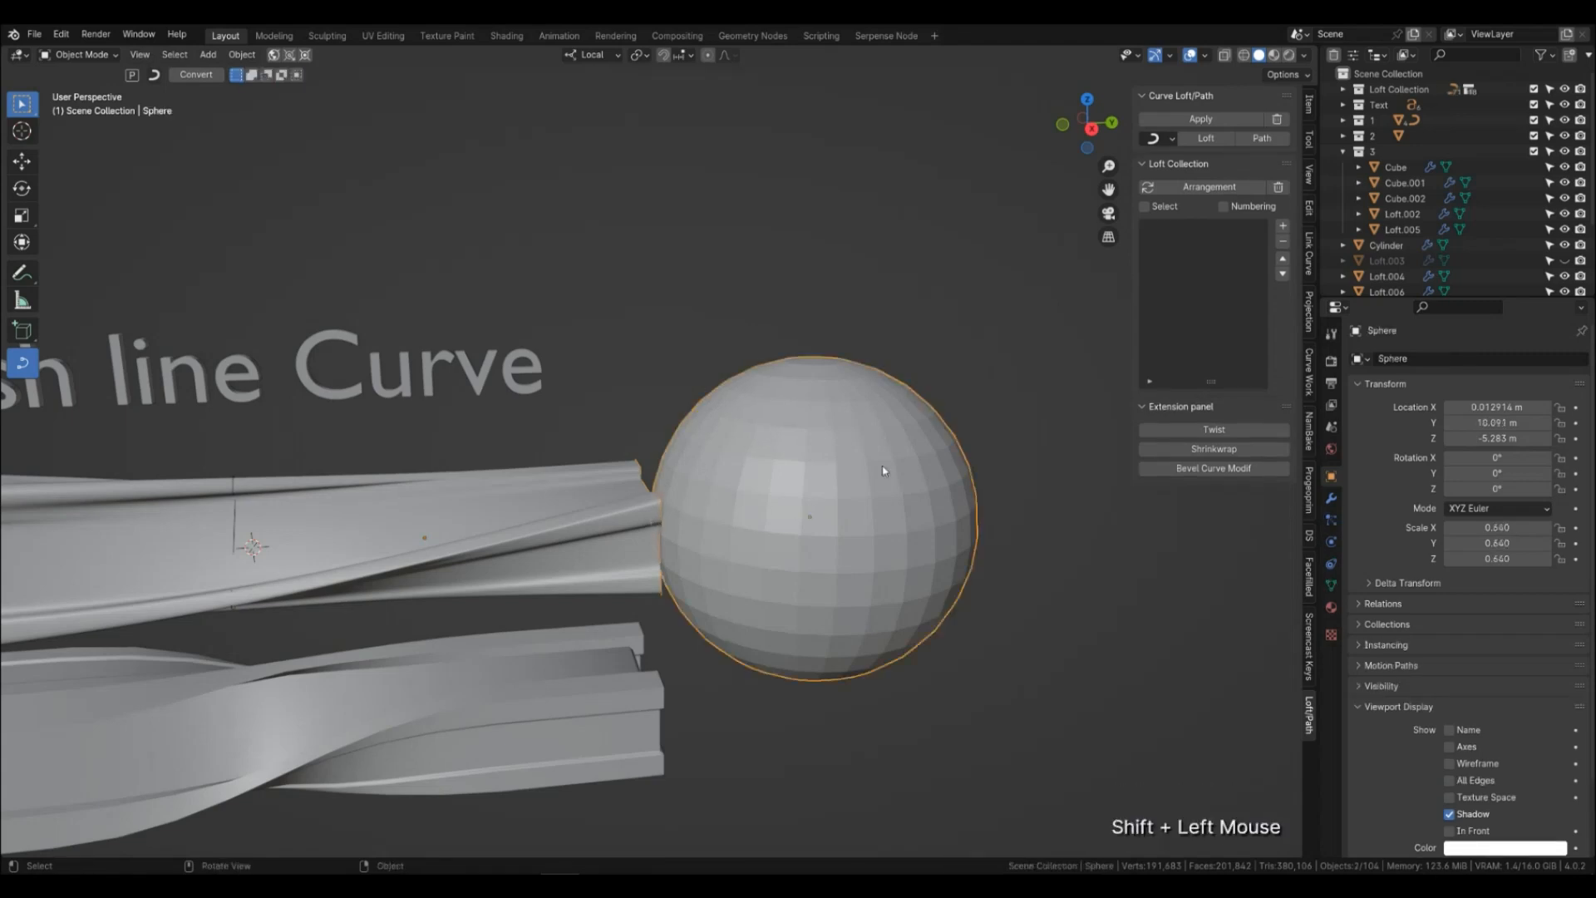
pyautogui.click(1187, 450)
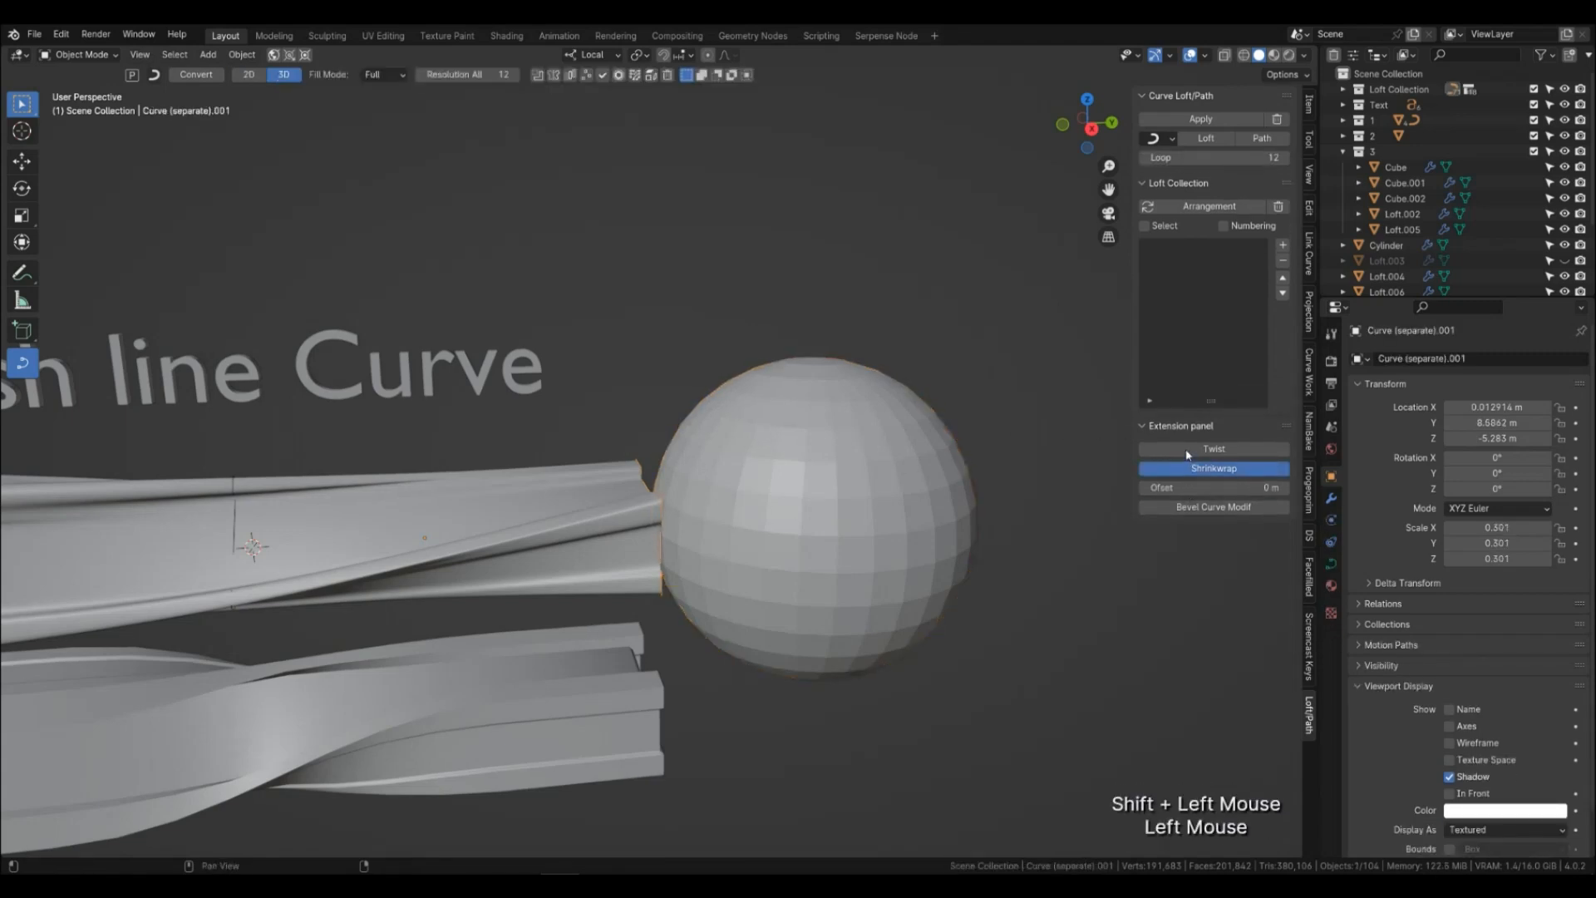
# Show the end curve's Shrinkwrap modifier settings and reorient its local axes with Projection control so Z runs along the beam.
pyautogui.moveTo(814, 557); pyautogui.dragTo(886, 567, button='middle')
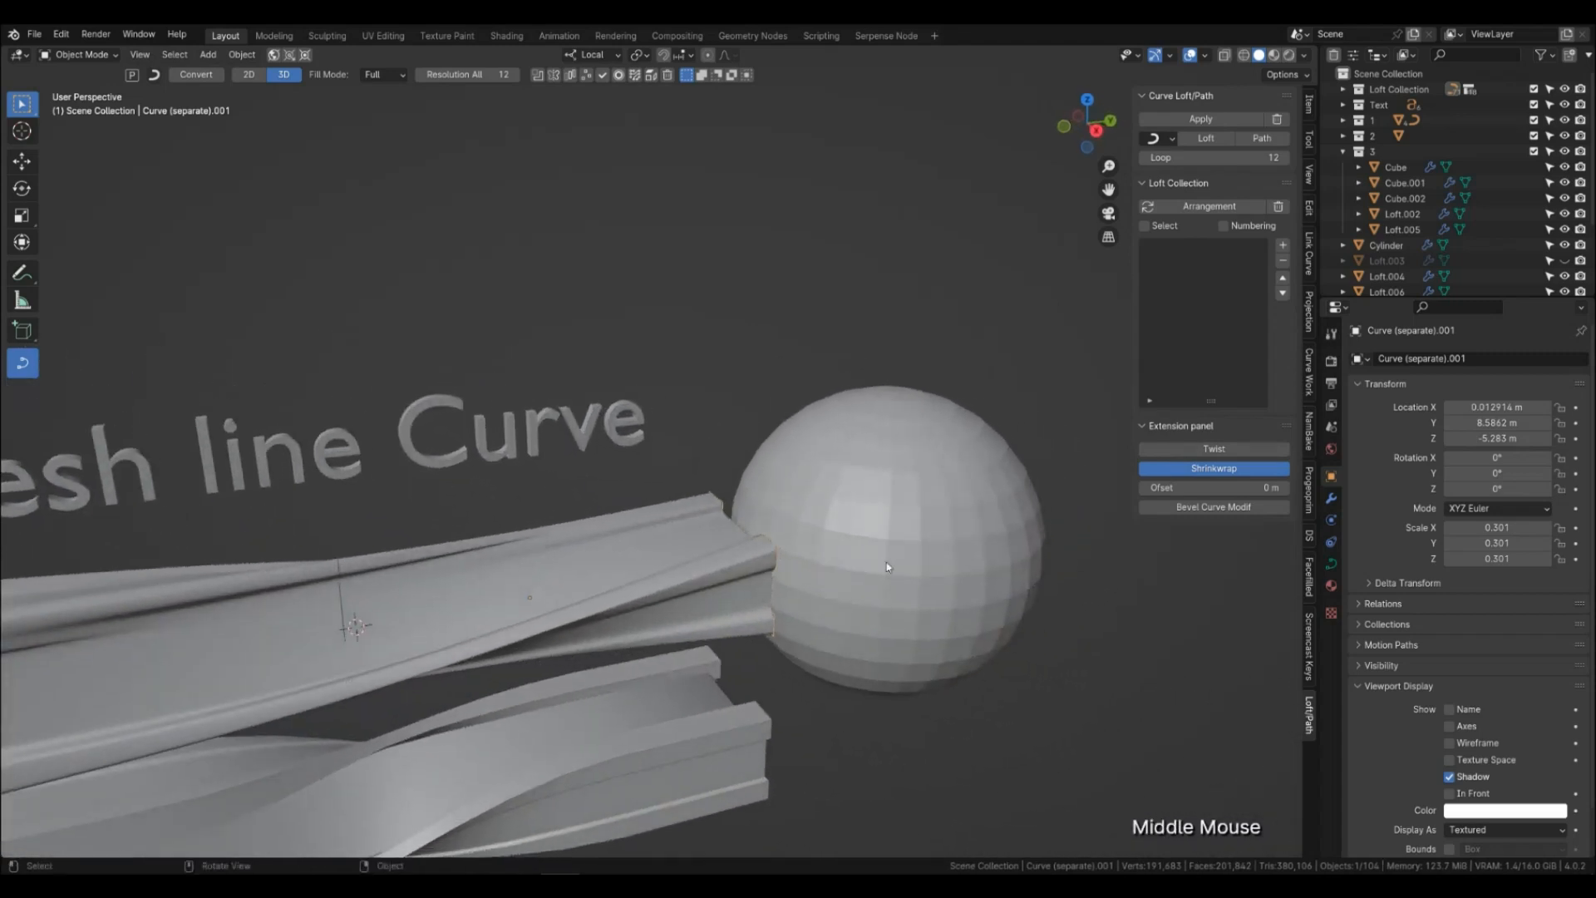
pyautogui.click(1330, 499)
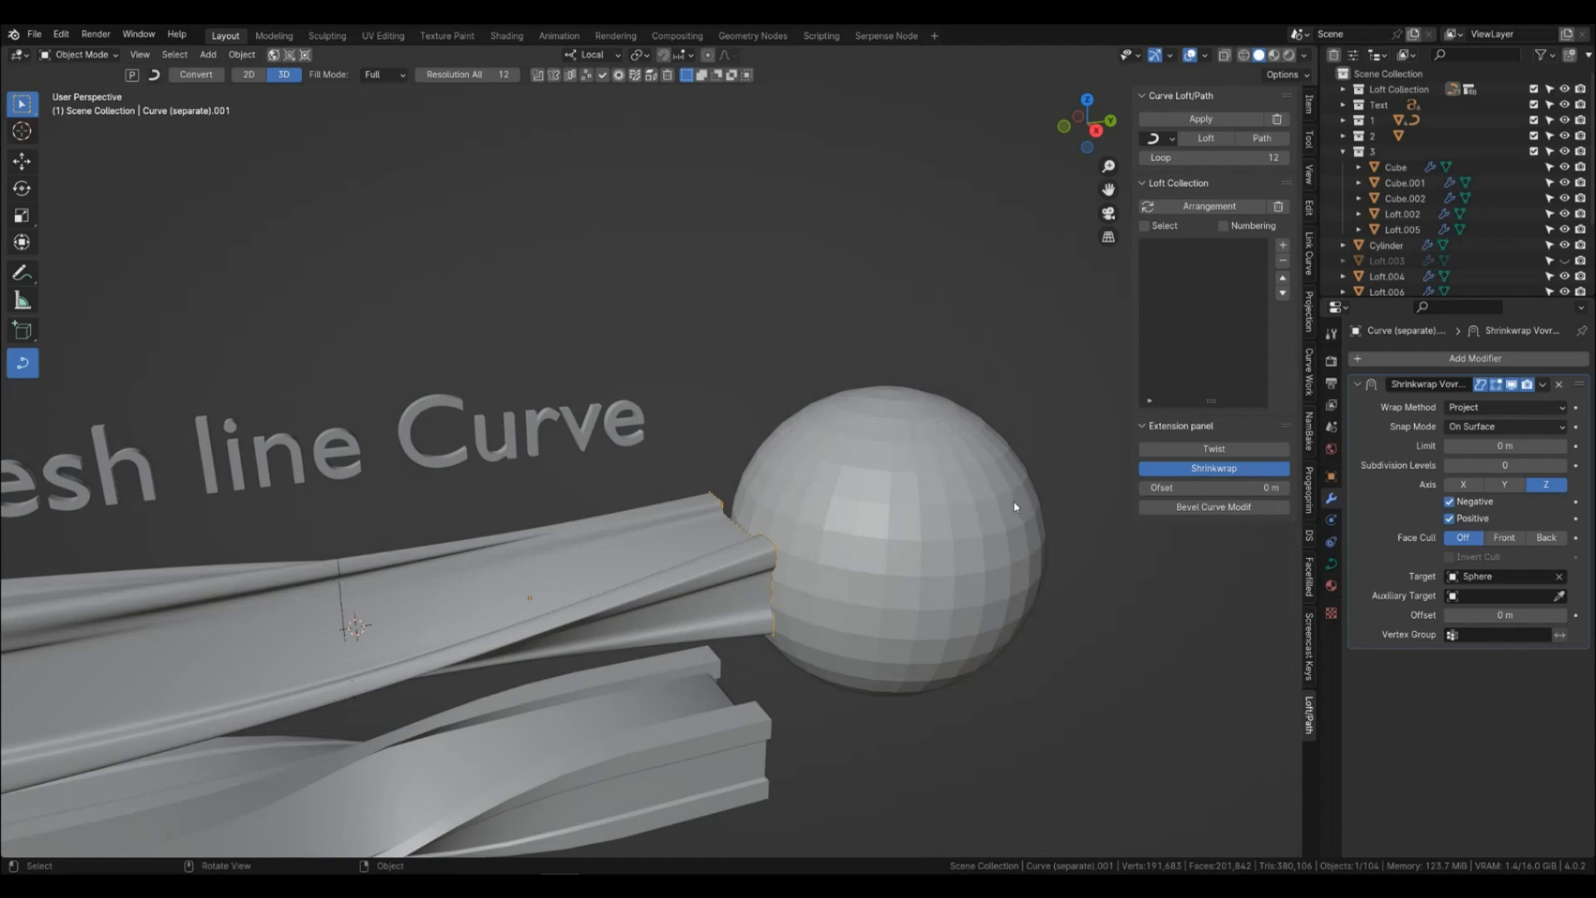
pyautogui.moveTo(923, 552); pyautogui.dragTo(615, 574, button='middle')
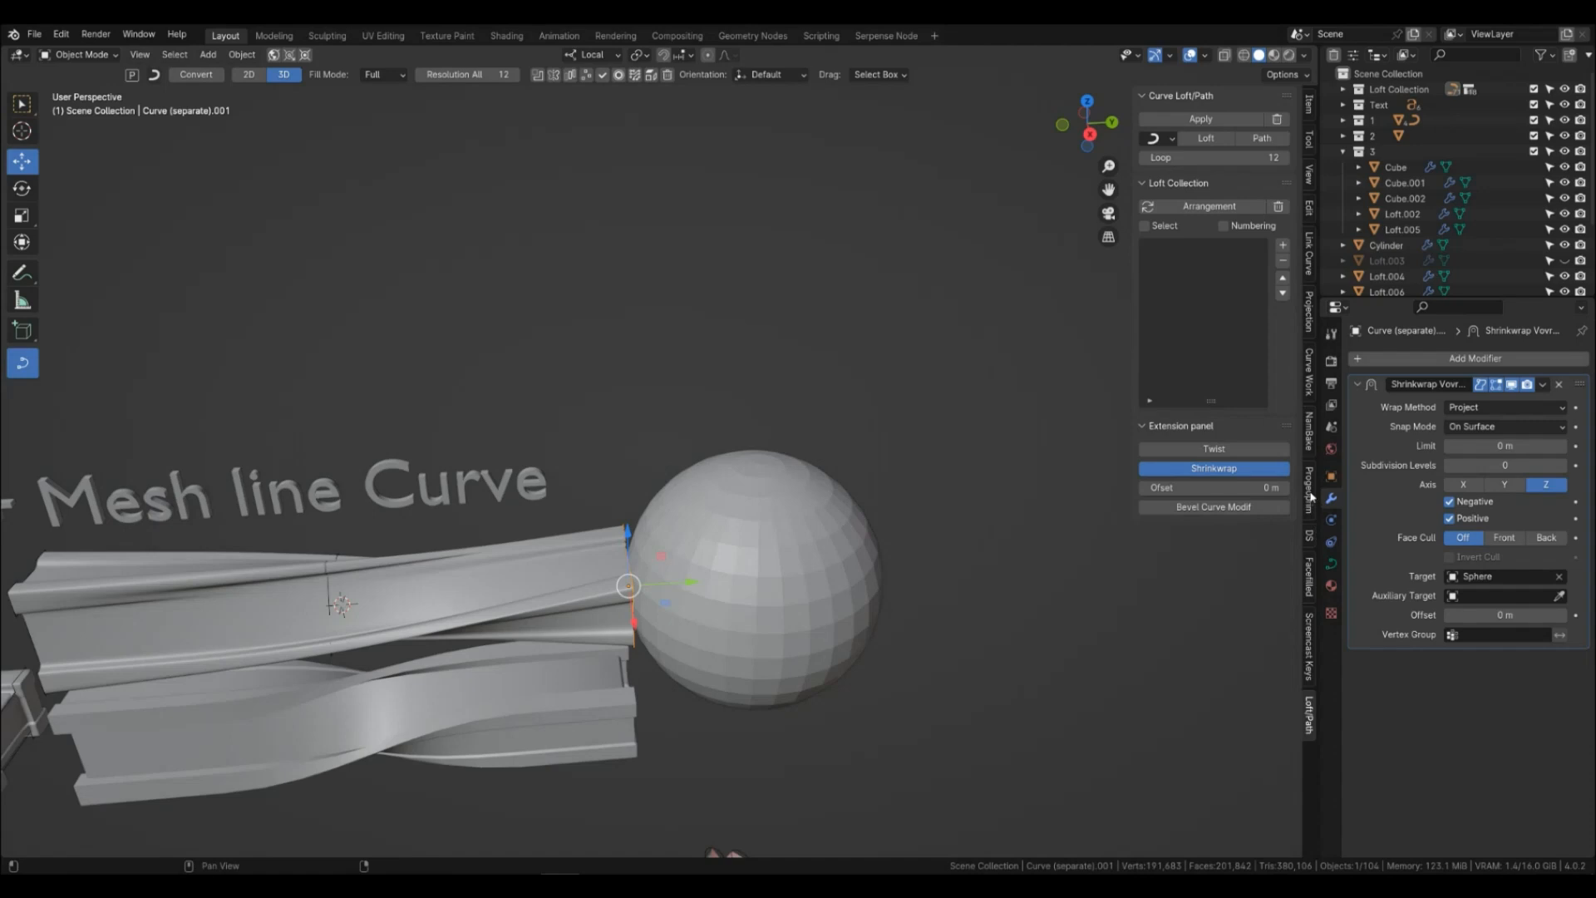
pyautogui.click(1311, 298)
pyautogui.click(1190, 206)
pyautogui.moveTo(748, 598); pyautogui.dragTo(773, 582, button='middle')
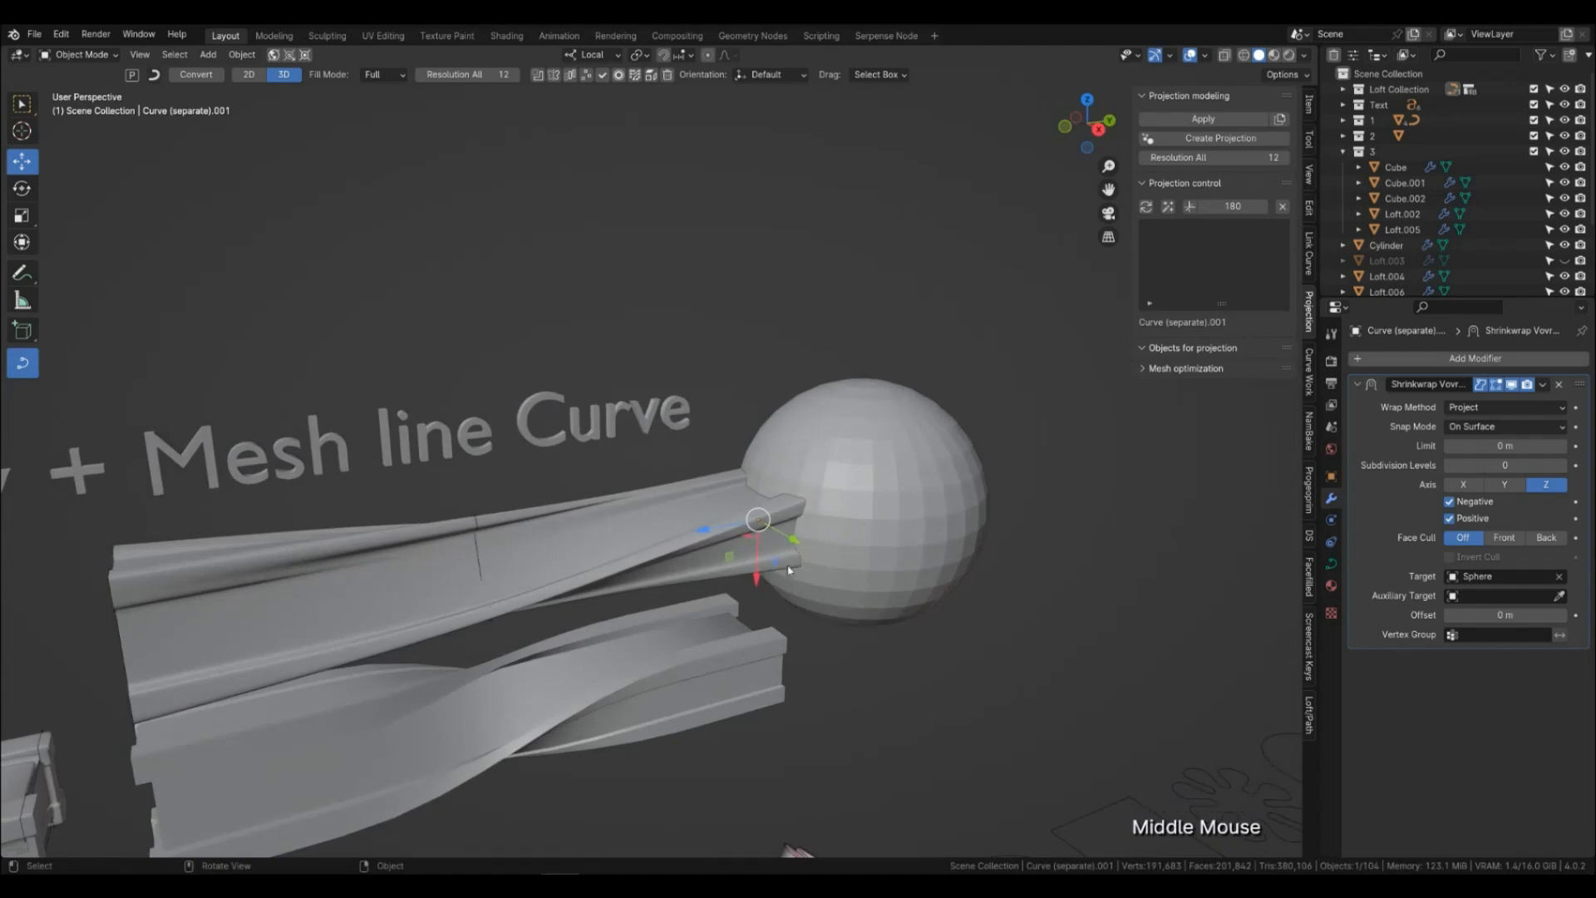
# Shrink the sphere and move it along its Y axis into the wrapped end of Loft.005.
pyautogui.scroll(2, 818, 636)
pyautogui.moveTo(818, 636); pyautogui.dragTo(797, 497, button='middle')
pyautogui.click(813, 646)
pyautogui.press('s')
pyautogui.click(994, 686)
pyautogui.moveTo(858, 465); pyautogui.dragTo(759, 466)
pyautogui.moveTo(977, 669); pyautogui.dragTo(1065, 695, button='middle')
pyautogui.click(1060, 690)
pyautogui.click(857, 591)
pyautogui.moveTo(1035, 623); pyautogui.dragTo(916, 595, button='middle')
pyautogui.click(791, 582)
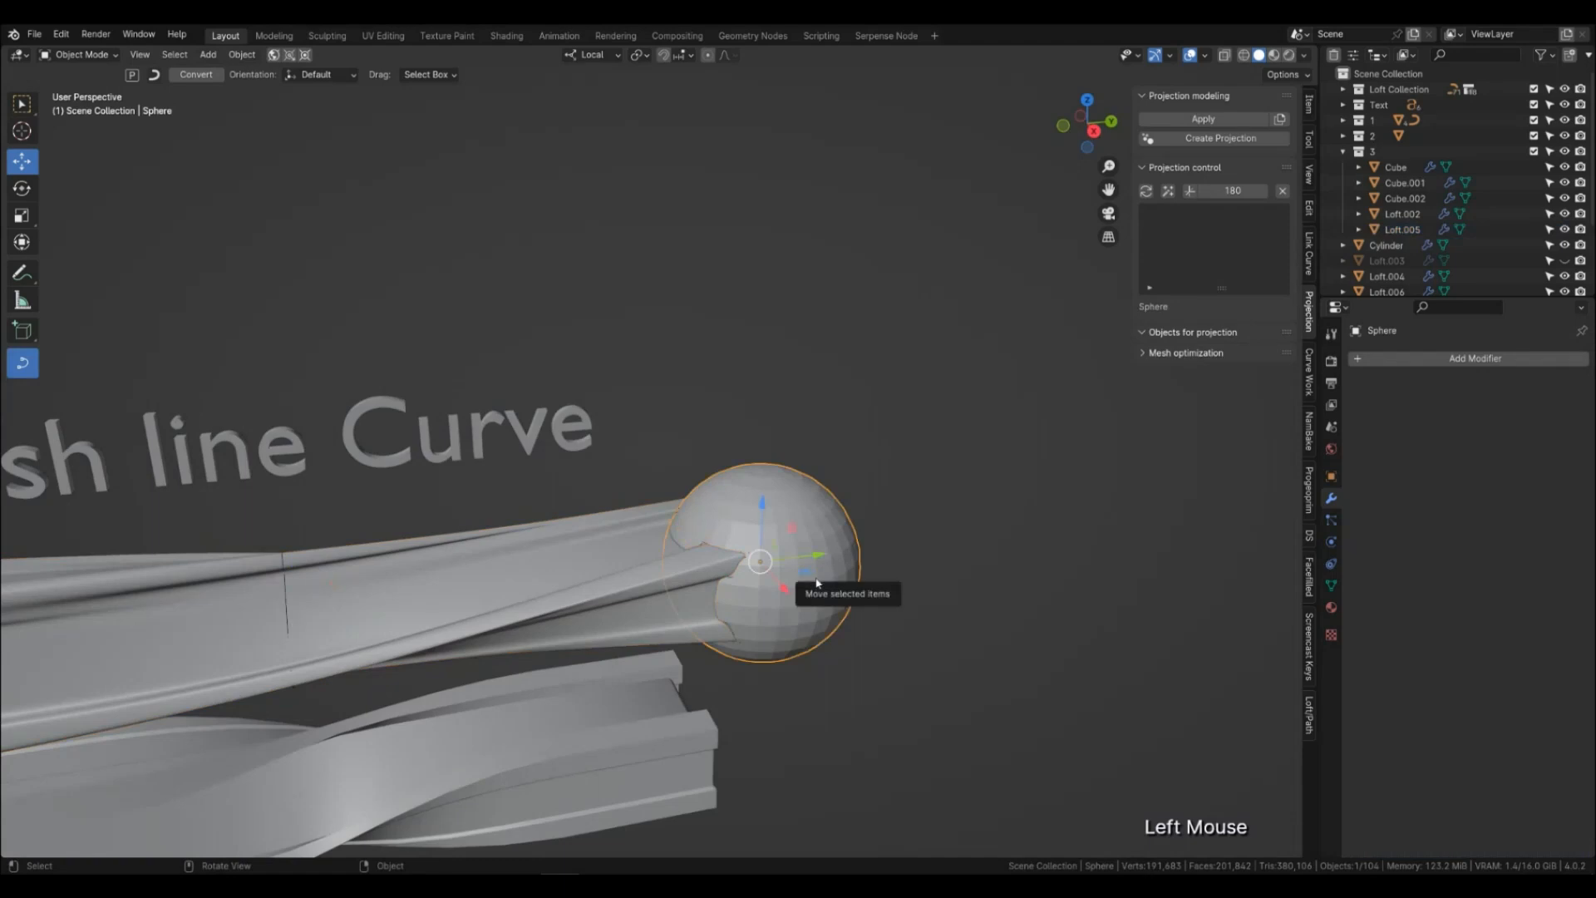
# Select Loft.005's end profile curve and turn off its Loft/Path Shrinkwrap.
pyautogui.click(734, 638)
pyautogui.click(734, 639)
pyautogui.click(1147, 369)
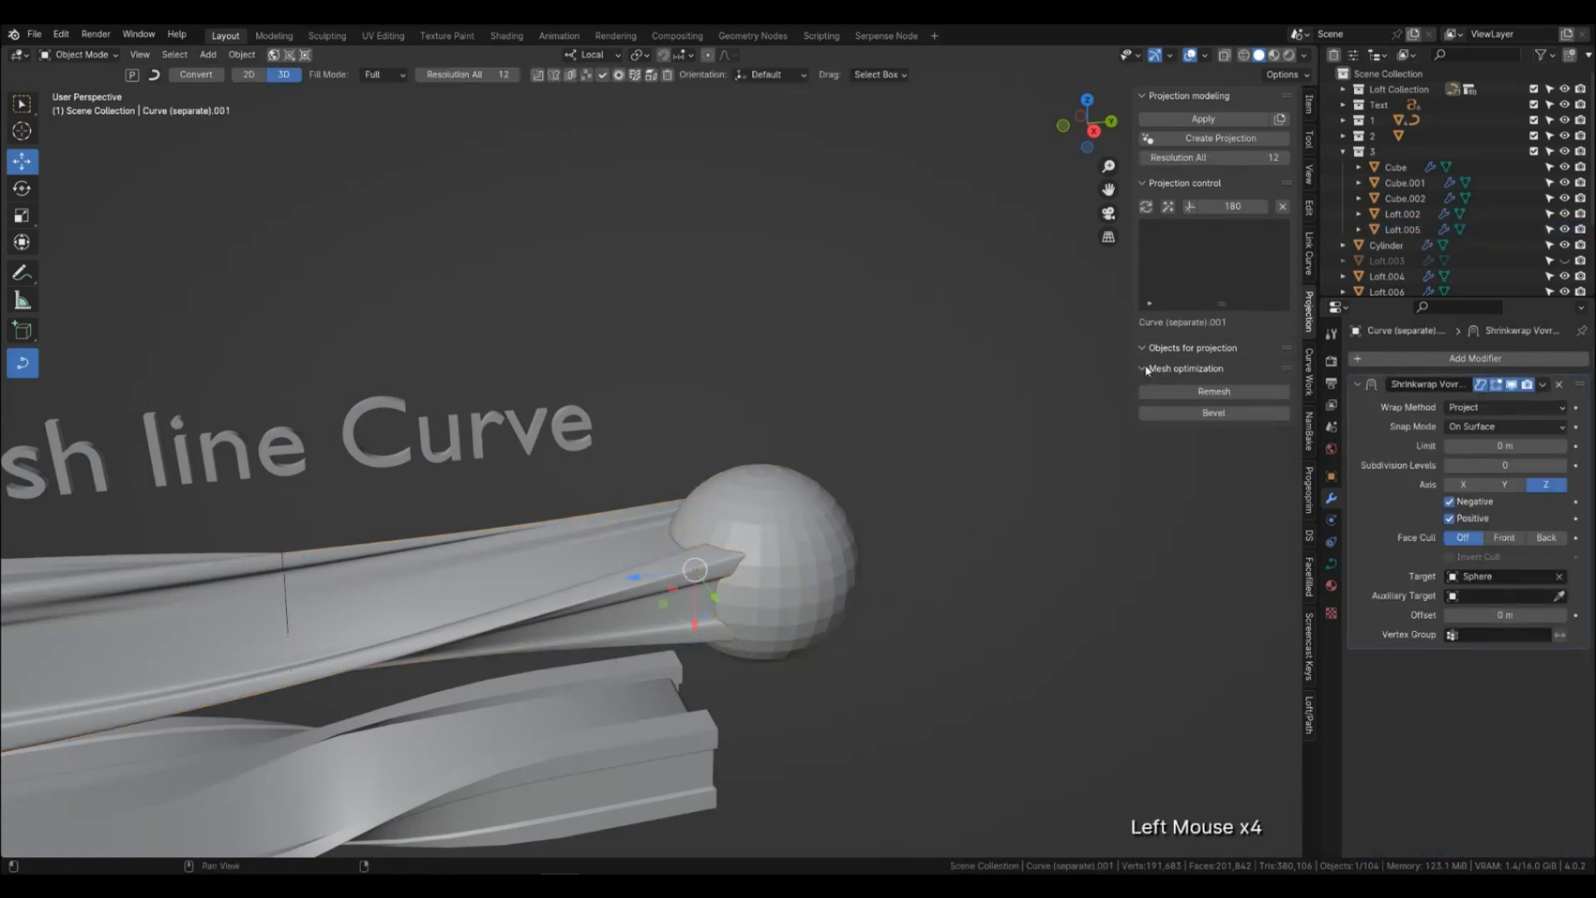
pyautogui.click(1310, 715)
pyautogui.click(1205, 470)
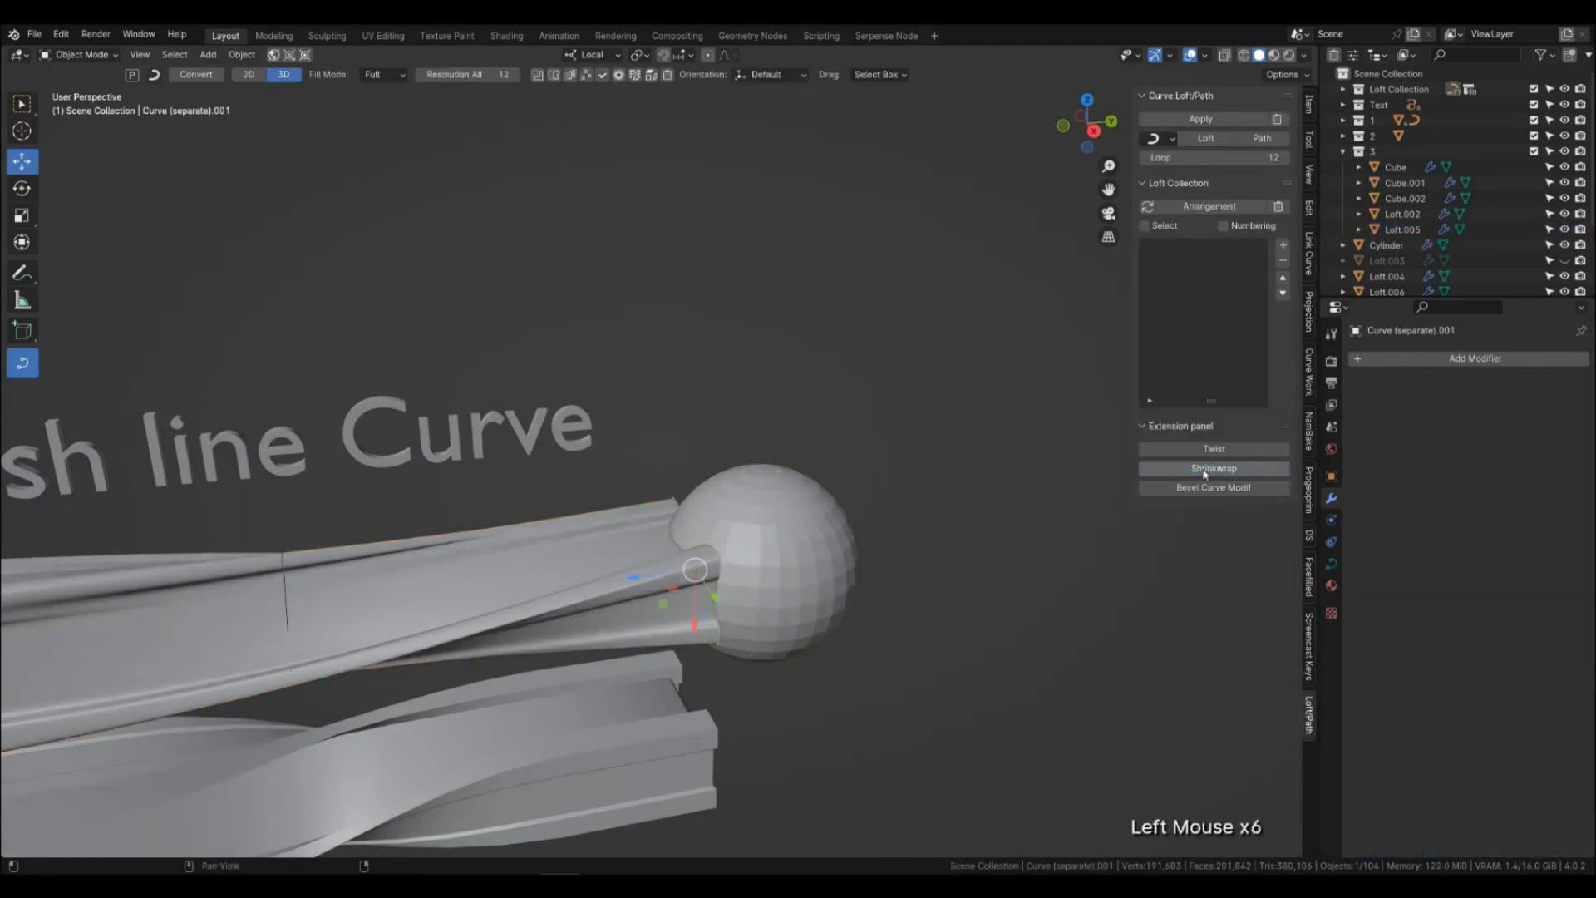
# Move the sphere about 0.237 m along its local Y axis, away from the end of Loft.005.
pyautogui.click(800, 584)
pyautogui.moveTo(823, 553); pyautogui.dragTo(873, 549)
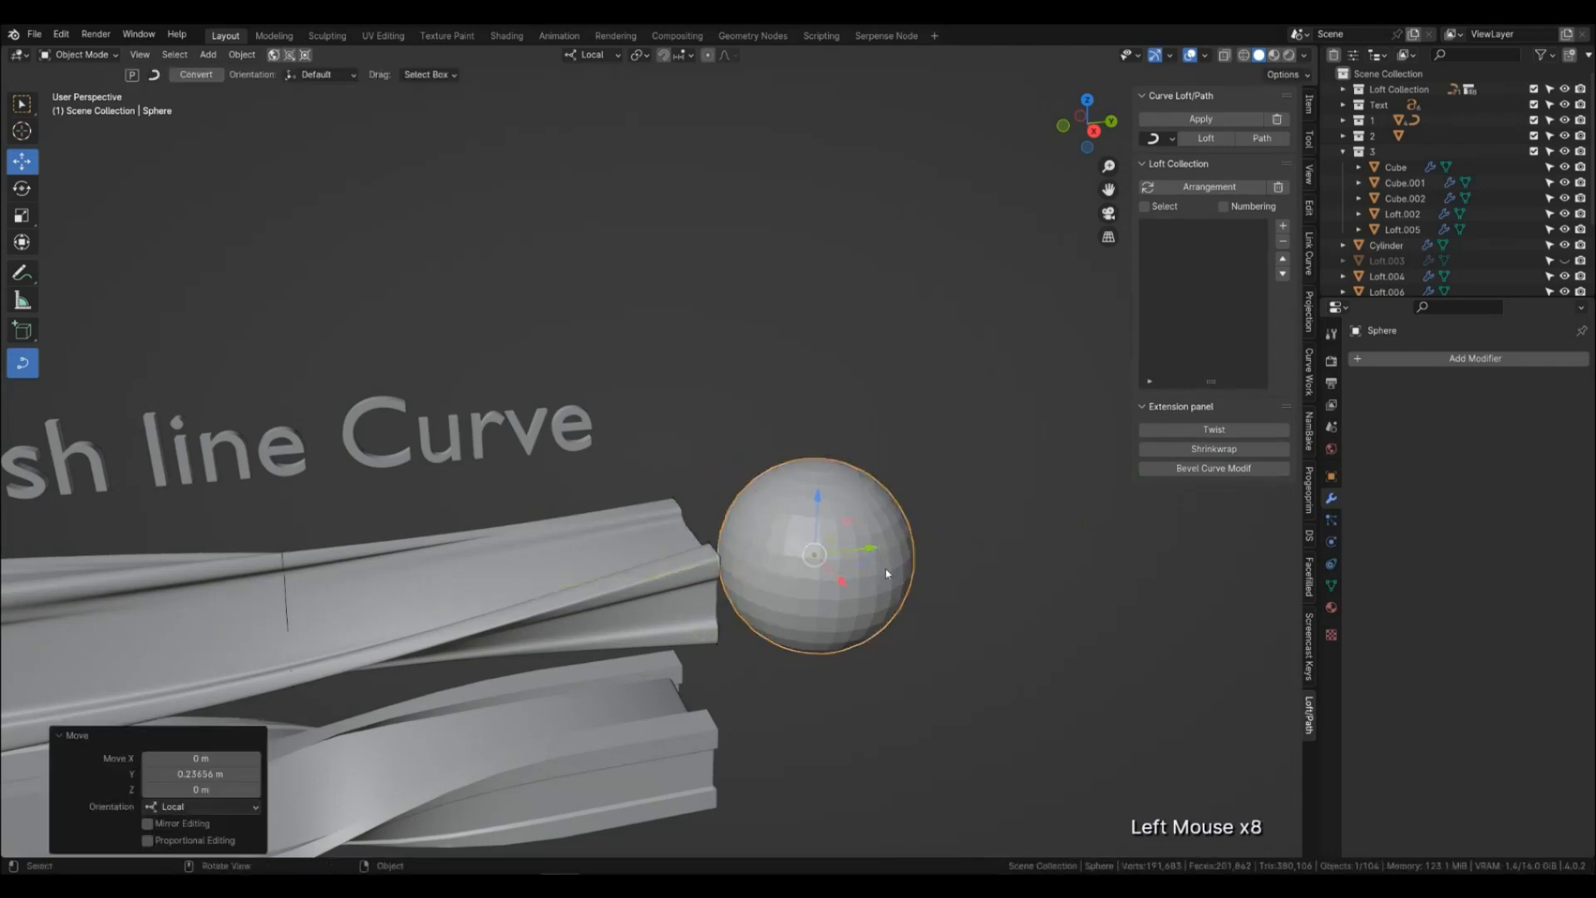
pyautogui.scroll(-1, 878, 582)
pyautogui.keyDown('shift'); pyautogui.moveTo(870, 603); pyautogui.dragTo(635, 613, button='middle'); pyautogui.keyUp('shift')
pyautogui.scroll(1, 635, 613)
# Add a Bezier circle, centre it on the sphere with the 3D cursor and scale it by 0.549.
pyautogui.click(642, 565)
pyautogui.hotkey('shift', 'a')
pyautogui.moveTo(646, 549)
pyautogui.click(732, 124)
pyautogui.scroll(-5, 598, 360)
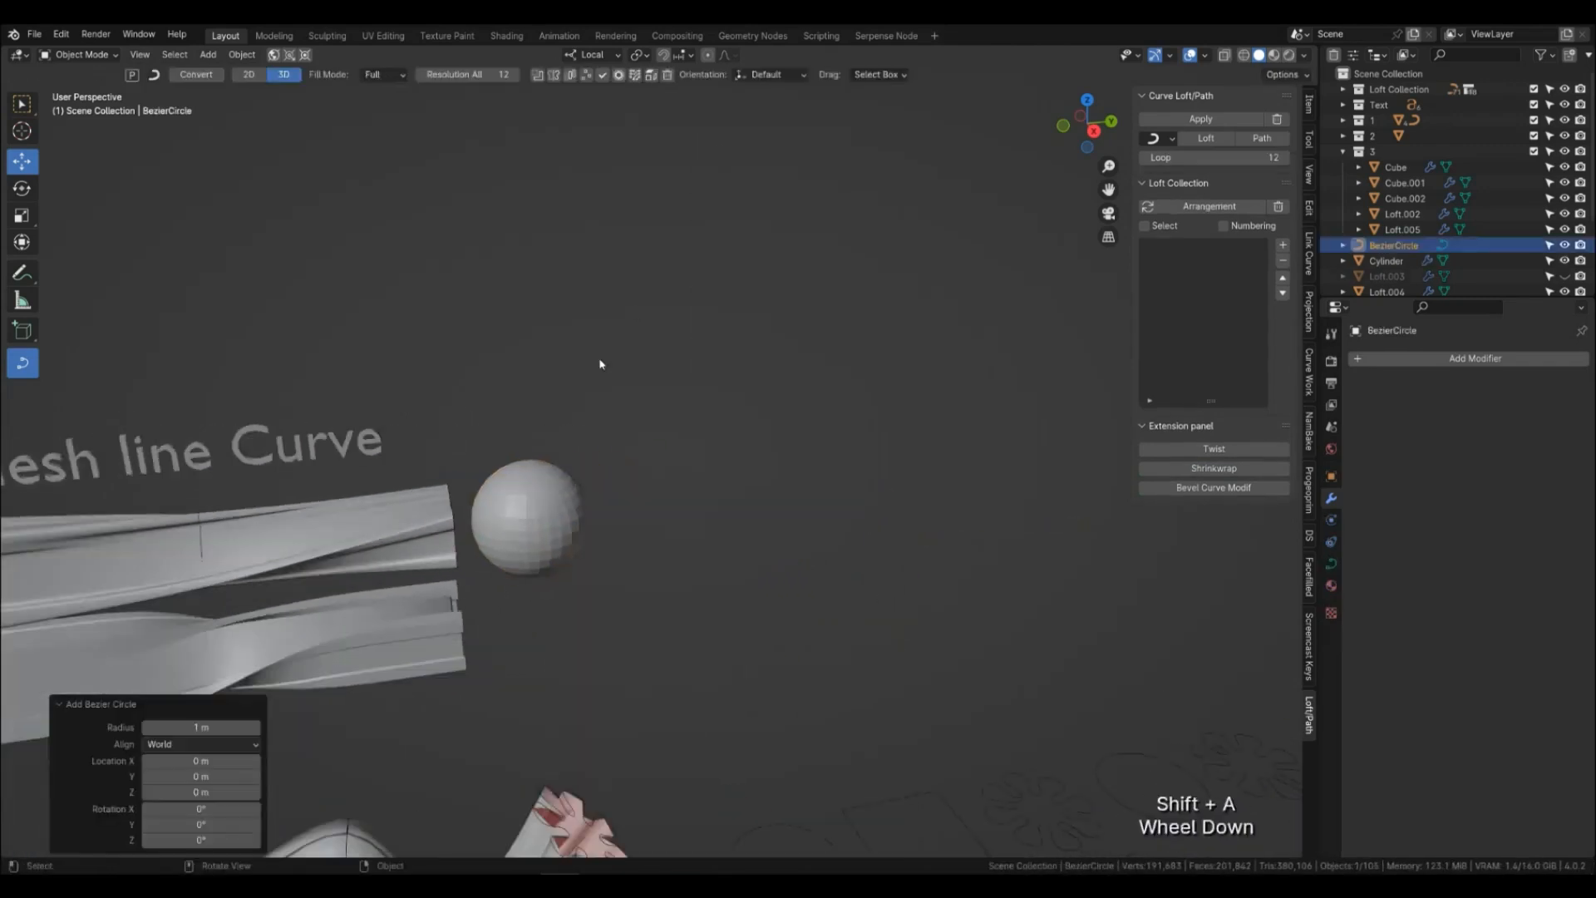
pyautogui.click(636, 471)
pyautogui.click(289, 55)
pyautogui.click(316, 327)
pyautogui.click(305, 55)
pyautogui.scroll(5, 669, 488)
pyautogui.press('s')
pyautogui.click(663, 582)
# Rotate the Bezier circle 90° about X, shrink it and move it beside the sphere.
pyautogui.press('g')
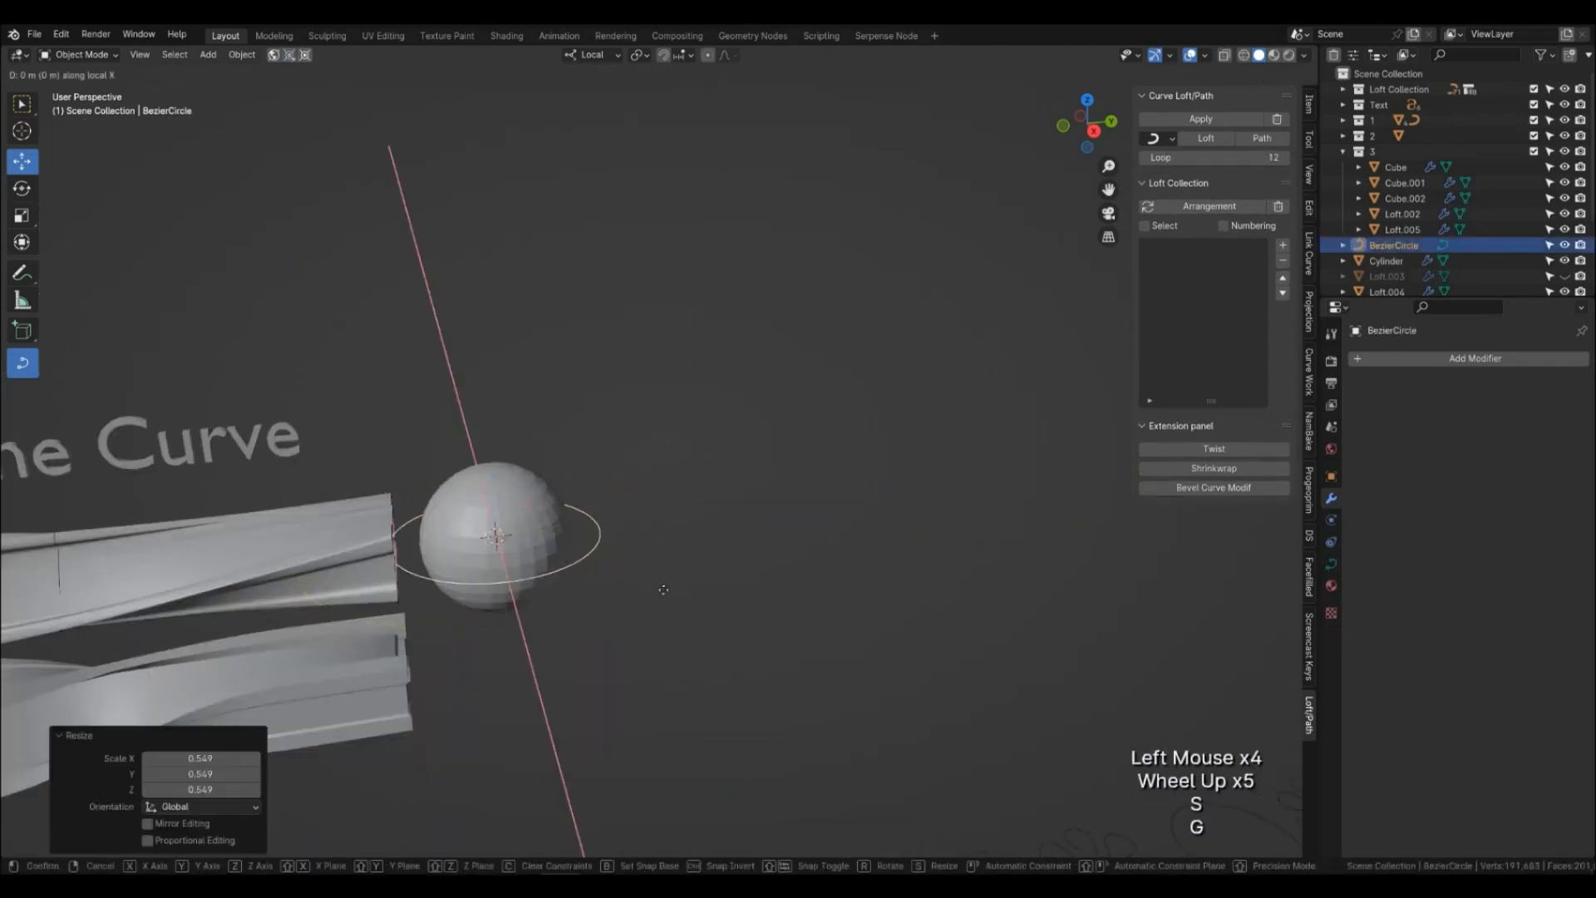
pyautogui.press('x')
pyautogui.press('9')
pyautogui.press('0')
pyautogui.press('Return')
pyautogui.press('s')
pyautogui.moveTo(627, 521); pyautogui.dragTo(550, 530)
# Duplicate the circle about 0.313 m along its local Z axis and loft the two circles together.
pyautogui.hotkey('shift', 'd')
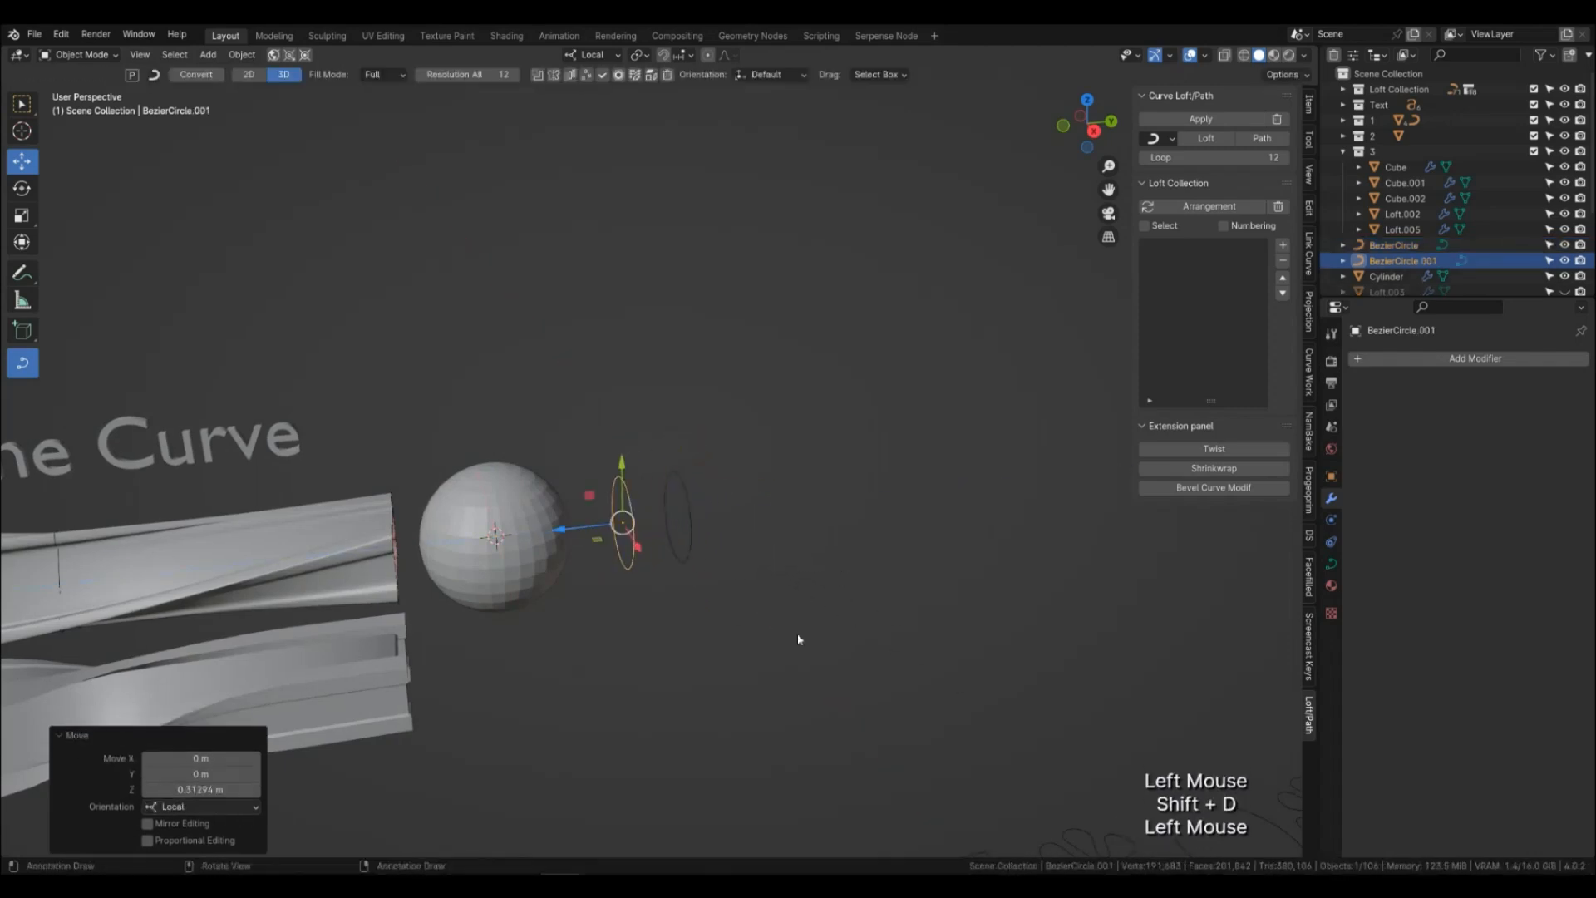
pyautogui.moveTo(796, 632); pyautogui.dragTo(594, 445)
pyautogui.click(1205, 138)
# Move an end circle of the new loft along its axis and enable Cyclic X for the loft.
pyautogui.scroll(2, 640, 486)
pyautogui.keyDown('shift'); pyautogui.moveTo(657, 519); pyautogui.dragTo(838, 331, button='middle'); pyautogui.keyUp('shift')
pyautogui.click(720, 374)
pyautogui.moveTo(685, 435); pyautogui.dragTo(624, 441)
pyautogui.click(785, 420)
pyautogui.click(1145, 242)
pyautogui.moveTo(651, 552); pyautogui.dragTo(629, 569, button='middle')
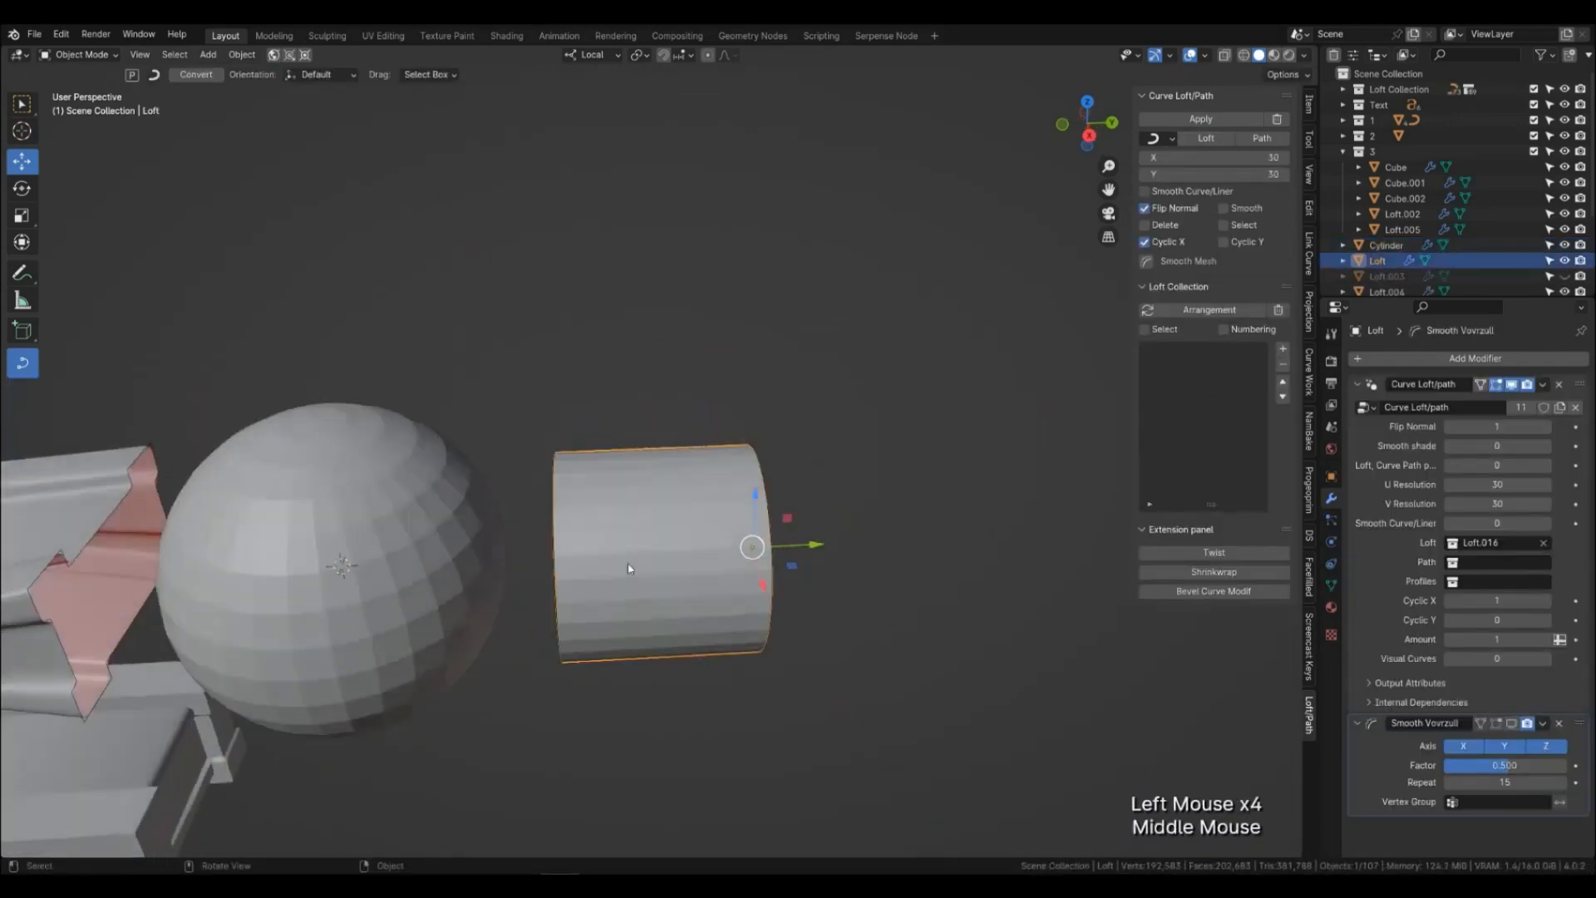
# Apply the Loft/Path Shrinkwrap to the tube's end circle nearest the sphere, with the sphere as its target.
pyautogui.click(561, 622)
pyautogui.keyDown('shift'); pyautogui.click(436, 602); pyautogui.keyUp('shift')
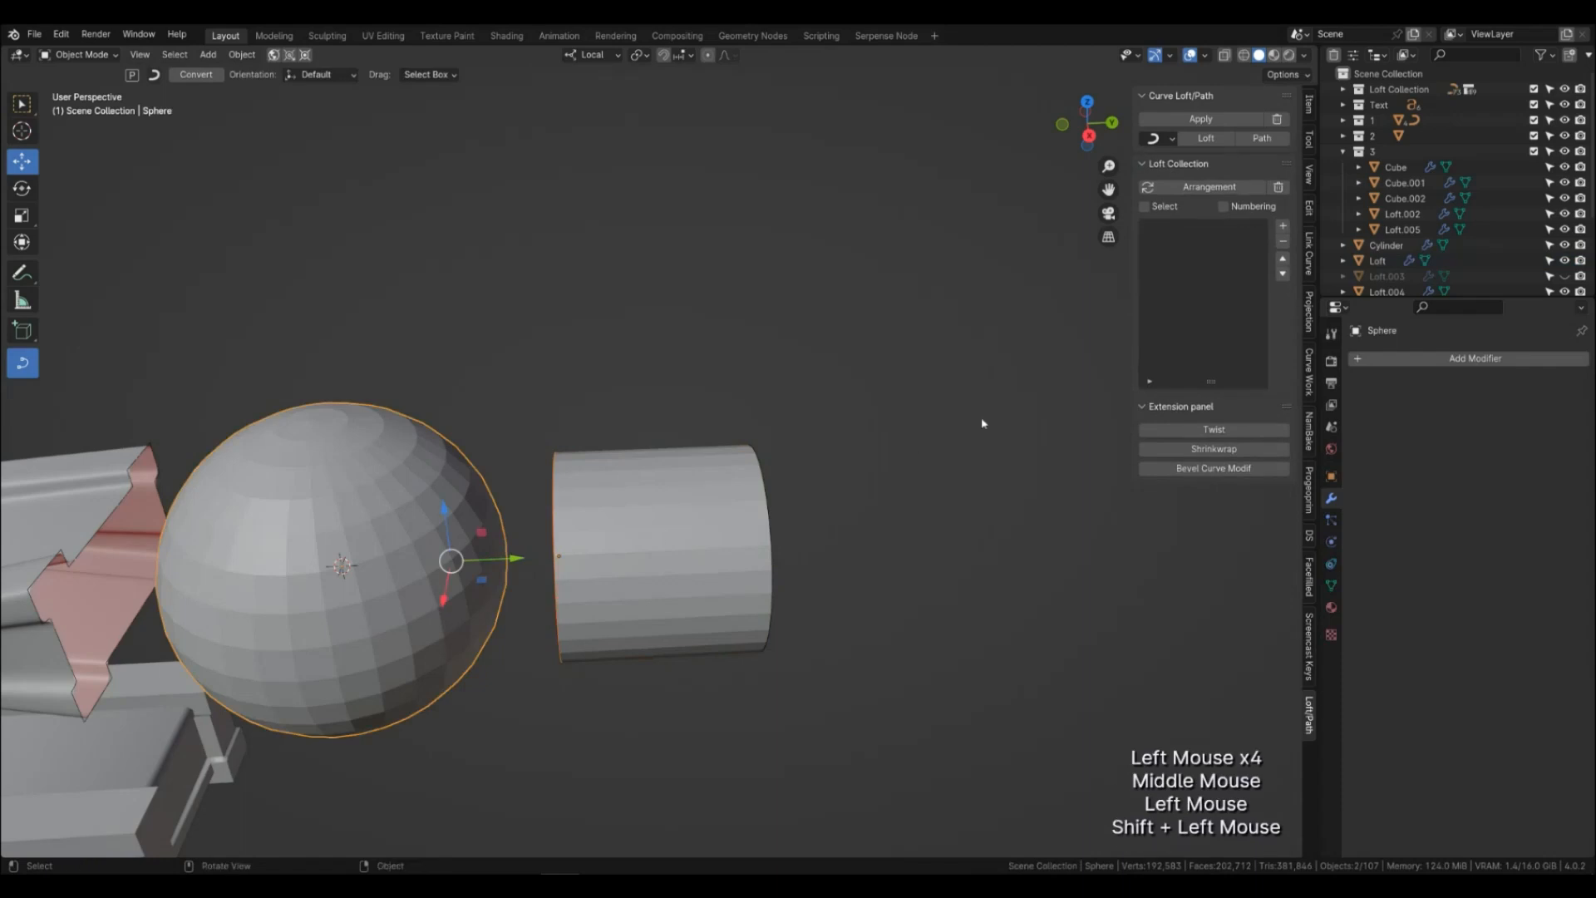
pyautogui.click(1217, 449)
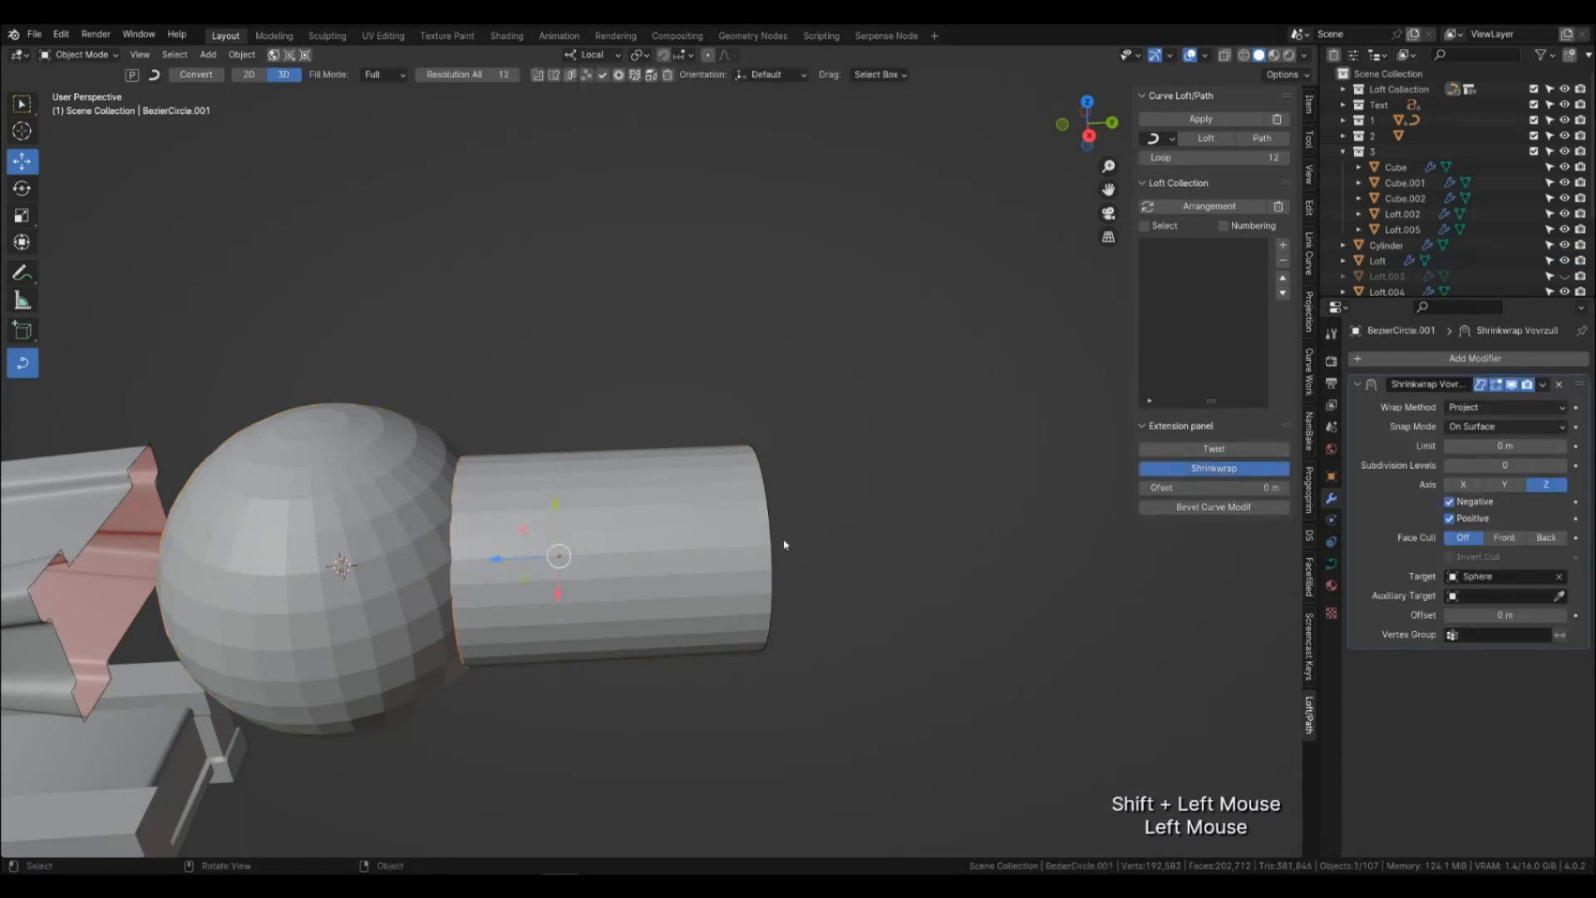
pyautogui.keyDown('shift'); pyautogui.moveTo(643, 611); pyautogui.dragTo(726, 506, button='middle'); pyautogui.keyUp('shift')
pyautogui.moveTo(763, 560); pyautogui.dragTo(623, 560, button='middle')
# Rescale the sphere several times, including by 0.687 and 0.957, to test the shrinkwrapped tube end.
pyautogui.click(637, 563)
pyautogui.press('s')
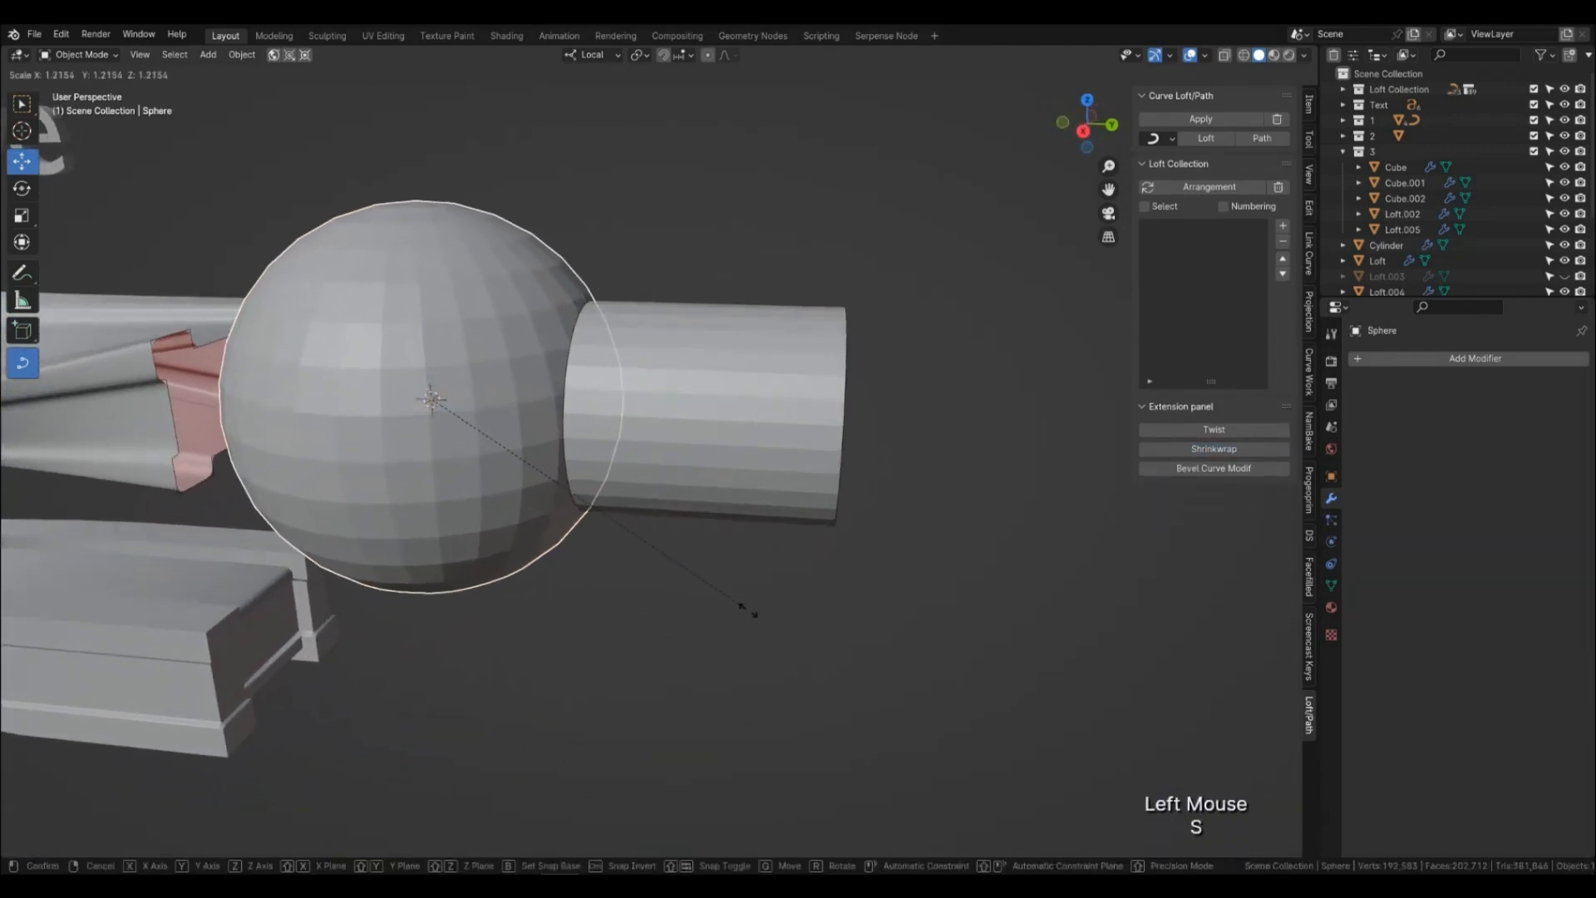
pyautogui.click(613, 505)
pyautogui.moveTo(612, 506); pyautogui.dragTo(730, 507, button='middle')
pyautogui.press('s')
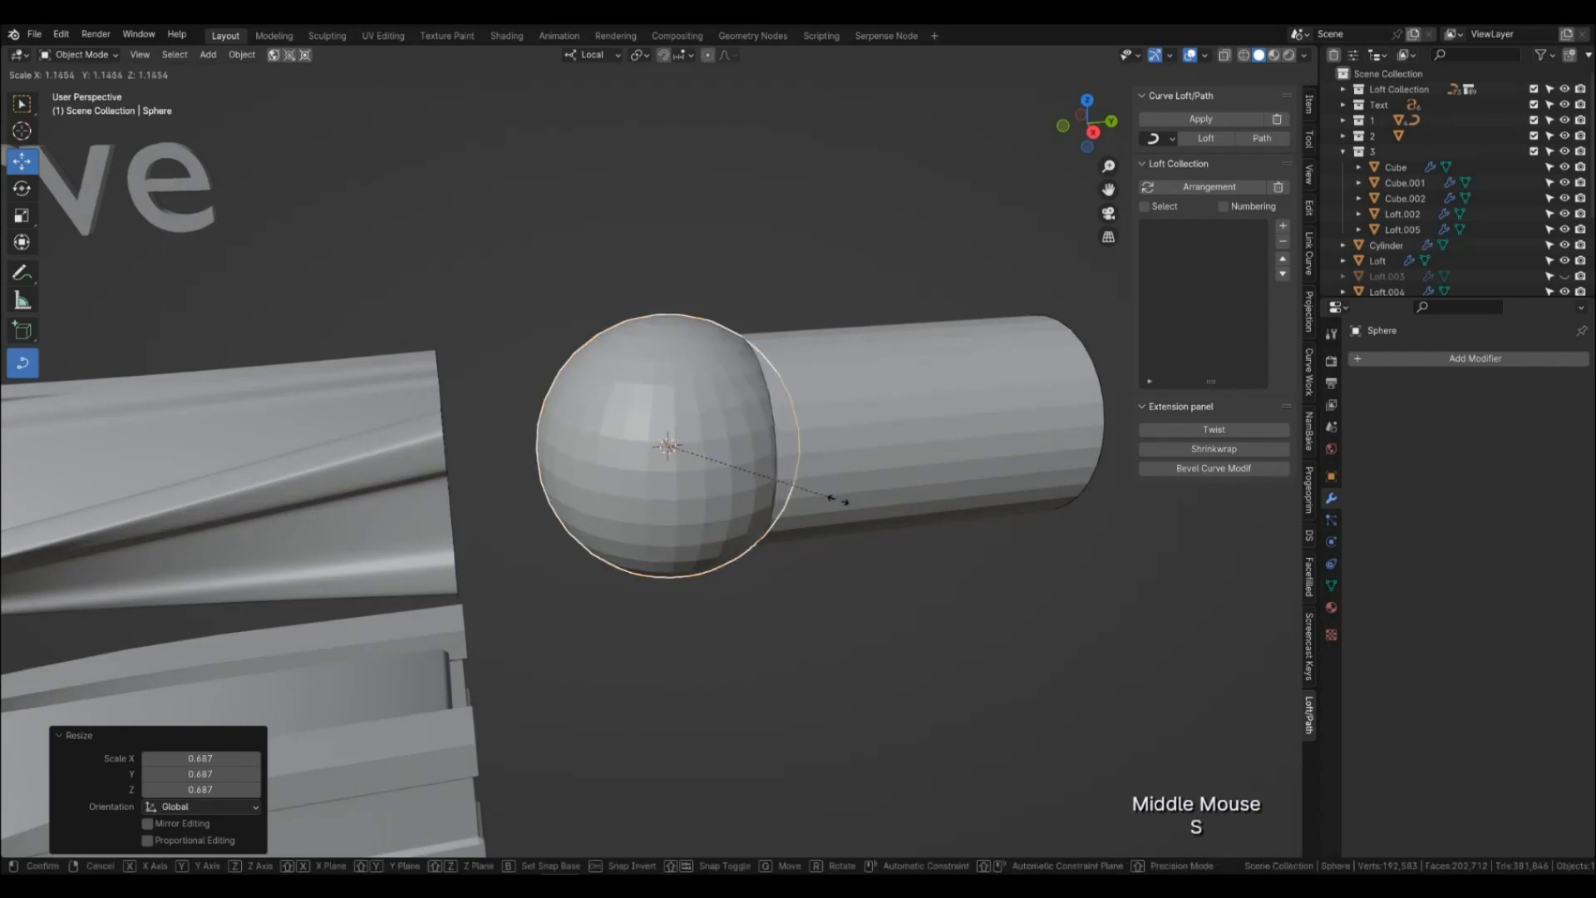
pyautogui.click(815, 474)
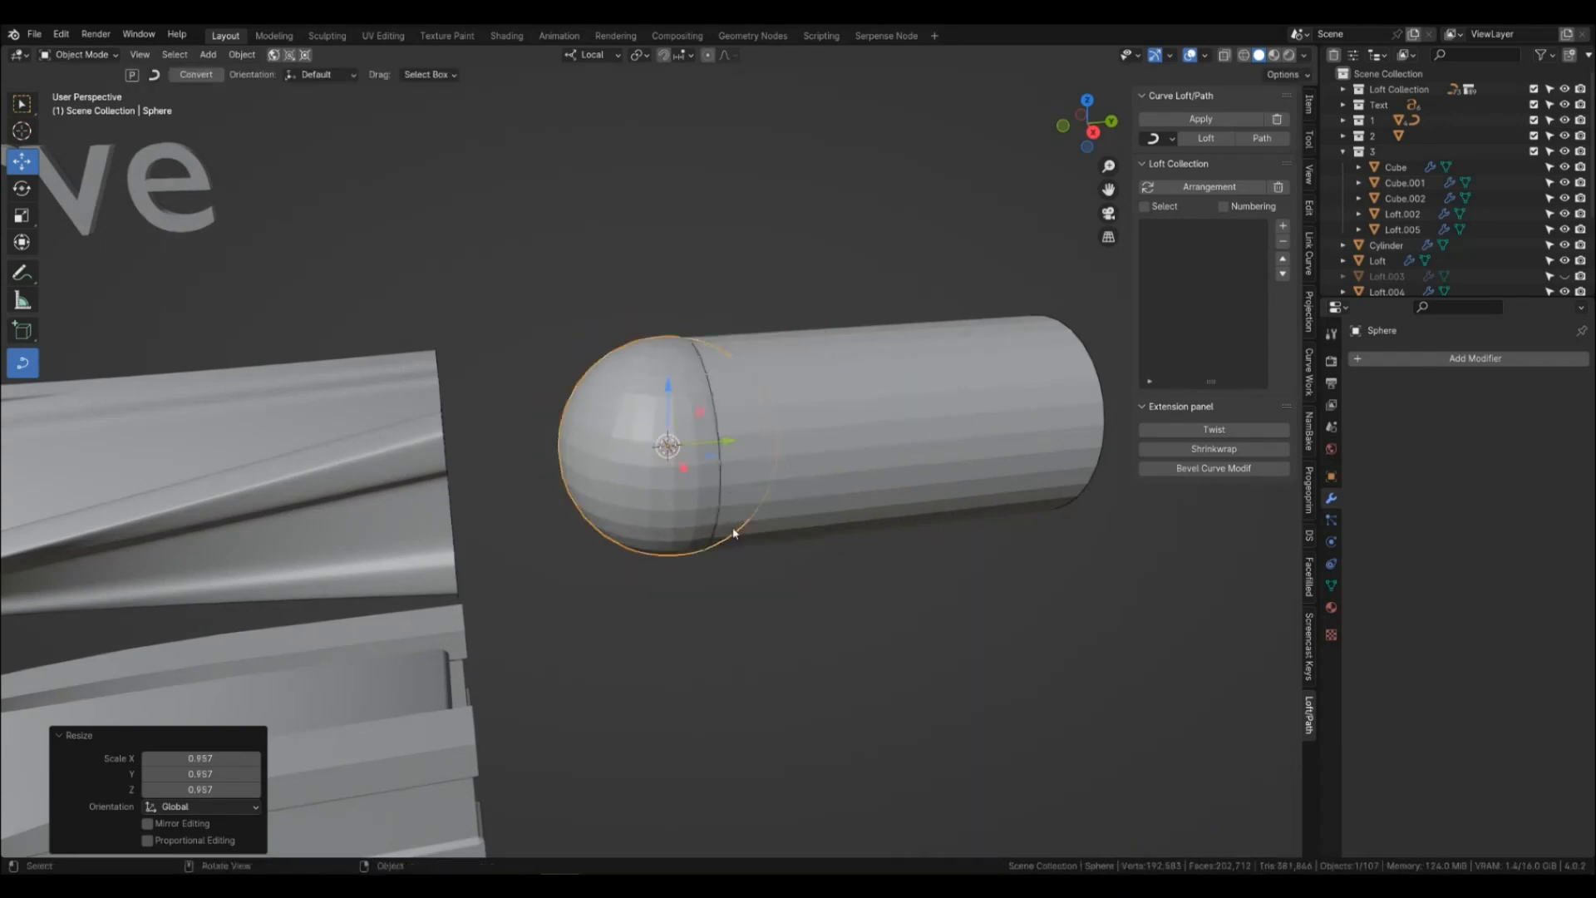
pyautogui.press('s')
pyautogui.click(779, 581)
# Move the sphere along its local X axis and reposition it to test how the tube end follows.
pyautogui.moveTo(779, 581); pyautogui.dragTo(552, 559, button='middle')
pyautogui.click(552, 559)
pyautogui.click(489, 591)
pyautogui.press('g')
pyautogui.press('x')
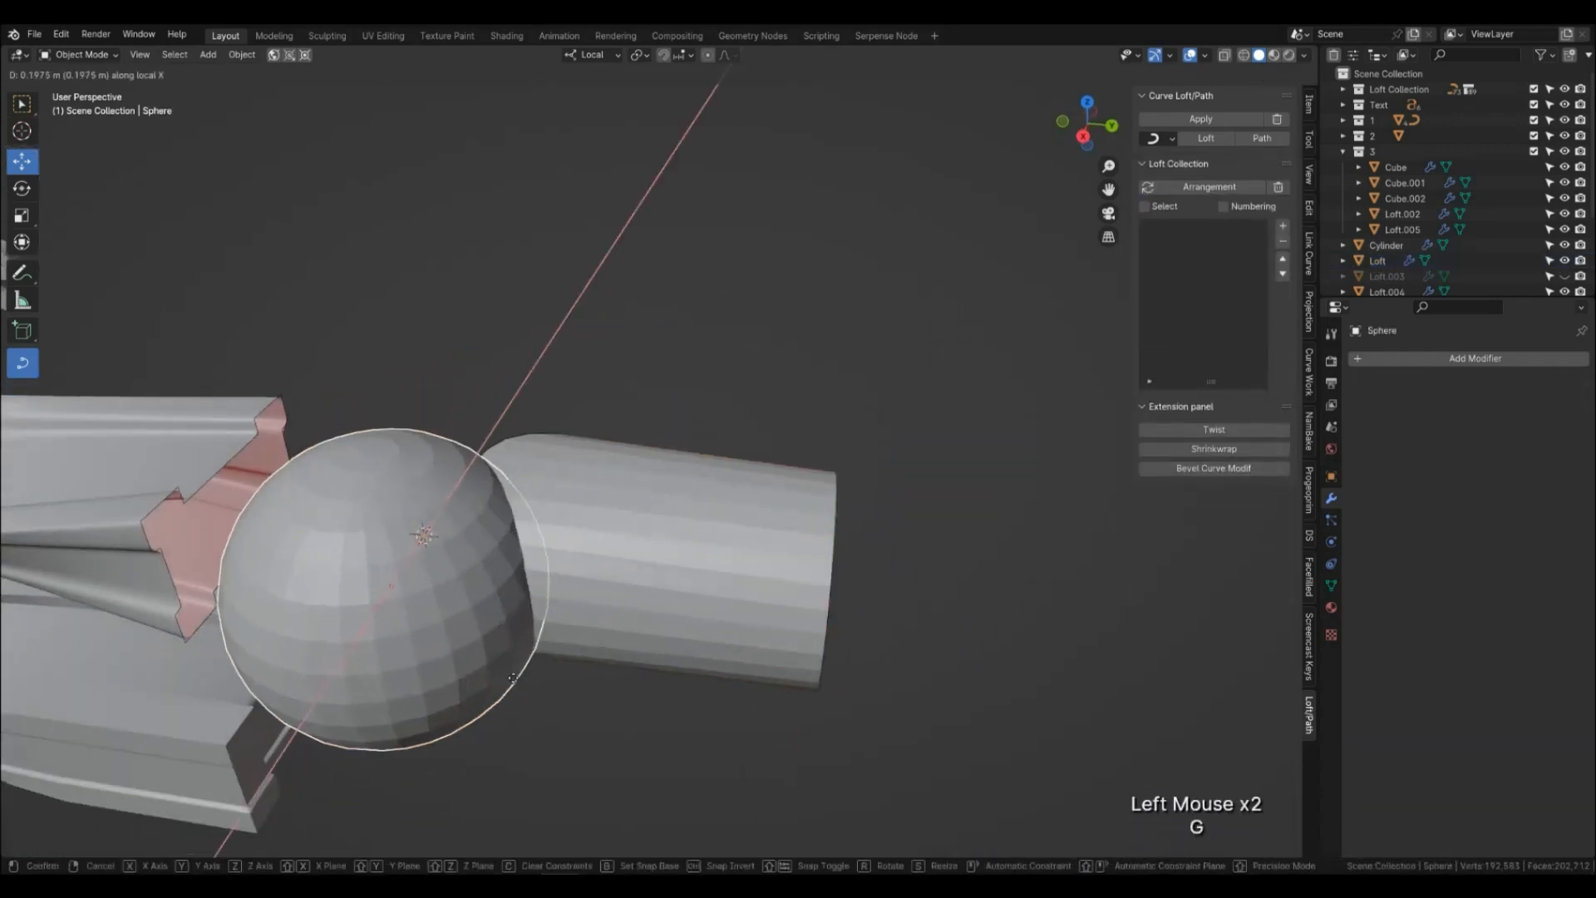
pyautogui.click(524, 675)
pyautogui.moveTo(524, 675); pyautogui.dragTo(780, 688, button='middle')
pyautogui.moveTo(586, 805); pyautogui.dragTo(581, 714)
pyautogui.moveTo(803, 700); pyautogui.dragTo(797, 660, button='middle')
# Delete the sphere and the tube loft together with its circles.
pyautogui.click(816, 643)
pyautogui.scroll(-3, 862, 531)
pyautogui.moveTo(877, 591); pyautogui.dragTo(606, 301)
pyautogui.press('x')
# Delete the first loft under the Twist heading along with its middle and end profile curves, keeping only the first profile.
pyautogui.scroll(-4, 814, 501)
pyautogui.keyDown('shift'); pyautogui.moveTo(598, 502); pyautogui.dragTo(852, 470, button='middle'); pyautogui.keyUp('shift')
pyautogui.moveTo(751, 503); pyautogui.dragTo(751, 483, button='middle')
pyautogui.scroll(2, 751, 484)
pyautogui.keyDown('shift'); pyautogui.moveTo(1264, 648); pyautogui.dragTo(1264, 657, button='middle'); pyautogui.keyUp('shift')
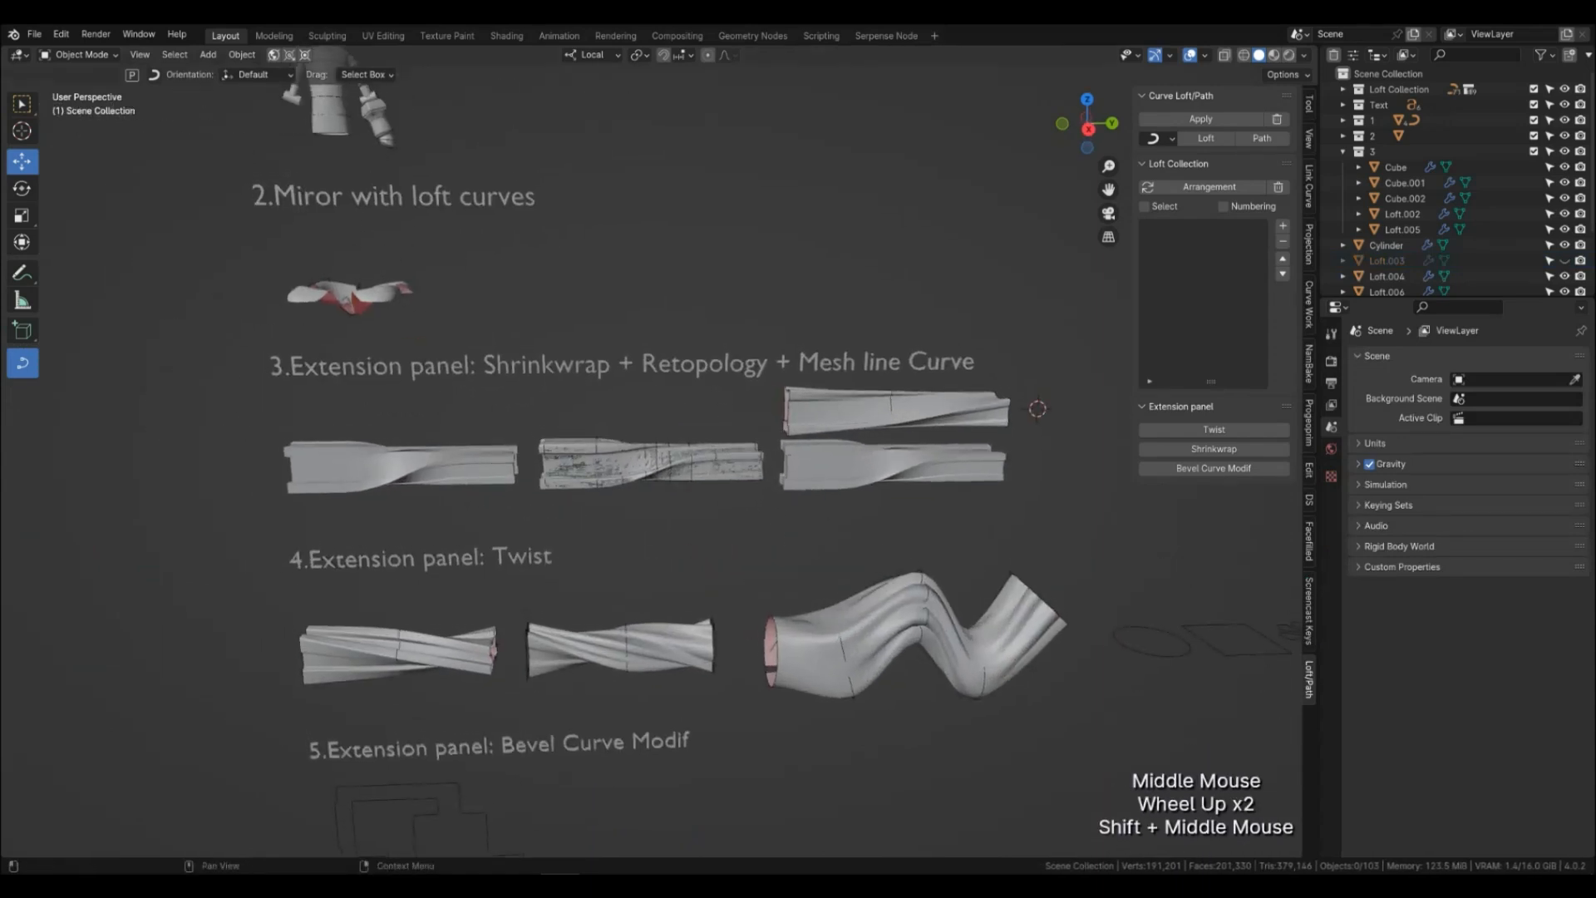
pyautogui.keyDown('shift'); pyautogui.moveTo(661, 549); pyautogui.dragTo(636, 414, button='middle'); pyautogui.keyUp('shift')
pyautogui.scroll(1, 637, 413)
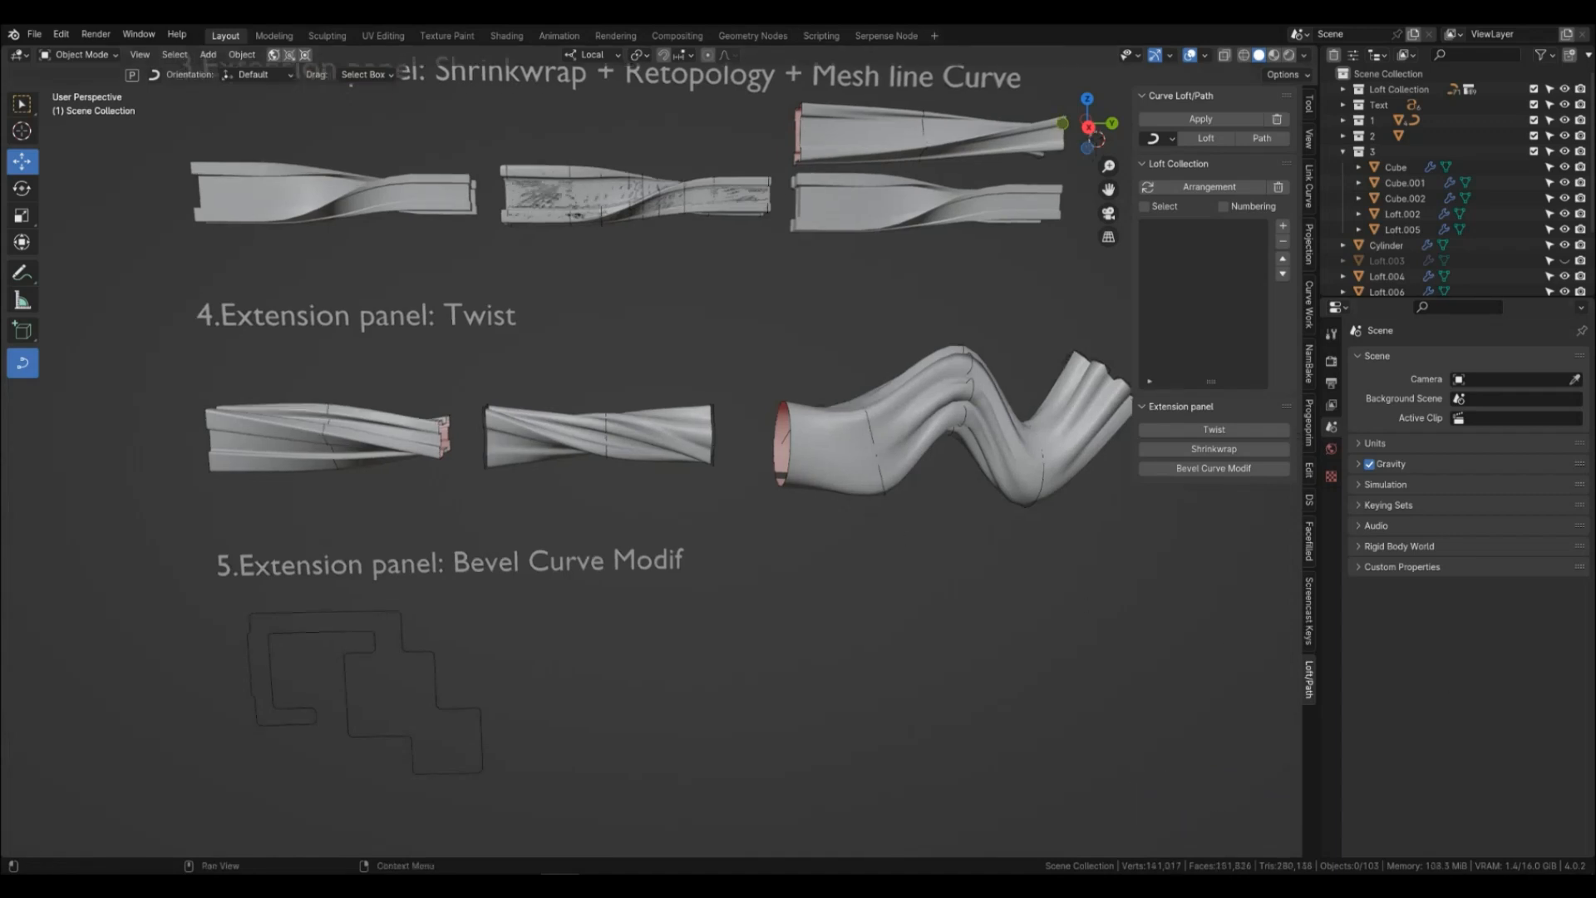
pyautogui.keyDown('shift'); pyautogui.moveTo(580, 514); pyautogui.dragTo(868, 571, button='middle'); pyautogui.keyUp('shift')
pyautogui.scroll(2, 669, 603)
pyautogui.keyDown('shift'); pyautogui.moveTo(666, 620); pyautogui.dragTo(731, 564, button='middle'); pyautogui.keyUp('shift')
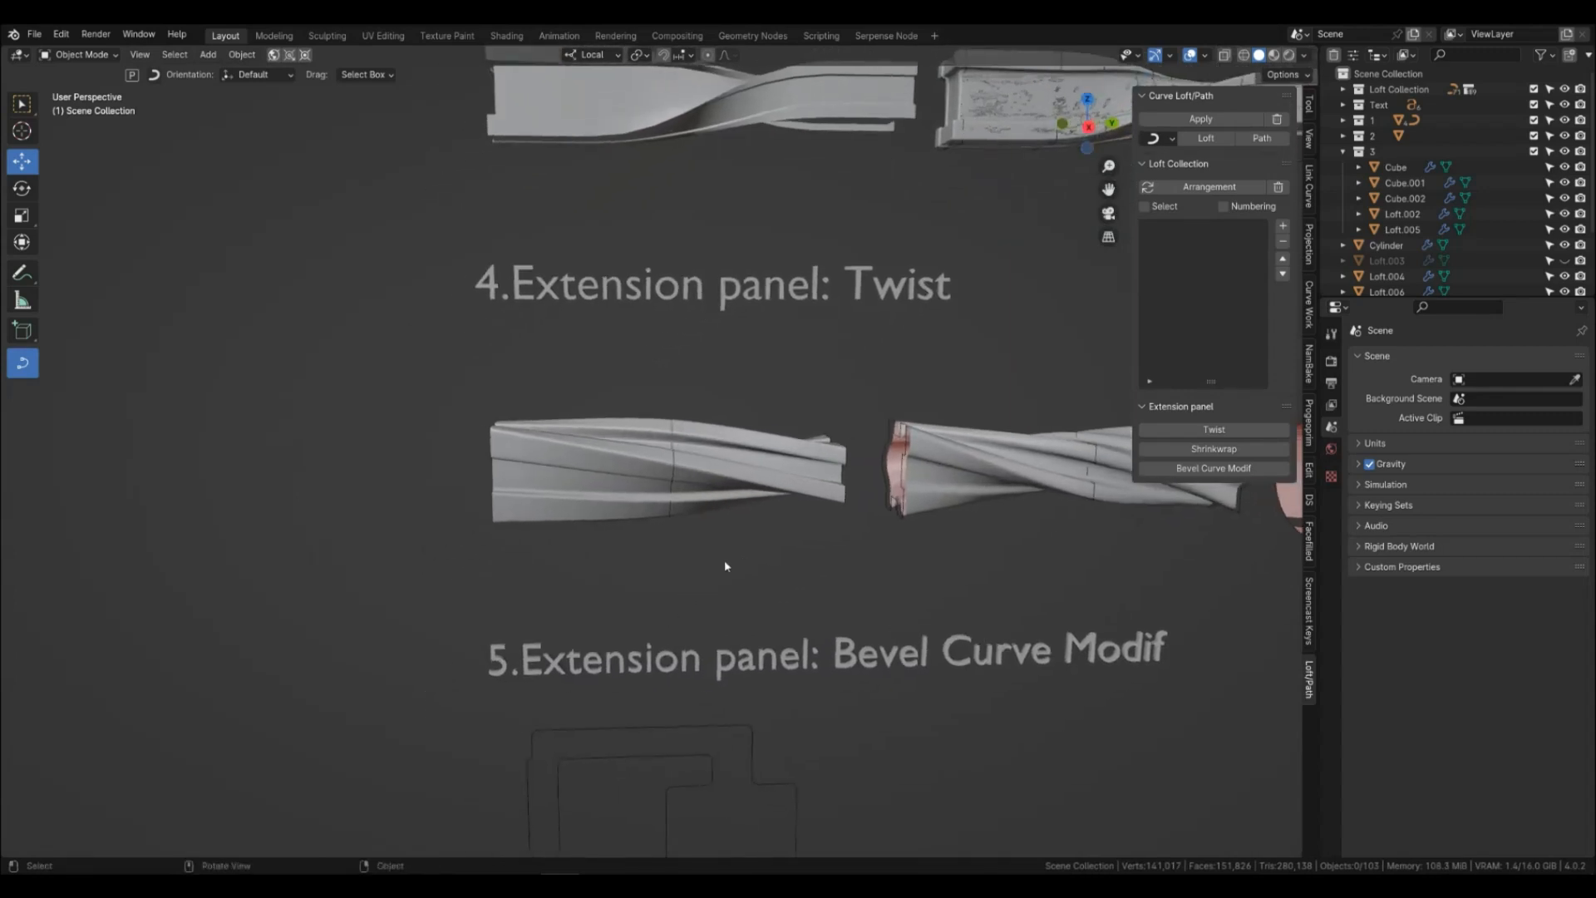
pyautogui.scroll(2, 732, 549)
pyautogui.click(735, 545)
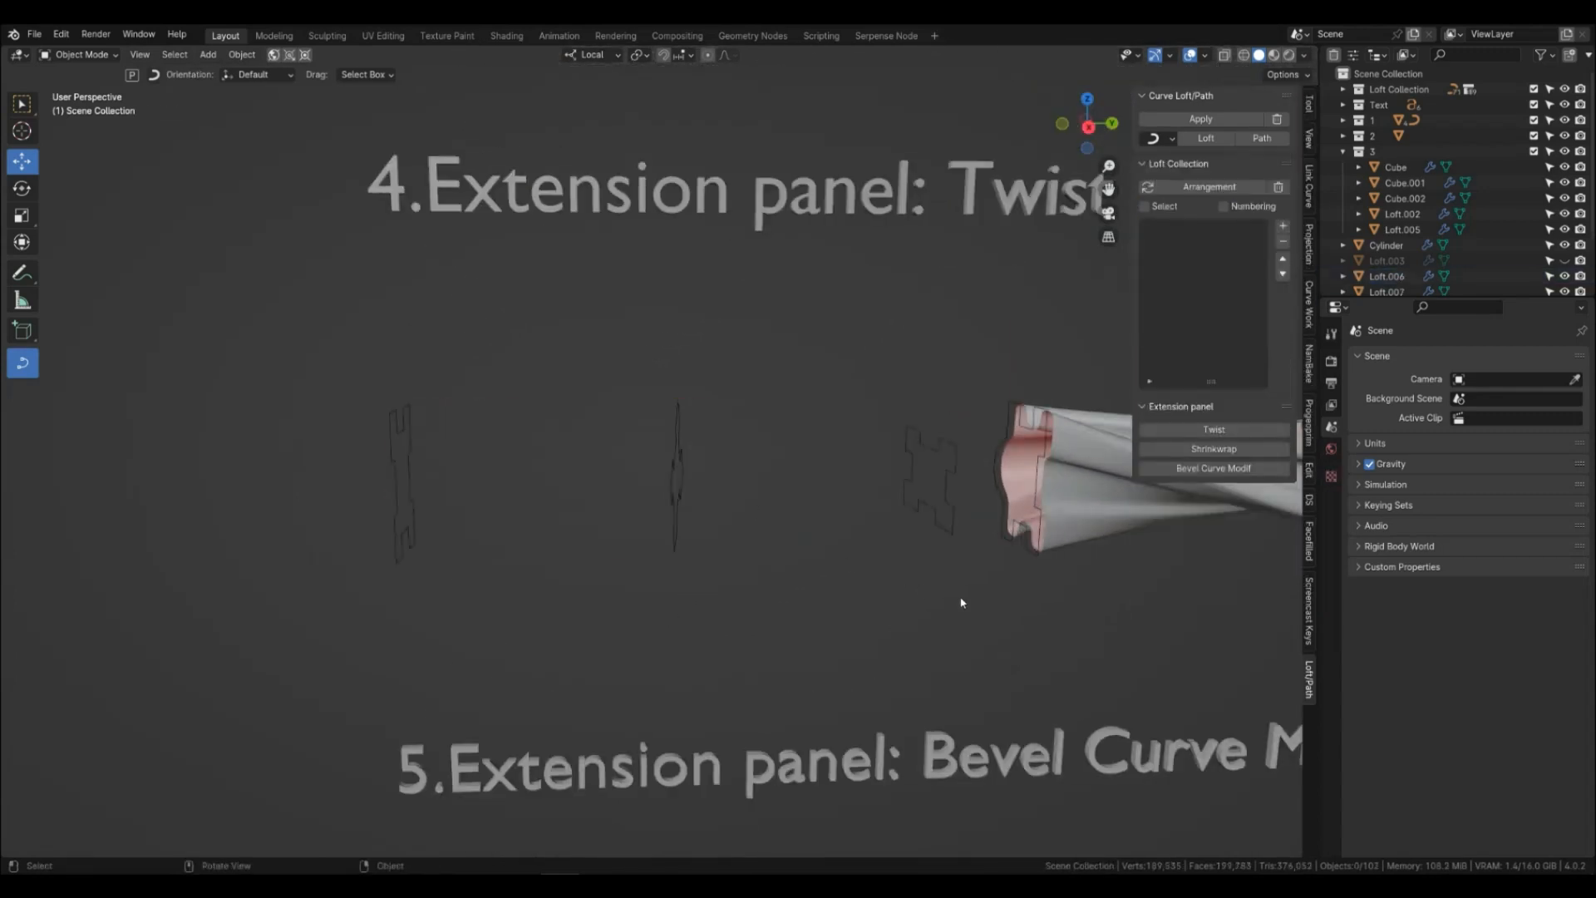
pyautogui.moveTo(990, 618); pyautogui.dragTo(633, 394)
pyautogui.press('Delete')
# Array the remaining profile curve with Count 3 and an offset of 0.84 along Y.
pyautogui.scroll(-2, 645, 482)
pyautogui.moveTo(645, 482); pyautogui.dragTo(595, 556, button='middle')
pyautogui.click(596, 556)
pyautogui.moveTo(846, 607); pyautogui.dragTo(763, 596, button='middle')
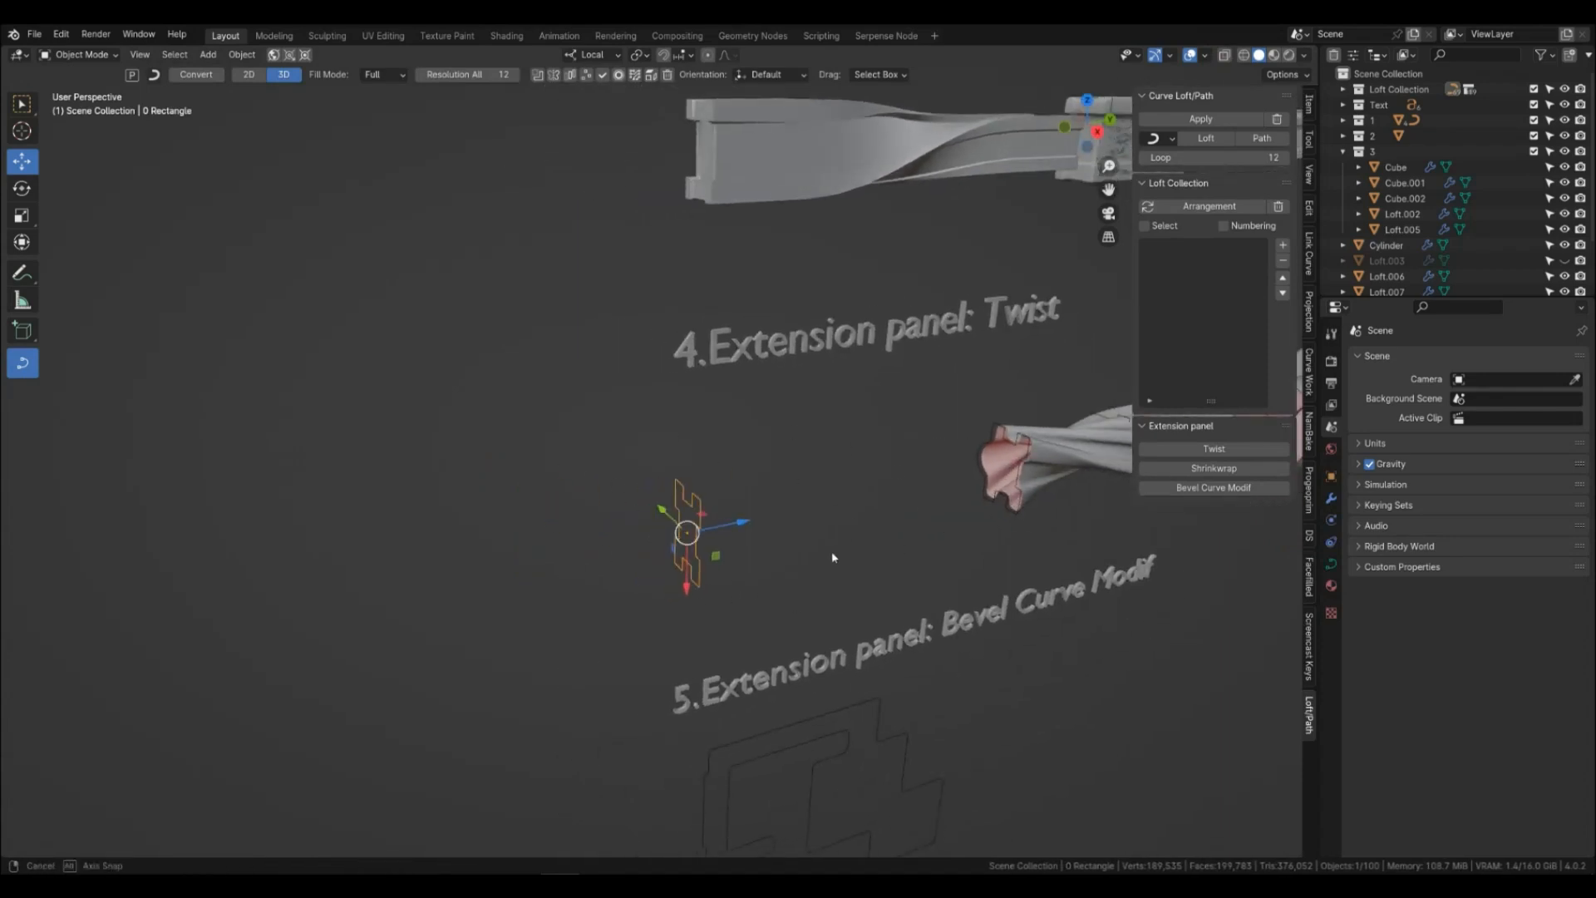
pyautogui.moveTo(837, 557); pyautogui.dragTo(802, 553, button='middle')
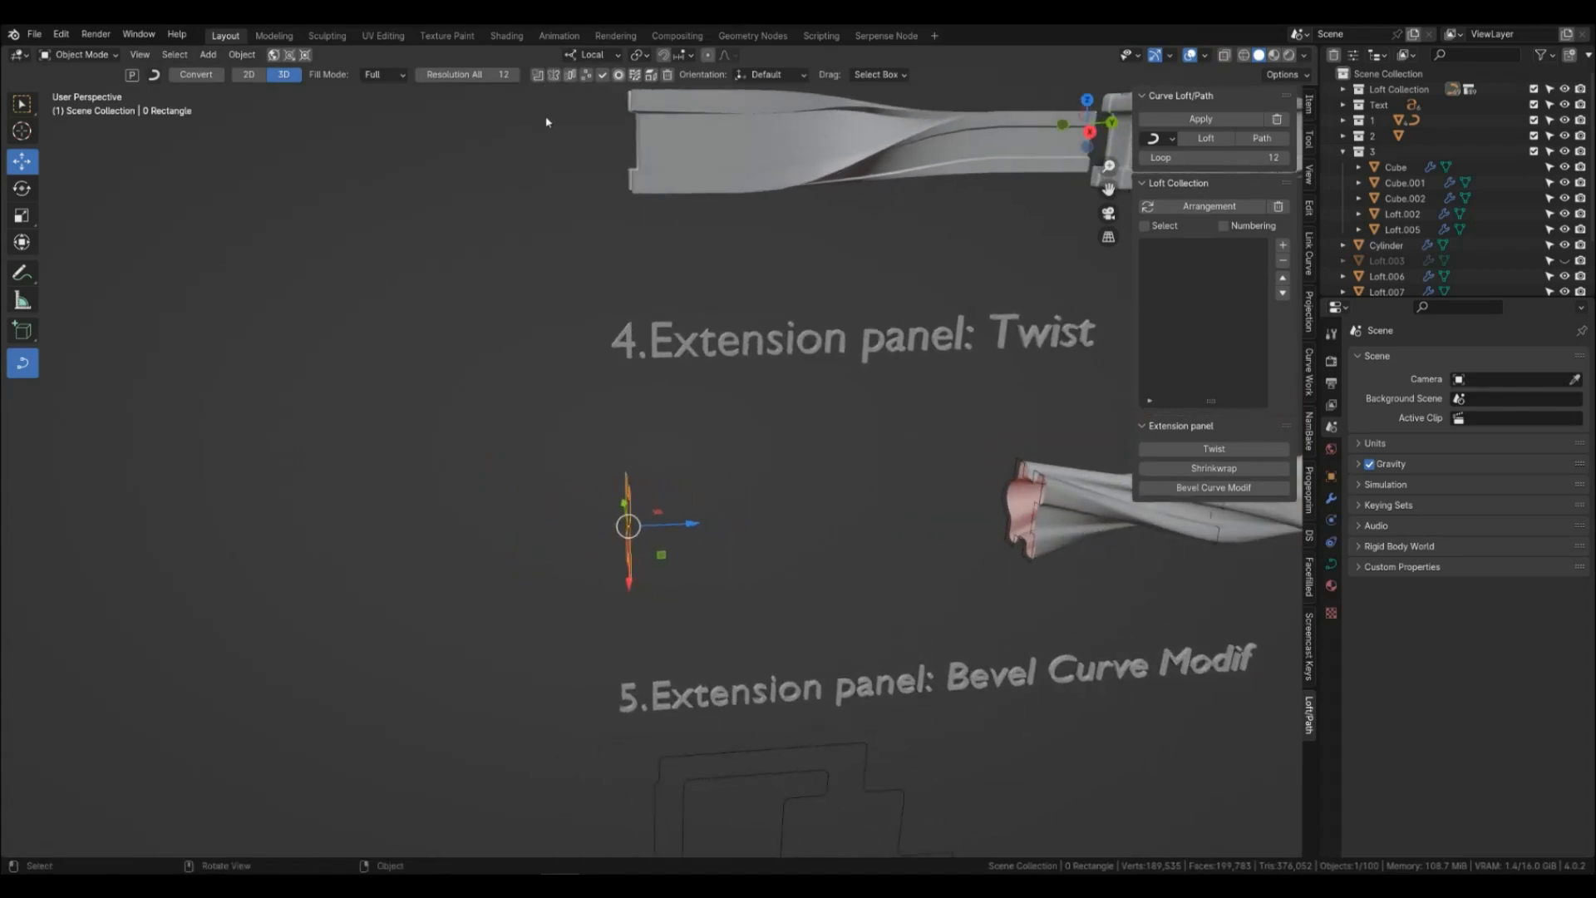
pyautogui.click(570, 79)
pyautogui.moveTo(208, 824); pyautogui.dragTo(252, 824)
pyautogui.click(257, 793)
pyautogui.click(256, 792)
pyautogui.moveTo(624, 710); pyautogui.dragTo(725, 613, button='middle')
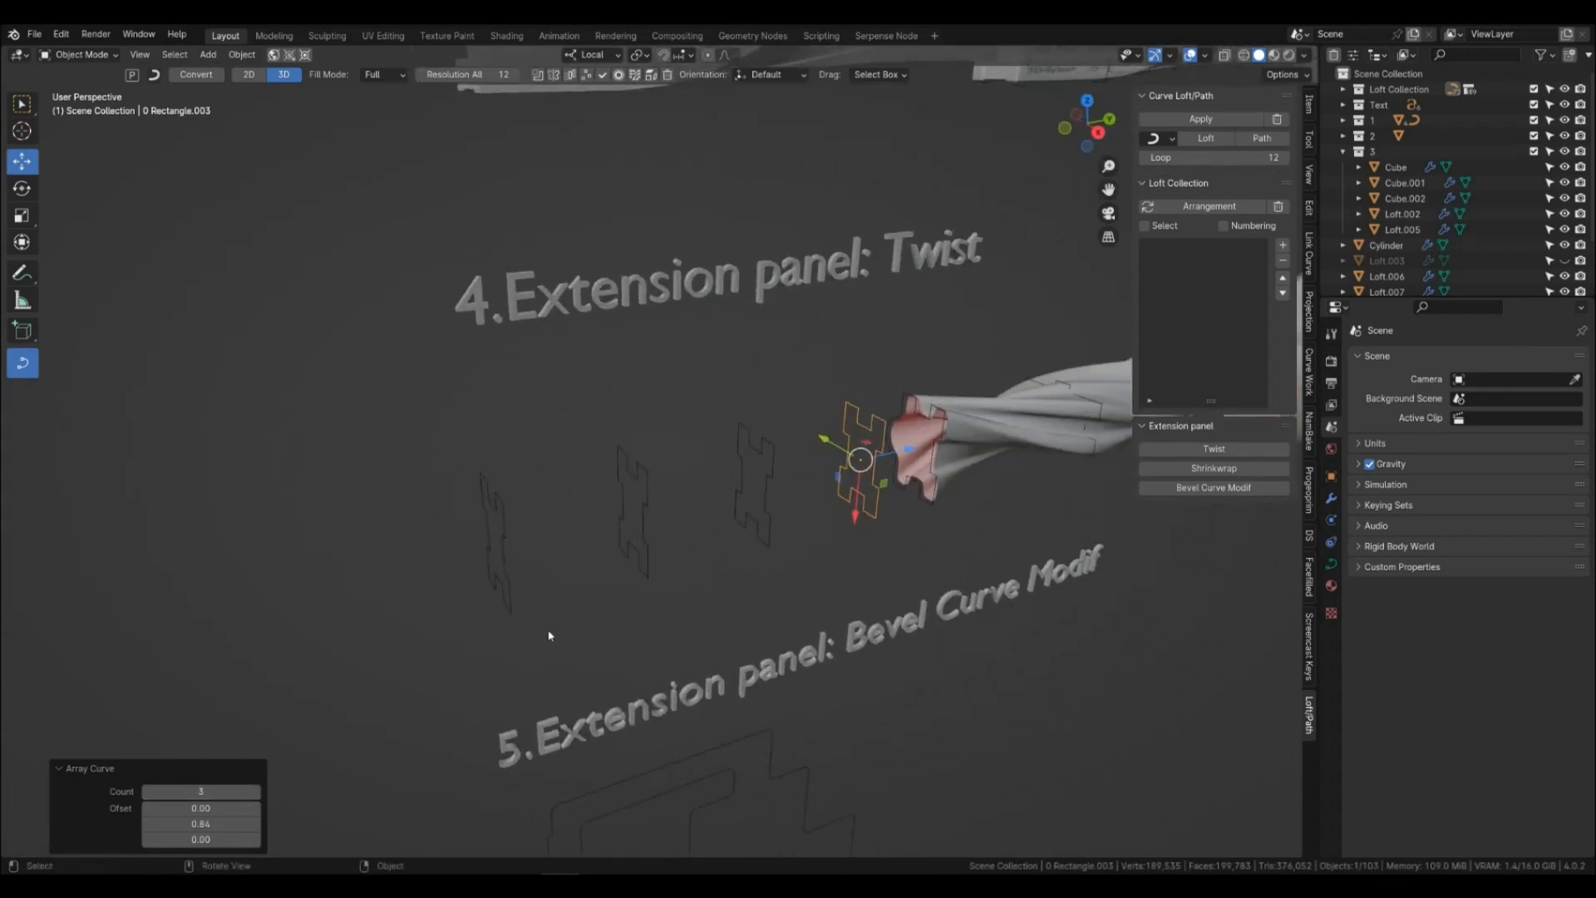
# Select the four arrayed profile curves and create a loft through them.
pyautogui.click(499, 580)
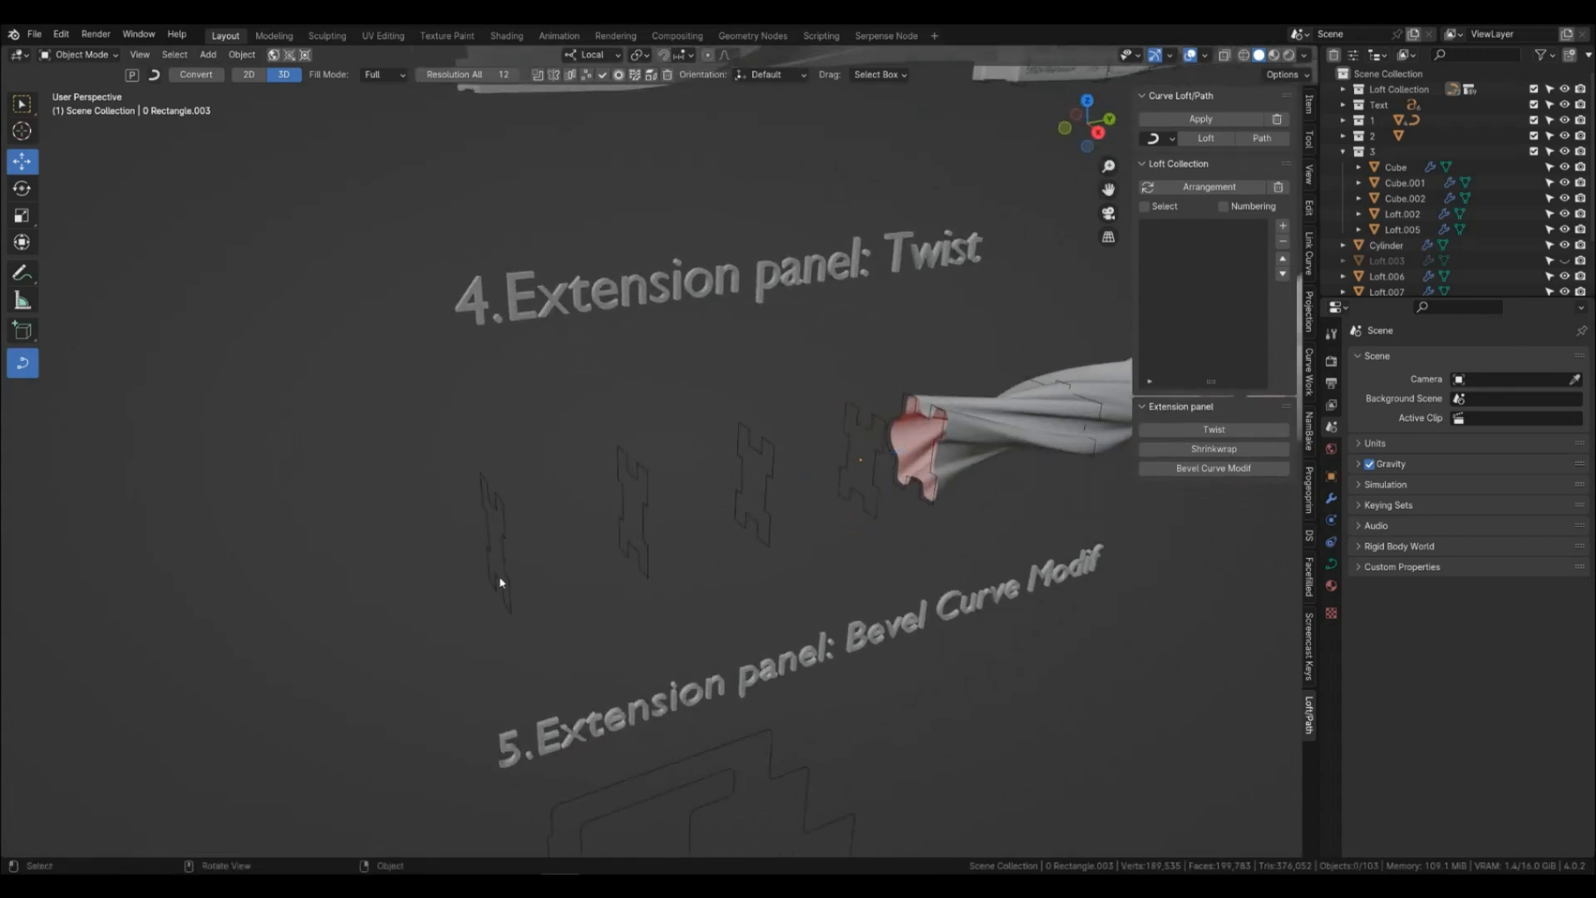
pyautogui.click(602, 76)
pyautogui.click(838, 568)
pyautogui.moveTo(856, 574); pyautogui.dragTo(465, 386)
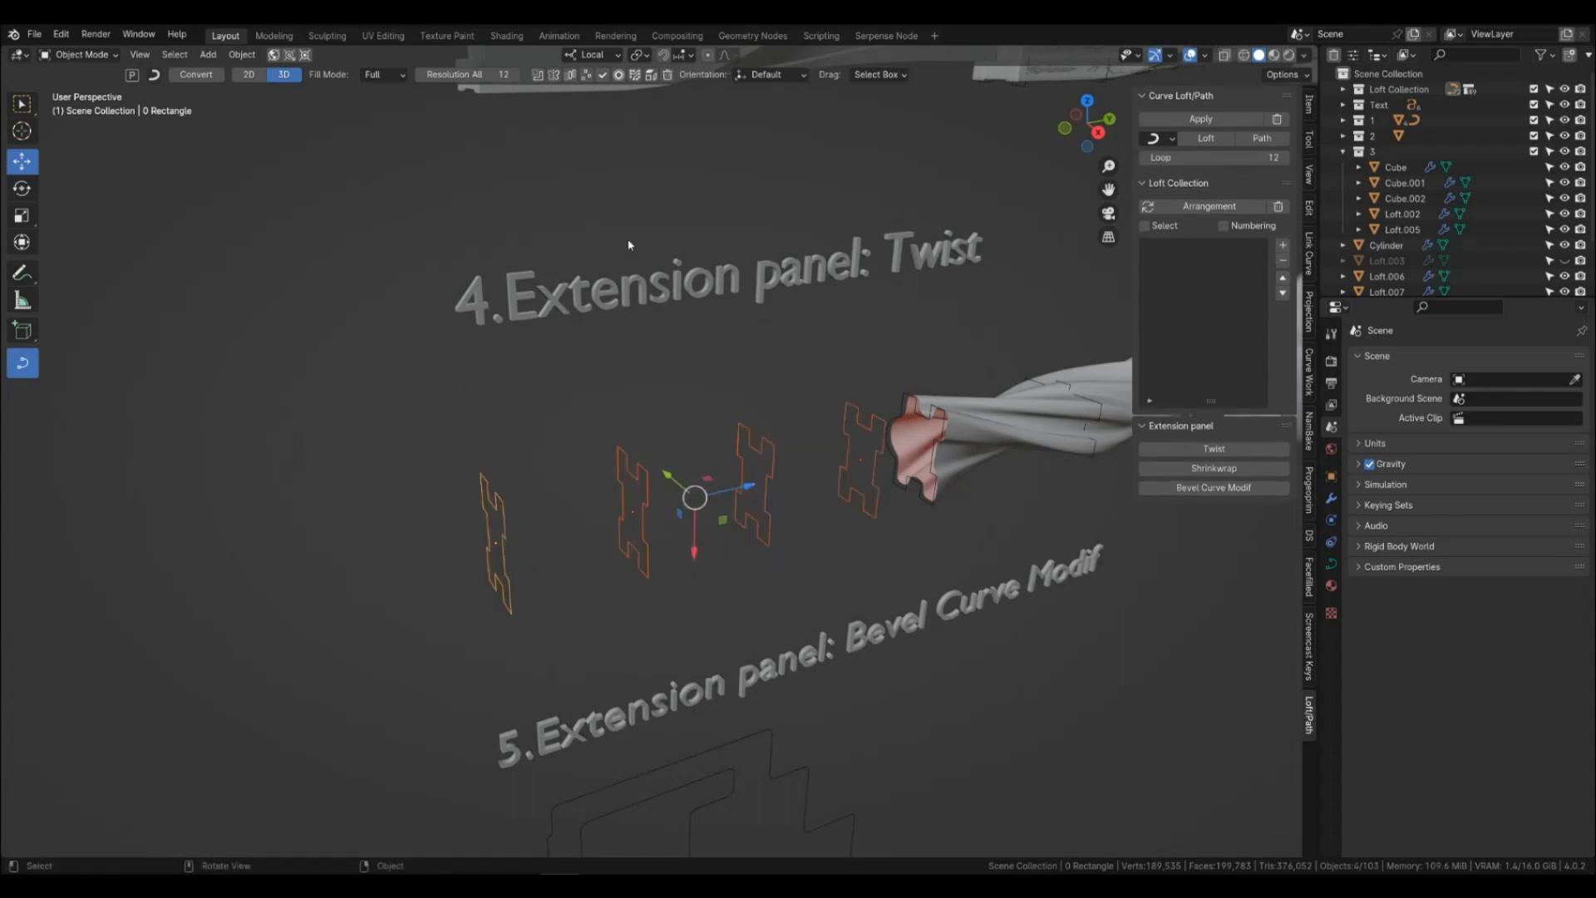
pyautogui.click(1206, 138)
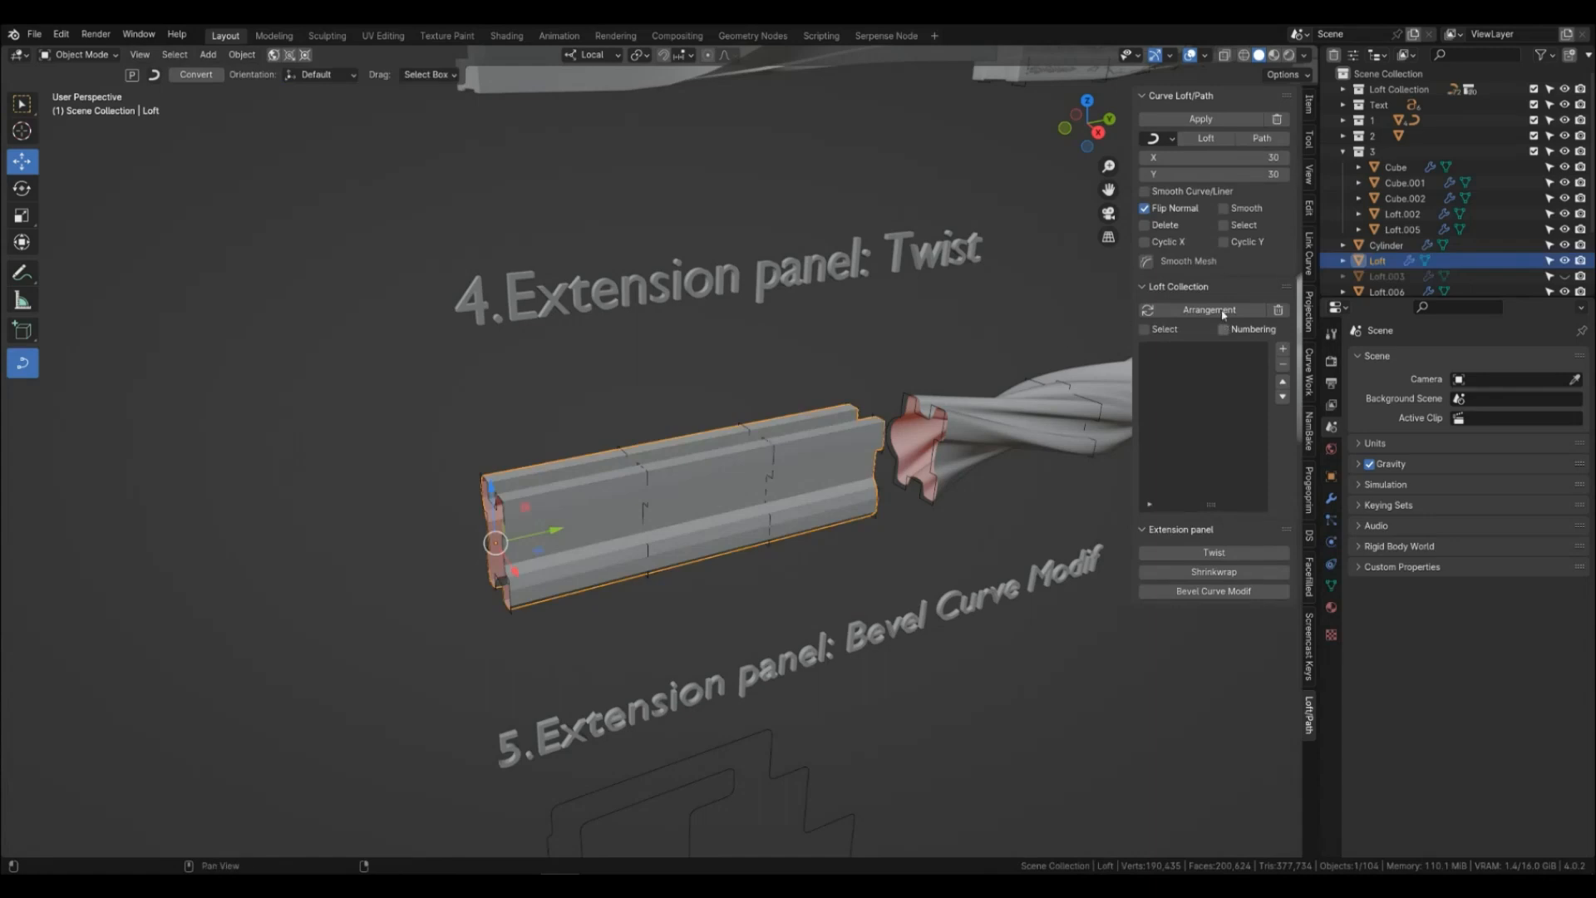
# Turn on Smooth and Cyclic X for the new loft and set its resolution to X 70 and Y 31.
pyautogui.click(1224, 208)
pyautogui.moveTo(1213, 157); pyautogui.dragTo(1247, 157)
pyautogui.moveTo(1214, 173); pyautogui.dragTo(1189, 173)
# Show the loft's wireframe to inspect its density and set the resolution to X 75 and Y 10.
pyautogui.press('q')
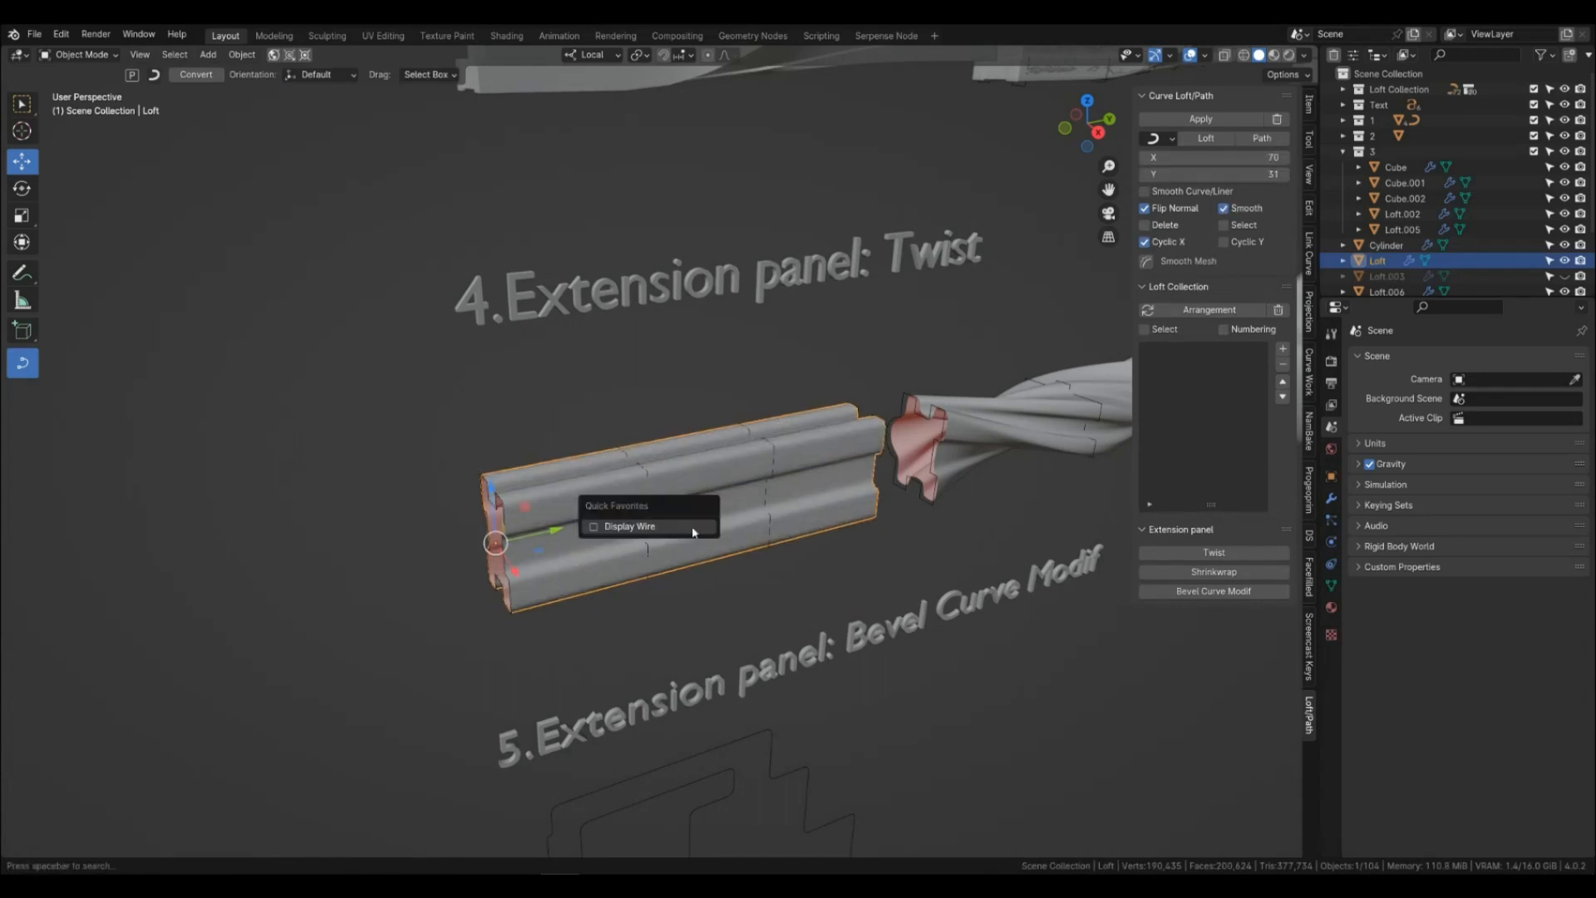
pyautogui.click(693, 531)
pyautogui.moveTo(694, 541); pyautogui.dragTo(666, 552, button='middle')
pyautogui.scroll(2, 649, 582)
pyautogui.scroll(1, 688, 553)
pyautogui.keyDown('shift'); pyautogui.moveTo(627, 620); pyautogui.dragTo(703, 542, button='middle'); pyautogui.keyUp('shift')
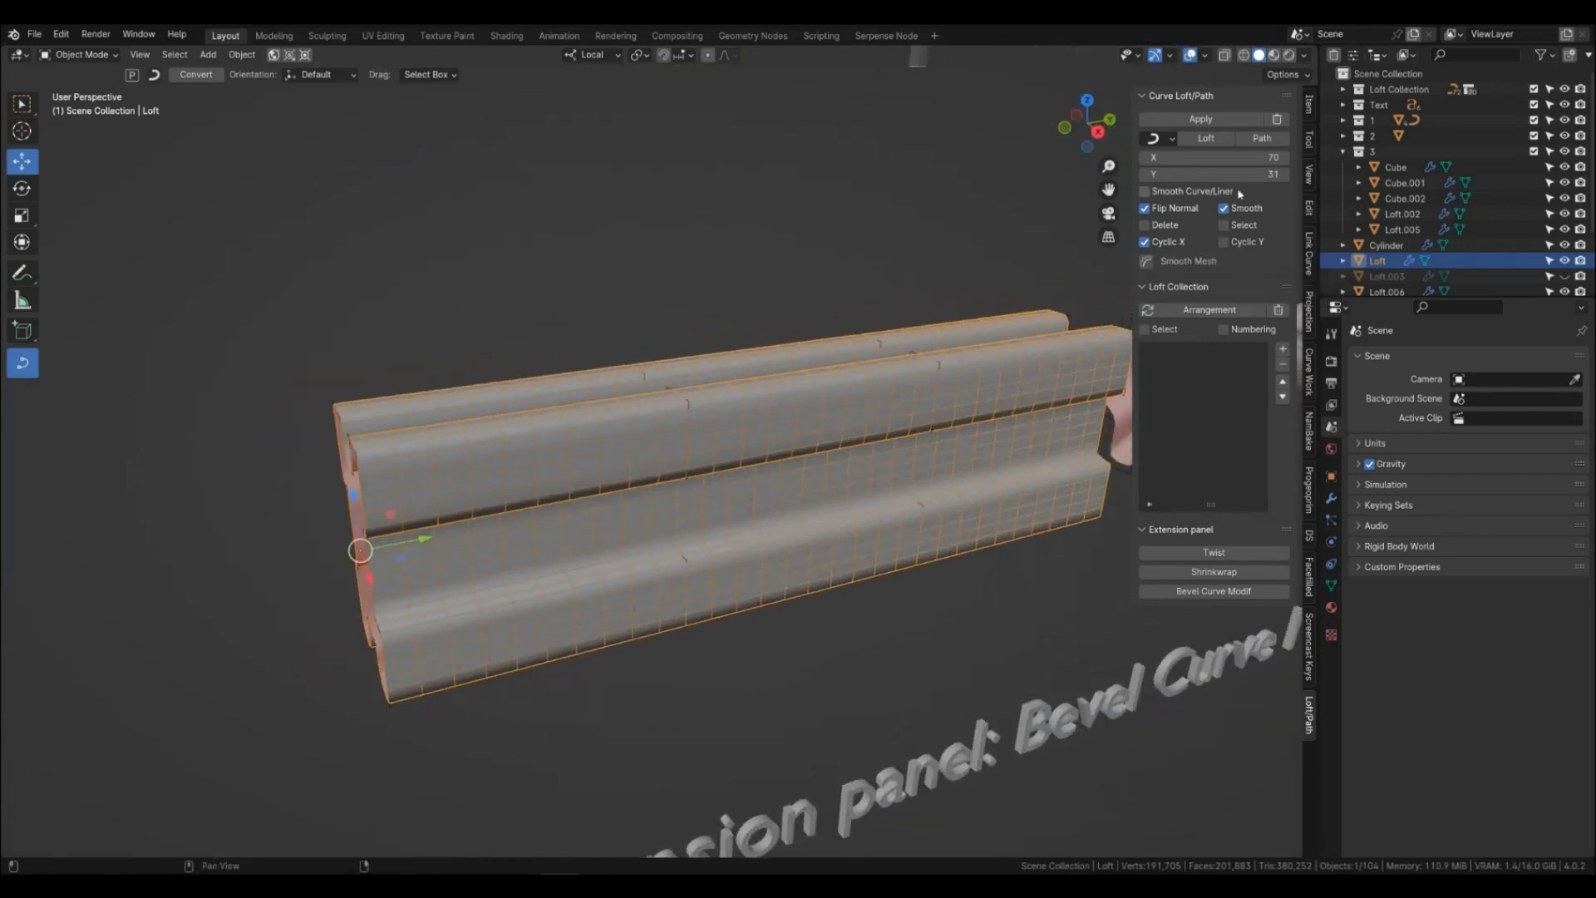
pyautogui.moveTo(1214, 158)
pyautogui.mouseDown()
pyautogui.moveTo(1238, 157)
pyautogui.moveTo(1194, 174)
pyautogui.mouseUp()
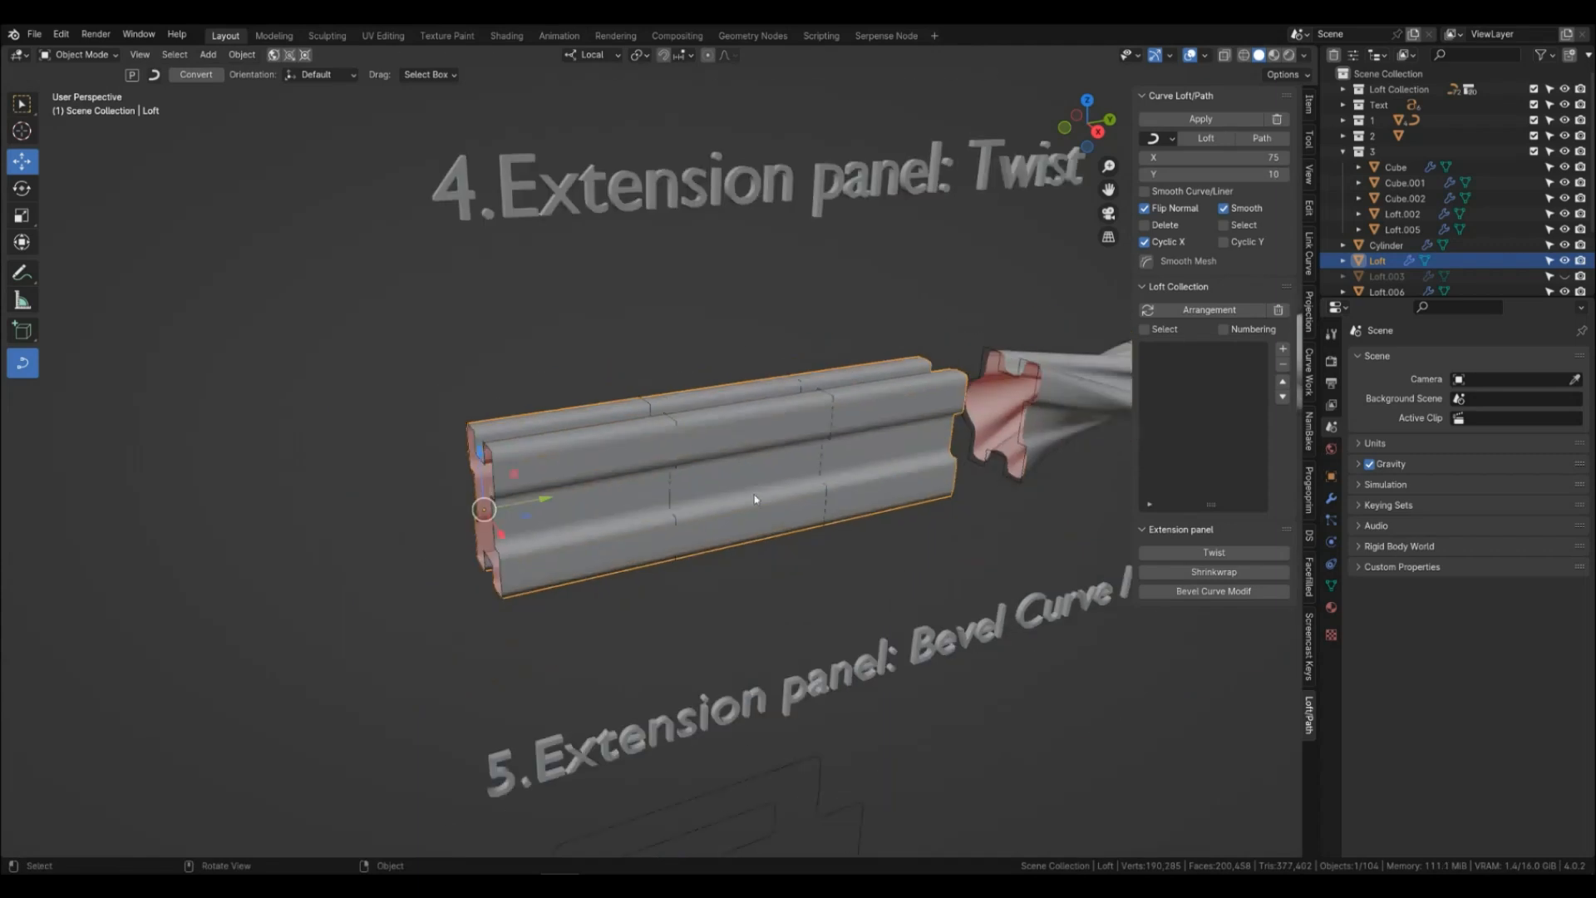
# Apply Twist from the Loft/Path extension tools to the new loft and set its angle to -60°.
pyautogui.hotkey('alt', 'a')
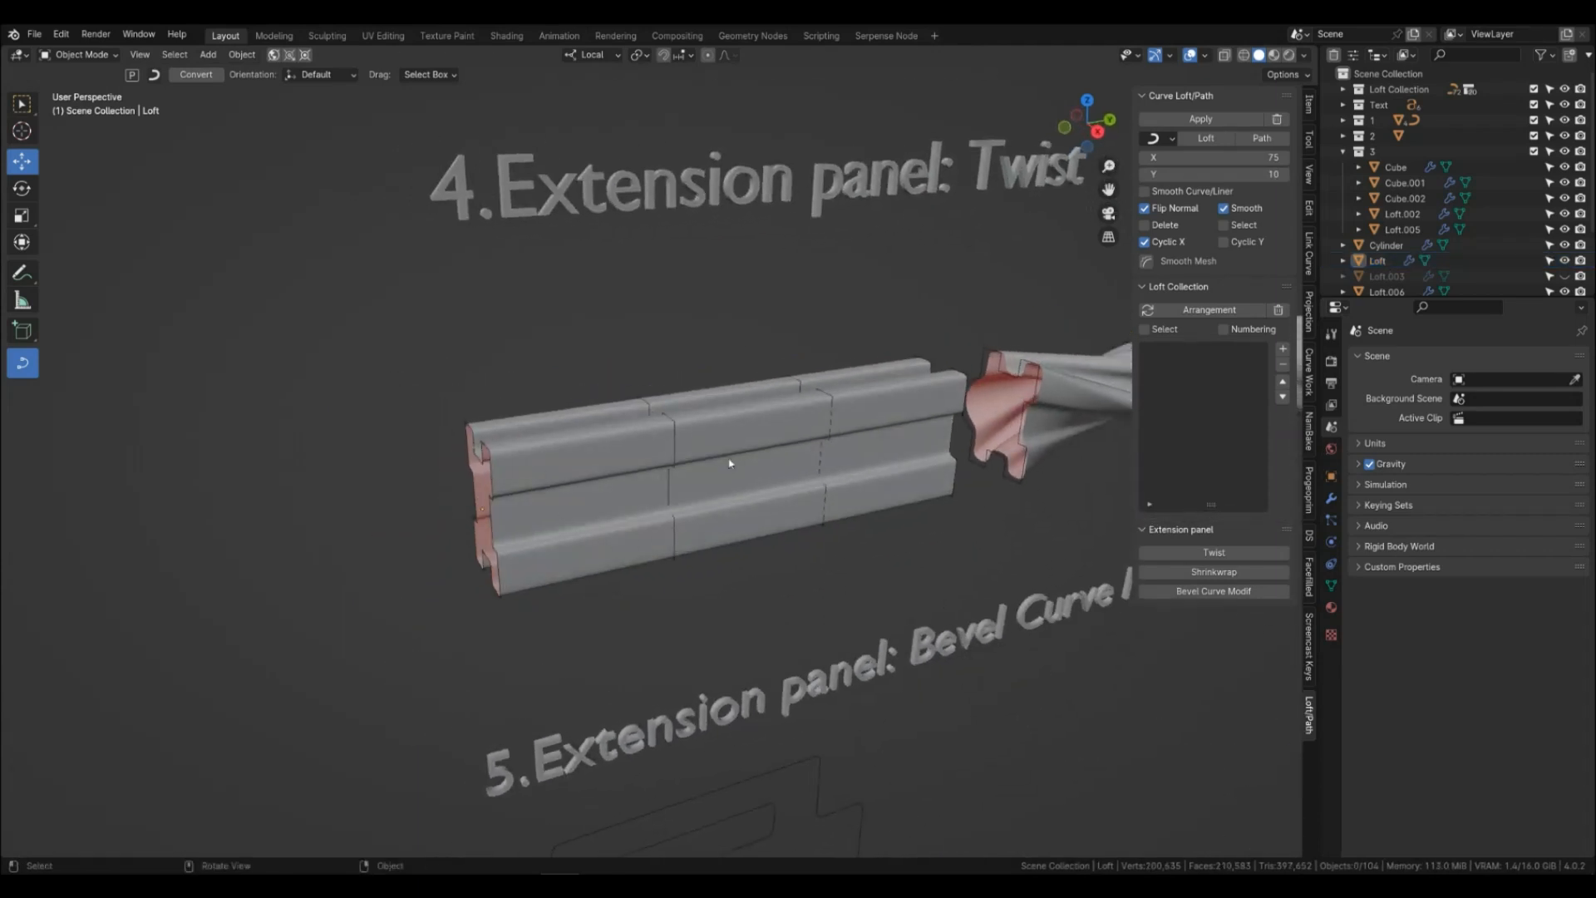
pyautogui.click(594, 511)
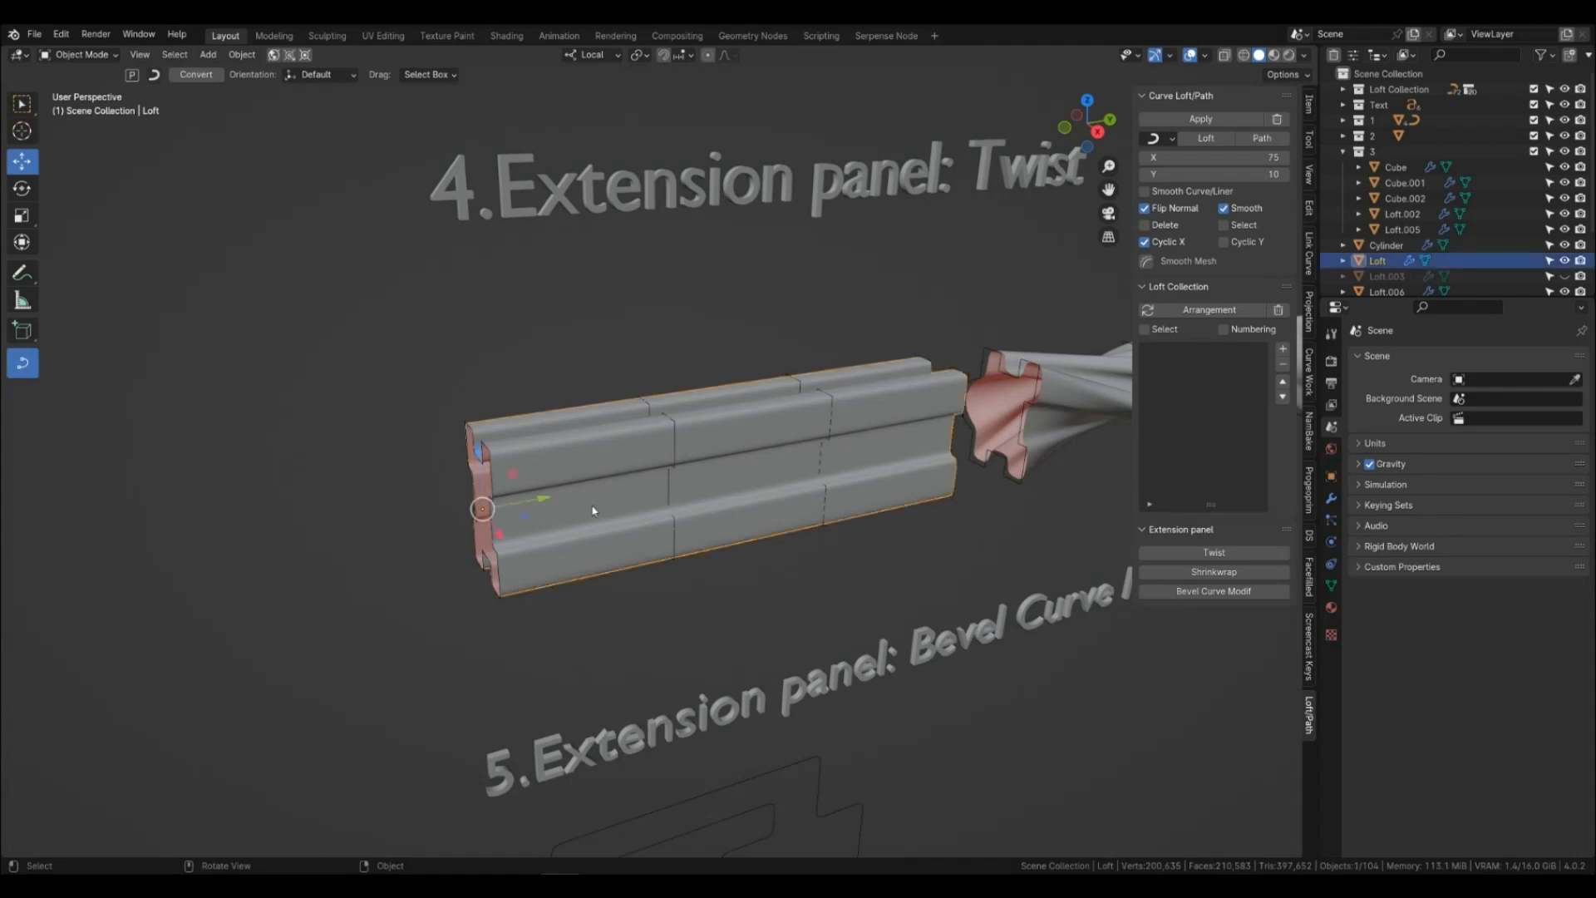
pyautogui.click(1204, 554)
pyautogui.moveTo(928, 552); pyautogui.dragTo(761, 549, button='middle')
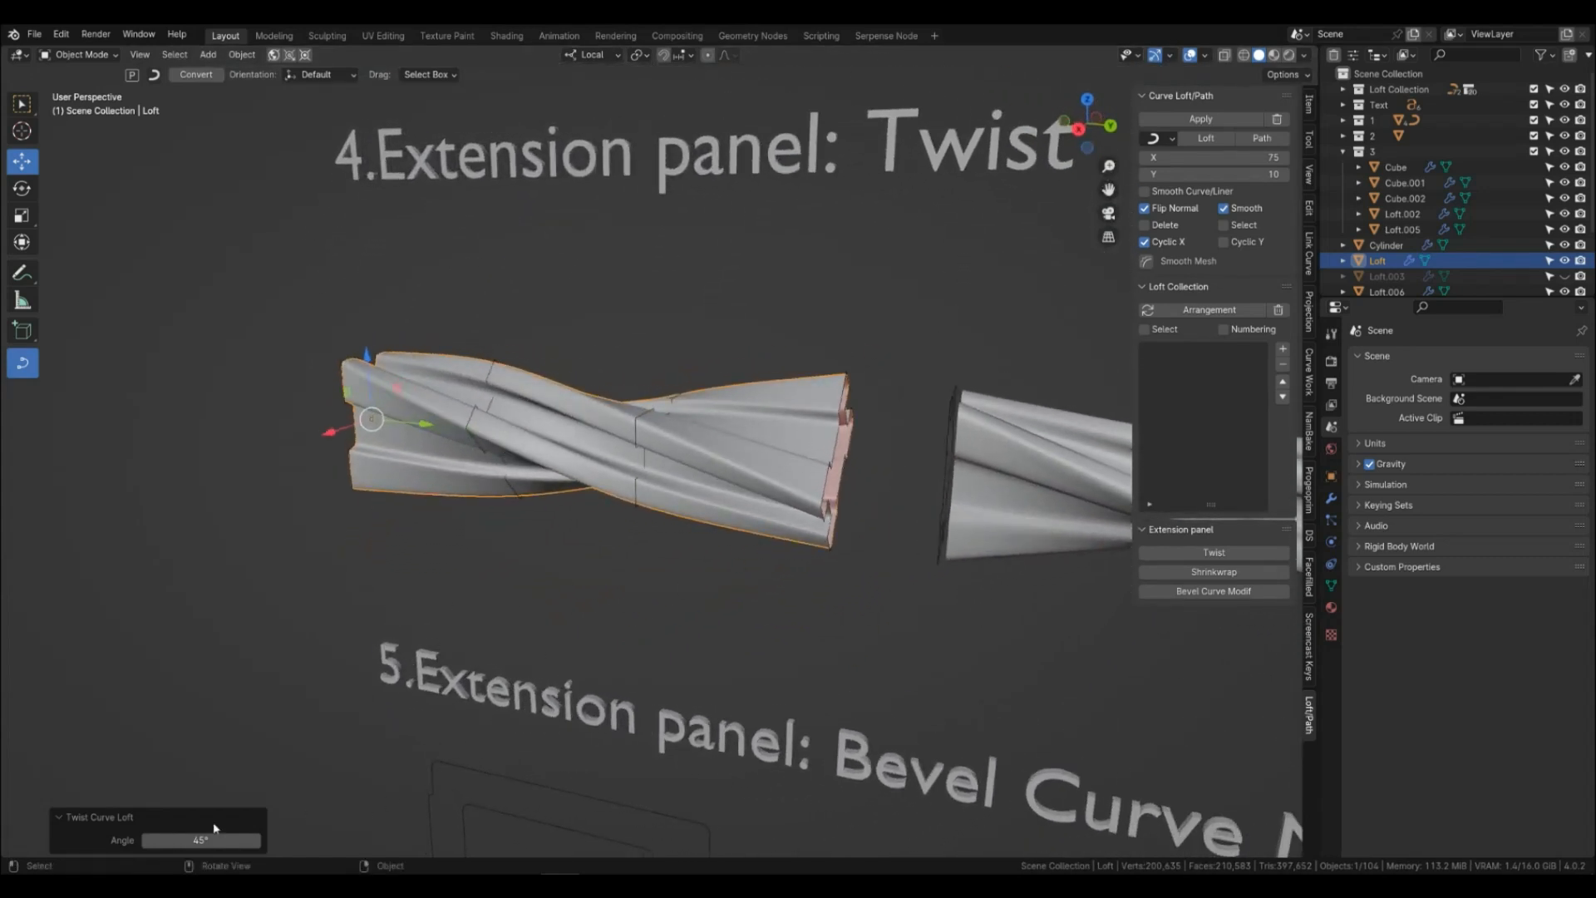
pyautogui.moveTo(197, 838); pyautogui.dragTo(164, 838)
pyautogui.moveTo(619, 620); pyautogui.dragTo(641, 656, button='middle')
pyautogui.moveTo(200, 840); pyautogui.dragTo(10, 840)
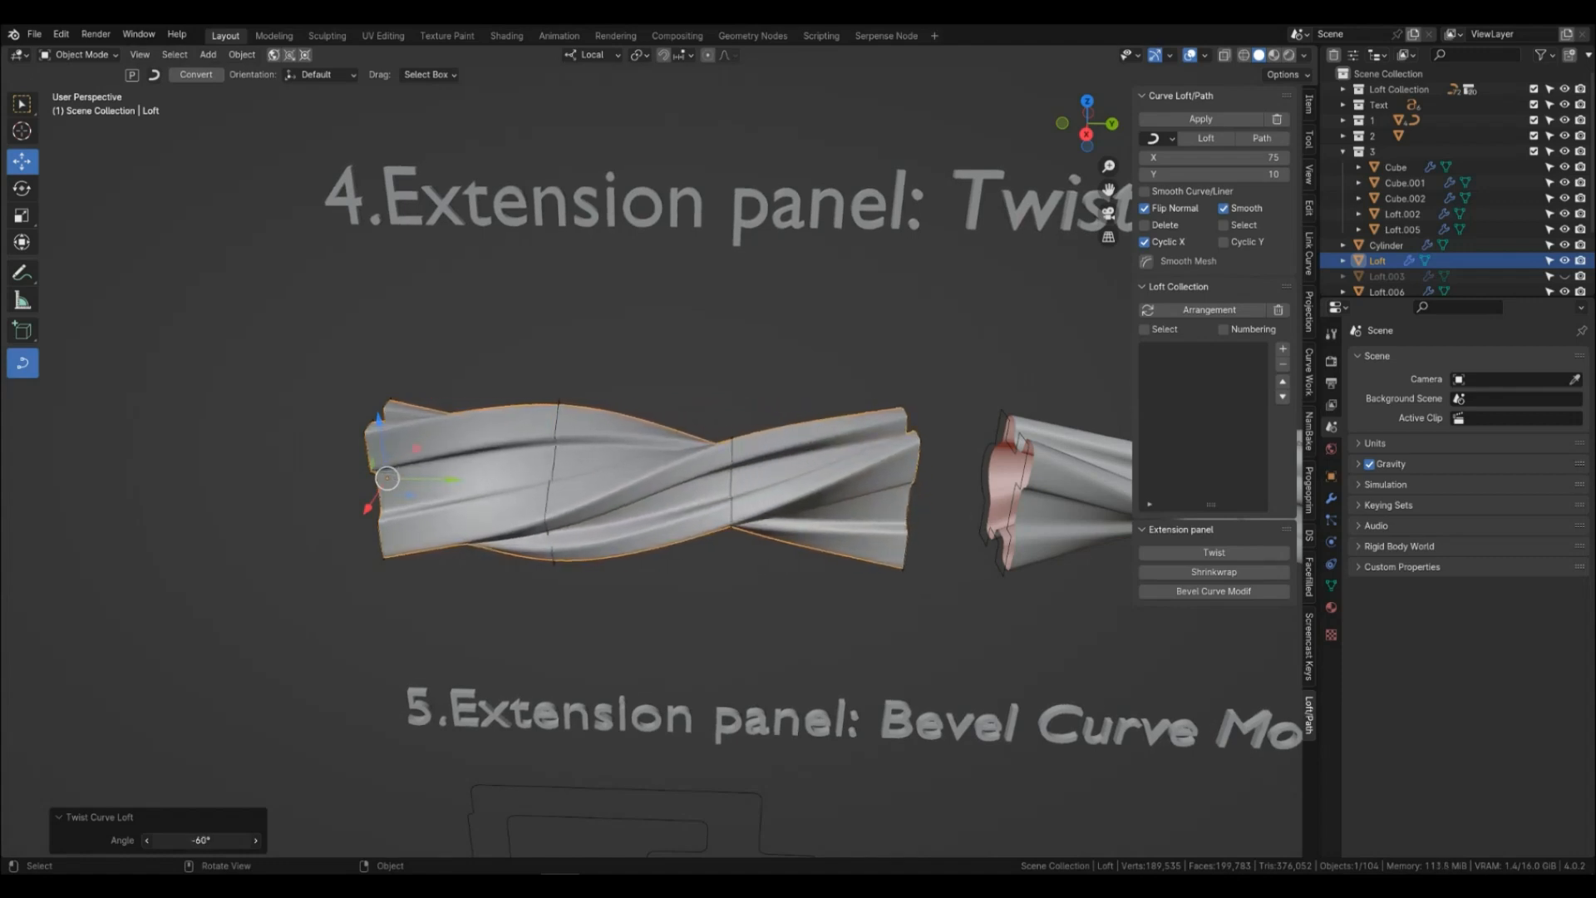
# Rotate the loft's second profile curve 54° about its local Z axis.
pyautogui.moveTo(766, 730); pyautogui.dragTo(662, 605, button='middle')
pyautogui.click(742, 608)
pyautogui.click(541, 518)
pyautogui.press('r')
pyautogui.press('z')
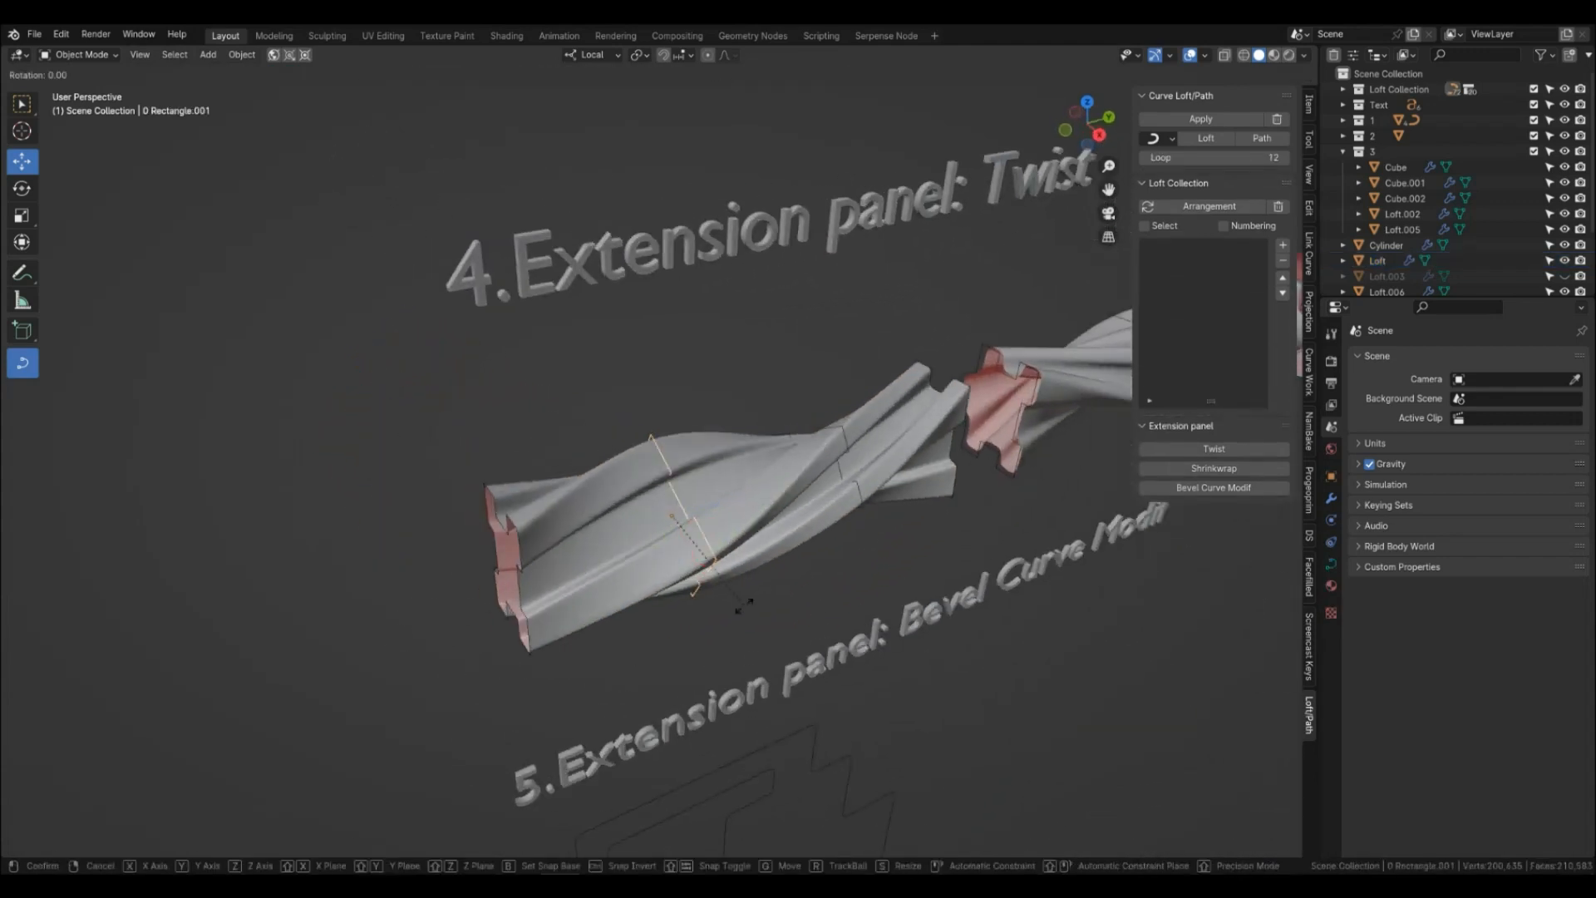
pyautogui.click(812, 652)
pyautogui.moveTo(812, 652); pyautogui.dragTo(703, 632, button='middle')
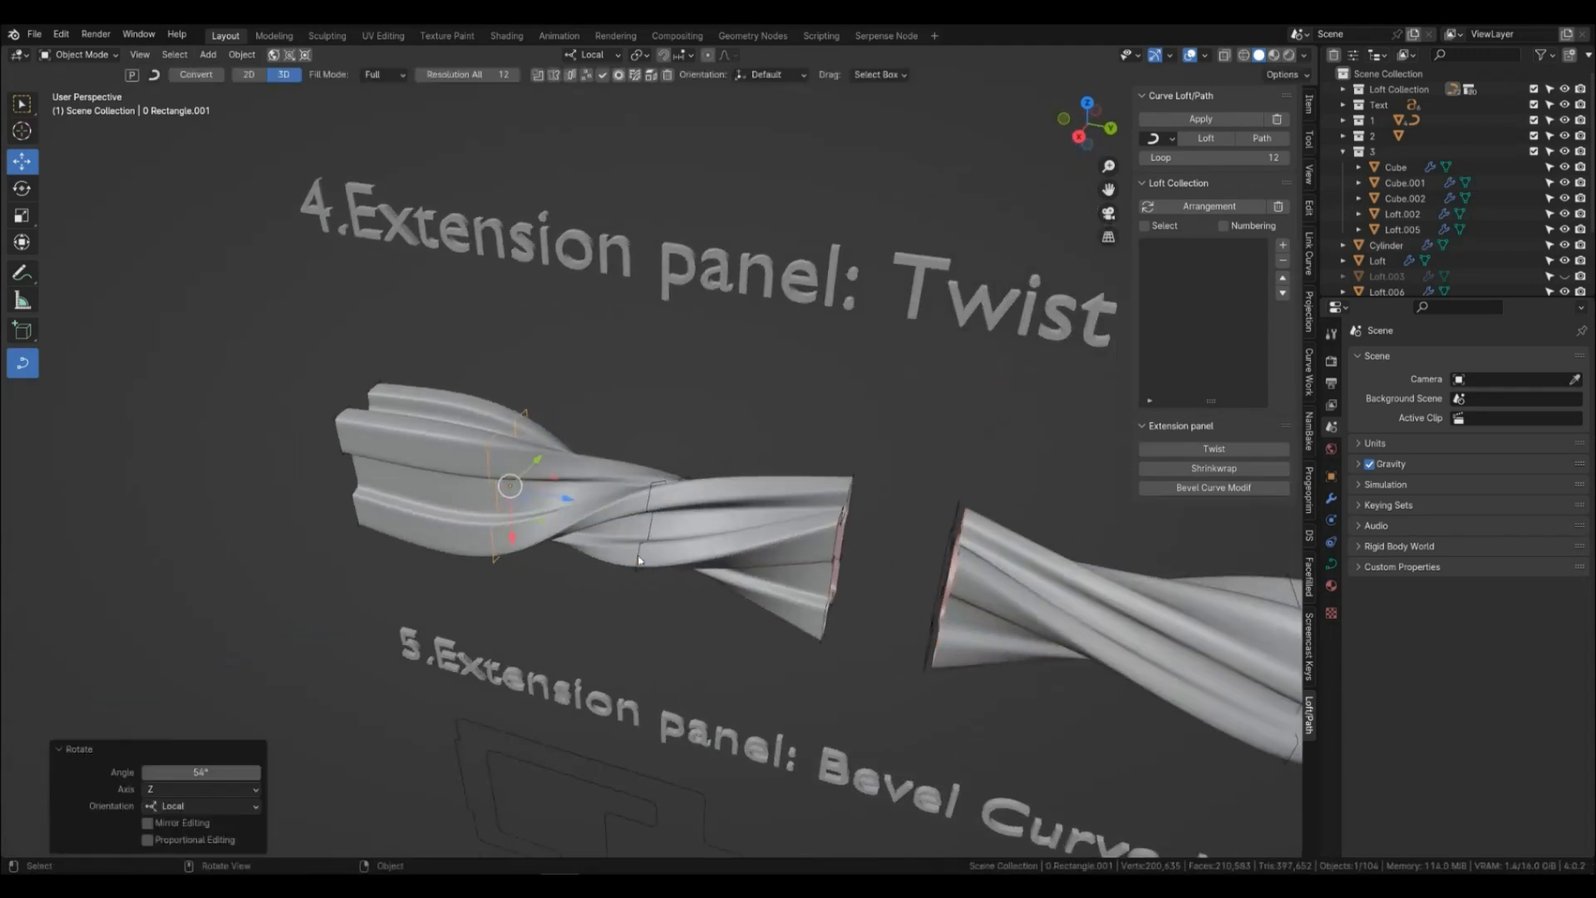
# Rotate the loft's third profile curve about its local Z axis to vary the twist.
pyautogui.click(642, 584)
pyautogui.press('z')
pyautogui.press('r')
pyautogui.press('z')
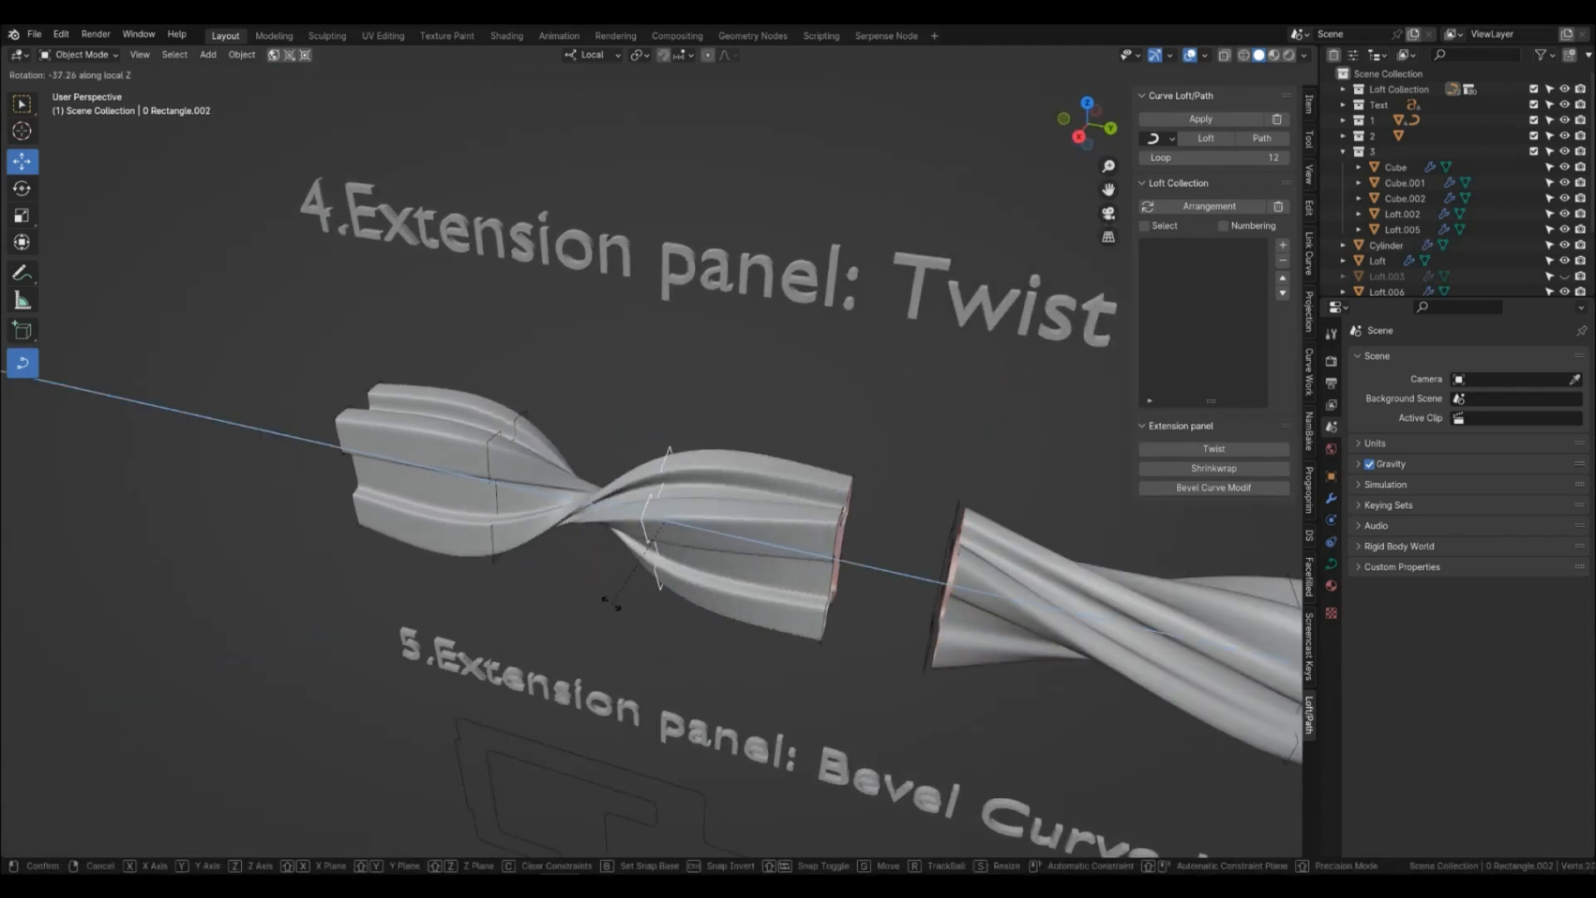
pyautogui.click(710, 616)
# Rotate the loft's end profile curve about its local Z axis to continue the twist.
pyautogui.click(824, 638)
pyautogui.press('z')
pyautogui.press('r')
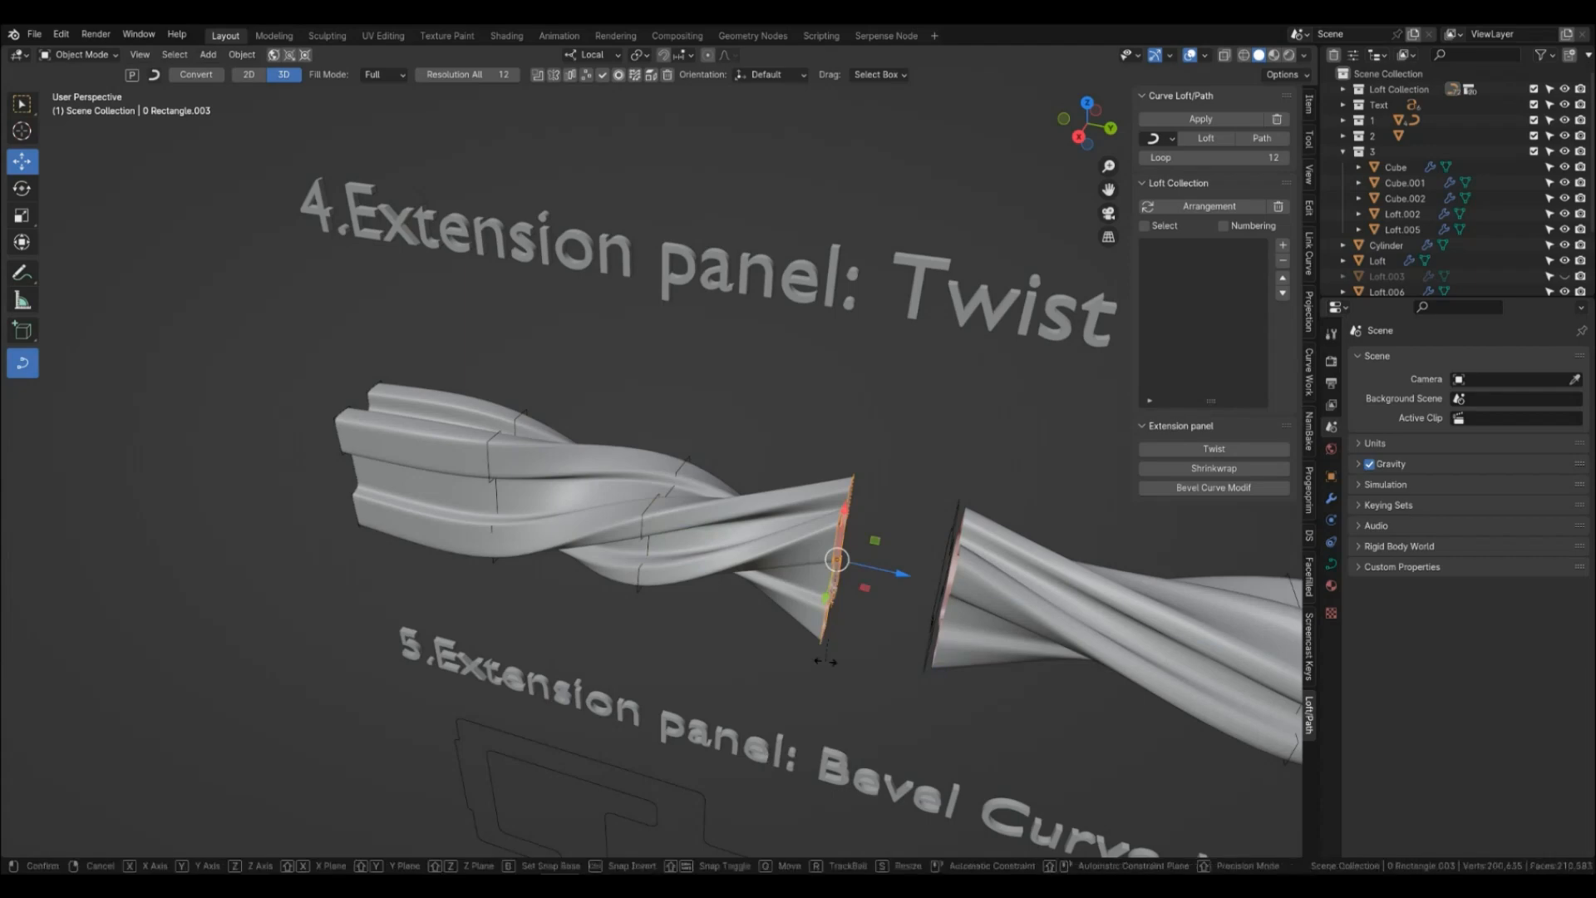
pyautogui.press('z')
pyautogui.click(875, 582)
pyautogui.click(711, 660)
pyautogui.moveTo(711, 665); pyautogui.dragTo(856, 545, button='middle')
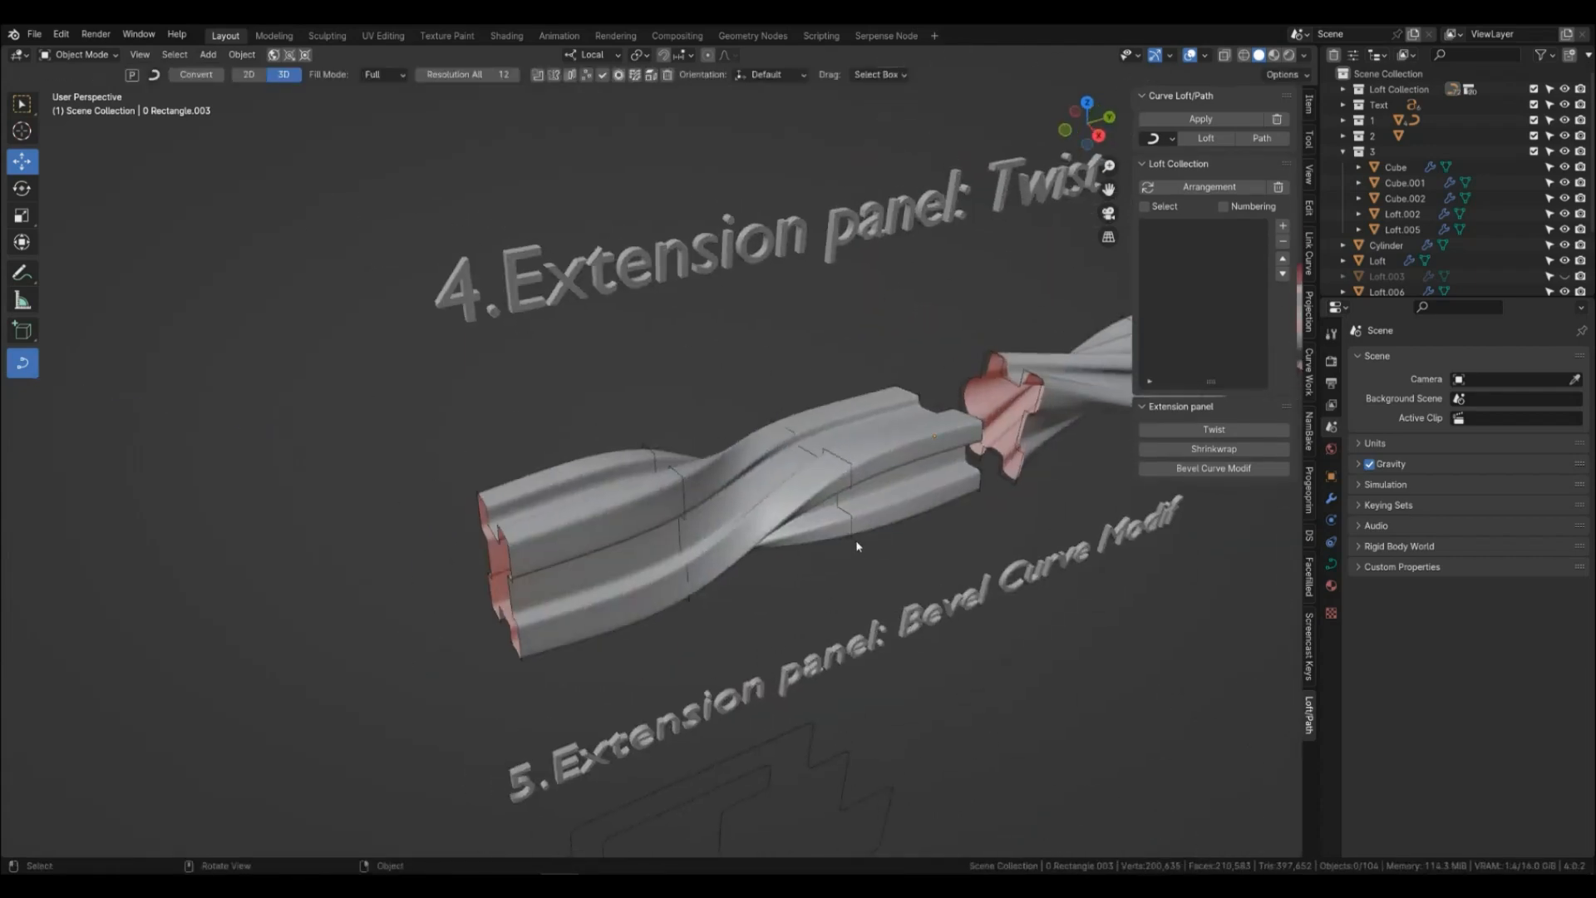
pyautogui.click(844, 546)
pyautogui.click(981, 494)
pyautogui.press('r')
pyautogui.press('z')
pyautogui.rightClick(982, 496)
# Delete the neighbouring twisted loft with its other profile curves, leaving only the single profile near the first loft's end.
pyautogui.moveTo(982, 496); pyautogui.dragTo(629, 597, button='middle')
pyautogui.click(830, 577)
pyautogui.scroll(-1, 797, 565)
pyautogui.moveTo(825, 576); pyautogui.dragTo(657, 433)
pyautogui.moveTo(781, 589); pyautogui.dragTo(834, 559, button='middle')
pyautogui.press('x')
pyautogui.click(834, 548)
pyautogui.moveTo(645, 559); pyautogui.dragTo(721, 552, button='middle')
# Rotate the leftover profile curve 45° about its local Z axis and adjust its distance from the loft's end along that axis.
pyautogui.click(722, 551)
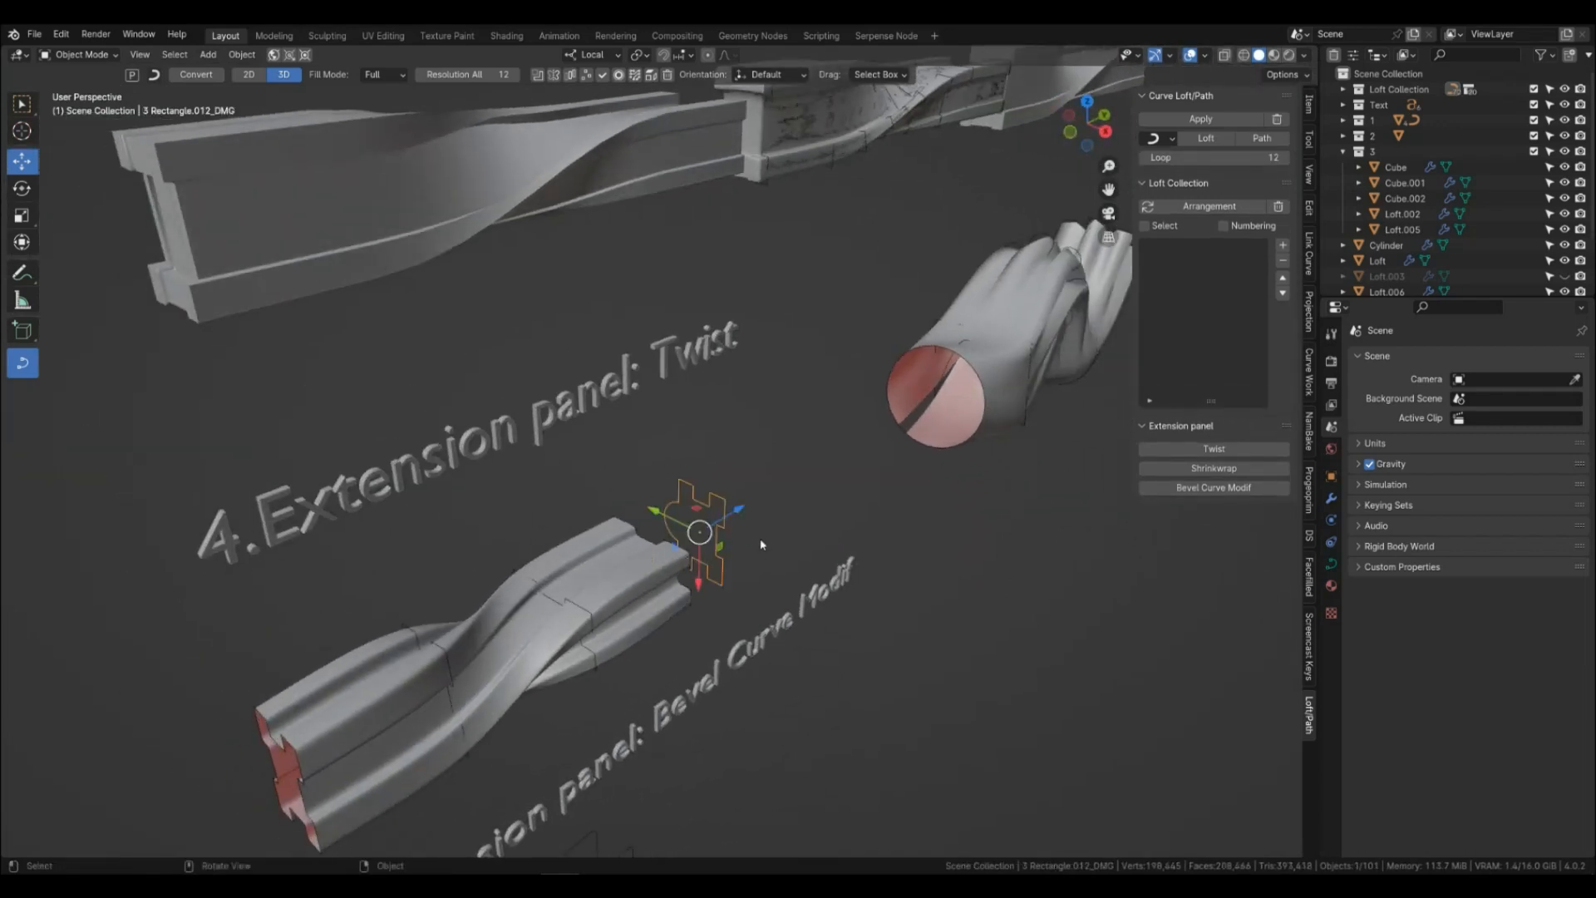
pyautogui.moveTo(738, 509); pyautogui.dragTo(751, 505)
pyautogui.moveTo(852, 536); pyautogui.dragTo(744, 556, button='middle')
pyautogui.moveTo(631, 525); pyautogui.dragTo(634, 525)
pyautogui.moveTo(600, 607); pyautogui.dragTo(642, 612, button='middle')
pyautogui.write('rz45')
pyautogui.press('Return')
pyautogui.moveTo(661, 512); pyautogui.dragTo(672, 510)
pyautogui.moveTo(647, 582); pyautogui.dragTo(680, 595, button='middle')
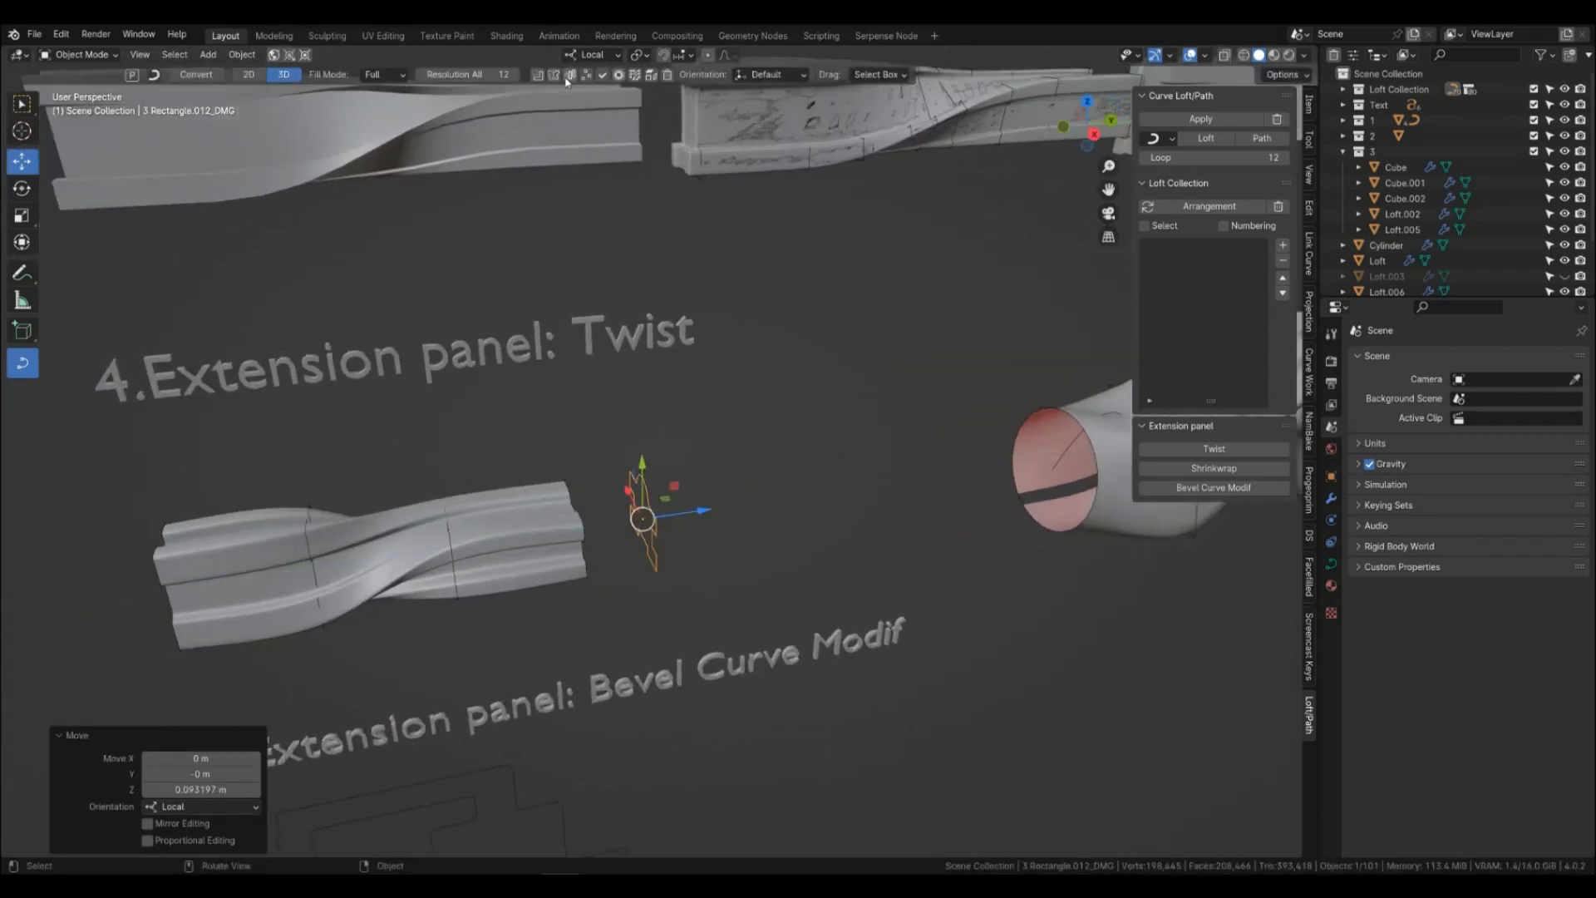
# Array the leftover profile into a row of three and delete the existing loft surface.
pyautogui.click(569, 75)
pyautogui.click(491, 550)
pyautogui.press('x')
pyautogui.click(491, 550)
# Create one loft through all seven rectangular profile curves.
pyautogui.moveTo(871, 567); pyautogui.dragTo(84, 468)
pyautogui.click(1205, 138)
pyautogui.moveTo(748, 499); pyautogui.dragTo(824, 482, button='middle')
pyautogui.click(998, 447)
pyautogui.click(750, 467)
pyautogui.scroll(2, 722, 496)
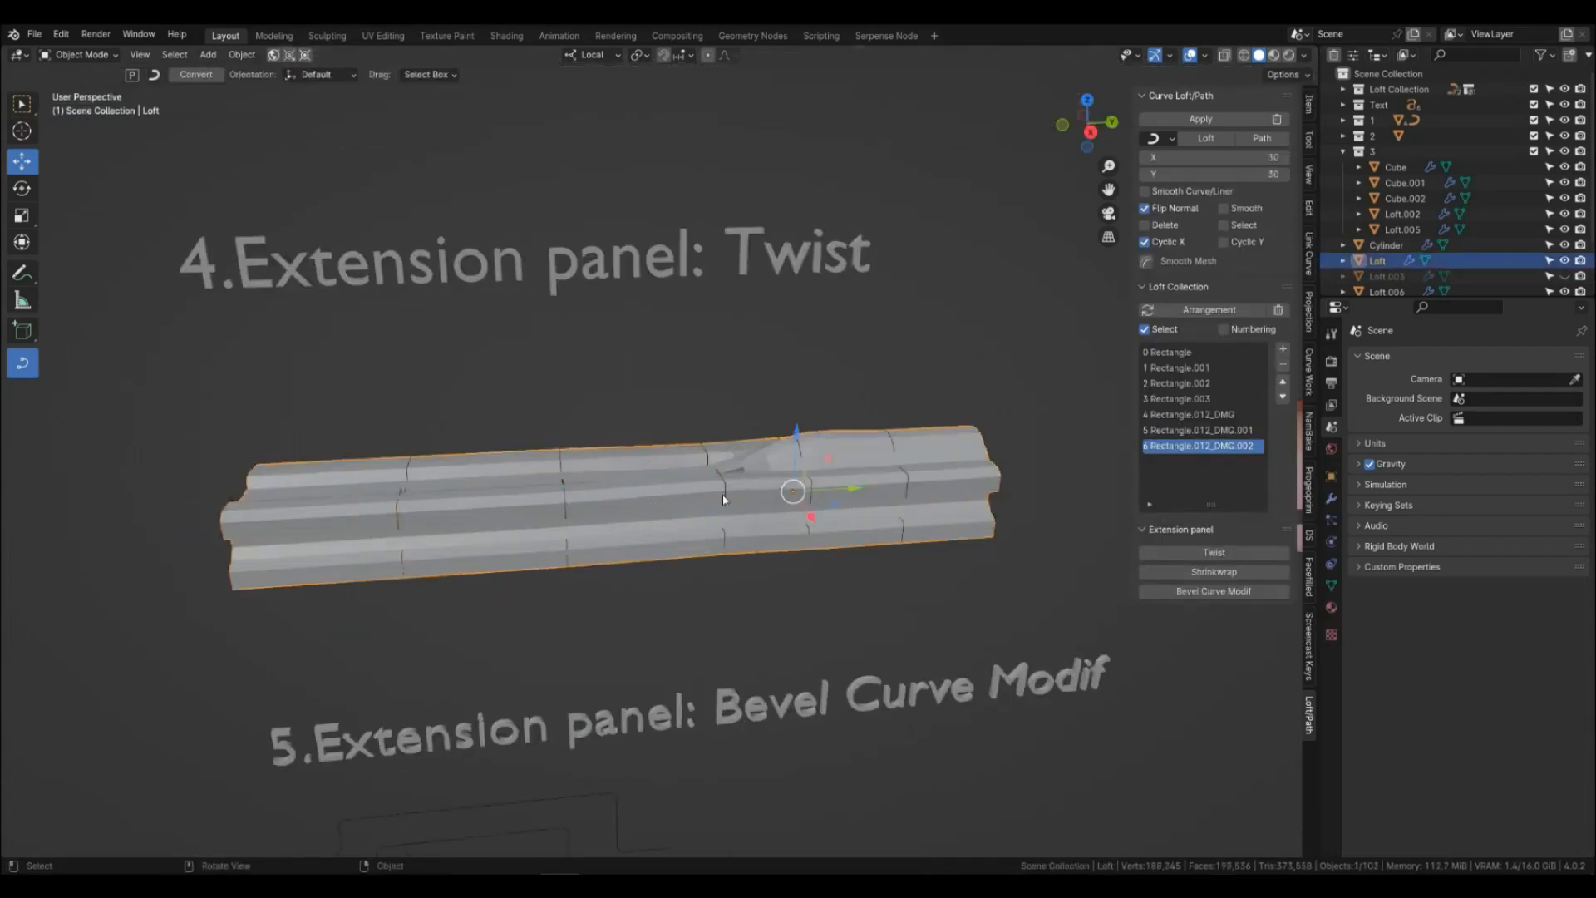
# Slide one of the new loft's middle profile curves along the loft axis to adjust its spacing.
pyautogui.click(722, 482)
pyautogui.moveTo(769, 496); pyautogui.dragTo(733, 499)
pyautogui.click(748, 542)
# Turn on Smooth for the loft, set its X resolution to 64 and add a level 2 subdivision.
pyautogui.click(1224, 209)
pyautogui.scroll(-3, 773, 532)
pyautogui.moveTo(761, 532); pyautogui.dragTo(800, 542, button='middle')
pyautogui.scroll(2, 794, 540)
pyautogui.moveTo(1259, 159); pyautogui.dragTo(1296, 159)
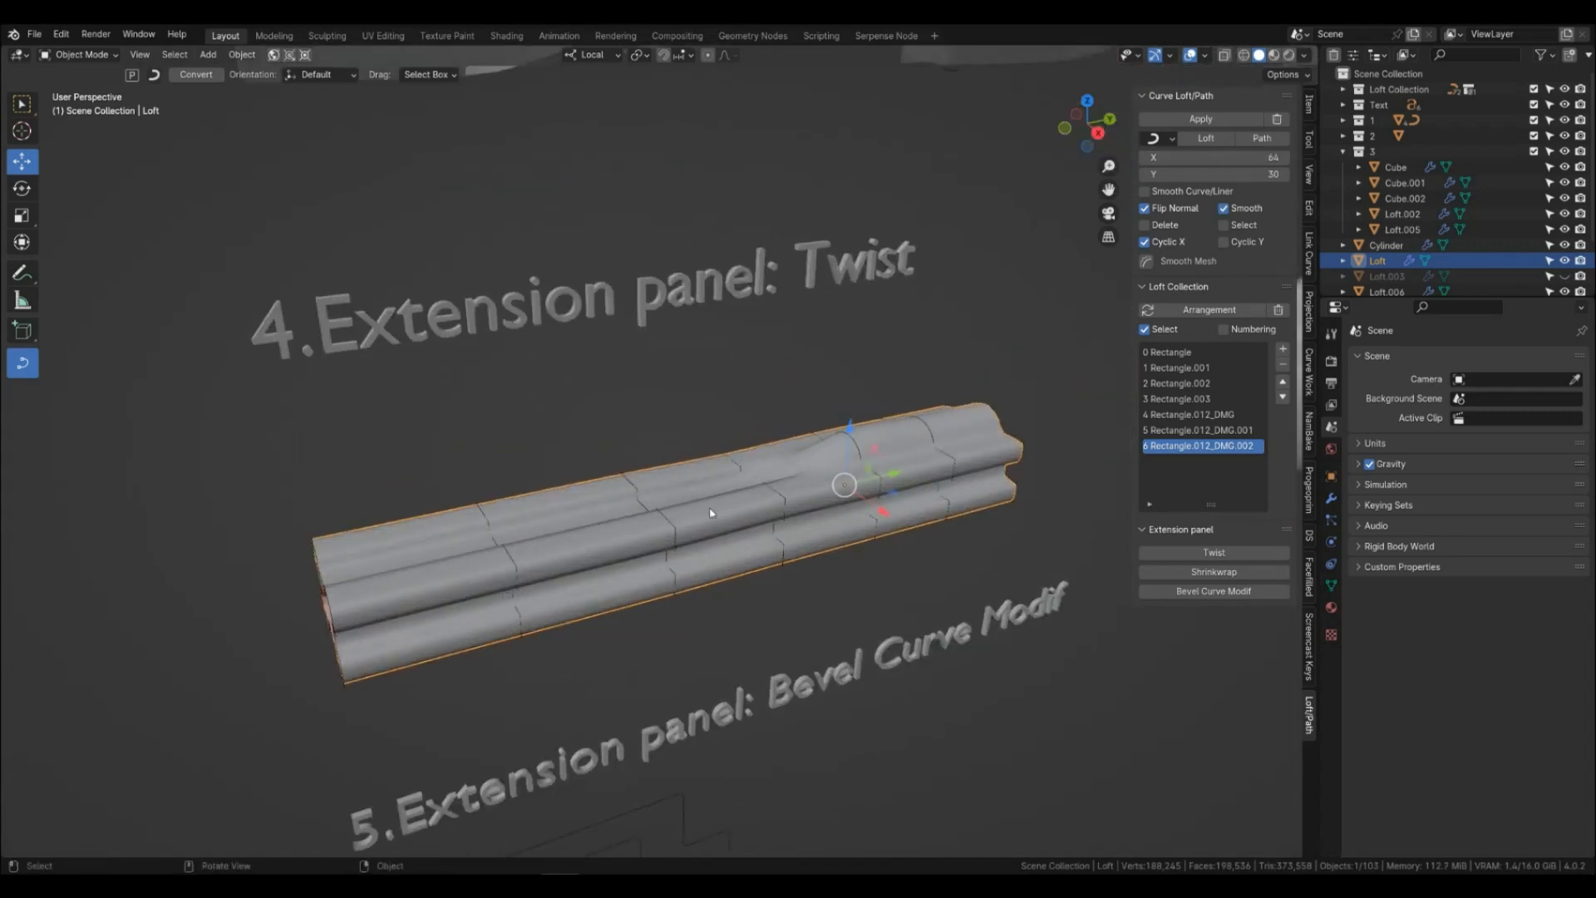
pyautogui.hotkey('ctrl', '2')
# Delete one of the loft's inner profile curves.
pyautogui.moveTo(610, 549); pyautogui.dragTo(581, 552, button='middle')
pyautogui.click(573, 553)
pyautogui.press('x')
pyautogui.click(577, 552)
# Slide two of the remaining inner profile curves along the loft axis to even out the spacing.
pyautogui.click(702, 535)
pyautogui.click(693, 535)
pyautogui.moveTo(735, 519); pyautogui.dragTo(644, 523)
pyautogui.click(818, 520)
pyautogui.click(820, 520)
pyautogui.moveTo(861, 508); pyautogui.dragTo(782, 513)
# Apply Twist to the long loft and adjust its angle.
pyautogui.click(753, 574)
pyautogui.moveTo(753, 573); pyautogui.dragTo(819, 532, button='middle')
pyautogui.click(765, 557)
pyautogui.click(1157, 553)
pyautogui.moveTo(200, 839)
pyautogui.mouseDown()
pyautogui.moveTo(173, 839)
pyautogui.moveTo(235, 839)
pyautogui.moveTo(191, 840)
pyautogui.moveTo(210, 840)
pyautogui.mouseUp()
pyautogui.moveTo(792, 689)
pyautogui.mouseDown(button='middle')
pyautogui.moveTo(667, 695)
pyautogui.moveTo(800, 687)
pyautogui.mouseUp(button='middle')
pyautogui.scroll(1, 777, 513)
pyautogui.moveTo(785, 453)
pyautogui.mouseDown(button='middle')
pyautogui.moveTo(557, 571)
pyautogui.moveTo(641, 559)
pyautogui.moveTo(776, 457)
pyautogui.moveTo(826, 527)
pyautogui.moveTo(806, 577)
pyautogui.moveTo(635, 611)
pyautogui.mouseUp(button='middle')
pyautogui.click(813, 561)
# Delete the bent loft that follows the wavy path, keeping the path and the row of profile curves.
pyautogui.scroll(-2, 831, 557)
pyautogui.keyDown('shift'); pyautogui.moveTo(890, 613); pyautogui.dragTo(391, 618, button='middle'); pyautogui.keyUp('shift')
pyautogui.keyDown('shift'); pyautogui.moveTo(502, 626); pyautogui.dragTo(506, 645, button='middle'); pyautogui.keyUp('shift')
pyautogui.keyDown('shift'); pyautogui.moveTo(609, 656); pyautogui.dragTo(602, 638, button='middle'); pyautogui.keyUp('shift')
pyautogui.keyDown('shift'); pyautogui.moveTo(714, 647); pyautogui.dragTo(664, 656, button='middle'); pyautogui.keyUp('shift')
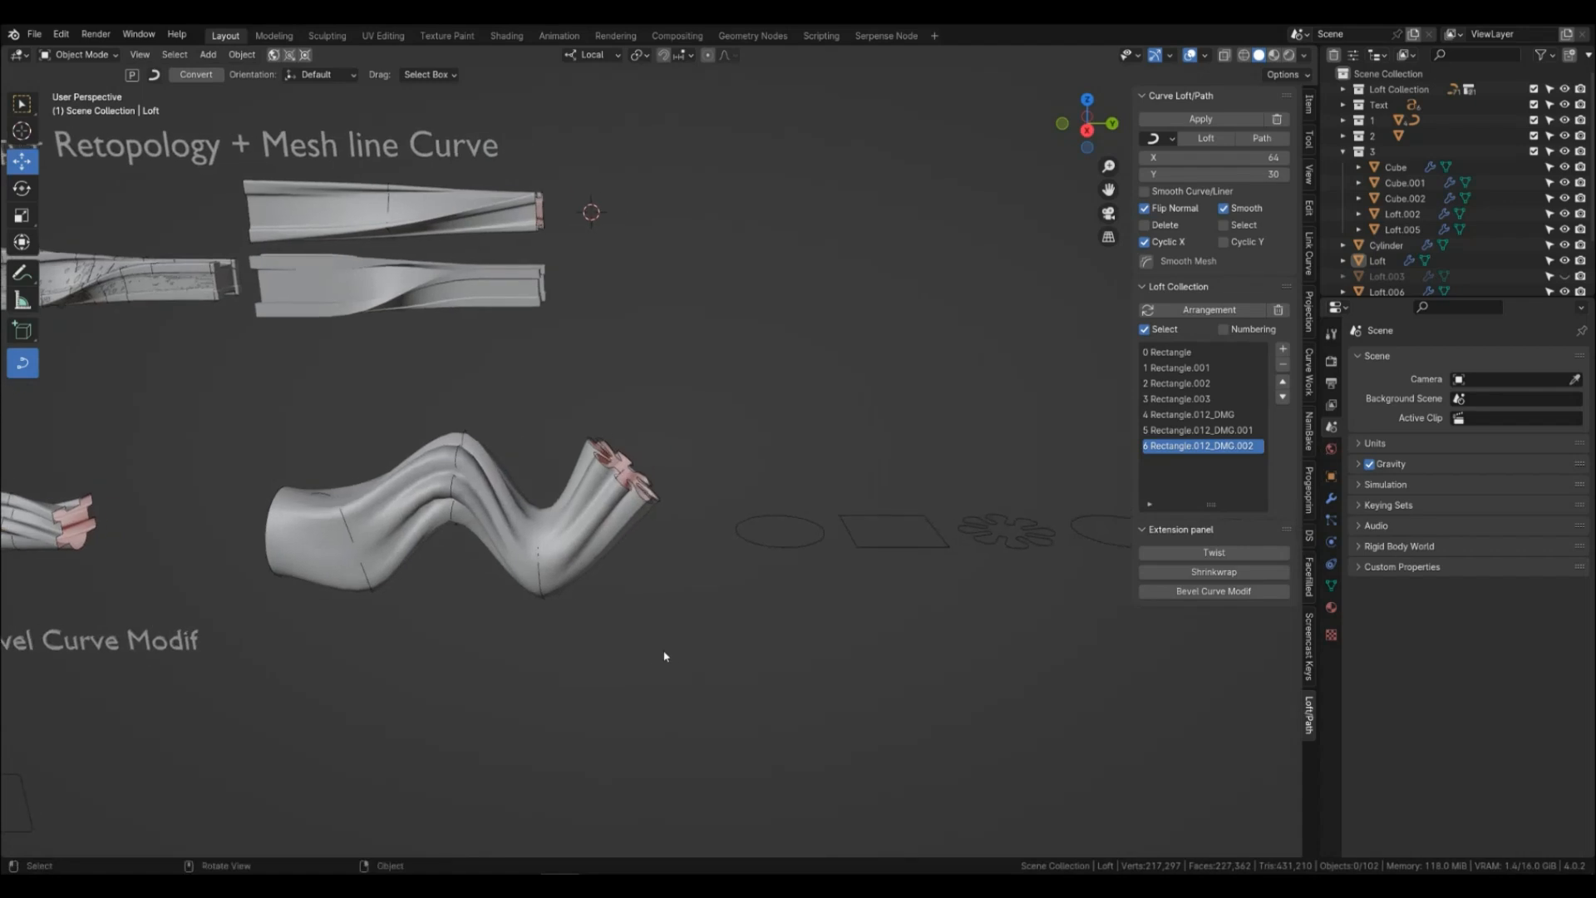
pyautogui.click(618, 549)
pyautogui.press('x')
pyautogui.click(618, 549)
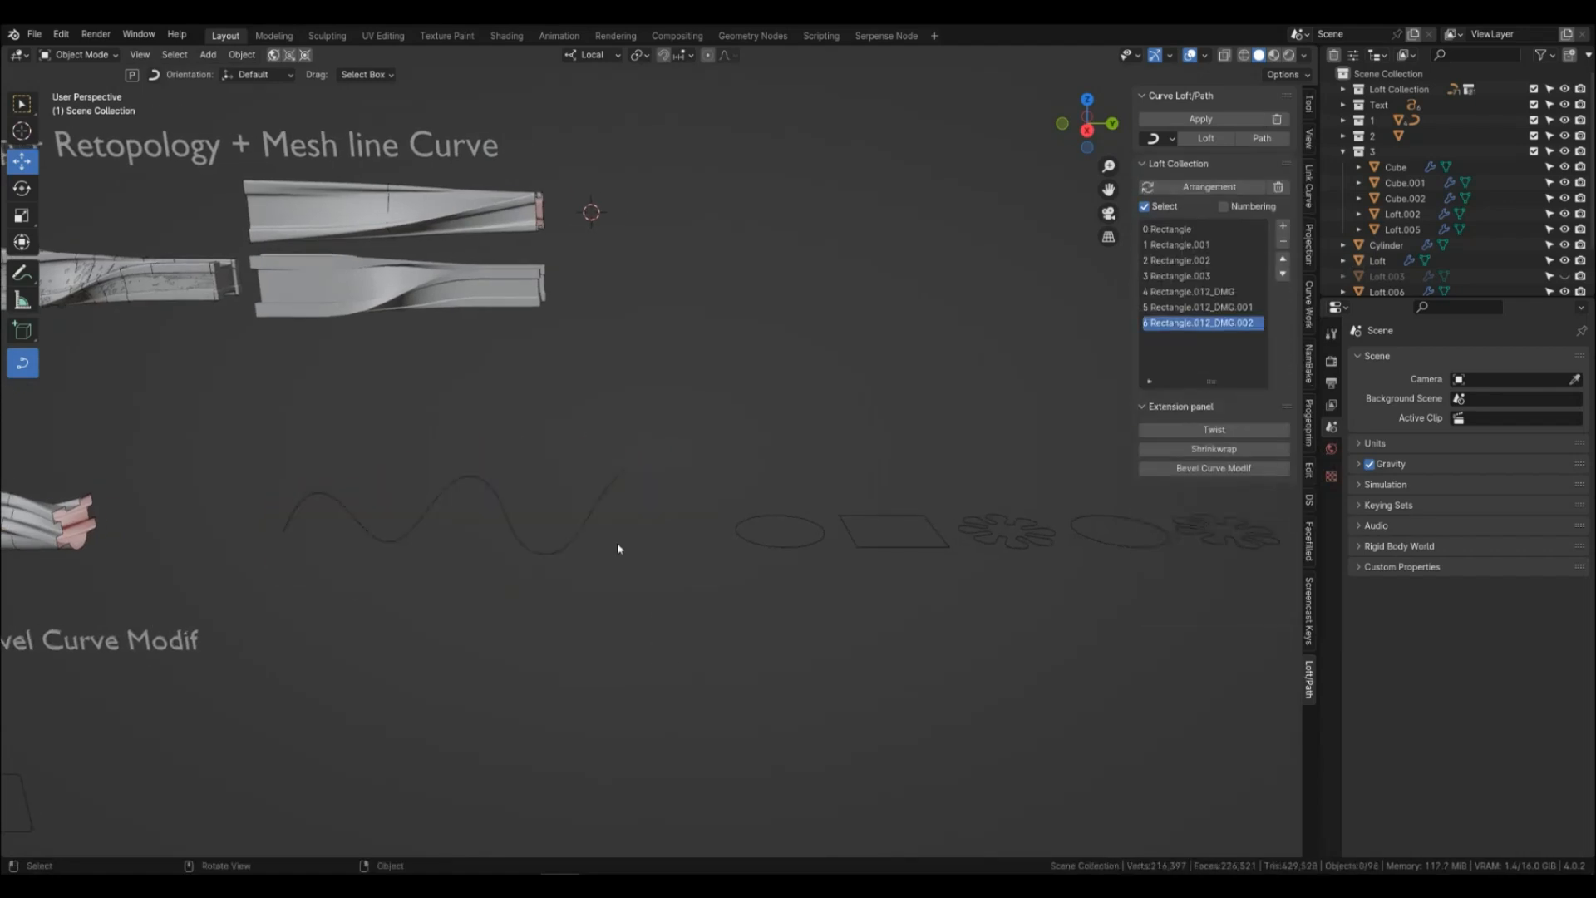
# Clear the loft collection and generate a path loft along the wavy curve from the circle, rectangle and flower profiles.
pyautogui.click(578, 553)
pyautogui.scroll(-1, 611, 574)
pyautogui.click(645, 577)
pyautogui.moveTo(529, 457); pyautogui.dragTo(673, 620)
pyautogui.click(1278, 206)
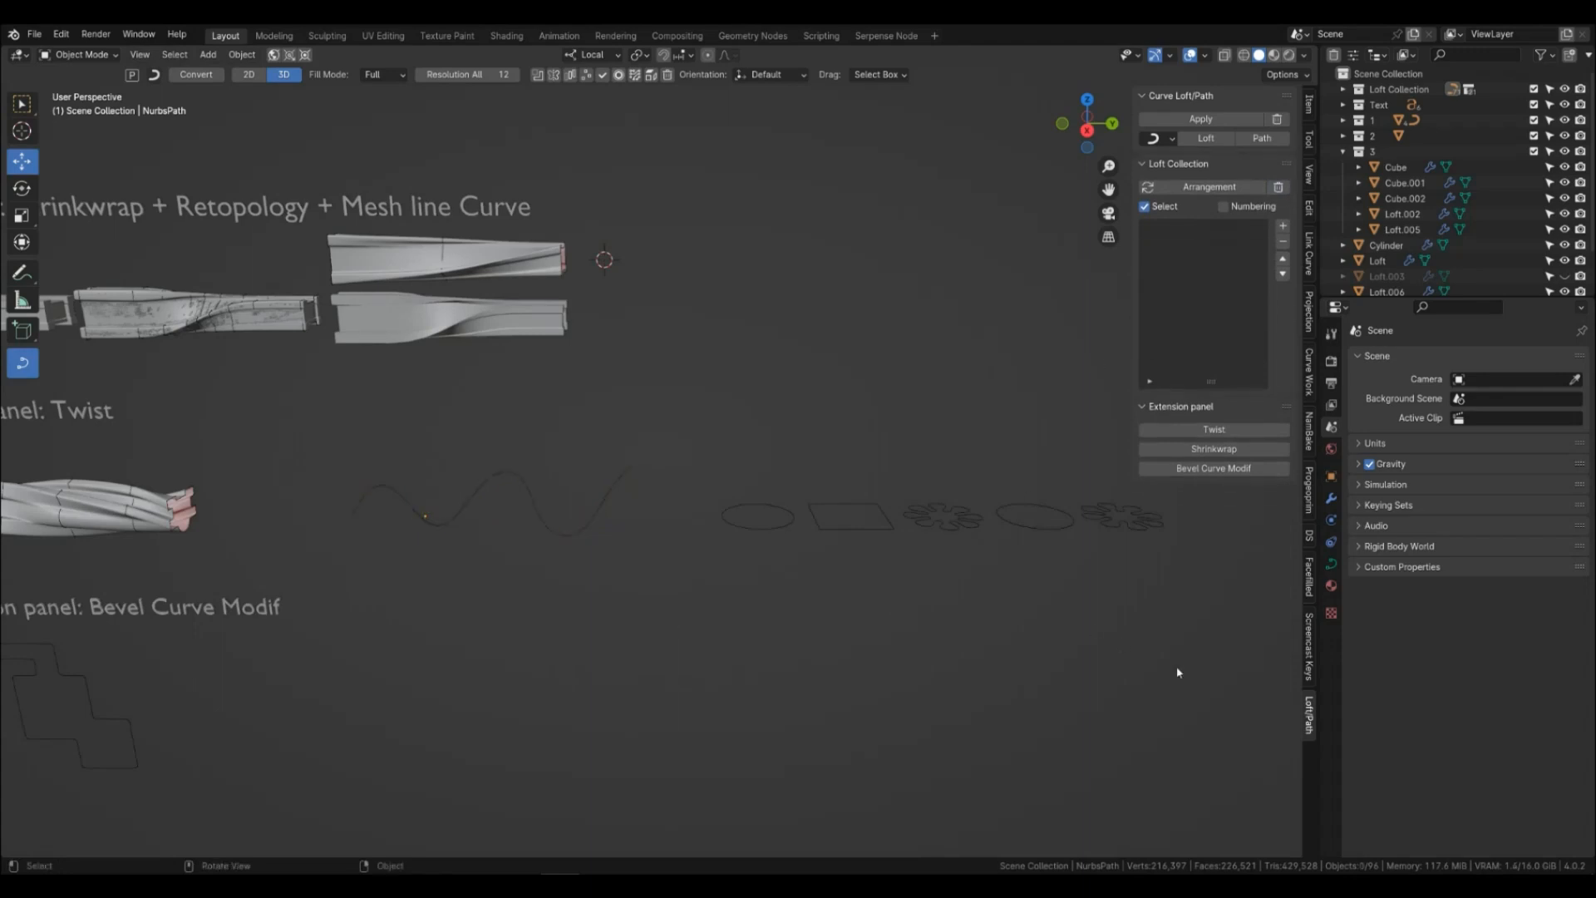
pyautogui.moveTo(1172, 661); pyautogui.dragTo(723, 447)
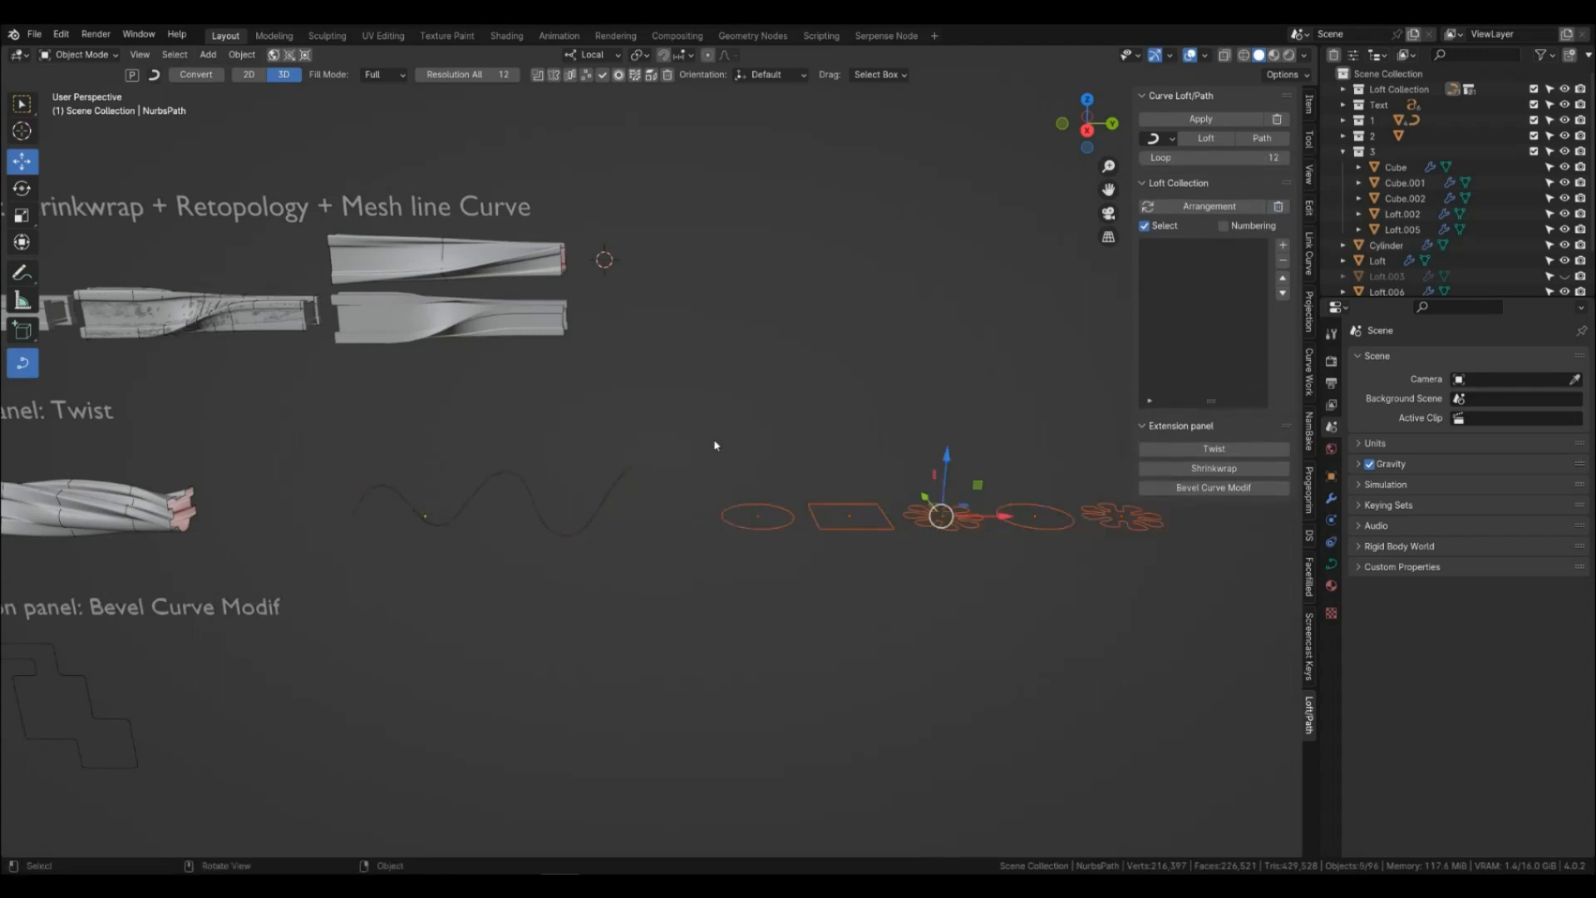
pyautogui.click(1261, 144)
# Turn on Smooth and Smooth Mesh for the path loft and add a level 2 subdivision.
pyautogui.click(1224, 208)
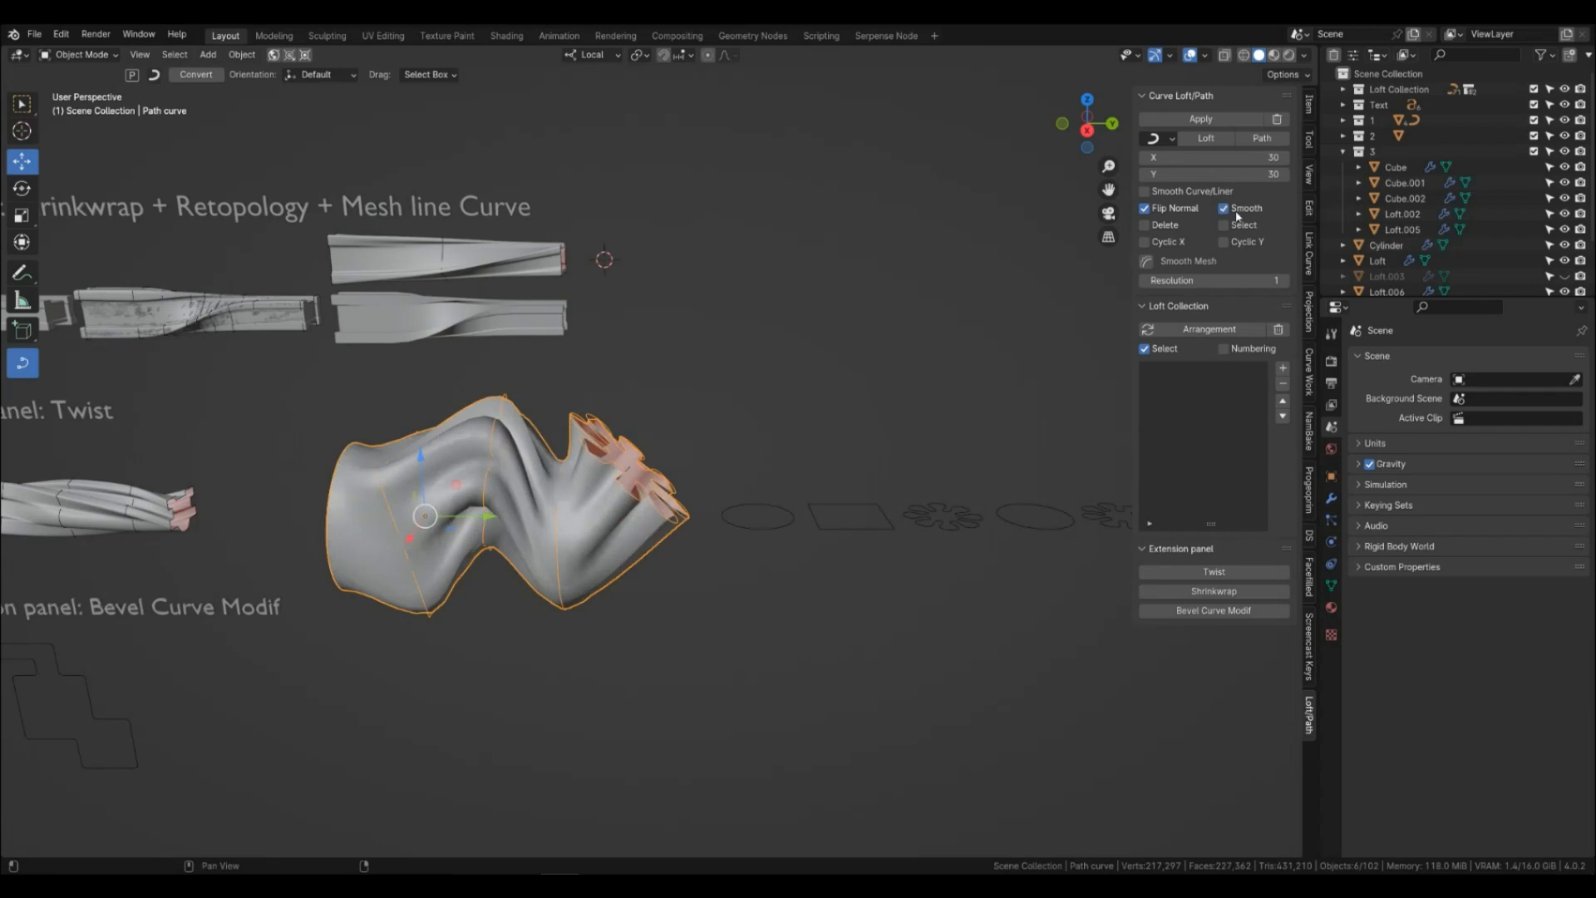
pyautogui.click(1148, 262)
pyautogui.hotkey('ctrl', '2')
# Set the path loft's resolution to X 55 and Y 44, with Smooth Mesh at 15.
pyautogui.moveTo(1214, 174); pyautogui.dragTo(1272, 173)
pyautogui.moveTo(1214, 157); pyautogui.dragTo(1272, 157)
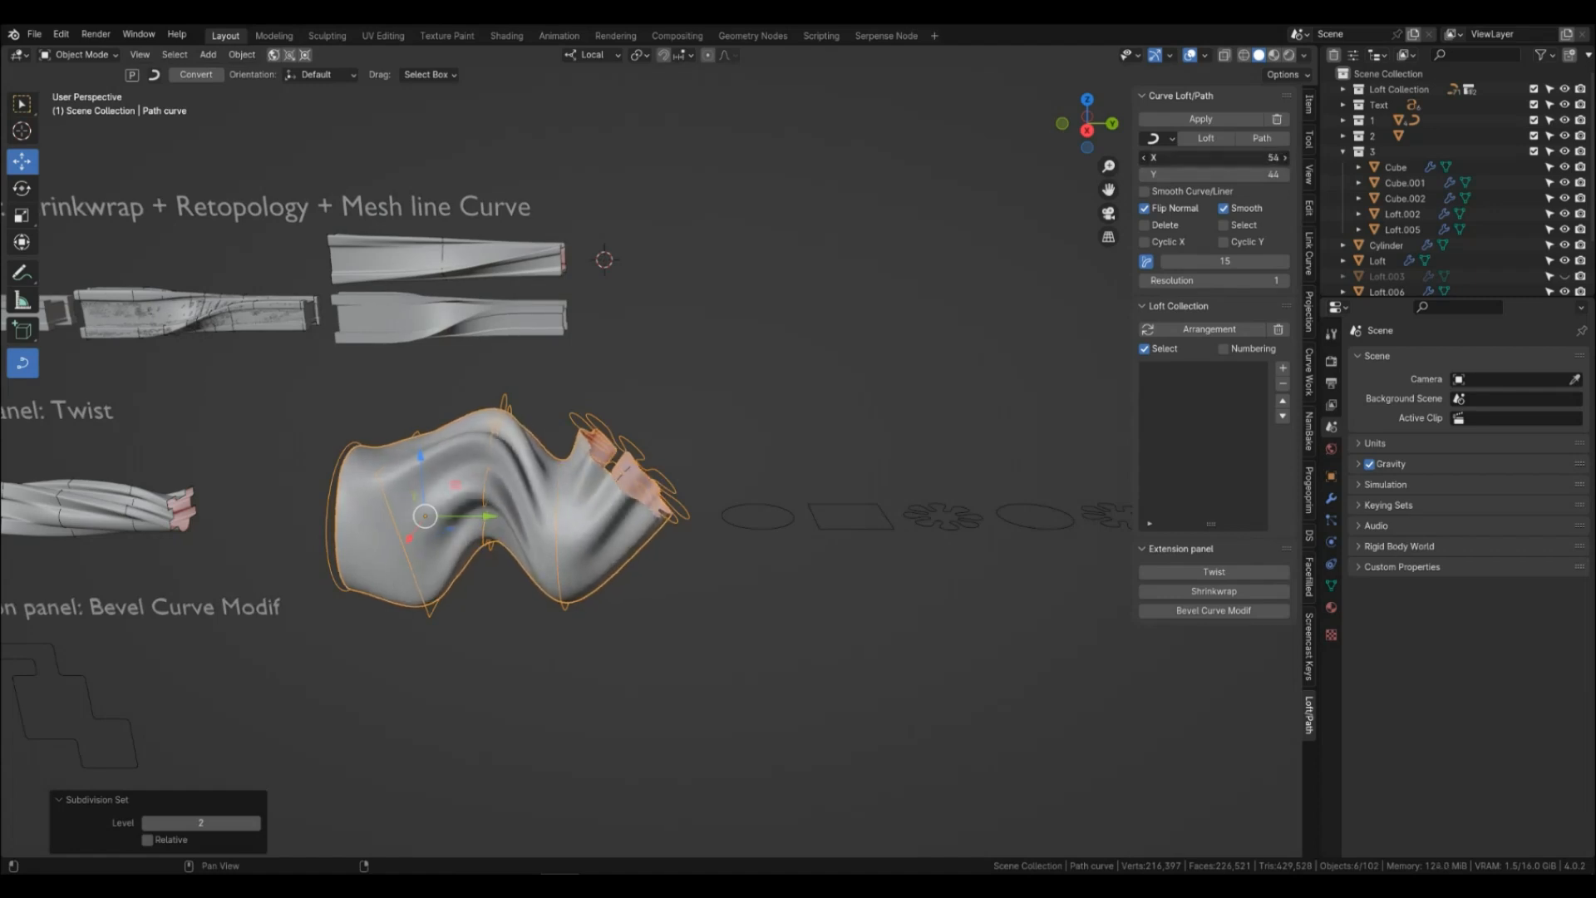
pyautogui.moveTo(736, 480); pyautogui.dragTo(743, 492, button='middle')
pyautogui.moveTo(1230, 262)
pyautogui.mouseDown()
pyautogui.moveTo(1251, 262)
pyautogui.moveTo(1231, 262)
pyautogui.mouseUp()
pyautogui.moveTo(657, 574)
pyautogui.mouseDown(button='middle')
pyautogui.moveTo(694, 559)
pyautogui.moveTo(658, 568)
pyautogui.mouseUp(button='middle')
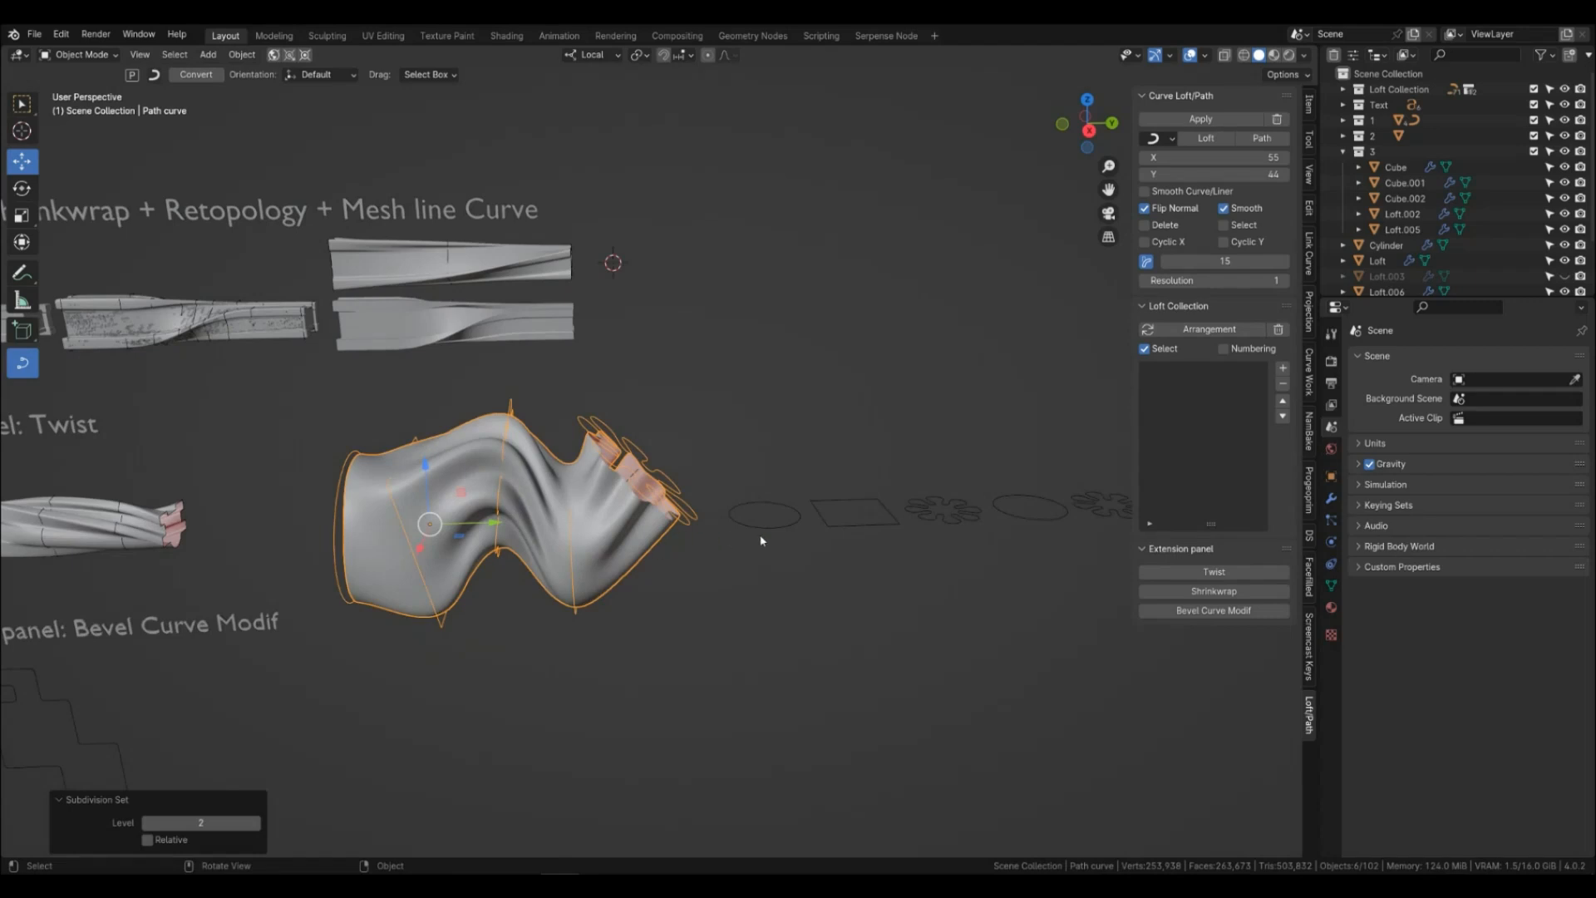
pyautogui.scroll(-2, 761, 540)
pyautogui.click(946, 491)
pyautogui.moveTo(944, 516); pyautogui.dragTo(965, 597, button='middle')
pyautogui.click(965, 597)
pyautogui.scroll(2, 758, 624)
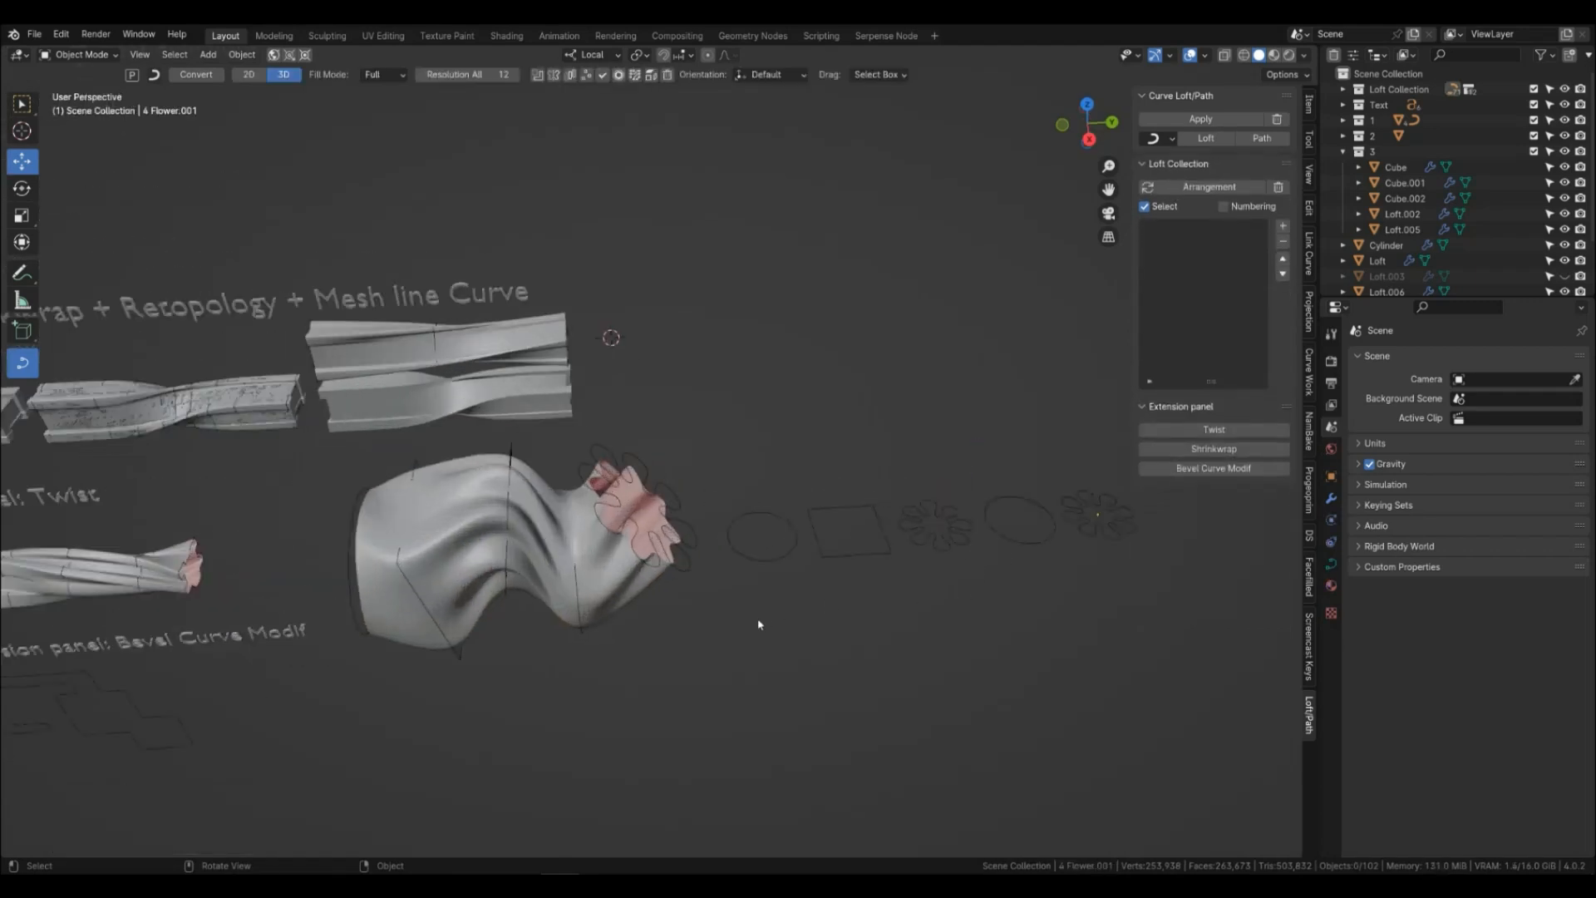
# Scale down the path loft to make its tube thinner along the wavy path.
pyautogui.click(625, 604)
pyautogui.moveTo(677, 649); pyautogui.dragTo(720, 630, button='middle')
pyautogui.press('s')
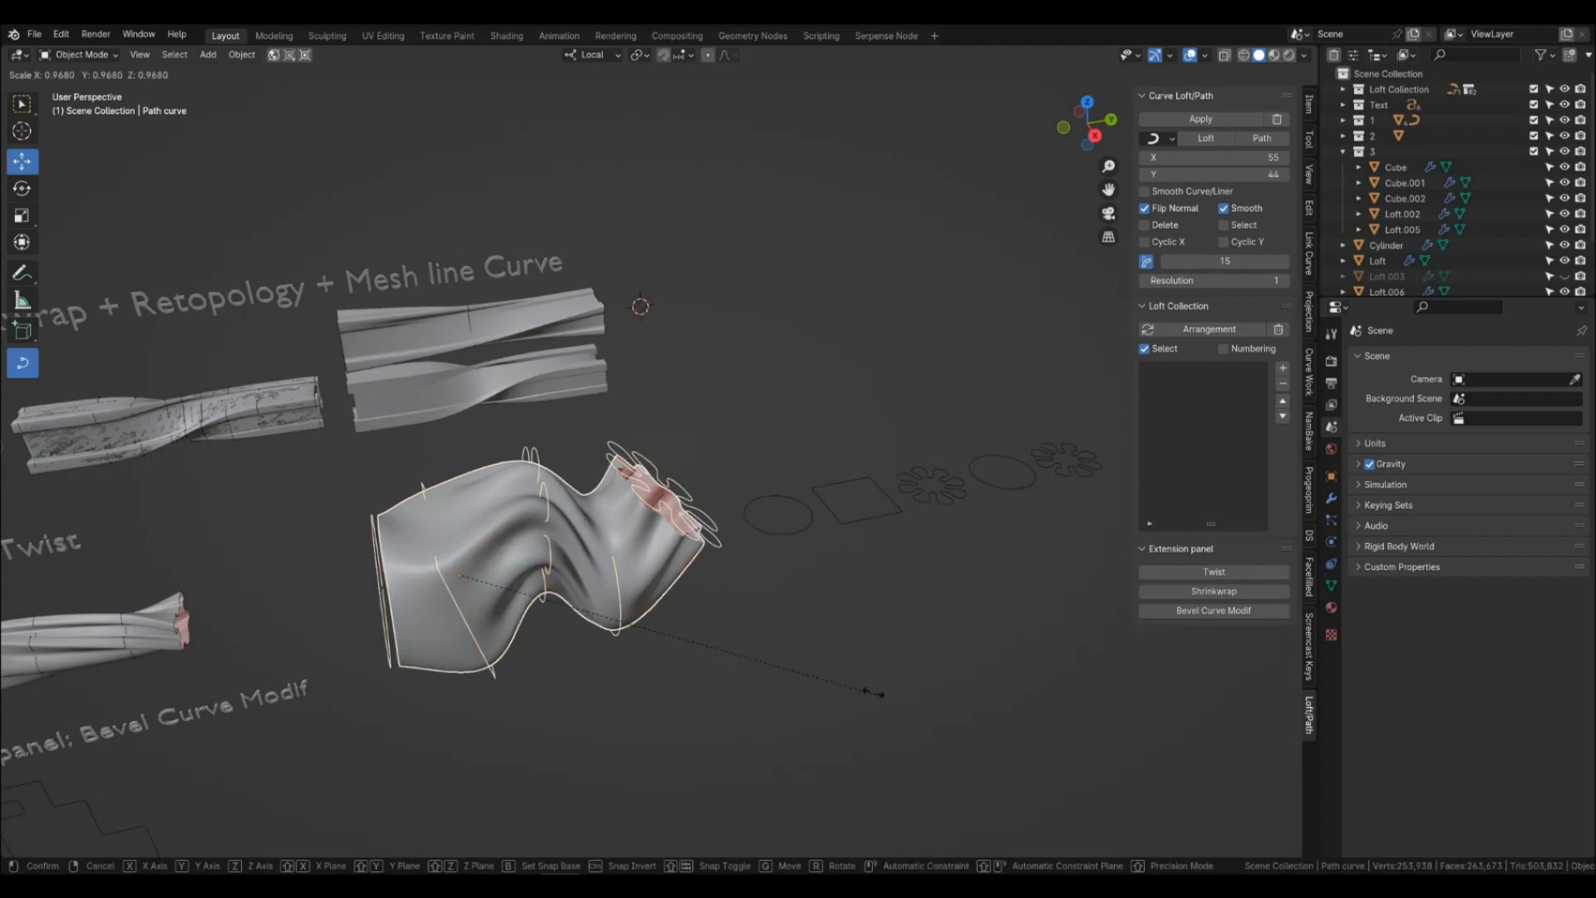
pyautogui.click(709, 593)
pyautogui.click(709, 601)
pyautogui.moveTo(713, 605)
pyautogui.mouseDown(button='middle')
pyautogui.moveTo(734, 627)
pyautogui.moveTo(745, 606)
pyautogui.moveTo(730, 624)
pyautogui.mouseUp(button='middle')
pyautogui.moveTo(728, 611)
pyautogui.mouseDown(button='middle')
pyautogui.moveTo(720, 592)
pyautogui.moveTo(740, 593)
pyautogui.mouseUp(button='middle')
pyautogui.click(580, 522)
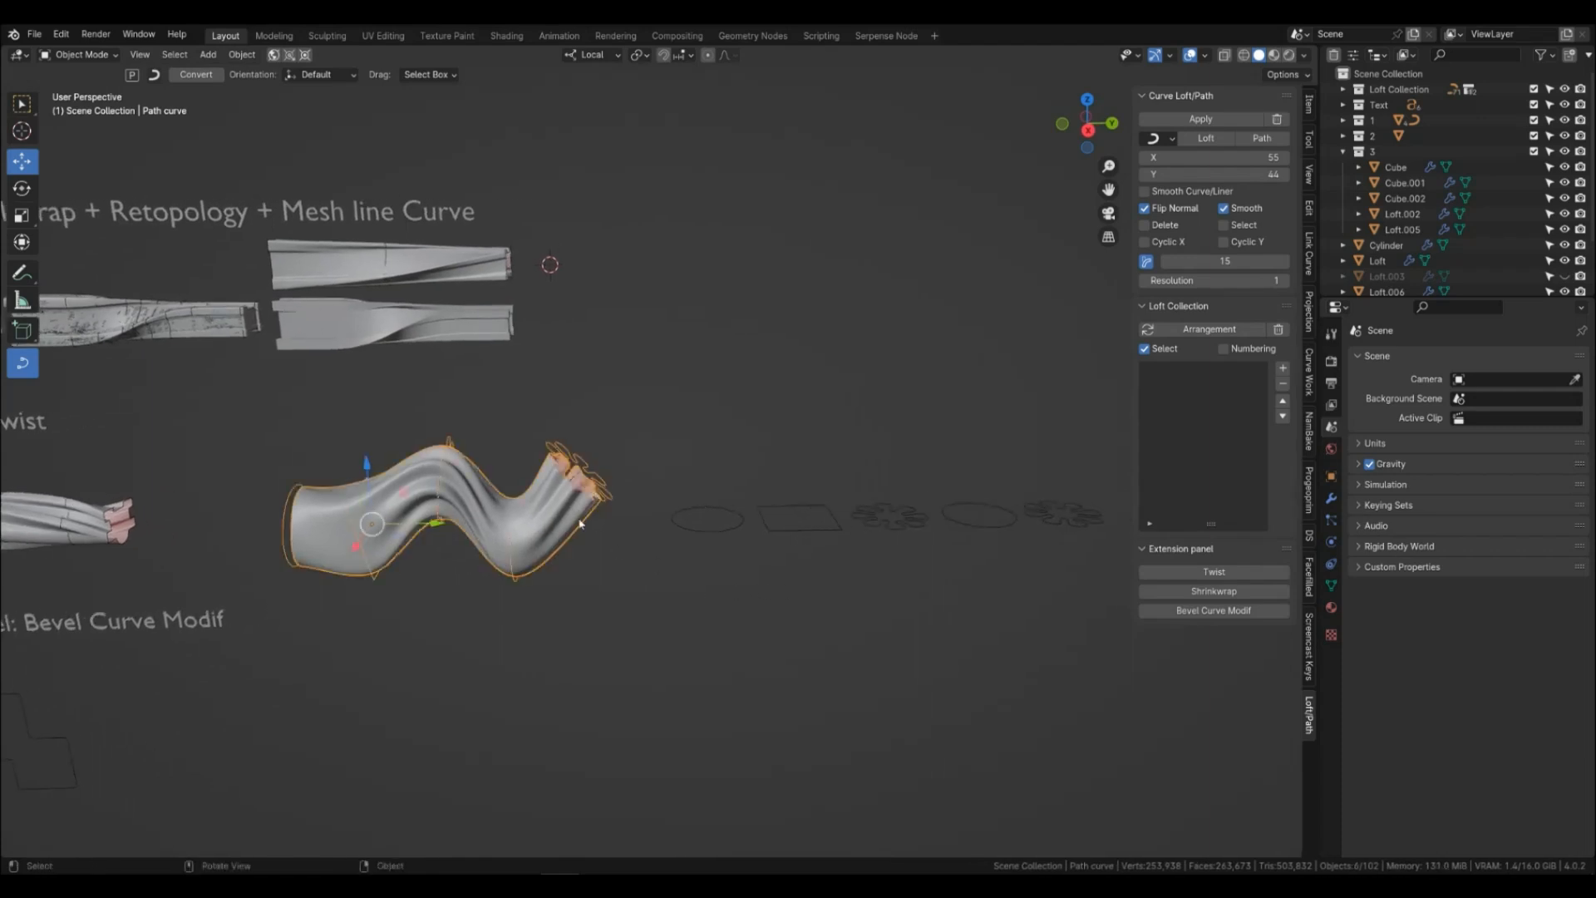
pyautogui.moveTo(653, 562); pyautogui.dragTo(640, 602, button='middle')
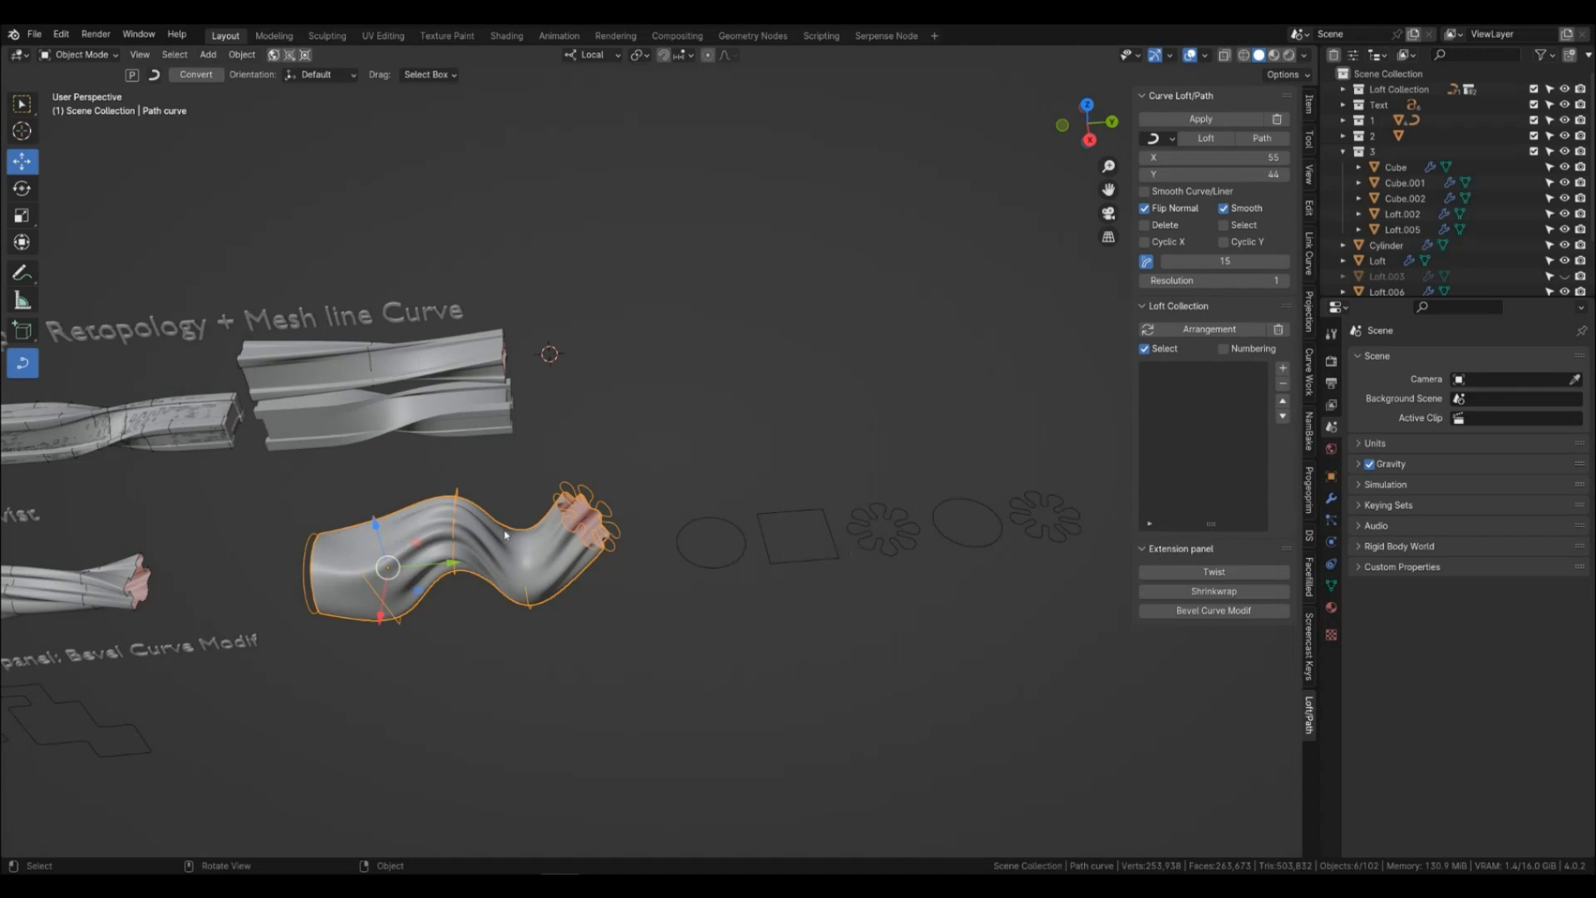
# Try twisting the path loft, including once at 29°, and undo each twist.
pyautogui.click(1205, 573)
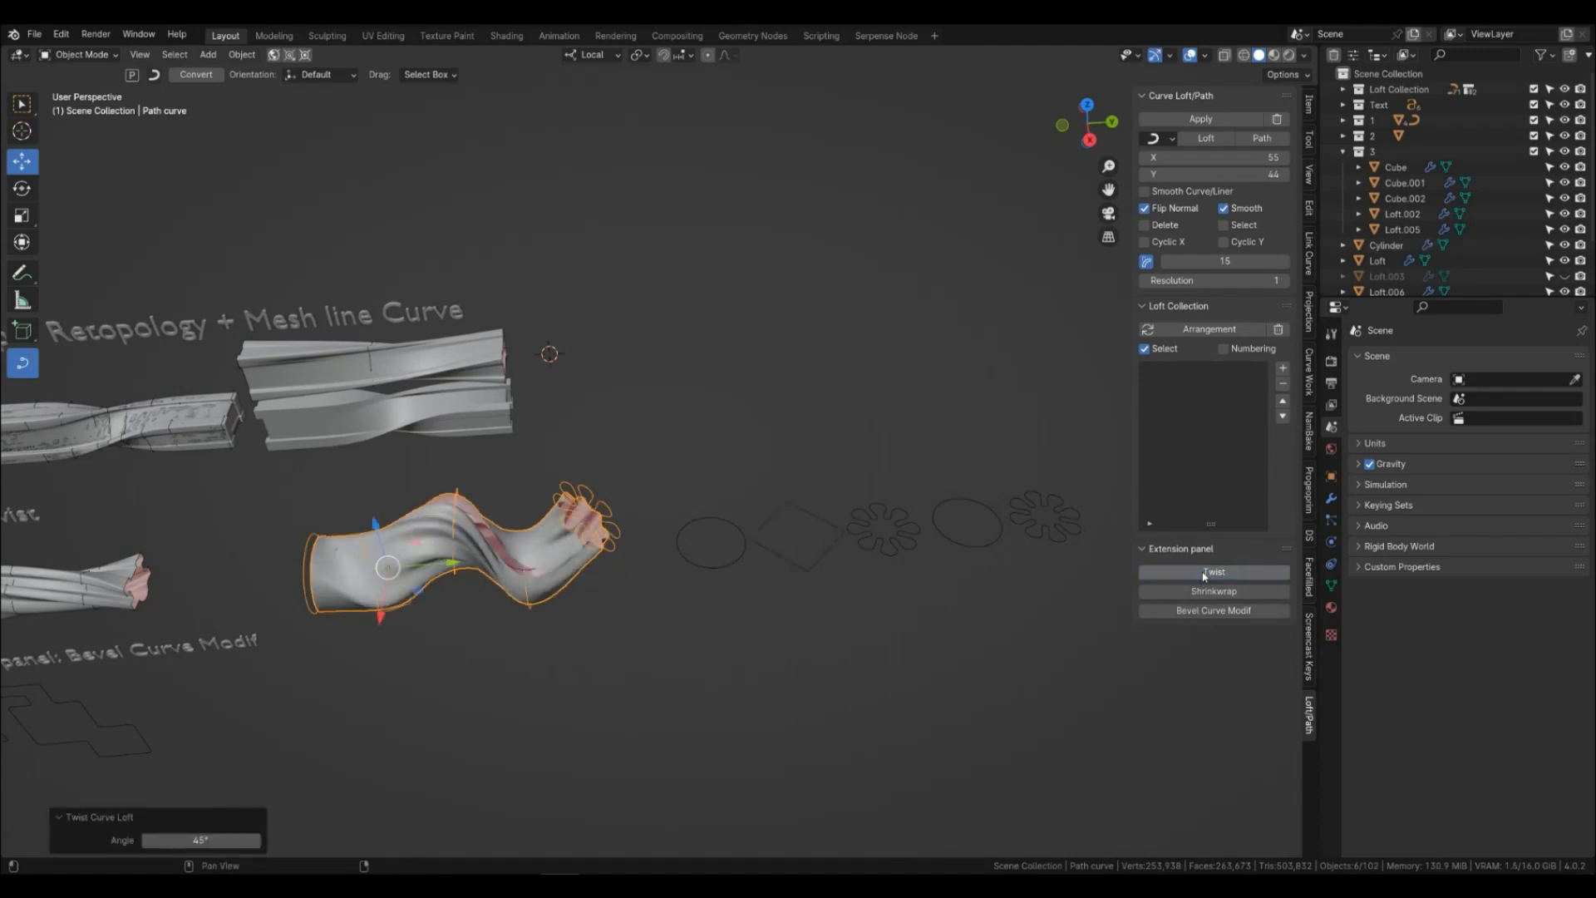
pyautogui.moveTo(201, 840); pyautogui.dragTo(292, 852)
pyautogui.hotkey('ctrl', 'z')
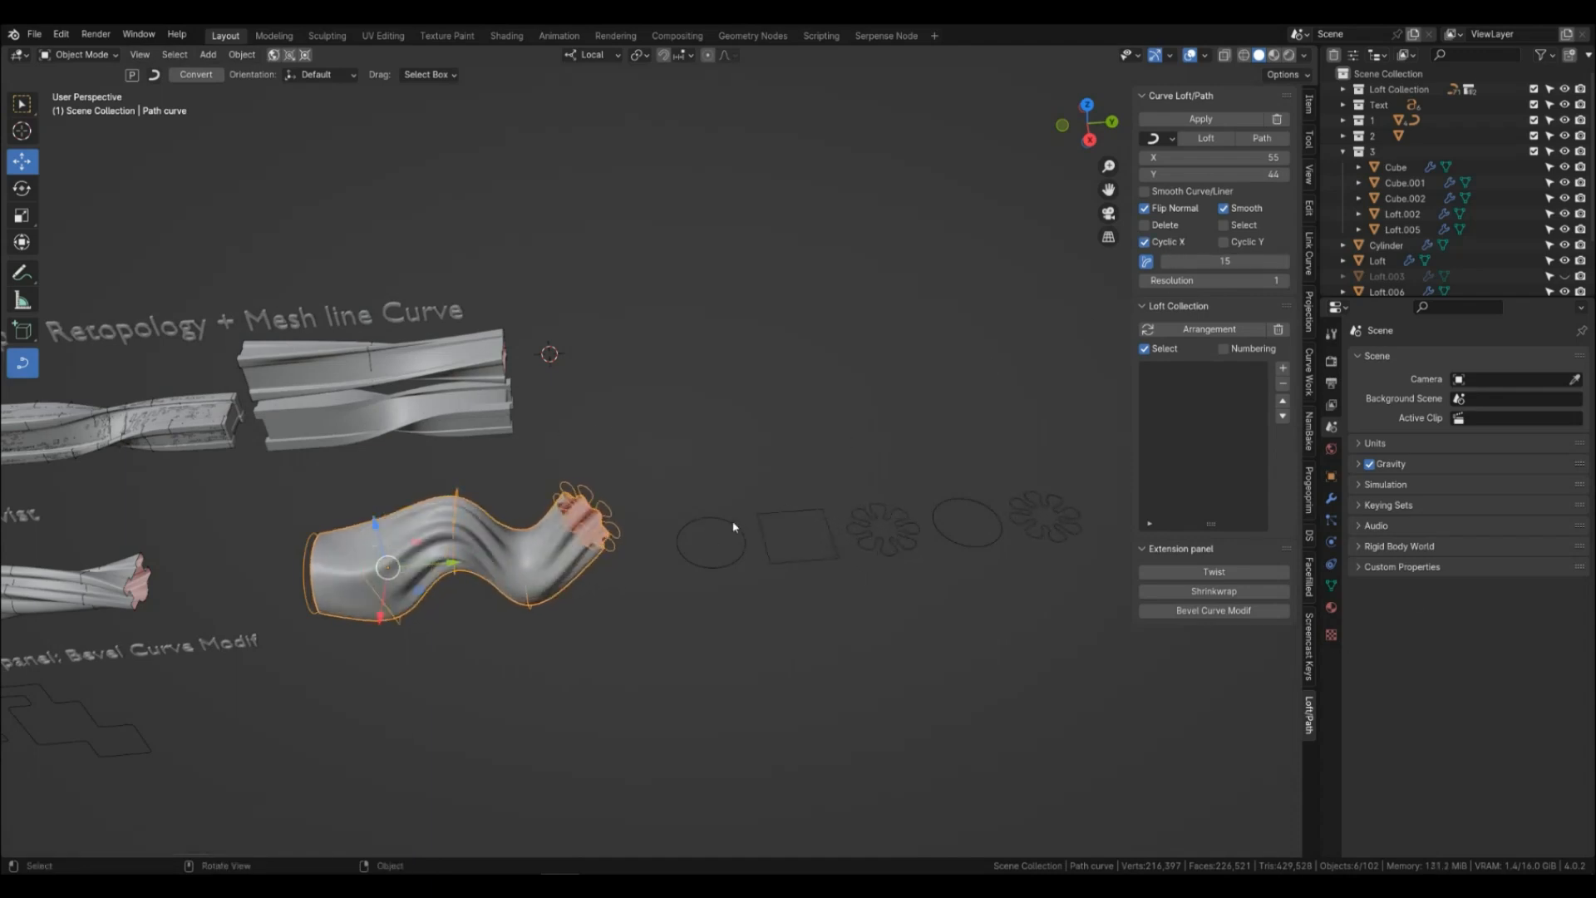
pyautogui.click(1214, 572)
pyautogui.moveTo(184, 840)
pyautogui.mouseDown()
pyautogui.moveTo(862, 267)
pyautogui.moveTo(545, 353)
pyautogui.moveTo(420, 430)
pyautogui.moveTo(1197, 391)
pyautogui.moveTo(190, 856)
pyautogui.mouseUp()
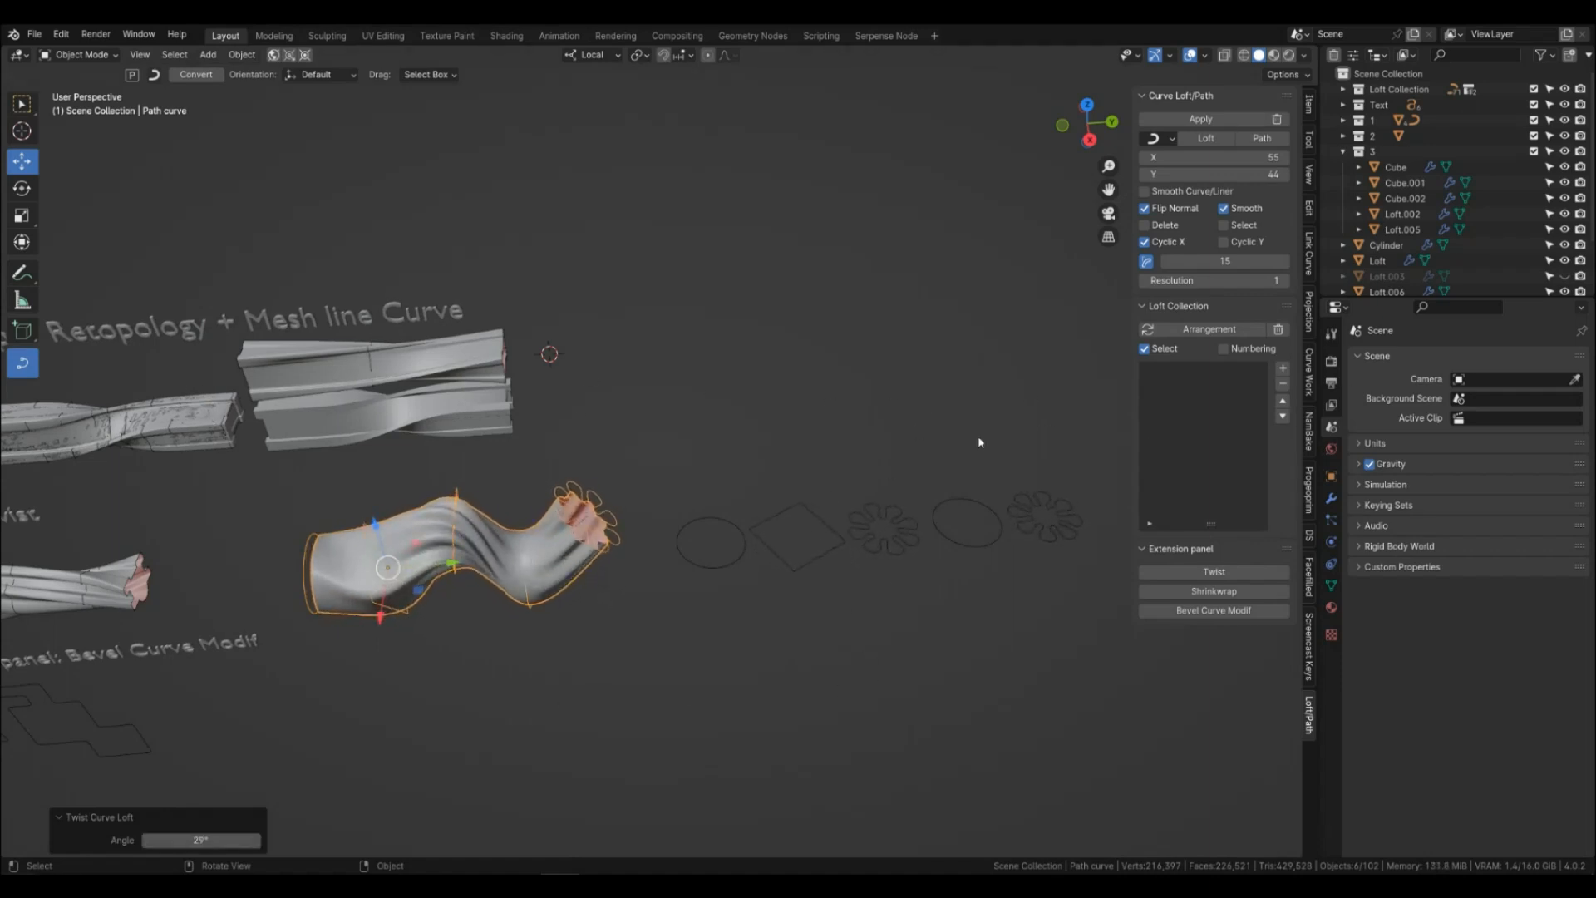
pyautogui.hotkey('ctrl', 'z')
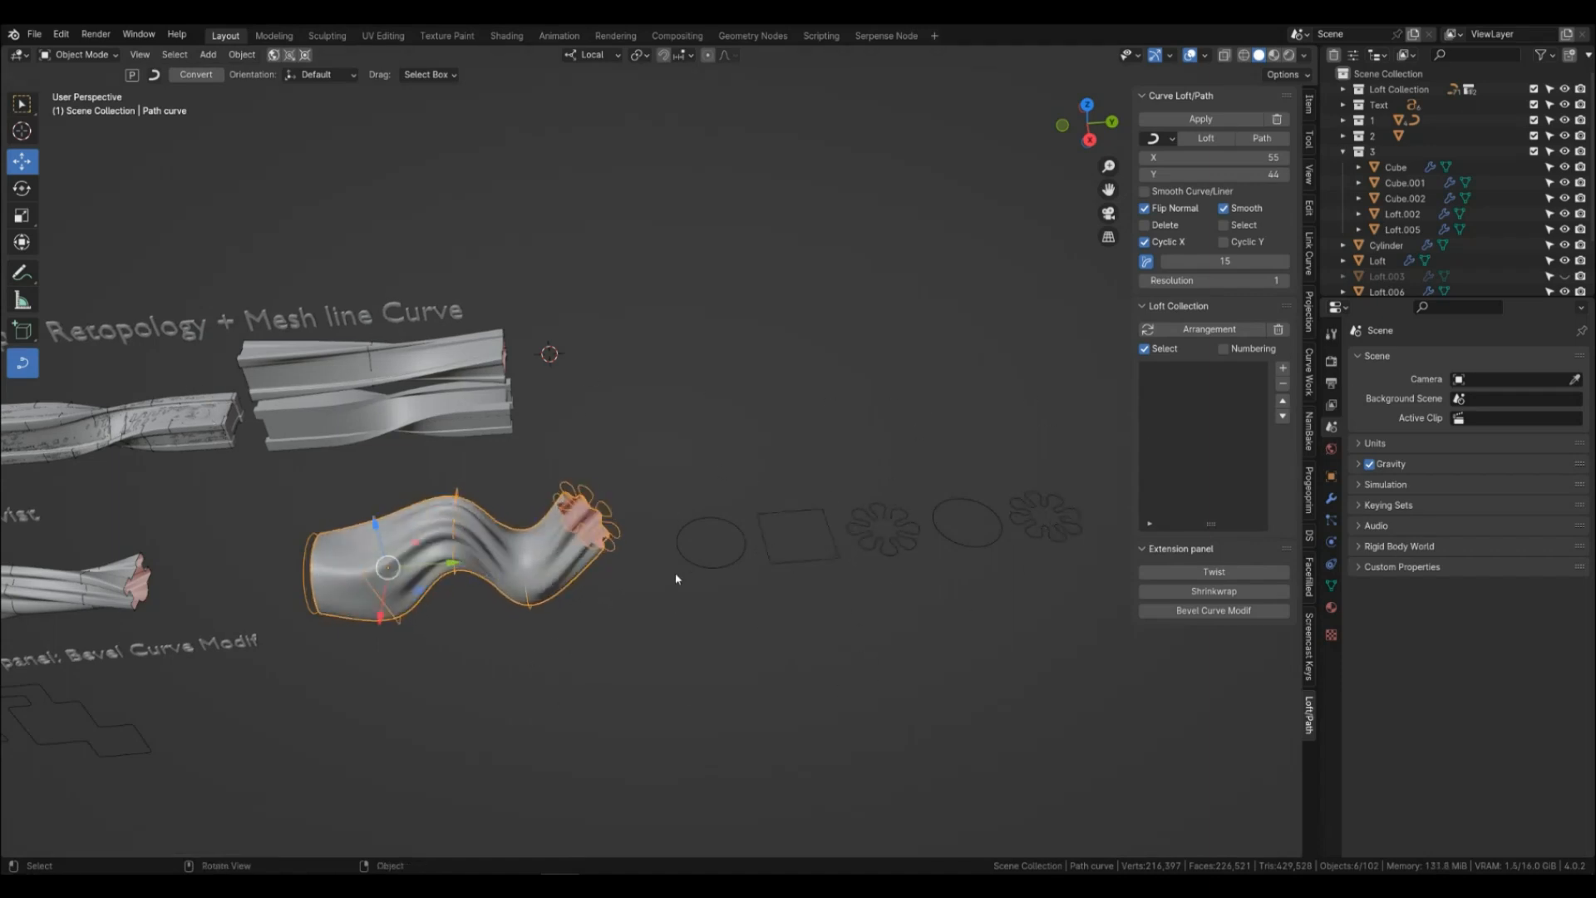
# Show the numbering on the path loft's profiles and inspect the circle and flower profiles in Edit Mode.
pyautogui.moveTo(662, 573); pyautogui.dragTo(661, 536, button='middle')
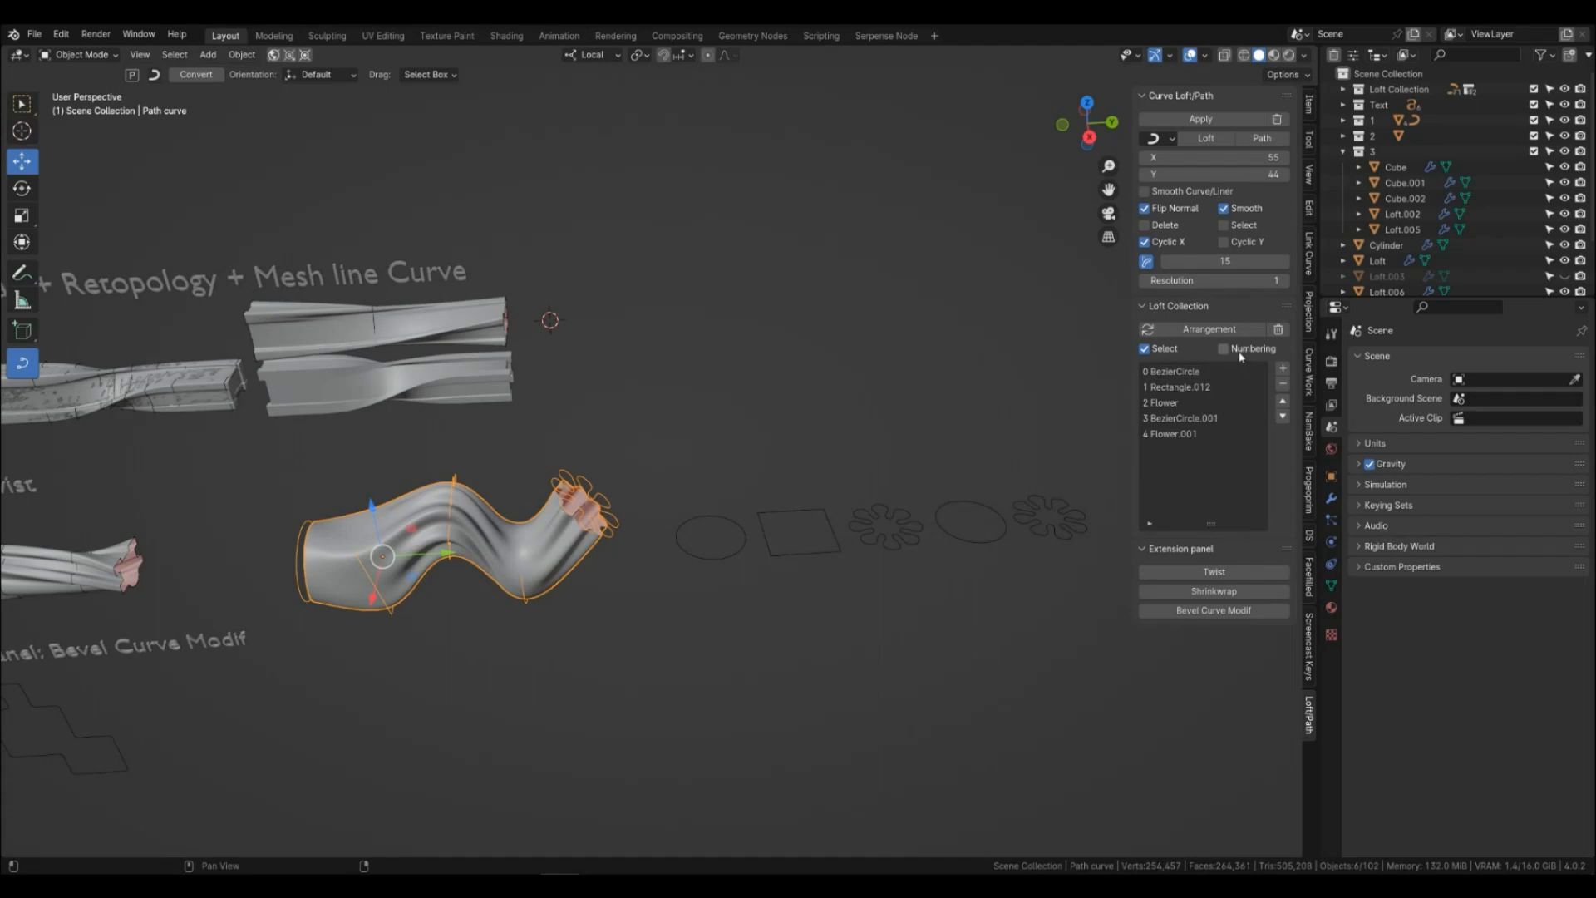
pyautogui.scroll(-1, 923, 582)
pyautogui.moveTo(921, 585); pyautogui.dragTo(829, 577, button='middle')
pyautogui.scroll(1, 914, 624)
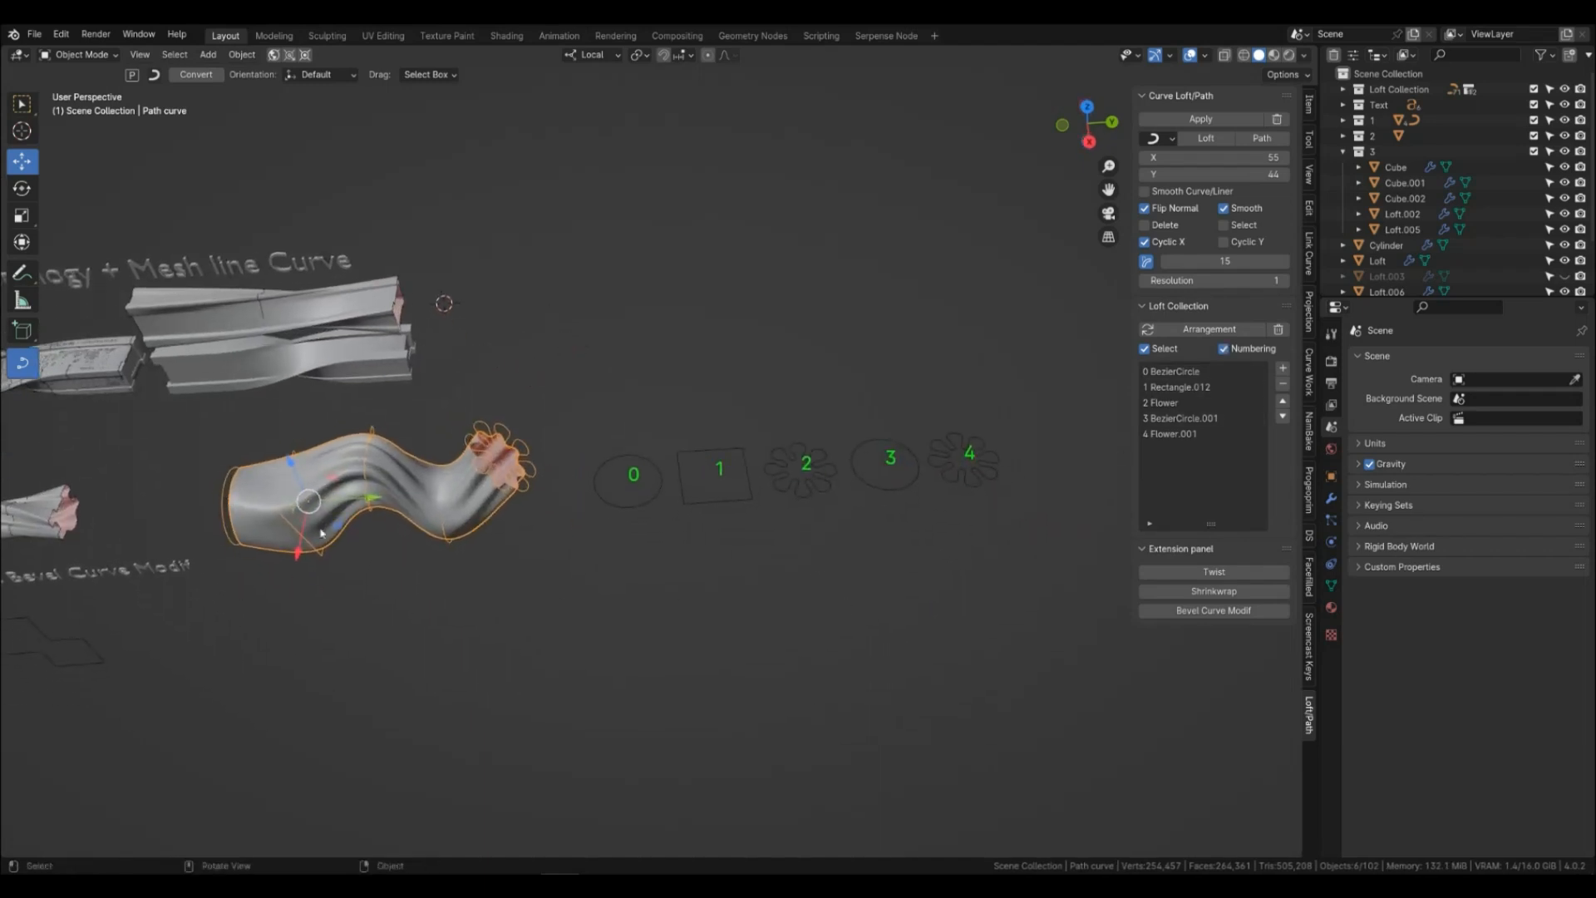
pyautogui.click(634, 504)
pyautogui.press('Tab')
pyautogui.press('Tab')
pyautogui.click(781, 474)
pyautogui.press('Tab')
pyautogui.press('Tab')
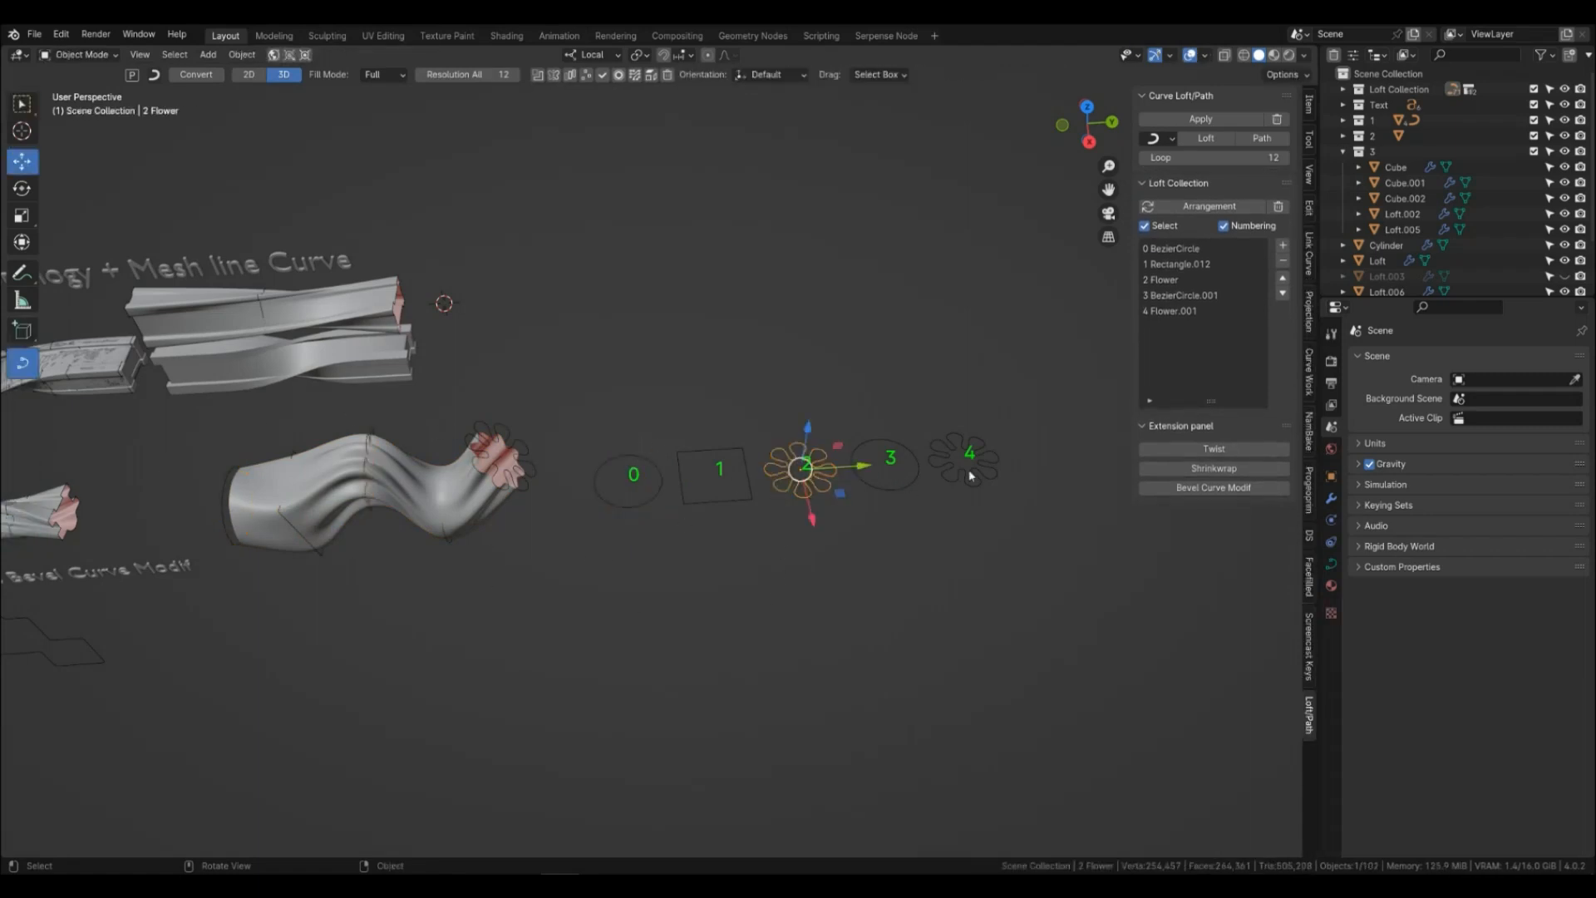
# Select each profile in turn from the loft collection, from 0 BezierCircle to 4 Flower.001.
pyautogui.click(1191, 249)
pyautogui.click(1194, 264)
pyautogui.click(1190, 279)
pyautogui.click(1185, 295)
pyautogui.click(1184, 311)
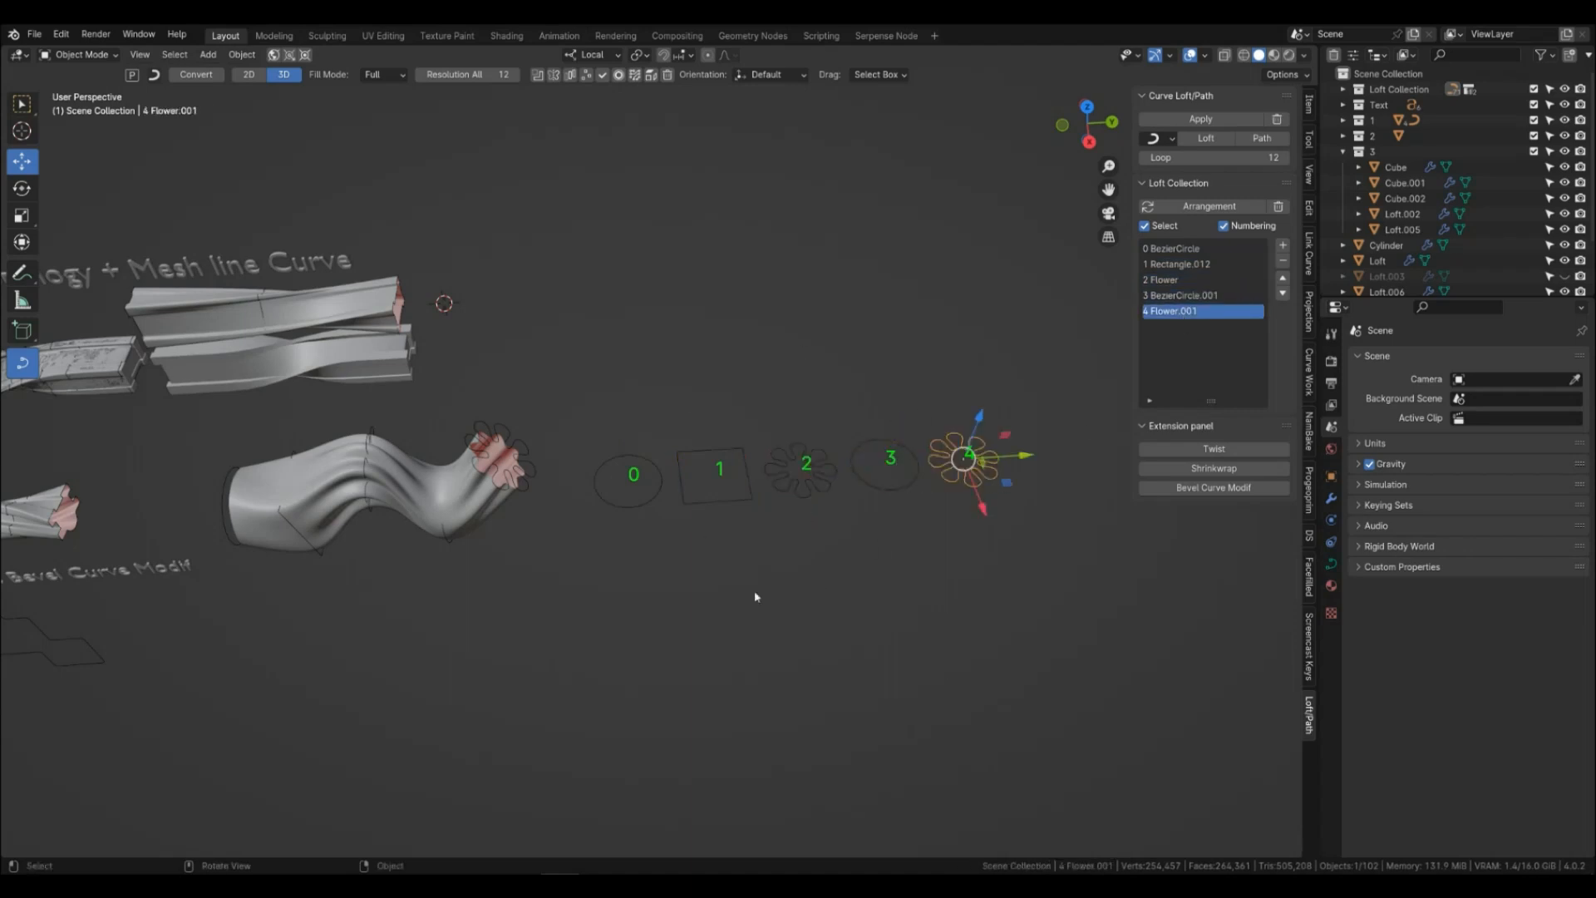
pyautogui.click(776, 595)
# Round the corners of the stepped curve under the fifth title with Bevel Curve Modif, using Poly, 3 segments and 0.193 m.
pyautogui.scroll(-4, 627, 534)
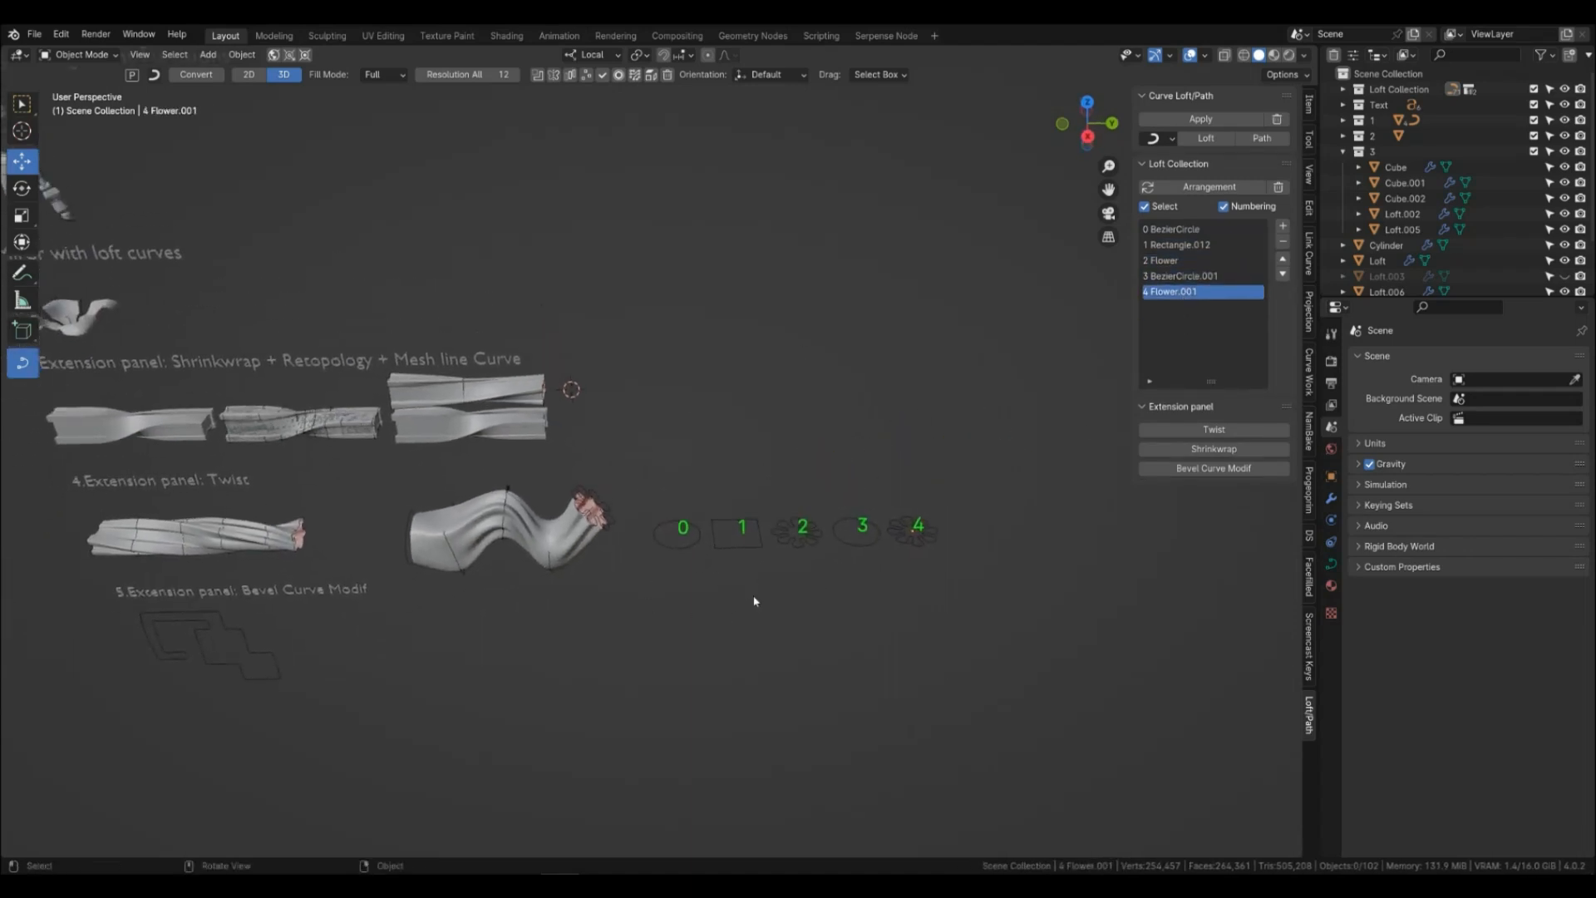
pyautogui.scroll(2, 730, 614)
pyautogui.moveTo(570, 623); pyautogui.dragTo(800, 369, button='middle')
pyautogui.scroll(-4, 570, 580)
pyautogui.scroll(2, 638, 470)
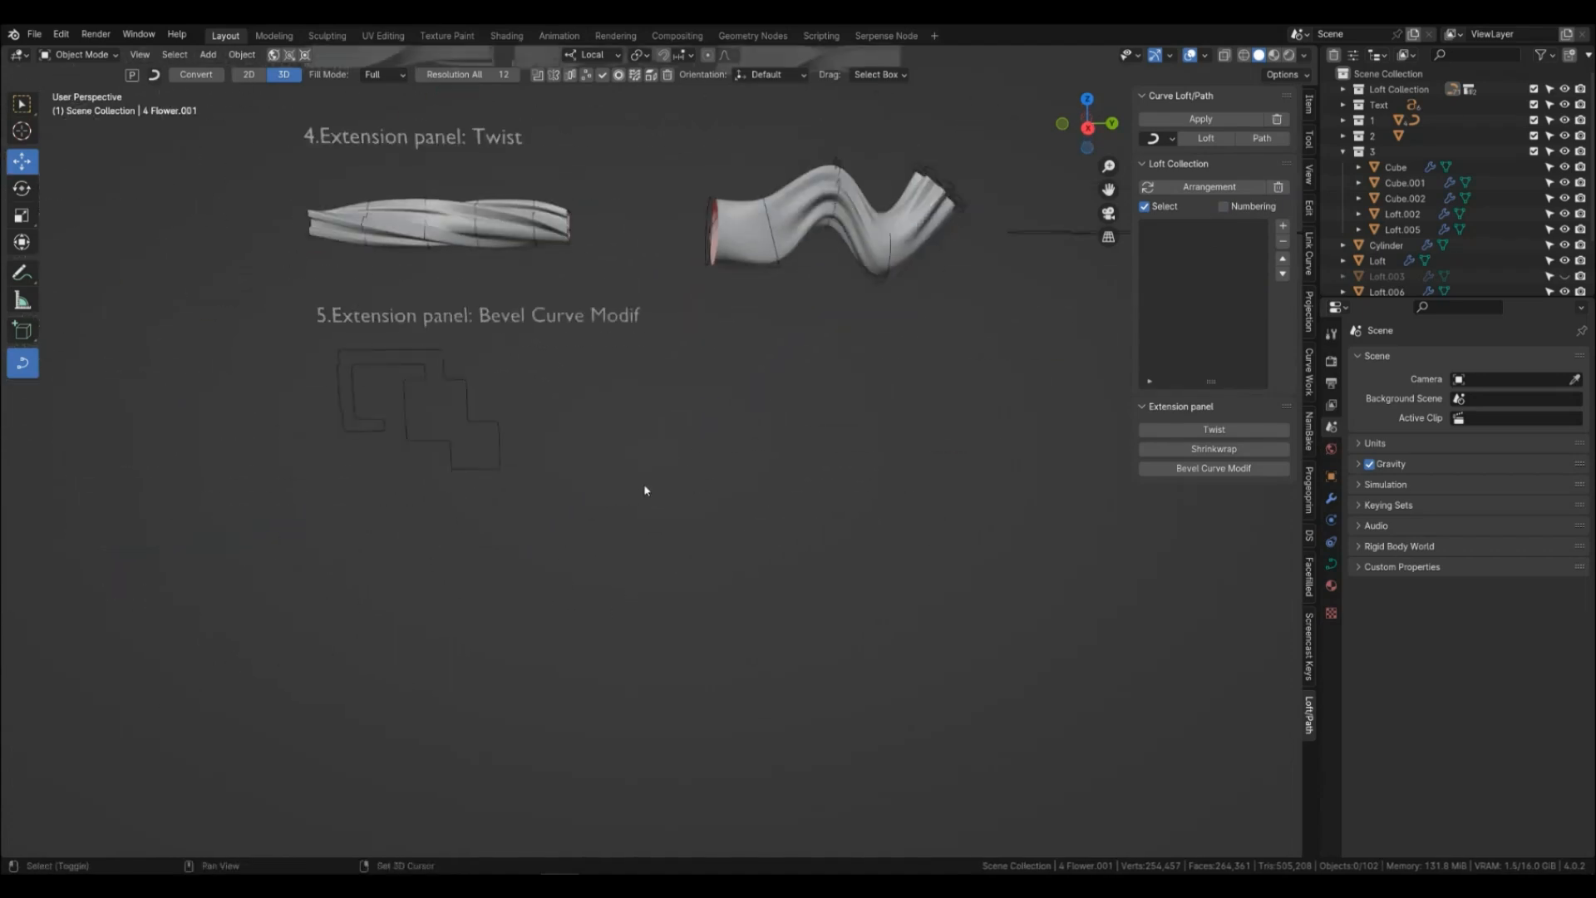
pyautogui.keyDown('shift'); pyautogui.moveTo(645, 490); pyautogui.dragTo(655, 508, button='middle'); pyautogui.keyUp('shift')
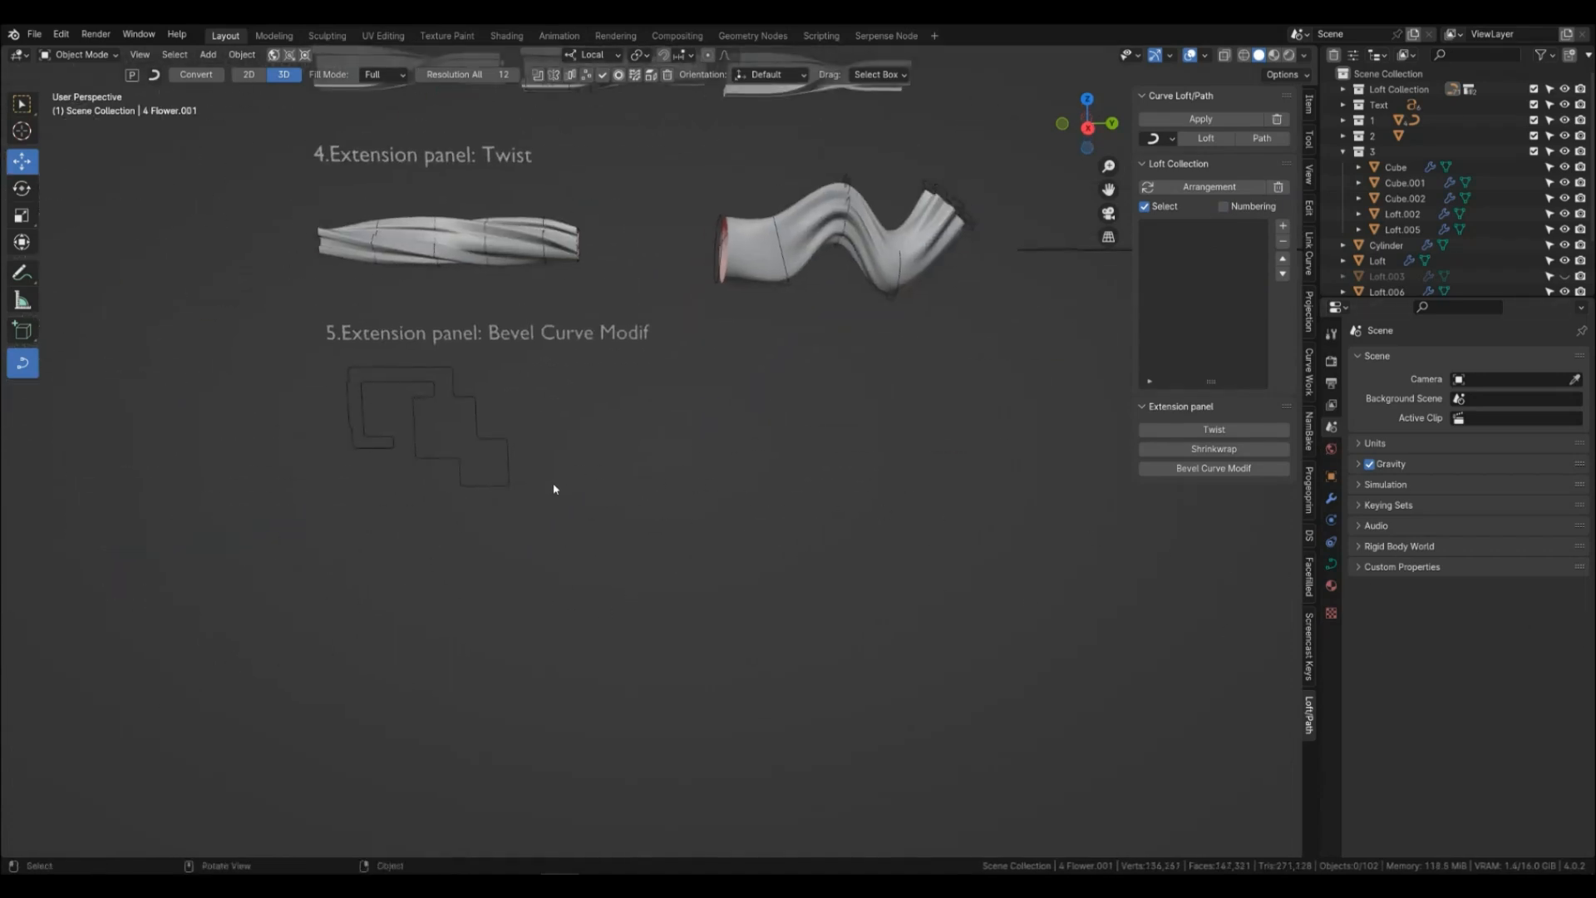
pyautogui.scroll(3, 555, 489)
pyautogui.keyDown('shift'); pyautogui.moveTo(553, 488); pyautogui.dragTo(818, 554, button='middle'); pyautogui.keyUp('shift')
pyautogui.scroll(2, 818, 555)
pyautogui.click(791, 559)
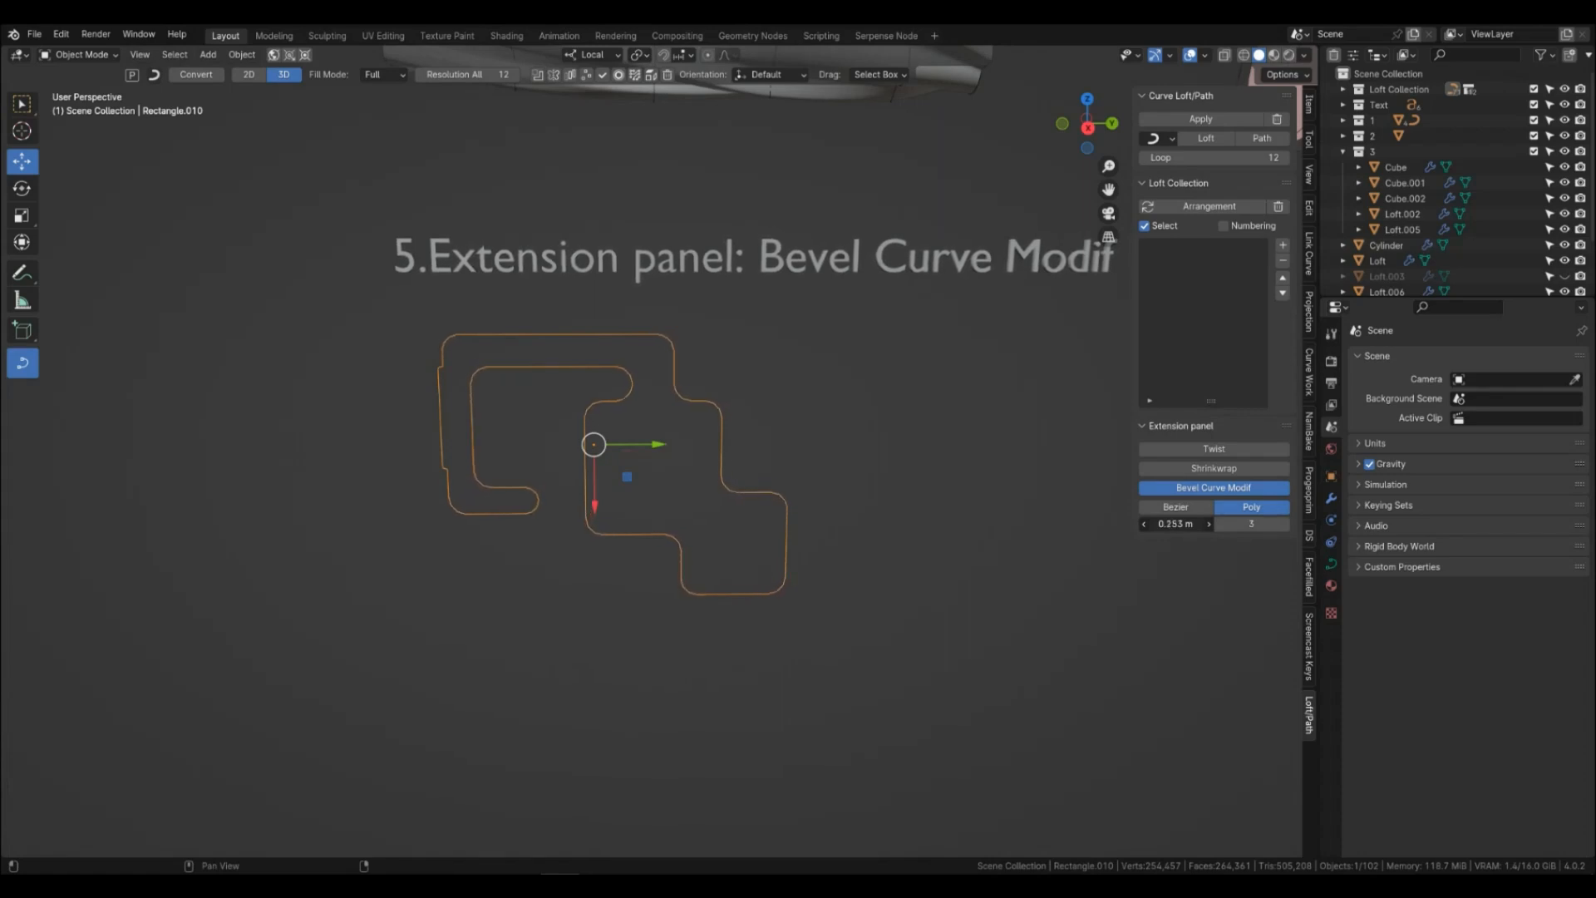
pyautogui.click(912, 581)
# Add a rectangle curve at the stepped curve's origin and move it 3.8609 m along its local Y axis.
pyautogui.scroll(-4, 857, 519)
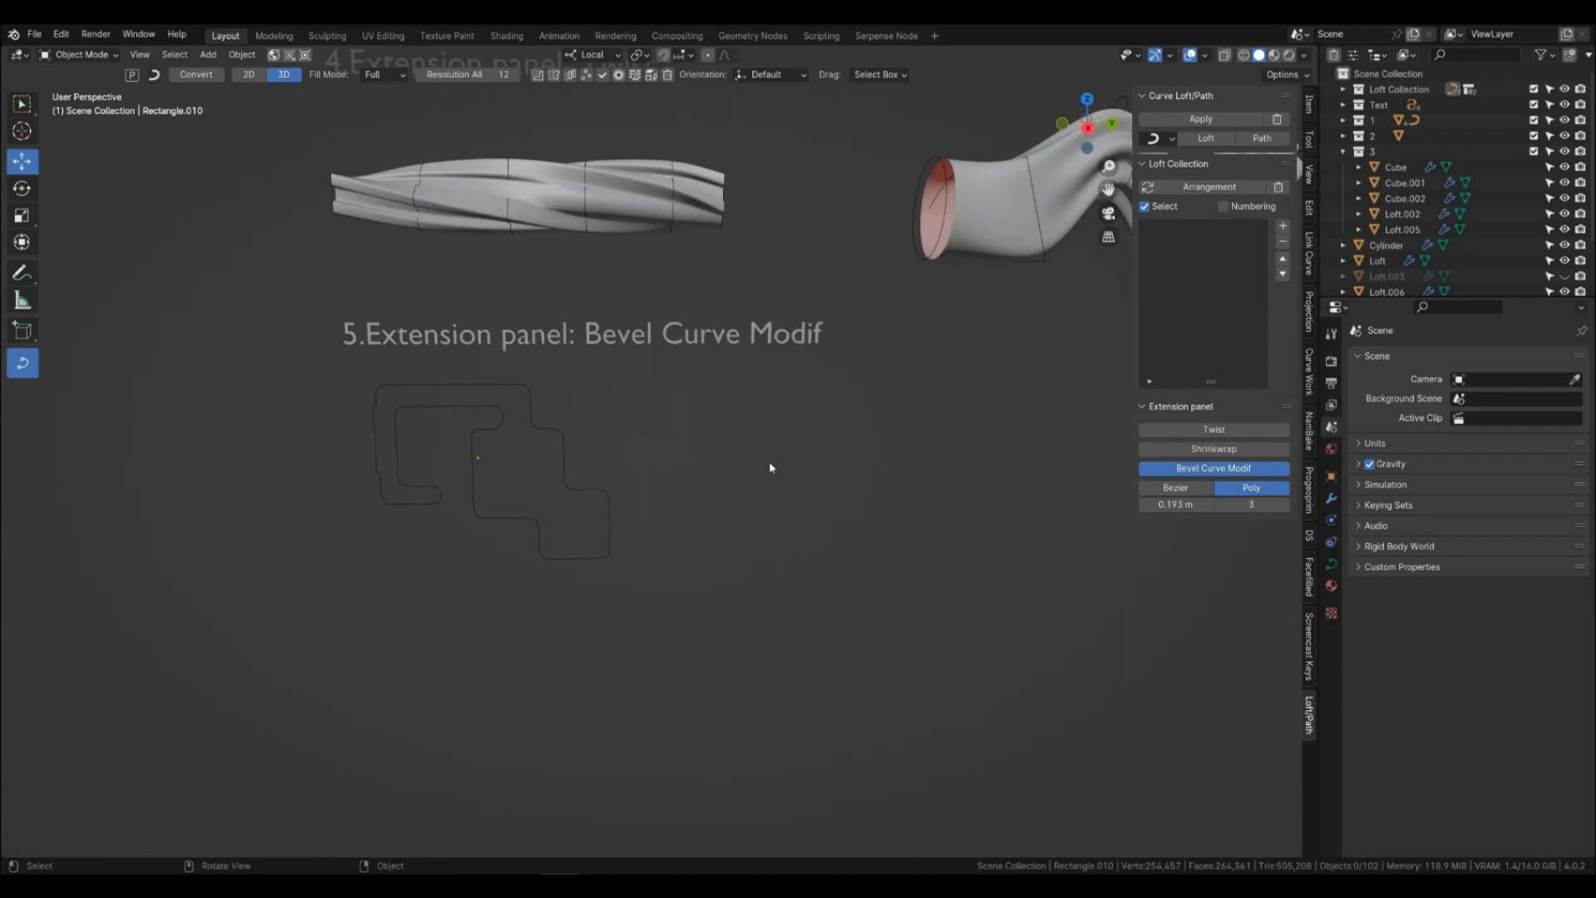
pyautogui.click(602, 501)
pyautogui.click(316, 146)
pyautogui.click(154, 75)
pyautogui.click(187, 353)
pyautogui.press('Tab')
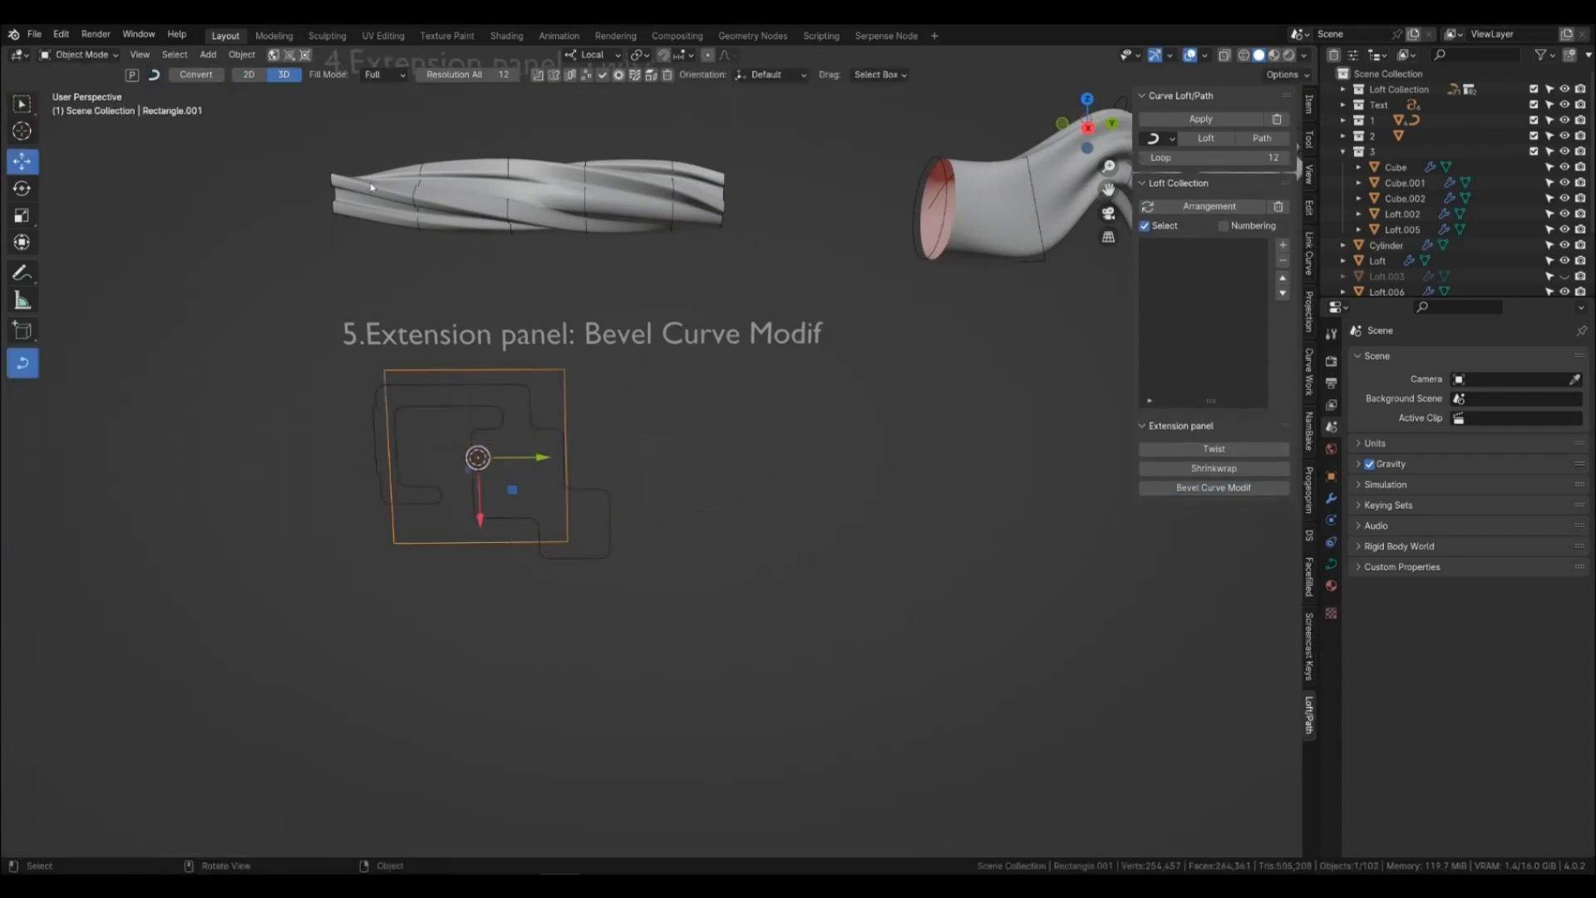
pyautogui.moveTo(541, 458); pyautogui.dragTo(879, 457)
pyautogui.keyDown('shift'); pyautogui.moveTo(962, 520); pyautogui.dragTo(763, 495, button='middle'); pyautogui.keyUp('shift')
pyautogui.scroll(1, 551, 384)
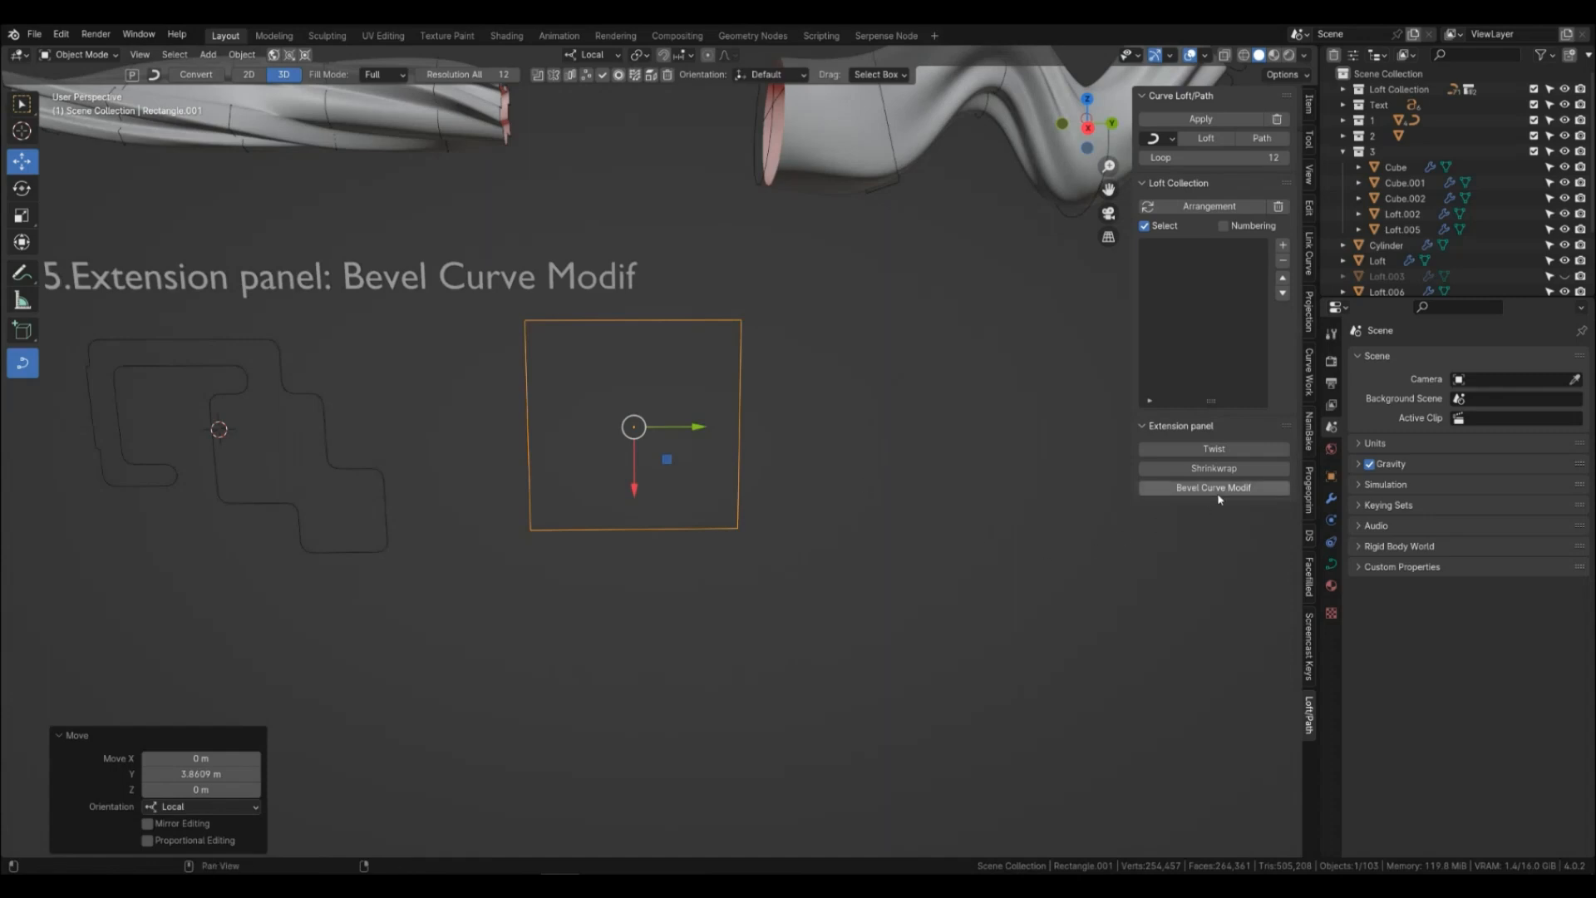
# Apply Bevel Curve Modif to the new rectangle with a 0.17 m bevel and switch it from Bezier to Poly.
pyautogui.click(1195, 489)
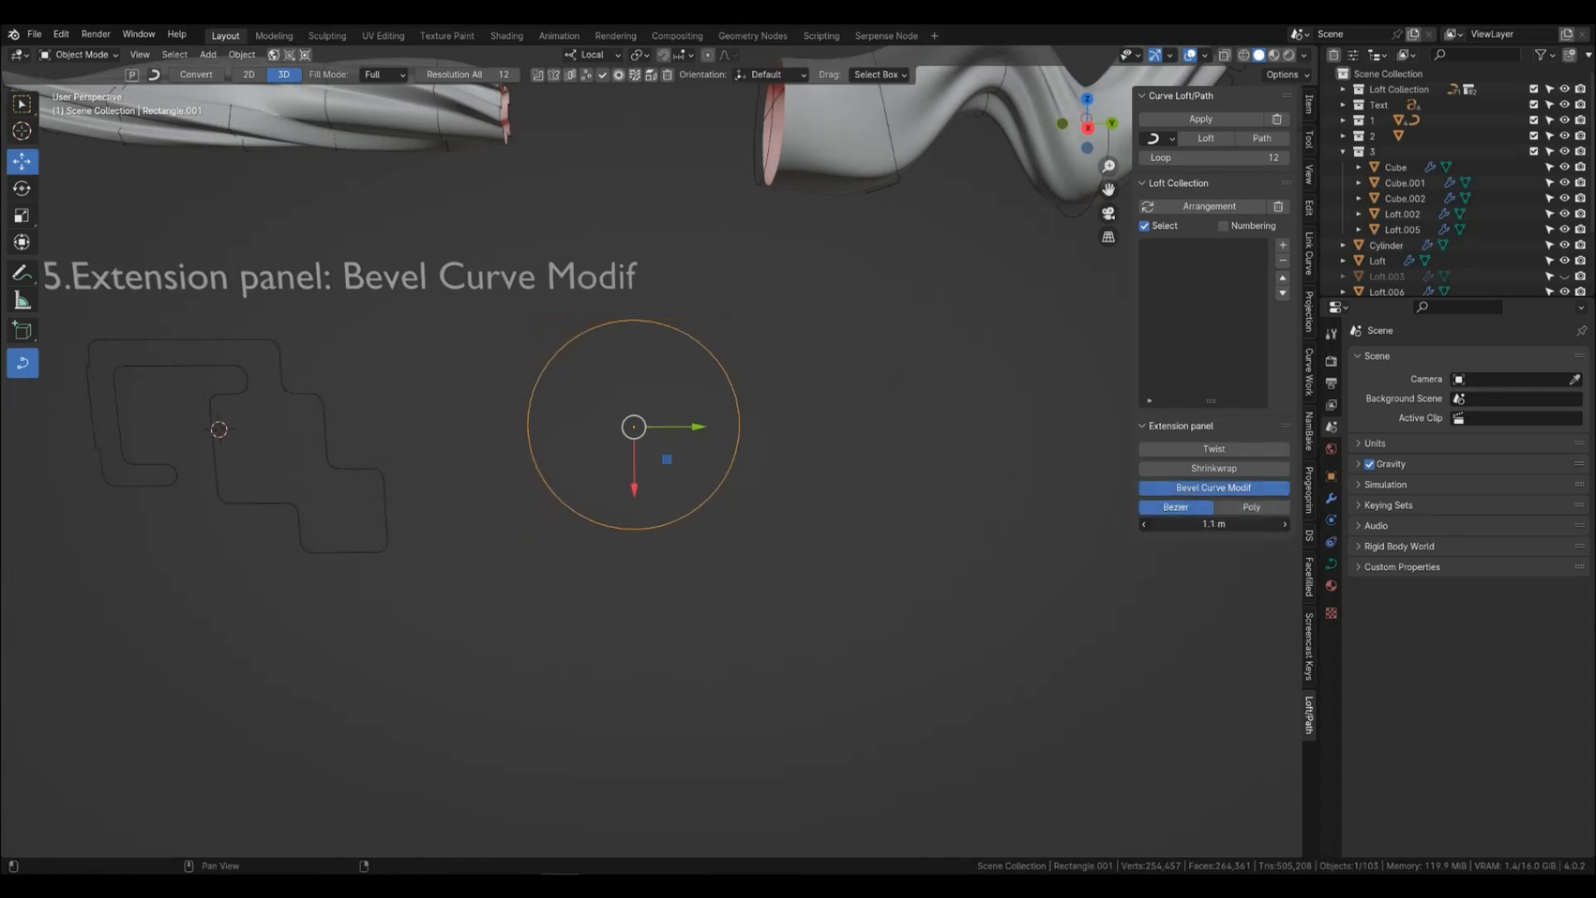
pyautogui.moveTo(1214, 524)
pyautogui.mouseDown()
pyautogui.moveTo(1247, 524)
pyautogui.moveTo(1210, 524)
pyautogui.mouseUp()
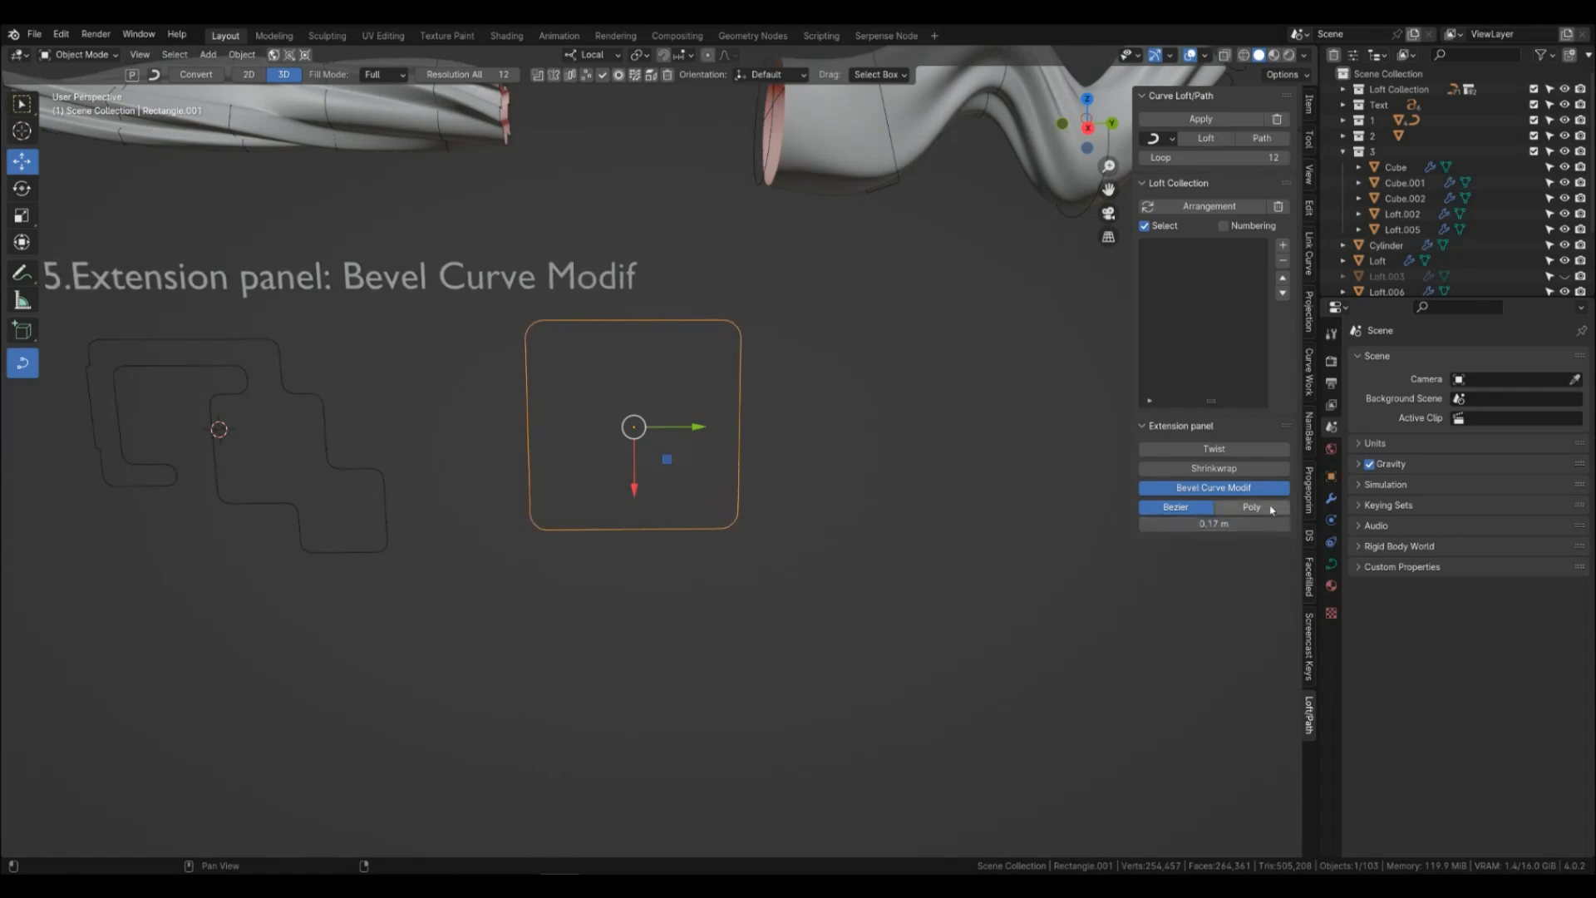
pyautogui.click(1251, 507)
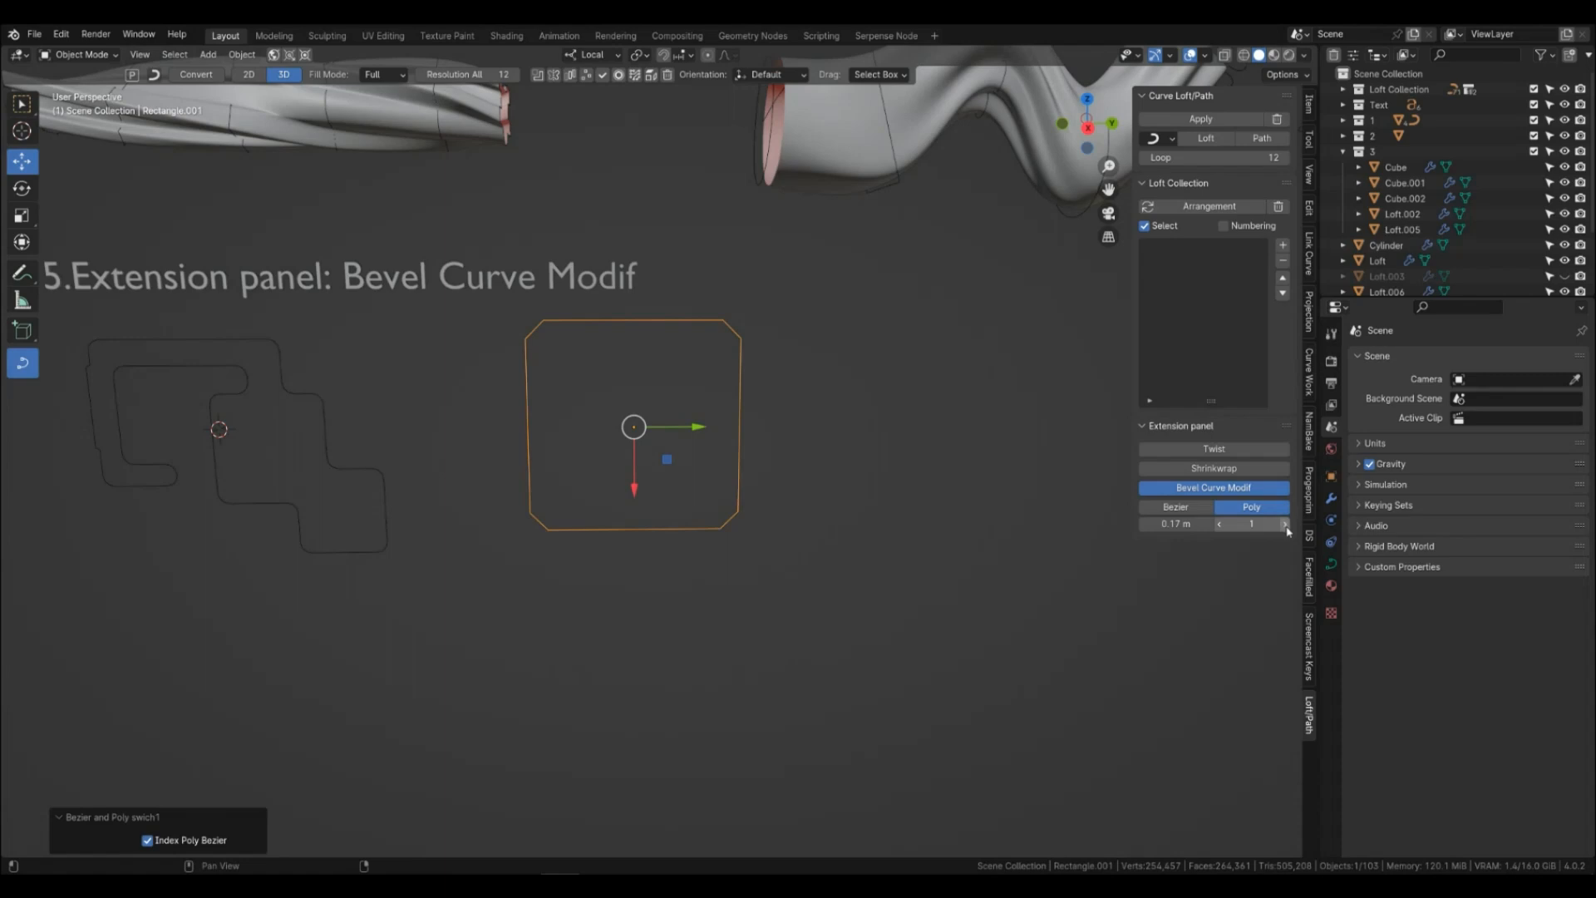
# Set the rectangle's bevel to 0.34 m with 3 segments and subdivide all its edges with count 2 and width 0.320.
pyautogui.moveTo(1200, 524); pyautogui.dragTo(1237, 524)
pyautogui.press('Tab')
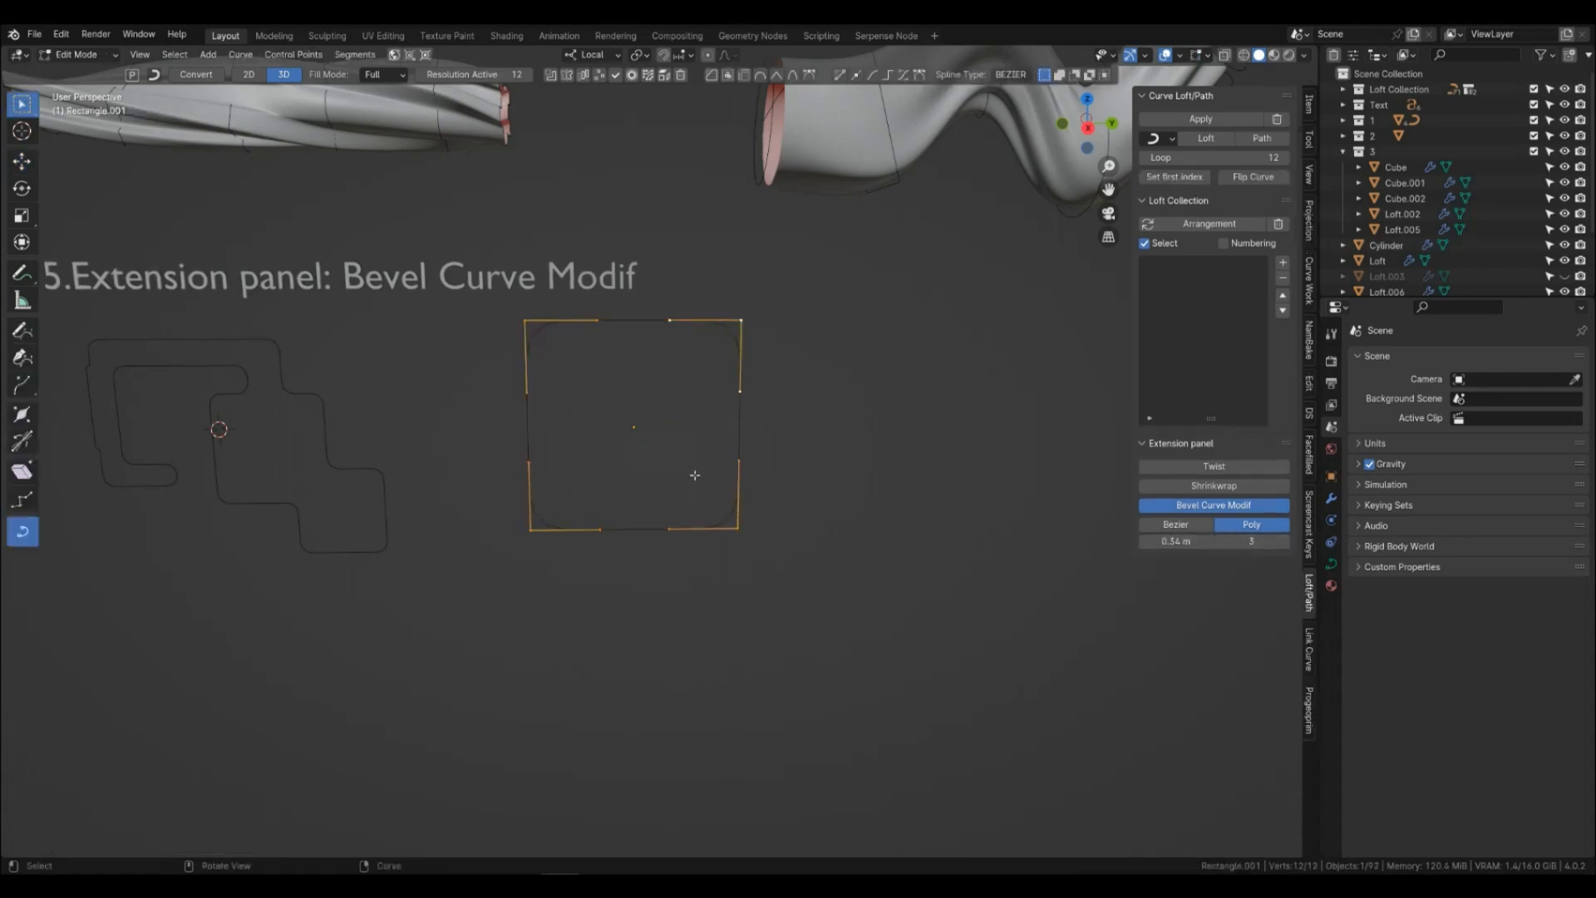
pyautogui.moveTo(796, 606); pyautogui.dragTo(532, 457)
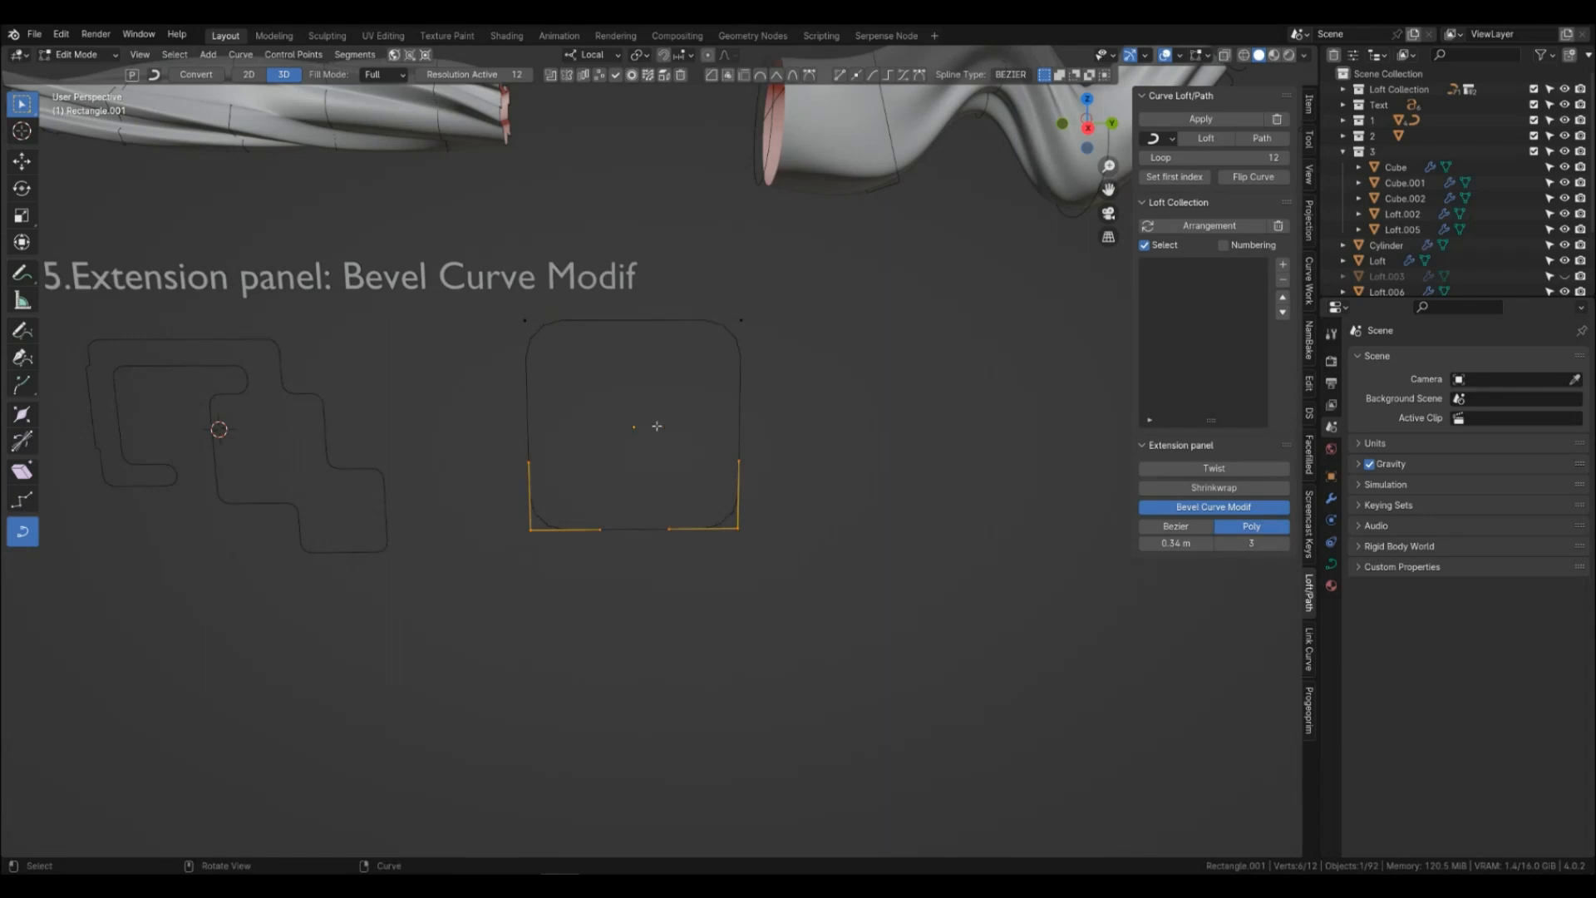
pyautogui.keyDown('shift'); pyautogui.moveTo(813, 384); pyautogui.dragTo(497, 266); pyautogui.keyUp('shift')
pyautogui.click(855, 78)
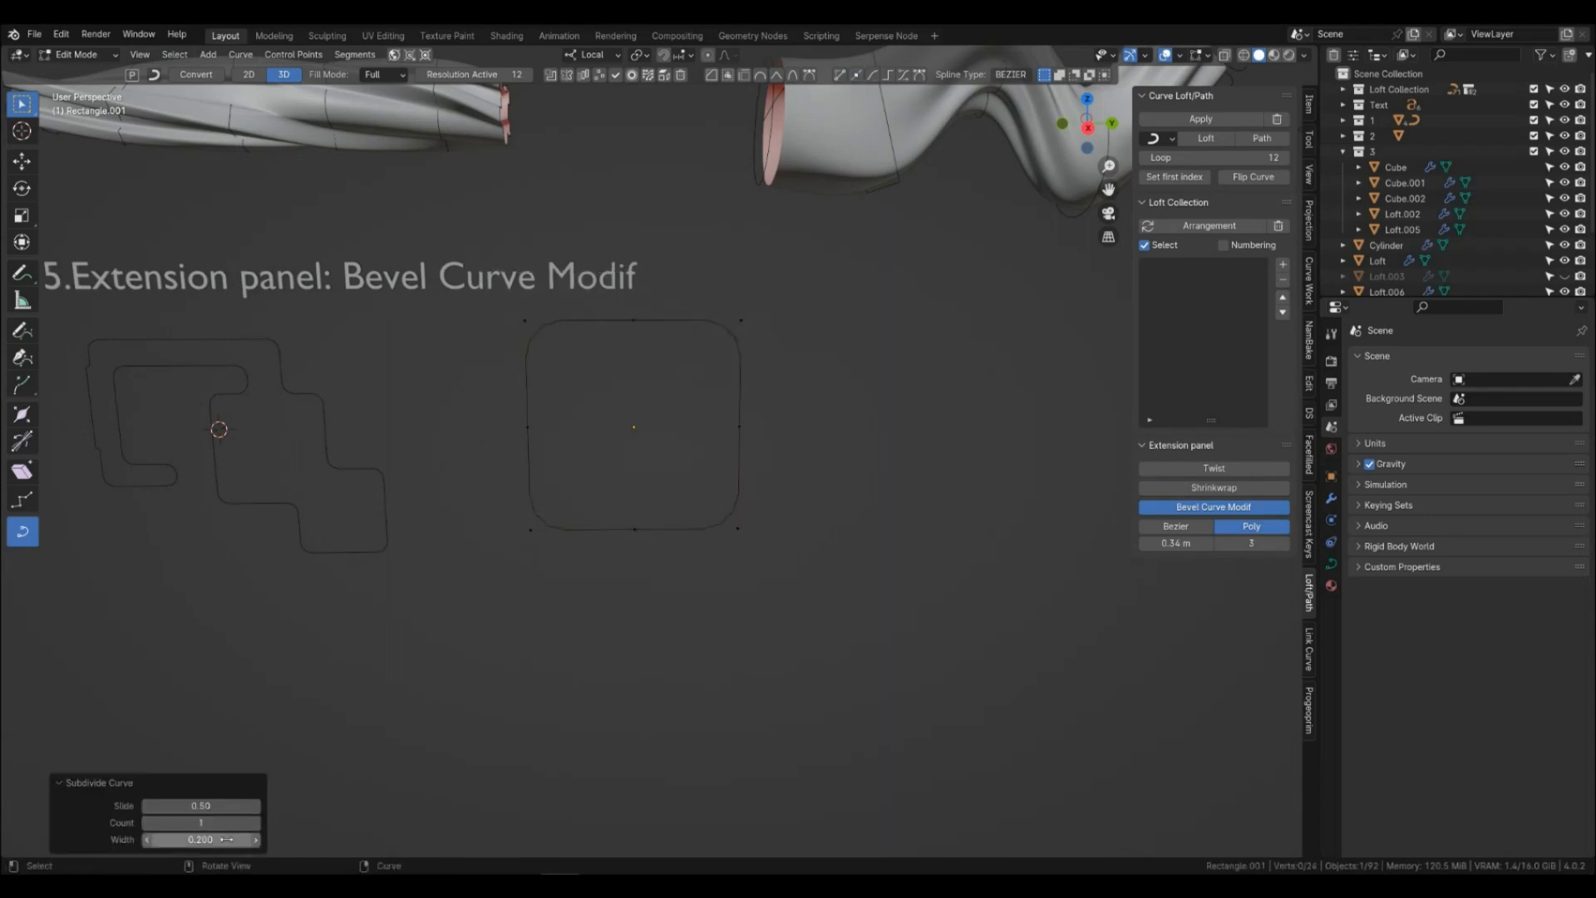
pyautogui.click(254, 822)
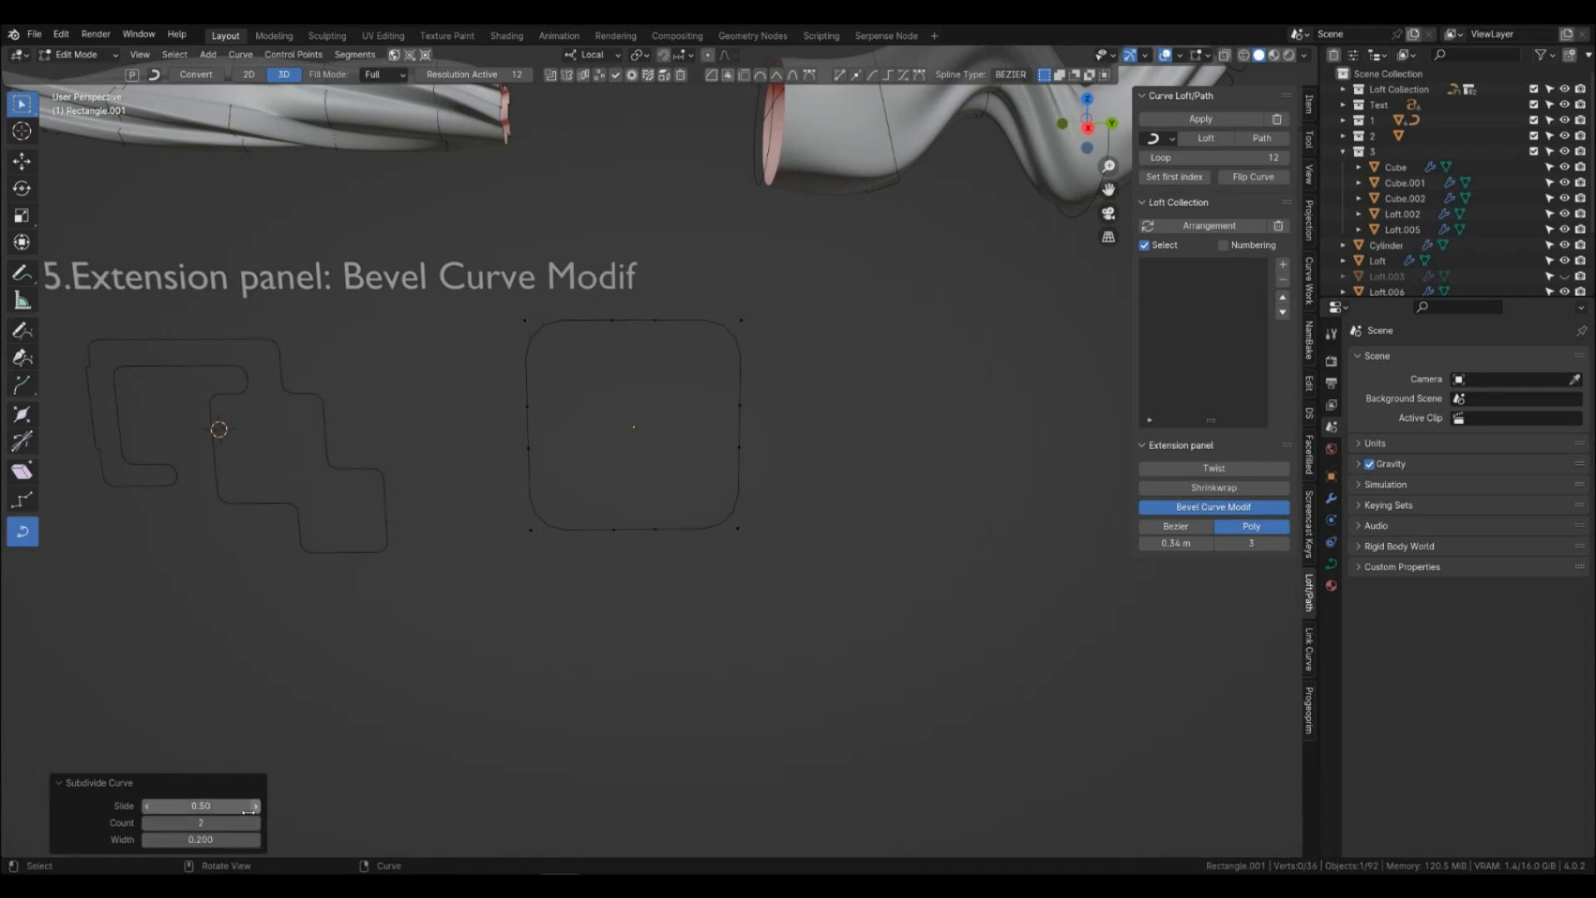
pyautogui.moveTo(241, 839); pyautogui.dragTo(268, 839)
# Extrude the two middle points of the rectangle's lower edge downward along global Z to form a short leg.
pyautogui.click(614, 616)
pyautogui.moveTo(694, 591); pyautogui.dragTo(580, 509)
pyautogui.press('e')
pyautogui.press('z')
pyautogui.press('z')
pyautogui.click(725, 651)
# Extrude the right edge's two middle points about 1.2 m outward along global Y and set the curve's bevel to 0.18 m.
pyautogui.moveTo(816, 467); pyautogui.dragTo(708, 370)
pyautogui.press('e')
pyautogui.press('x')
pyautogui.press('y')
pyautogui.press('y')
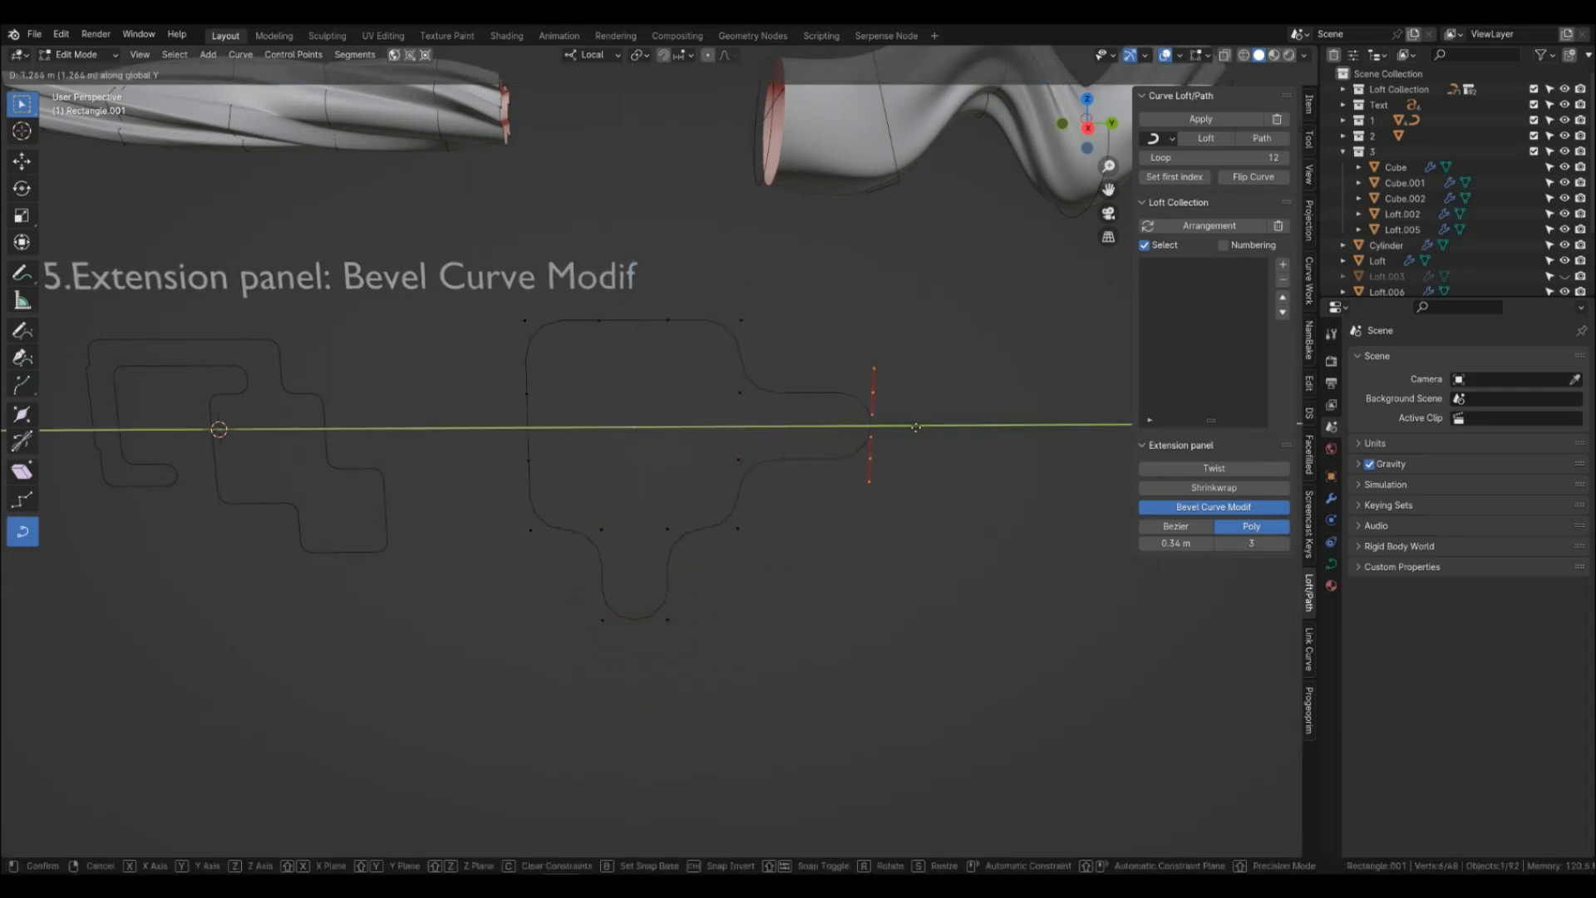
pyautogui.click(914, 429)
pyautogui.click(986, 516)
pyautogui.moveTo(1179, 543); pyautogui.dragTo(1147, 543)
# Extrude the end points of the right arm further outward along global Y.
pyautogui.moveTo(832, 380); pyautogui.dragTo(937, 517)
pyautogui.press('e')
pyautogui.press('x')
pyautogui.press('y')
pyautogui.press('y')
pyautogui.click(1009, 506)
# Extrude the lower points at the right arm's end downward along global Z to form a long second leg.
pyautogui.moveTo(1013, 568); pyautogui.dragTo(867, 430)
pyautogui.press('e')
pyautogui.press('z')
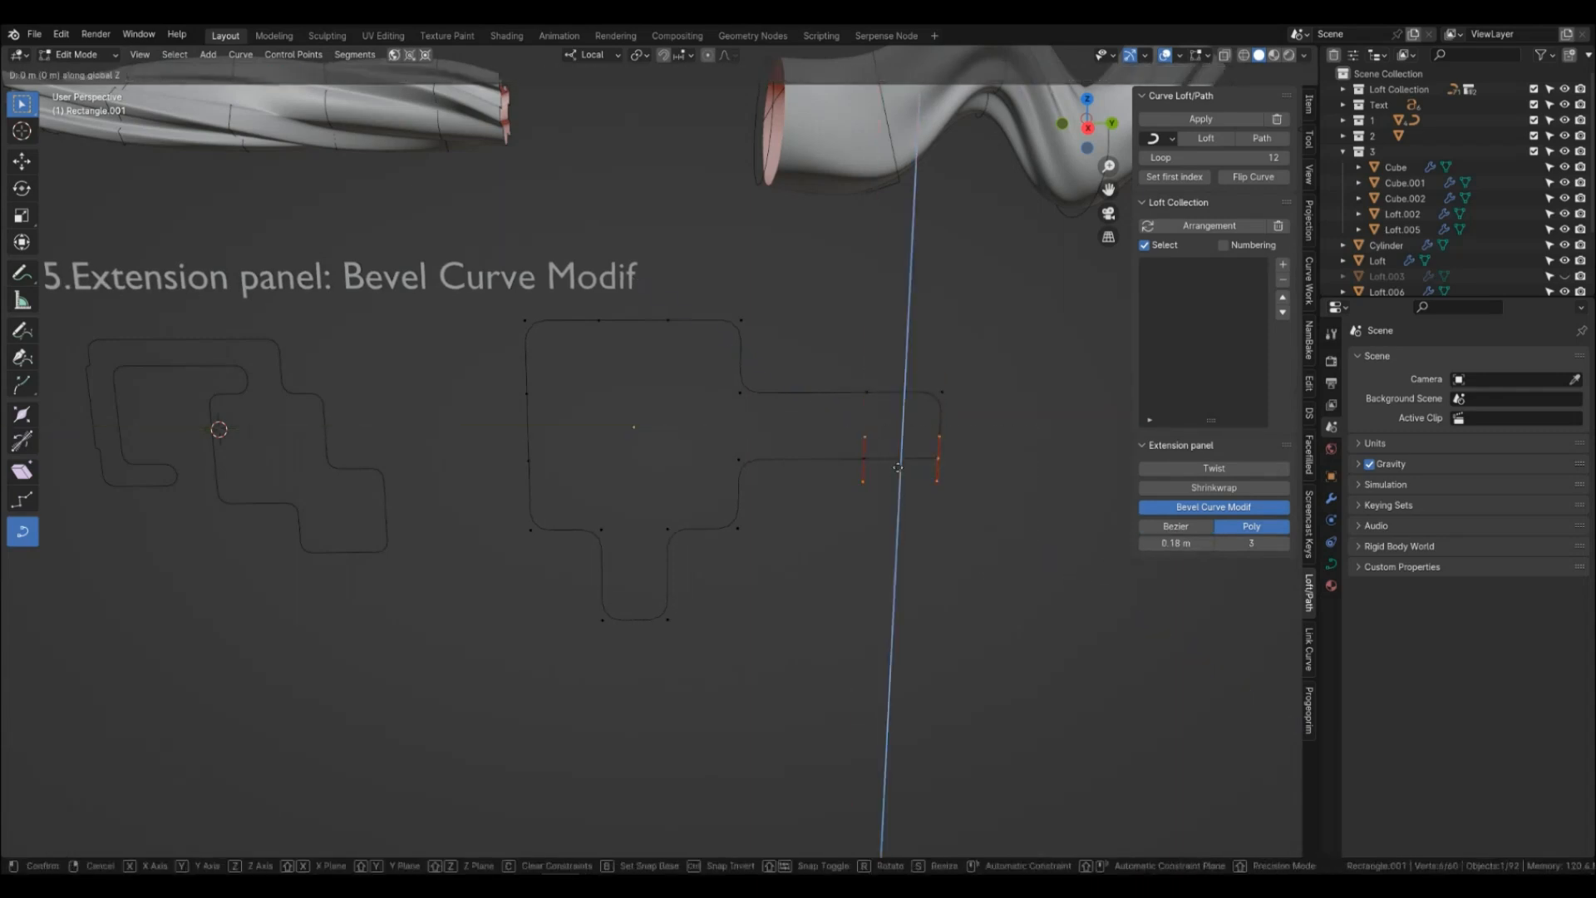
pyautogui.click(883, 705)
# Extrude the end points of the short leg further down along global Z, close to the long leg's end height.
pyautogui.moveTo(582, 594); pyautogui.dragTo(687, 627)
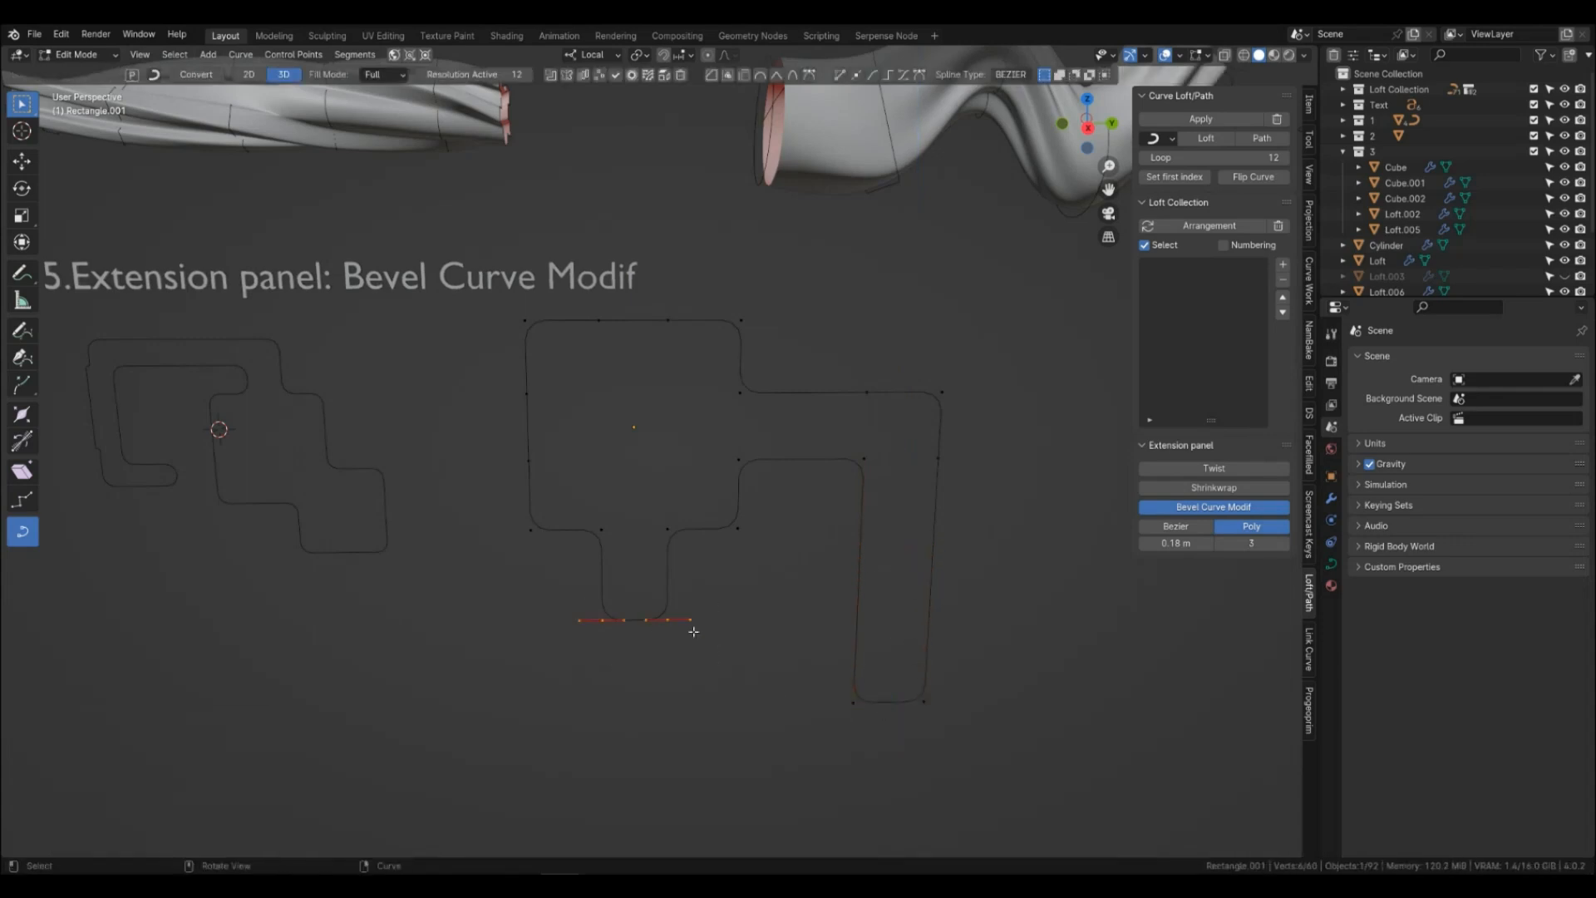
pyautogui.press('e')
pyautogui.press('z')
pyautogui.click(703, 705)
# Subdivide the inner side of the long right leg once with slide 0.40.
pyautogui.click(949, 735)
pyautogui.click(857, 76)
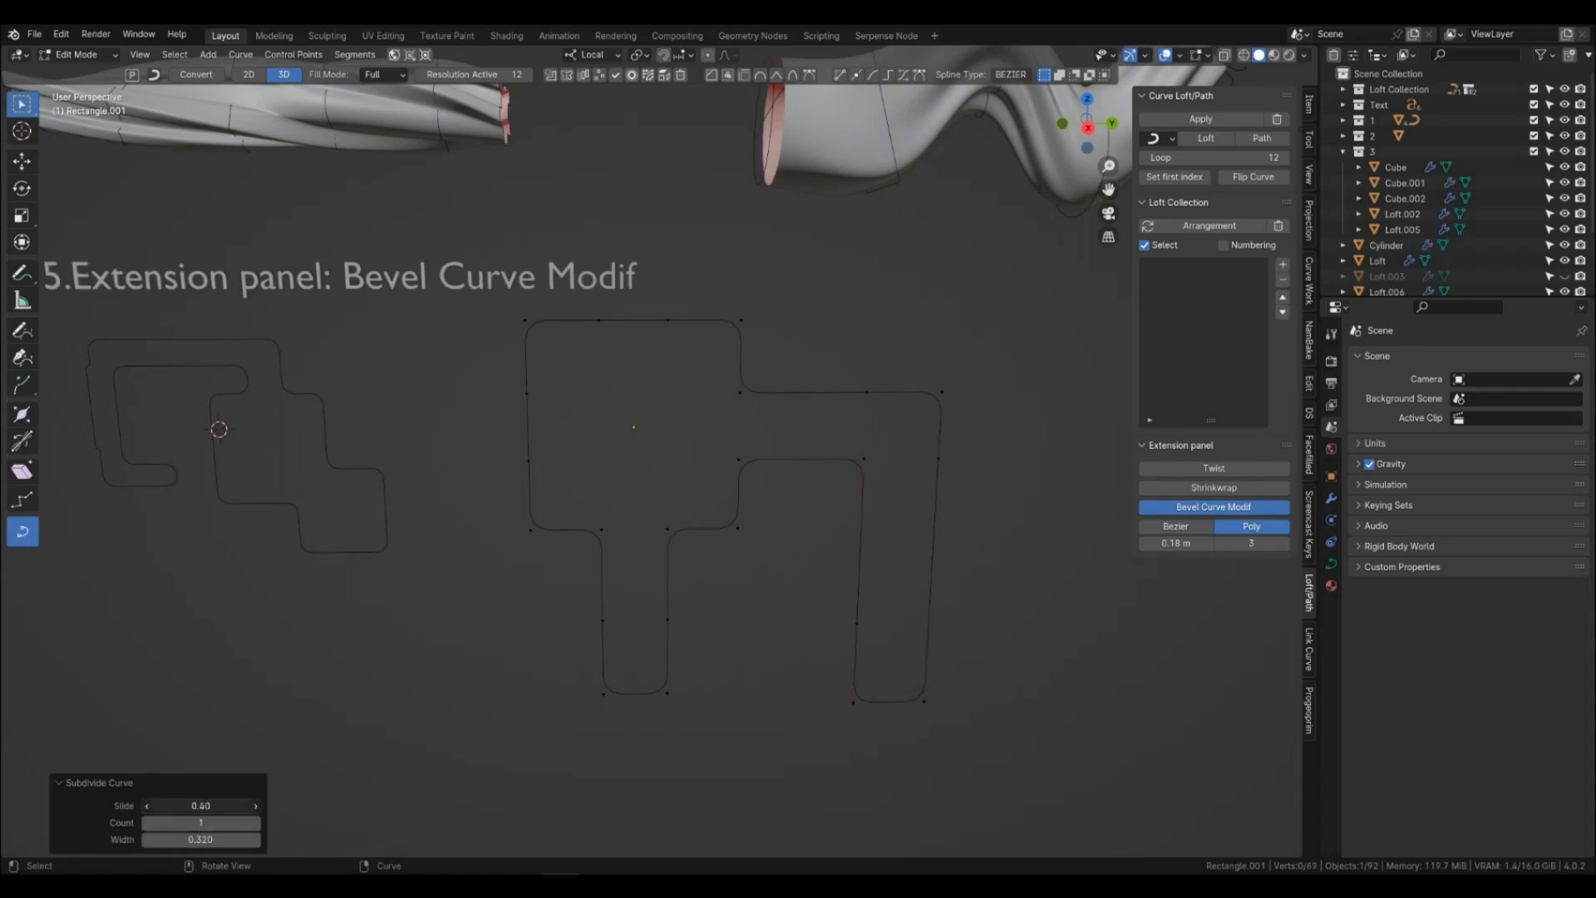
pyautogui.click(794, 706)
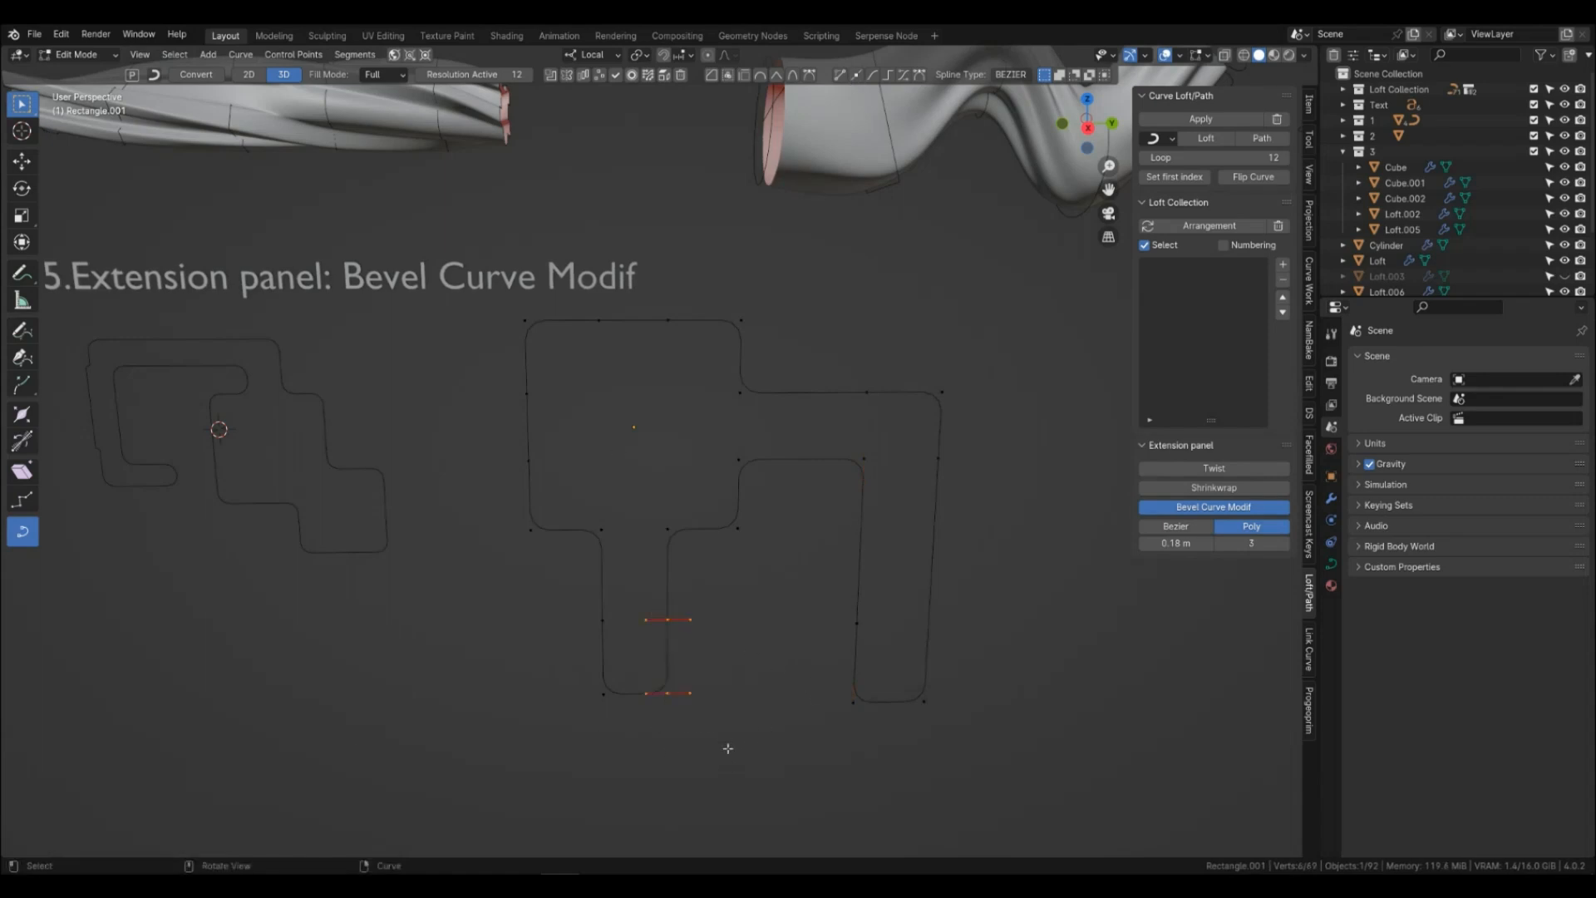
# Delete the facing segments near the two legs' ends and connect the open points to join the legs.
pyautogui.keyDown('shift'); pyautogui.moveTo(830, 616); pyautogui.dragTo(647, 676); pyautogui.keyUp('shift')
pyautogui.press('x')
pyautogui.click(856, 552)
pyautogui.press('f')
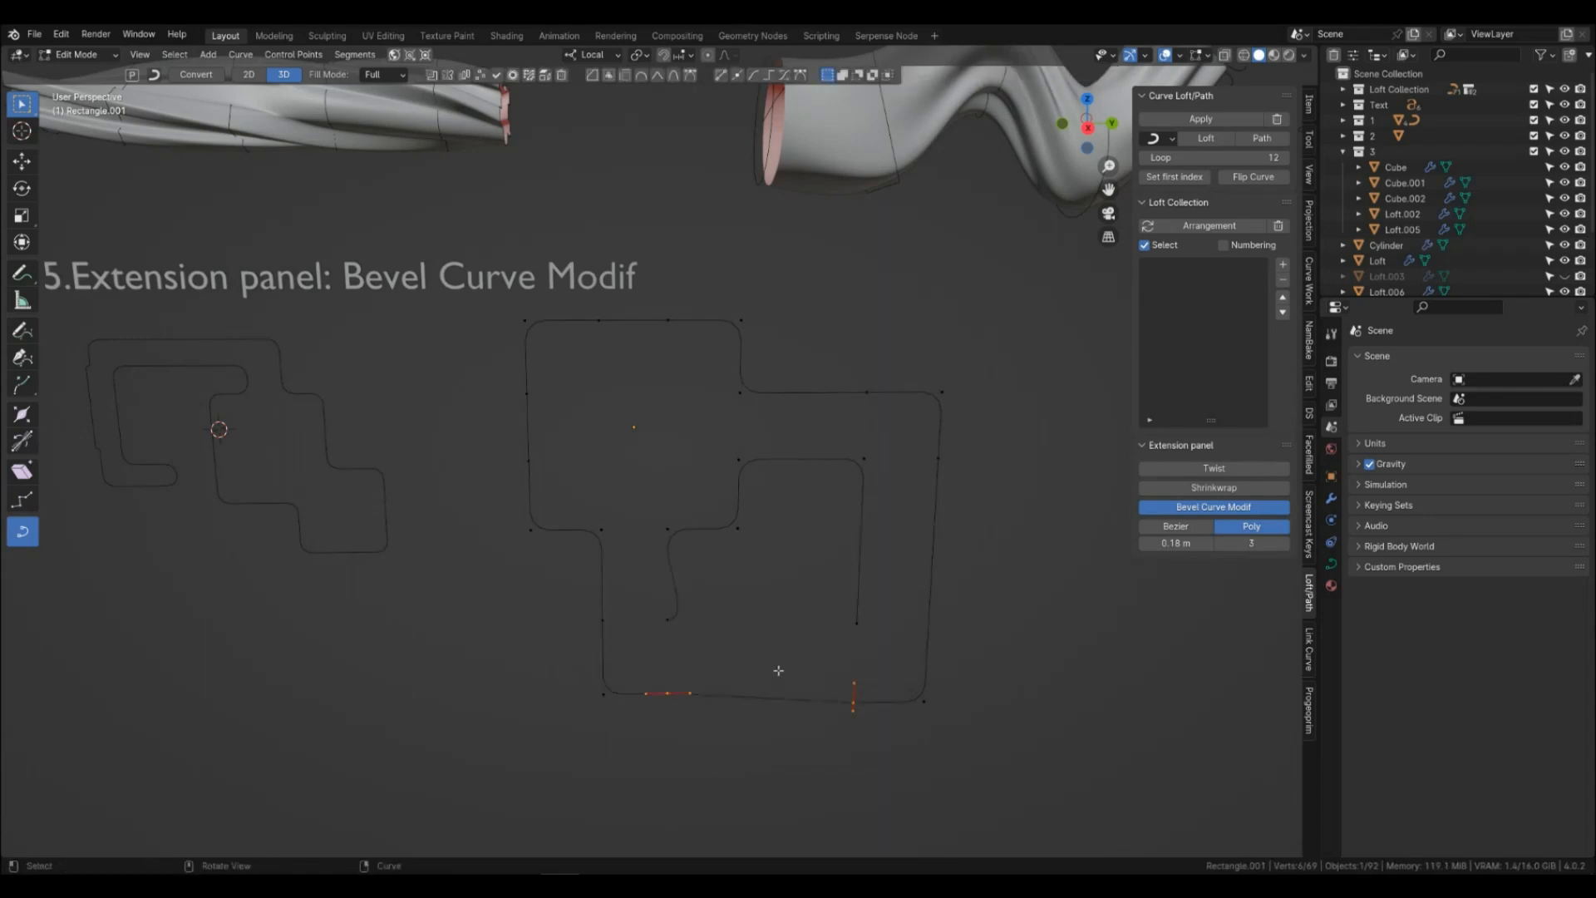
# Move the points at the joined curve's lower right end along global Z to level its bottom edge.
pyautogui.moveTo(829, 674); pyautogui.dragTo(973, 744)
pyautogui.press('g')
pyautogui.press('z')
pyautogui.click(1004, 755)
pyautogui.click(994, 738)
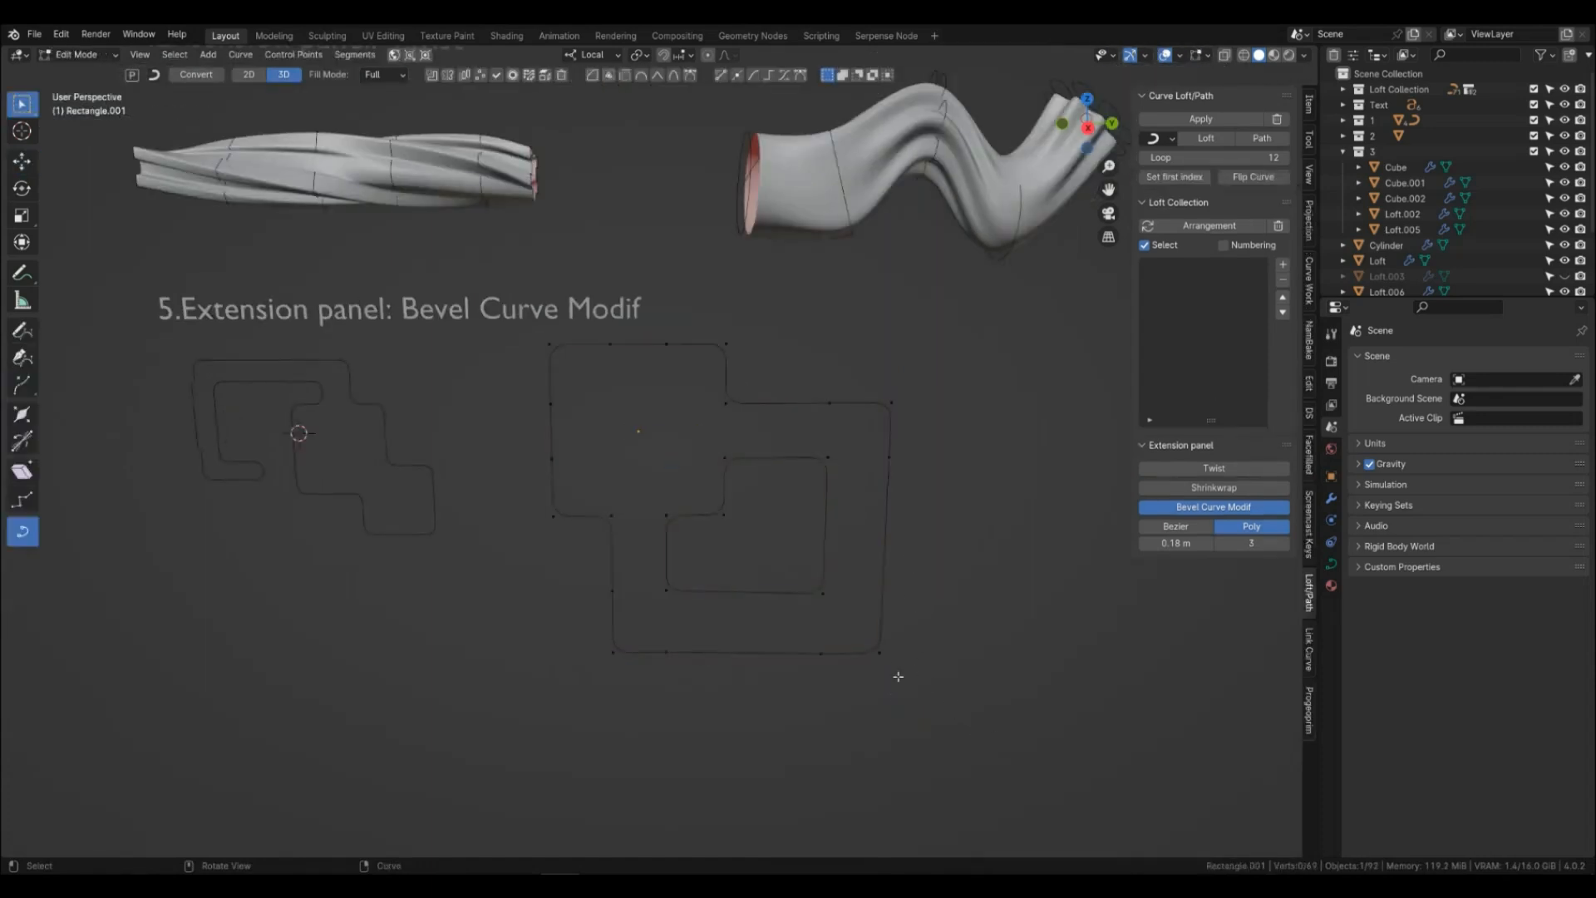
pyautogui.press('g')
pyautogui.press('z')
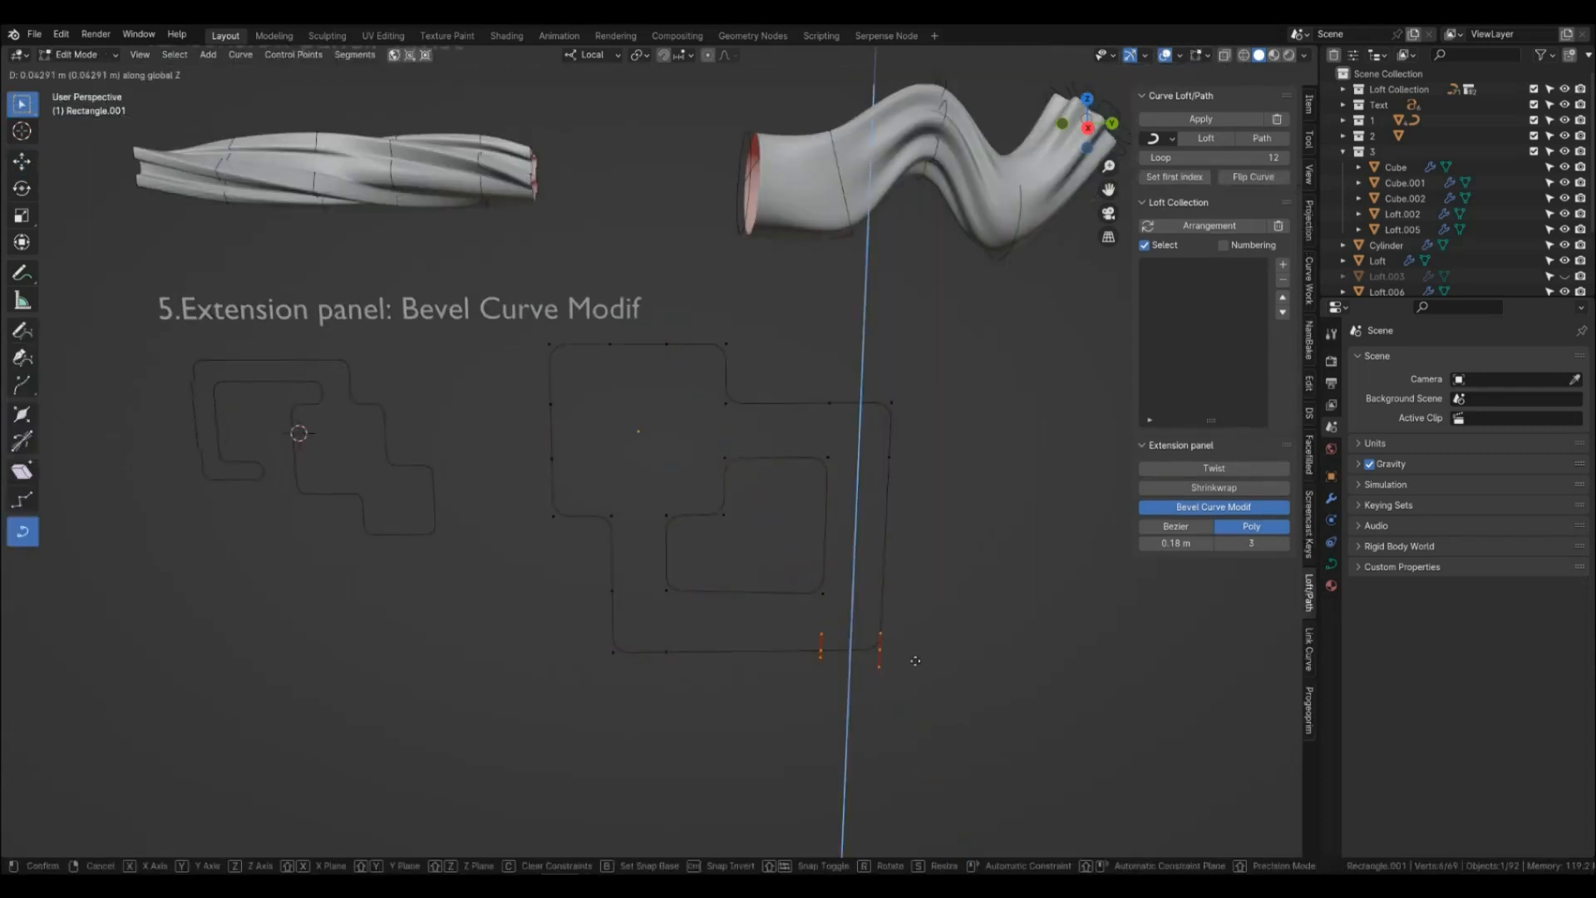
pyautogui.click(935, 670)
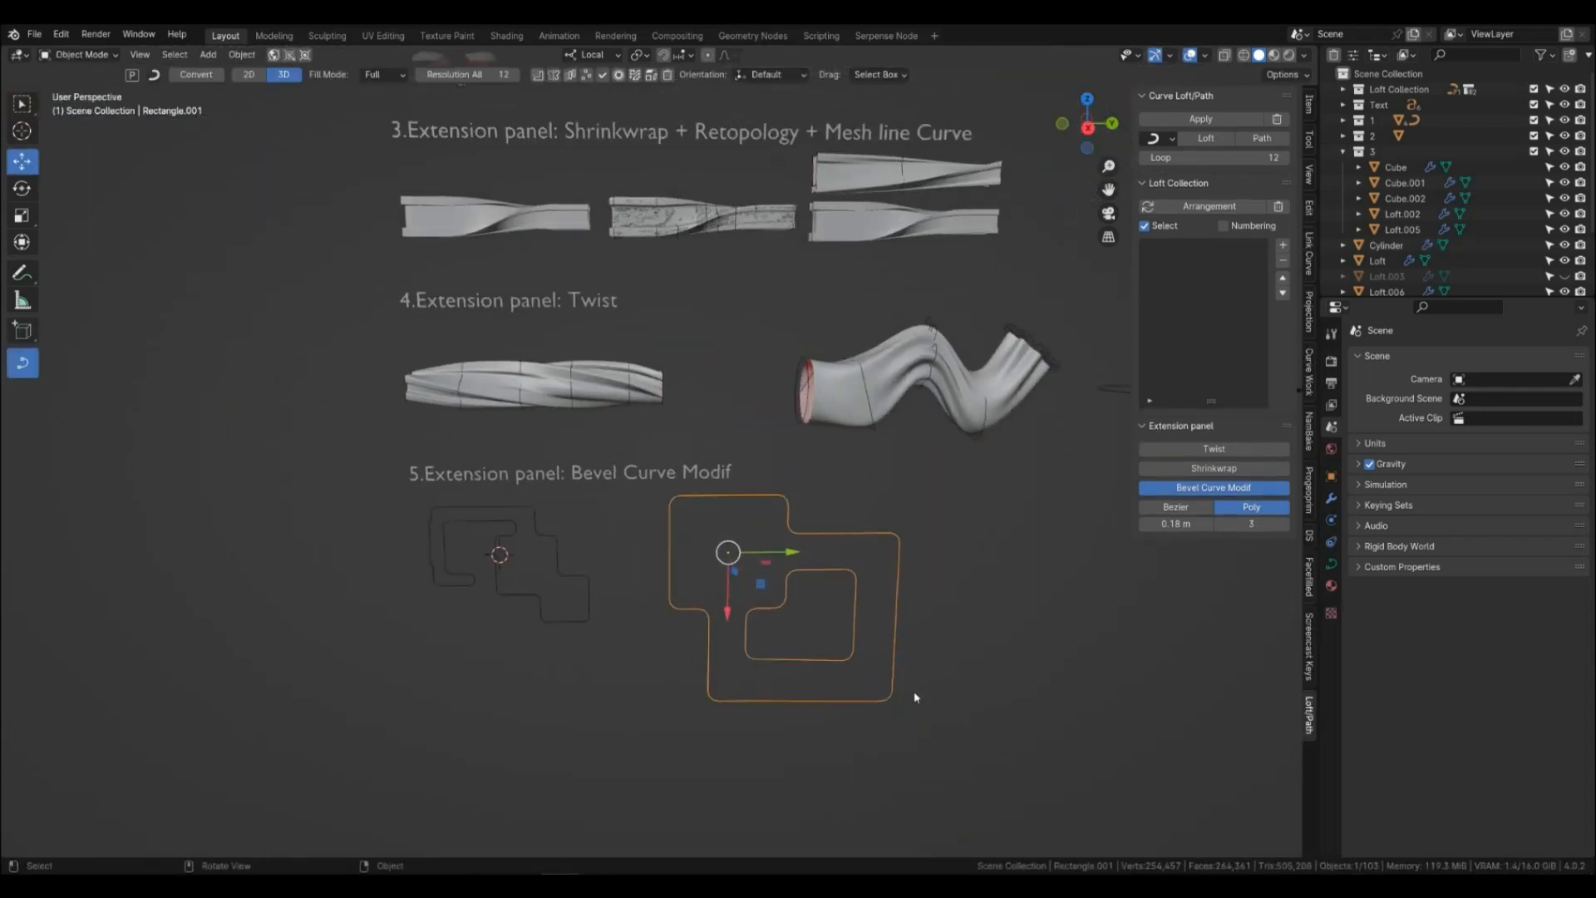
# Raise the joined curve's bevel to 0.65 m in Object Mode, reduce it again and deselect the curve.
pyautogui.moveTo(1202, 524); pyautogui.dragTo(1301, 525)
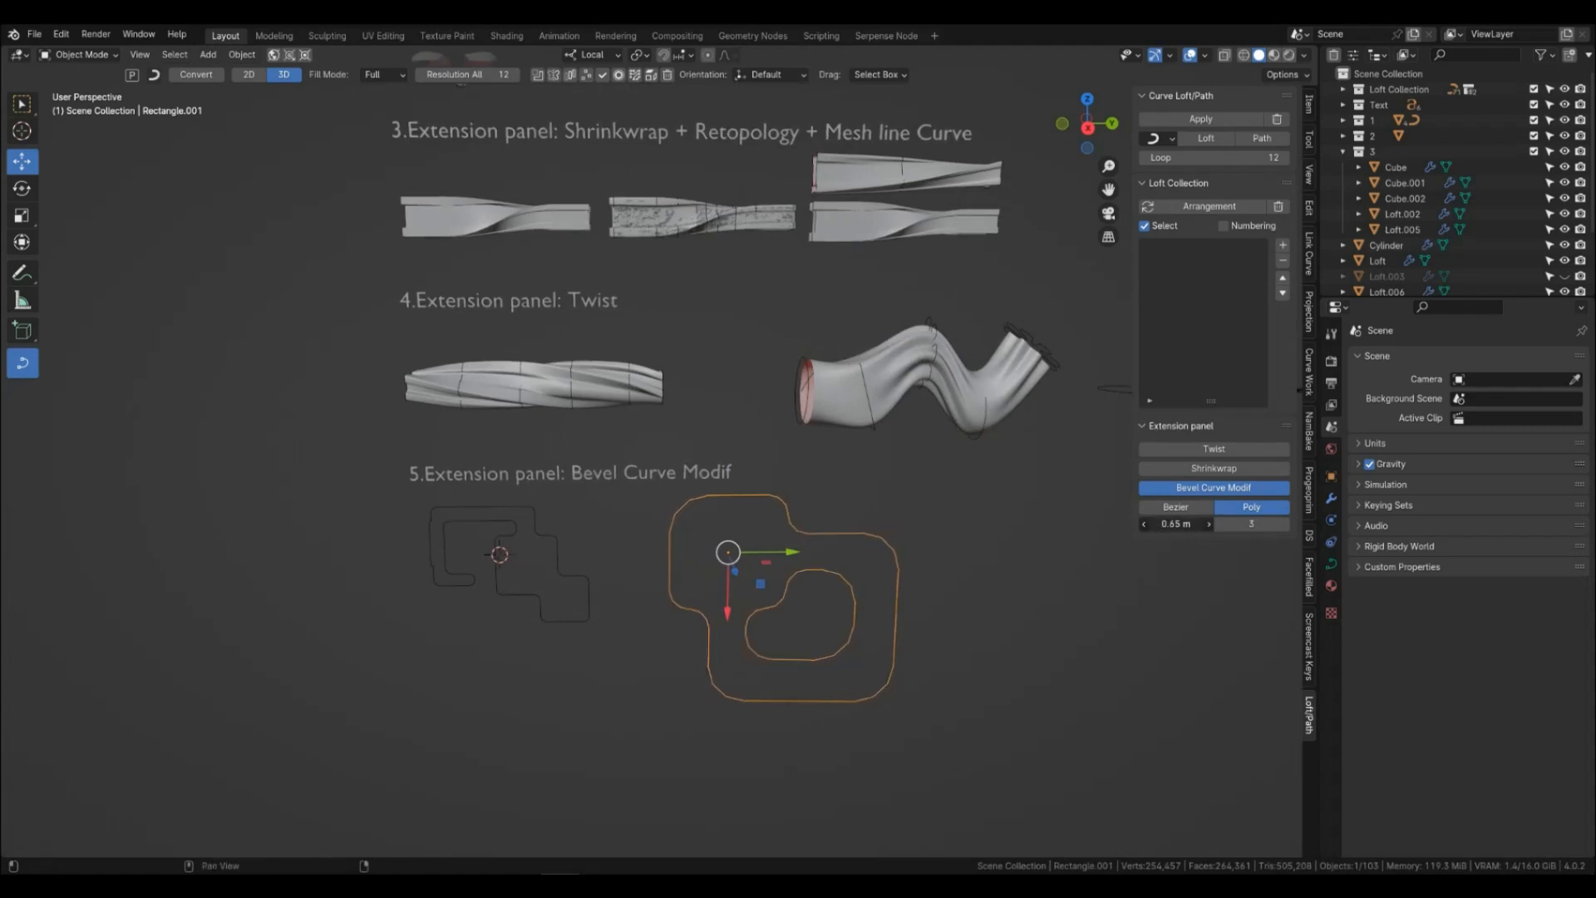
pyautogui.moveTo(1177, 524); pyautogui.dragTo(1148, 523)
pyautogui.click(941, 670)
# Select the joined curve built from the rectangle and delete it.
pyautogui.click(670, 575)
pyautogui.press('x')
pyautogui.click(654, 593)
pyautogui.keyDown('shift'); pyautogui.moveTo(652, 606); pyautogui.dragTo(720, 647, button='middle'); pyautogui.keyUp('shift')
pyautogui.scroll(-3, 720, 647)
pyautogui.scroll(1, 730, 641)
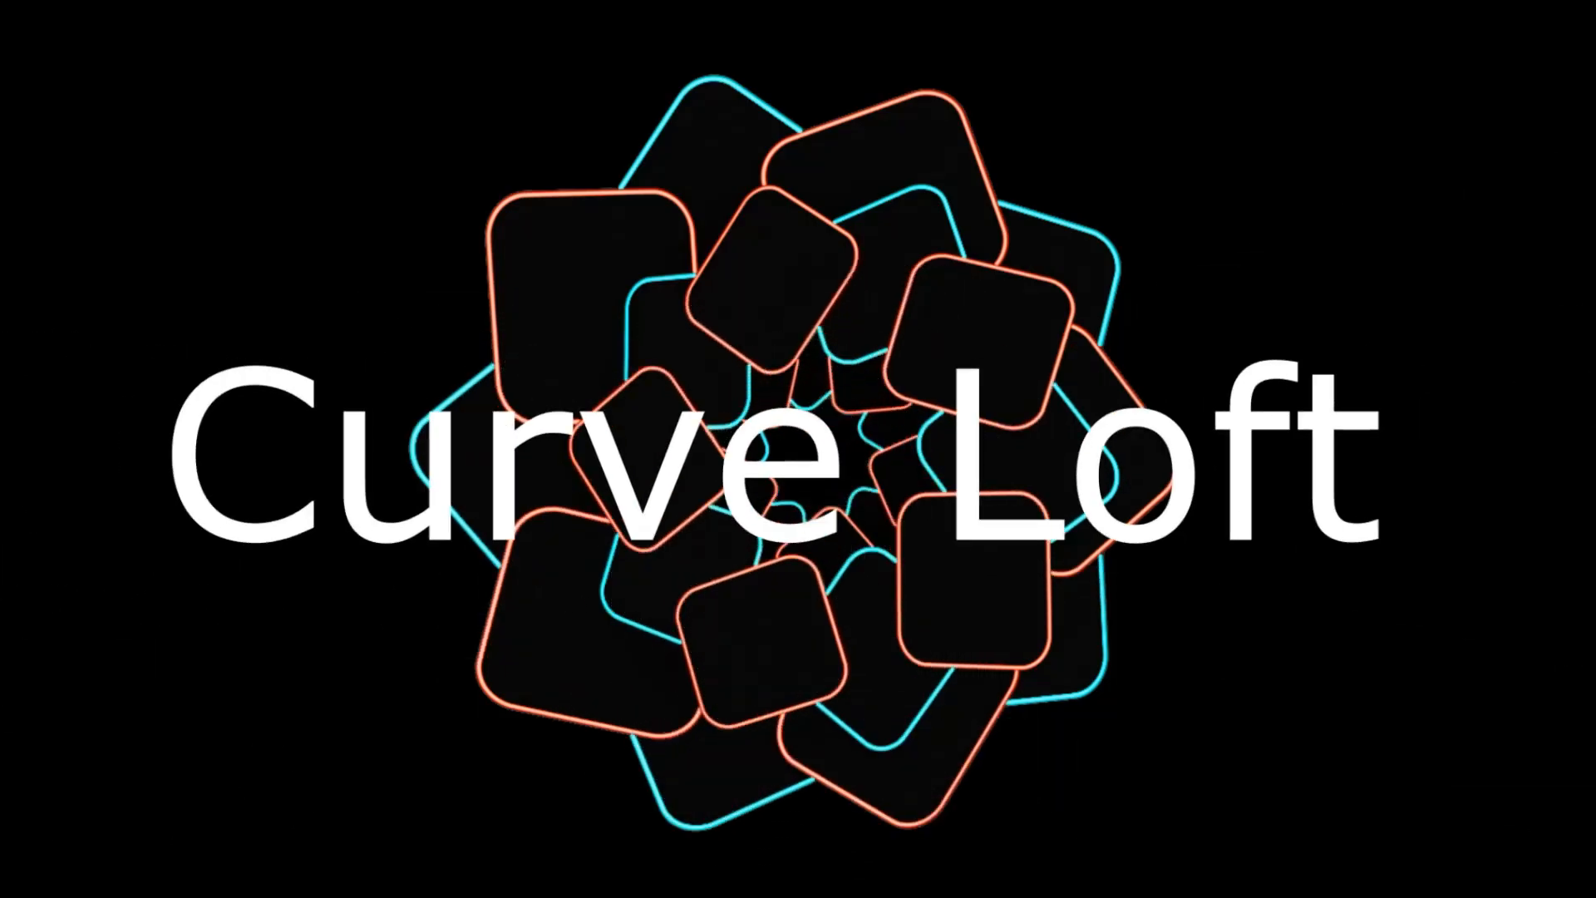